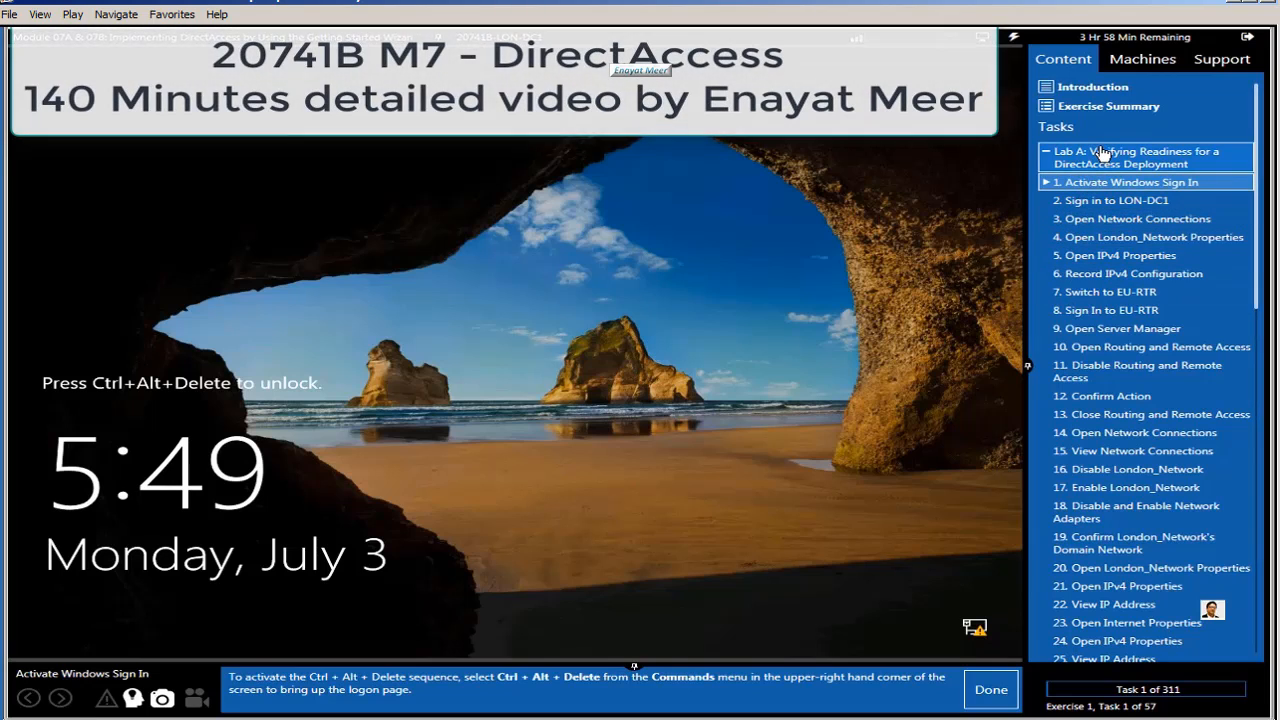
Step: Collapse and re-expand Lab A, then list the lab machines with LON-DC1's sign-in credentials
left_click(1100, 155)
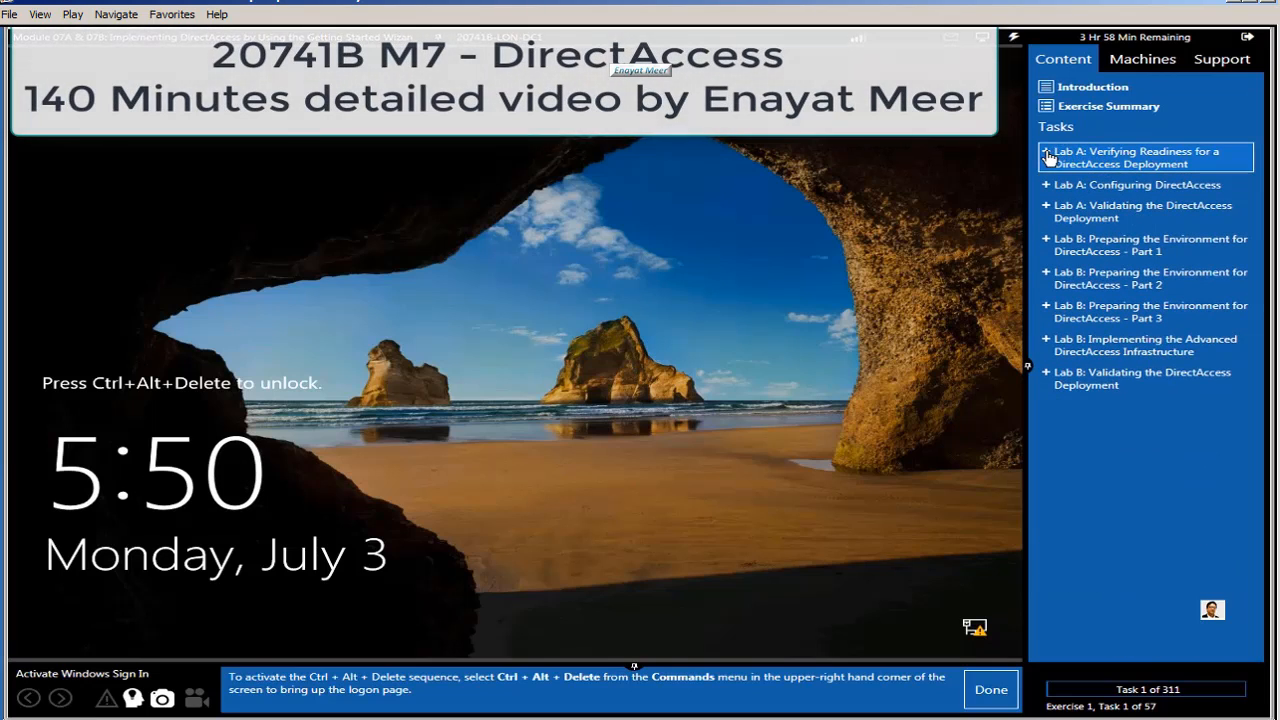
left_click(1062, 157)
left_click(1137, 62)
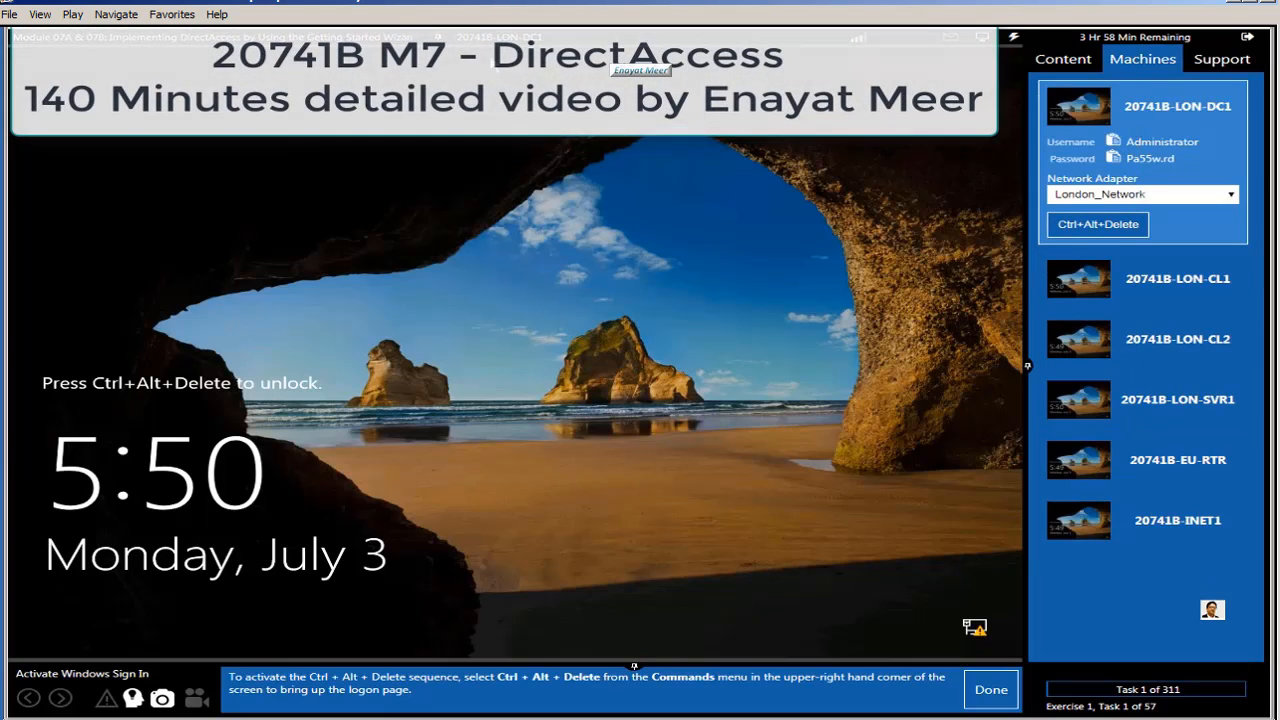
left_click(495, 37)
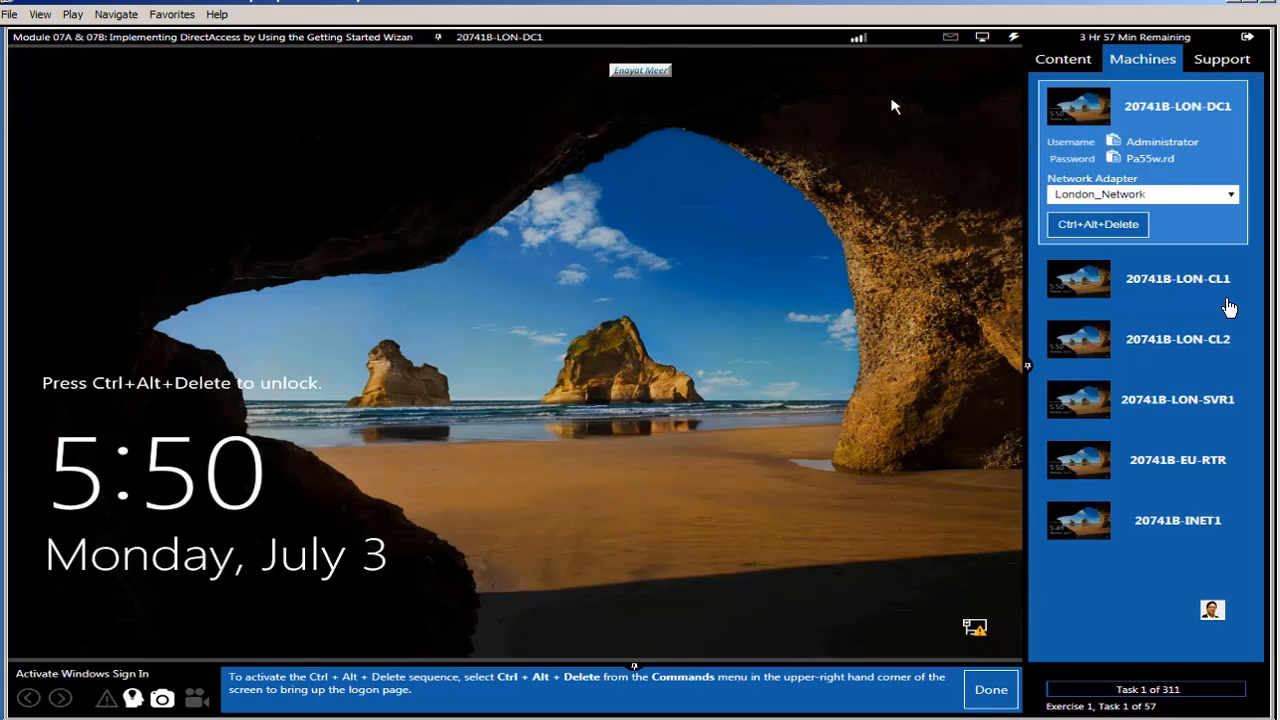
Step: Send Ctrl+Alt+Delete to LON-DC1 to reach its sign-in screen and mark the task done
left_click(1063, 59)
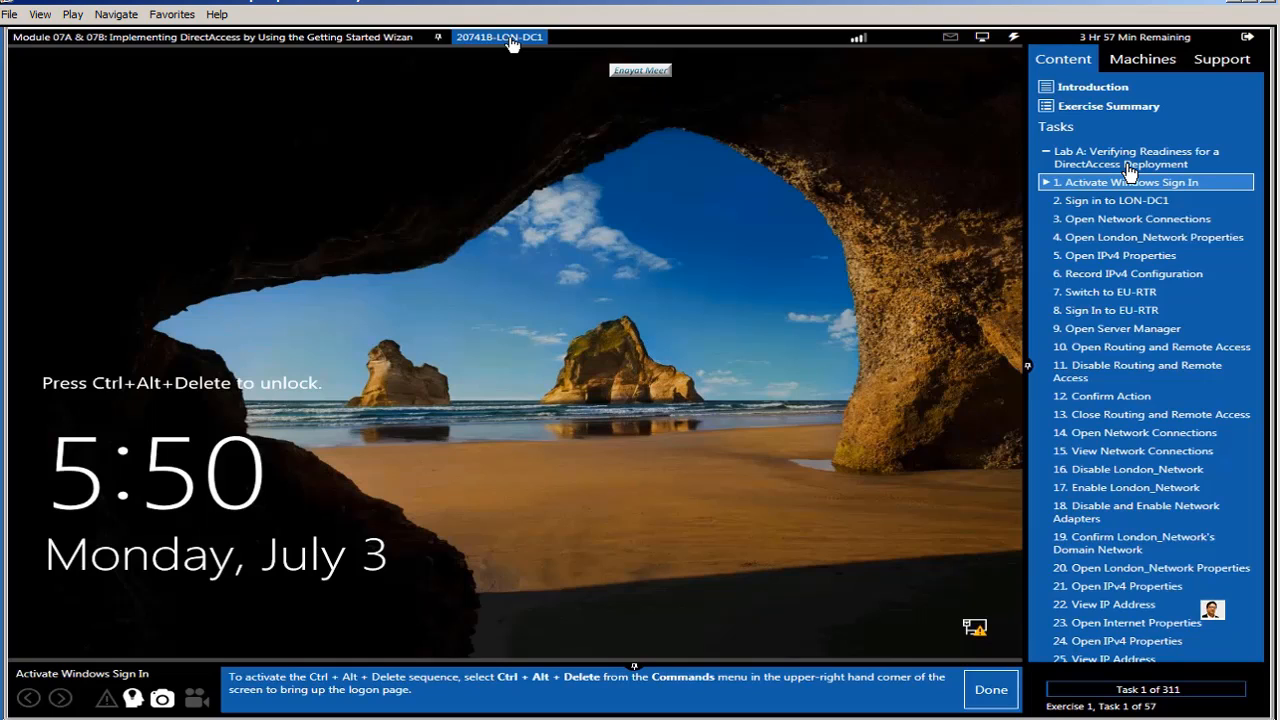
left_click(1135, 60)
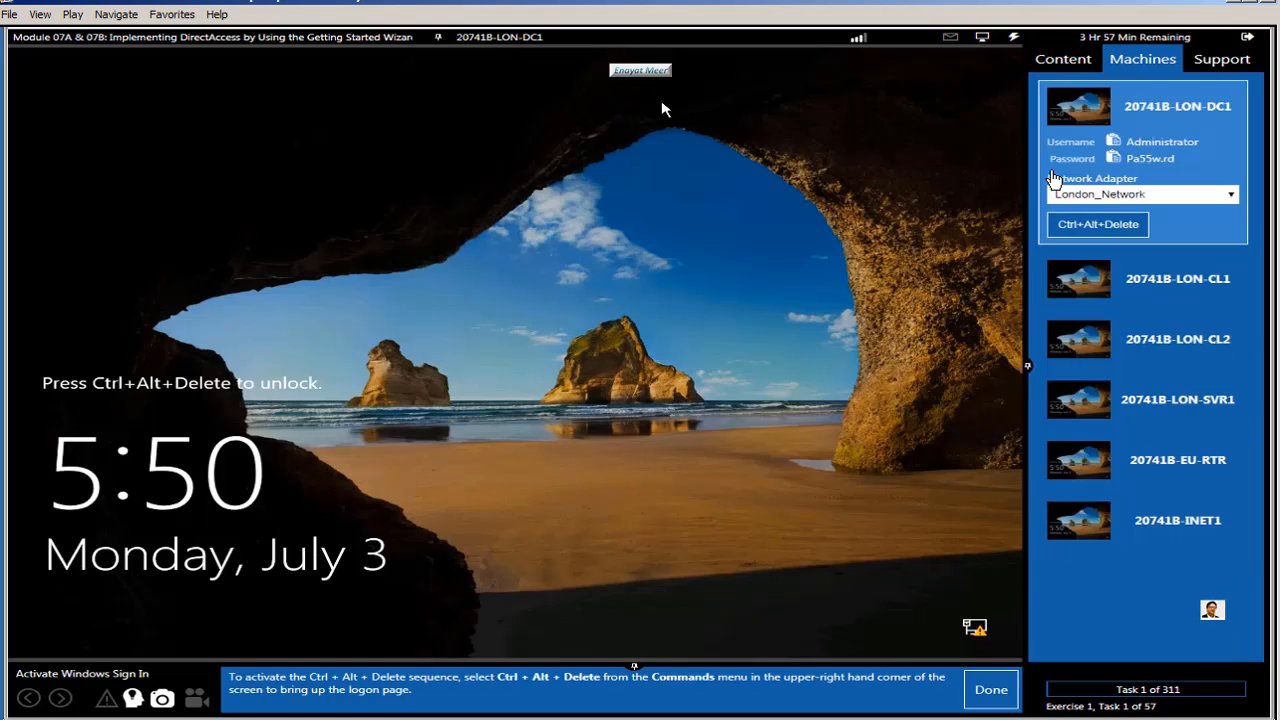
left_click(1013, 37)
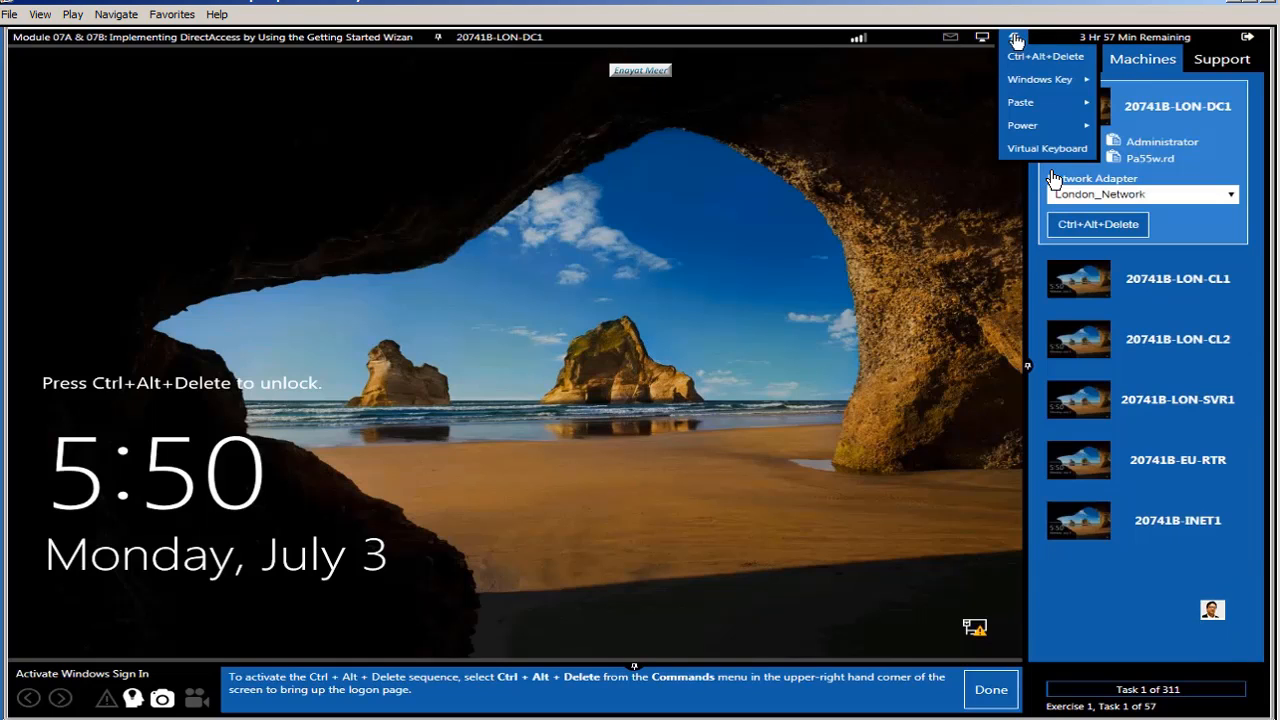
left_click(1045, 57)
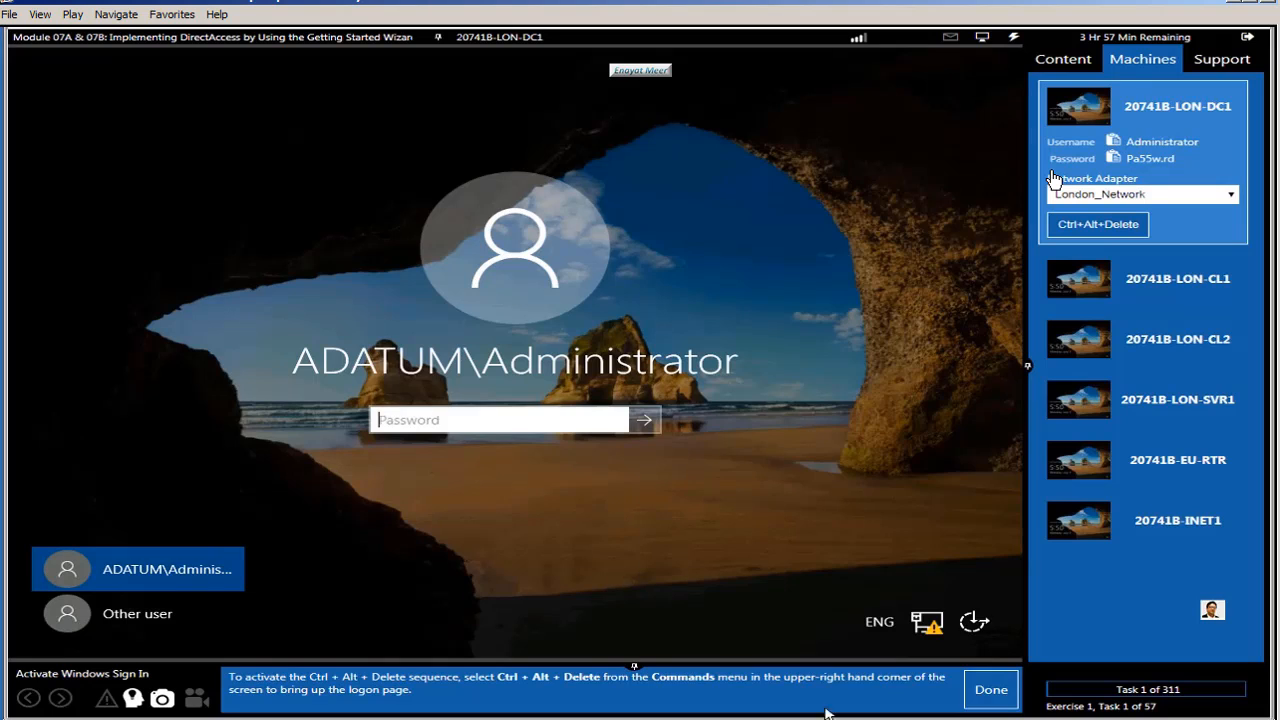
left_click(982, 692)
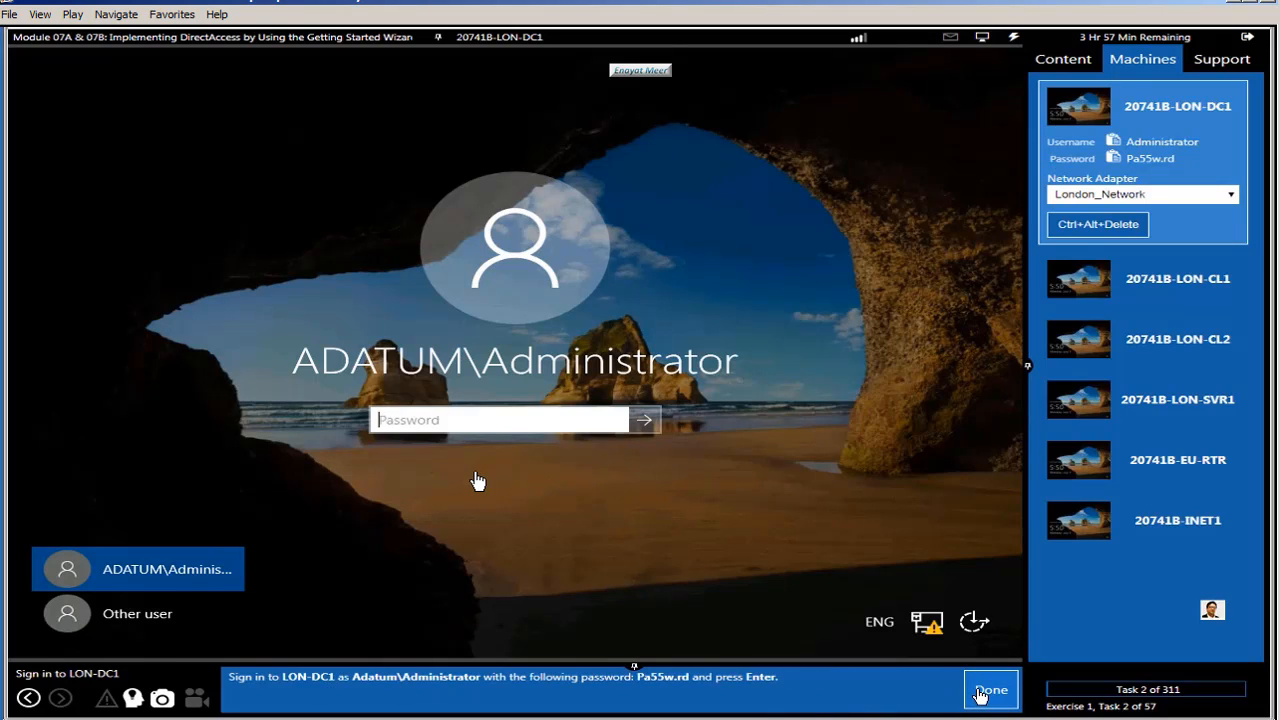
Step: Paste the administrator password on LON-DC1 and sign in
left_click(1013, 37)
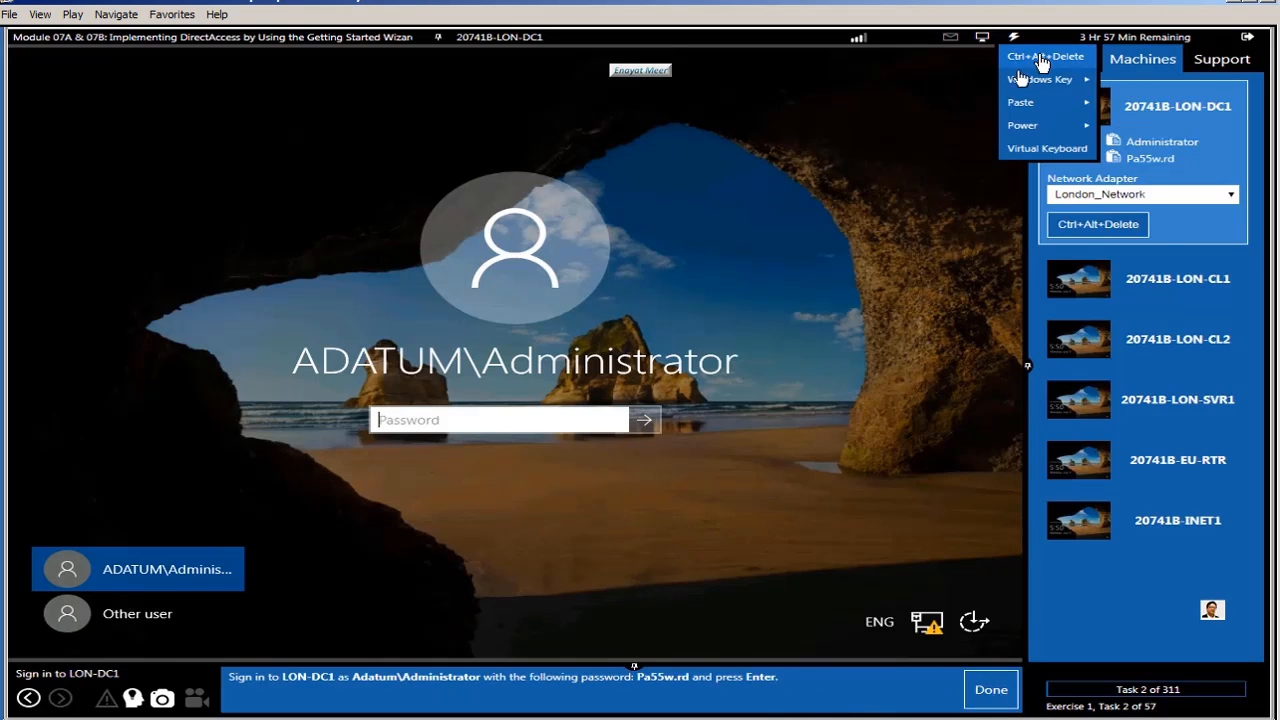
mouse_move(1068, 104)
left_click(1120, 125)
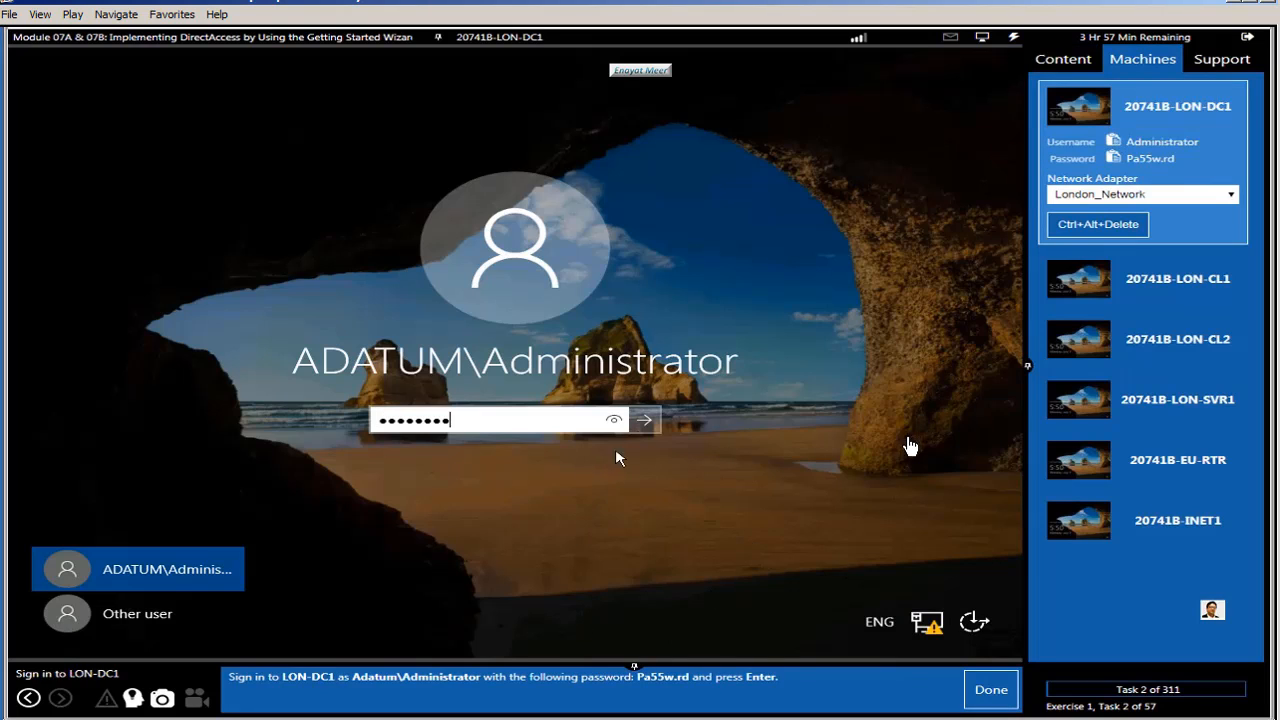
key("Return")
Step: Open Network Connections on LON-DC1 from the Start quick menu and mark the task done
left_click(982, 692)
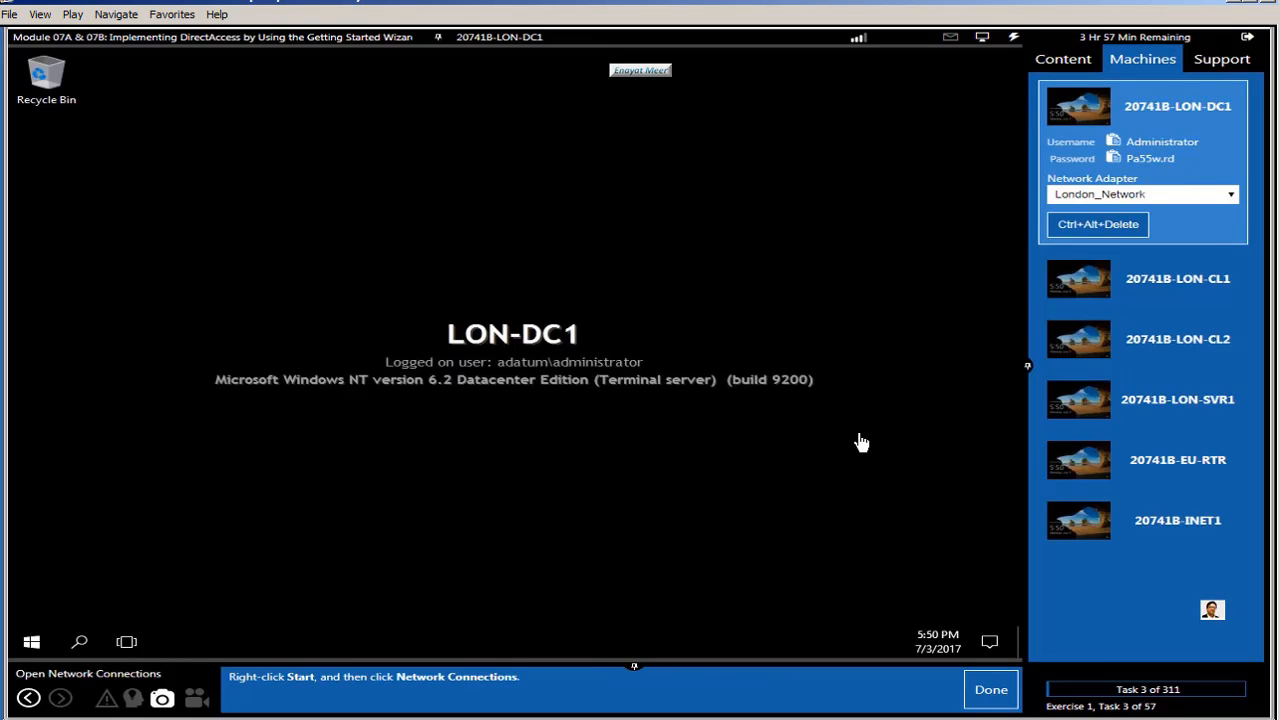
right_click(31, 645)
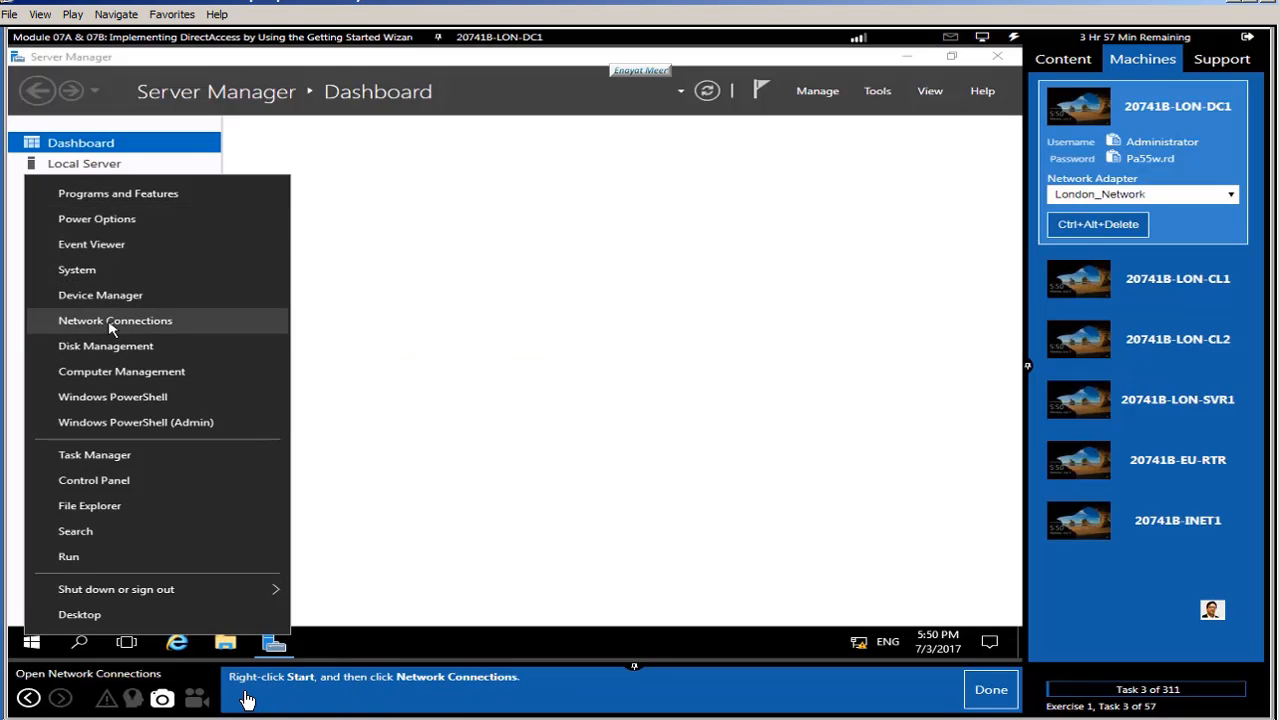
left_click(110, 320)
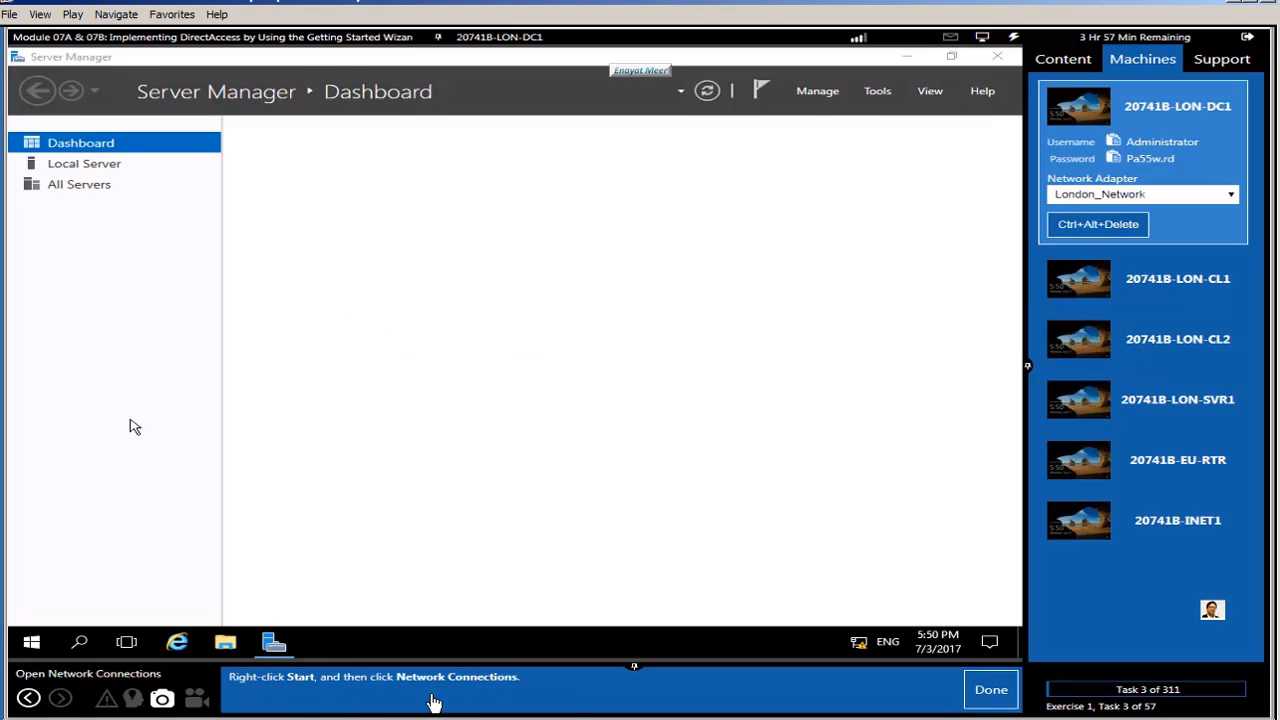
left_click(990, 689)
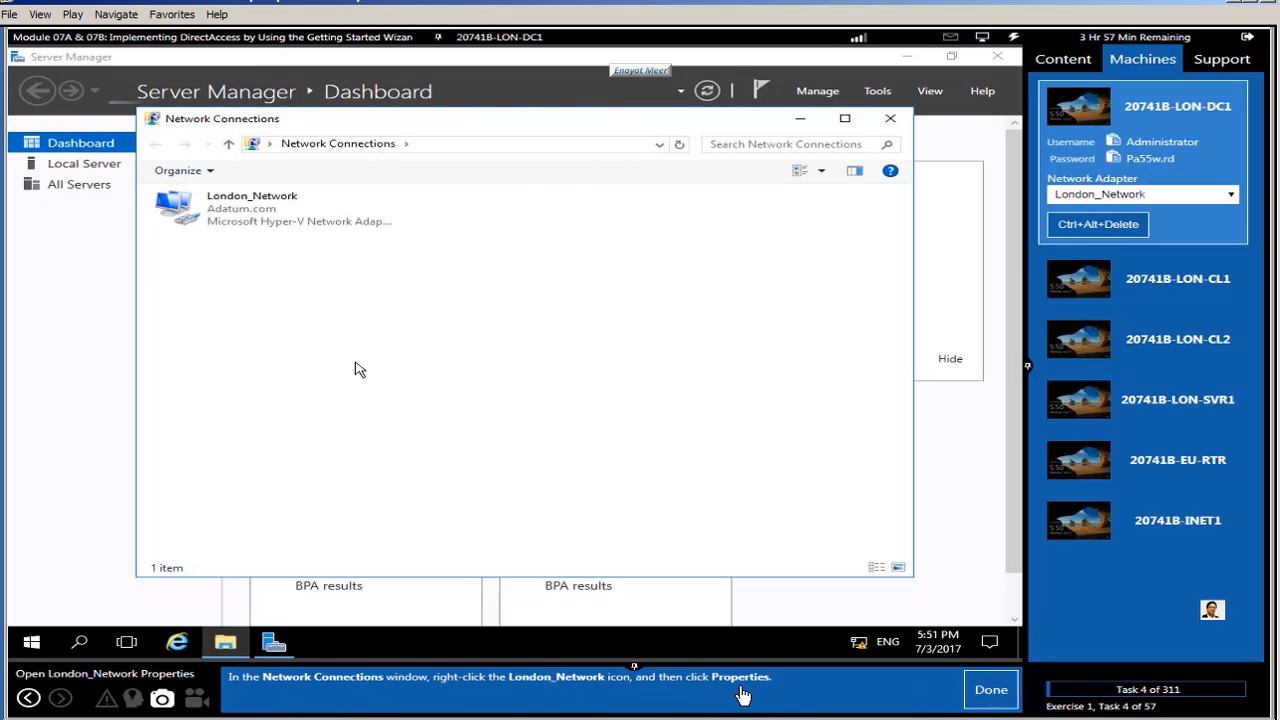
Step: Cancel London_Network's properties, then reopen Network Connections from Server Manager's Local Server page
right_click(242, 220)
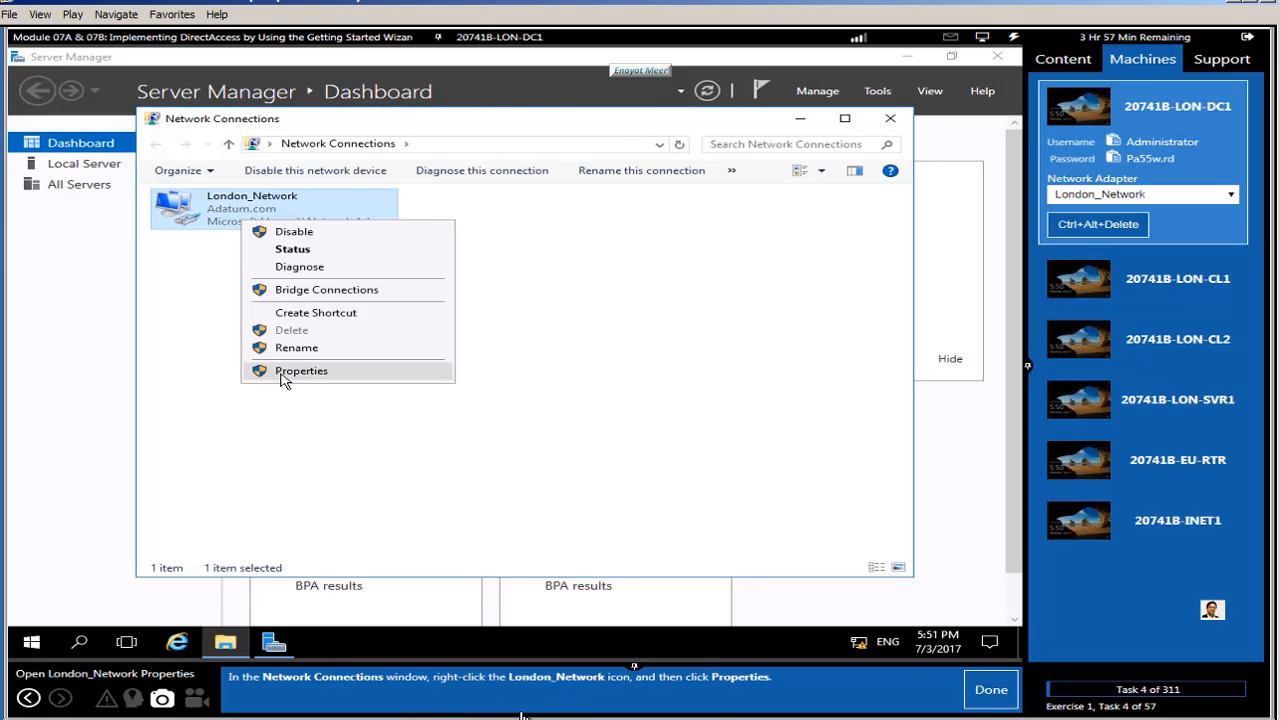
left_click(345, 370)
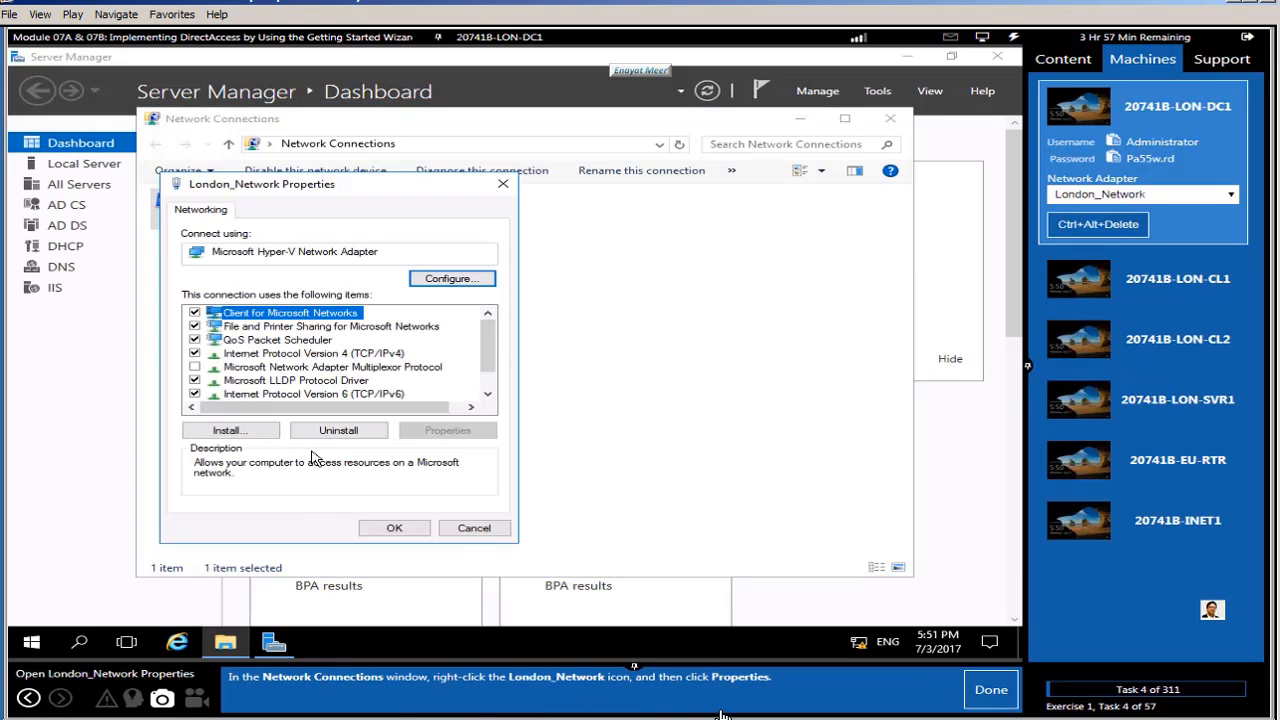
left_click(475, 530)
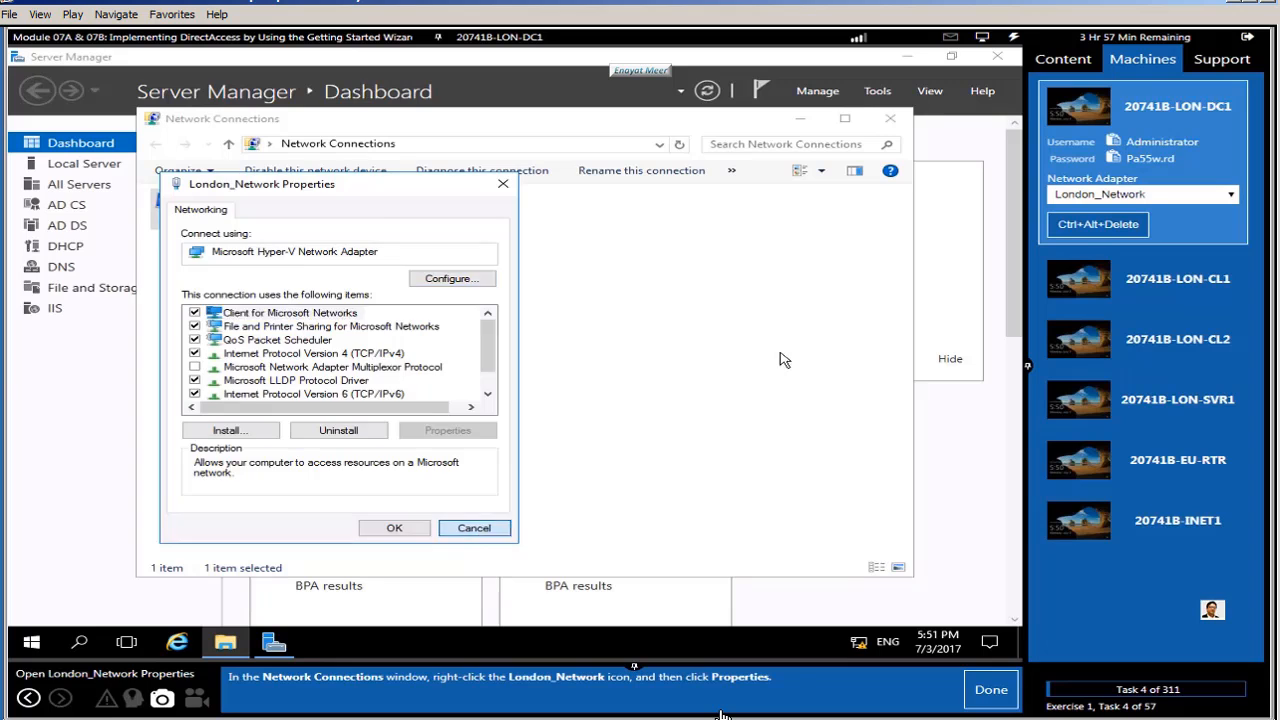
left_click(890, 118)
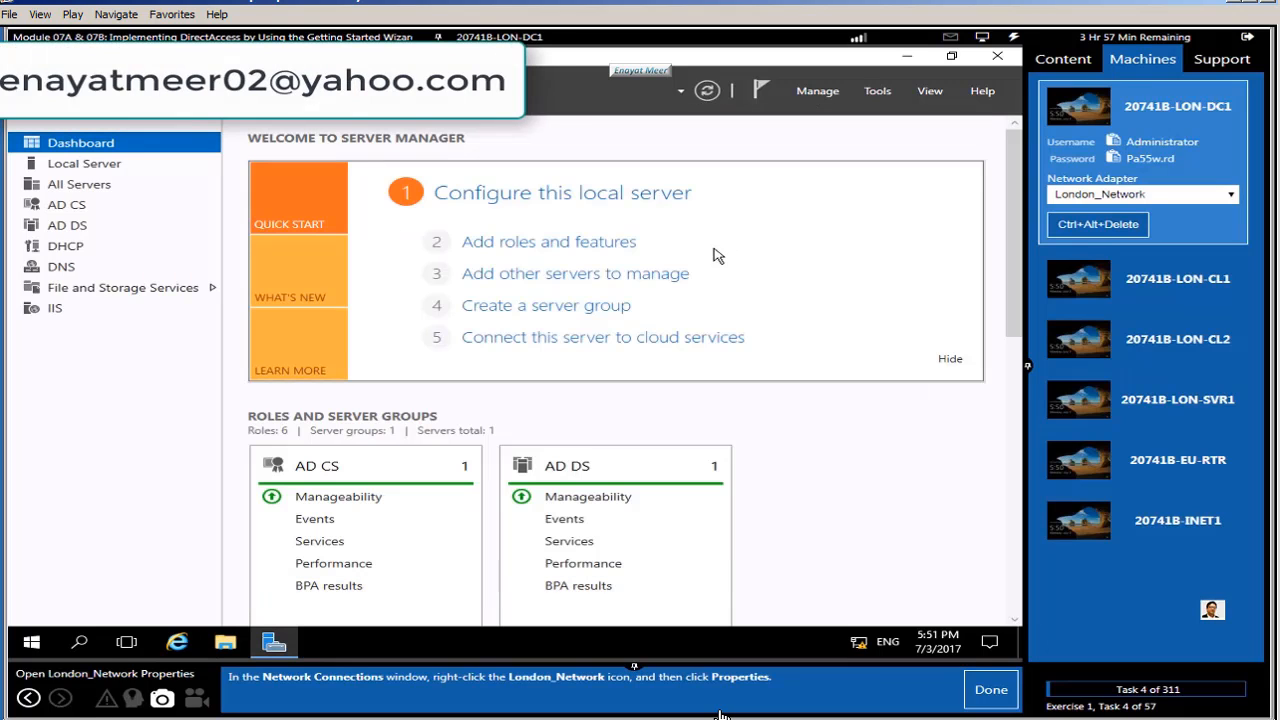
left_click(62, 165)
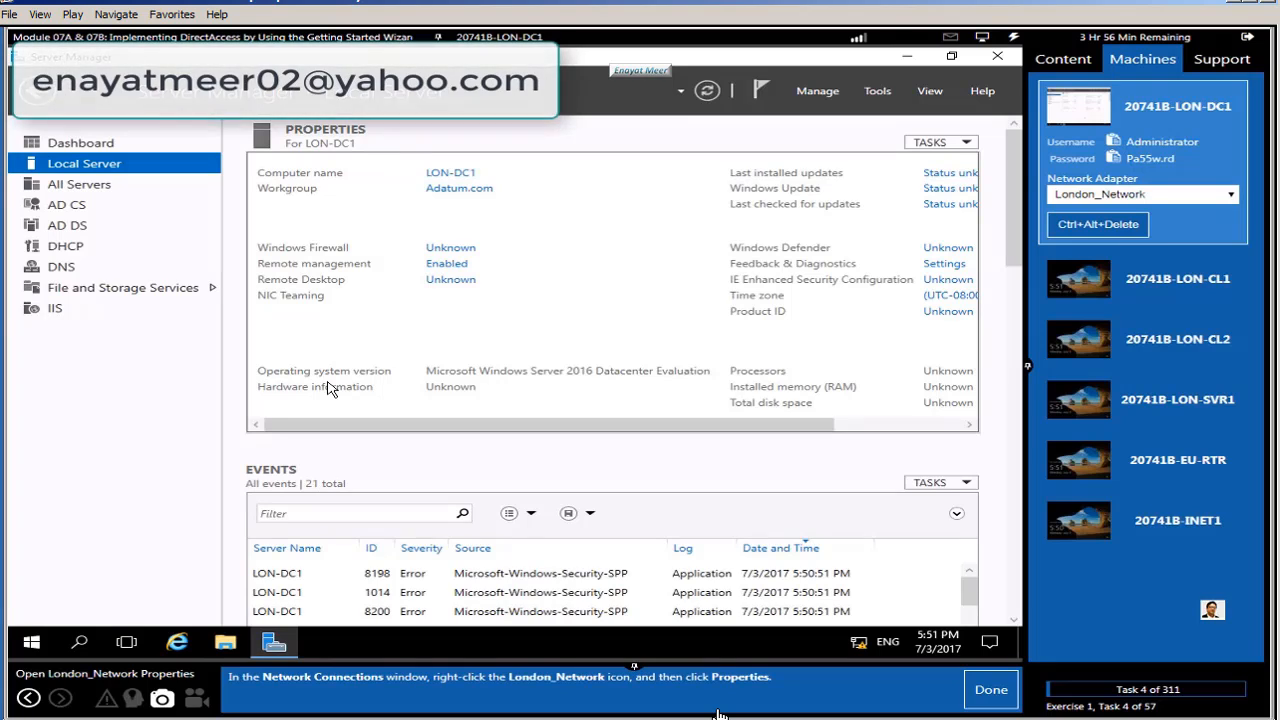
left_click(458, 314)
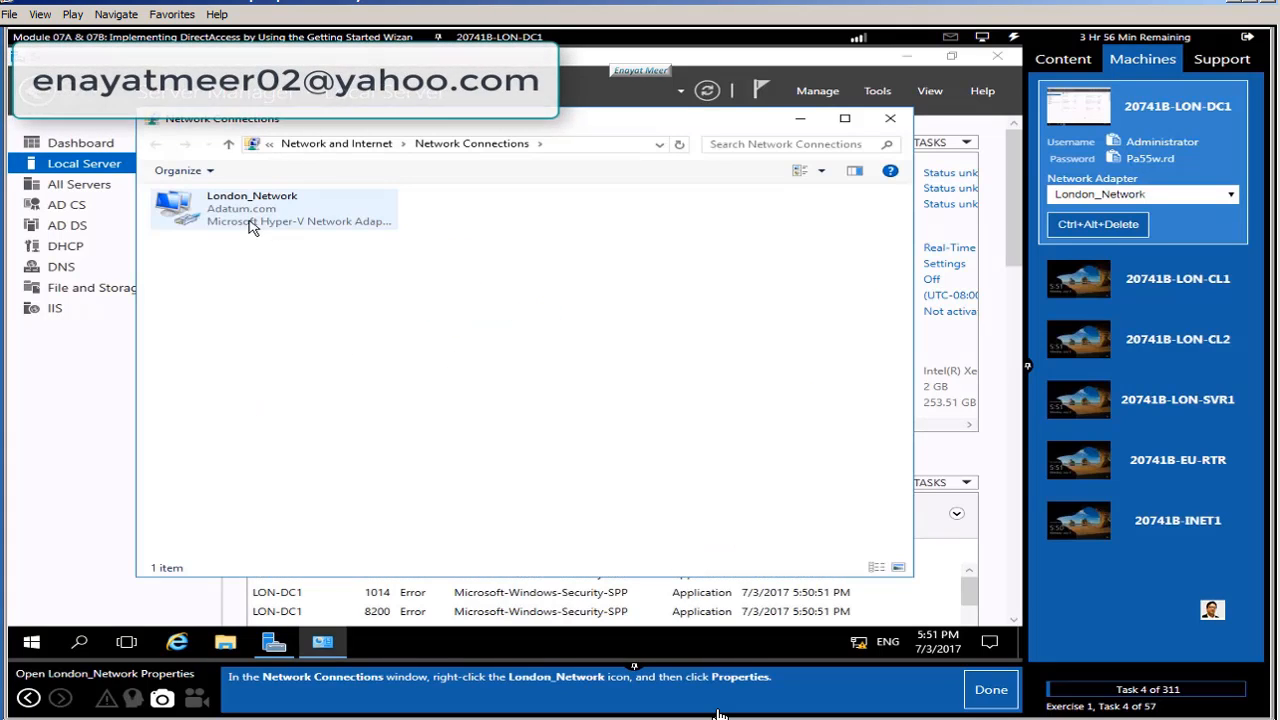
Step: Open London_Network's TCP/IPv4 properties showing IP 172.16.0.10, gateway 172.16.0.1, DNS 172.16.0.10
right_click(250, 228)
left_click(295, 378)
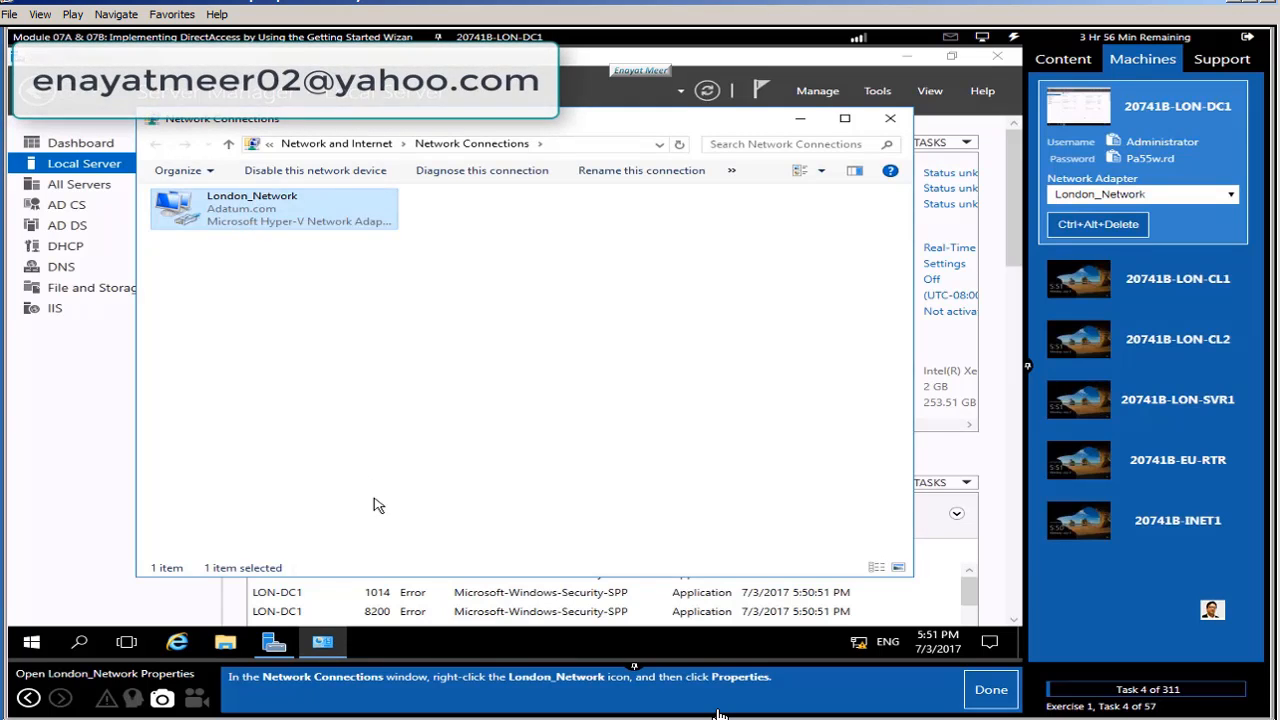
left_click(990, 692)
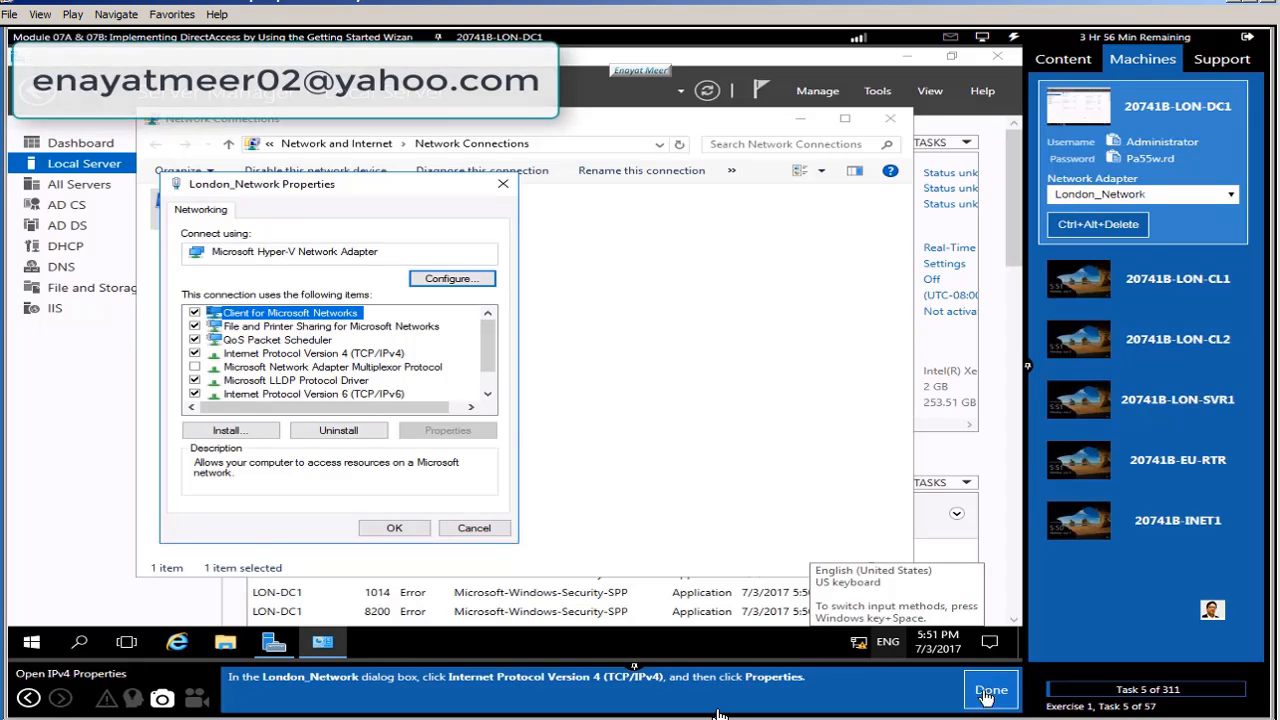
left_click(384, 355)
left_click(447, 430)
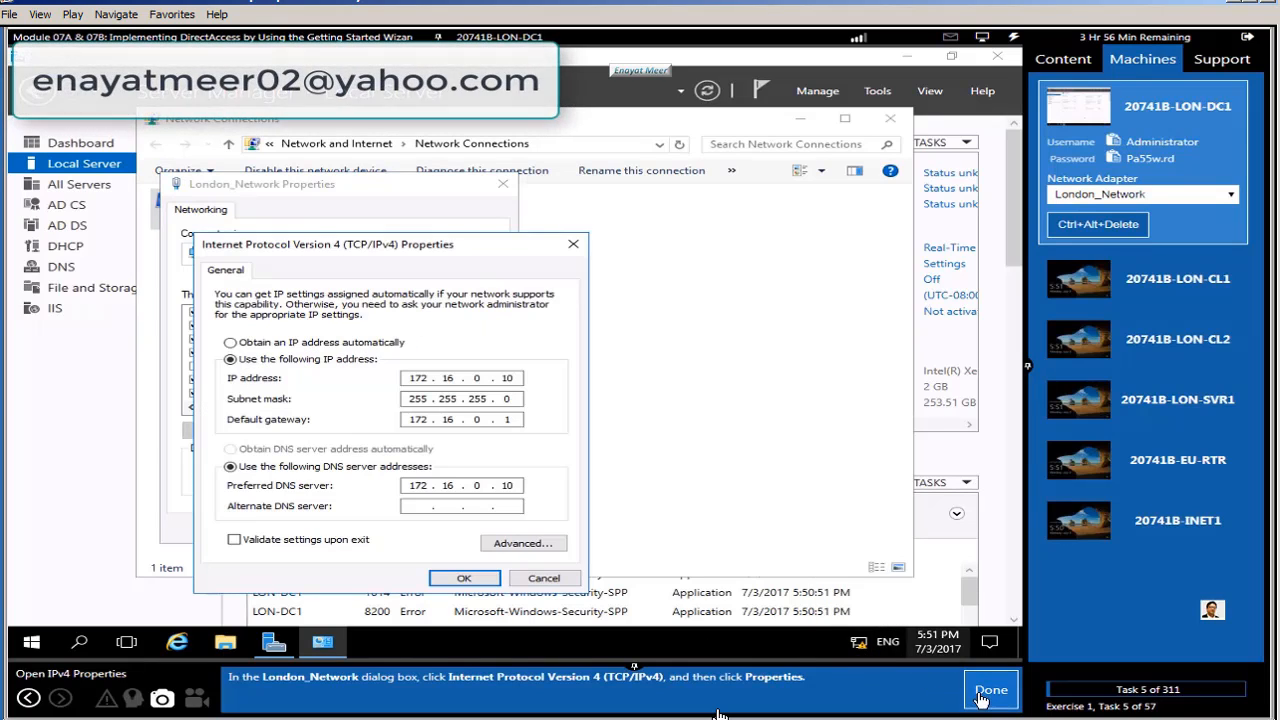
Step: Record the IPv4 settings in WordPad, then cancel both dialogs and close Network Connections unchanged
left_click(990, 692)
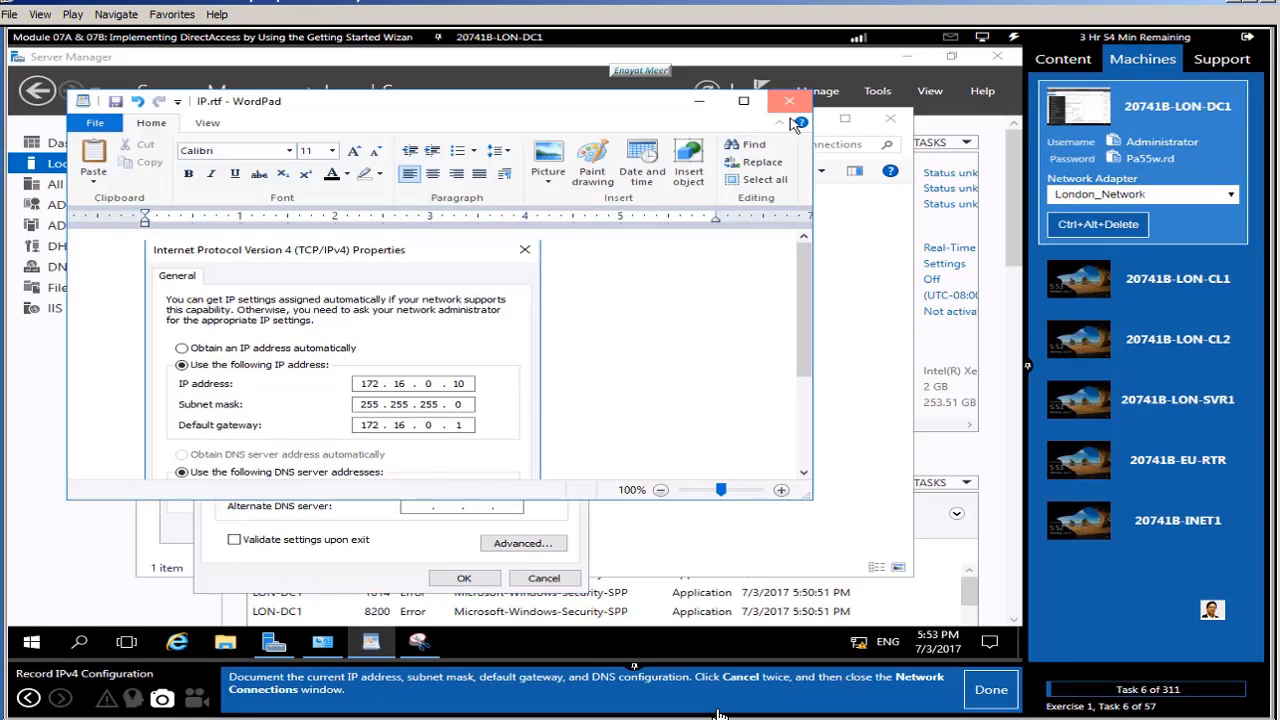
left_click(789, 108)
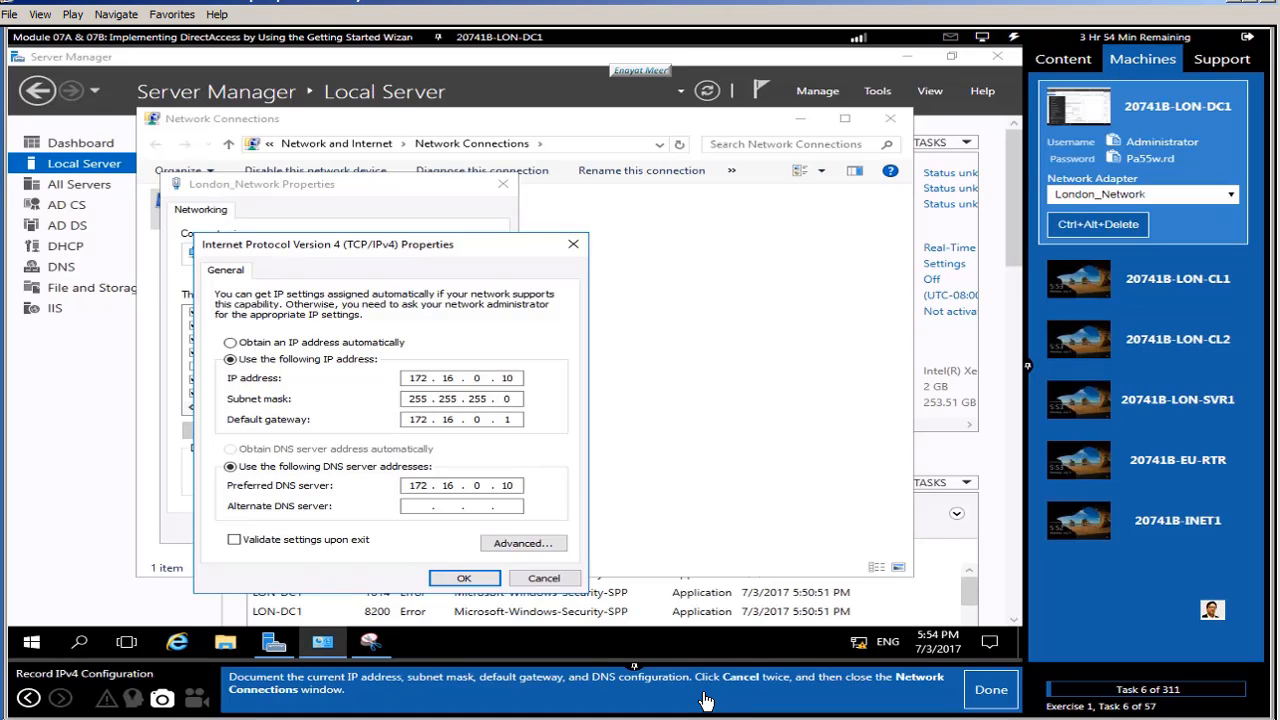
left_click(544, 578)
left_click(482, 530)
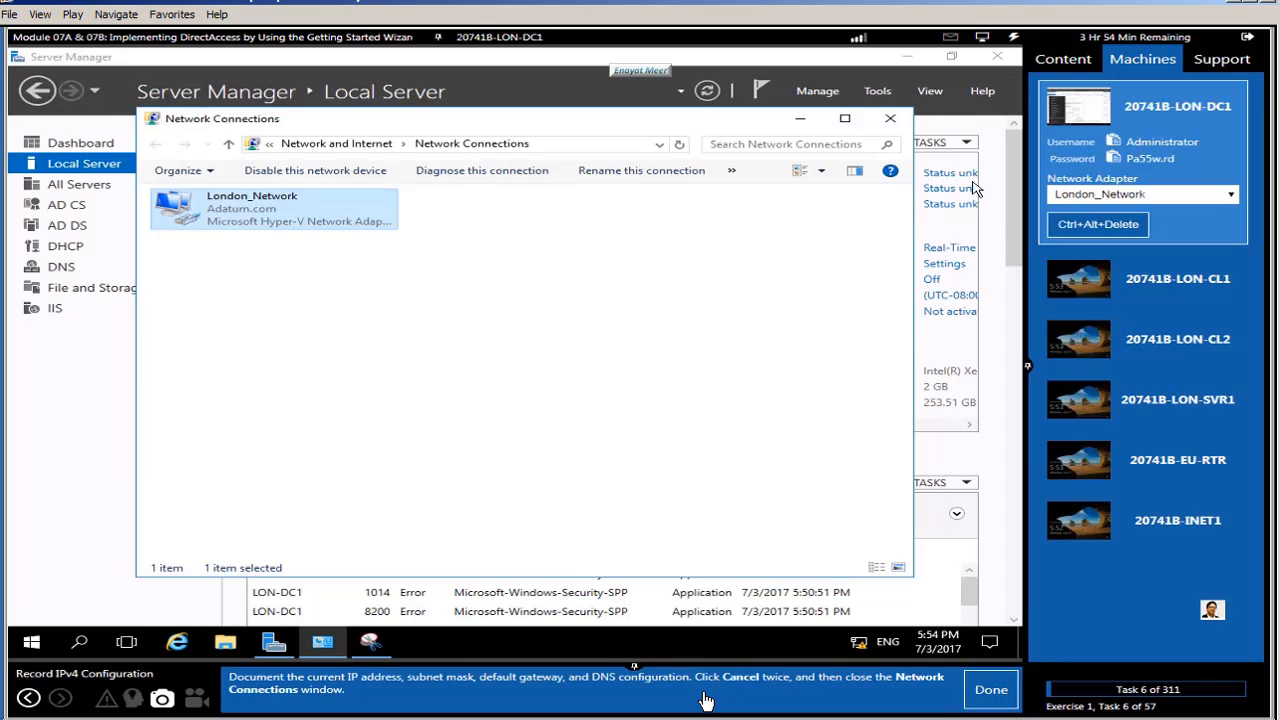
left_click(890, 118)
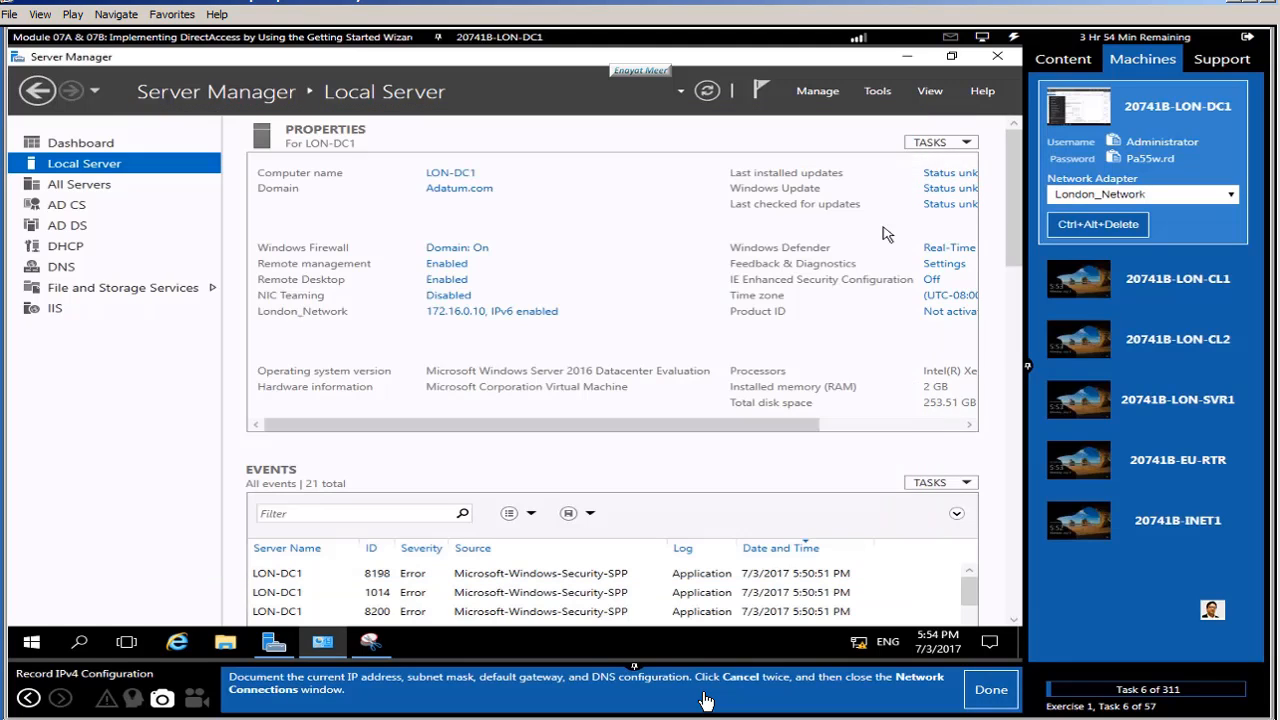
left_click(991, 689)
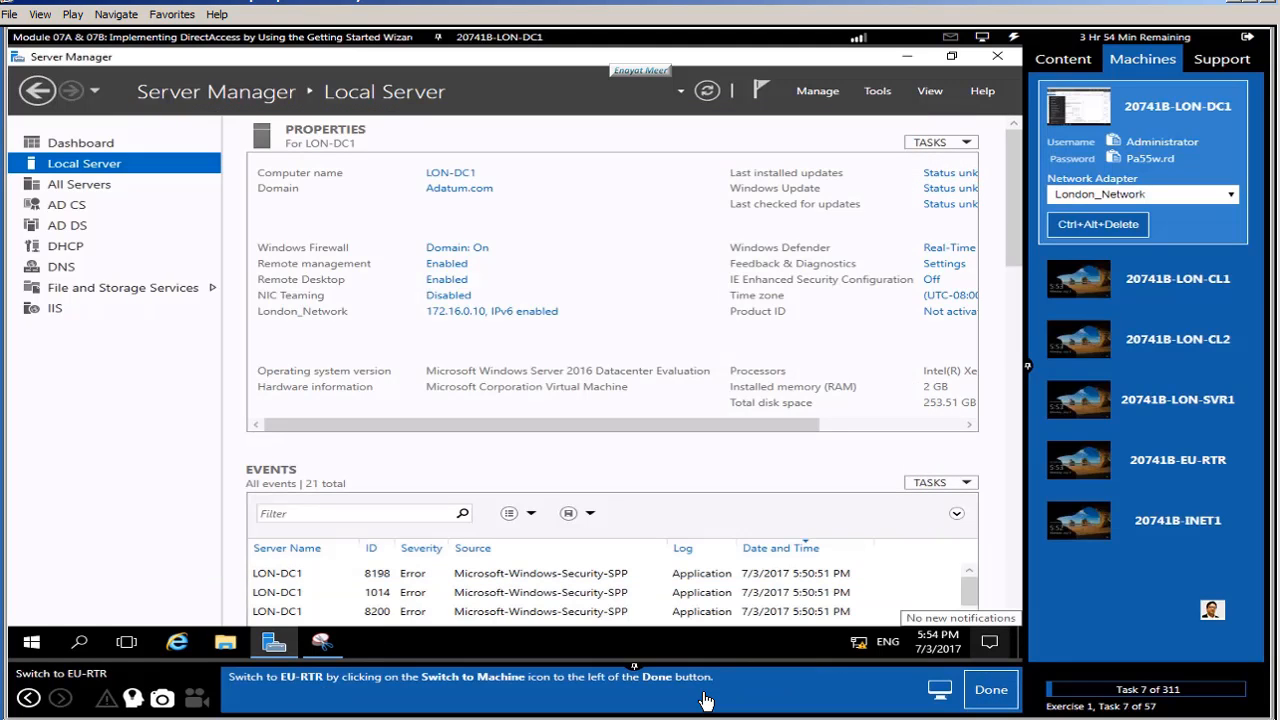
Step: Switch the console to EU-RTR and send it Ctrl+Alt+Delete
left_click(1187, 460)
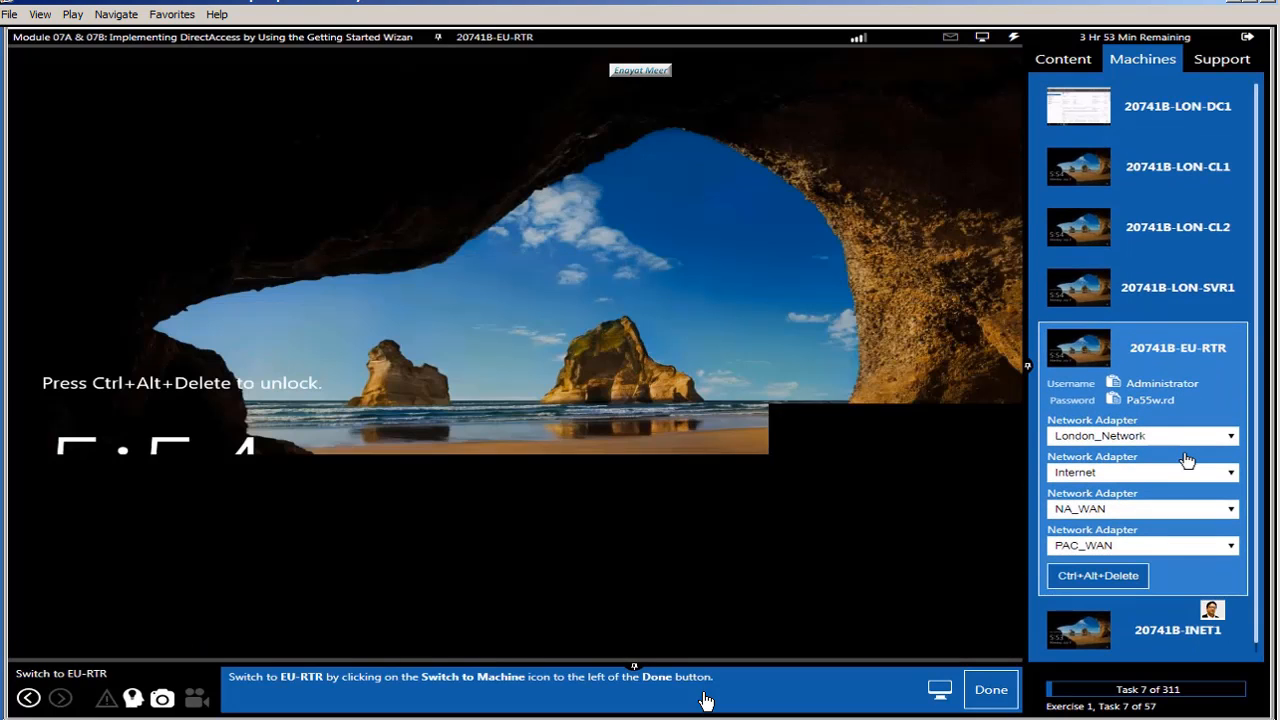
left_click(983, 694)
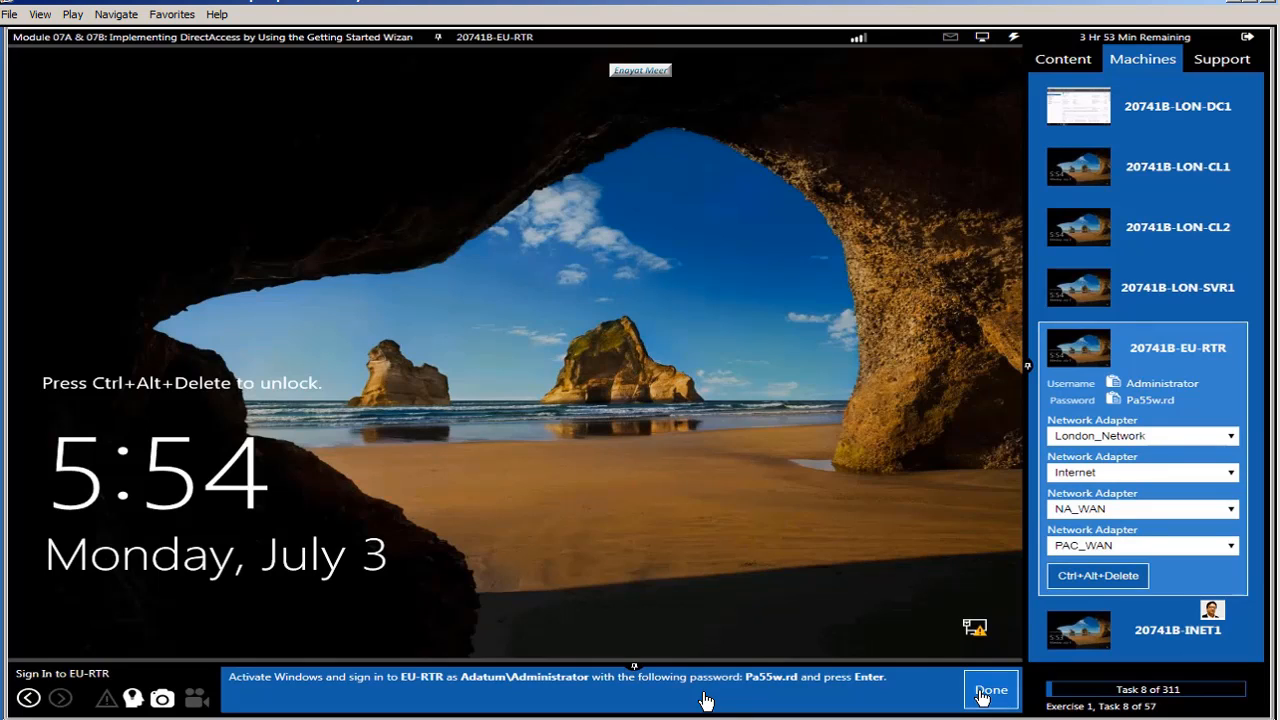
left_click(1013, 37)
left_click(1010, 66)
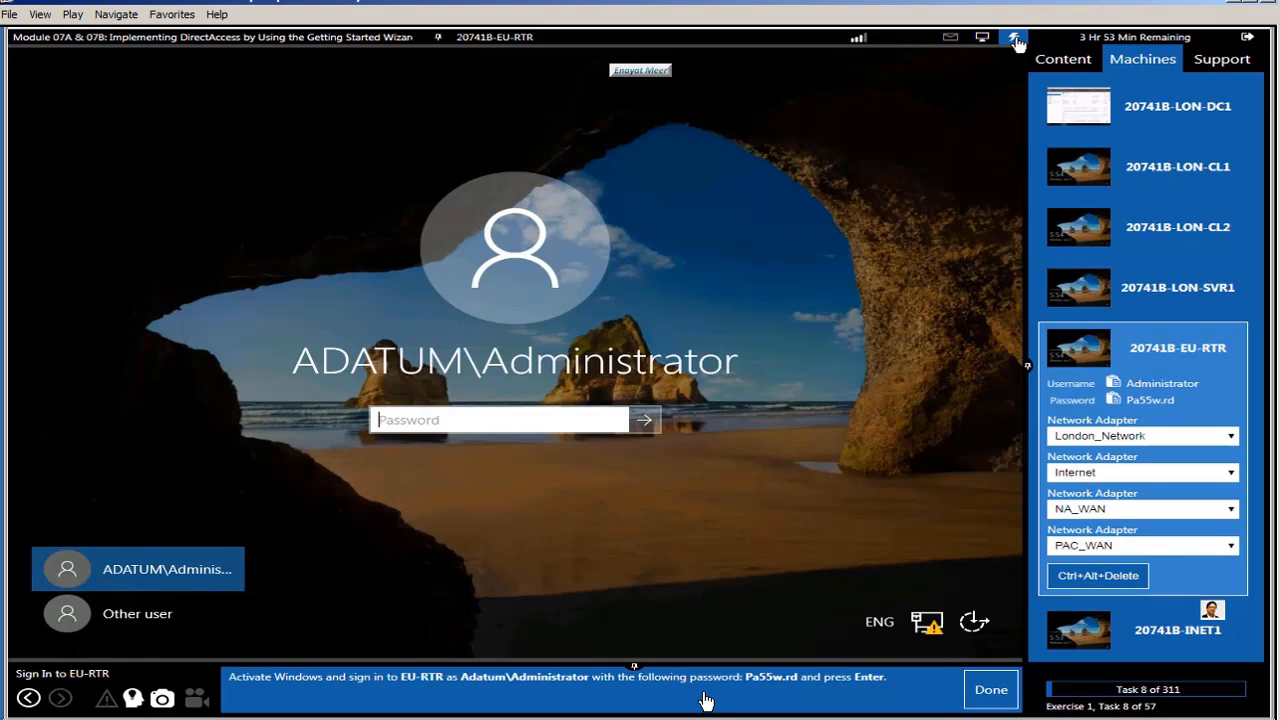
Step: Paste the stored administrator password on EU-RTR and sign in
left_click(1014, 39)
mouse_move(1024, 102)
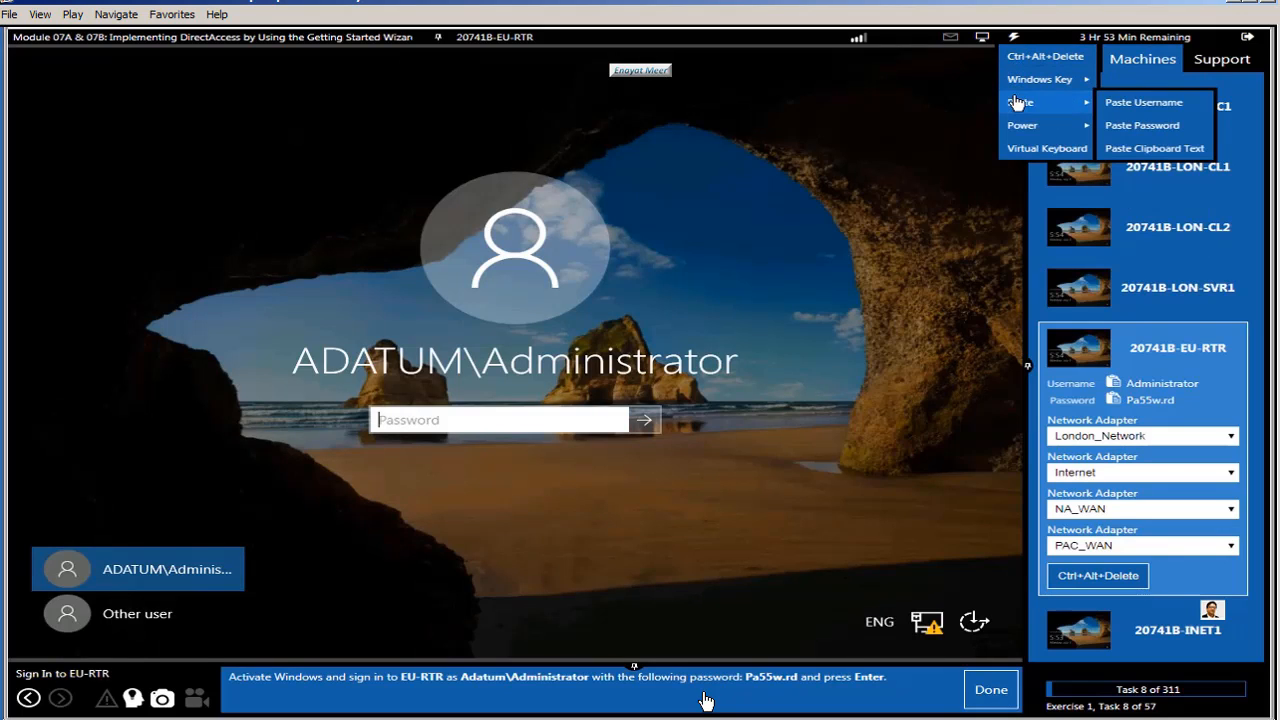
left_click(1140, 125)
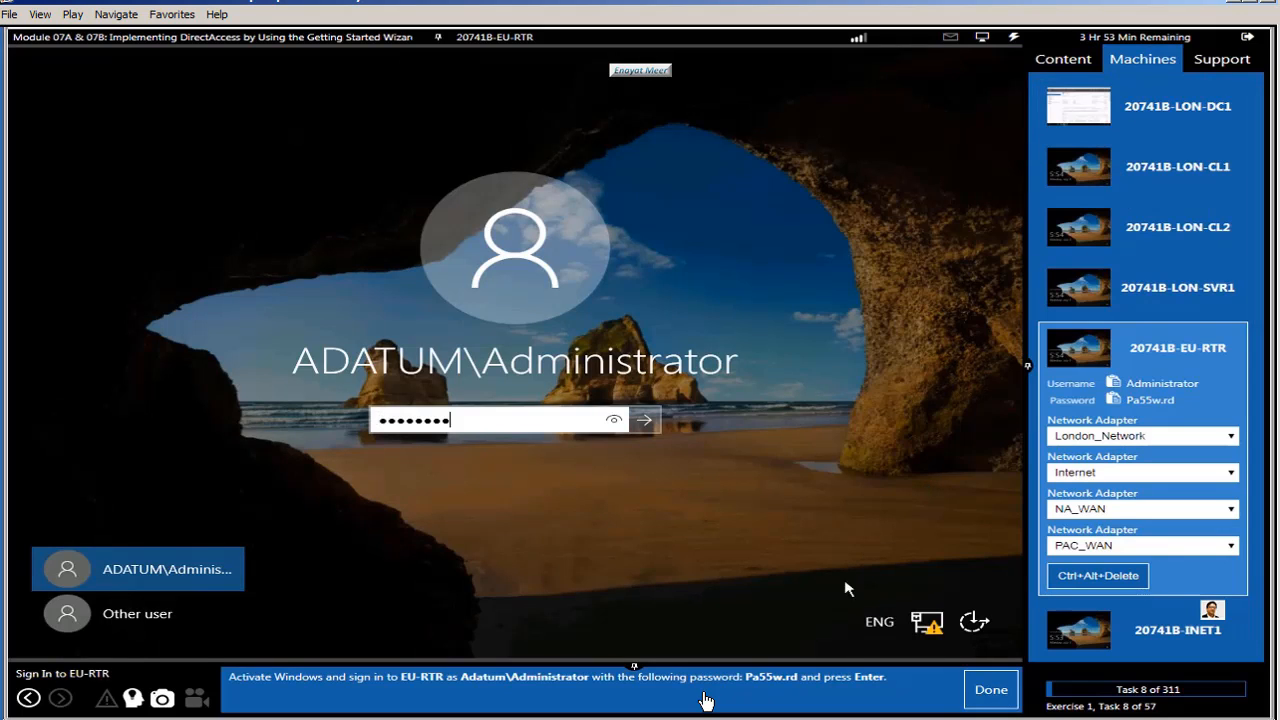
left_click(645, 420)
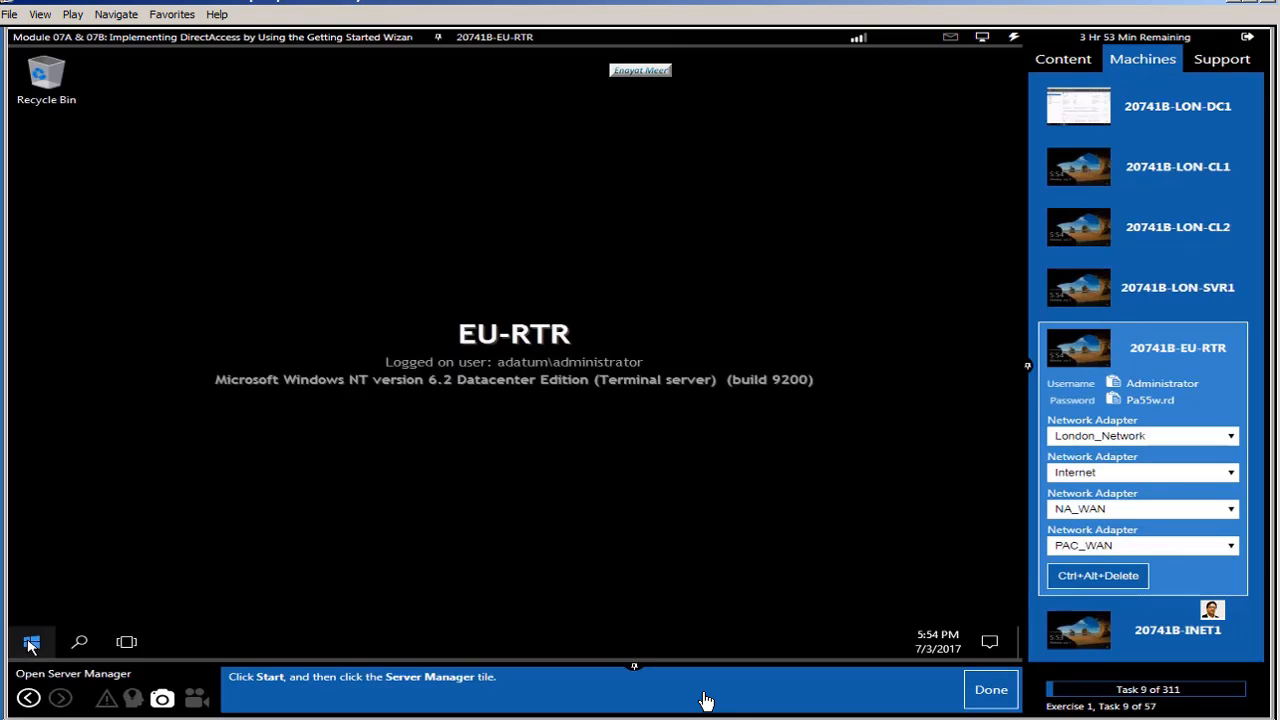
Step: Launch Server Manager on EU-RTR and open Routing and Remote Access from its Tools menu
left_click(33, 645)
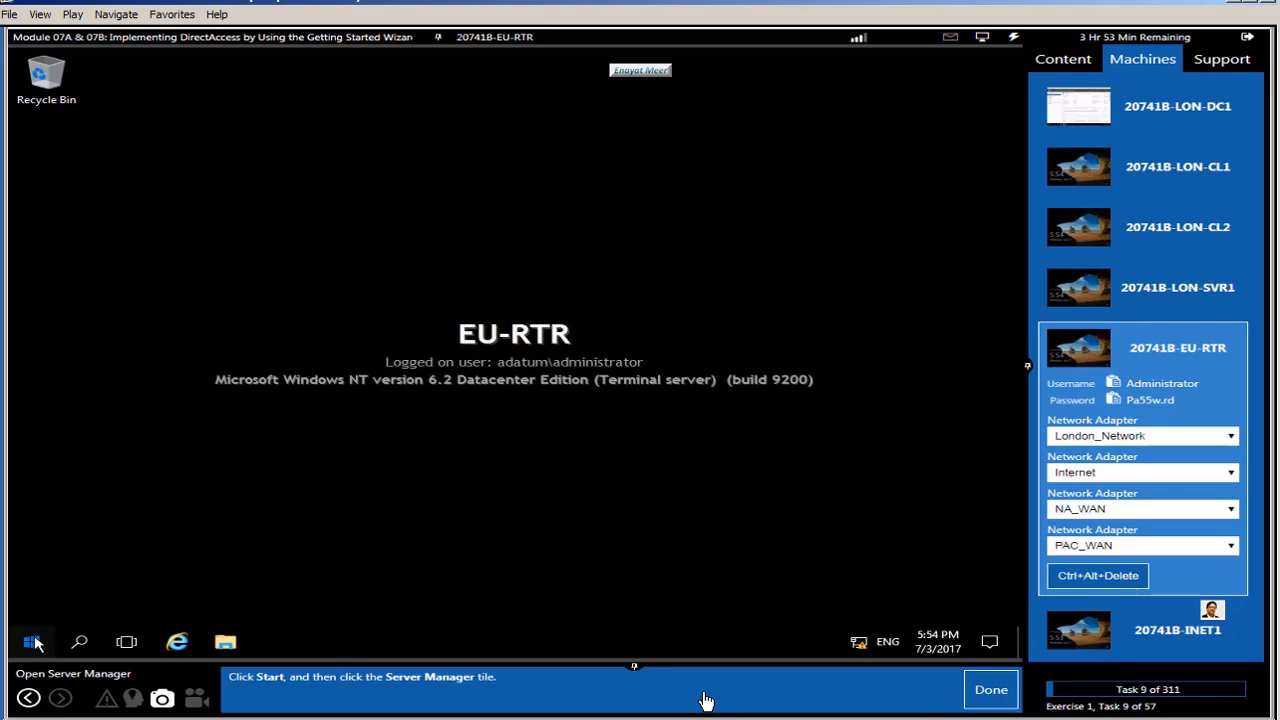
left_click(368, 204)
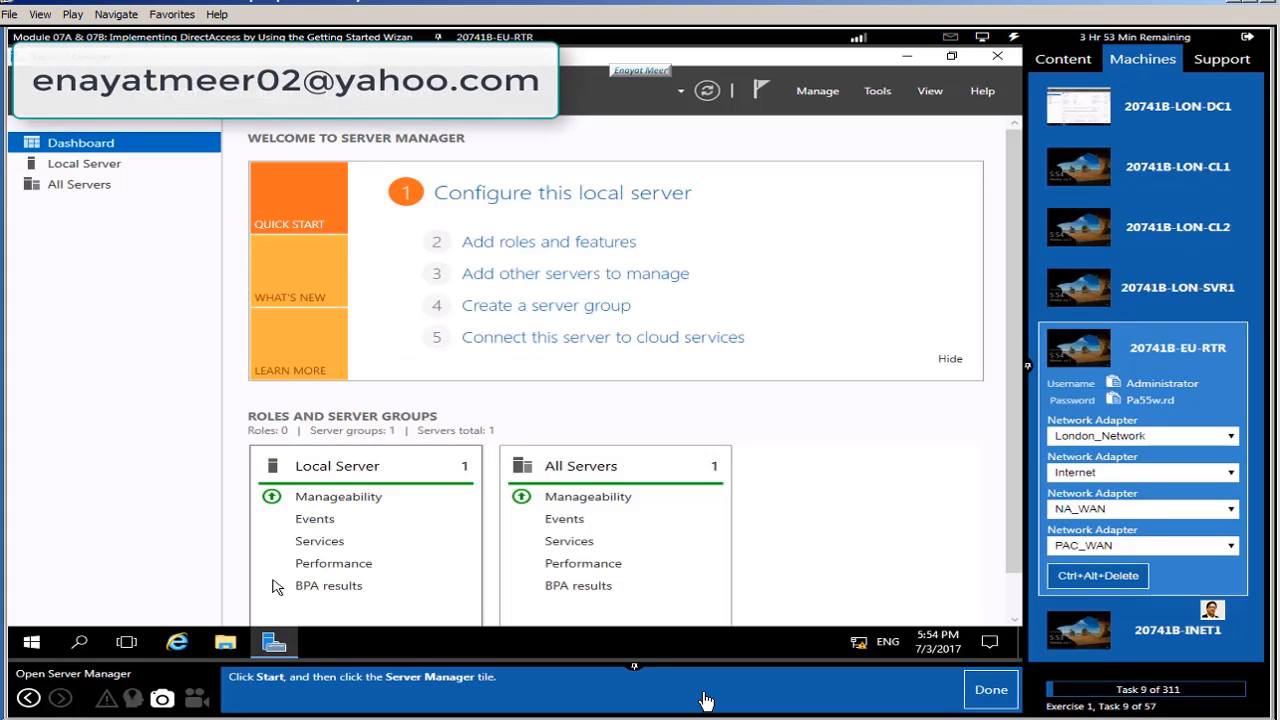
left_click(988, 690)
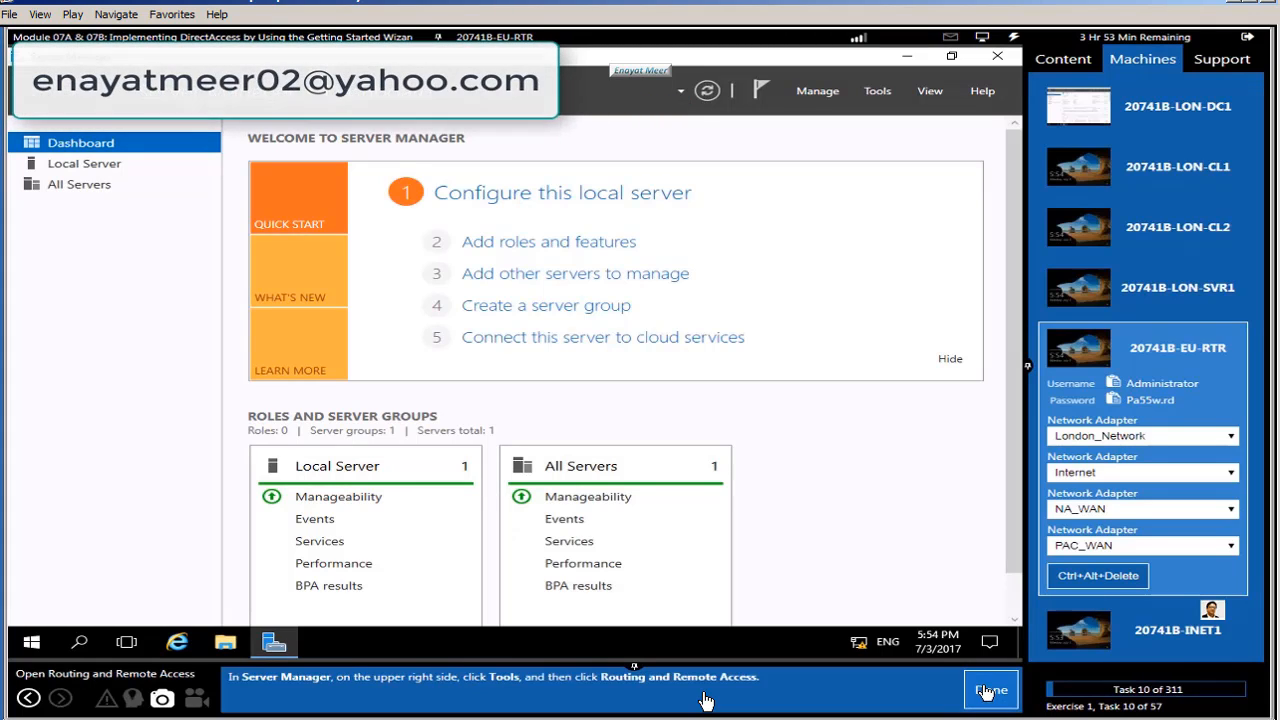
left_click(879, 93)
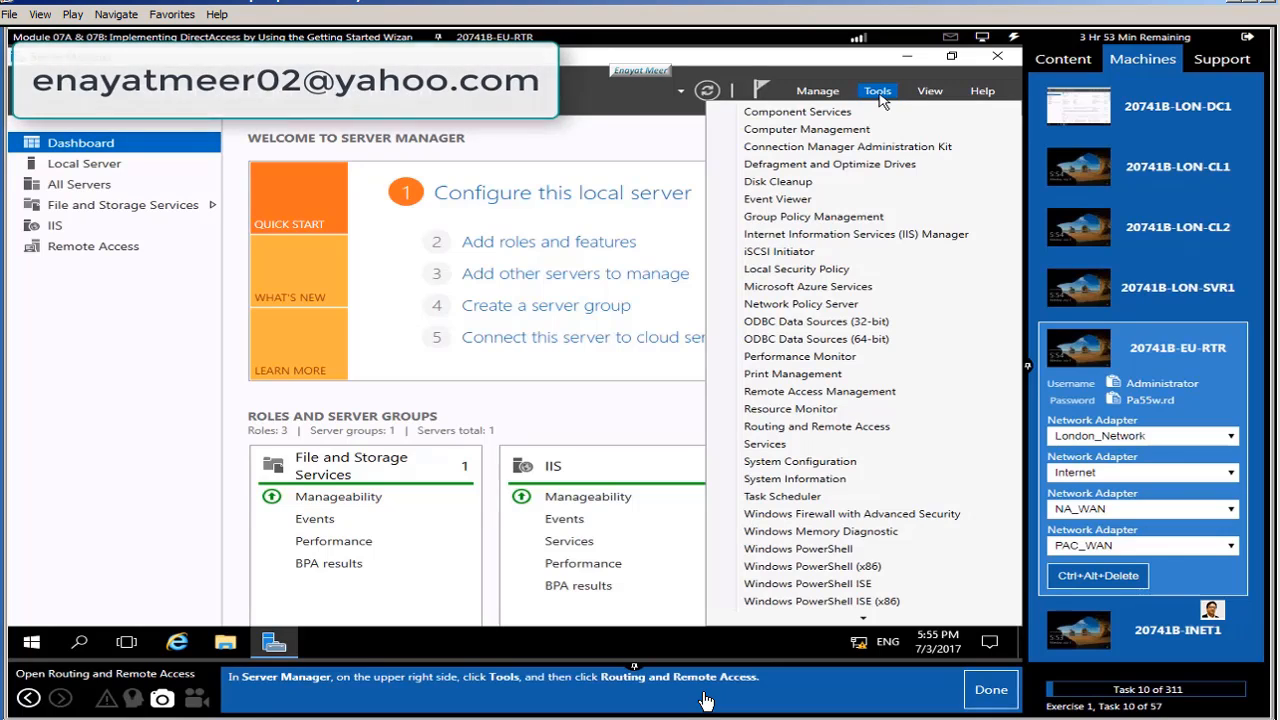
left_click(838, 428)
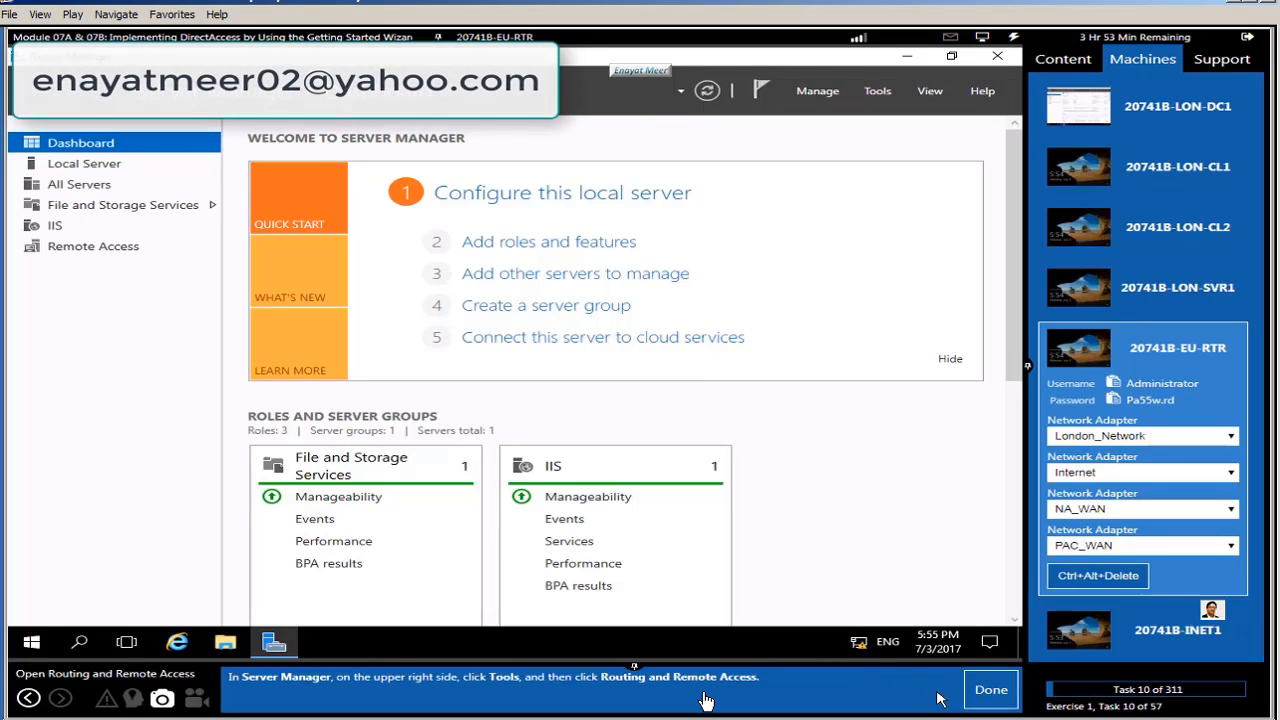
Step: Disable Routing and Remote Access on EU-RTR (local), confirm removing its configuration, and close the console
left_click(991, 692)
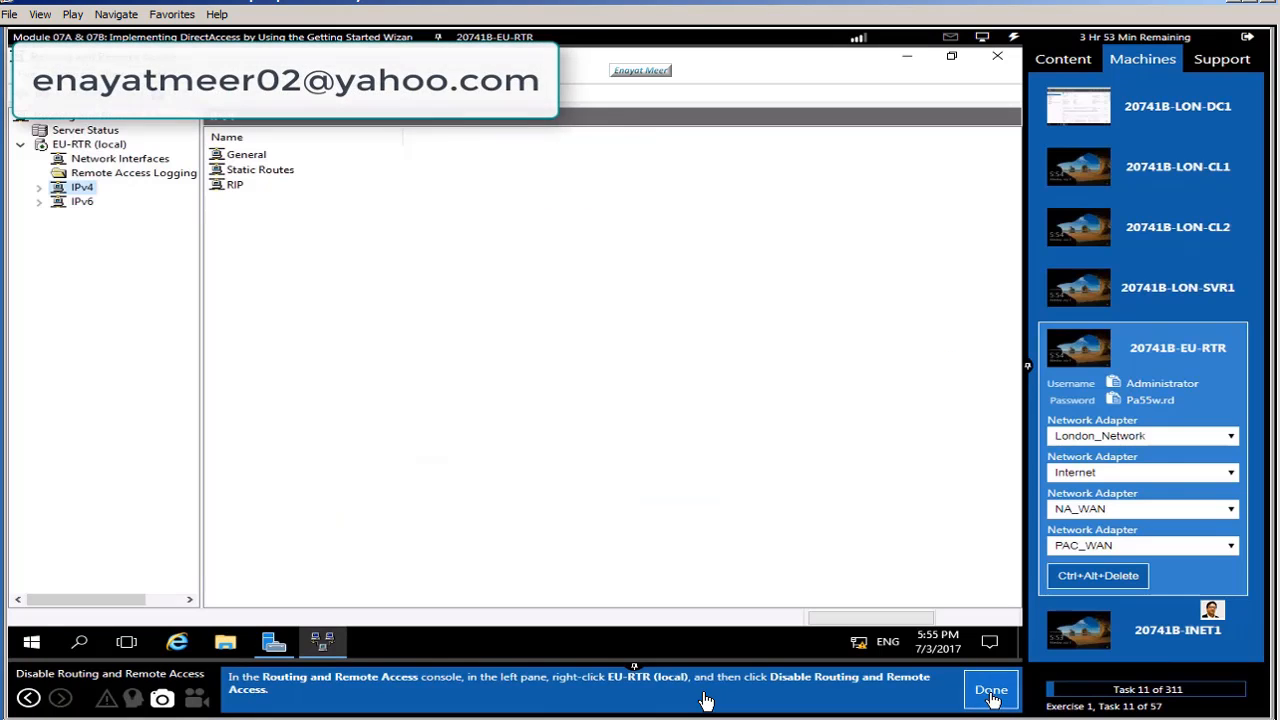
right_click(72, 148)
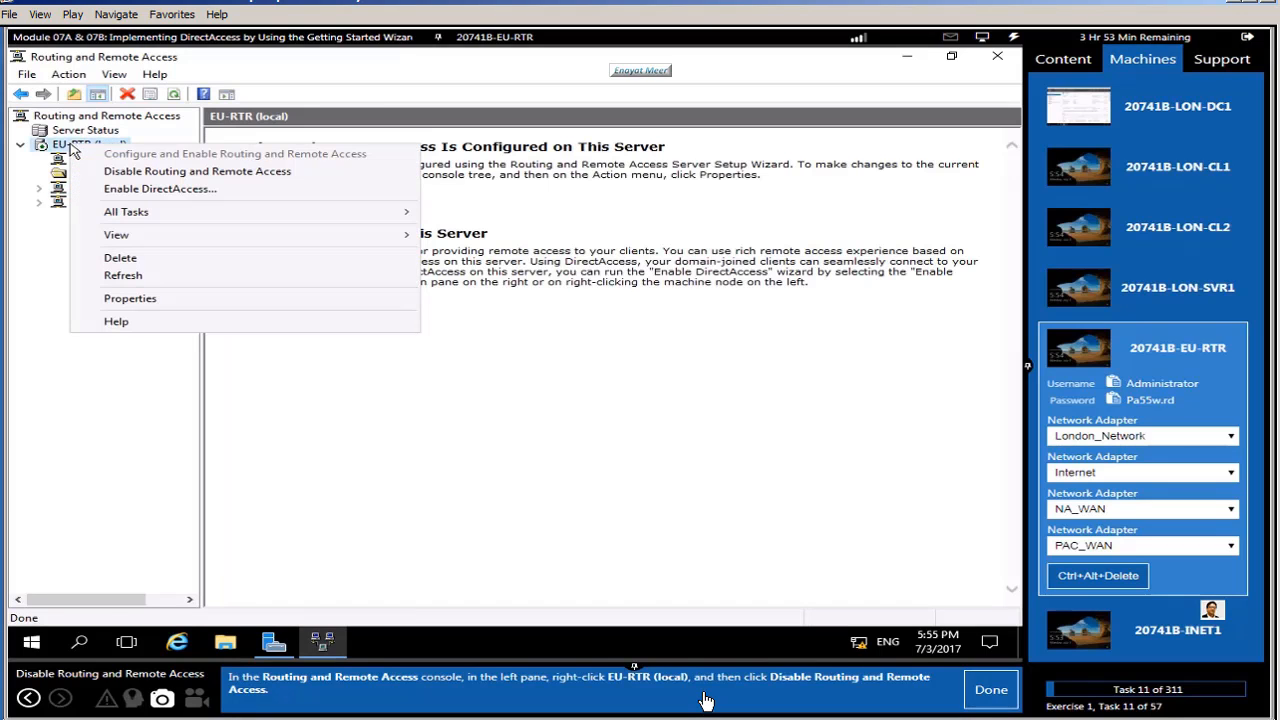
left_click(140, 171)
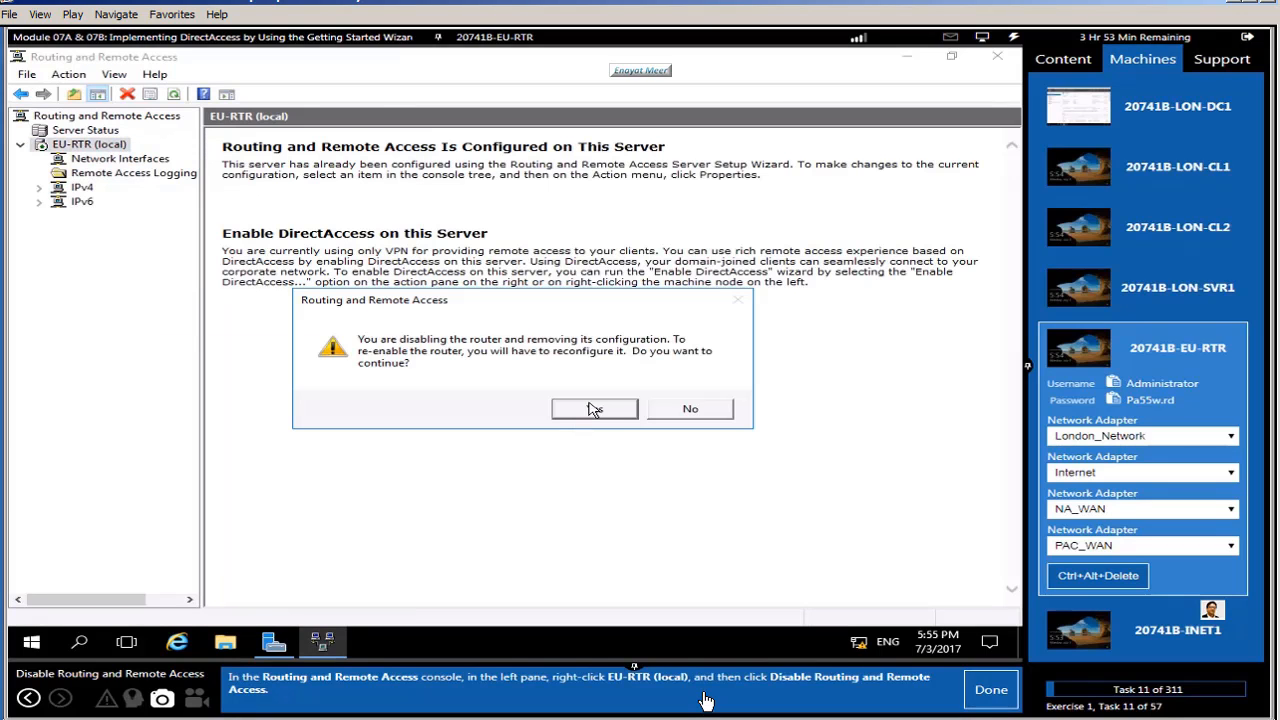
left_click(592, 409)
left_click(993, 690)
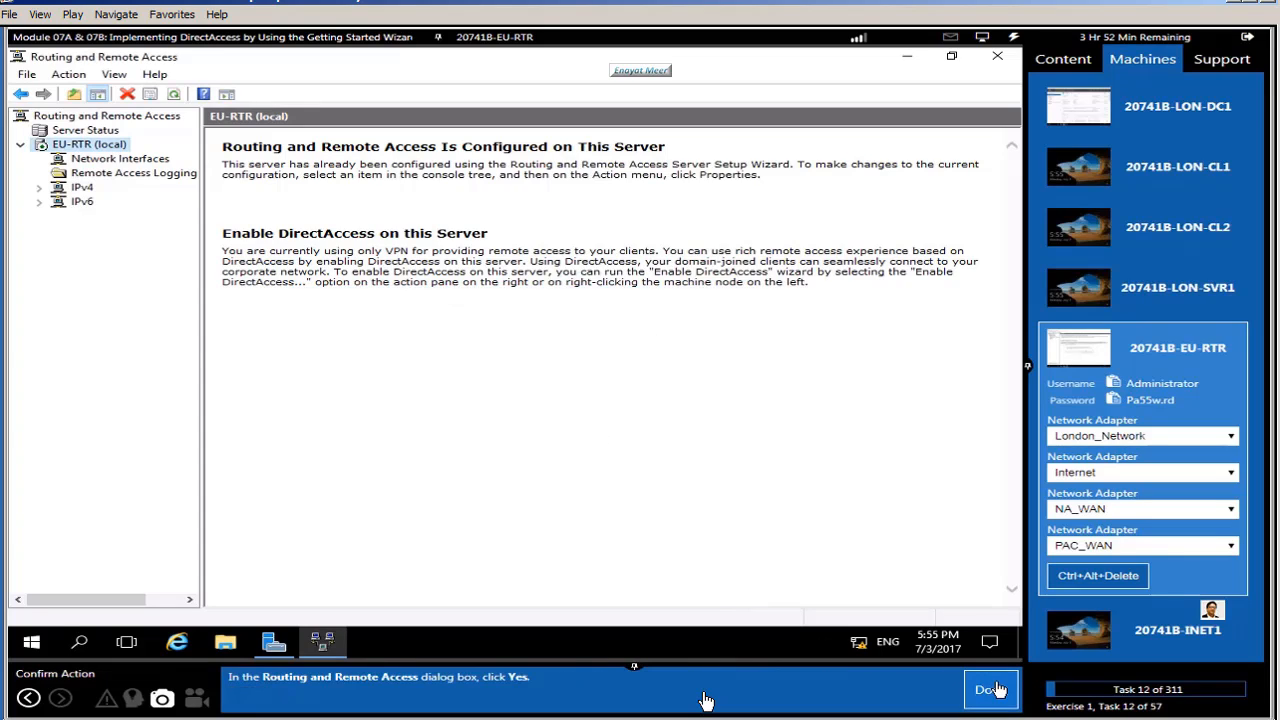
left_click(994, 689)
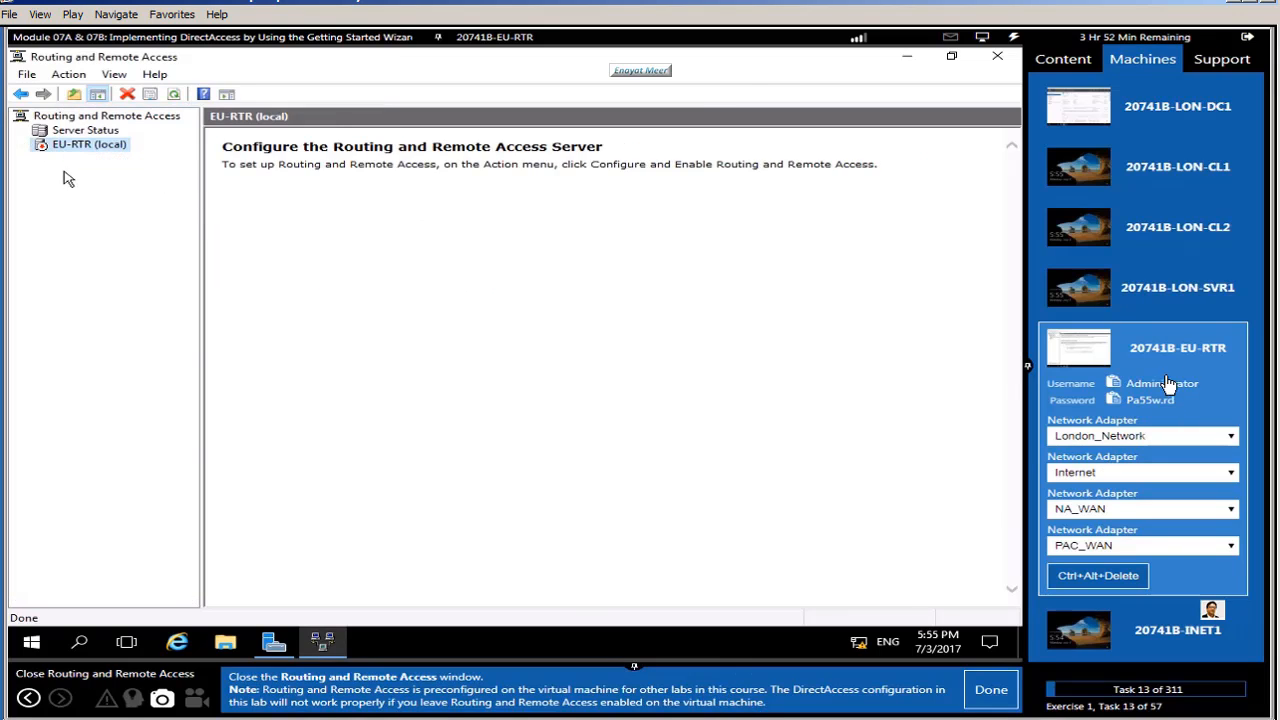
left_click(1000, 58)
Step: Open Network Connections on EU-RTR from the Start quick menu
left_click(992, 690)
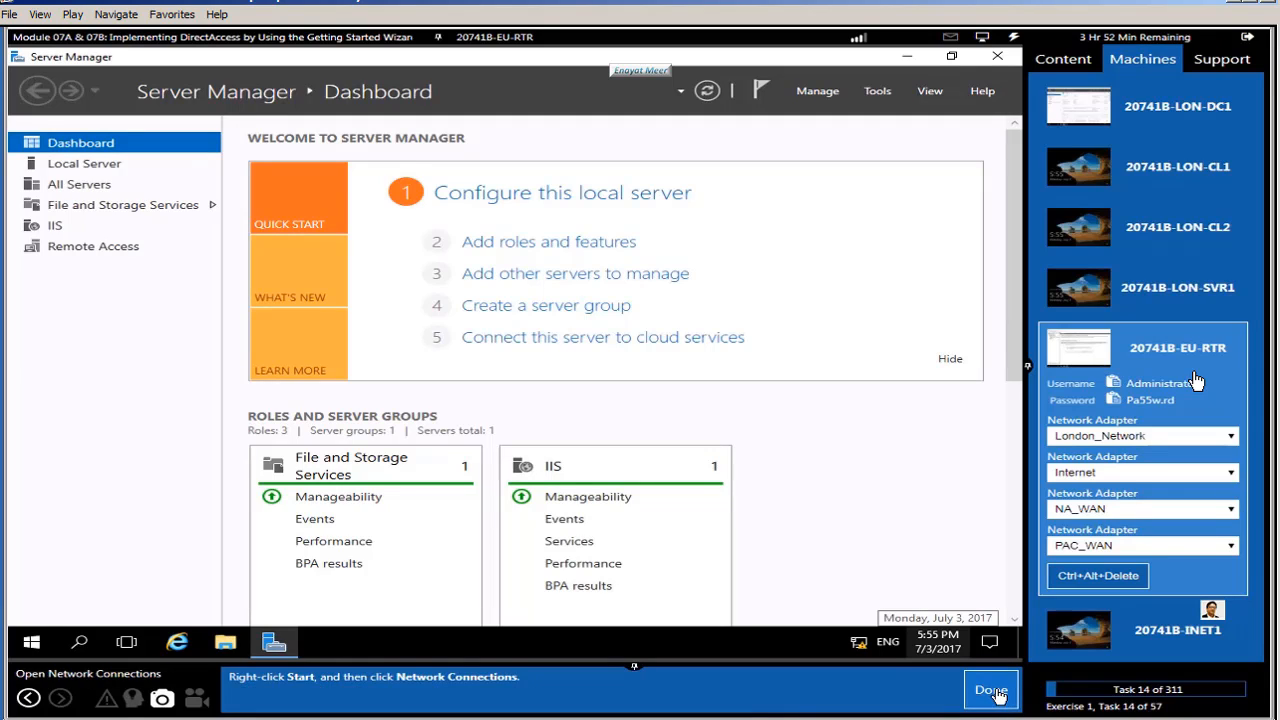
right_click(33, 648)
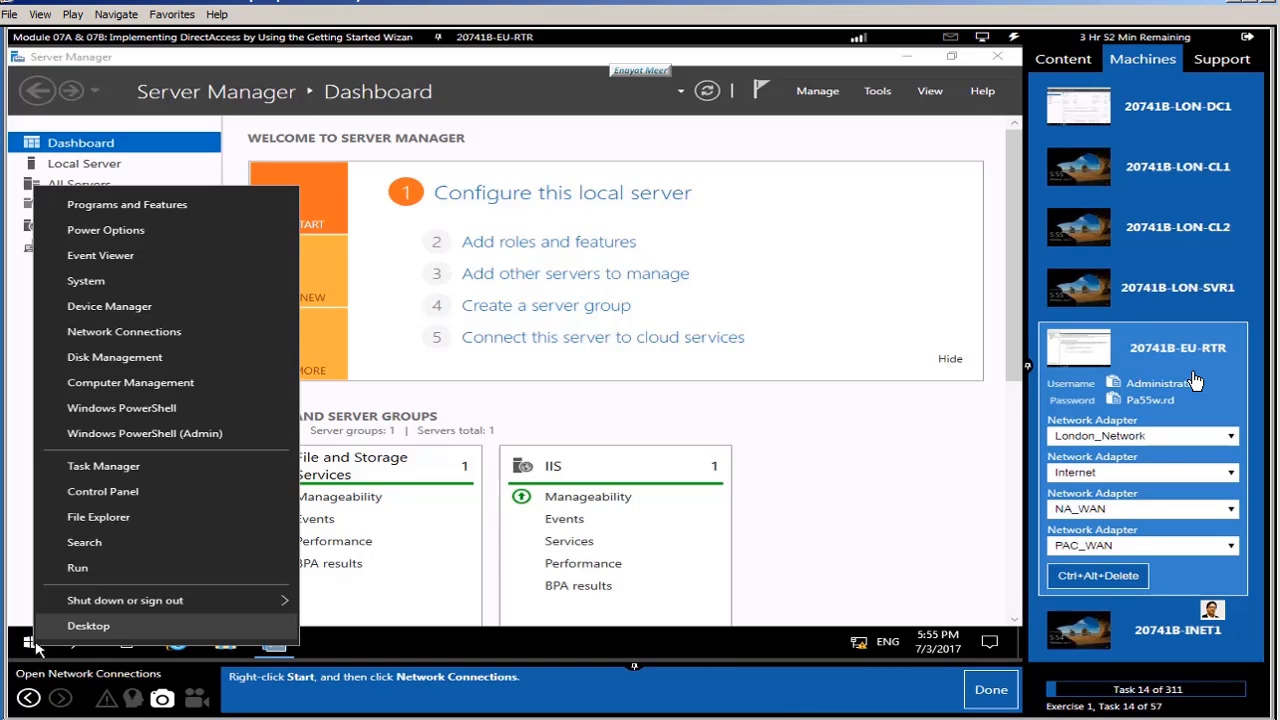
left_click(135, 332)
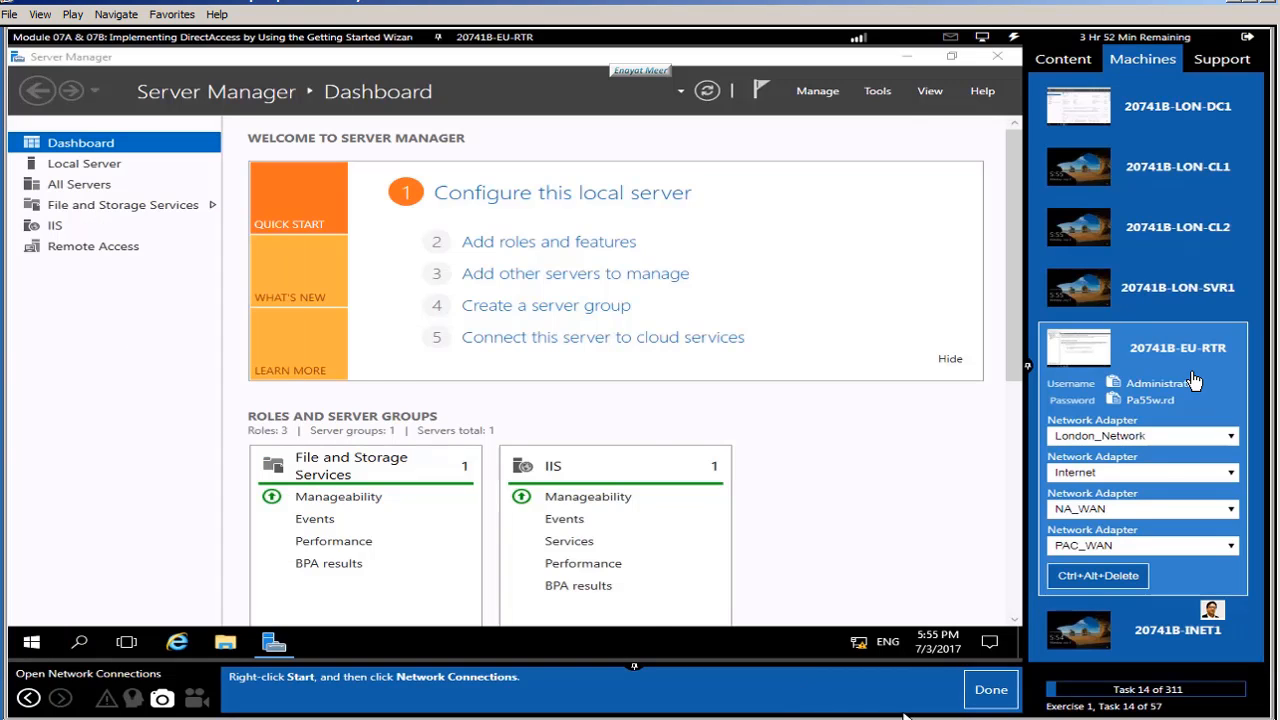
left_click(979, 697)
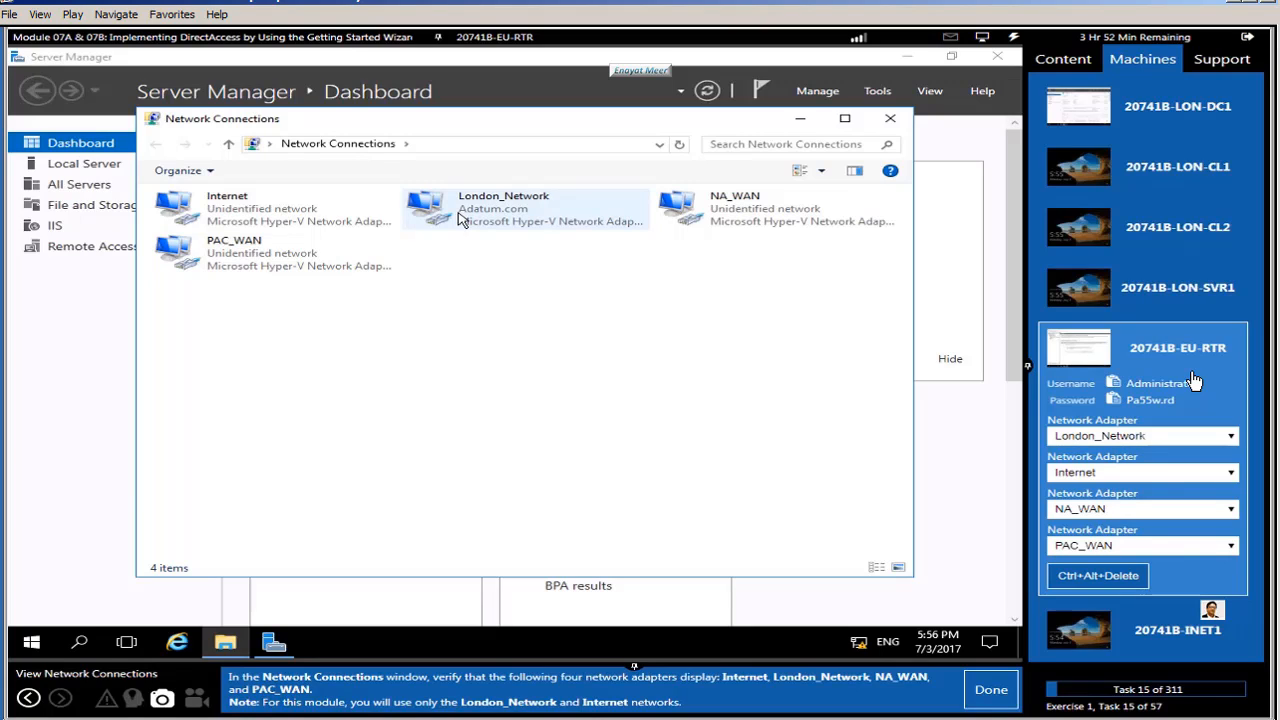
Step: Check that the Internet, London_Network, NA_WAN and PAC_WAN adapters are all listed
left_click(302, 218)
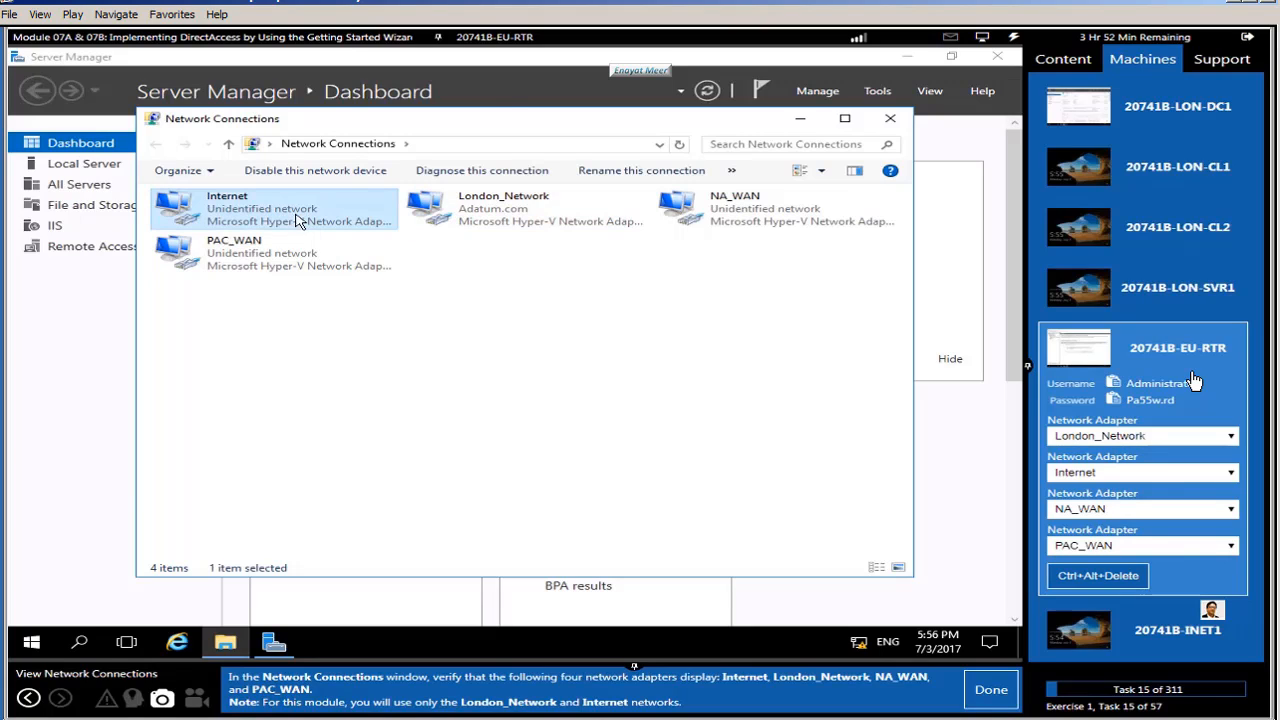
left_click(478, 210)
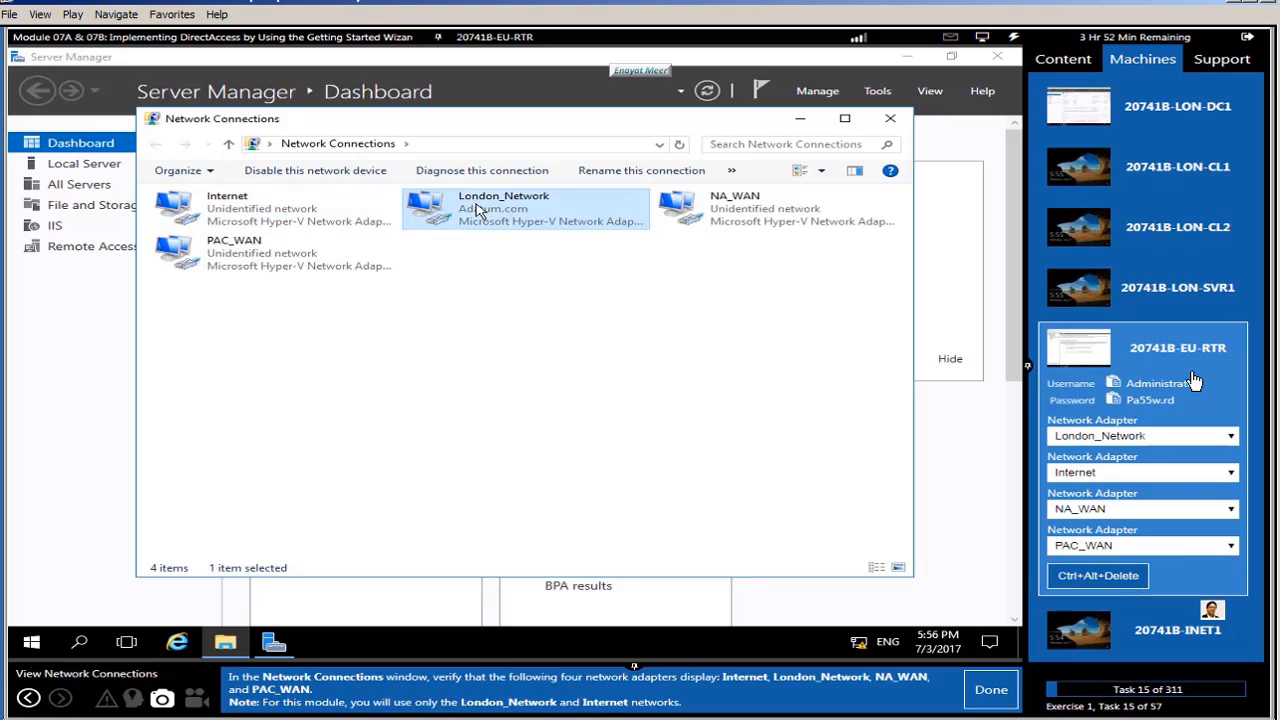
left_click(720, 208)
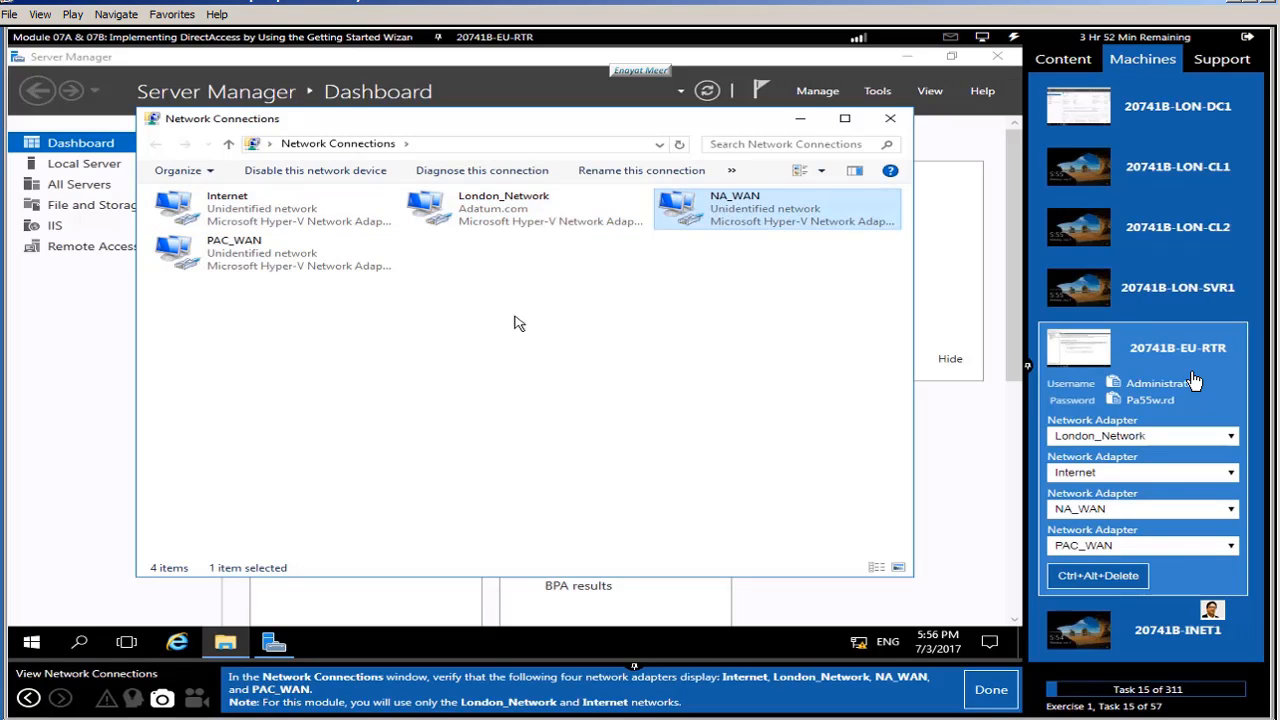
left_click(245, 262)
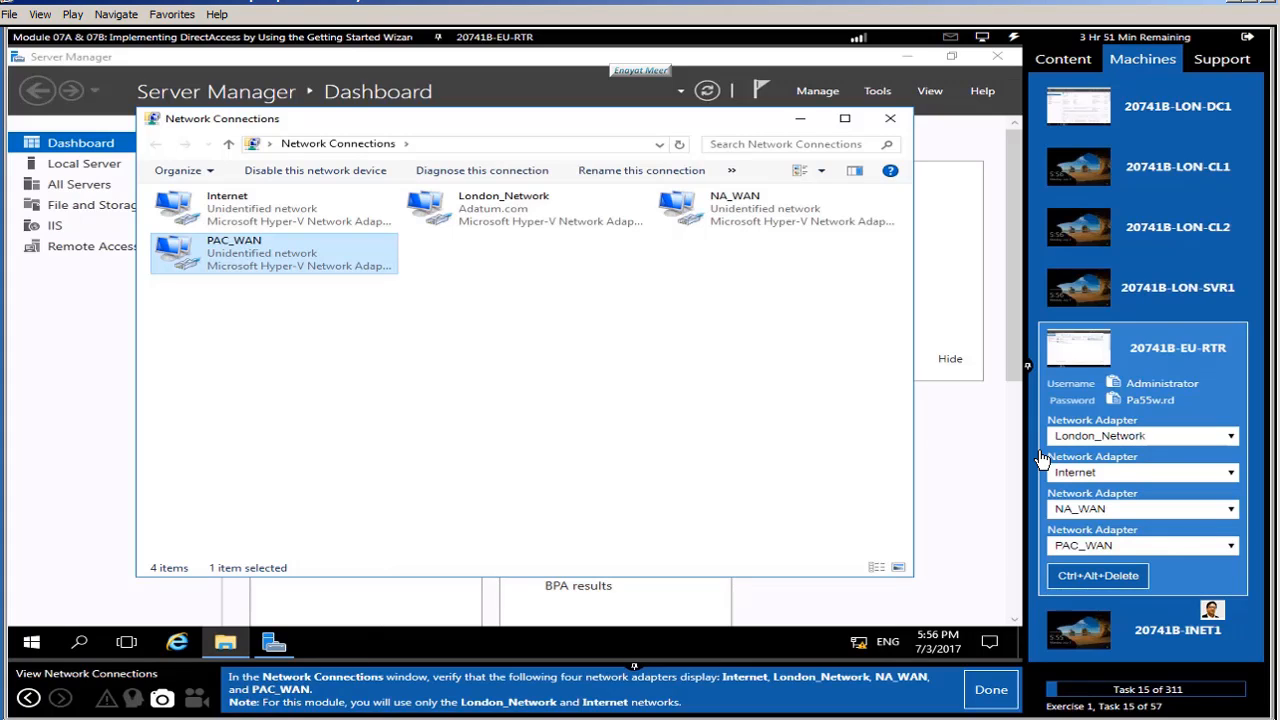
left_click(233, 216)
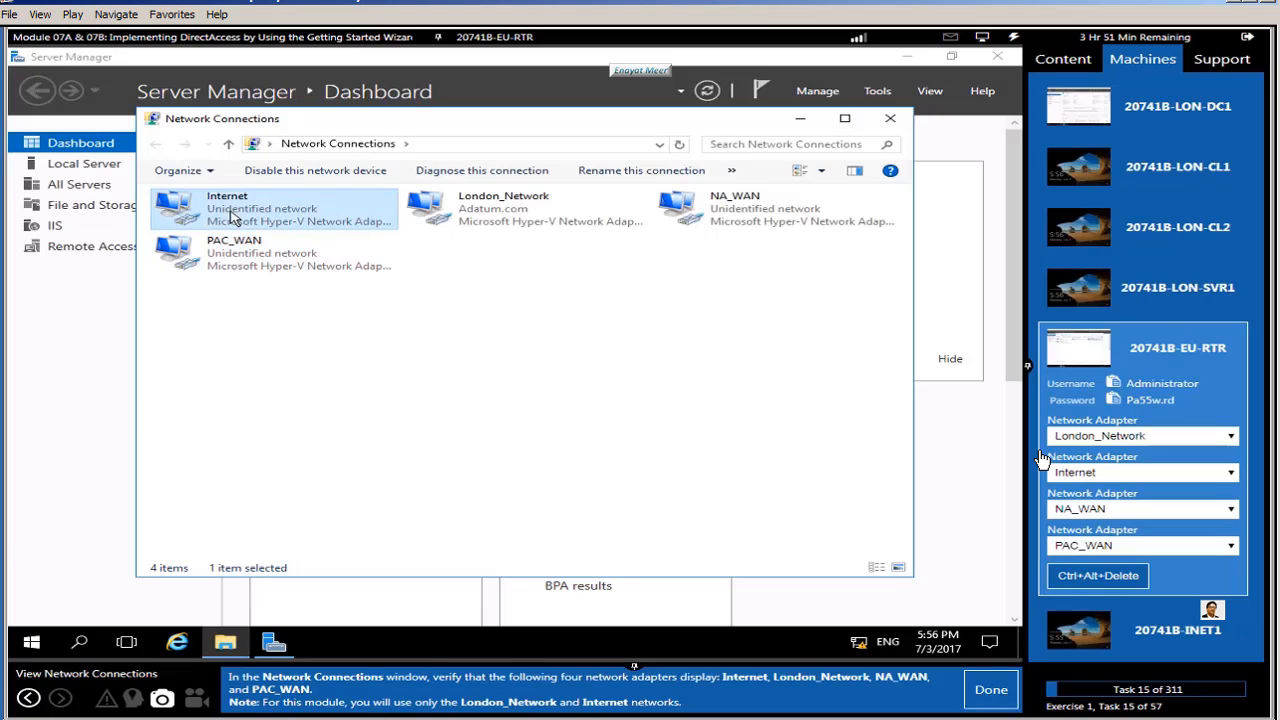
left_click(484, 217)
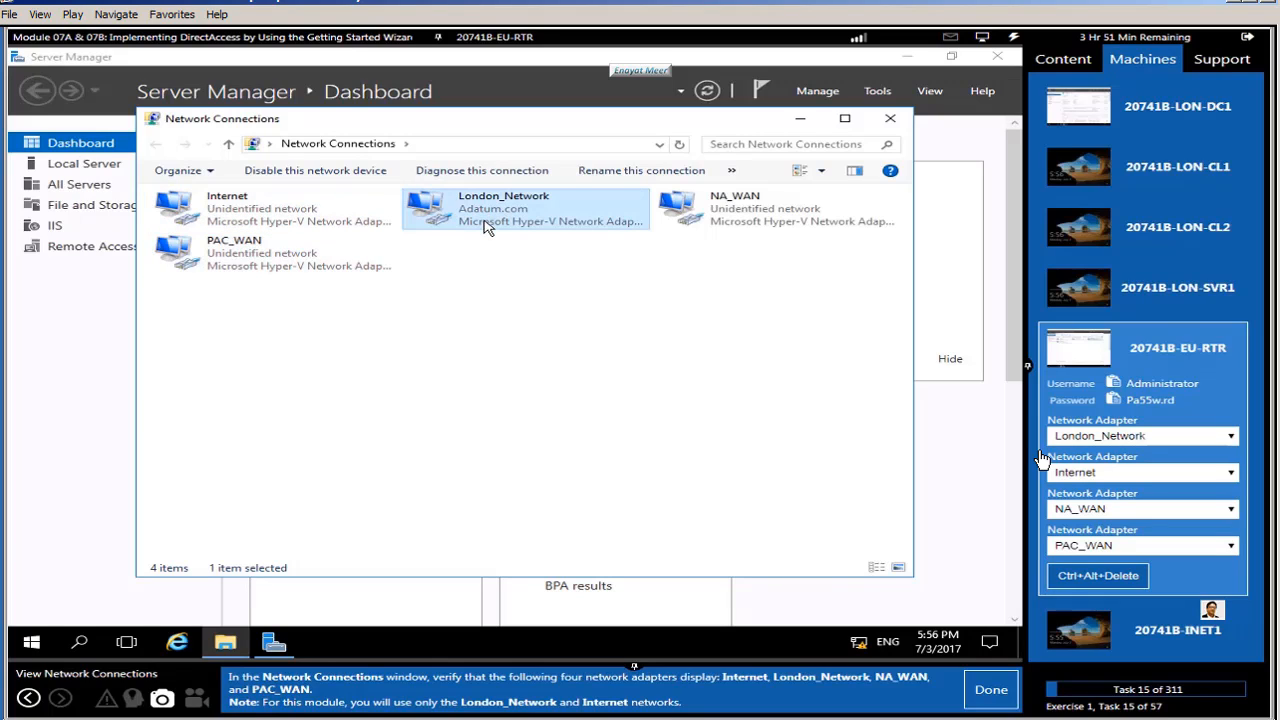
left_click(990, 693)
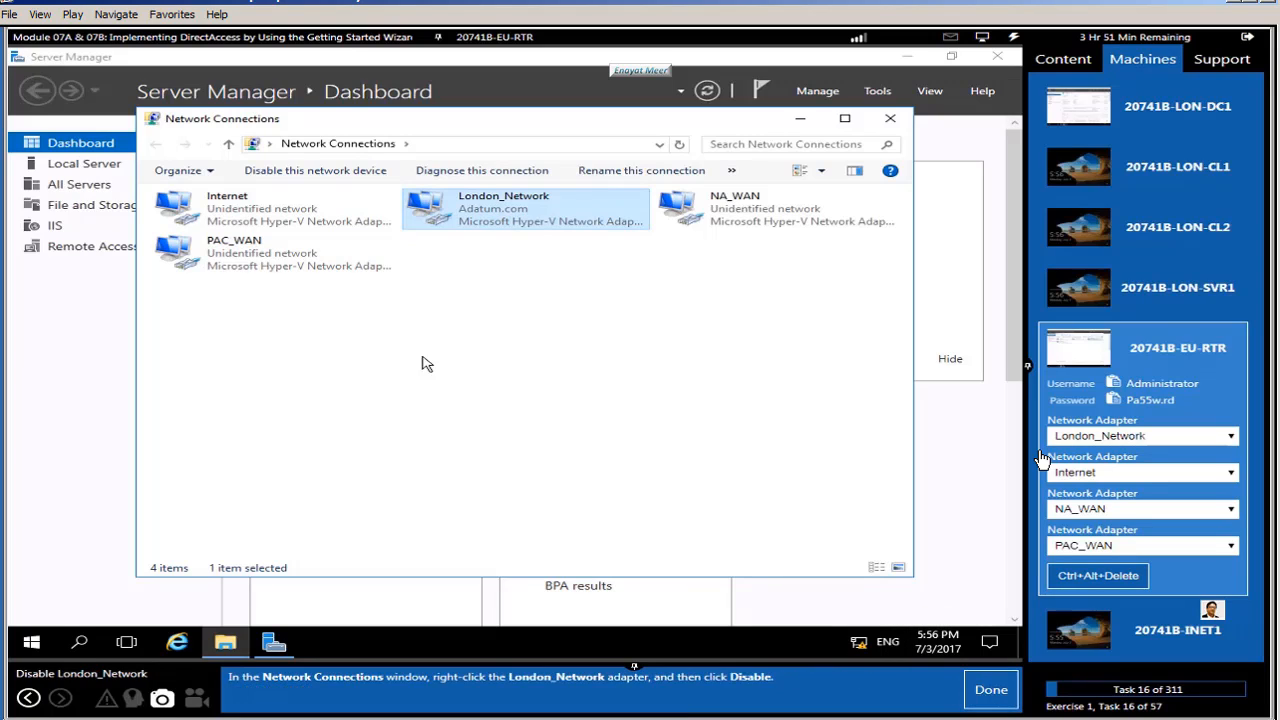
Step: Disable and then re-enable the London_Network adapter
right_click(455, 217)
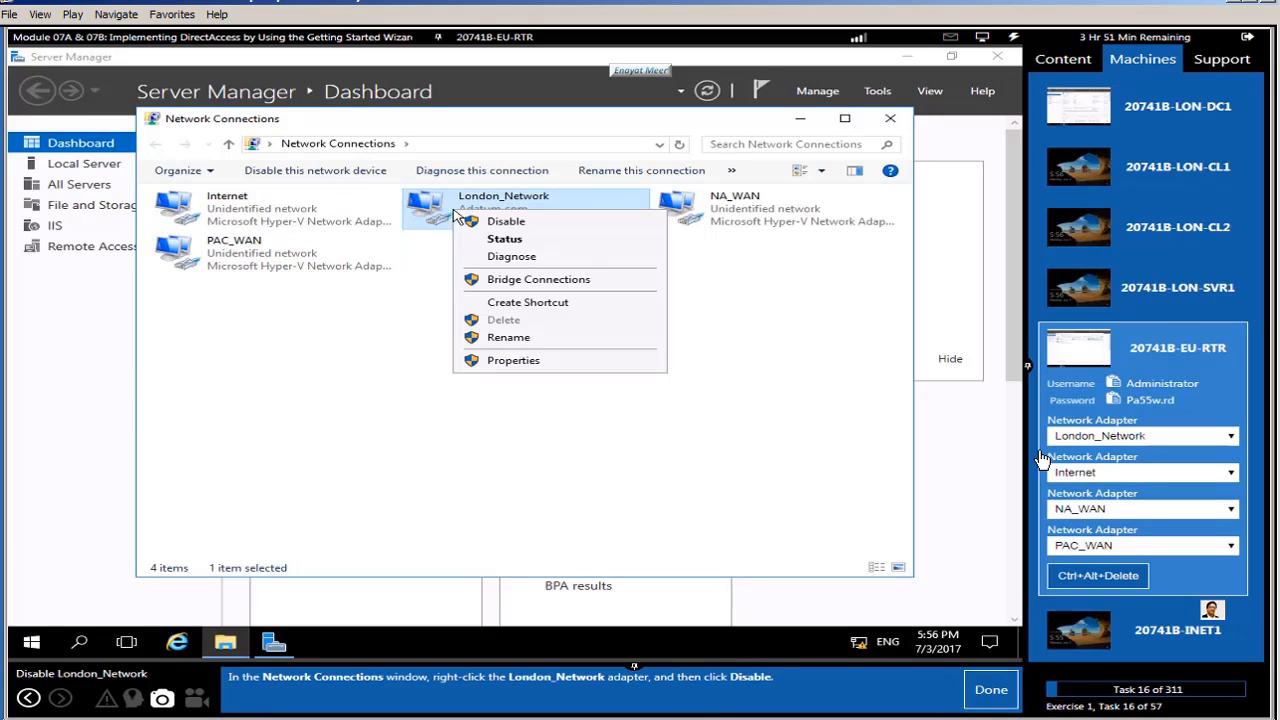
left_click(487, 221)
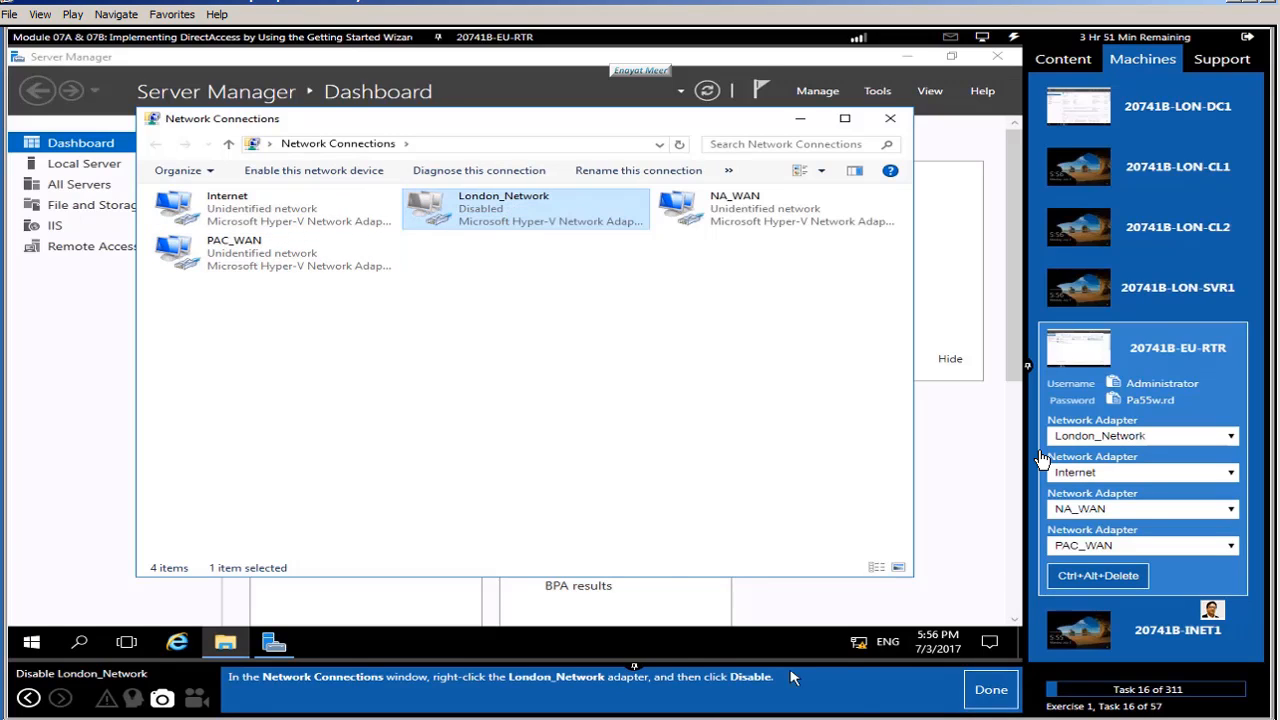
left_click(990, 694)
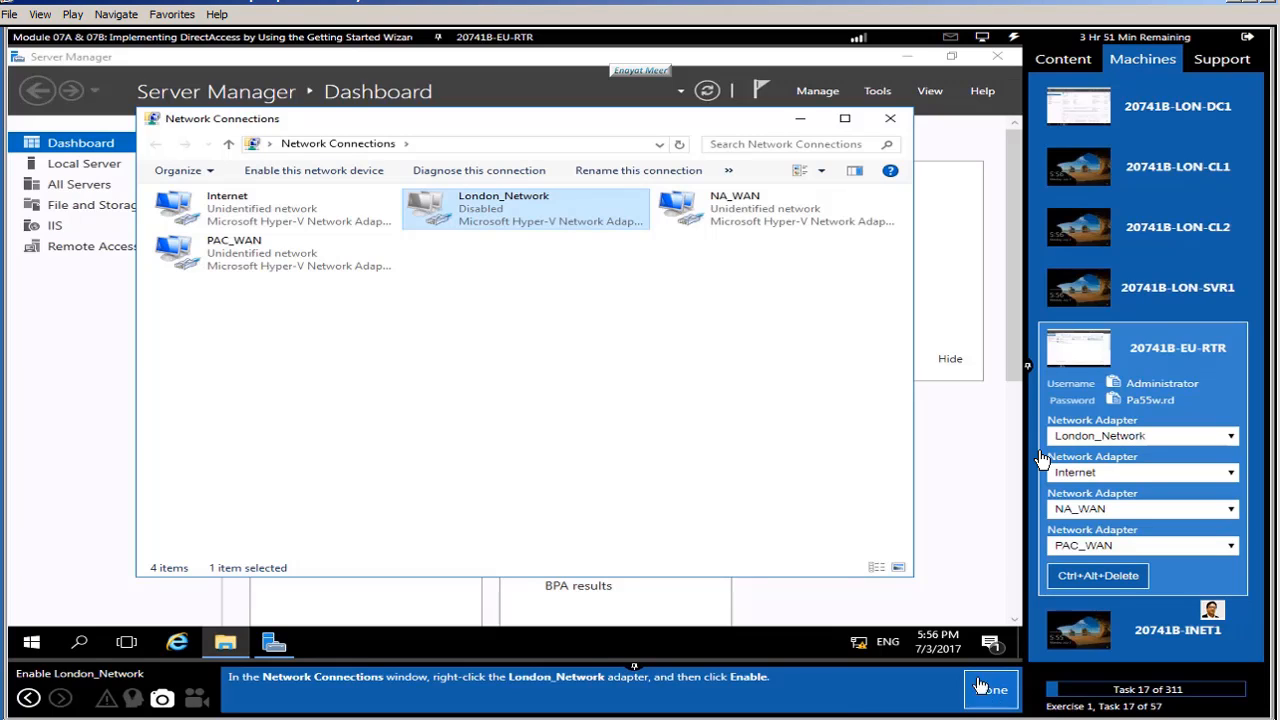
right_click(478, 215)
left_click(508, 222)
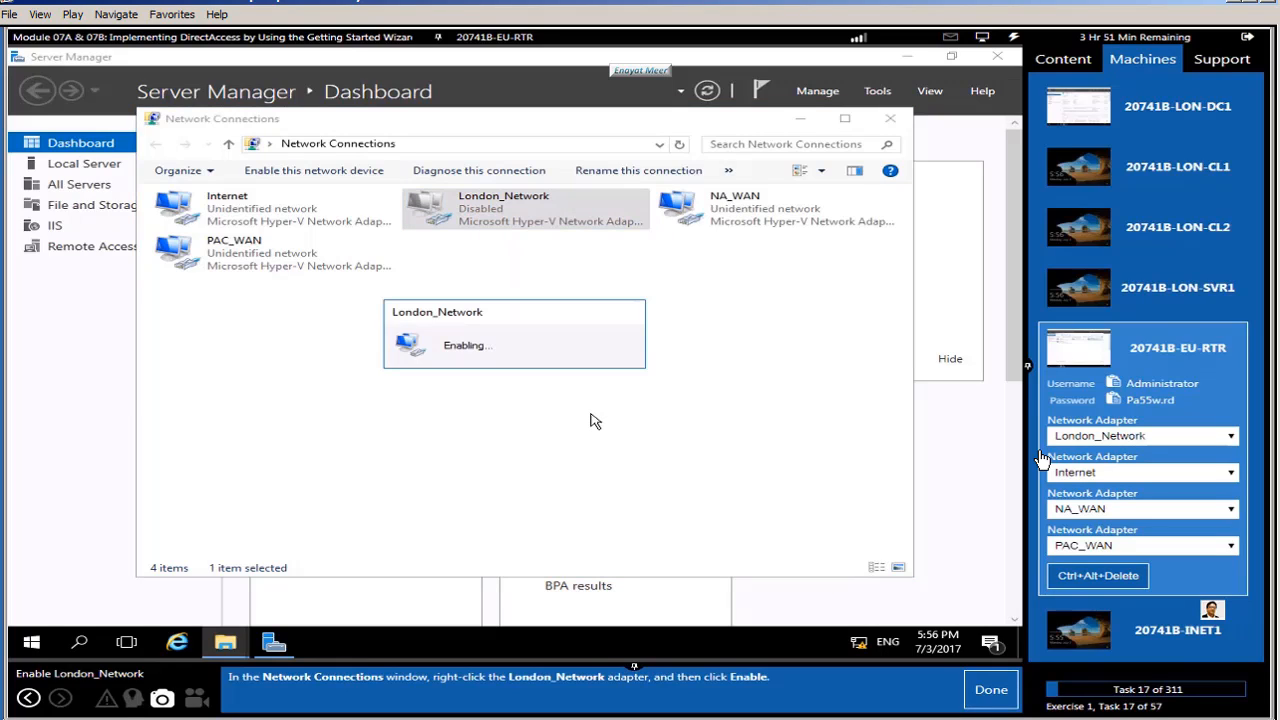
left_click(990, 692)
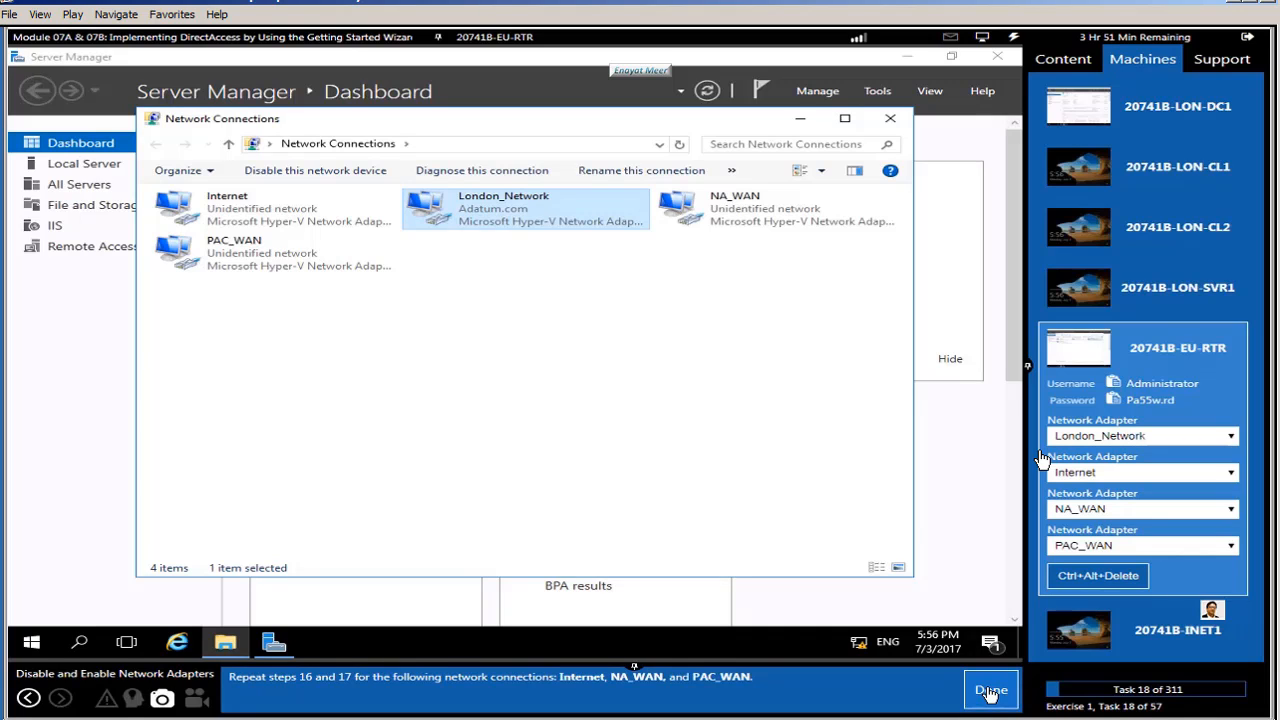
Step: Disable the Internet, NA_WAN and PAC_WAN adapters
right_click(267, 212)
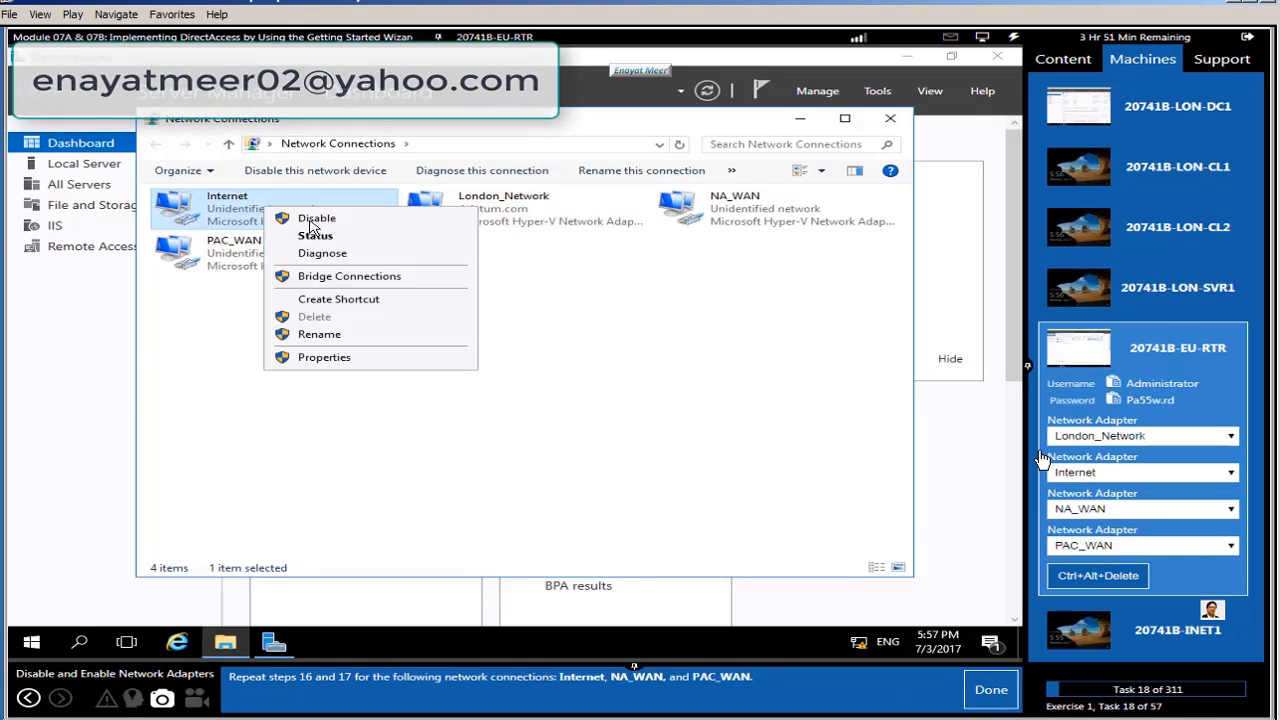
left_click(315, 220)
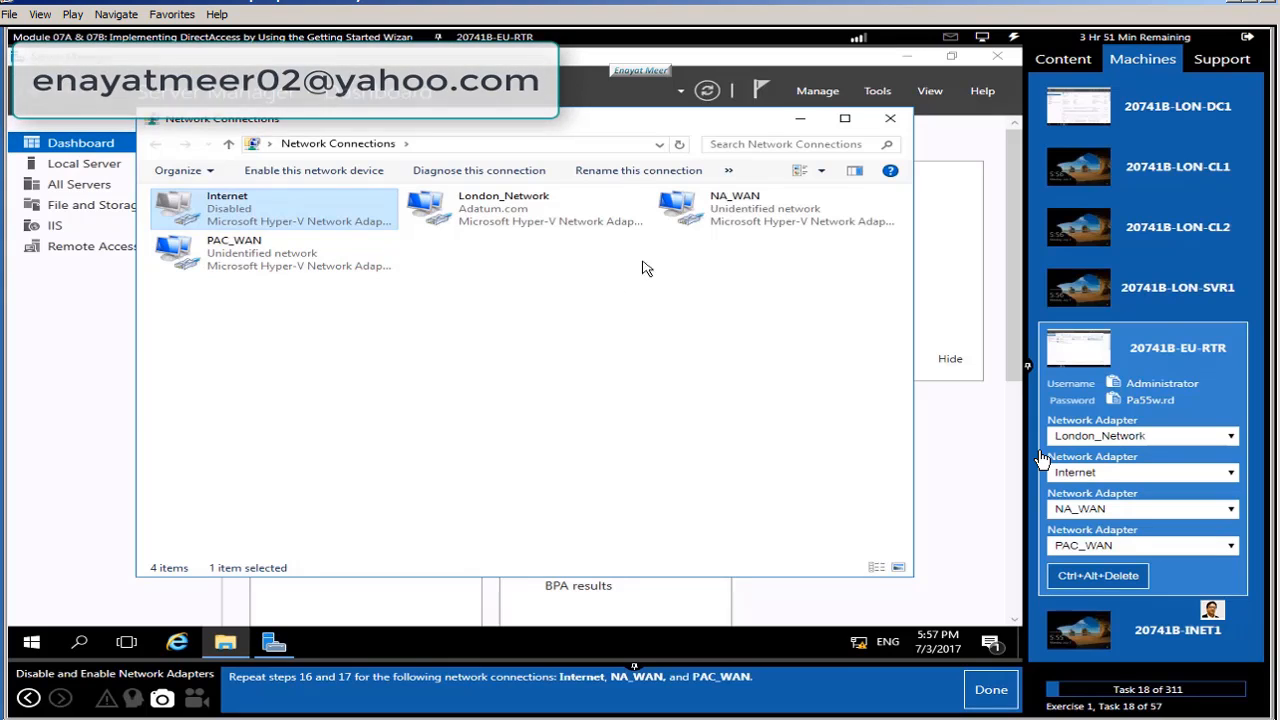
right_click(706, 200)
left_click(745, 218)
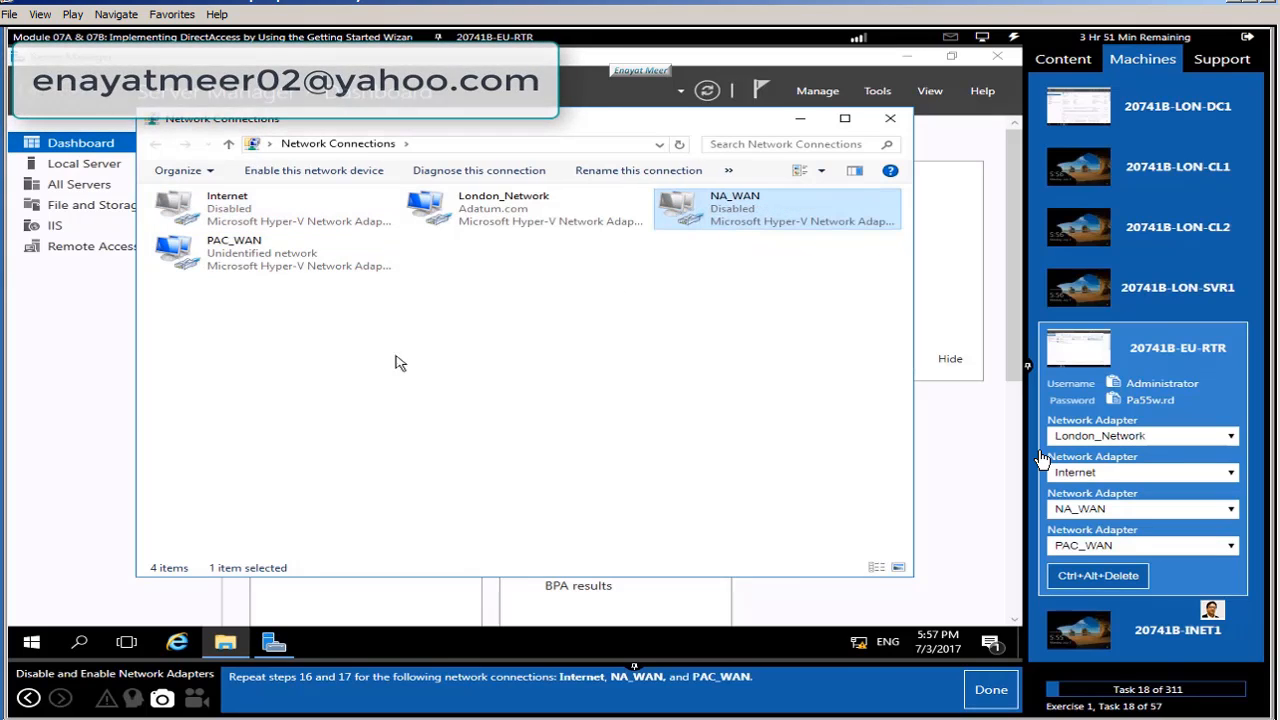
right_click(226, 246)
left_click(263, 262)
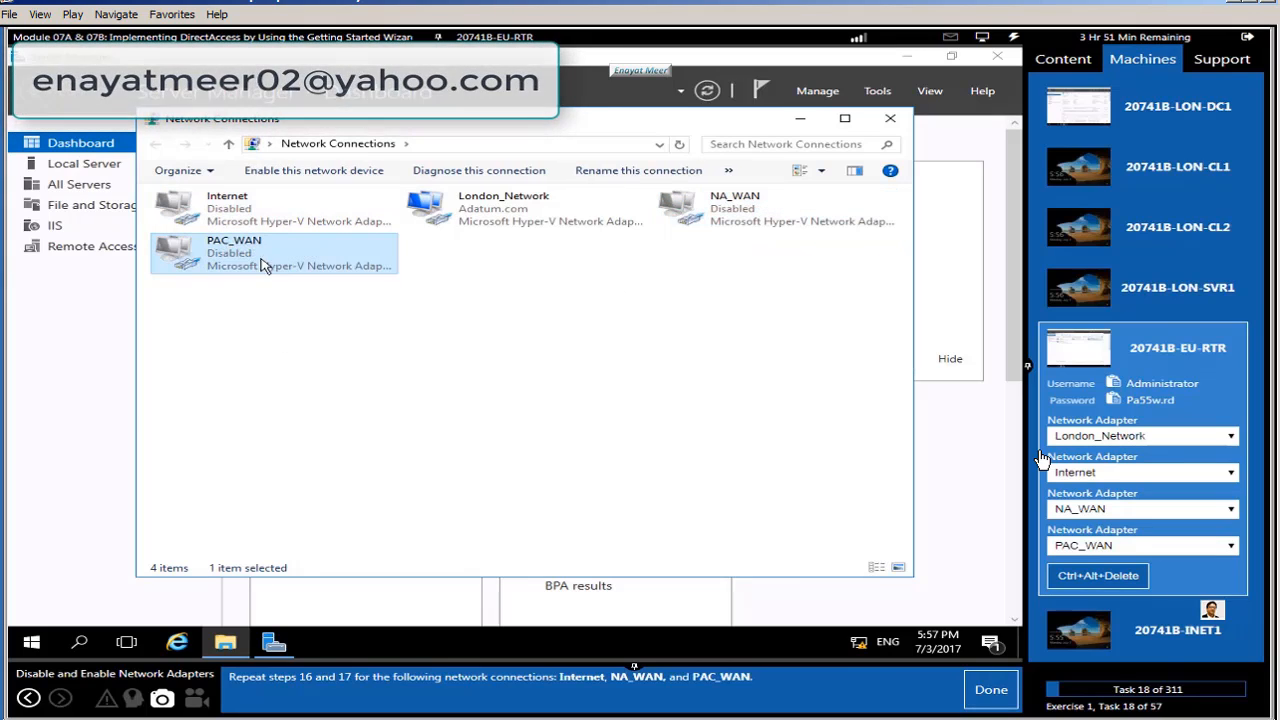
Step: Re-enable the Internet, NA_WAN and PAC_WAN adapters and mark the task done
left_click(230, 200)
right_click(235, 196)
left_click(275, 203)
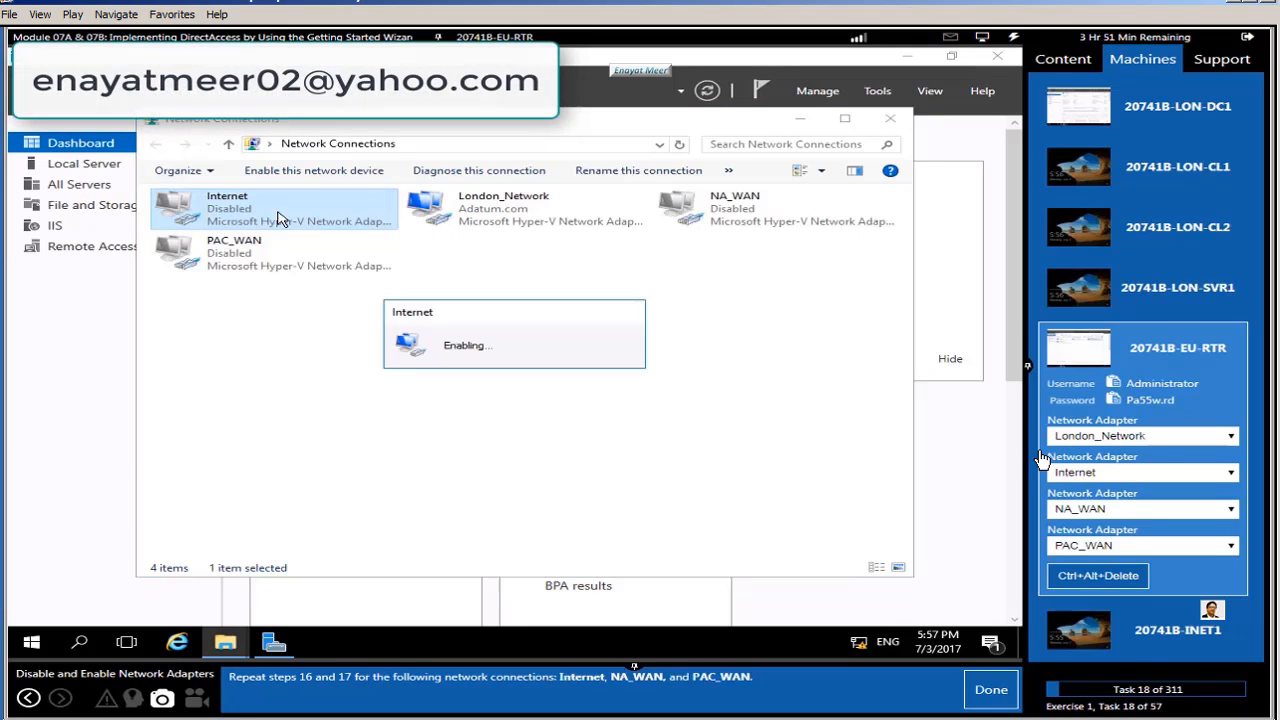
left_click(745, 205)
right_click(740, 205)
left_click(765, 215)
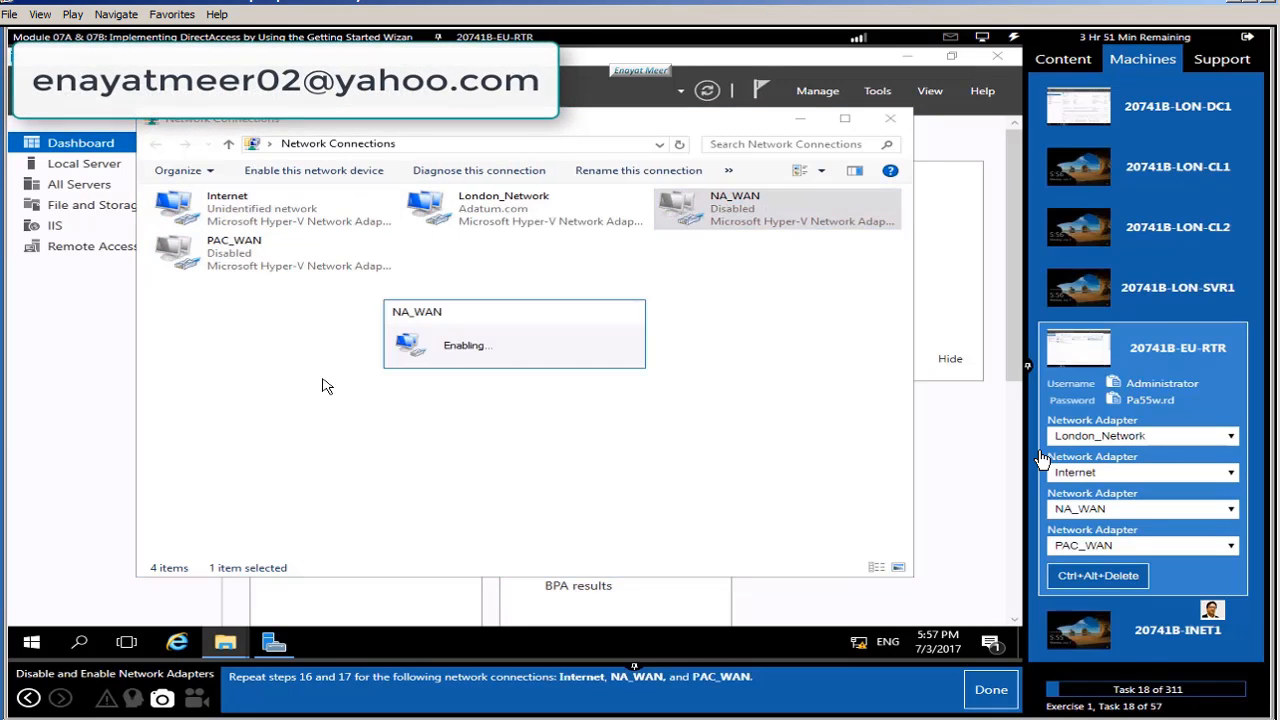
left_click(245, 255)
right_click(245, 255)
left_click(268, 263)
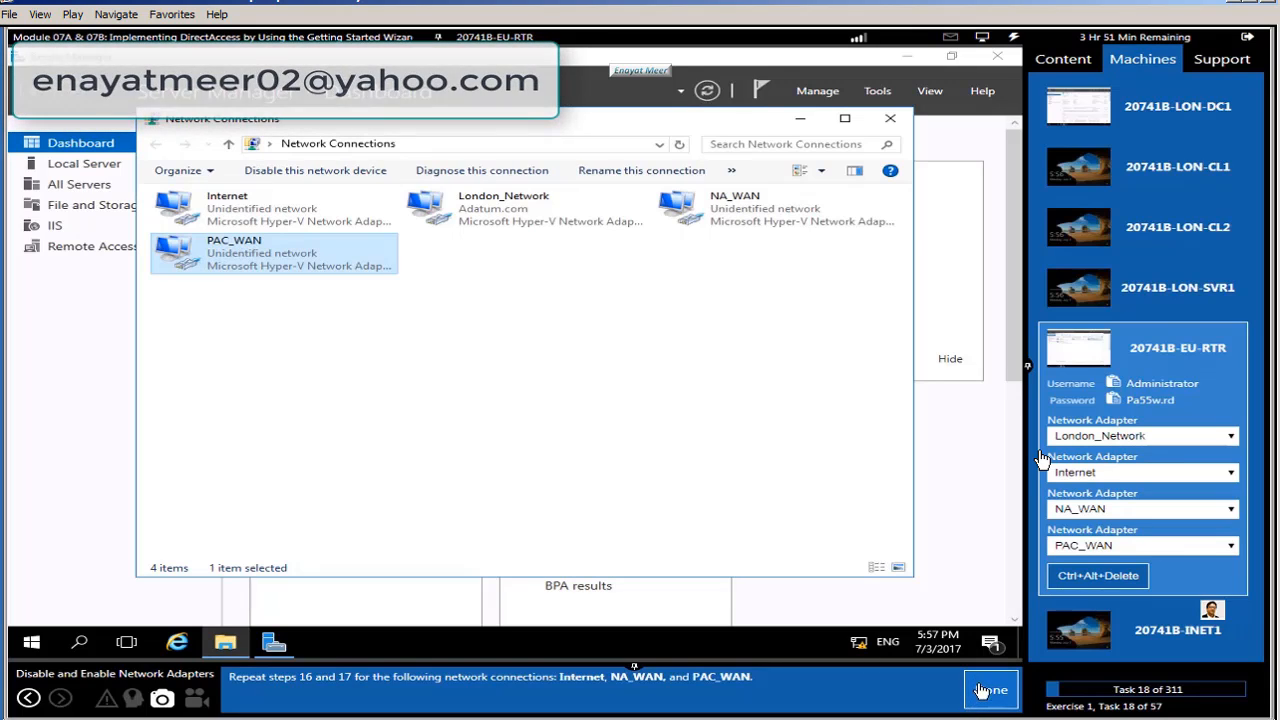
left_click(986, 693)
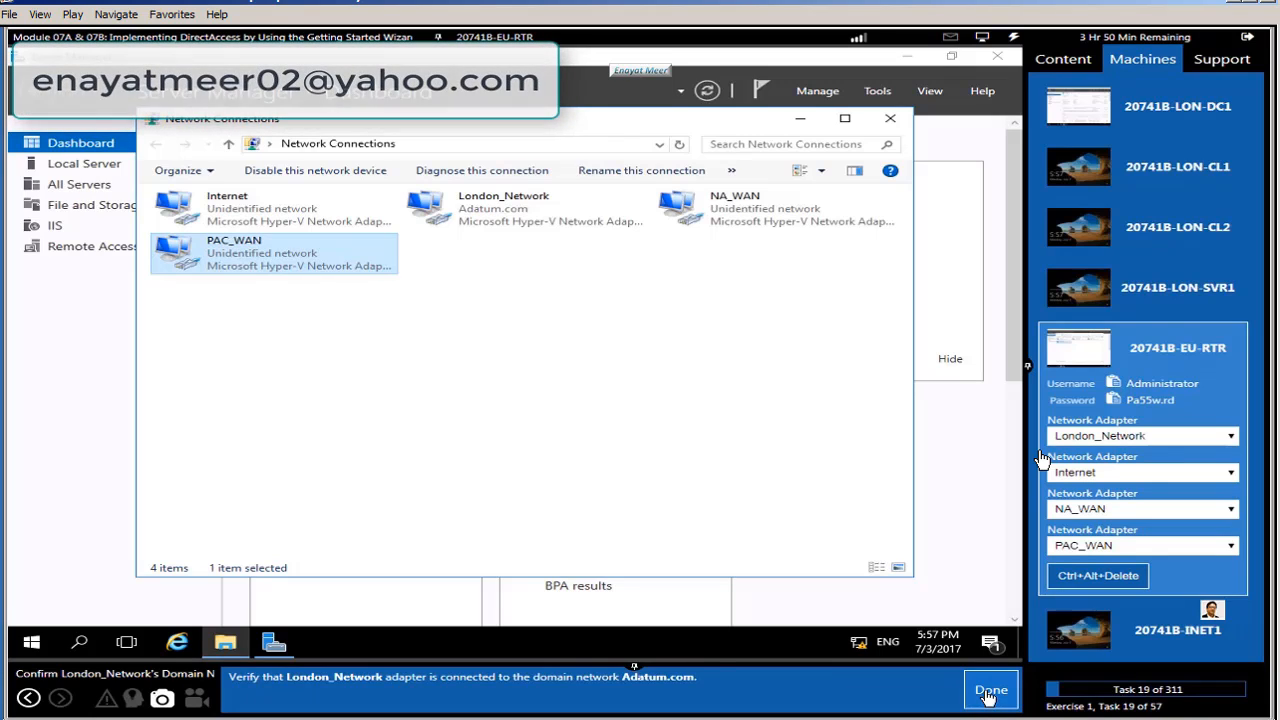
Step: Select the London_Network adapter on Adatum.com and open its properties
left_click(474, 227)
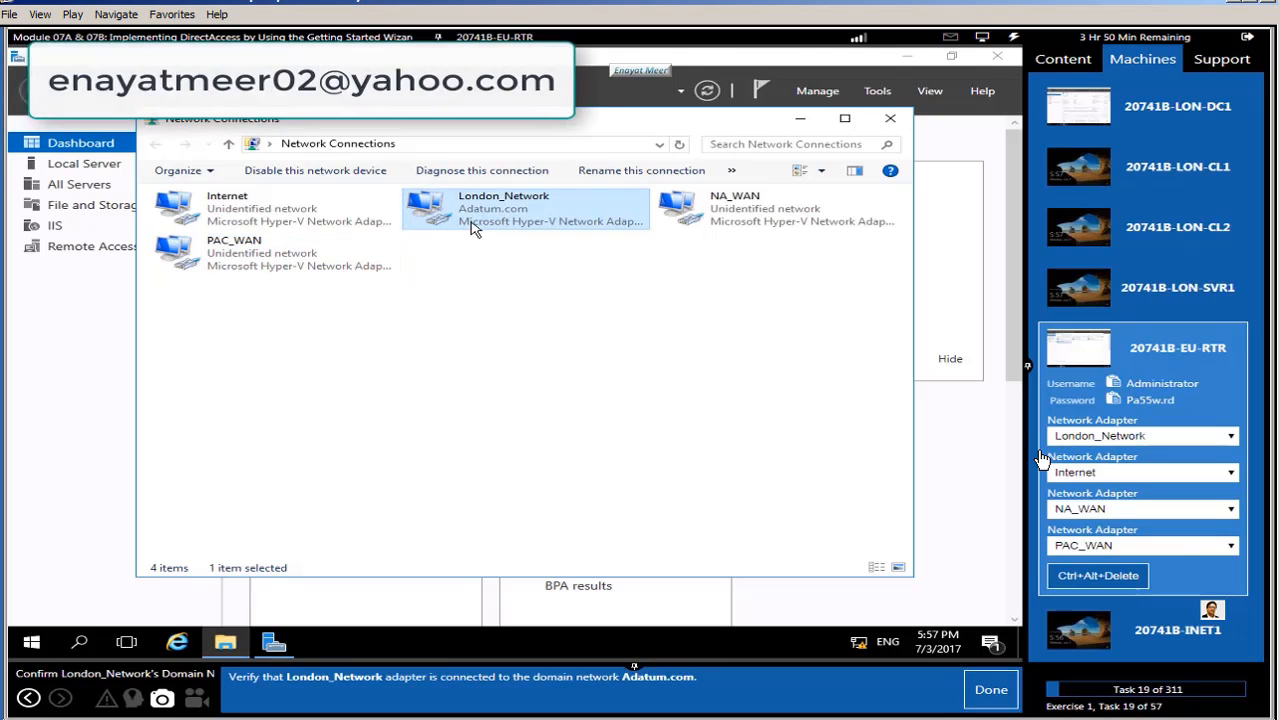
left_click(989, 690)
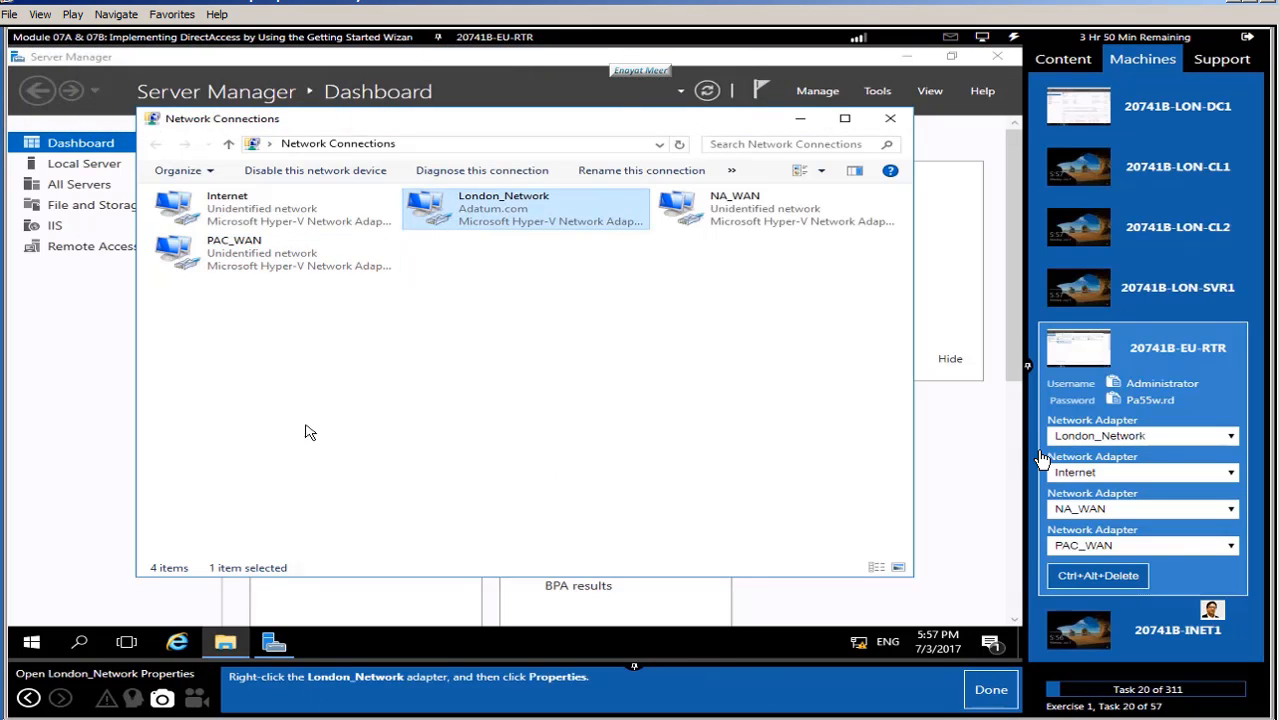
right_click(472, 212)
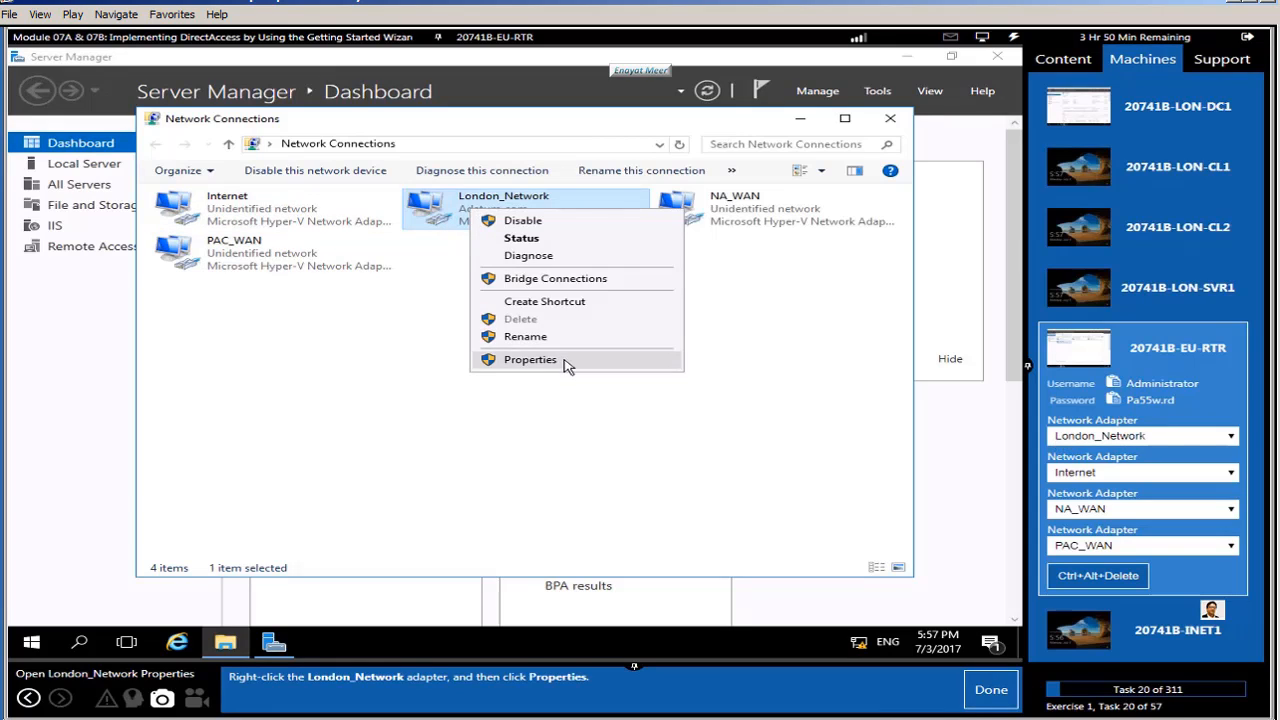
left_click(563, 362)
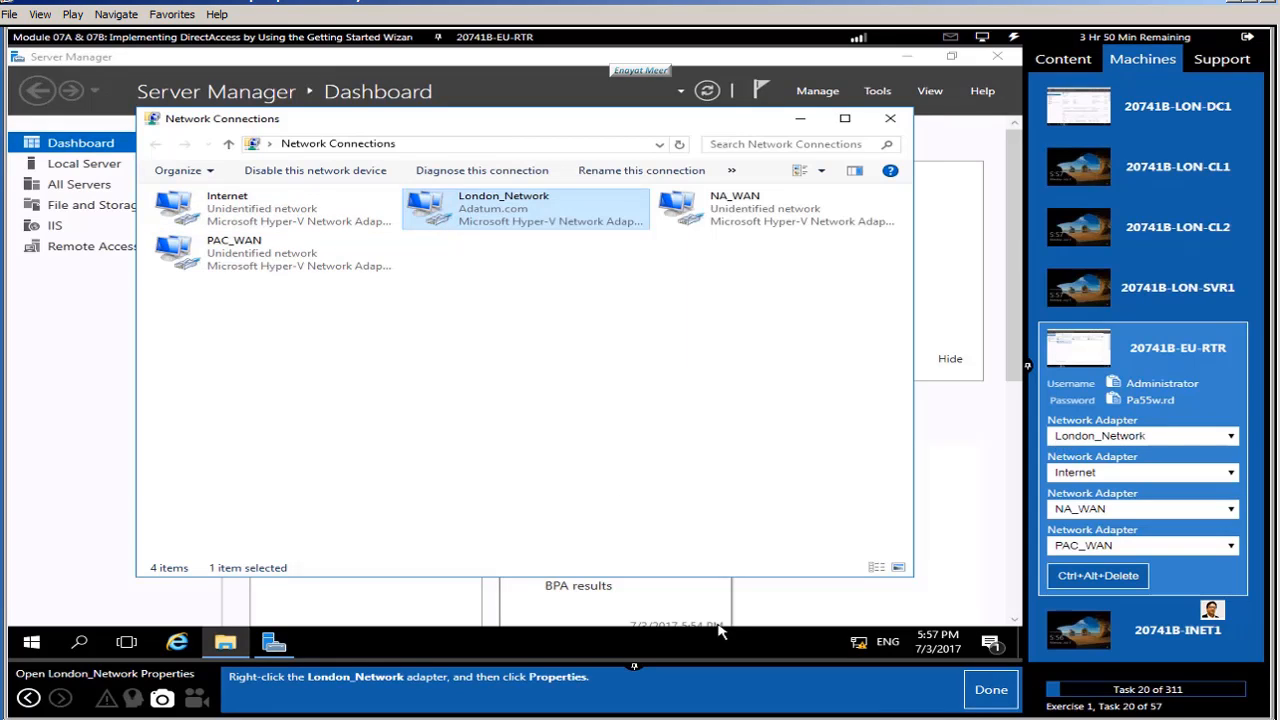
left_click(988, 692)
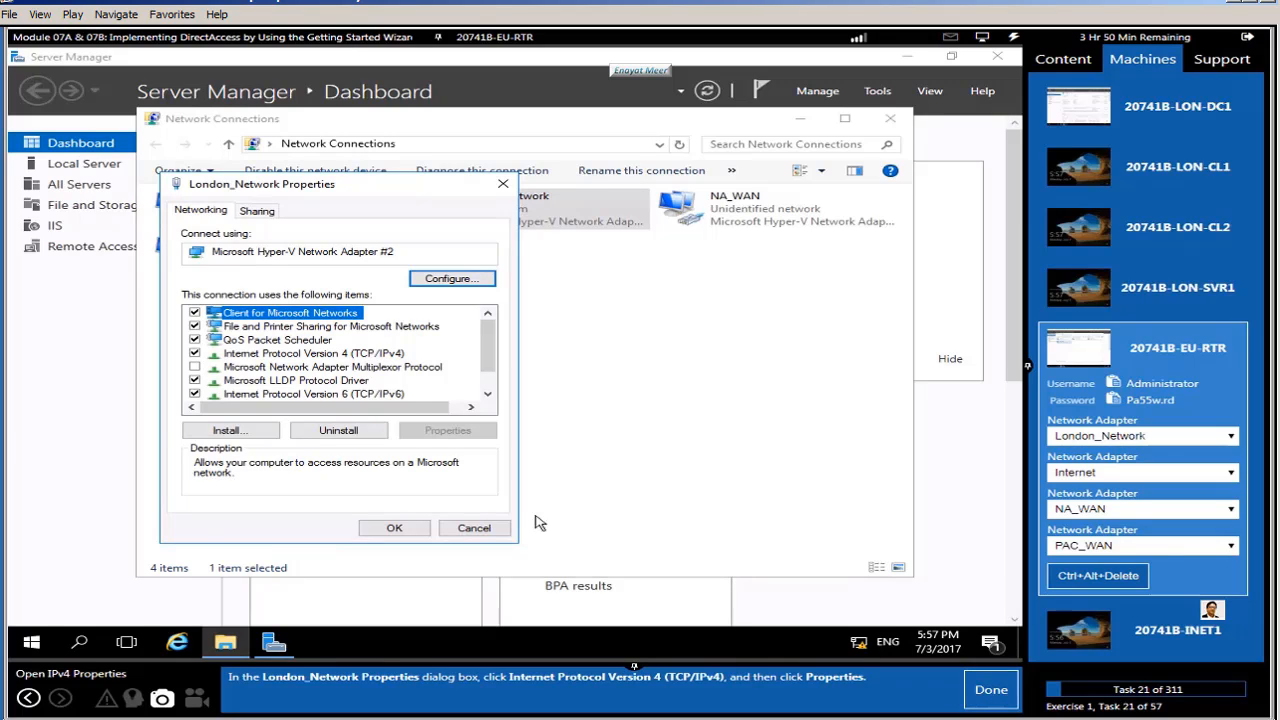
Step: Confirm London_Network's IPv4 address is 172.16.0.1, then cancel both dialogs unchanged
left_click(384, 355)
left_click(466, 436)
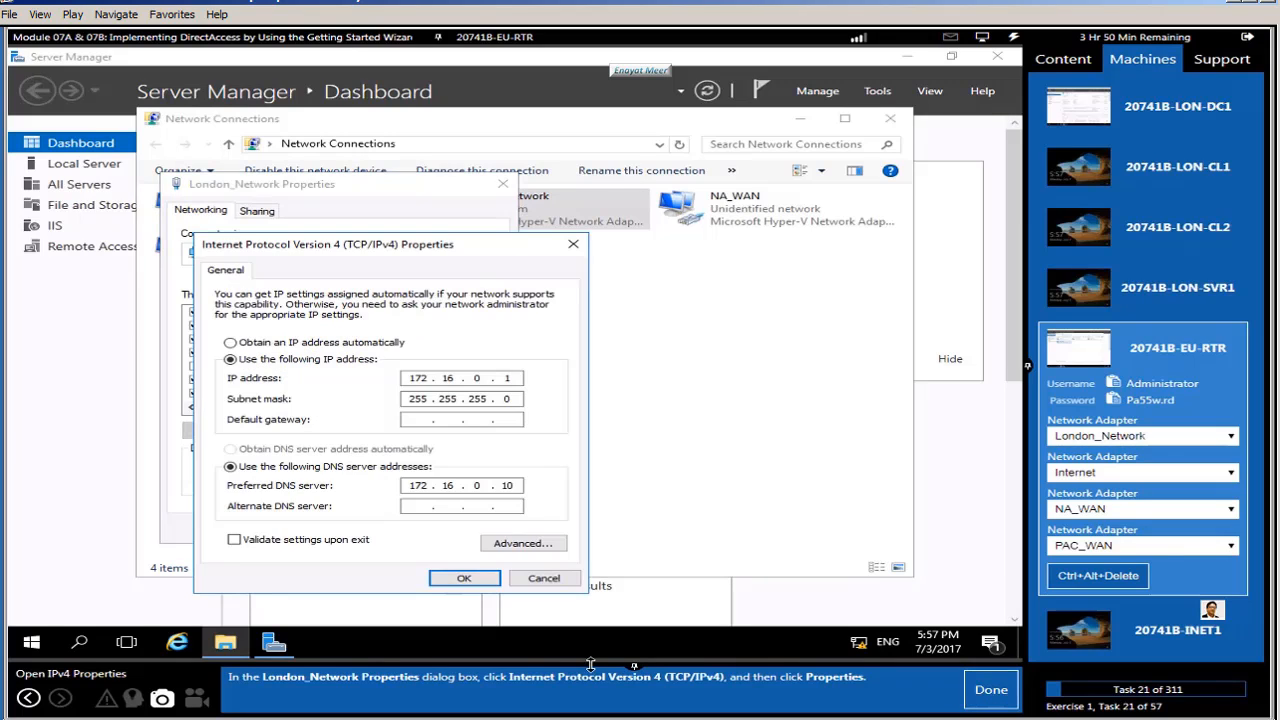
left_click(988, 692)
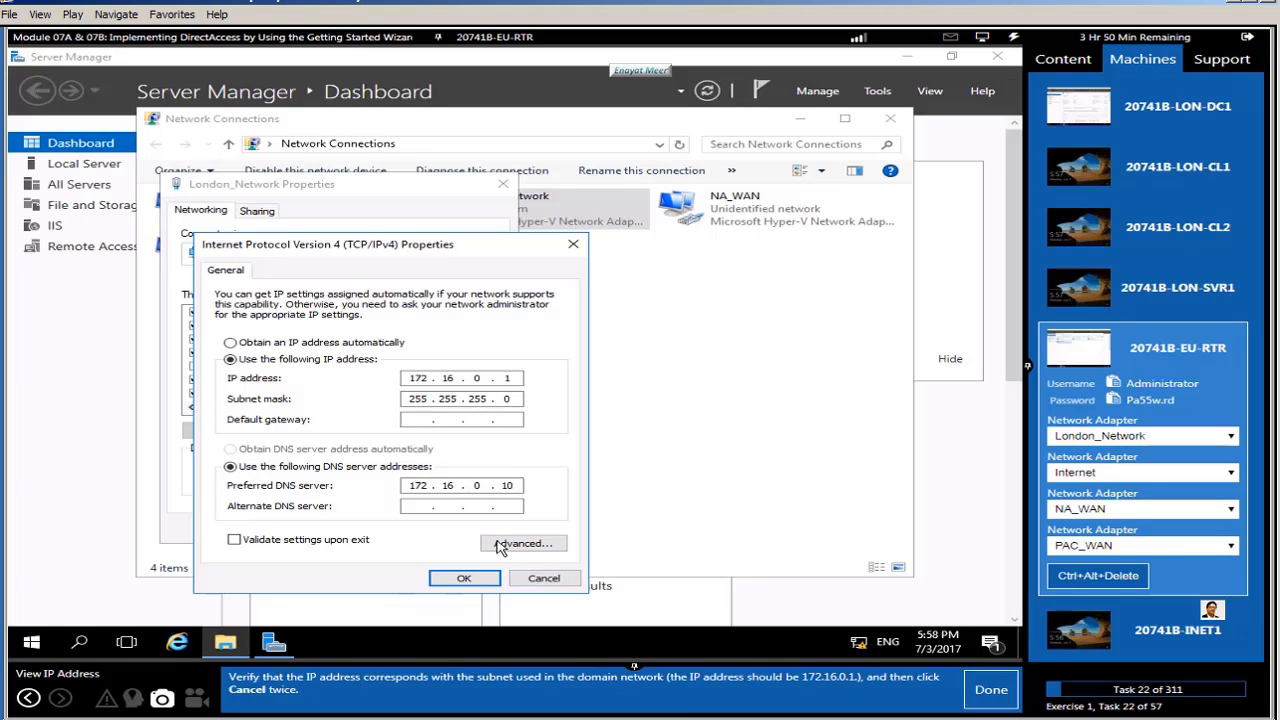
left_click(533, 582)
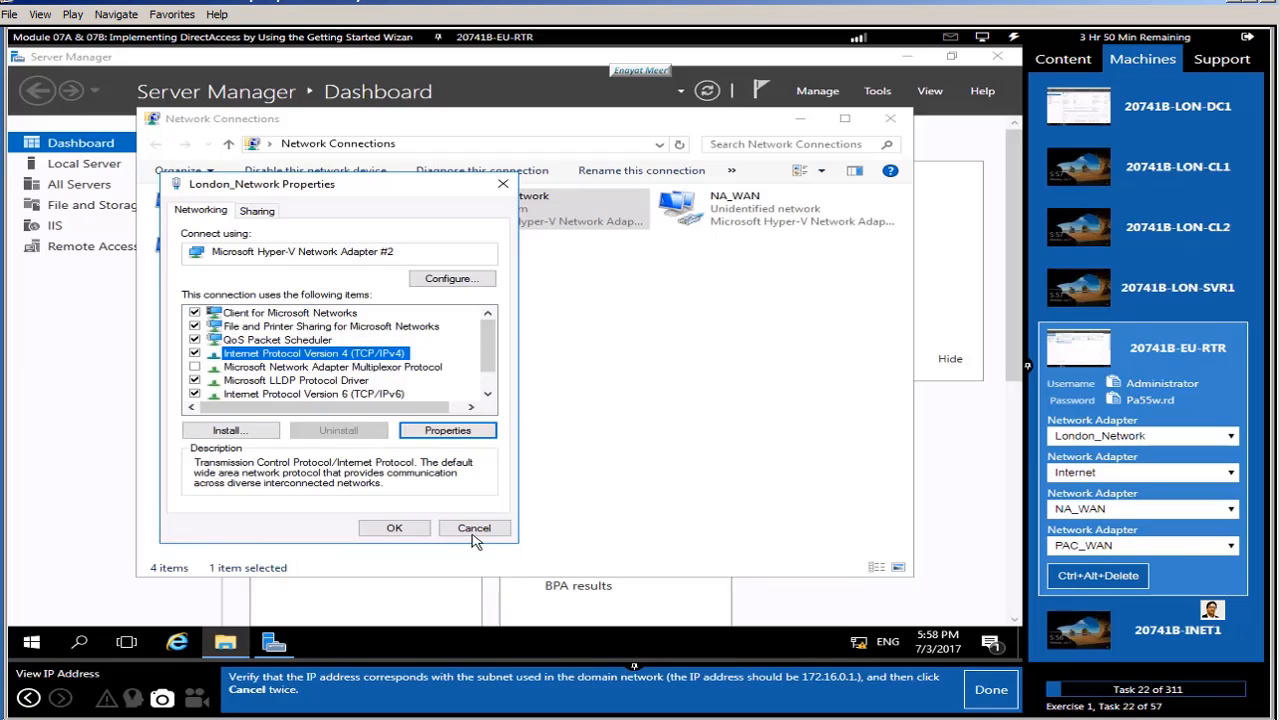
left_click(475, 529)
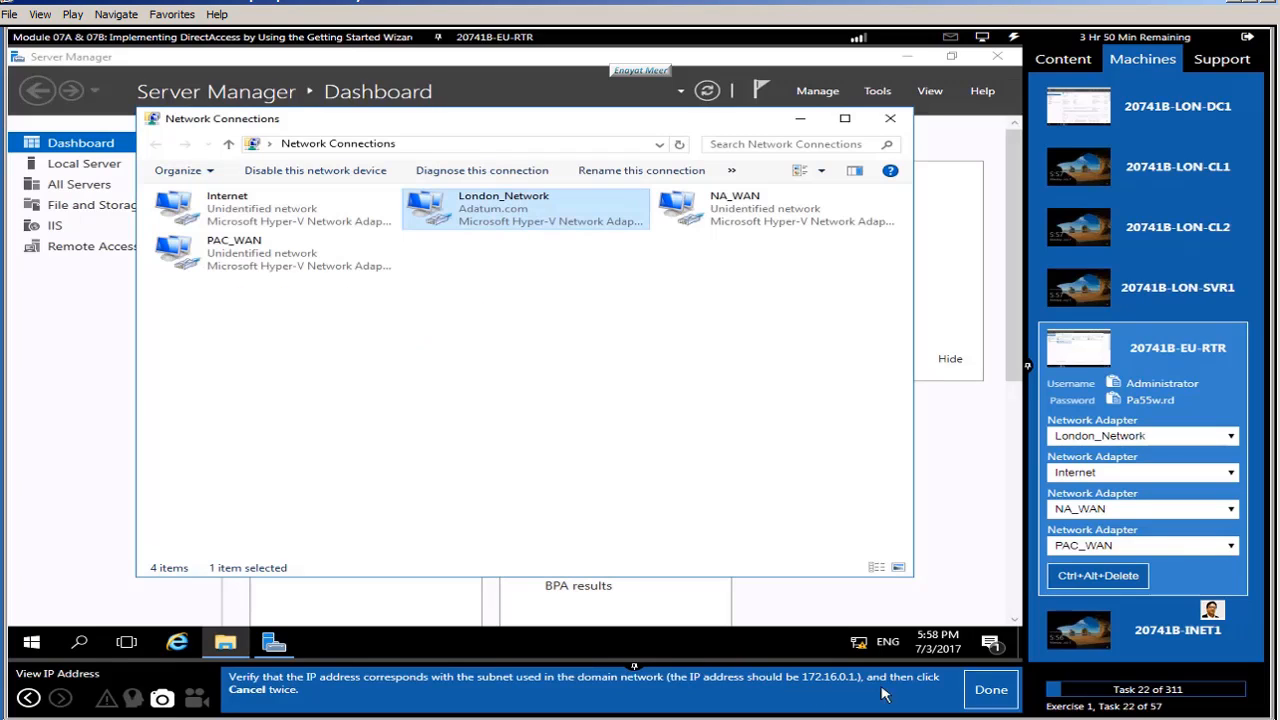
left_click(991, 689)
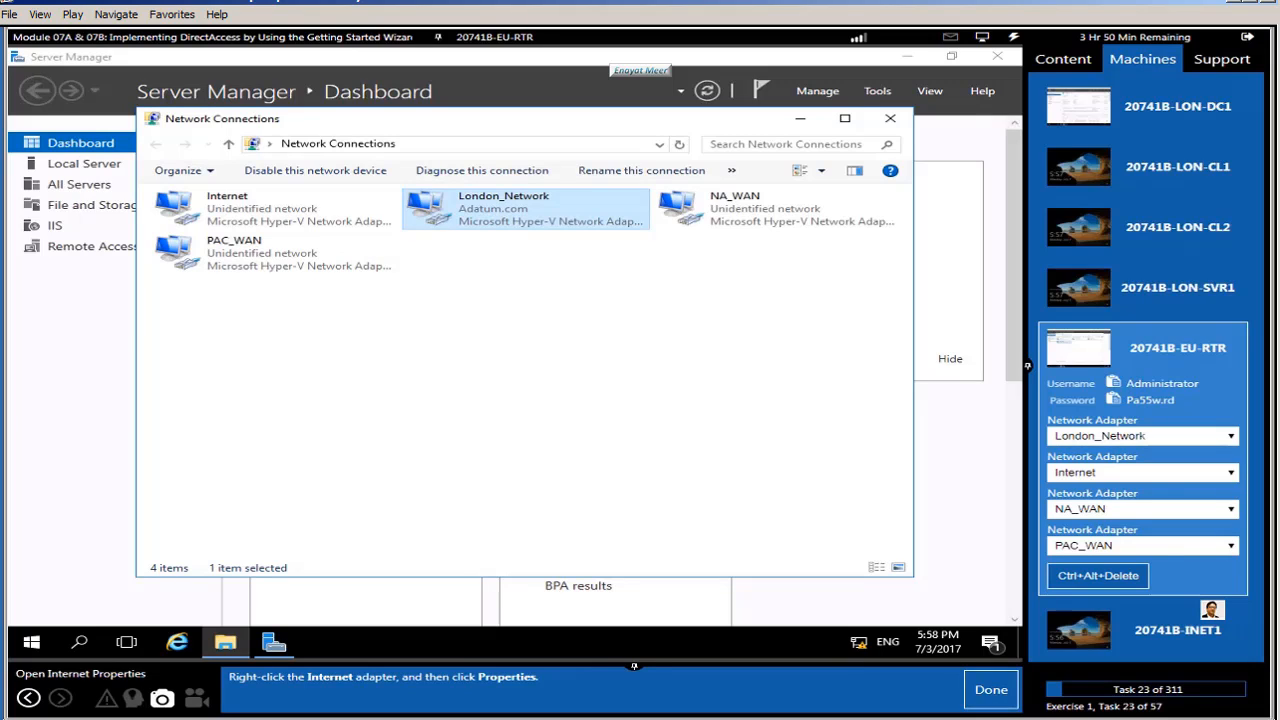
Step: Verify the Internet adapter's IPv4 address is 131.107.0.10/255.255.255.0 and cancel both dialogs unchanged
right_click(229, 207)
left_click(286, 358)
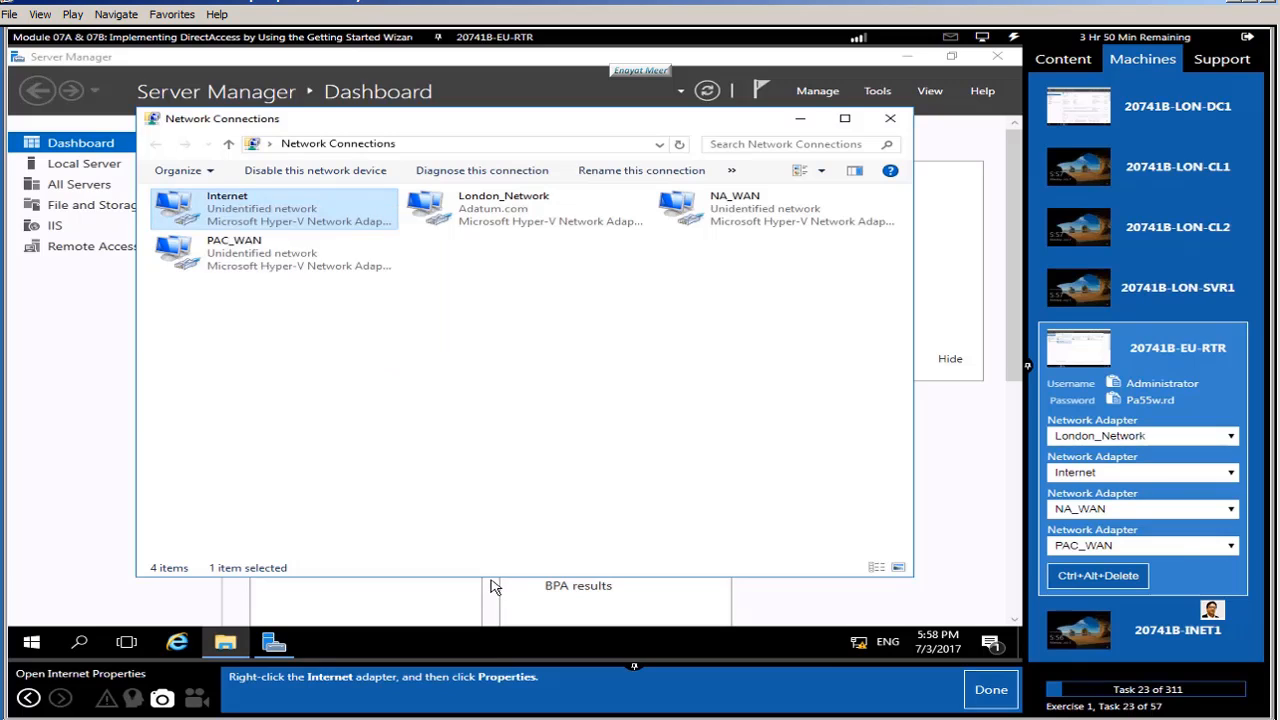
left_click(970, 691)
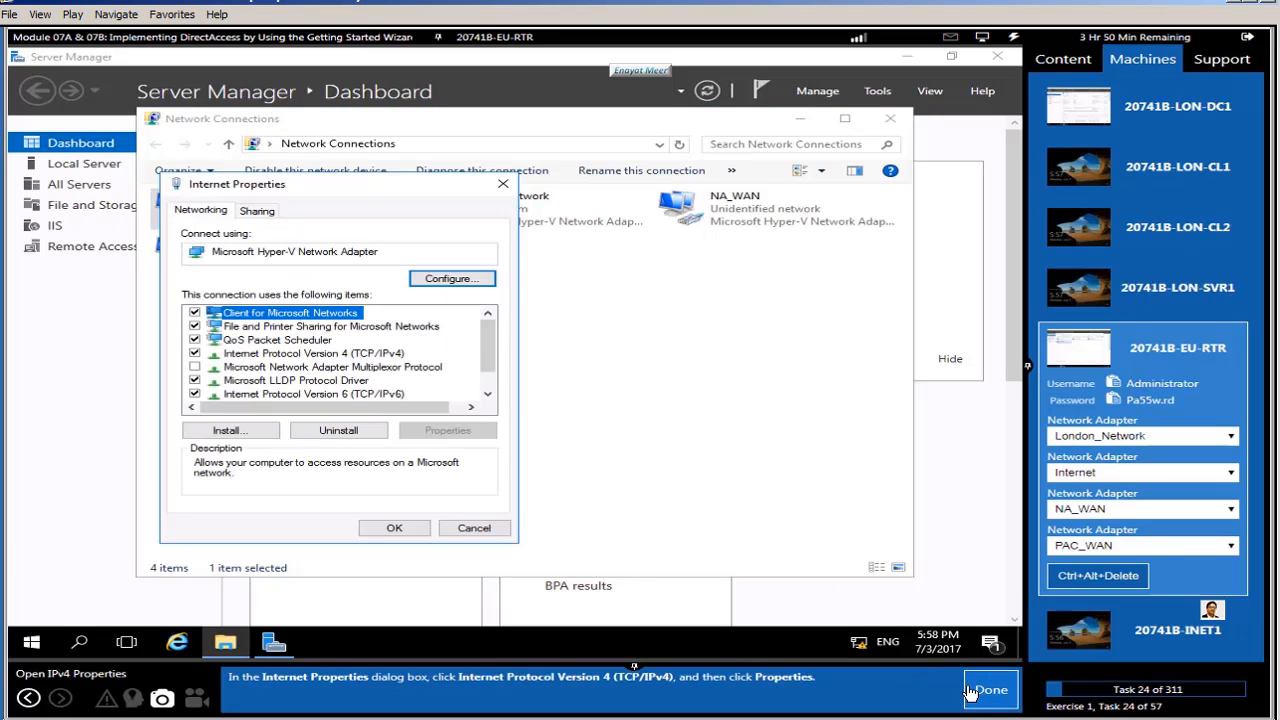
left_click(310, 353)
left_click(448, 432)
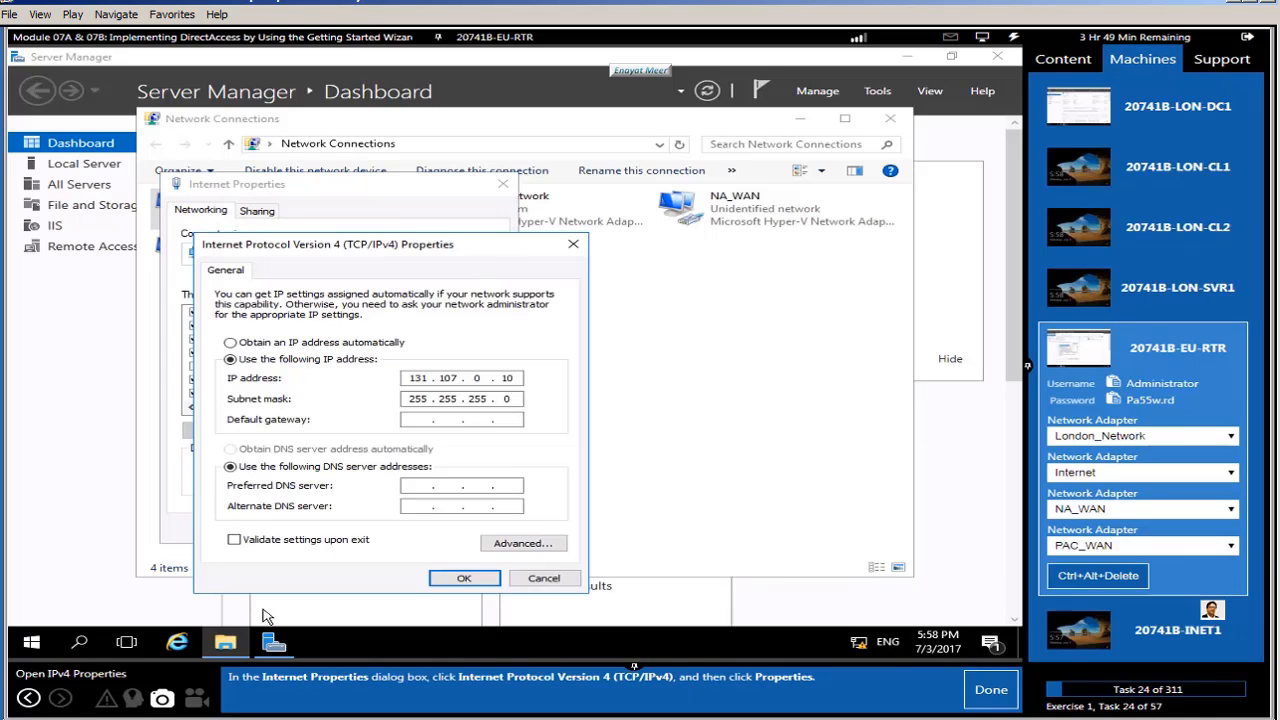
left_click(988, 690)
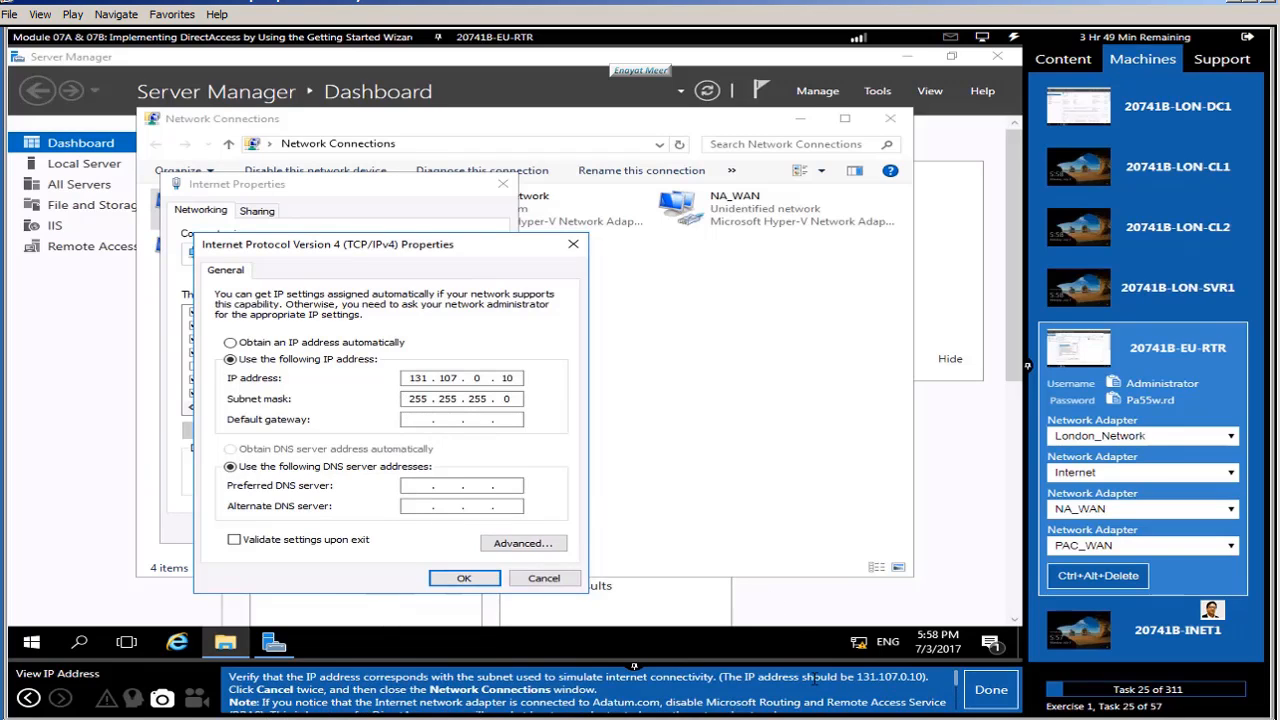
scroll(678, 697, "down", 1)
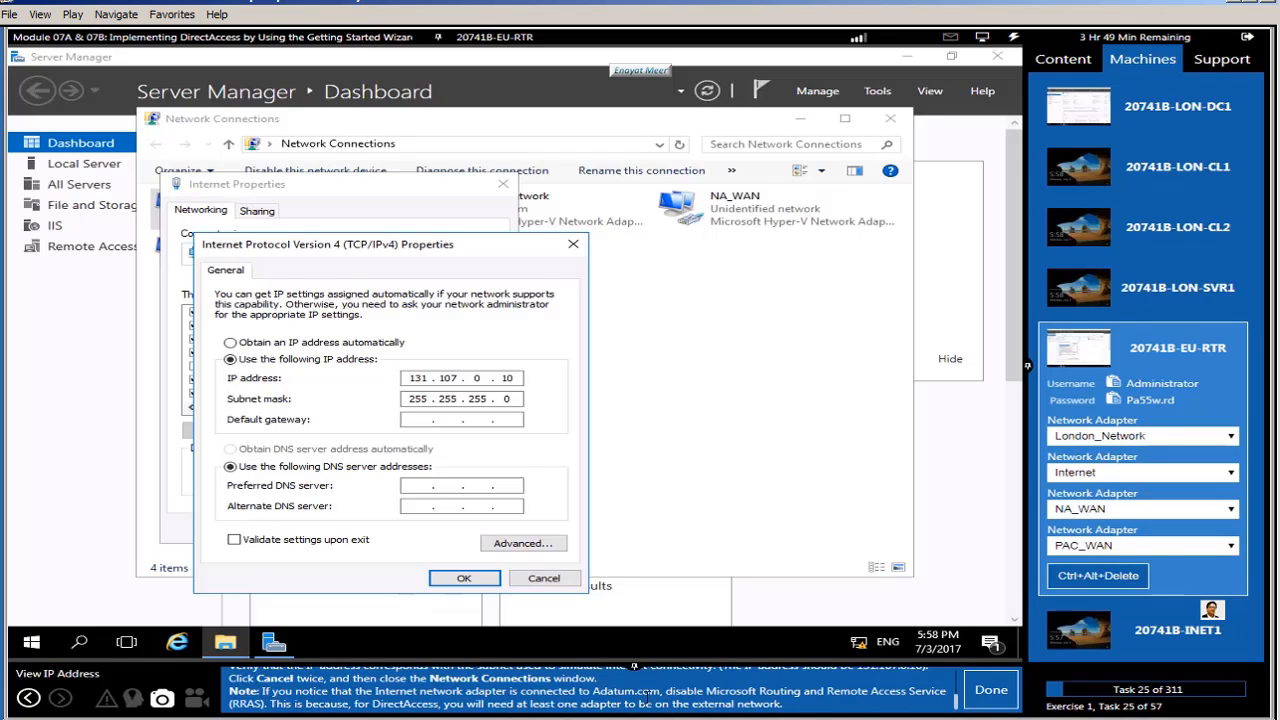
left_click(541, 580)
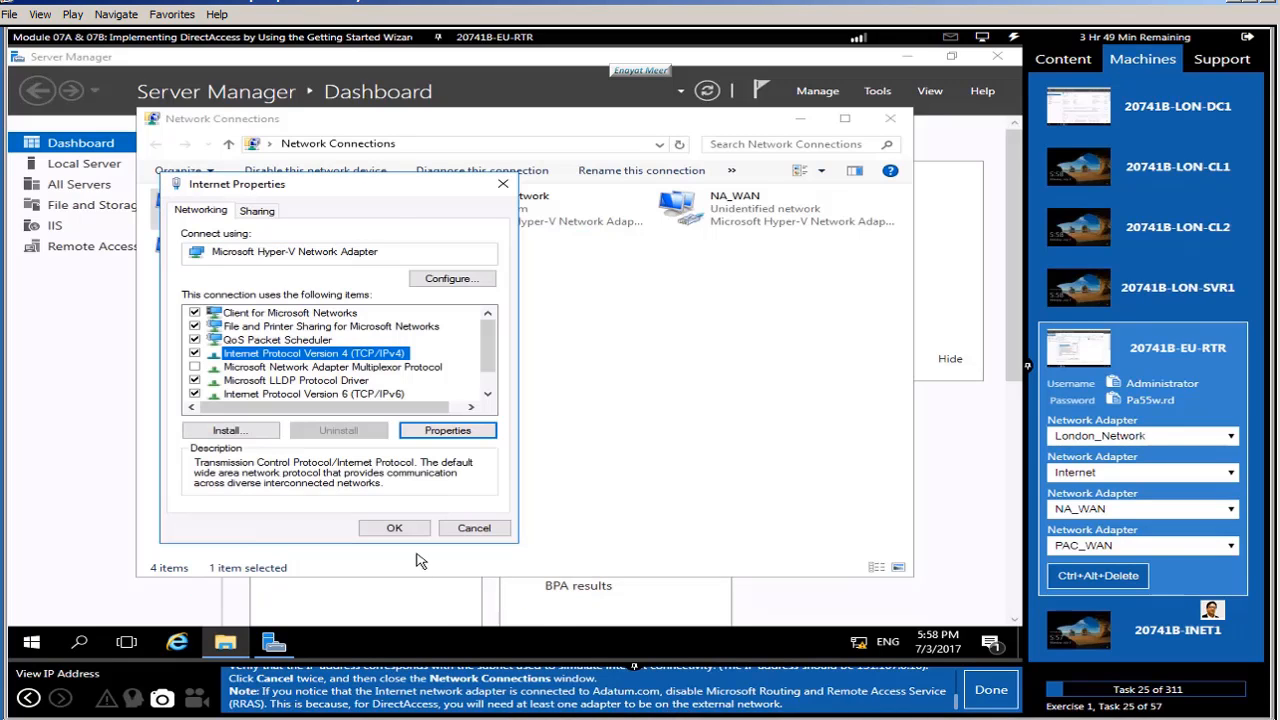
left_click(466, 528)
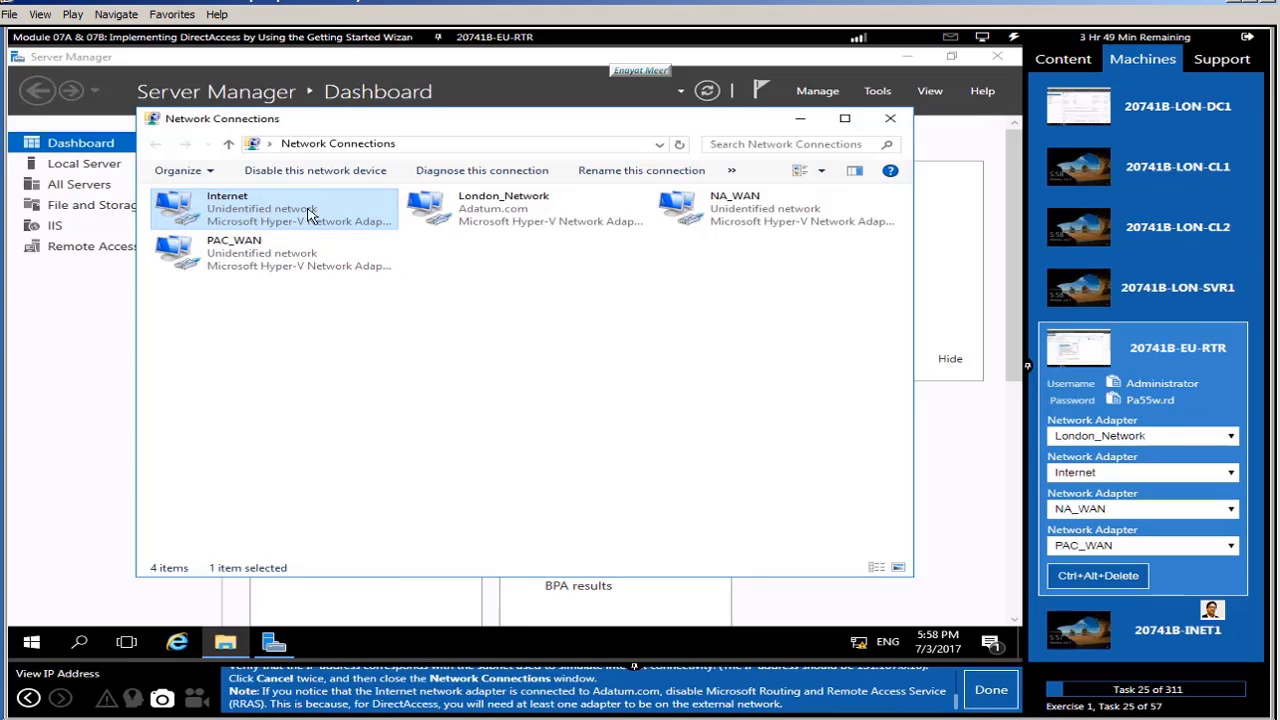
Step: Mark the IP check done and switch the lab view to 20741B-LON-CL1
left_click(990, 690)
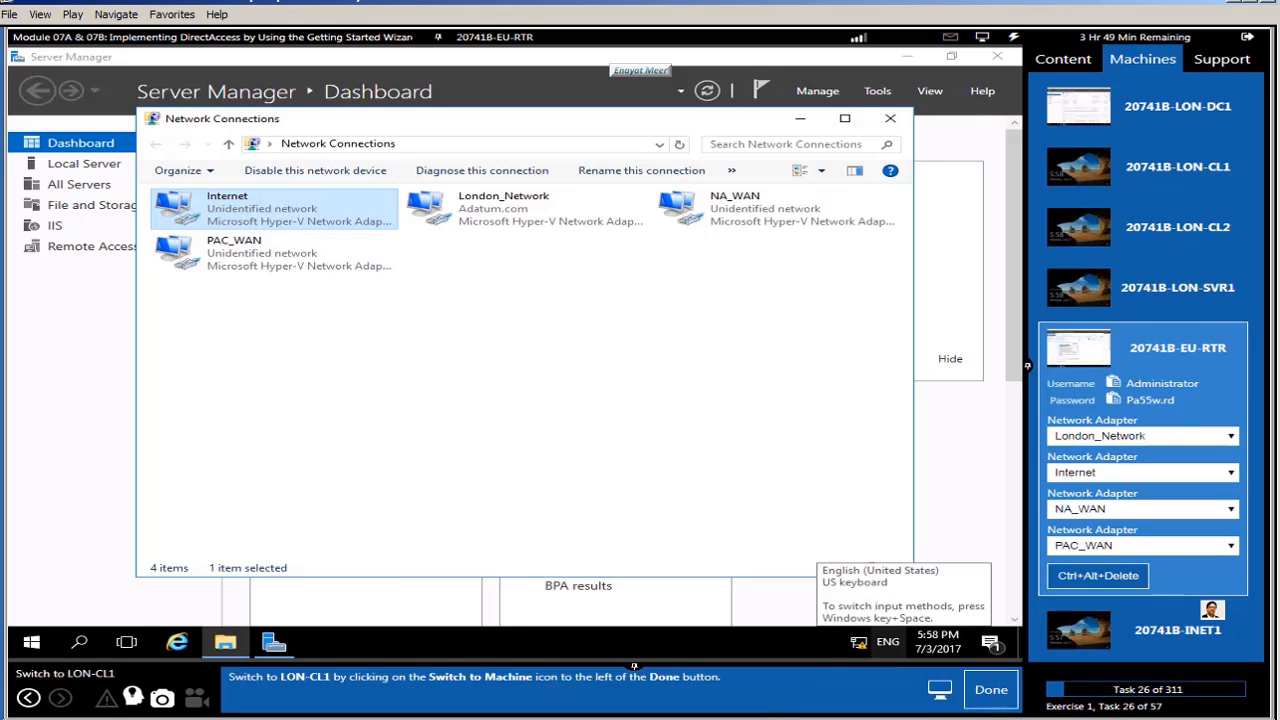
left_click(1217, 190)
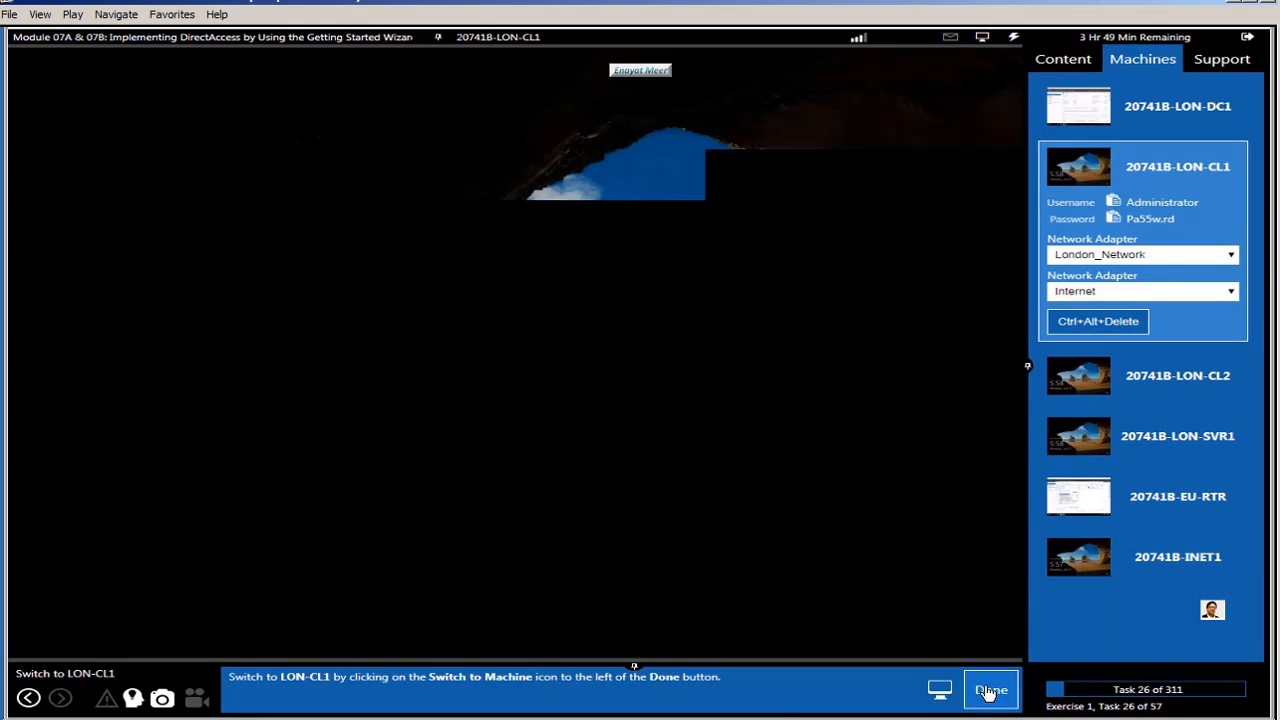
left_click(988, 690)
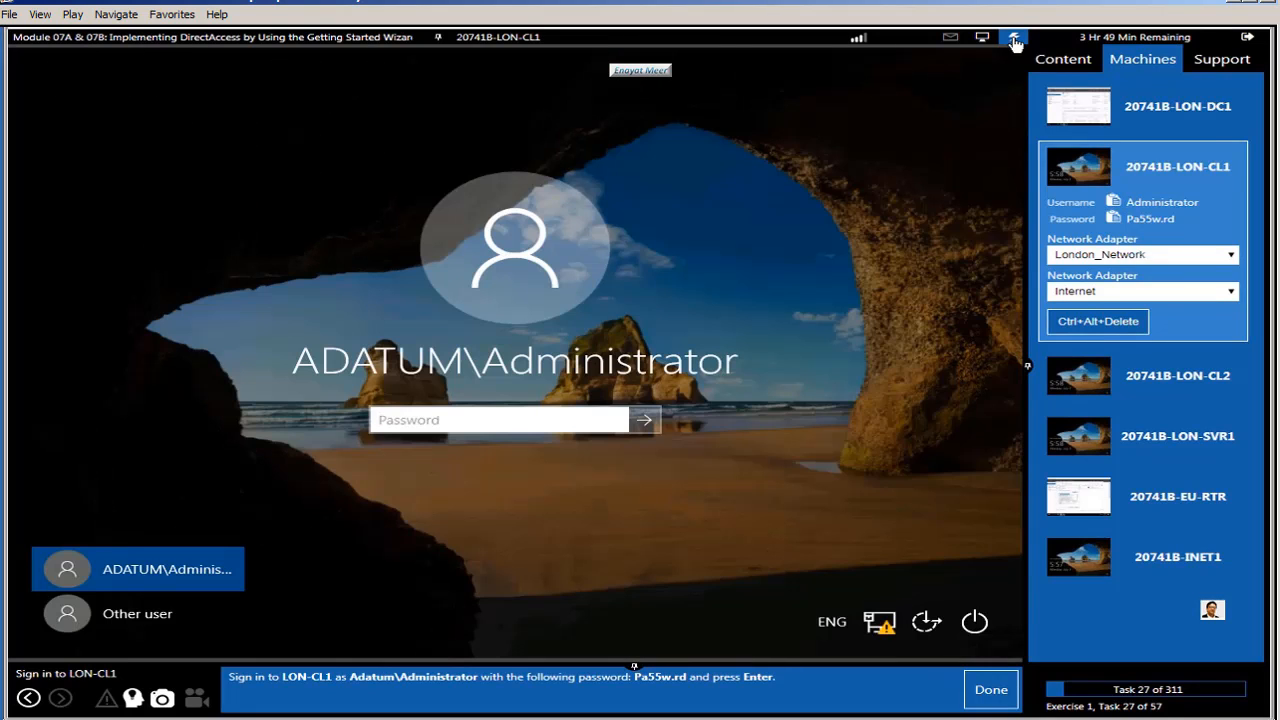
Step: Sign in to LON-CL1 as the domain Administrator using the pasted lab password
mouse_move(1015, 42)
mouse_move(1014, 106)
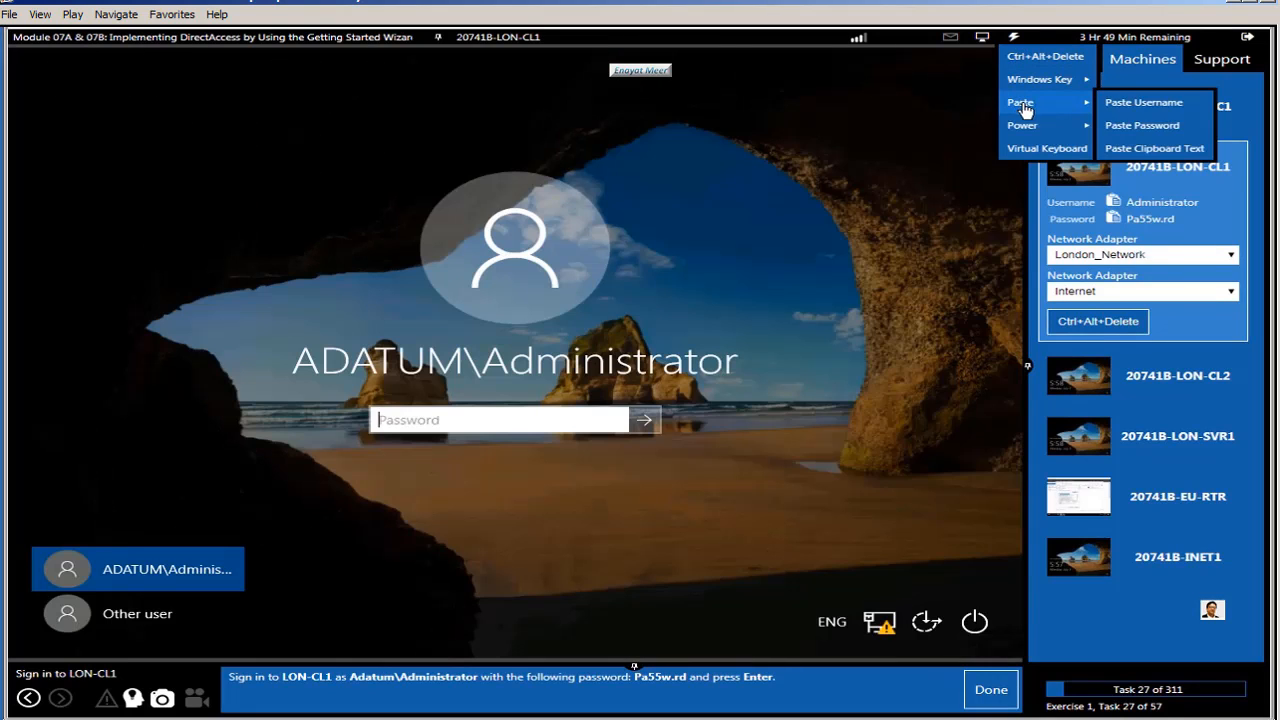
left_click(1136, 123)
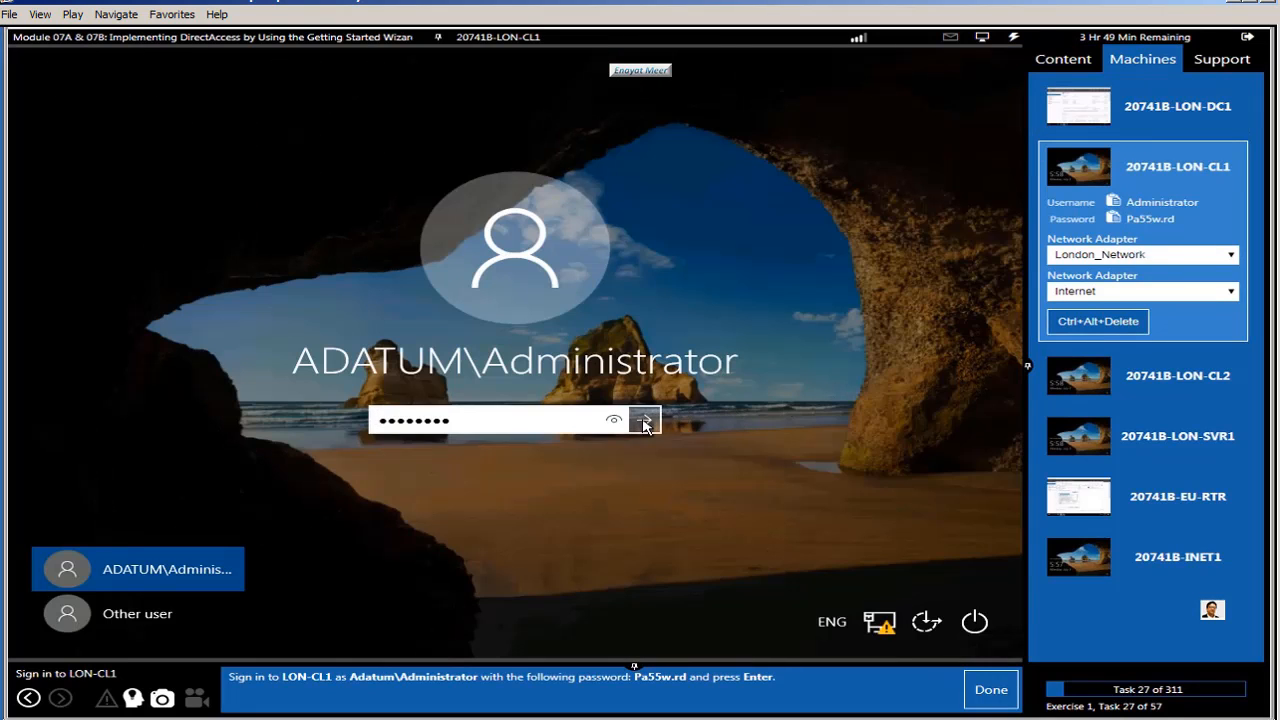
left_click(645, 419)
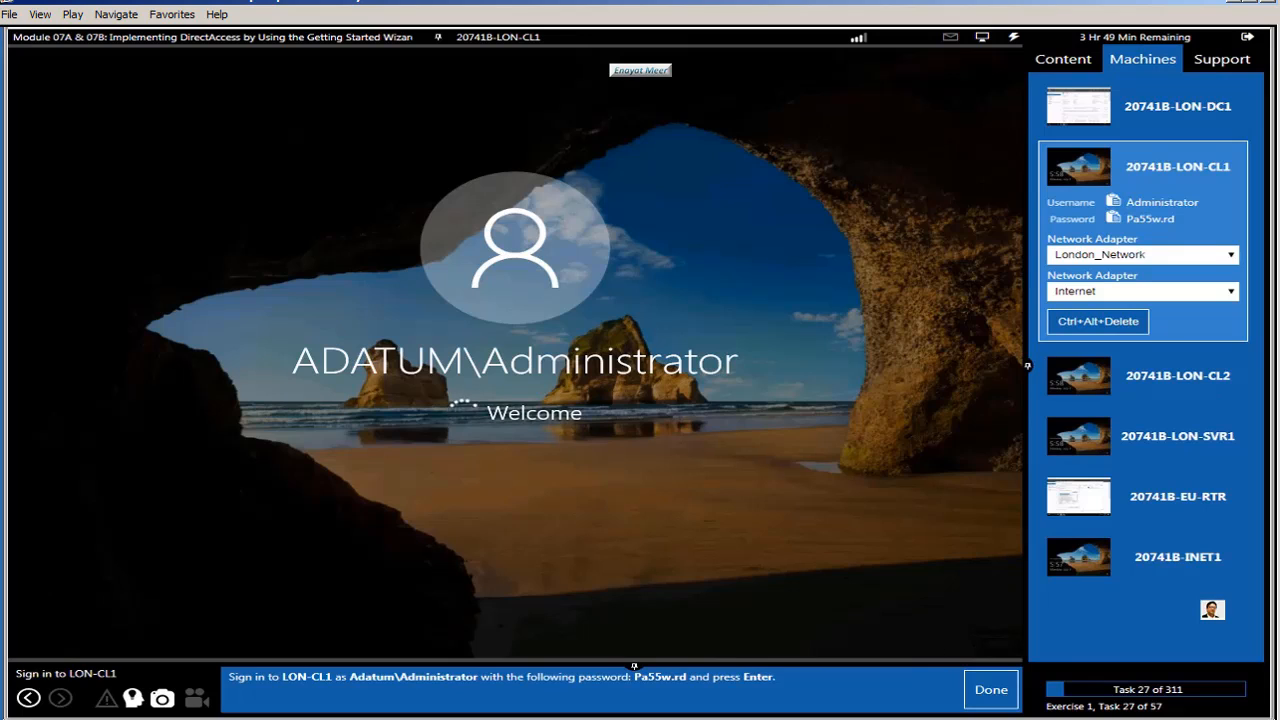
left_click(984, 695)
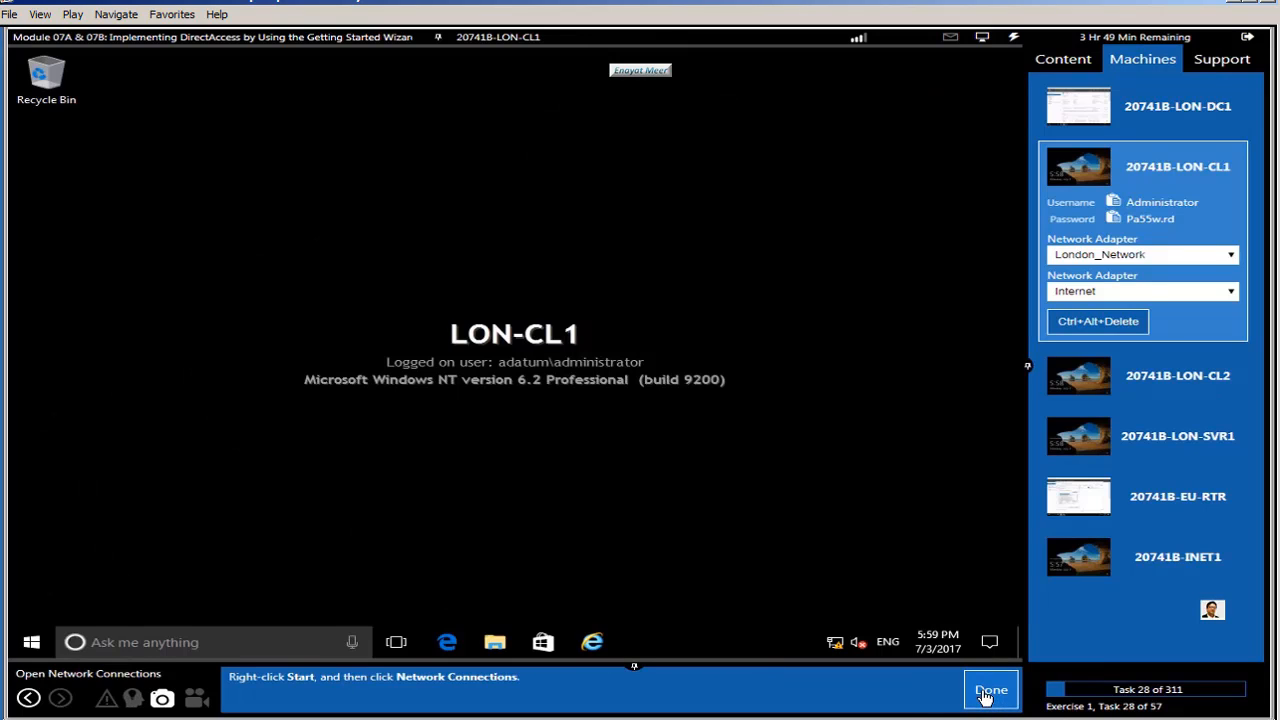
Step: Open Network Connections on LON-CL1 from the Start button's quick-access menu
right_click(31, 645)
left_click(100, 330)
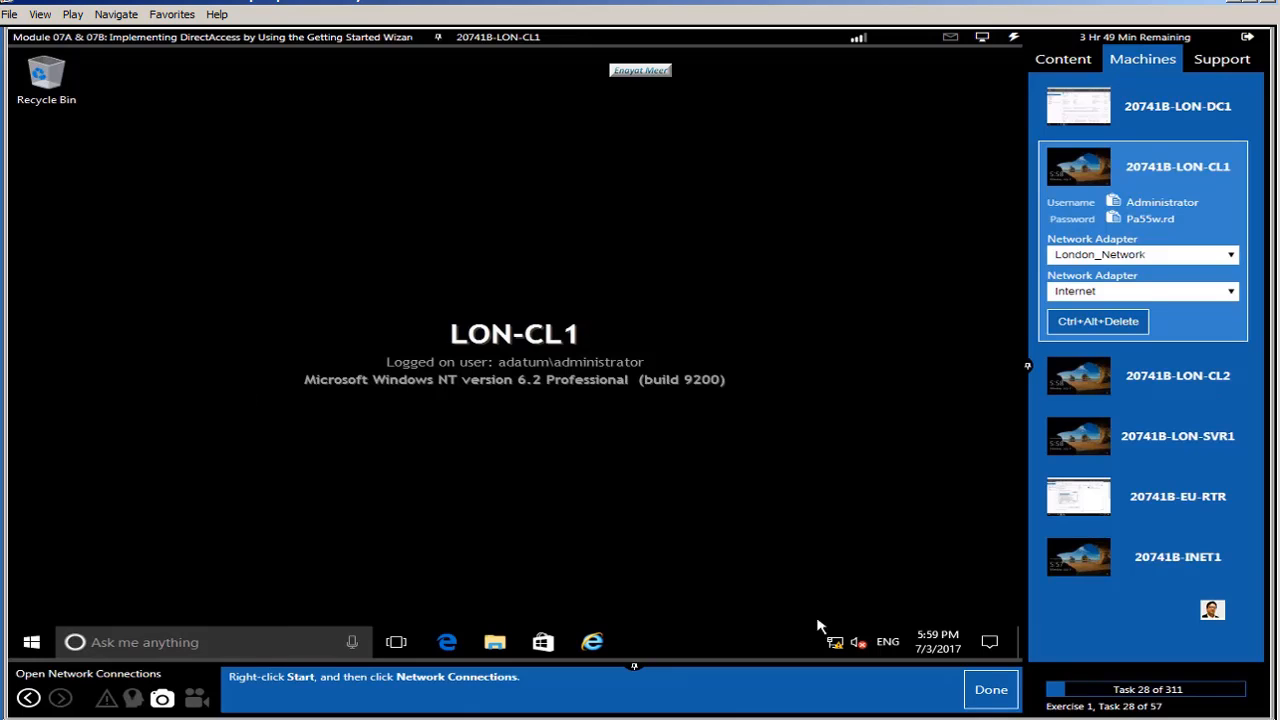
left_click(988, 697)
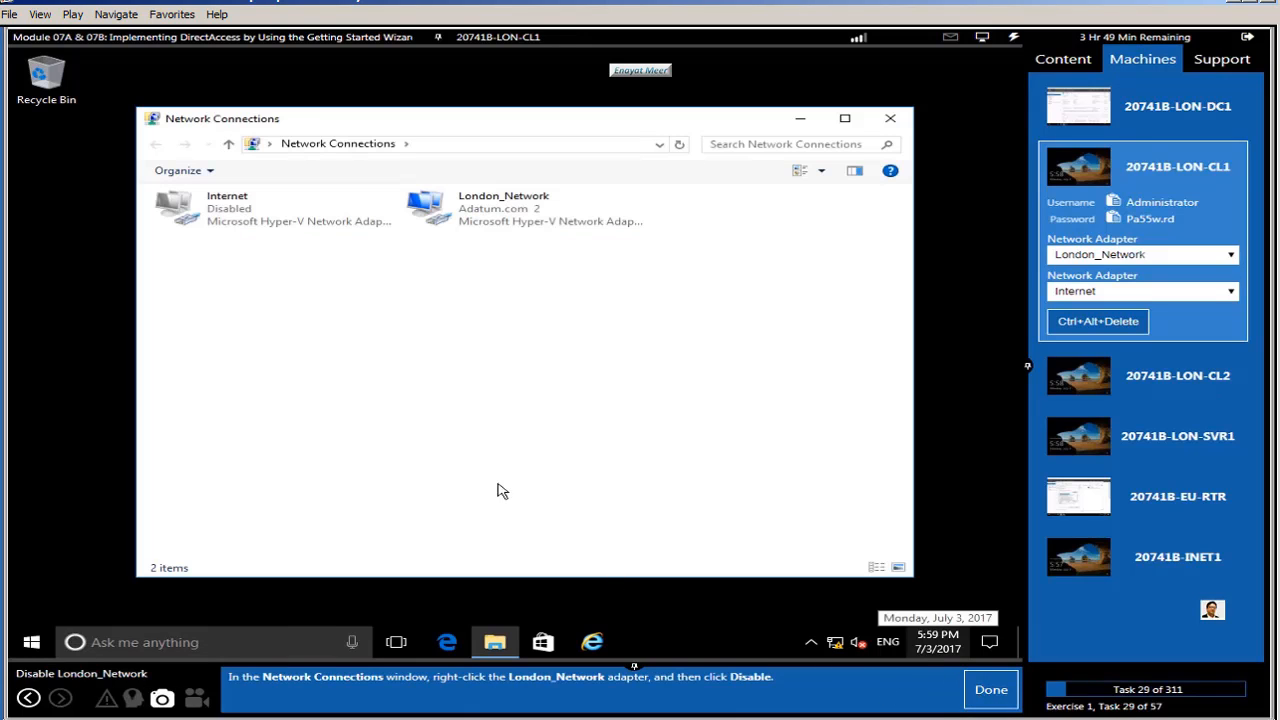
Step: Disable and then re-enable the London_Network adapter so it reconnects to Adatum.com
right_click(478, 212)
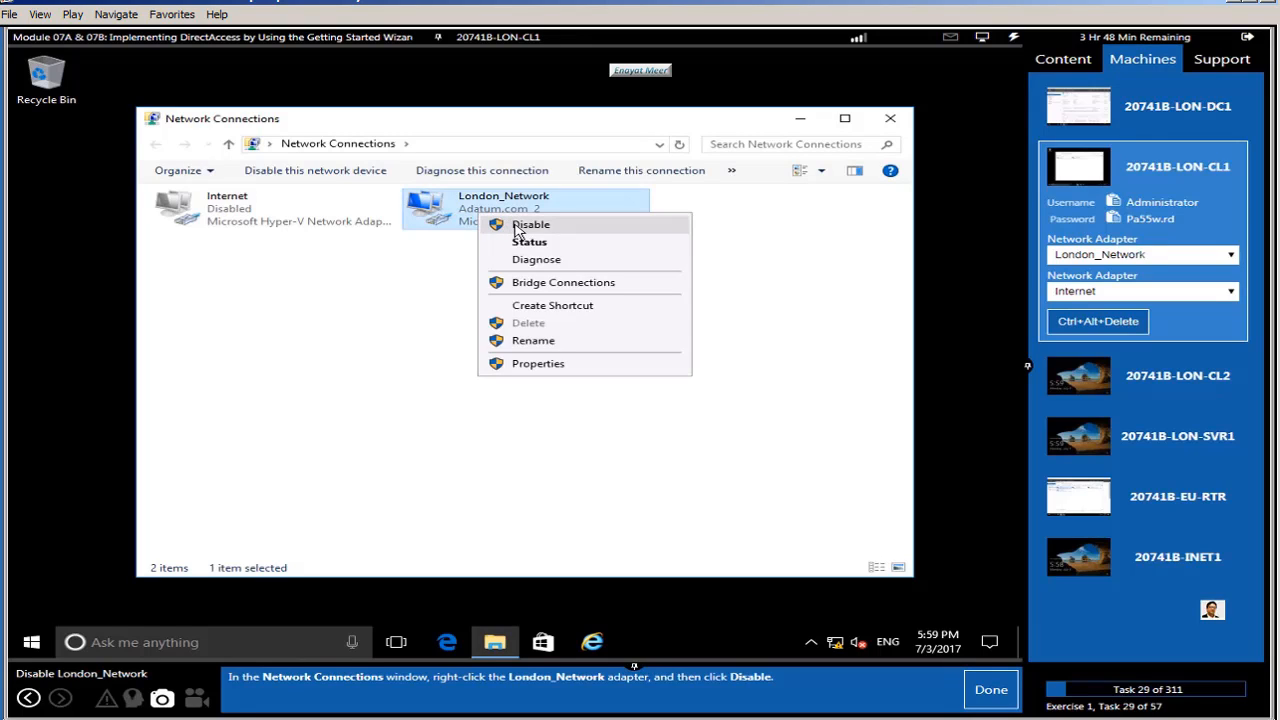
left_click(516, 226)
left_click(993, 690)
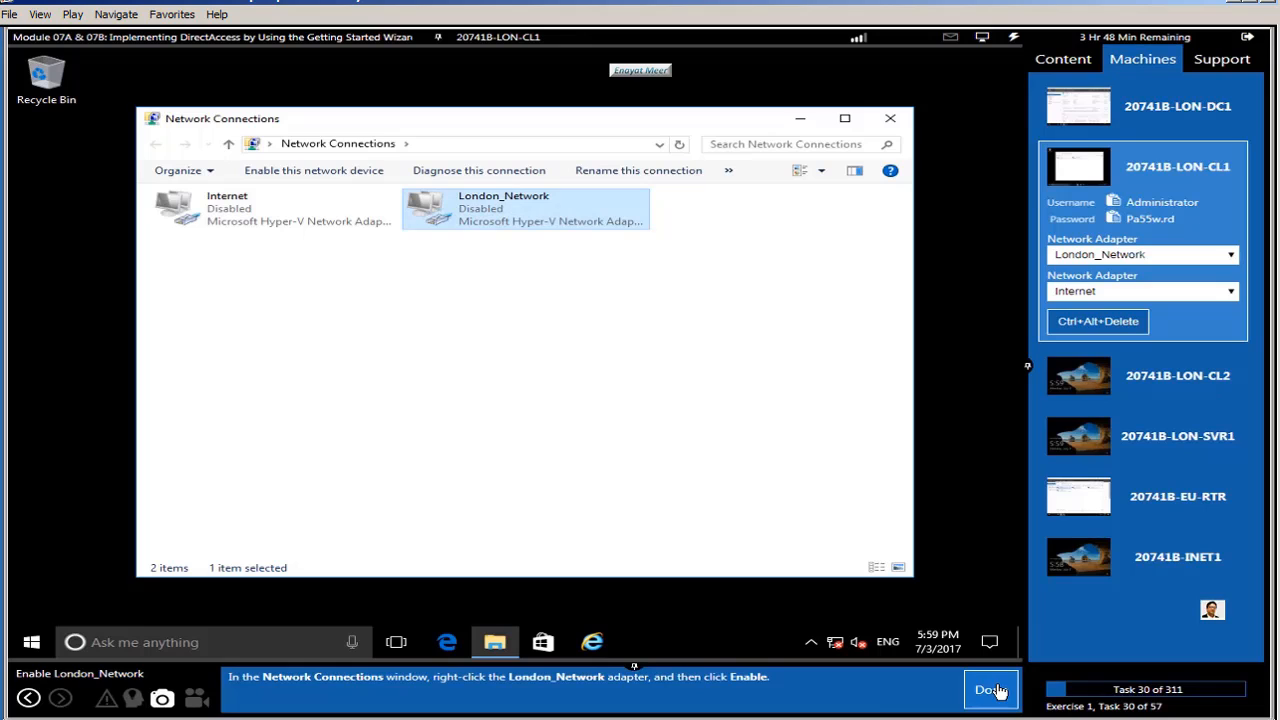
right_click(466, 215)
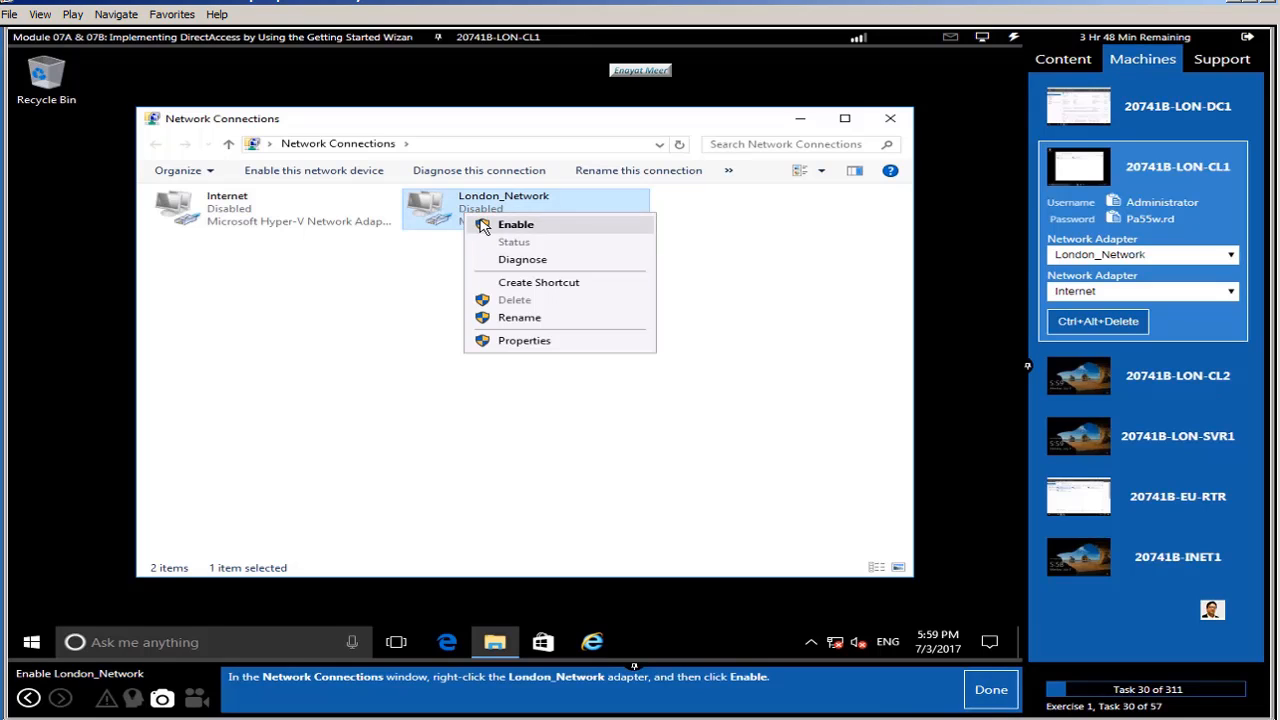
left_click(483, 226)
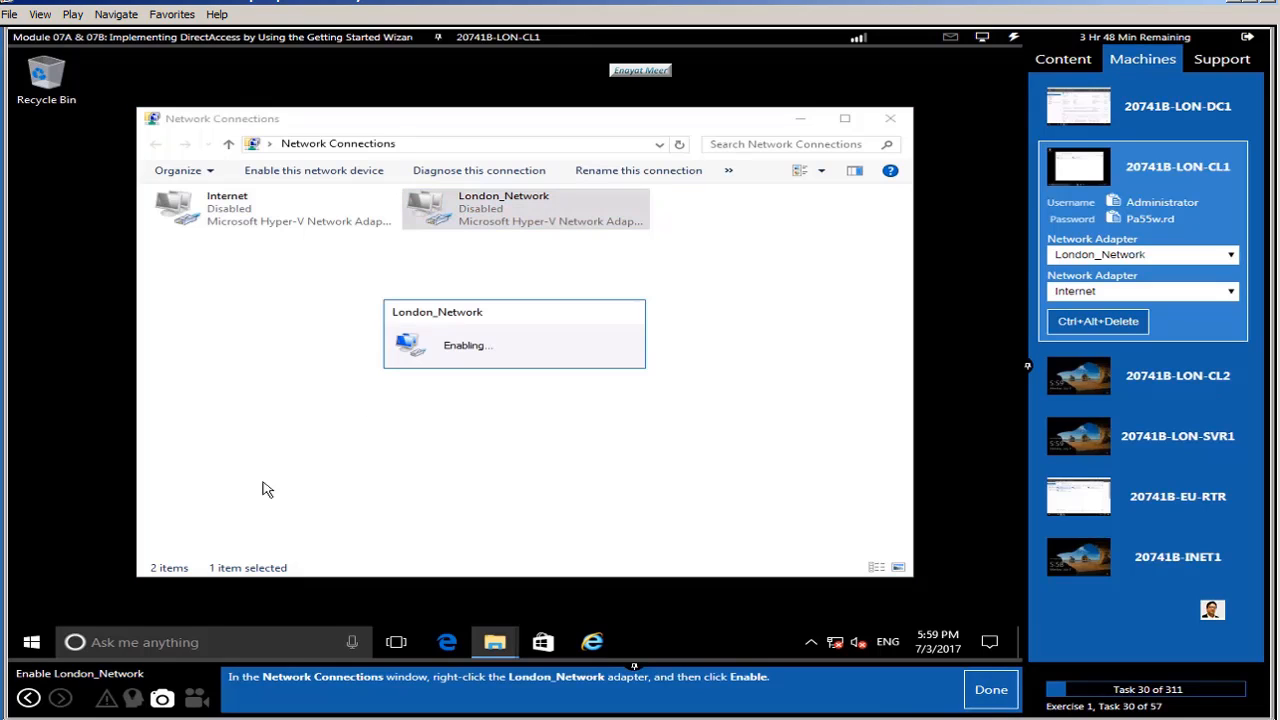
left_click(991, 690)
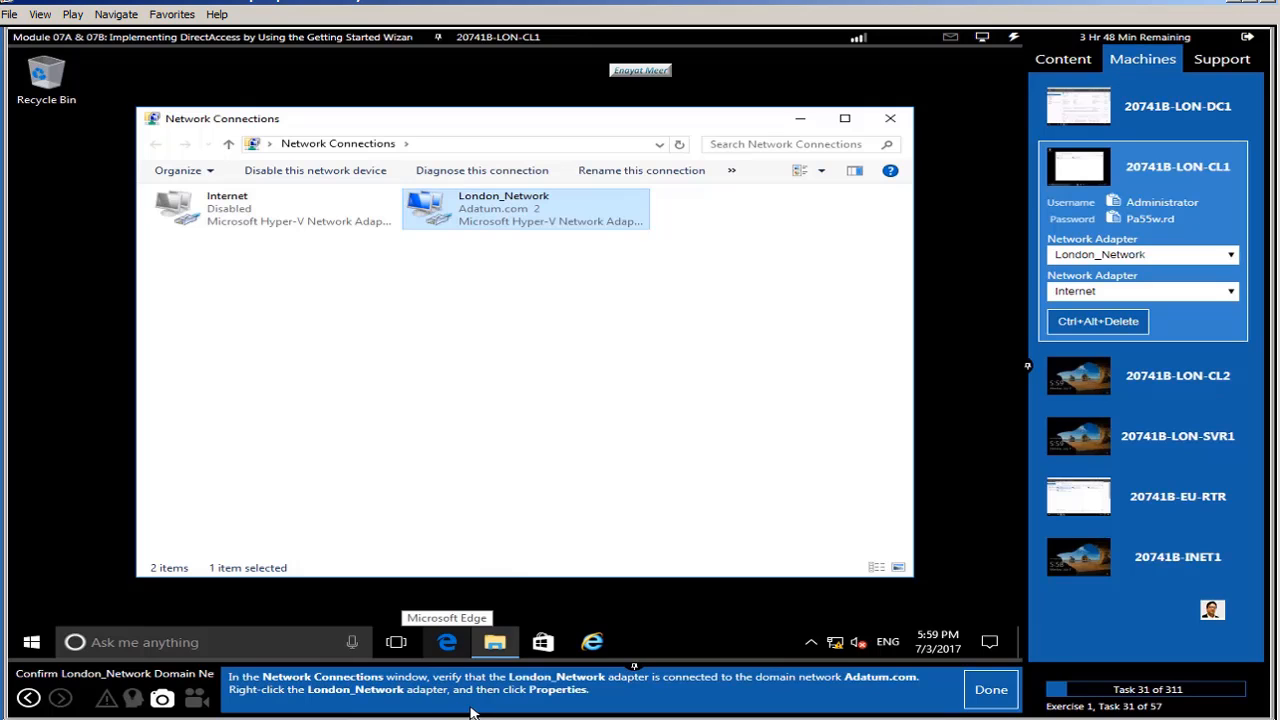
Step: Show London_Network's TCP/IPv4 settings: 172.16.0.50/255.255.255.0, gateway 172.16.0.1, DNS 172.16.0.10
right_click(477, 218)
left_click(521, 364)
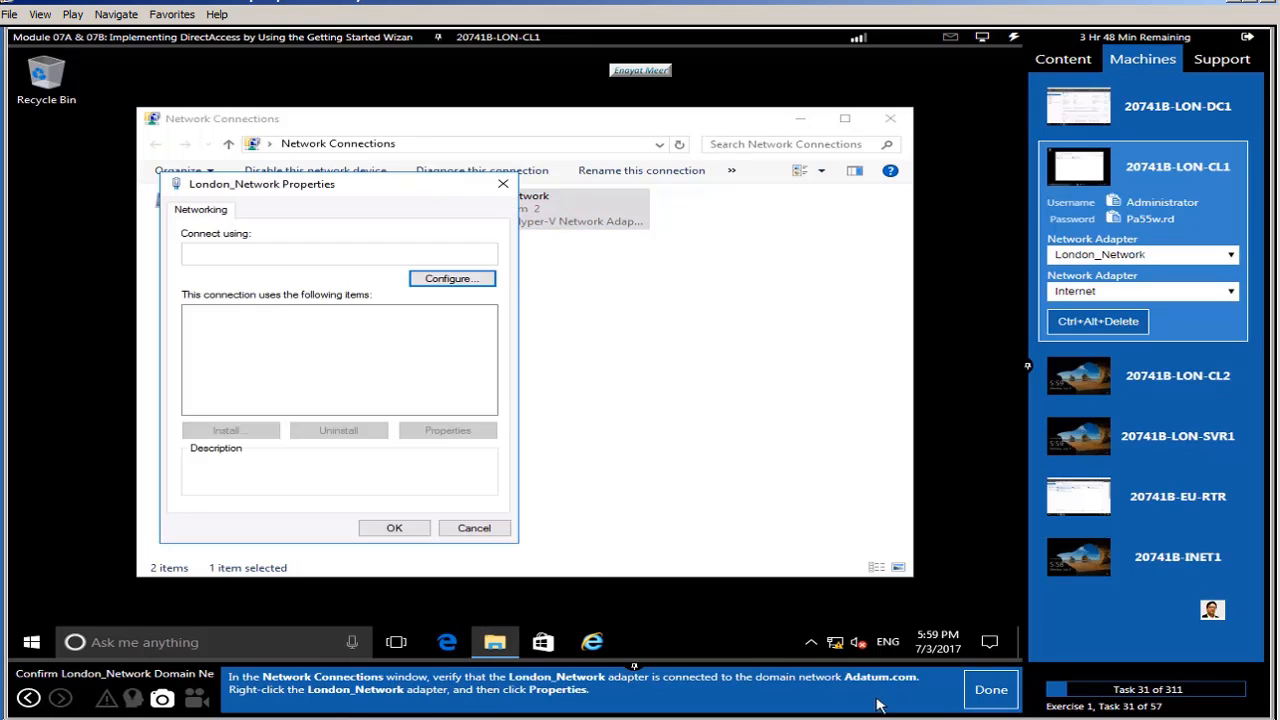
left_click(993, 698)
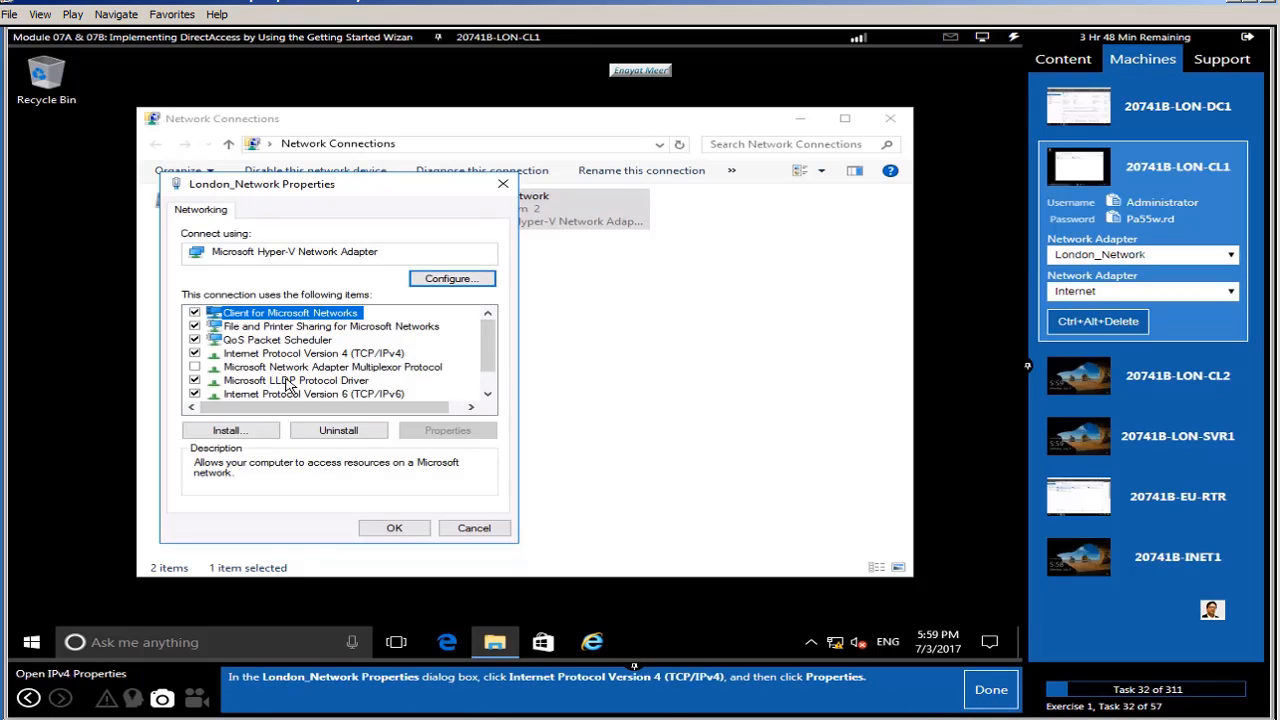
left_click(335, 356)
left_click(445, 430)
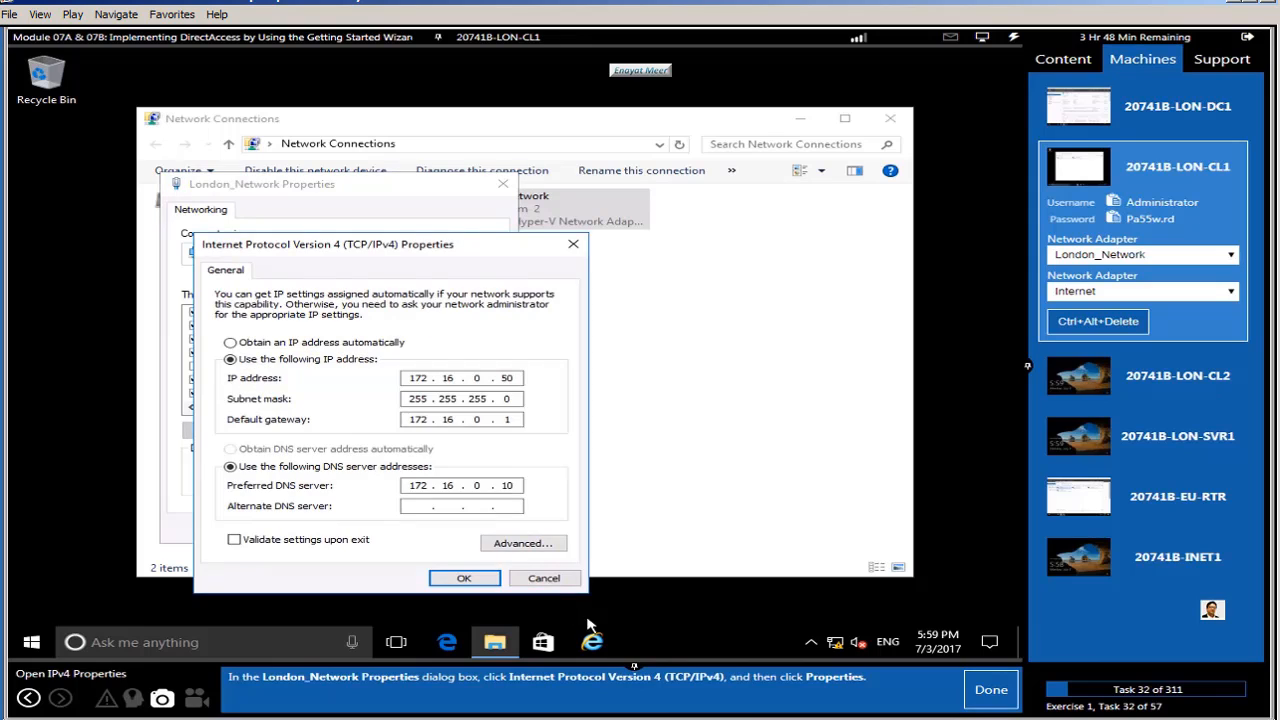
left_click(990, 690)
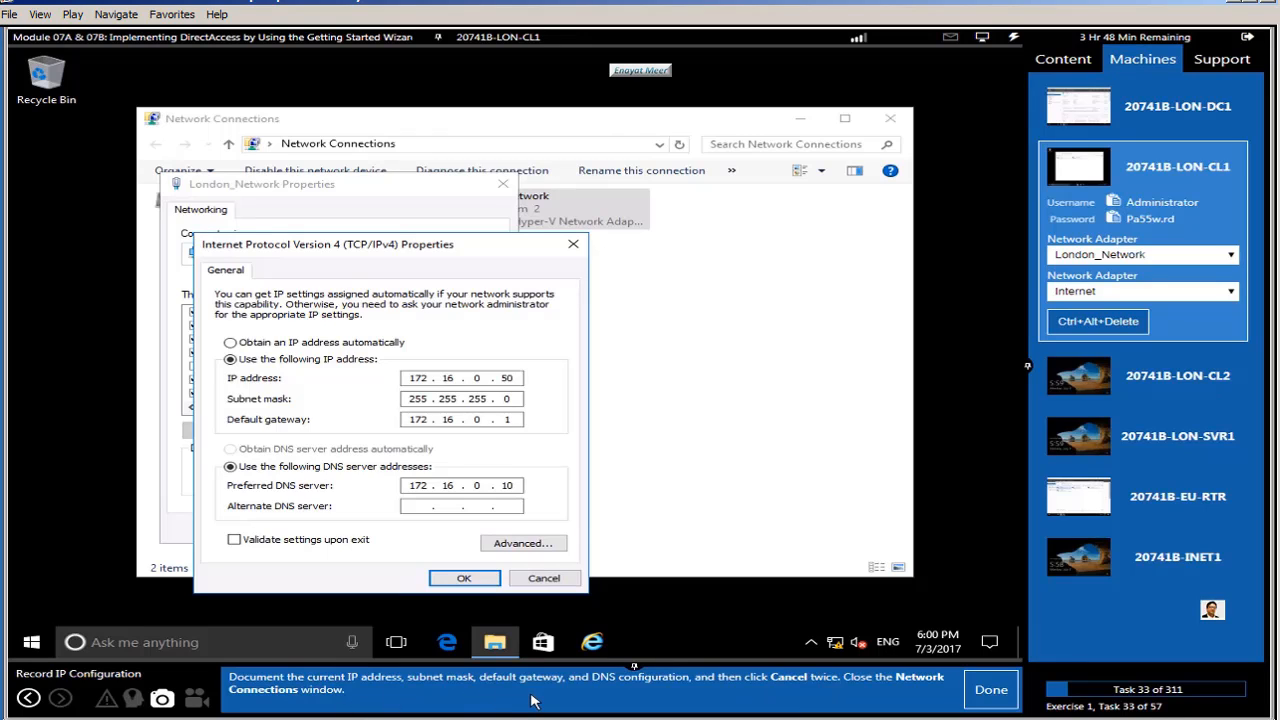
Step: Launch Snipping Tool, then capture and copy a snip of the IPv4 properties dialog
right_click(31, 642)
left_click(113, 540)
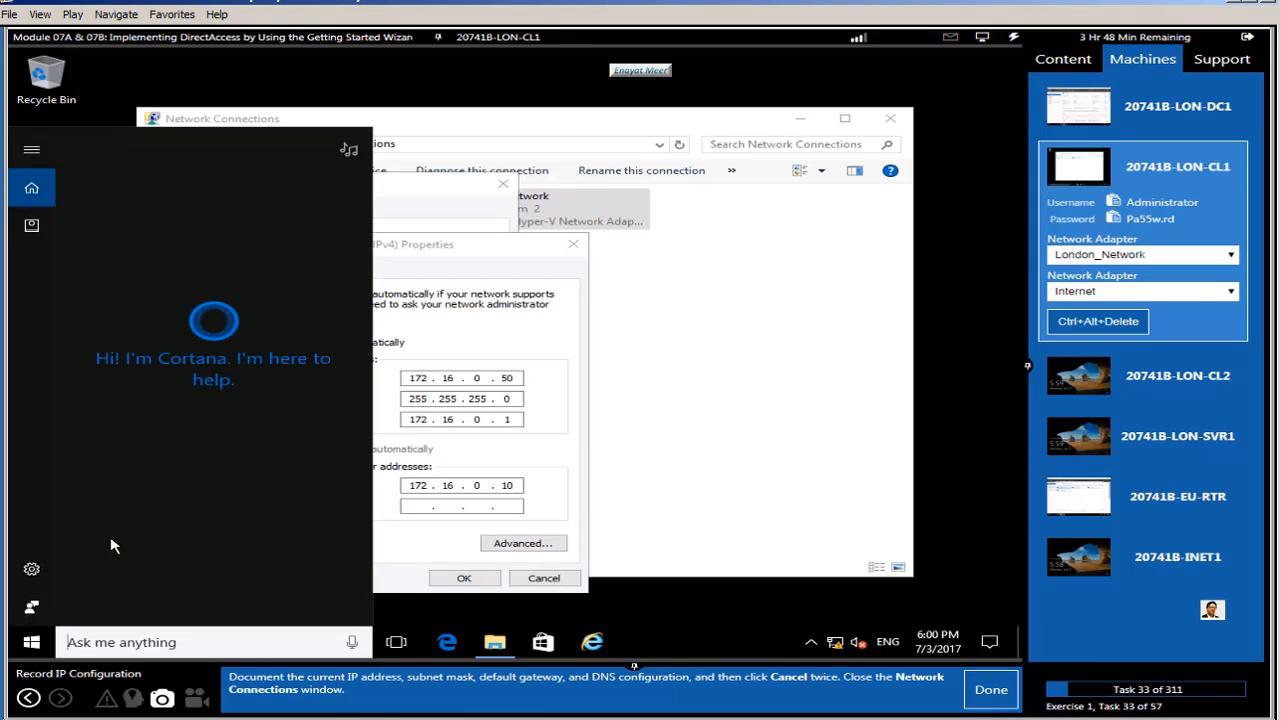
type("snip")
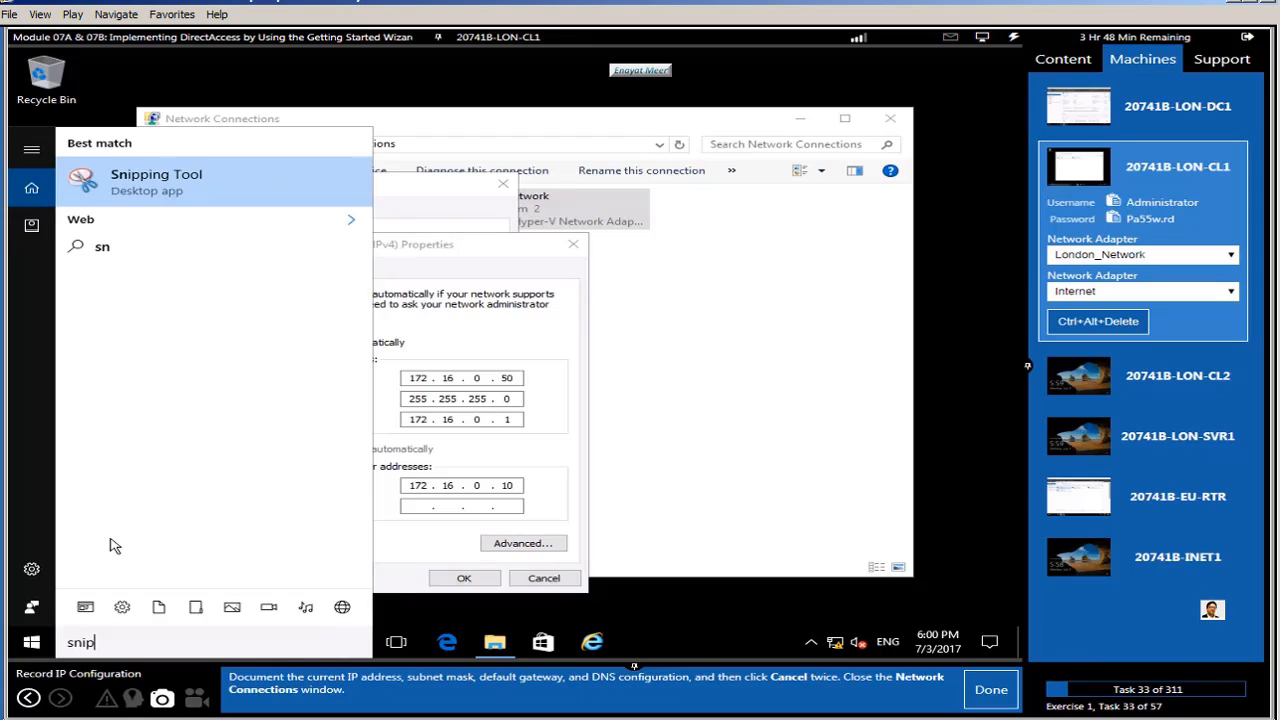
left_click(138, 180)
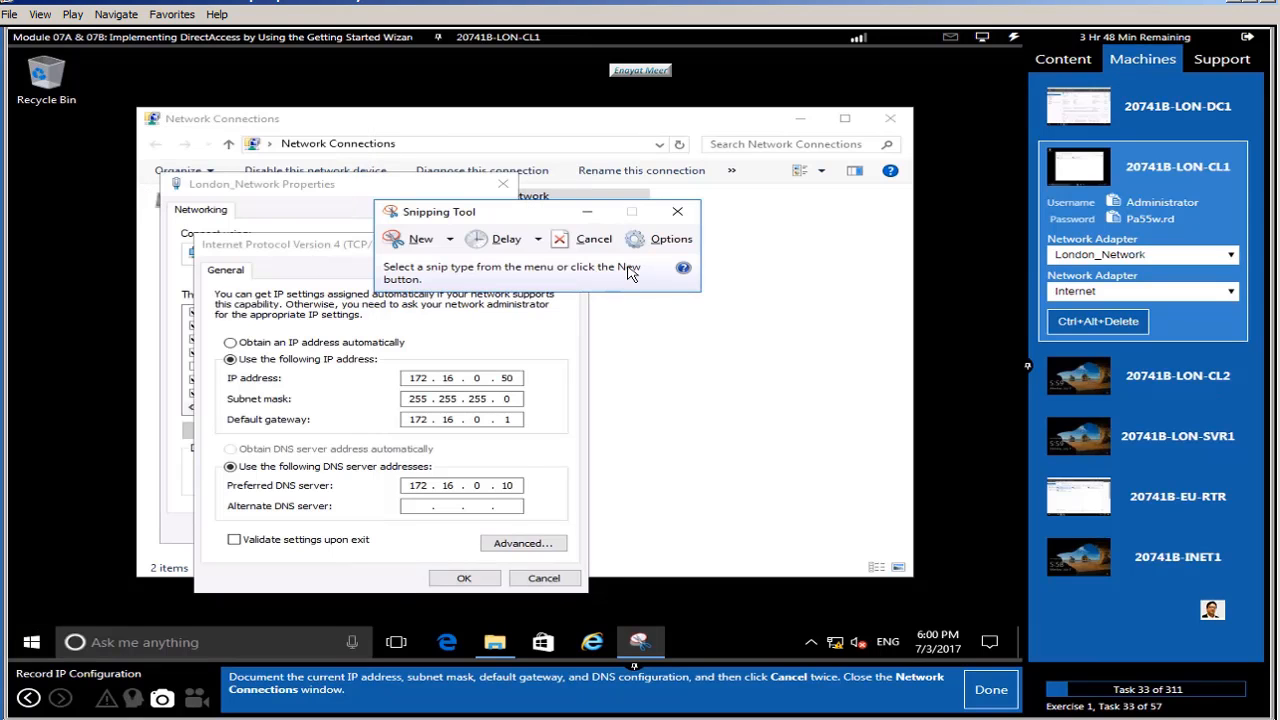
left_click(416, 240)
left_click_drag(195, 235, 596, 603)
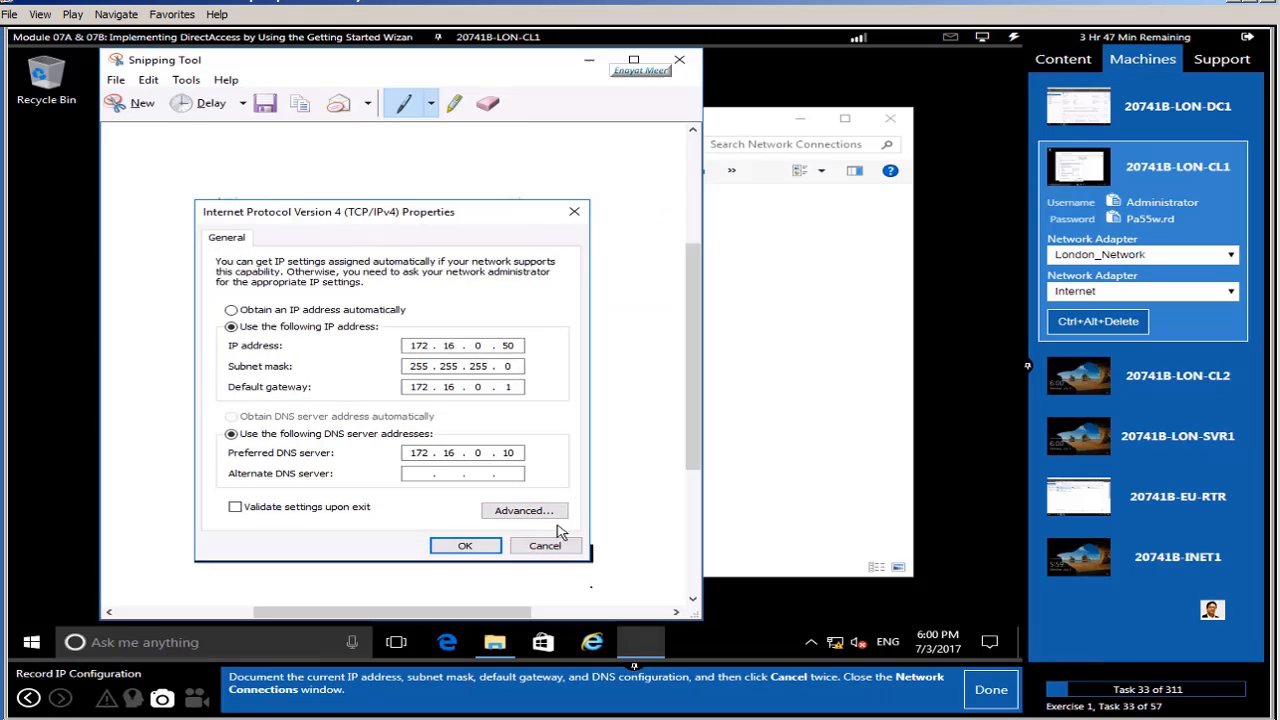
right_click(479, 358)
left_click(524, 384)
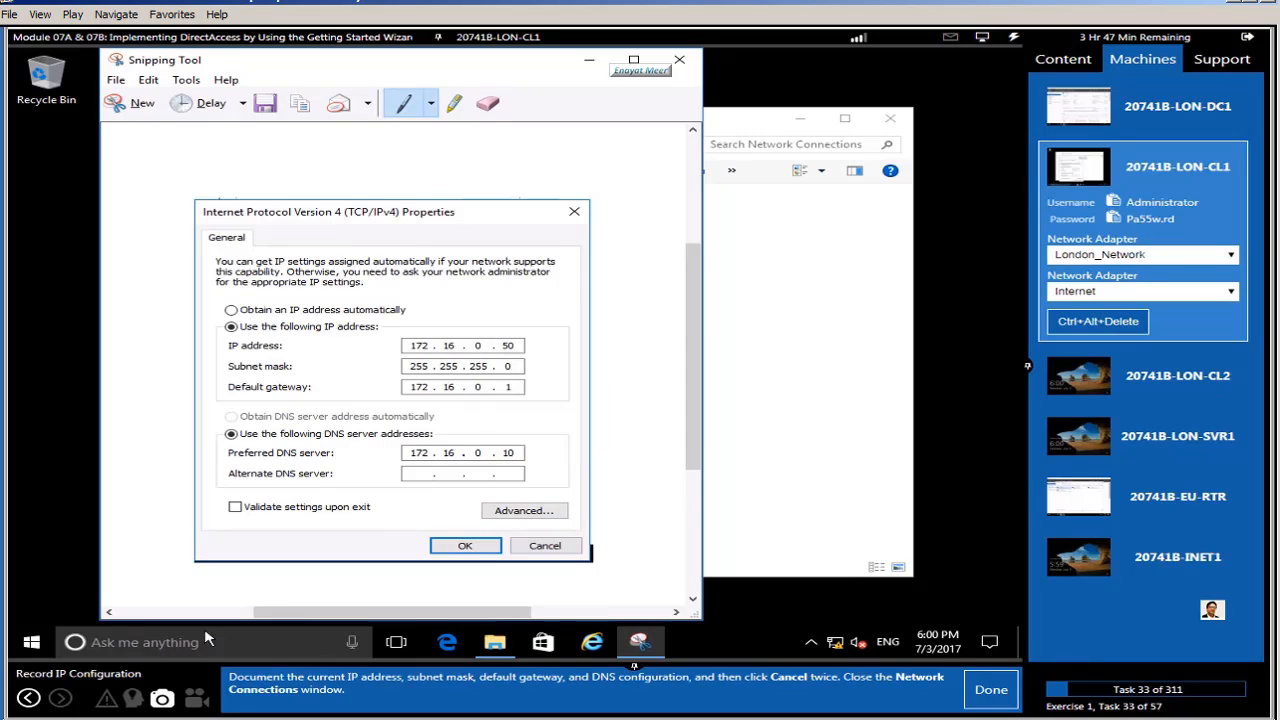
left_click(33, 645)
Step: Start a blank WordPad document by running write from the Run dialog
right_click(31, 645)
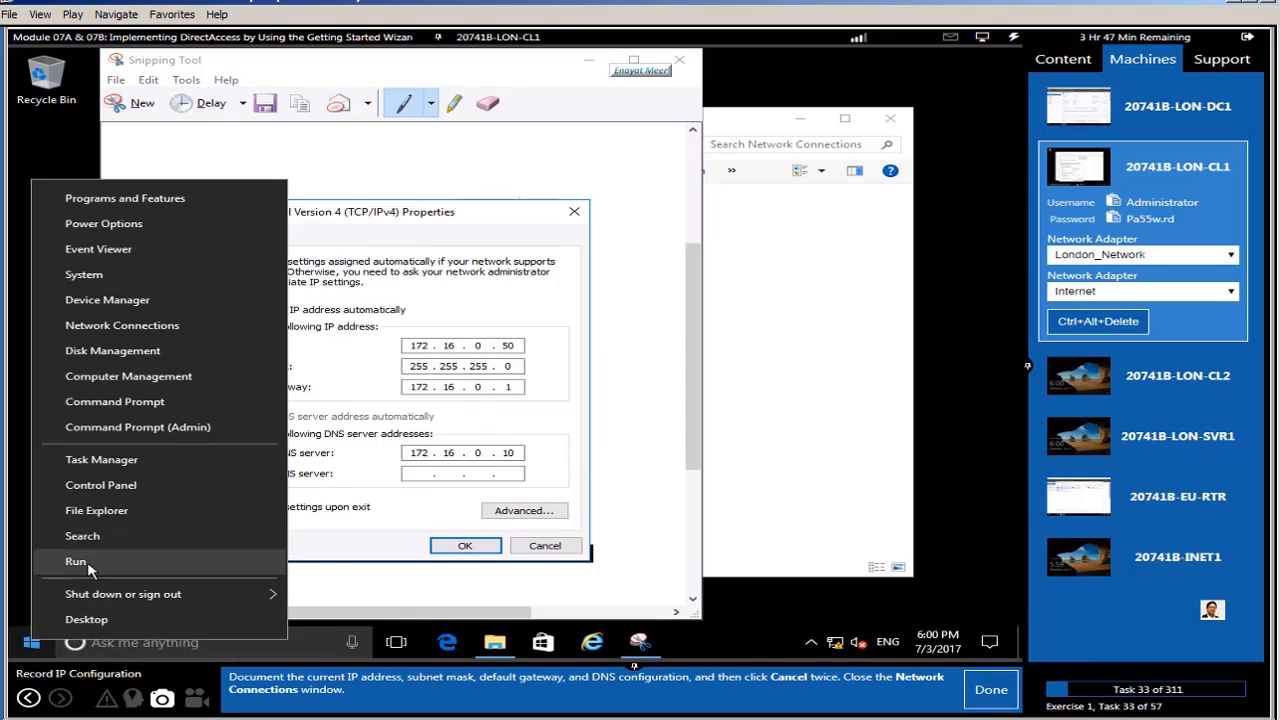
left_click(80, 560)
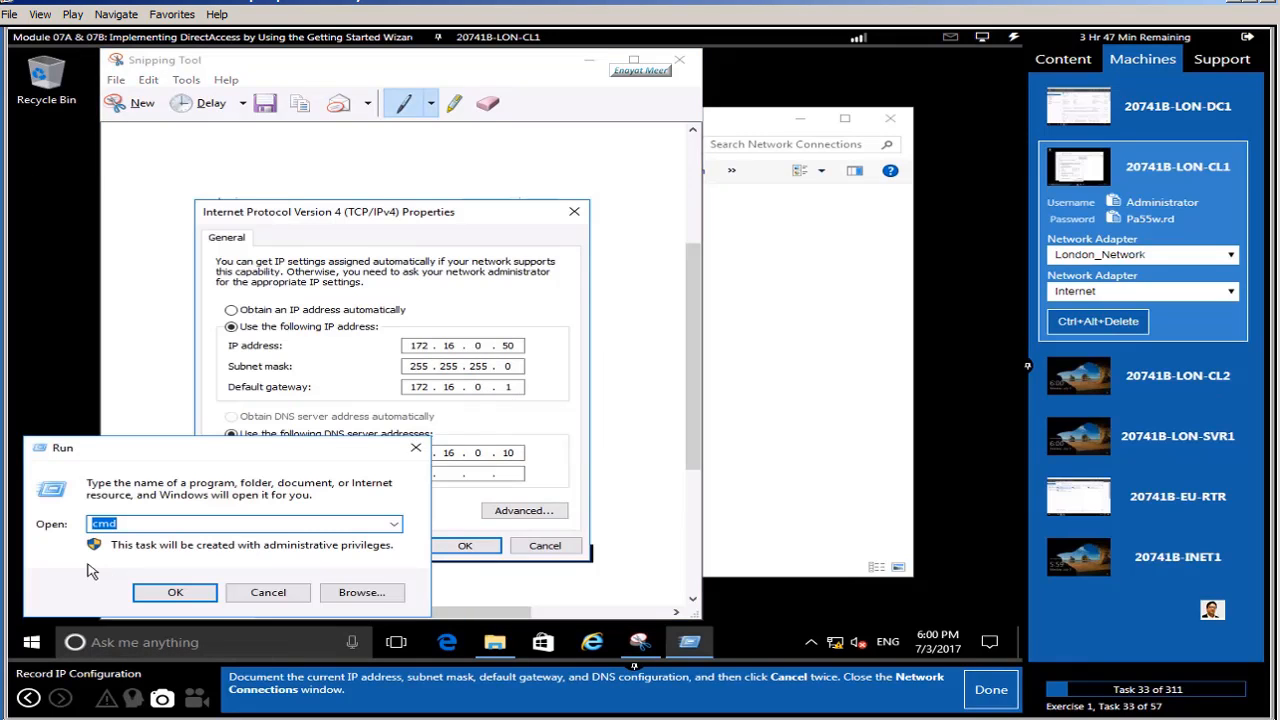
type("write")
key("Return")
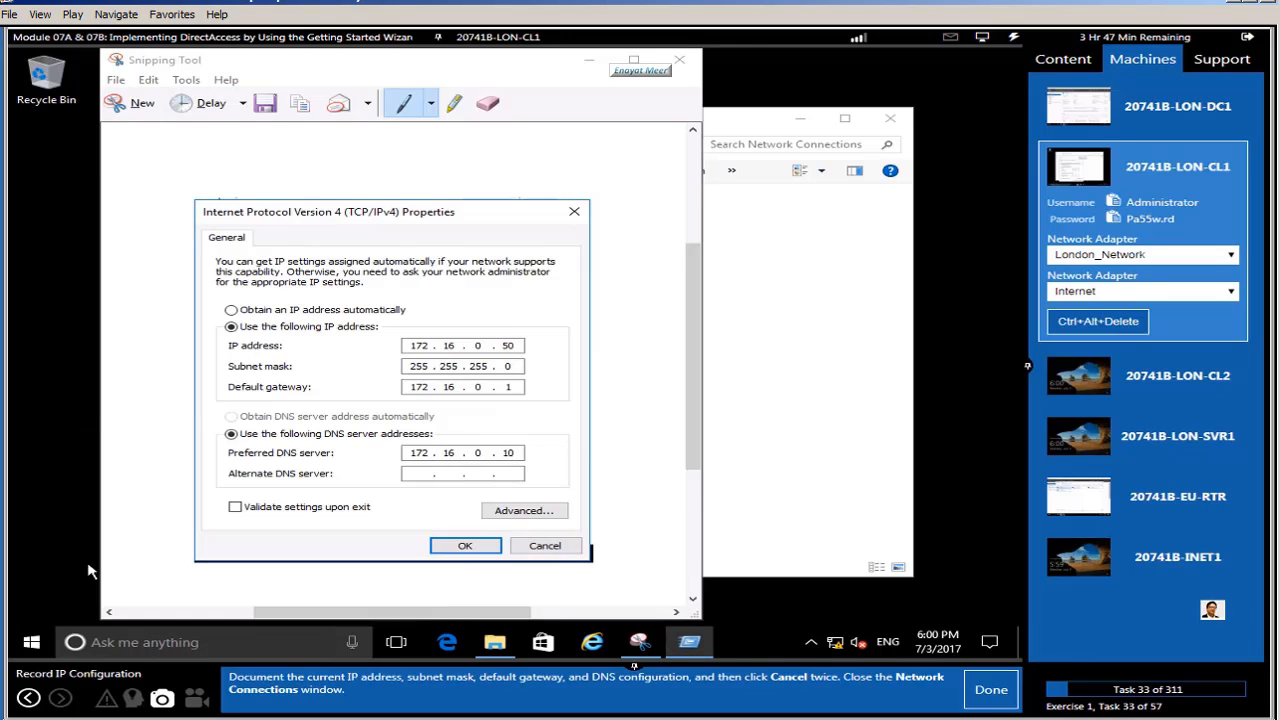
Step: Paste the IPv4 snip into WordPad, save it as IP cl1.rtf on Local Disk (C:), then close WordPad
right_click(418, 355)
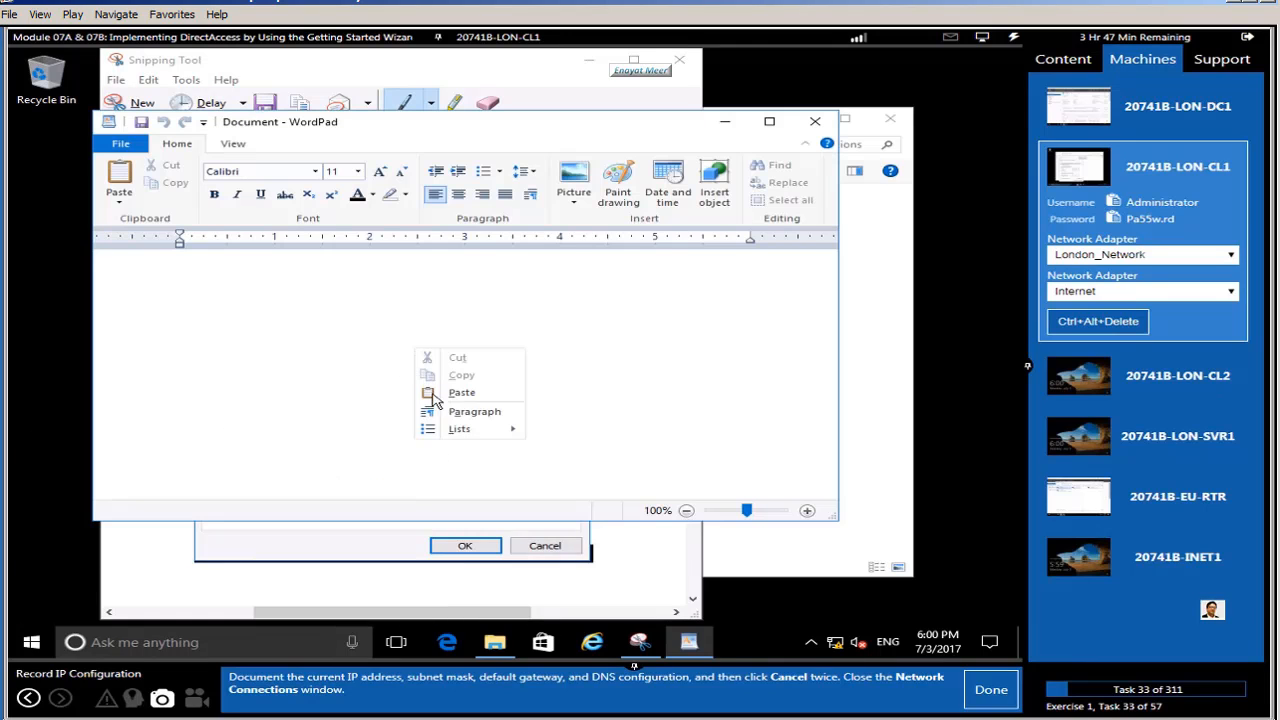
left_click(442, 398)
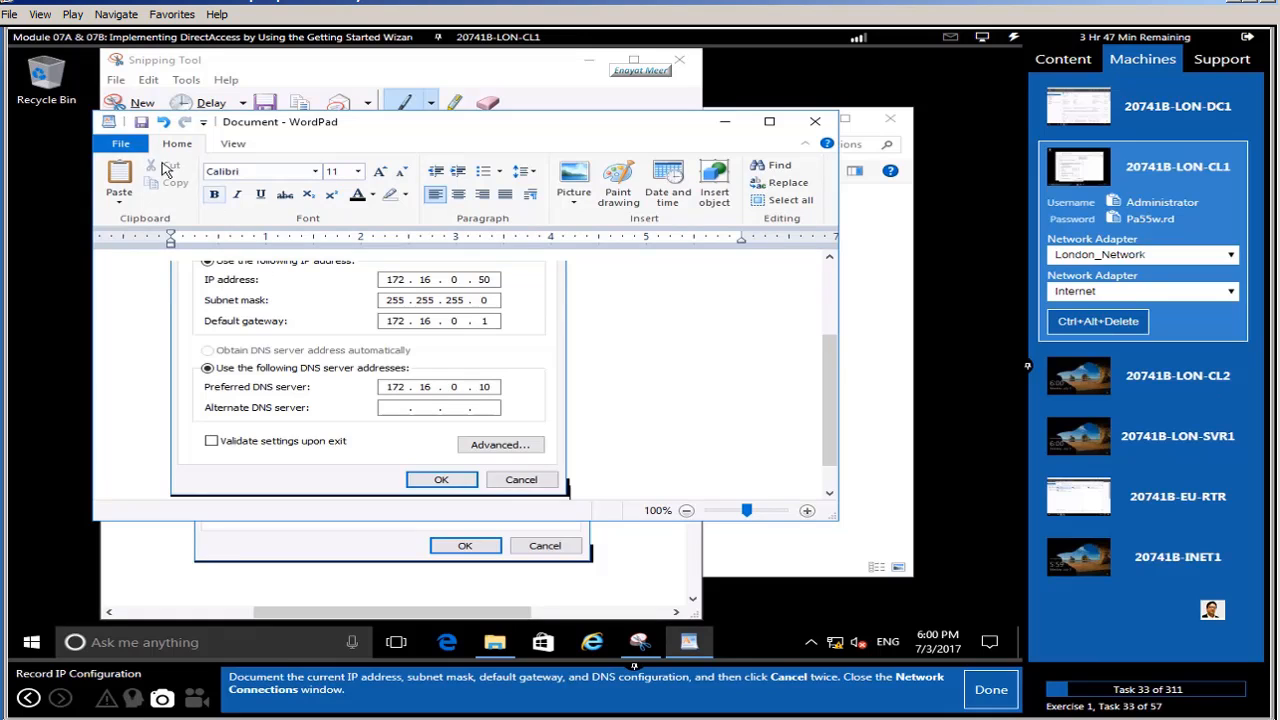
left_click(120, 143)
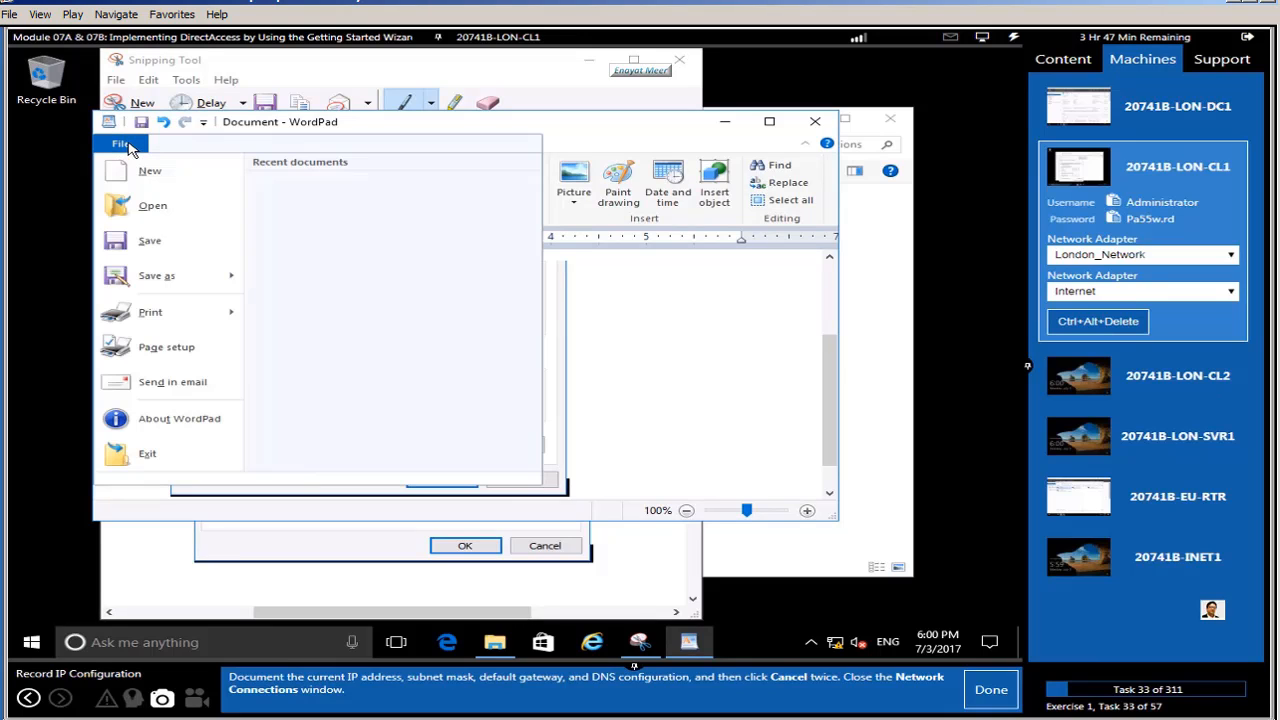
left_click(150, 240)
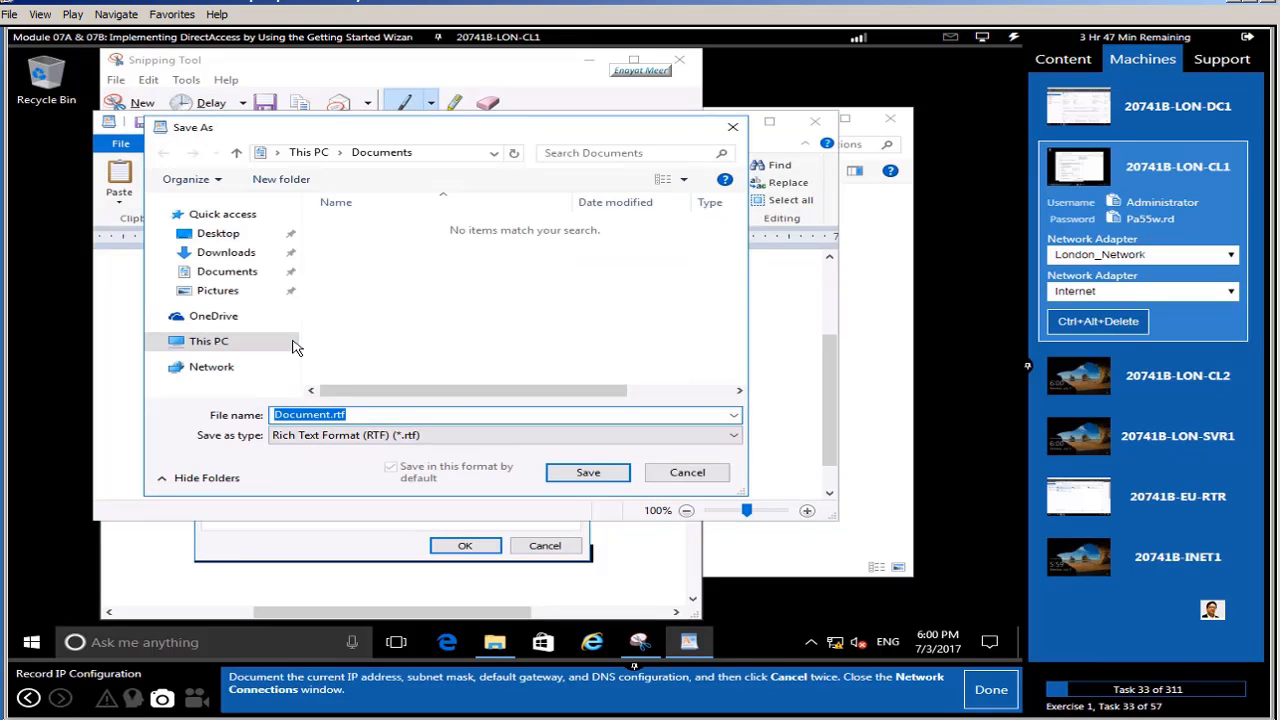
left_click(218, 345)
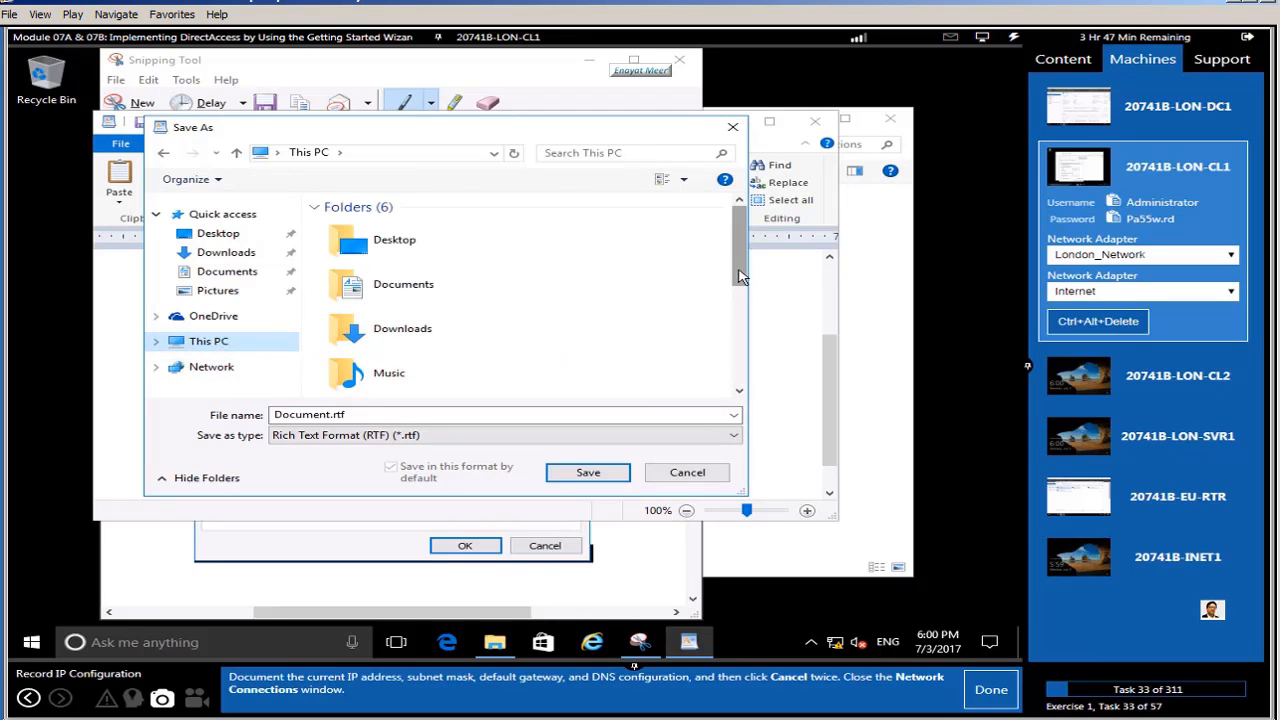
scroll(725, 355, "down", 5)
double_click(452, 322)
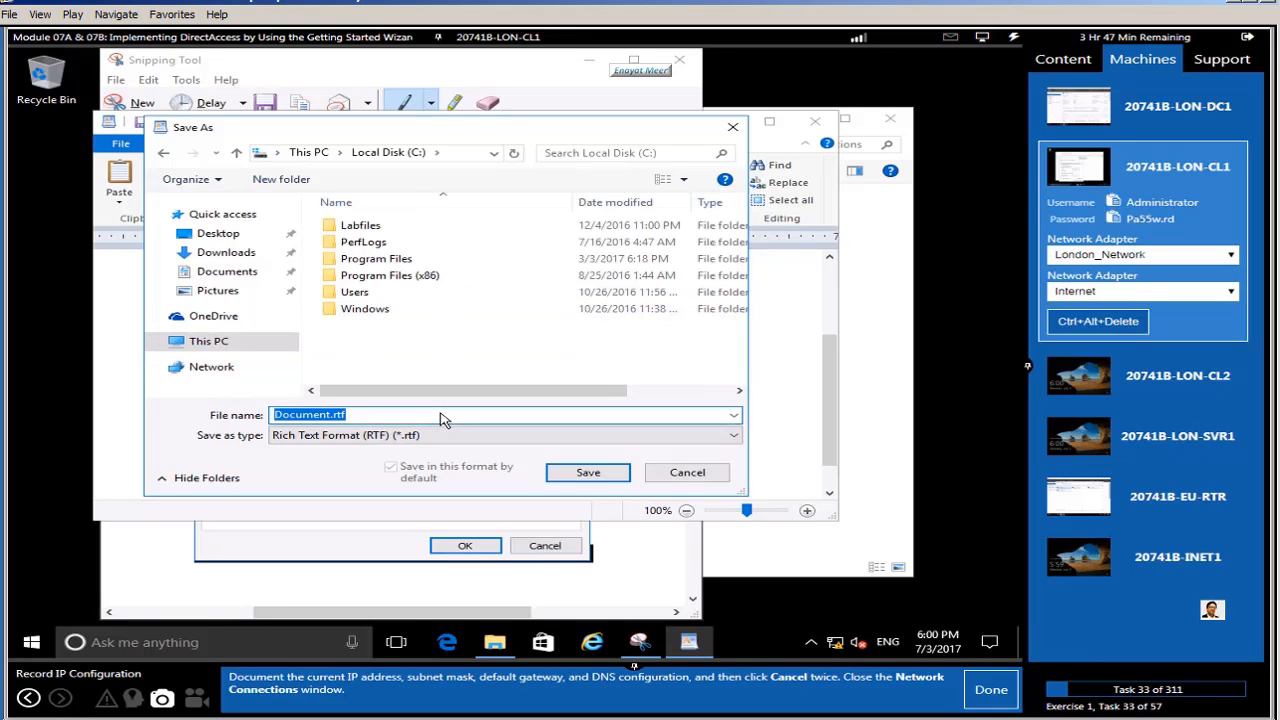
type("IP cl1")
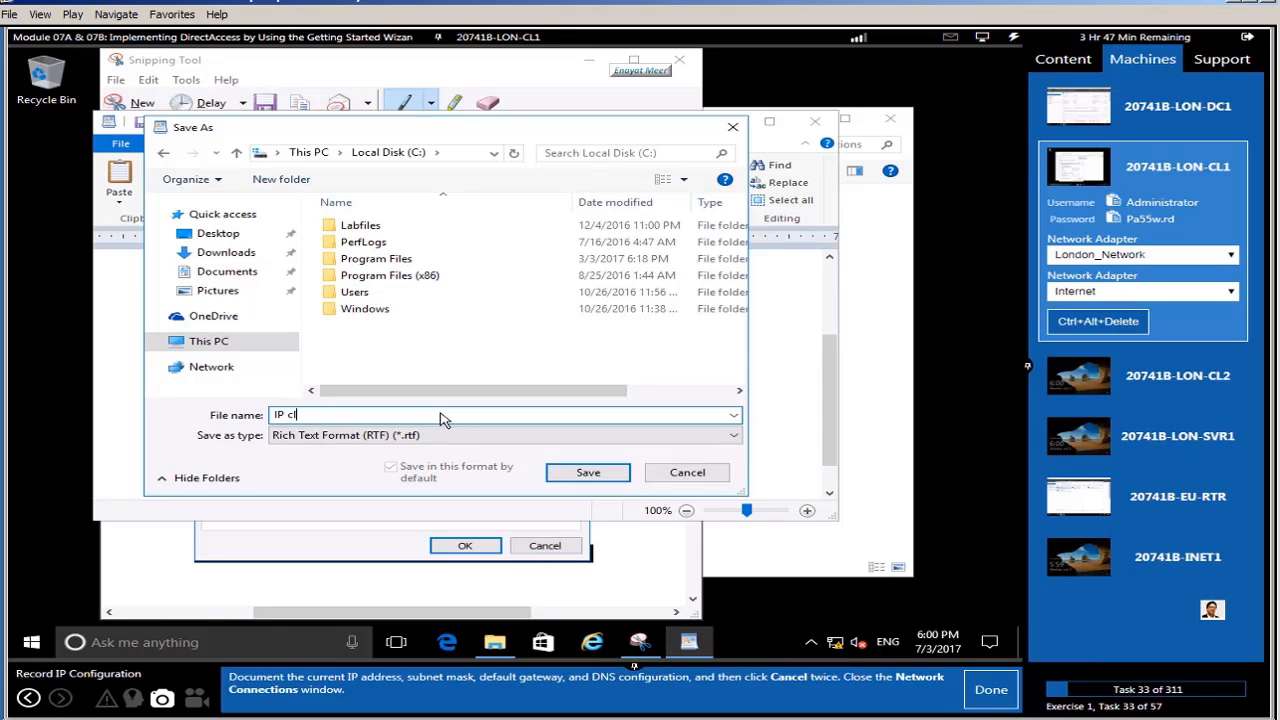
left_click(610, 478)
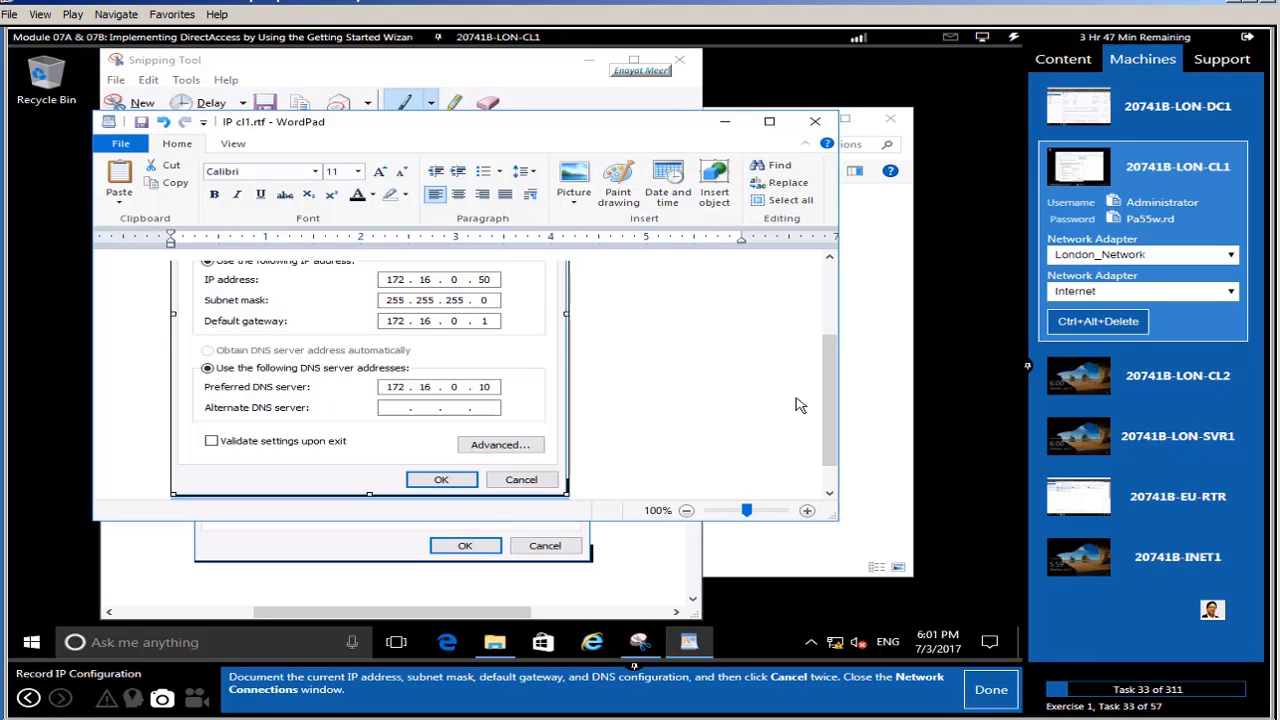
left_click(815, 121)
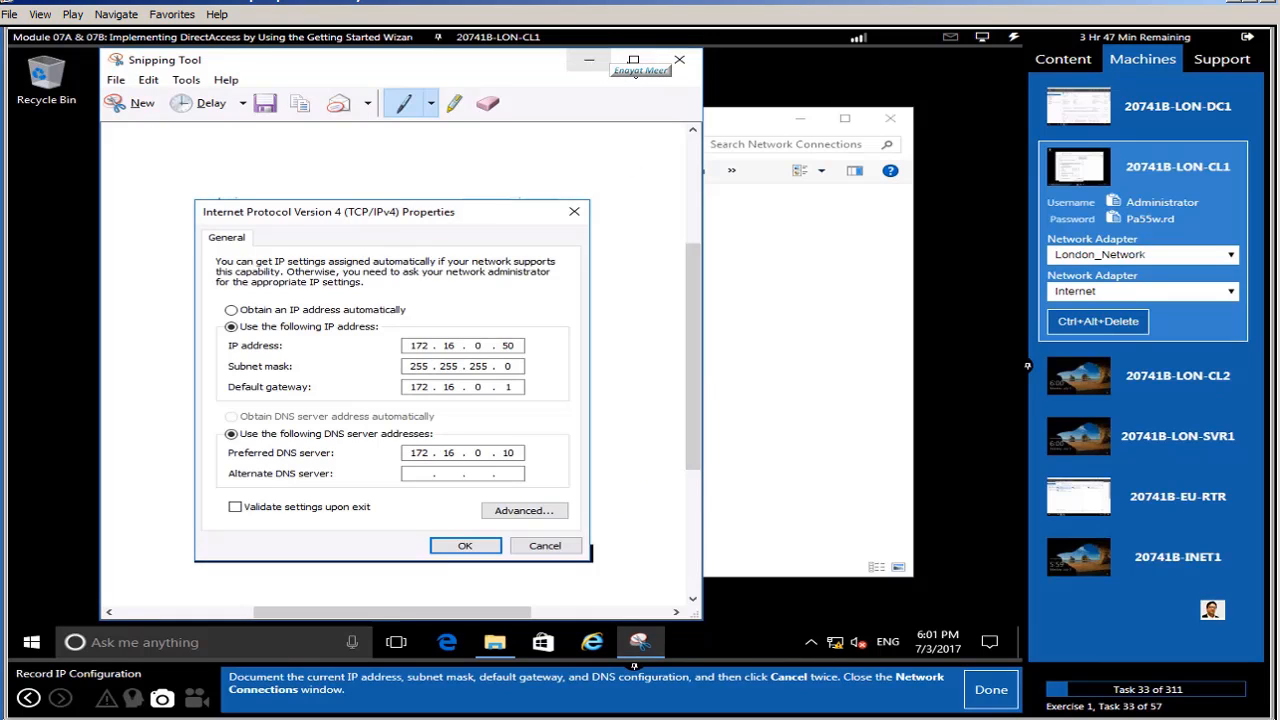
Step: Close Snipping Tool without saving, and cancel the IPv4 and London_Network Properties dialogs
left_click(679, 60)
left_click(490, 356)
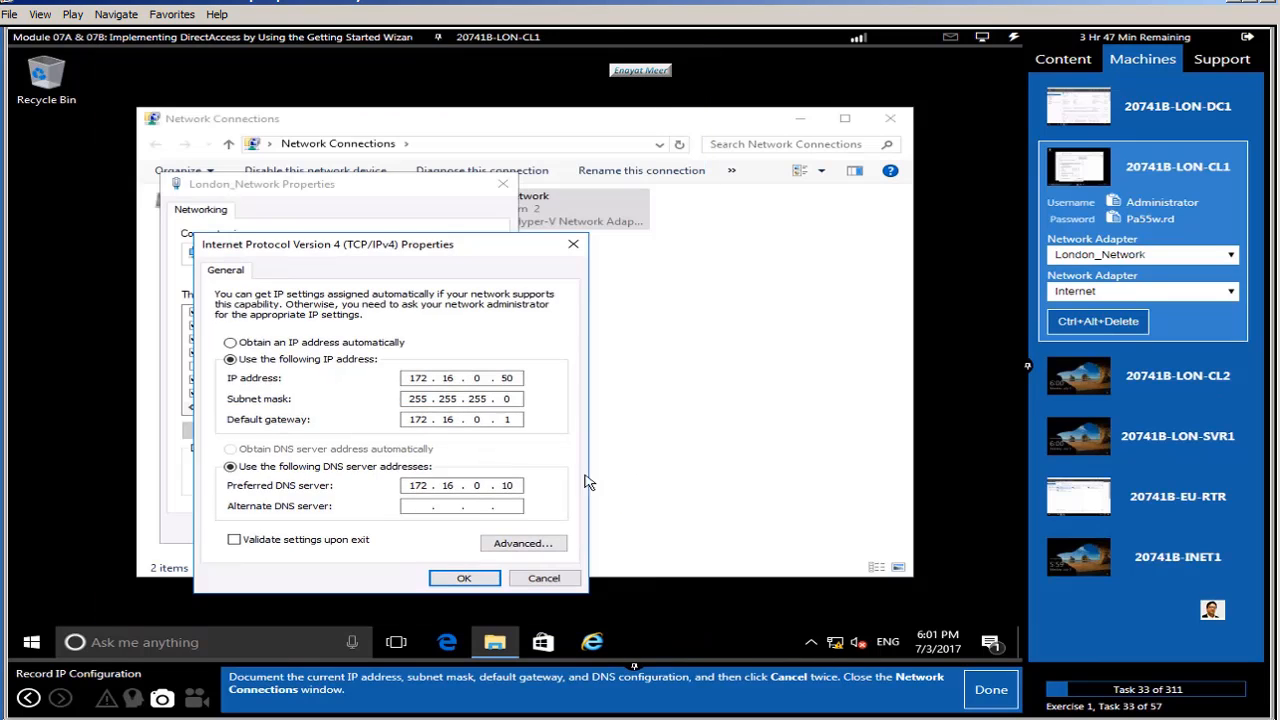
left_click(541, 578)
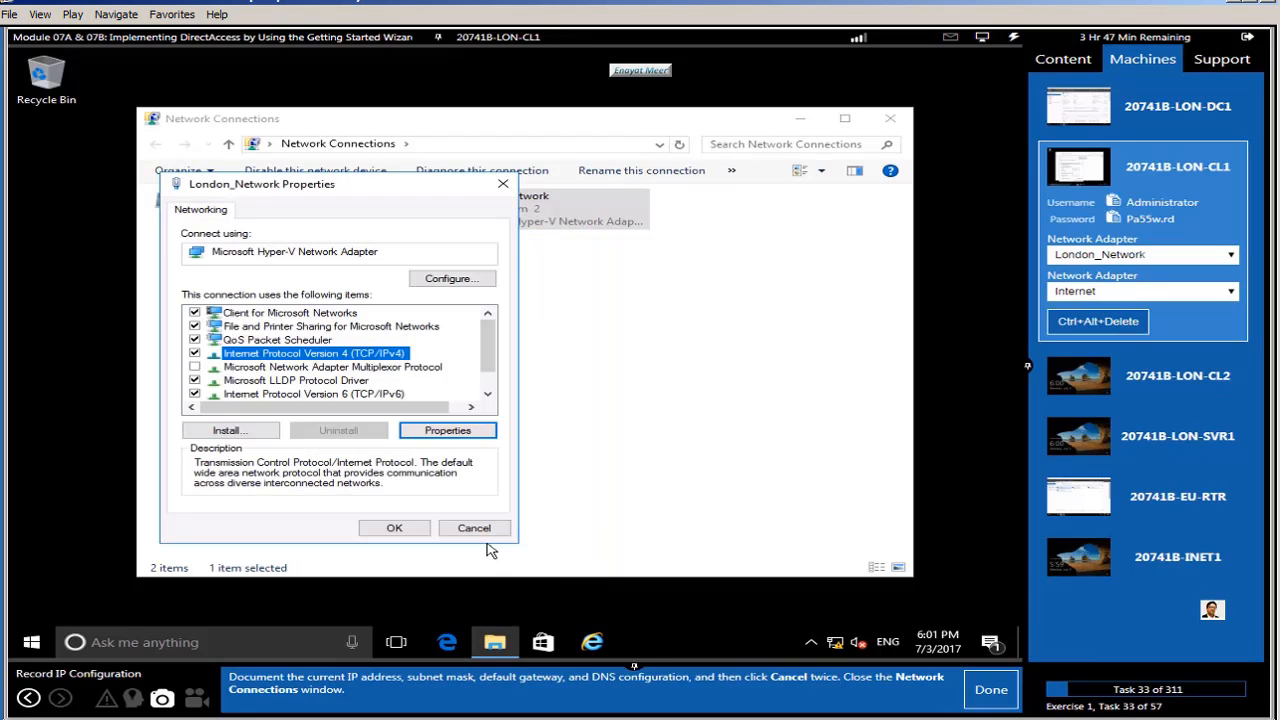
left_click(478, 531)
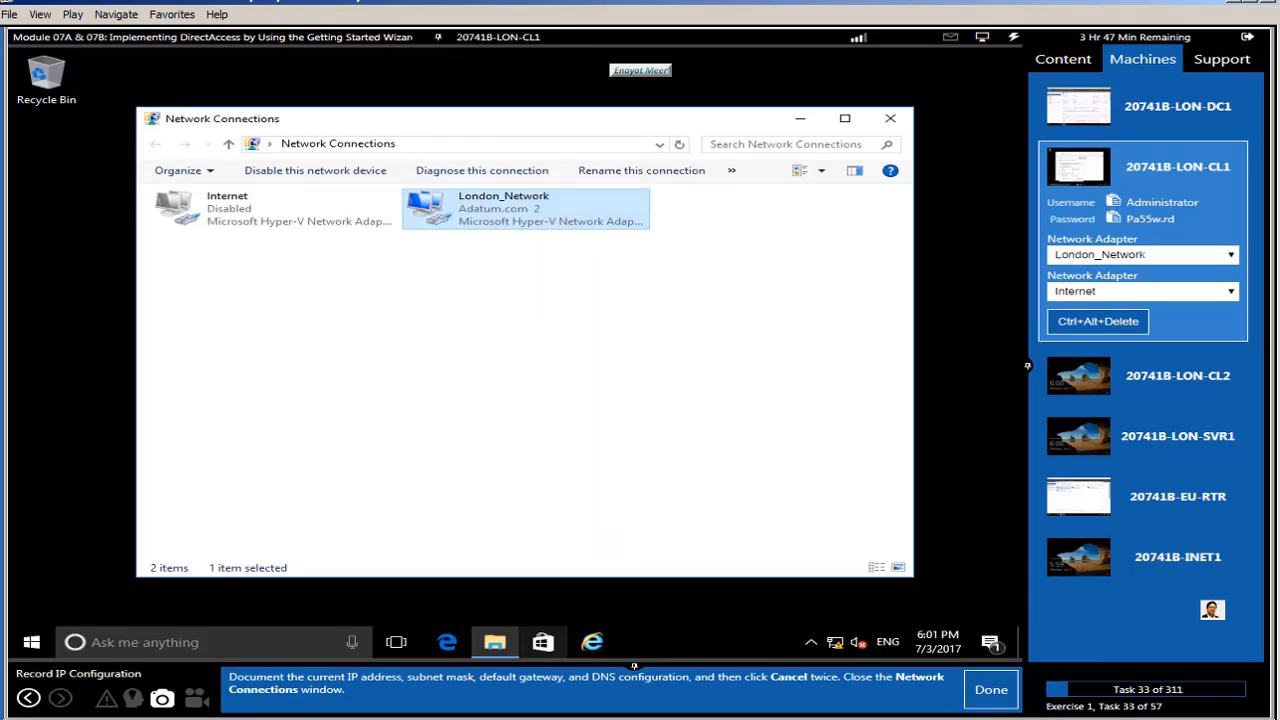
left_click(994, 704)
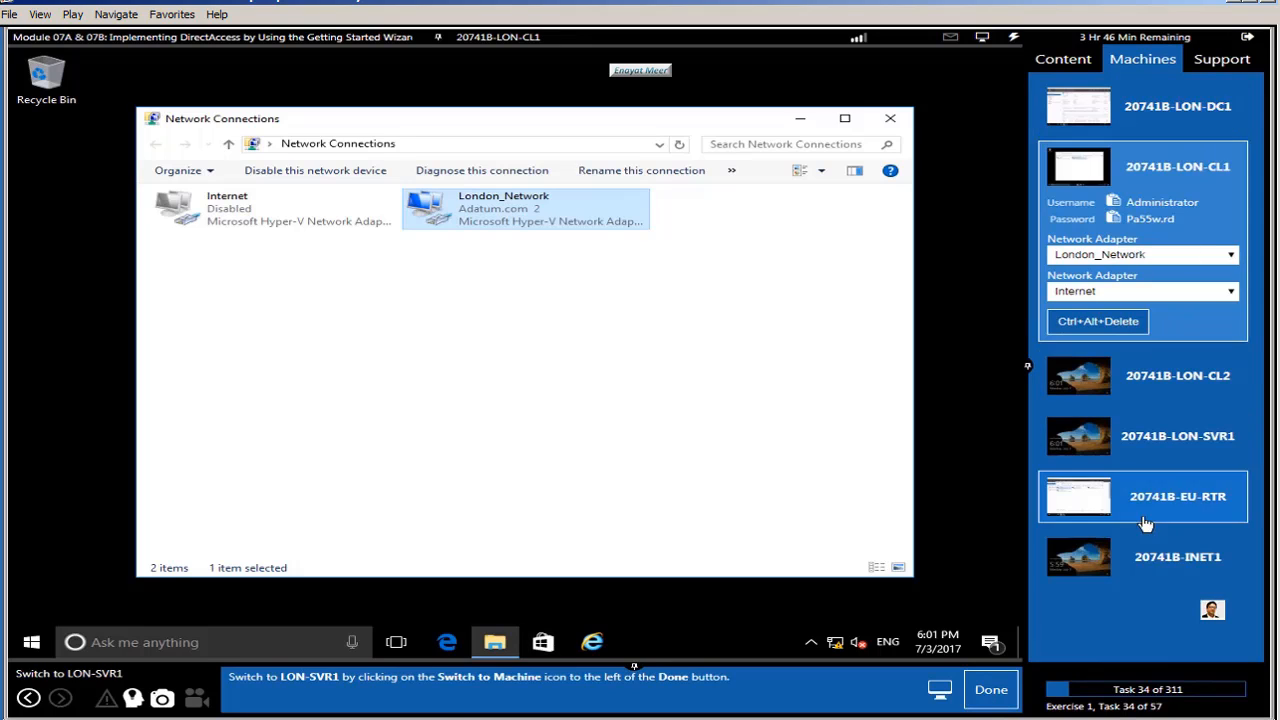
Step: Switch to LON-SVR1, send Ctrl+Alt+Delete, and sign in as ADATUM\Administrator with the pasted password
left_click(1166, 442)
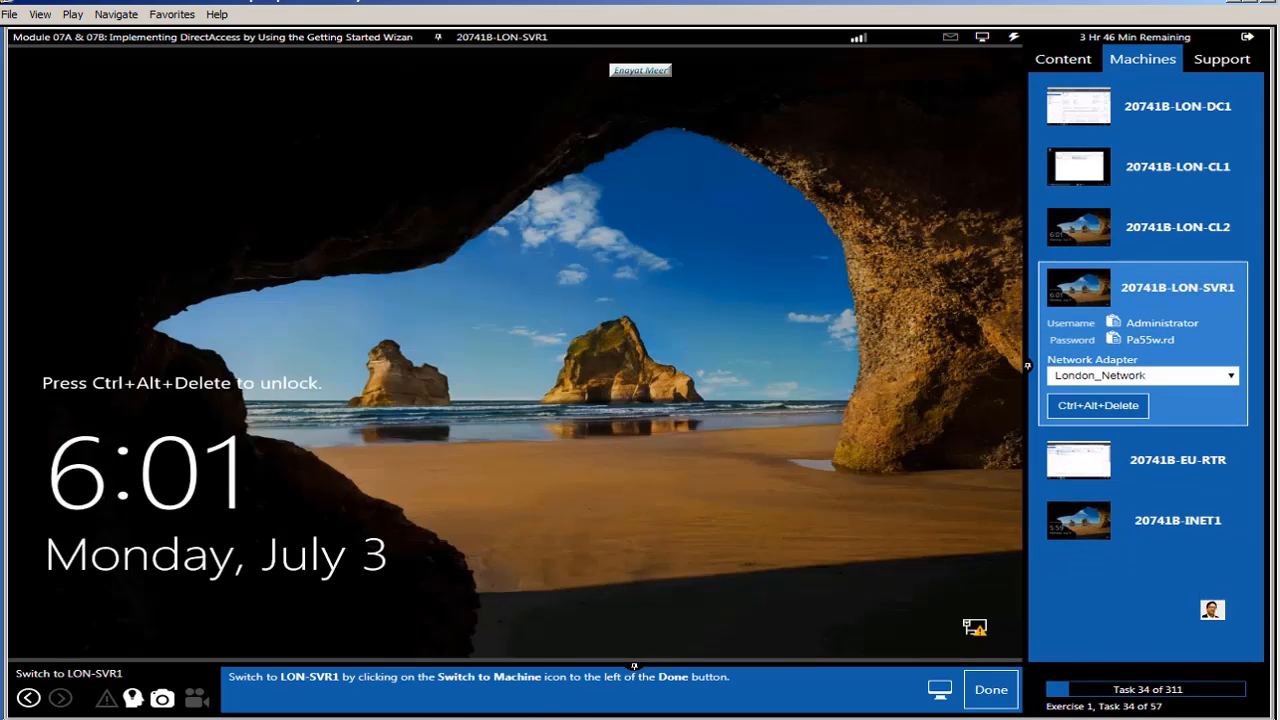
left_click(984, 690)
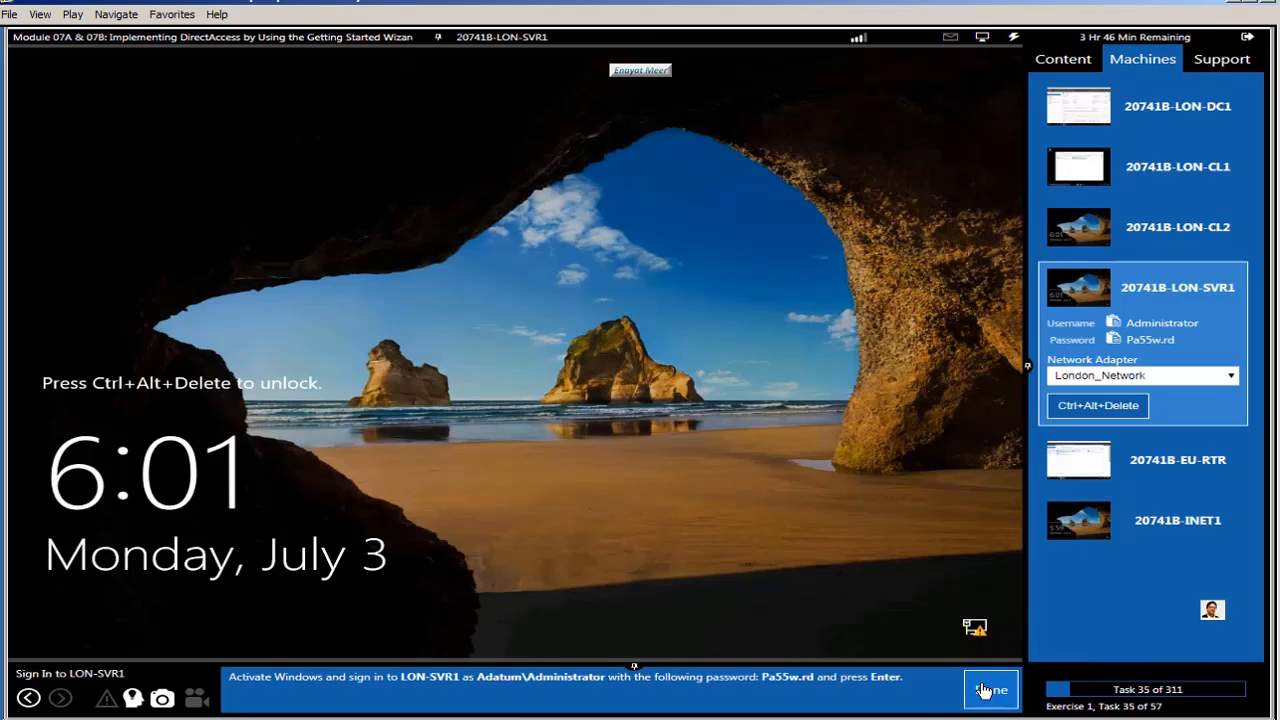
left_click(1013, 37)
left_click(1044, 57)
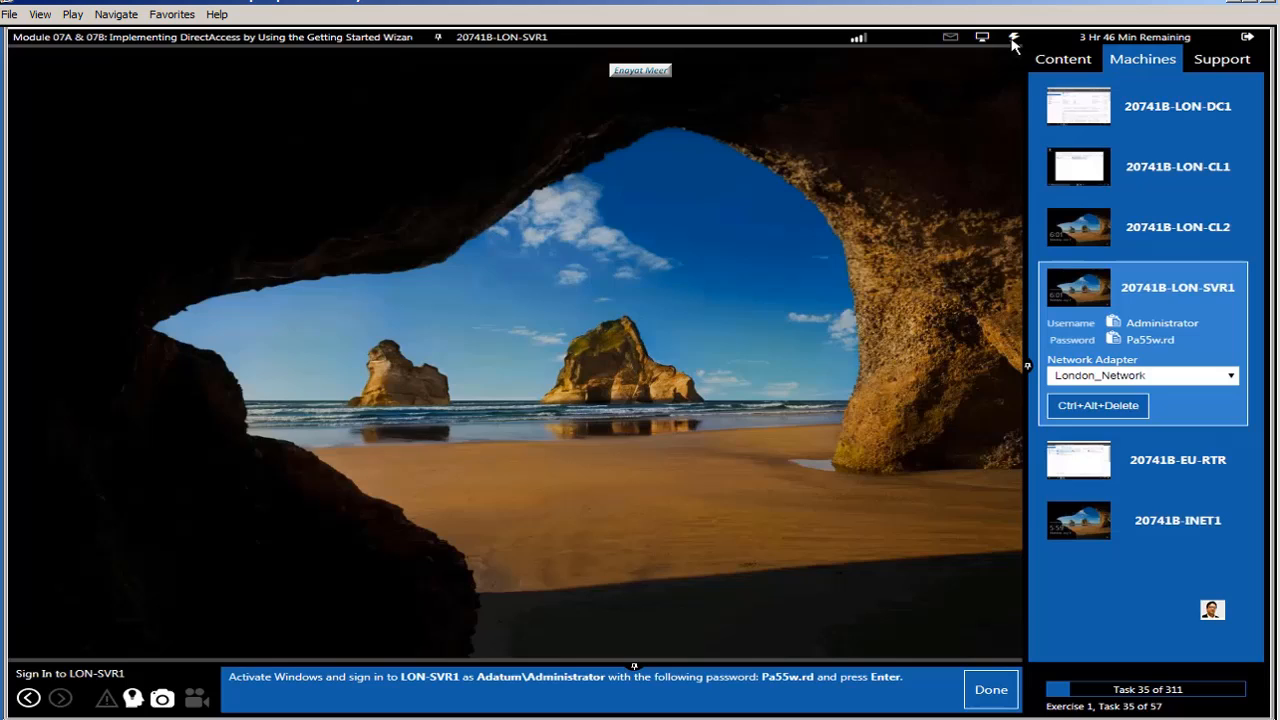
left_click(1013, 38)
mouse_move(1050, 102)
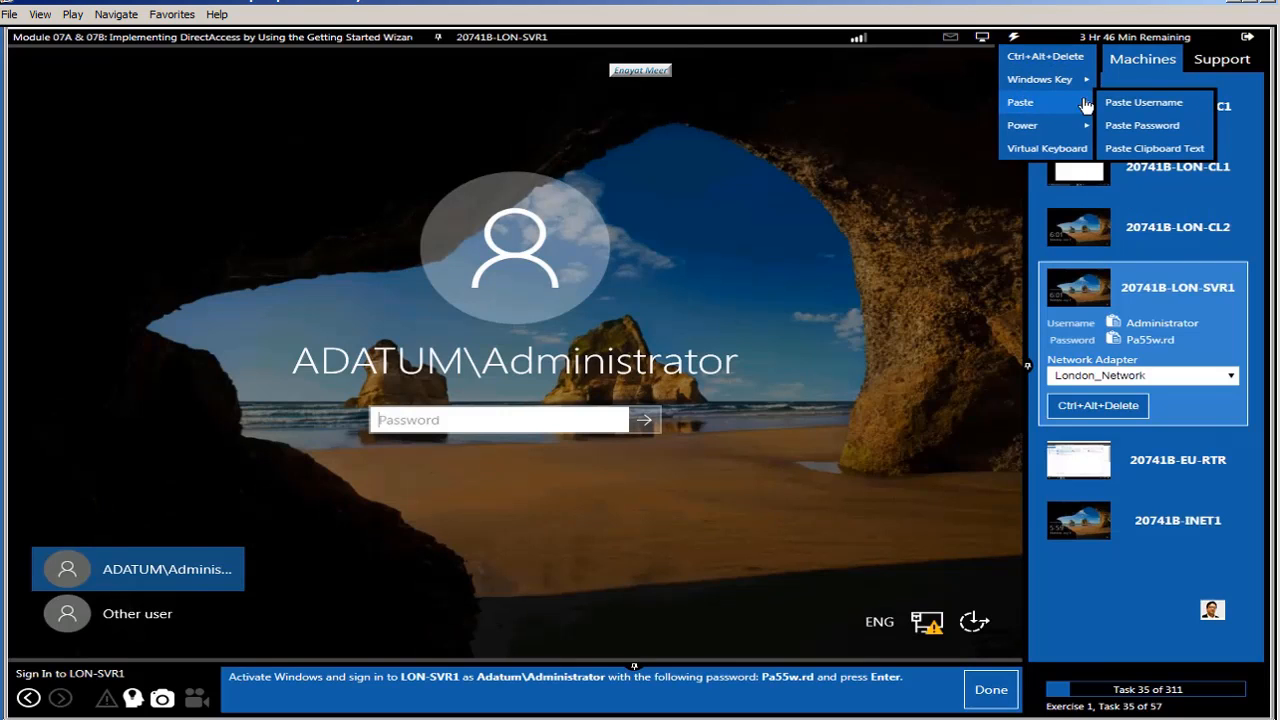
left_click(1140, 124)
left_click(645, 420)
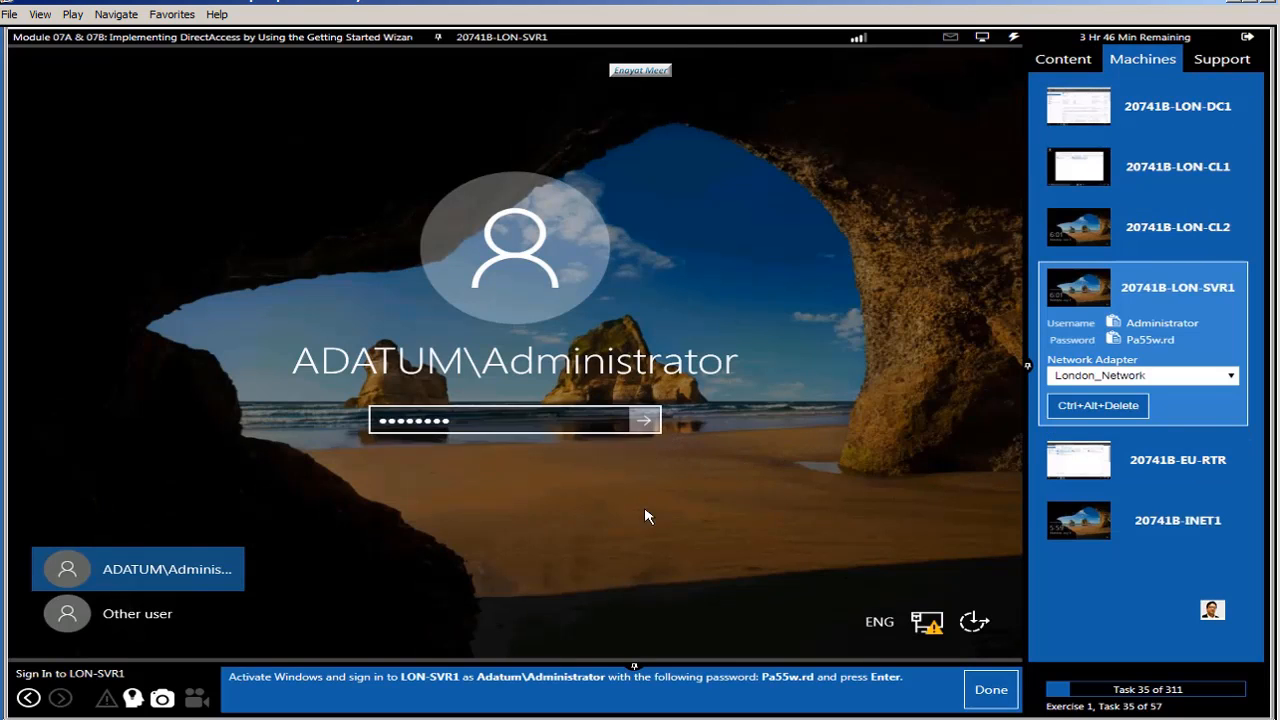
left_click(1013, 682)
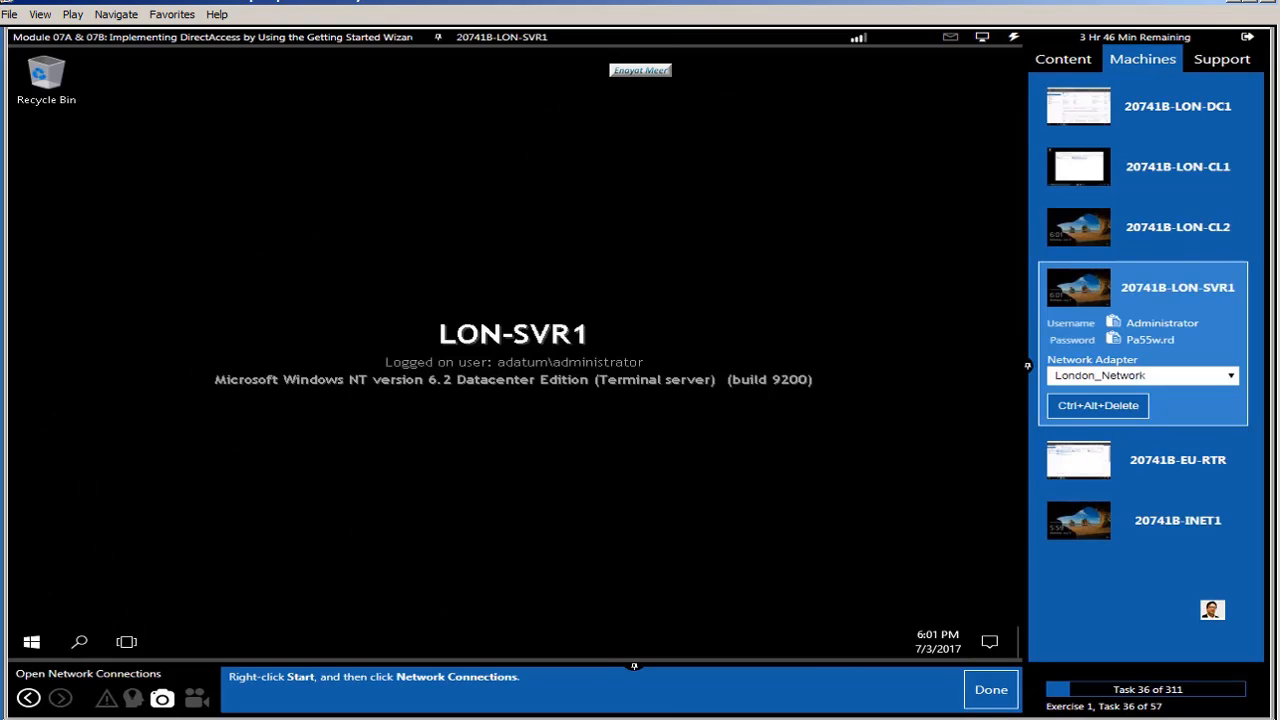
Step: Open LON-SVR1's London_Network IPv4 properties (172.16.0.11, gateway 172.16.0.1, DNS 172.16.0.10)
right_click(31, 643)
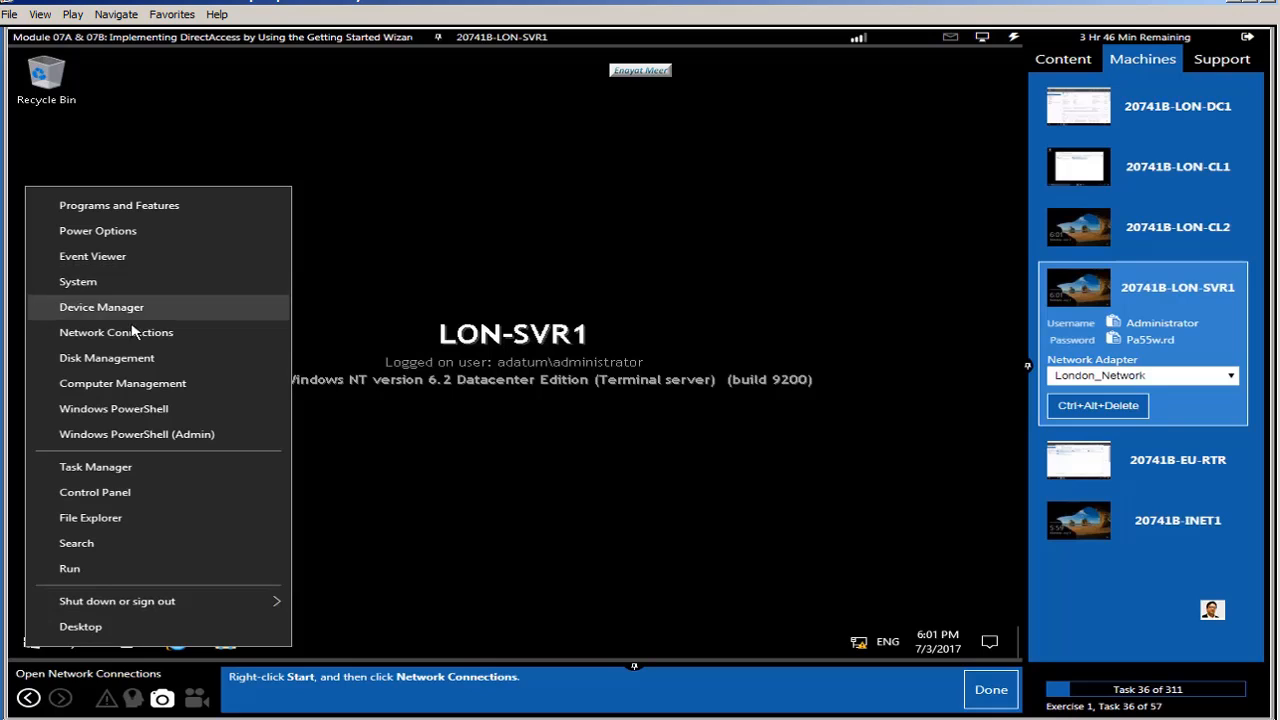
left_click(145, 336)
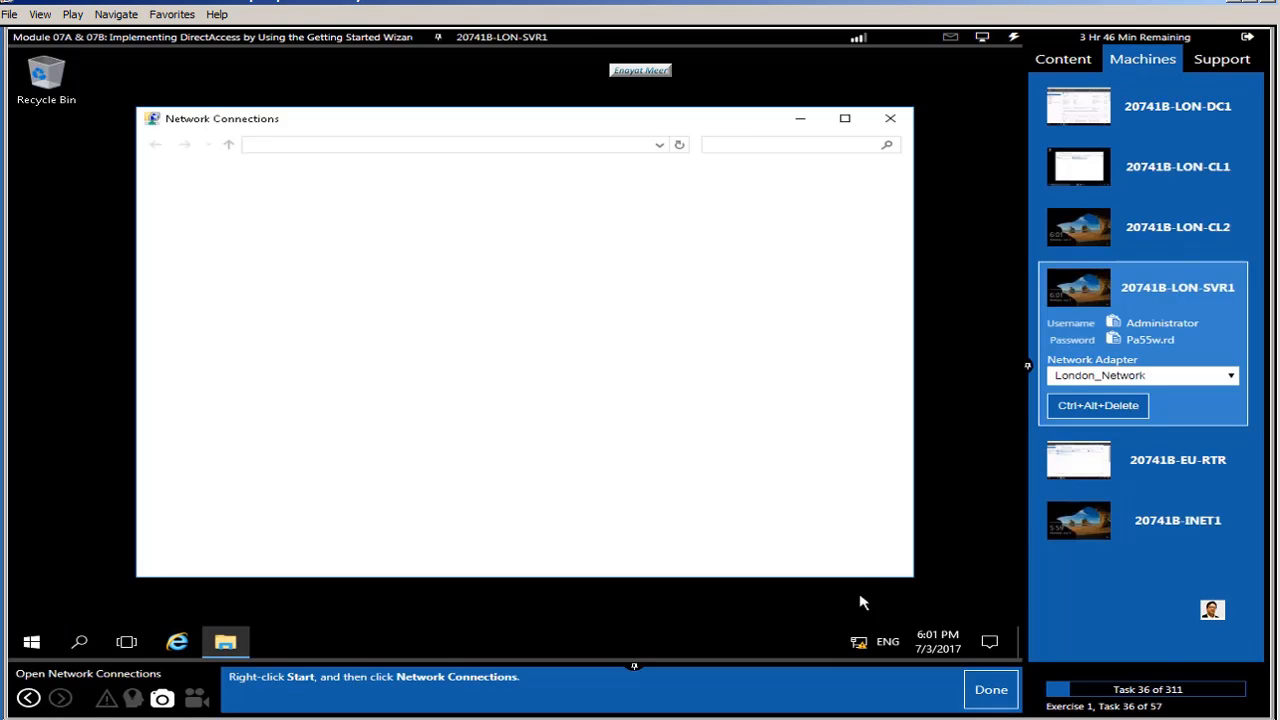
left_click(977, 702)
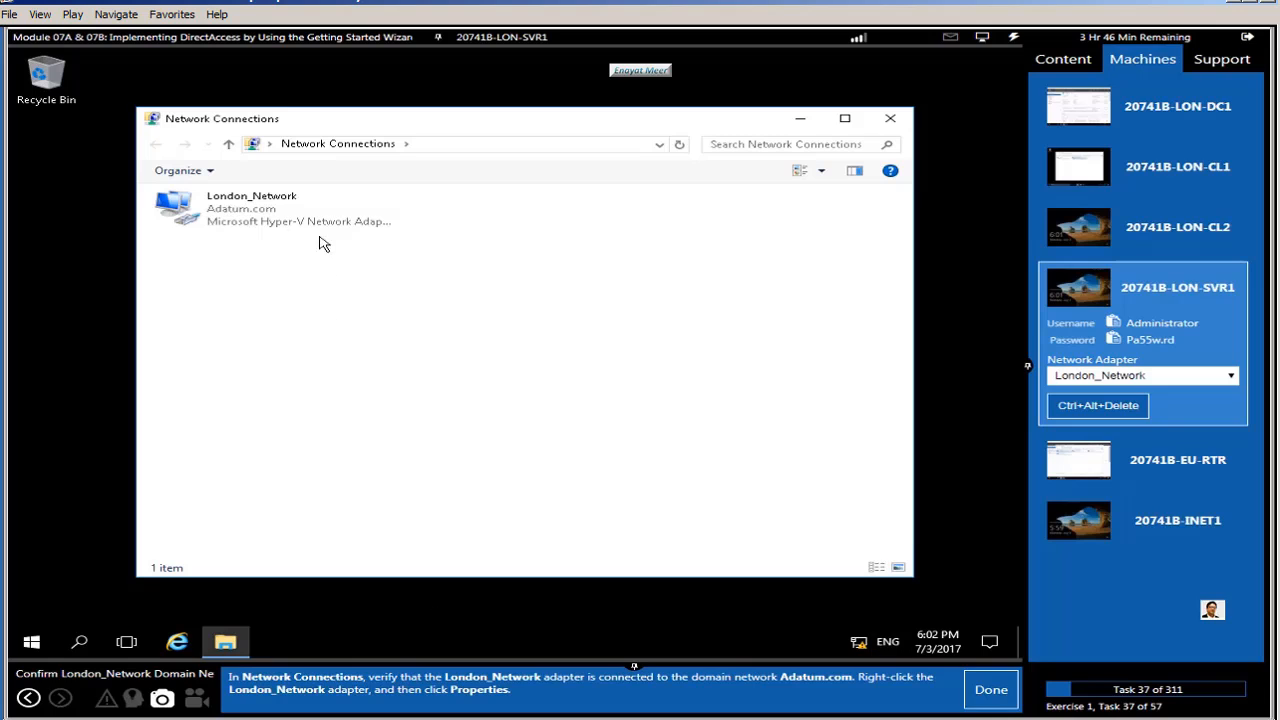
right_click(256, 213)
left_click(316, 365)
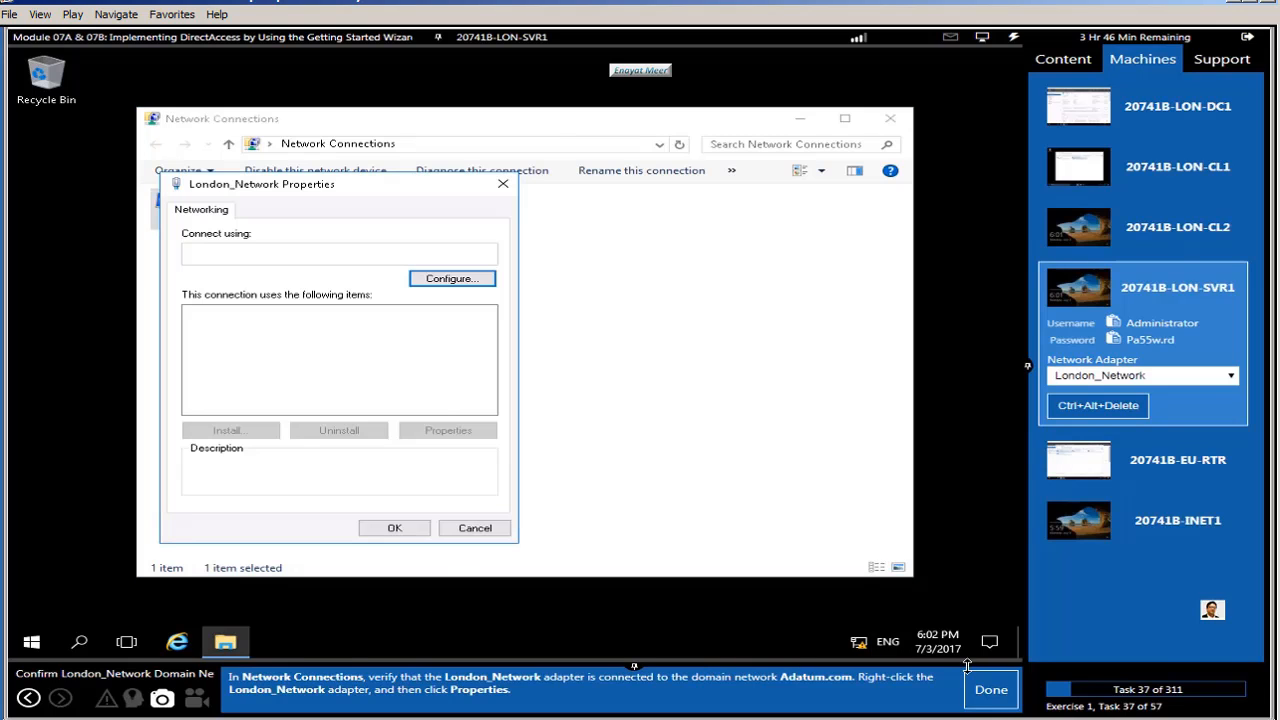
left_click(990, 690)
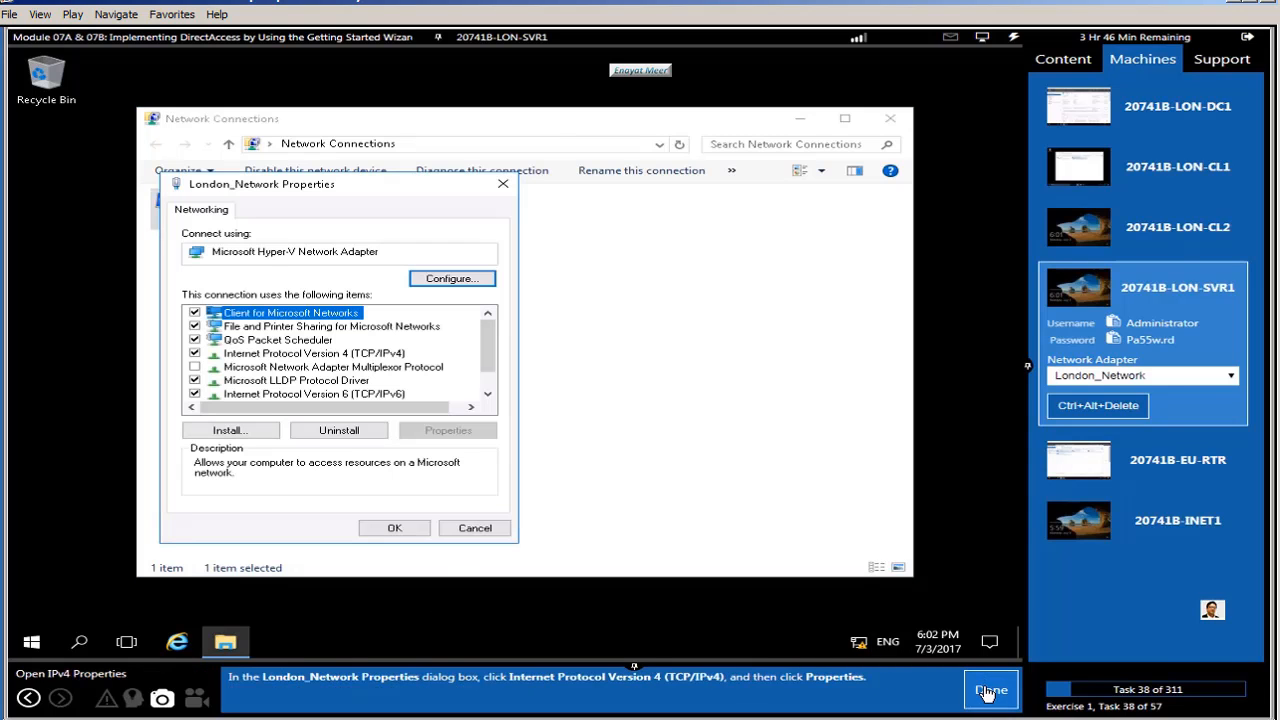
left_click(375, 354)
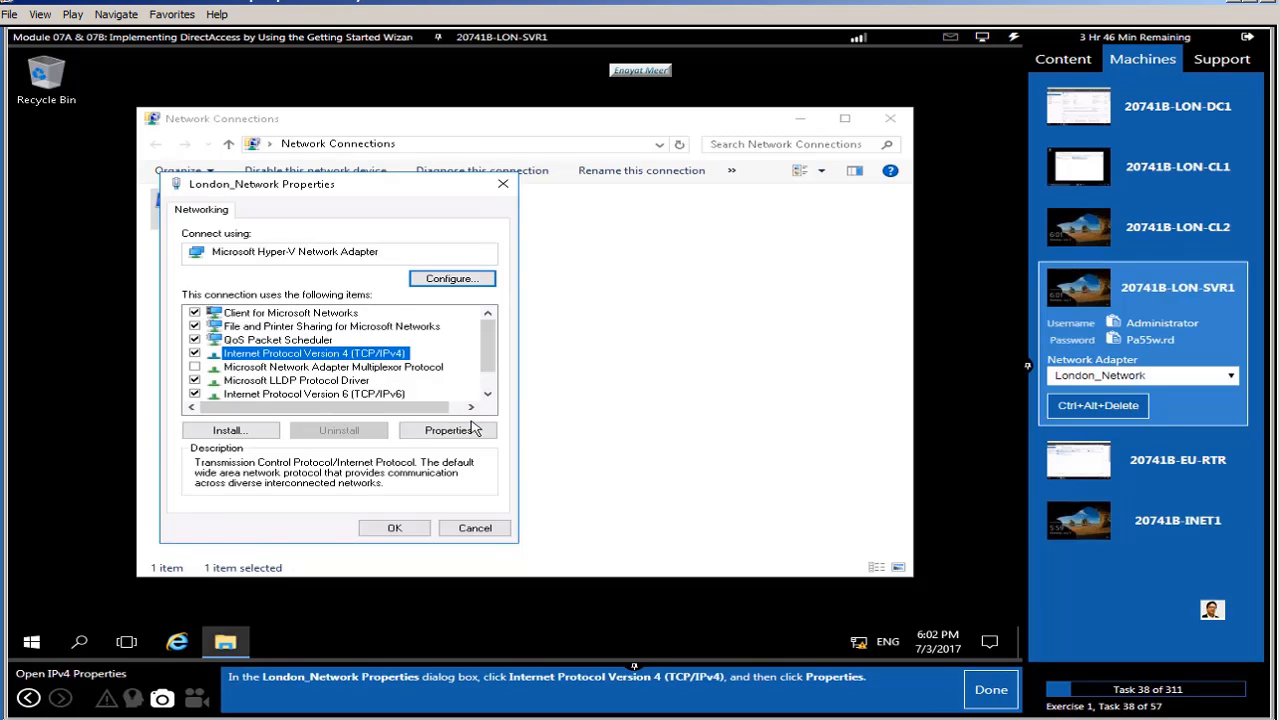
left_click(474, 428)
left_click(991, 690)
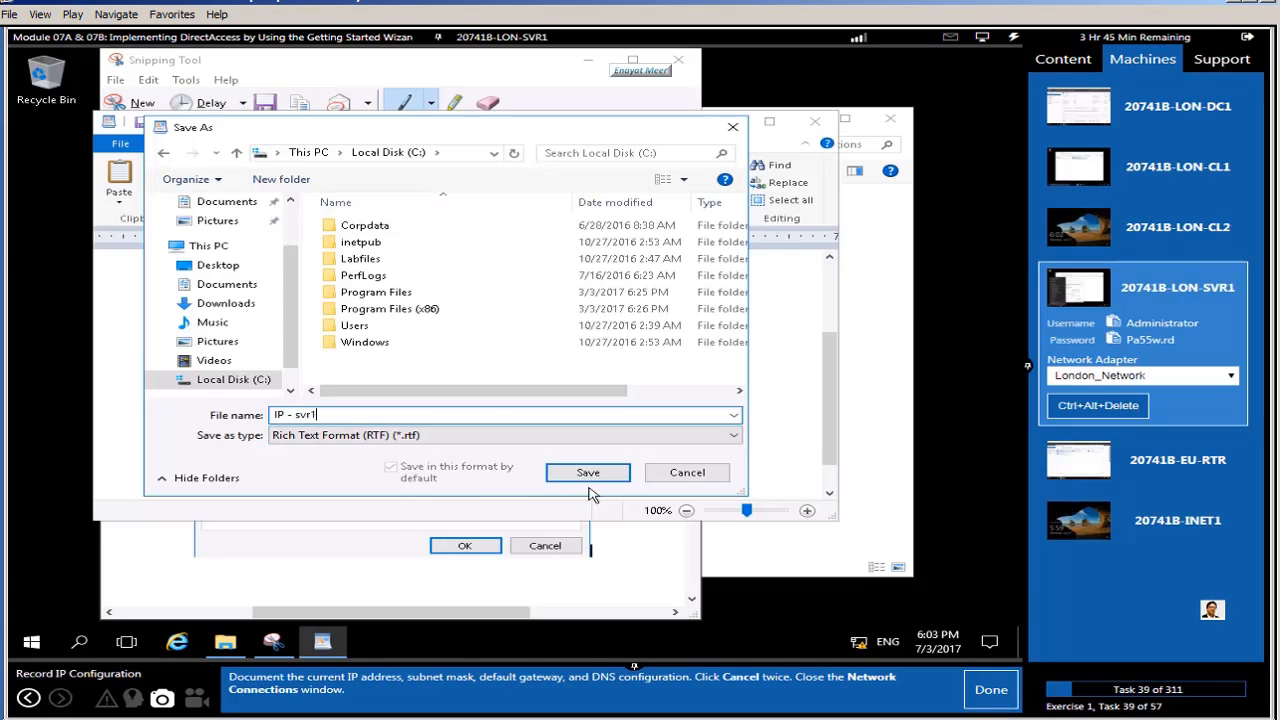
Step: Save the IP record as IP - svr1.rtf, discard the snip, and cancel both adapter dialogs
left_click(595, 477)
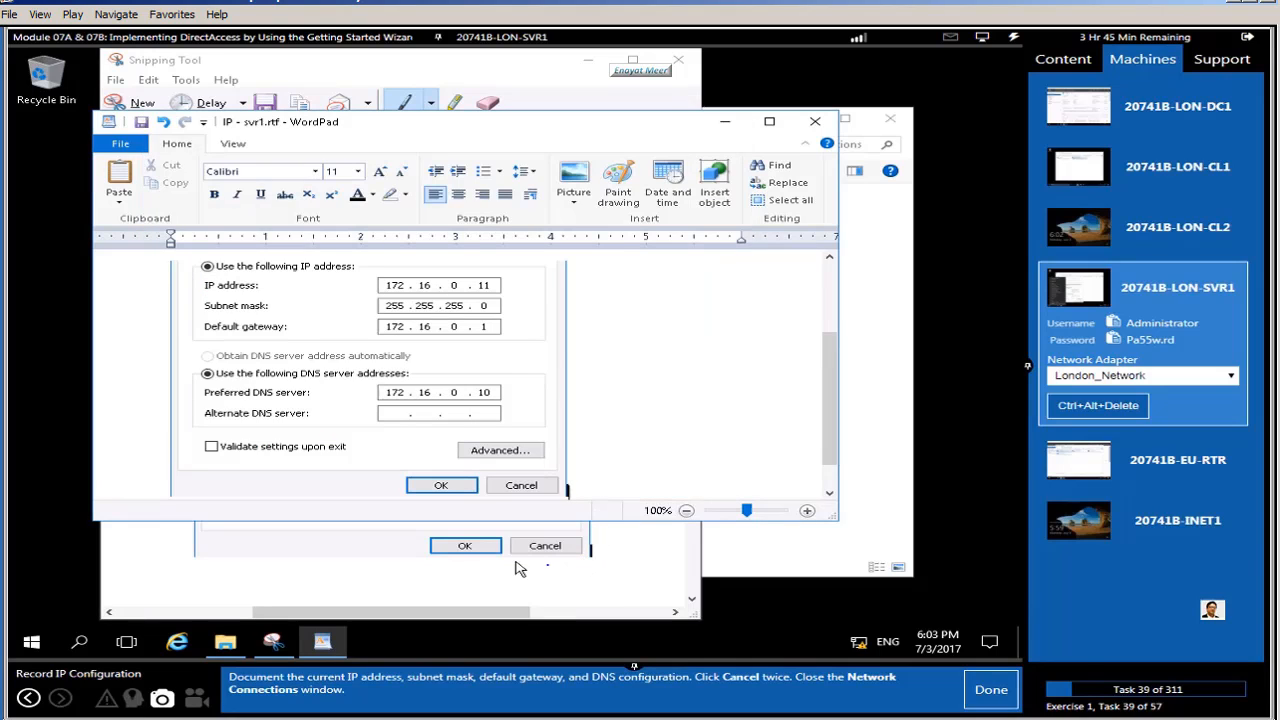
left_click(815, 121)
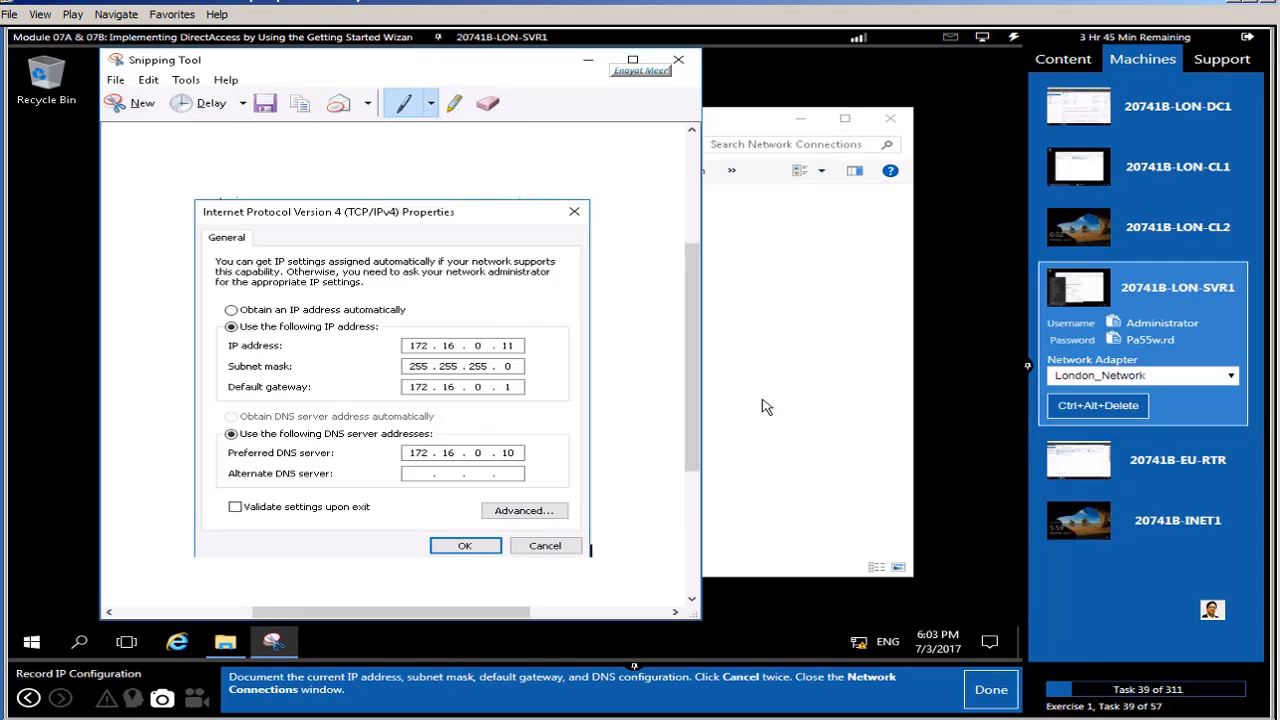
left_click(678, 60)
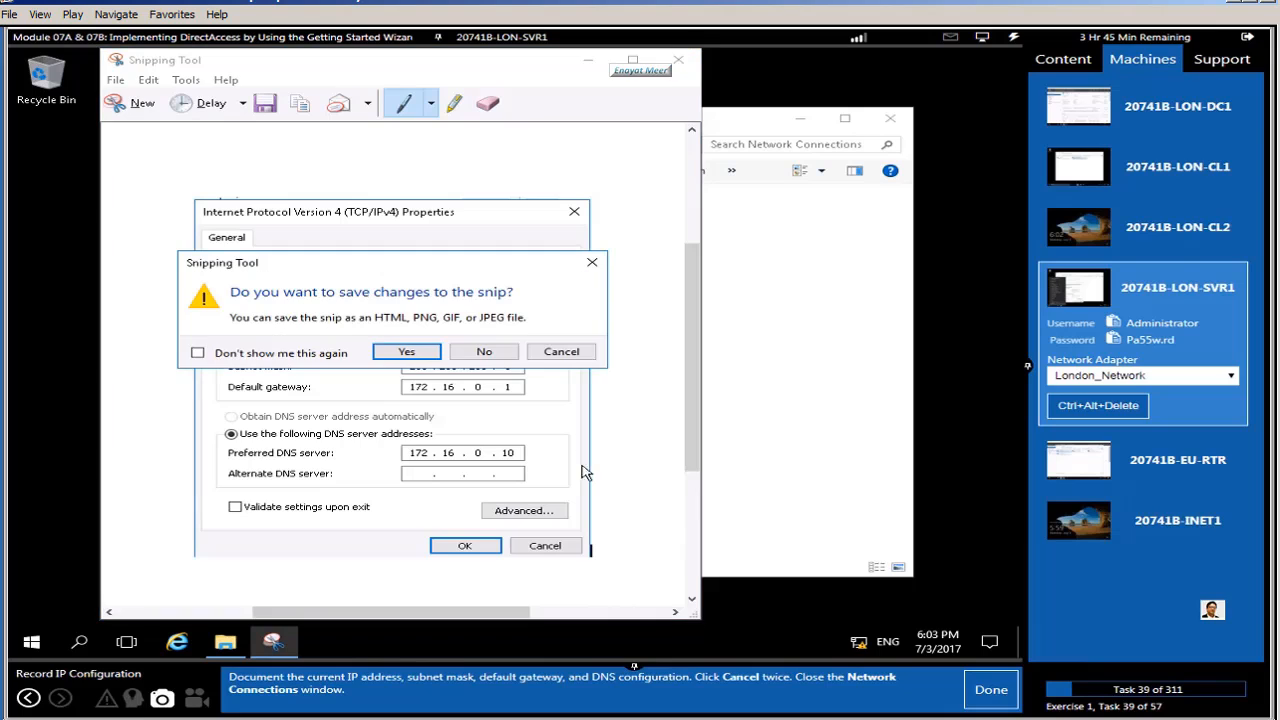
left_click(484, 352)
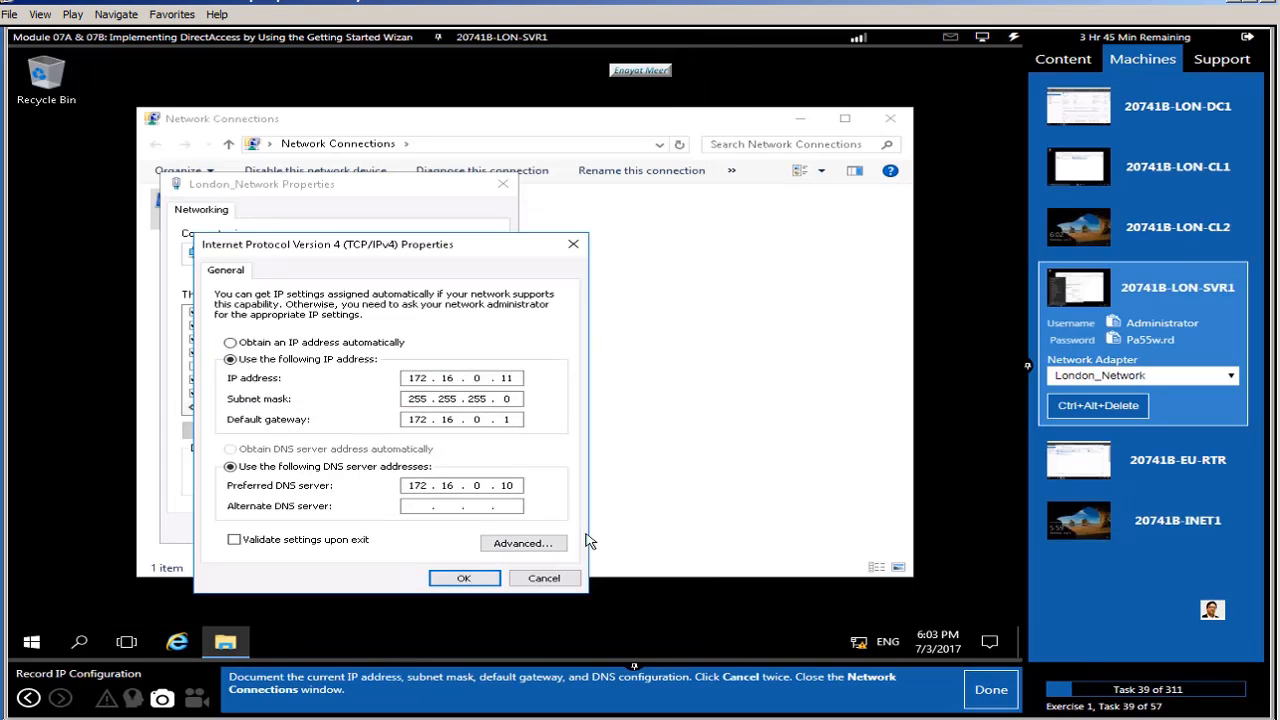
left_click(544, 579)
left_click(476, 529)
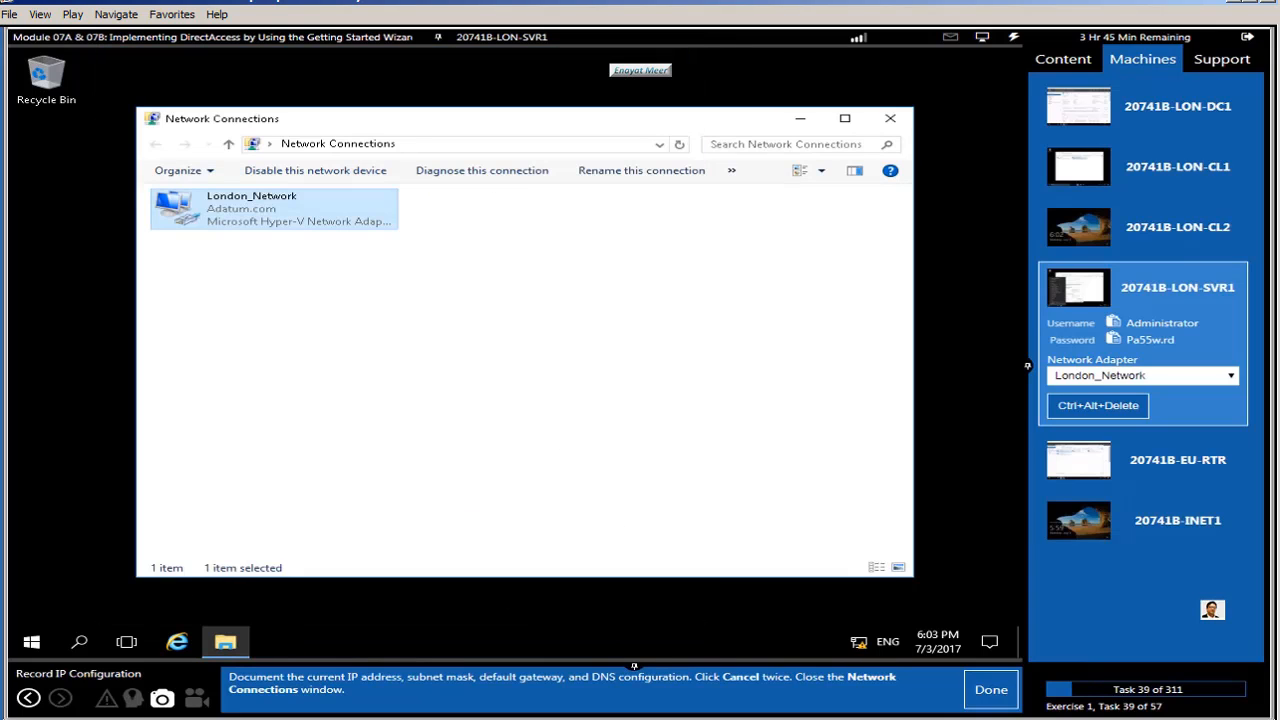
left_click(988, 695)
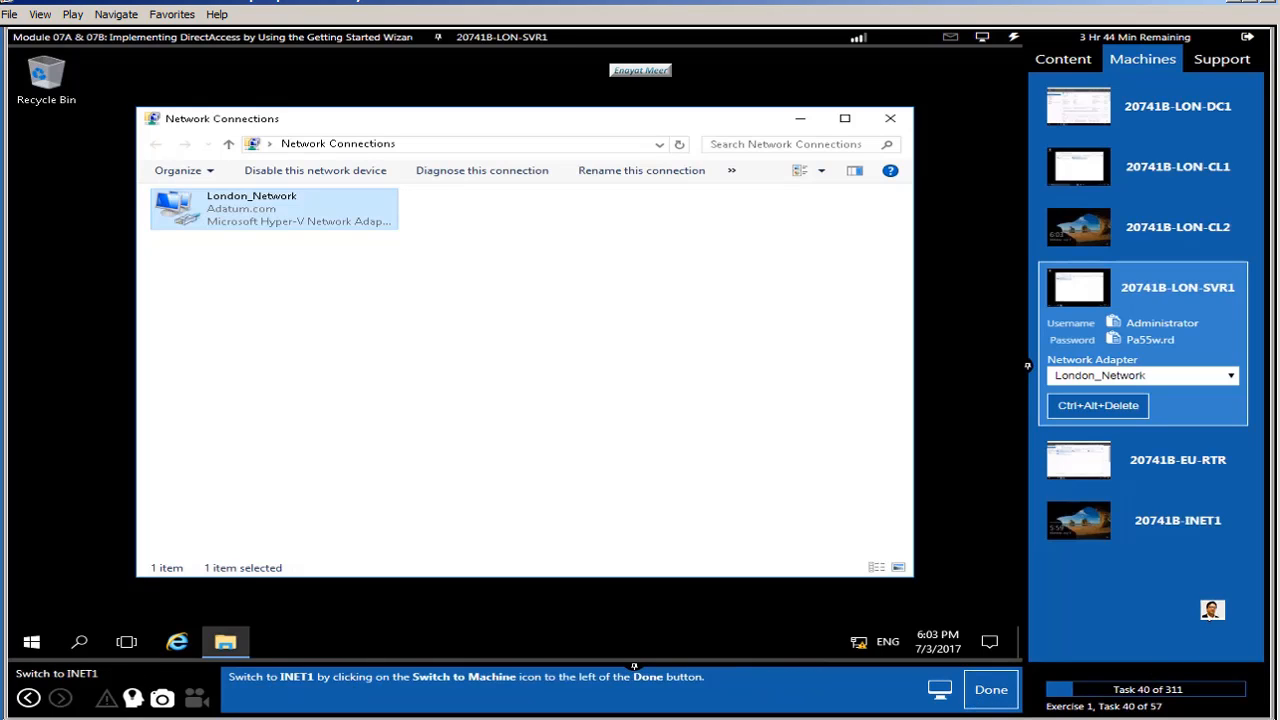
Step: Switch to the INET1 machine and bring up its sign-in screen with Ctrl+Alt+Delete
left_click(1178, 522)
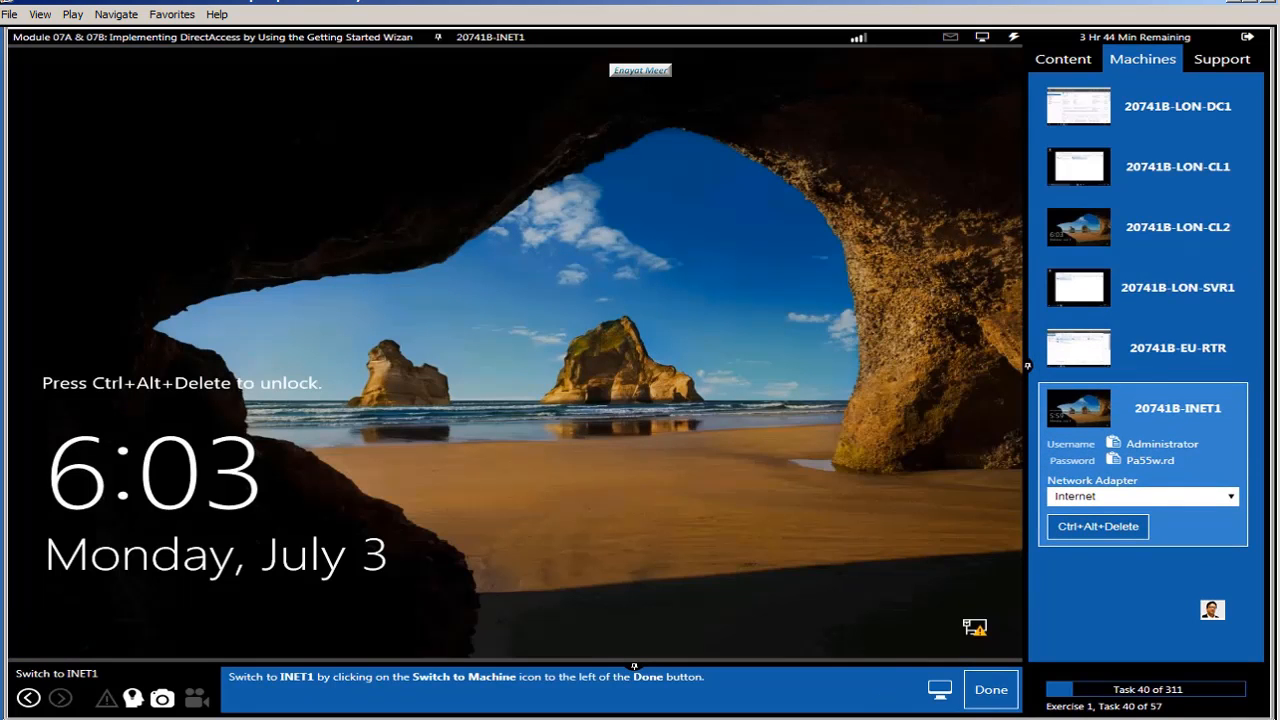
left_click(990, 694)
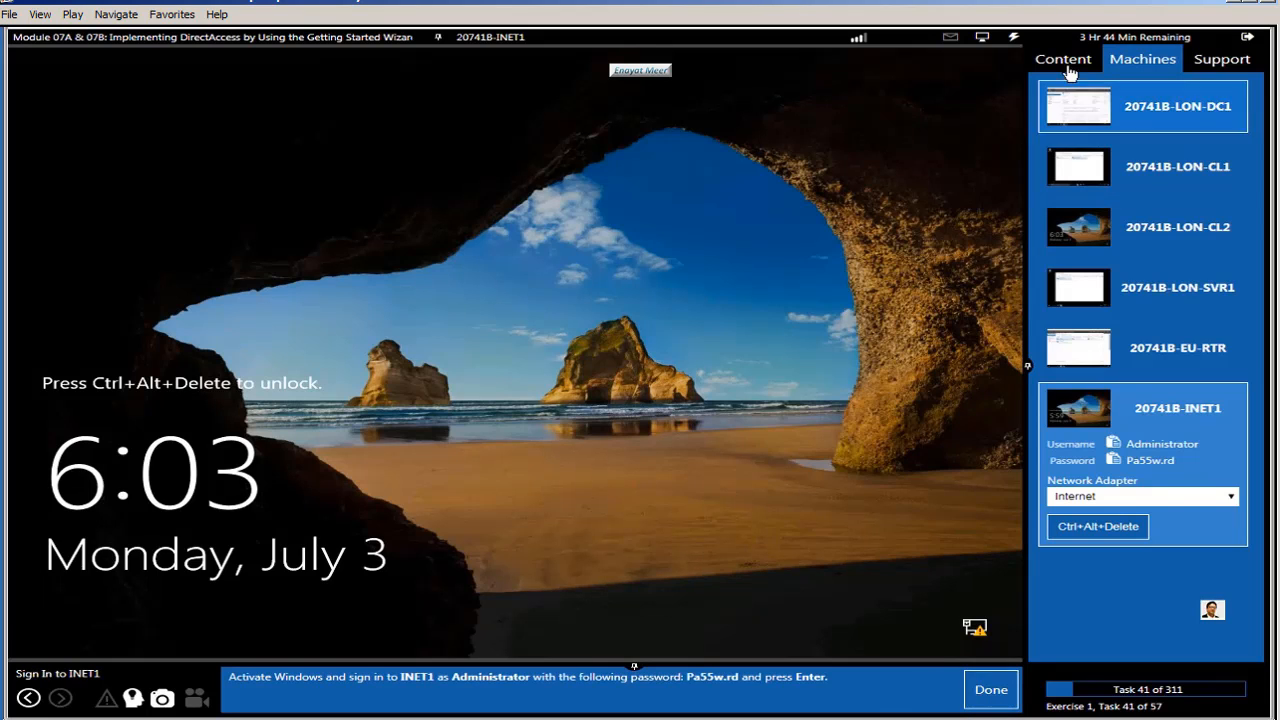
left_click(1012, 40)
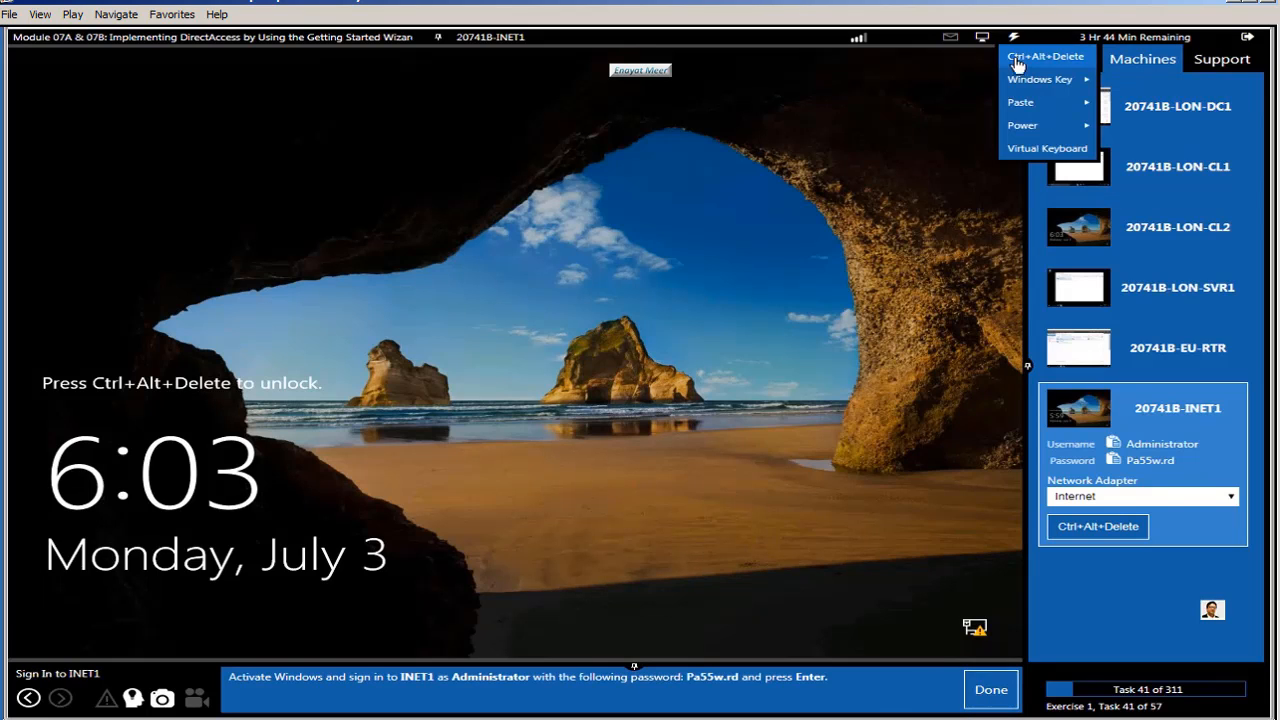
left_click(1055, 55)
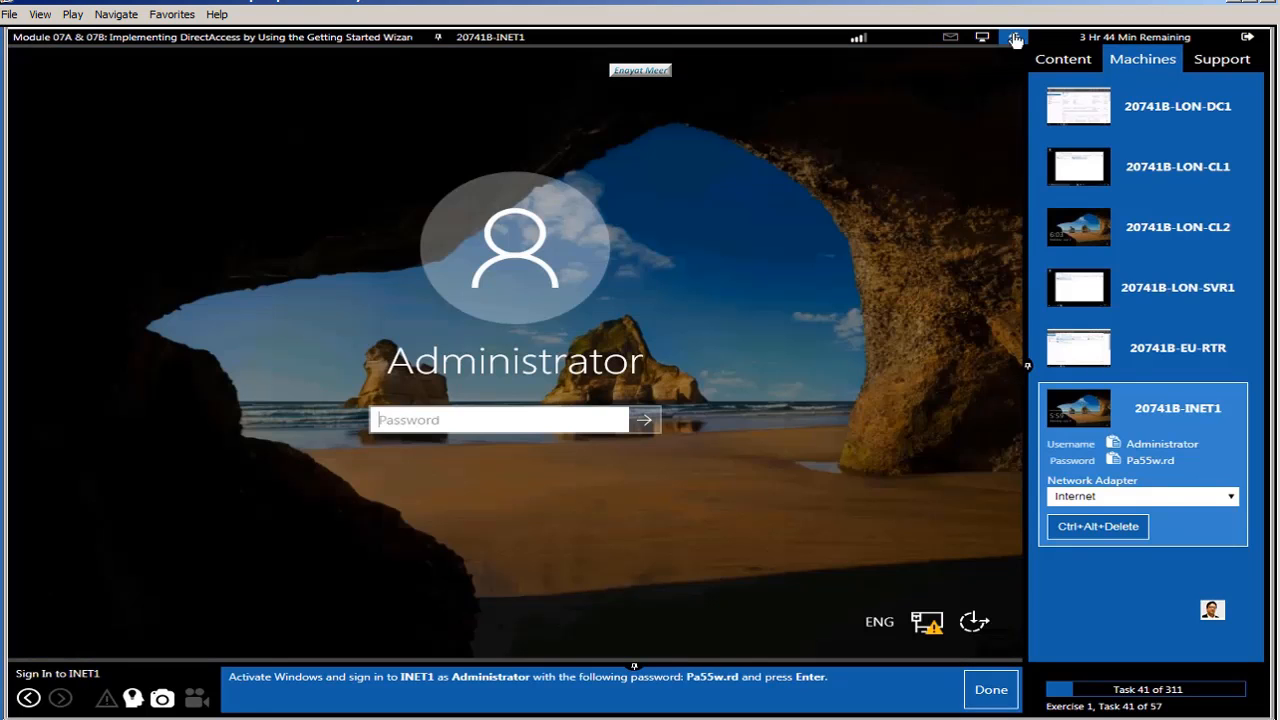
Step: Sign in to INET1 as Administrator with the pasted password and decline network discoverability
left_click(1015, 40)
mouse_move(1022, 100)
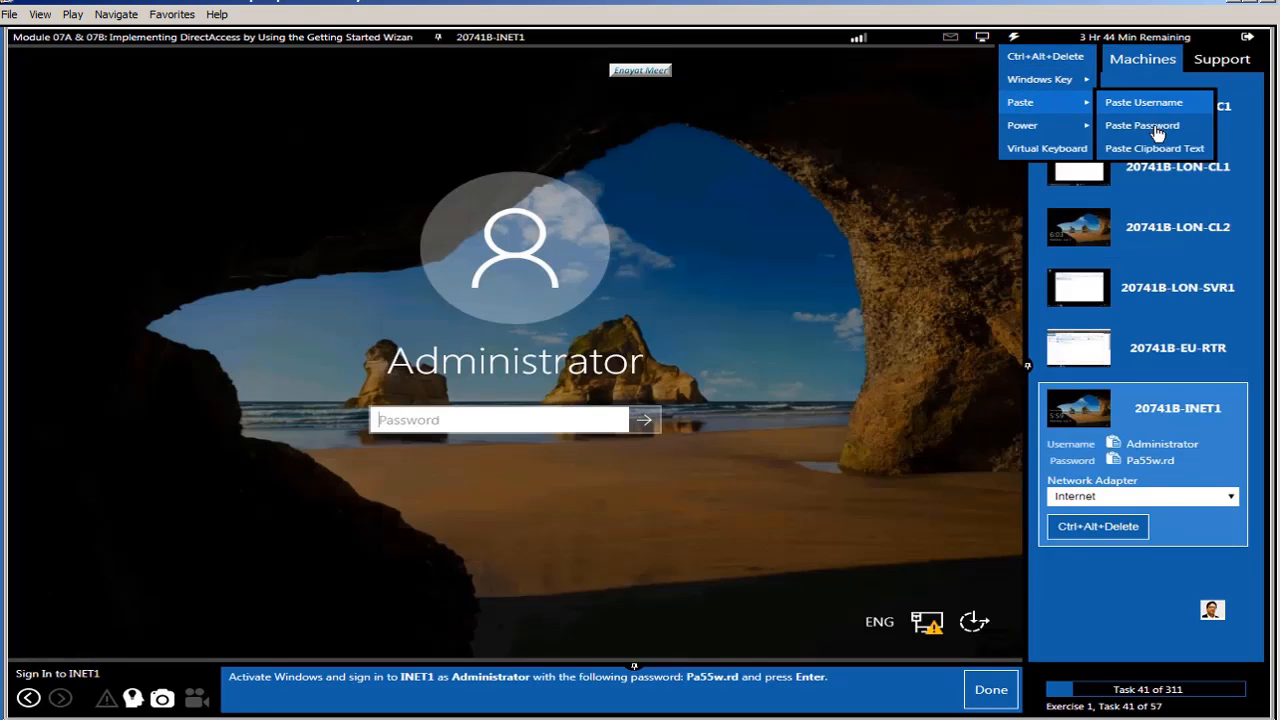
left_click(1142, 123)
left_click(642, 426)
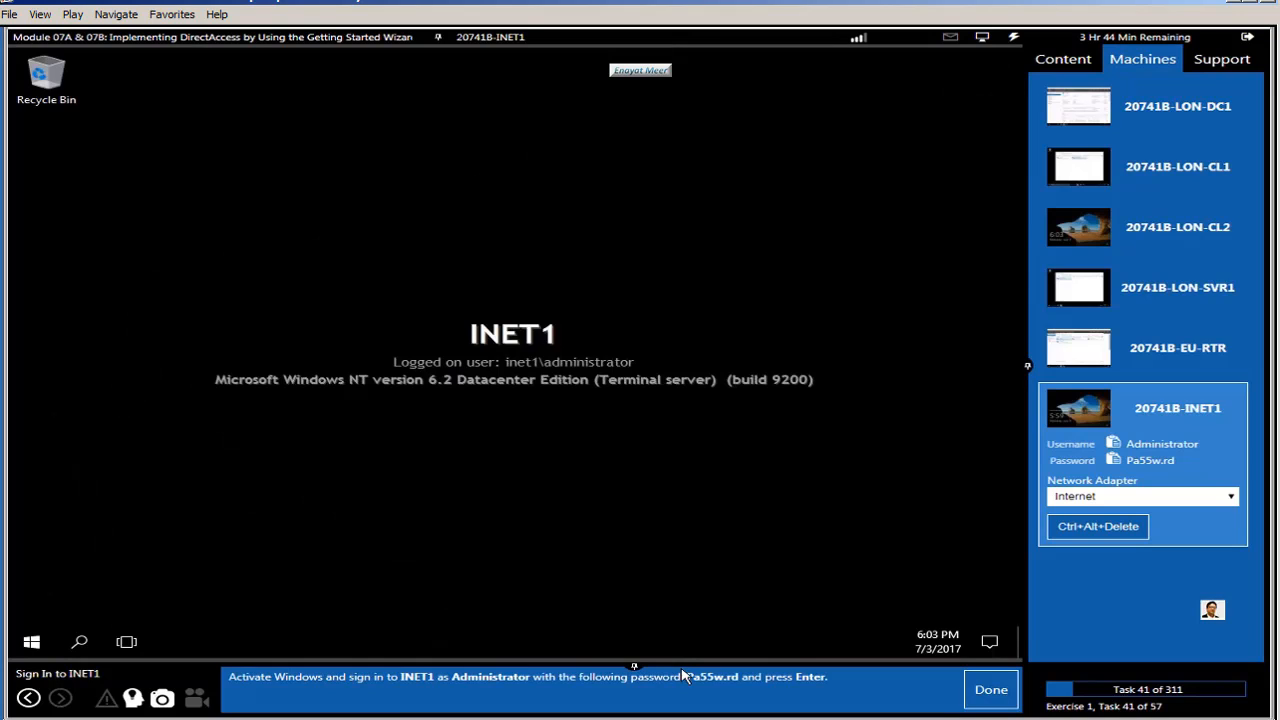
left_click(990, 692)
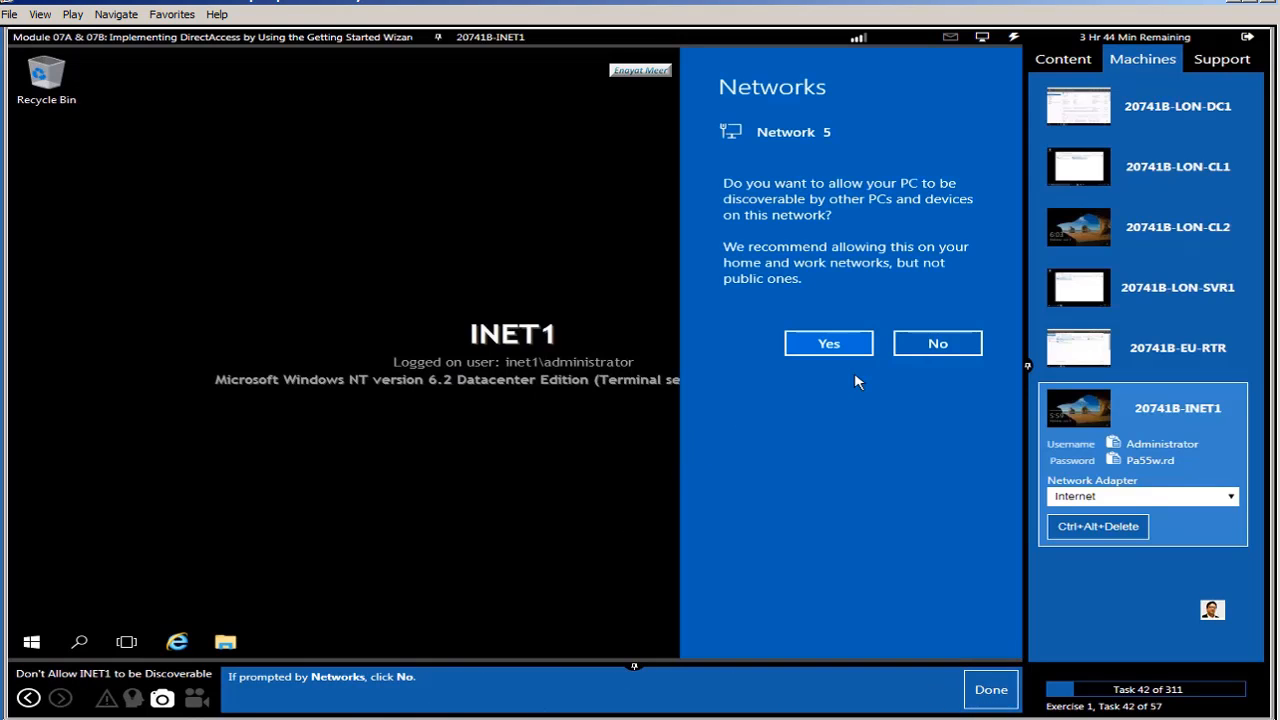
left_click(938, 344)
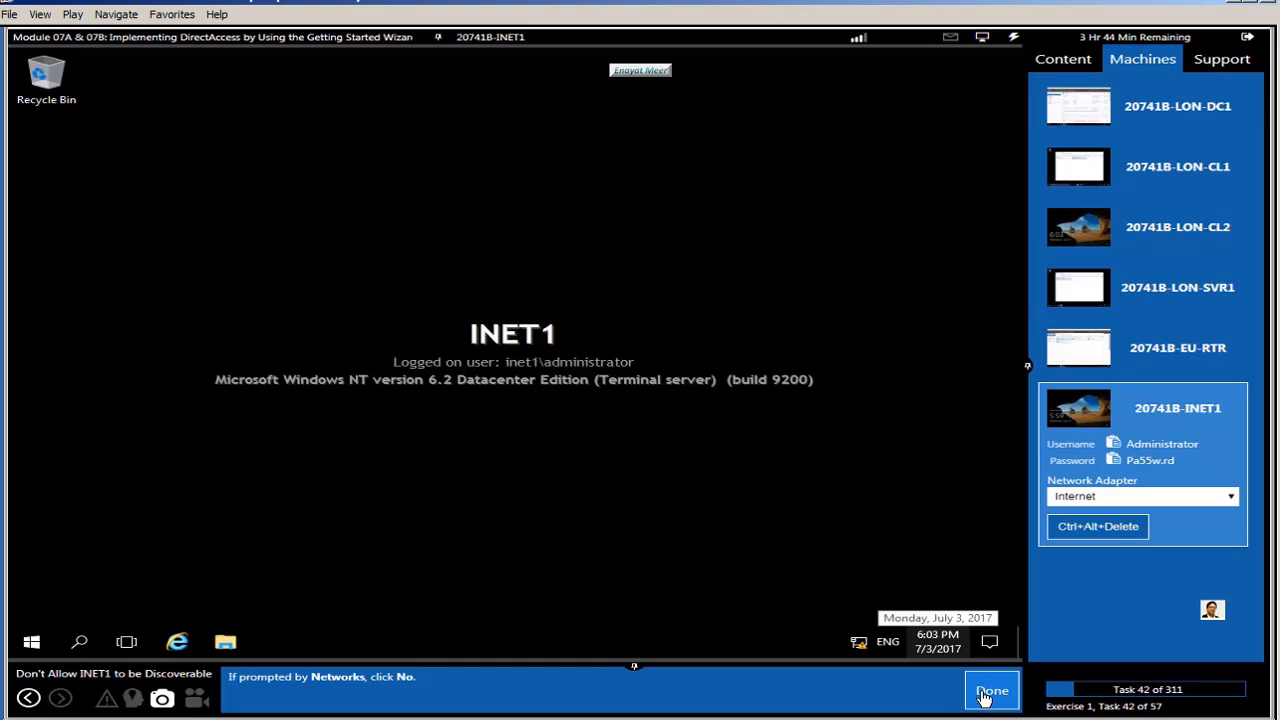
left_click(983, 697)
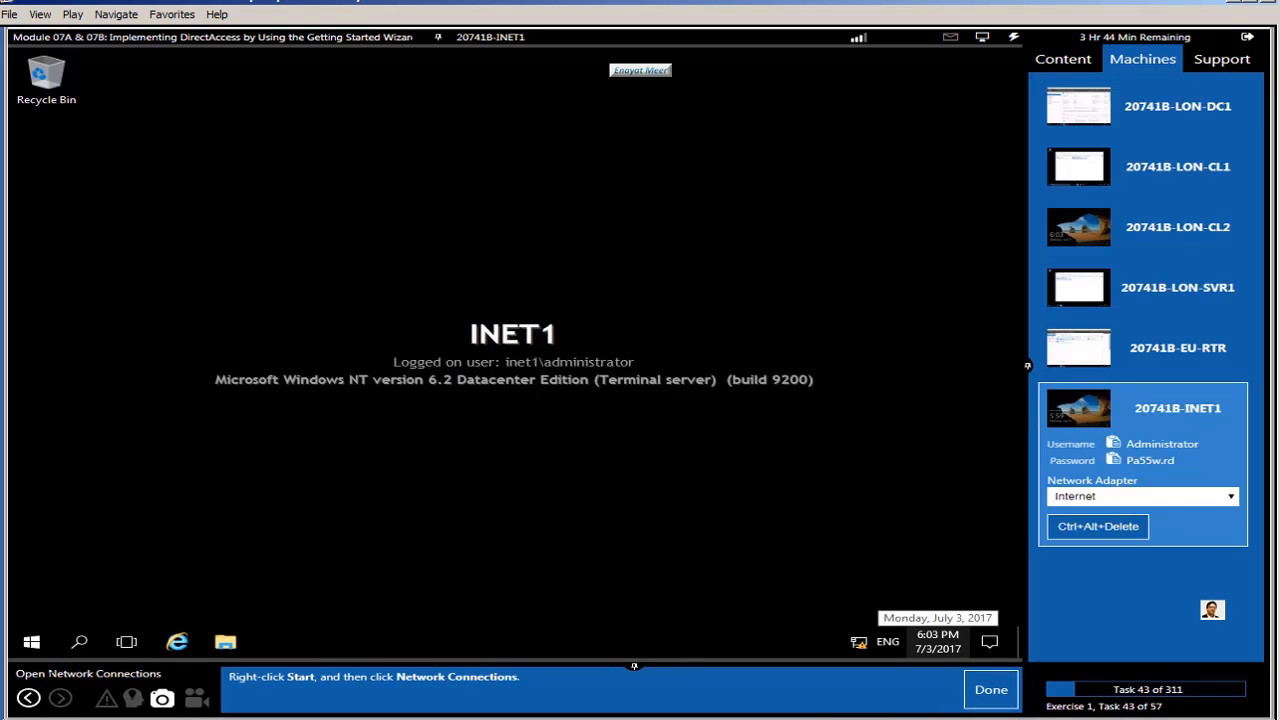
Step: Open Network Connections on INET1 and the Internet adapter's properties
right_click(33, 648)
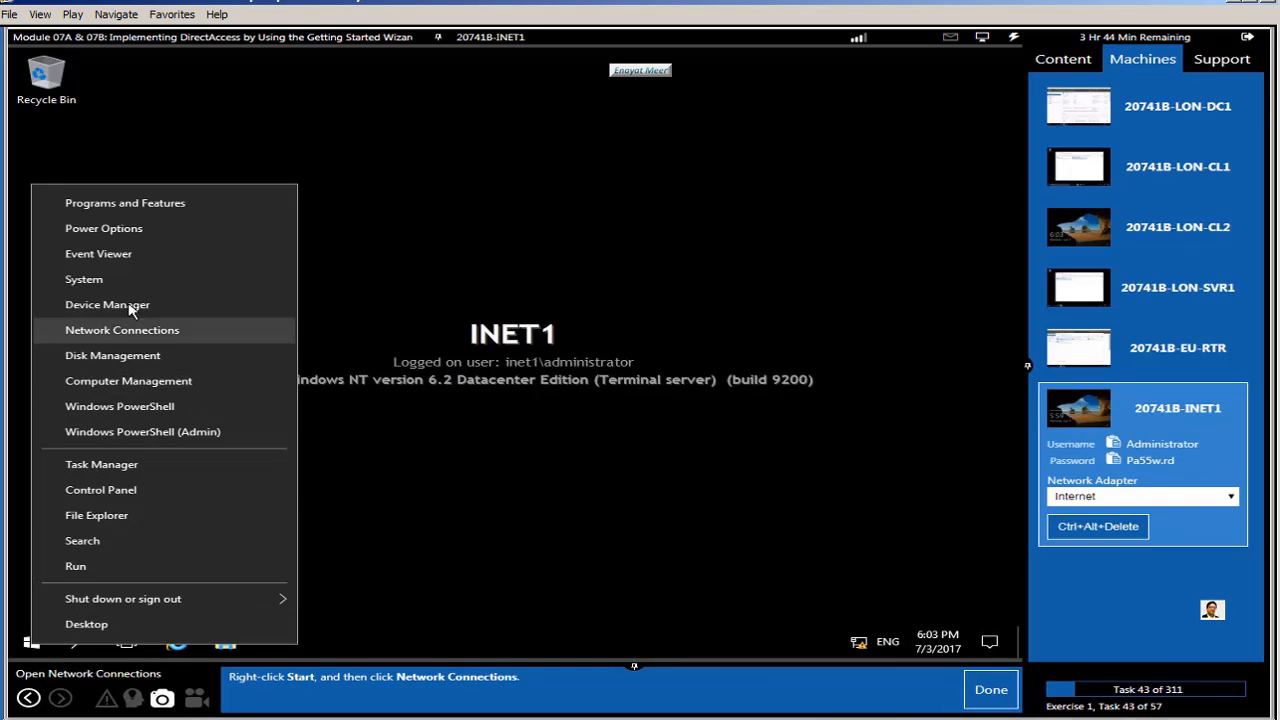
left_click(110, 336)
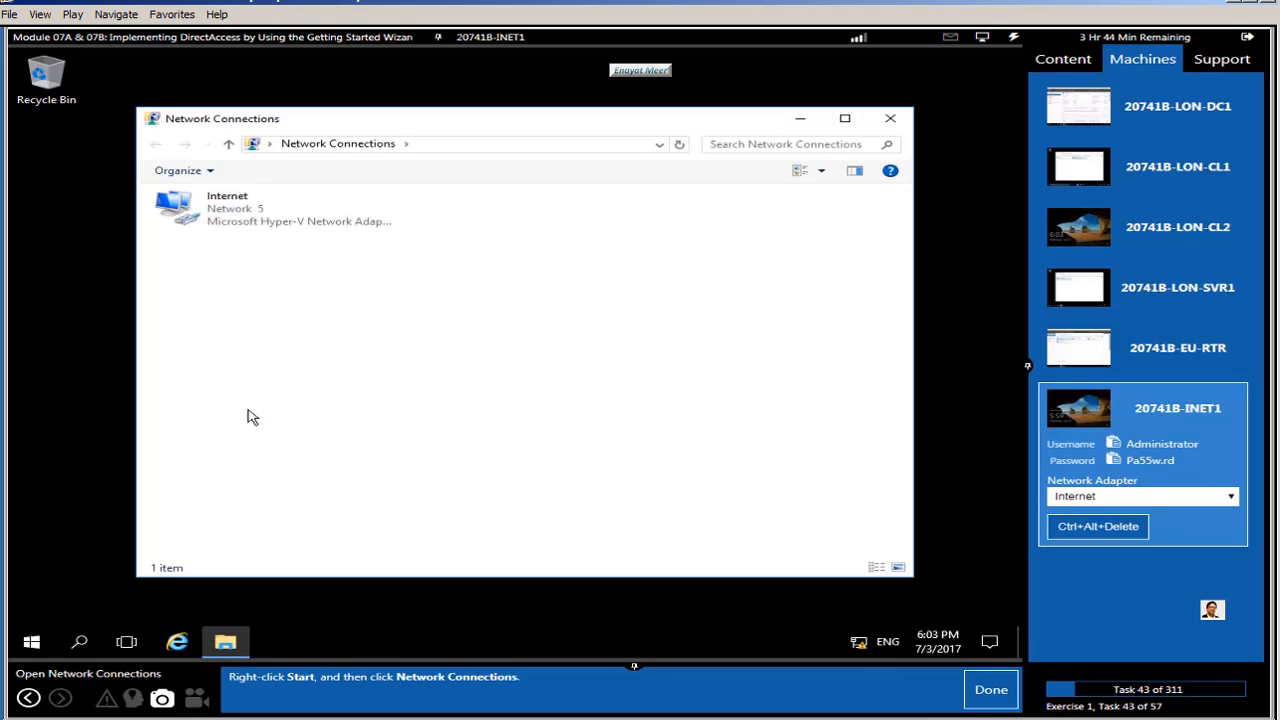
left_click(988, 690)
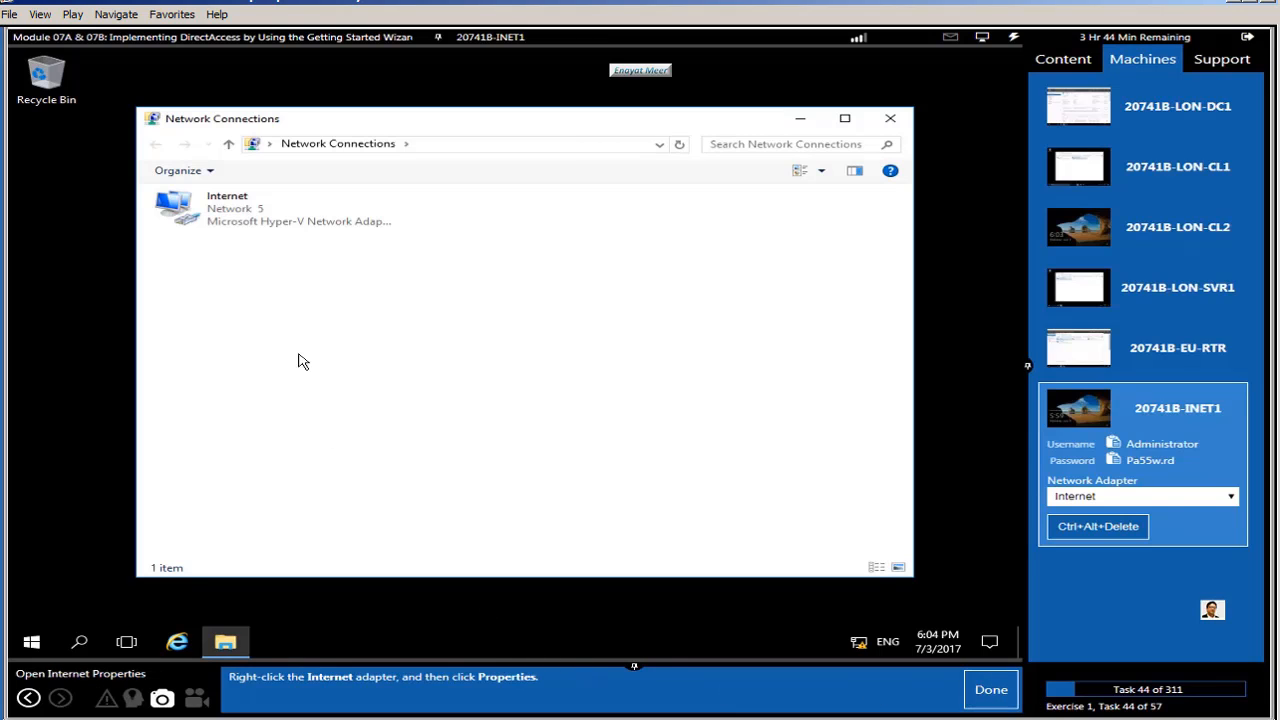
right_click(241, 209)
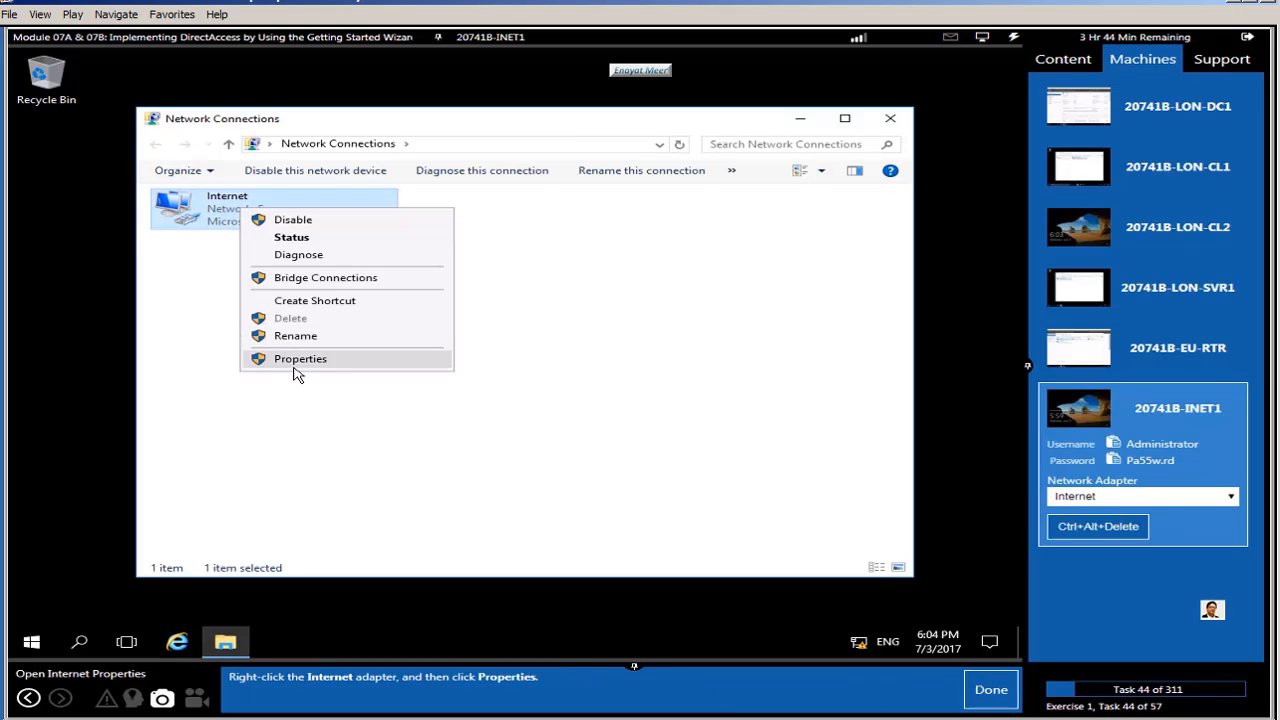
left_click(297, 359)
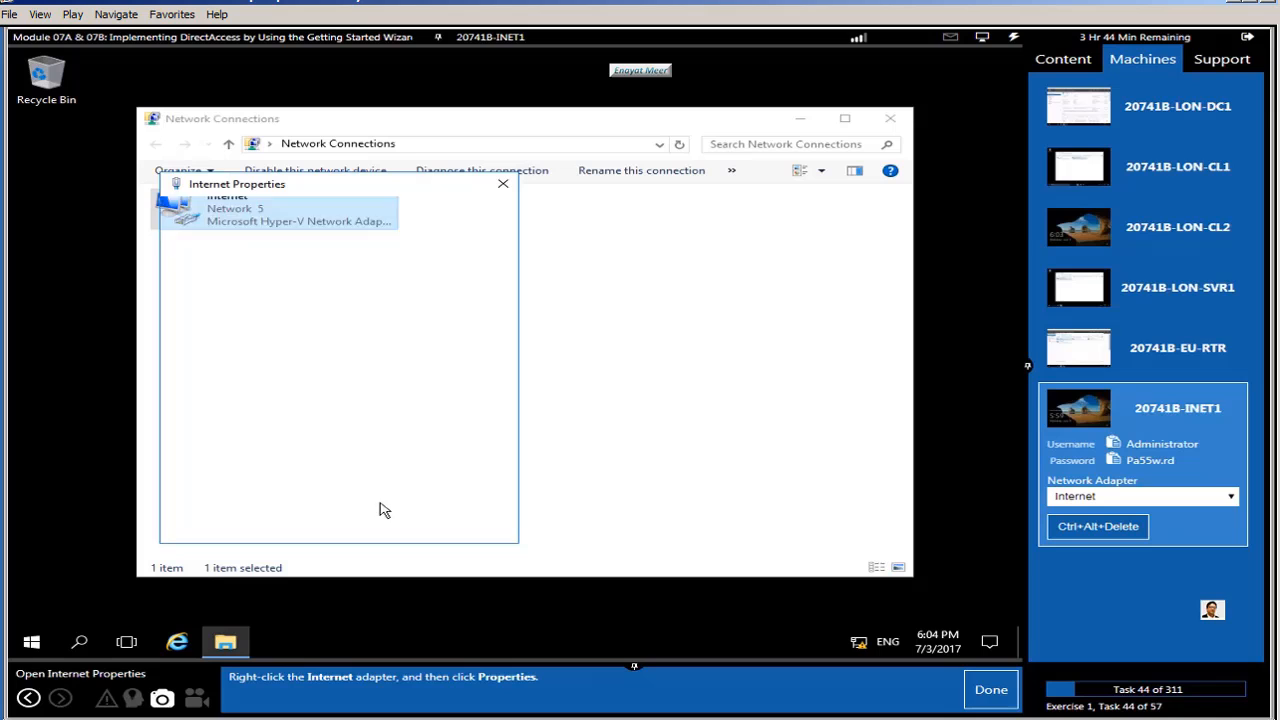
left_click(991, 690)
Step: Review the IPv4 settings (131.107.0.100, gateway 131.107.0.10) and close both dialogs unchanged
left_click(369, 358)
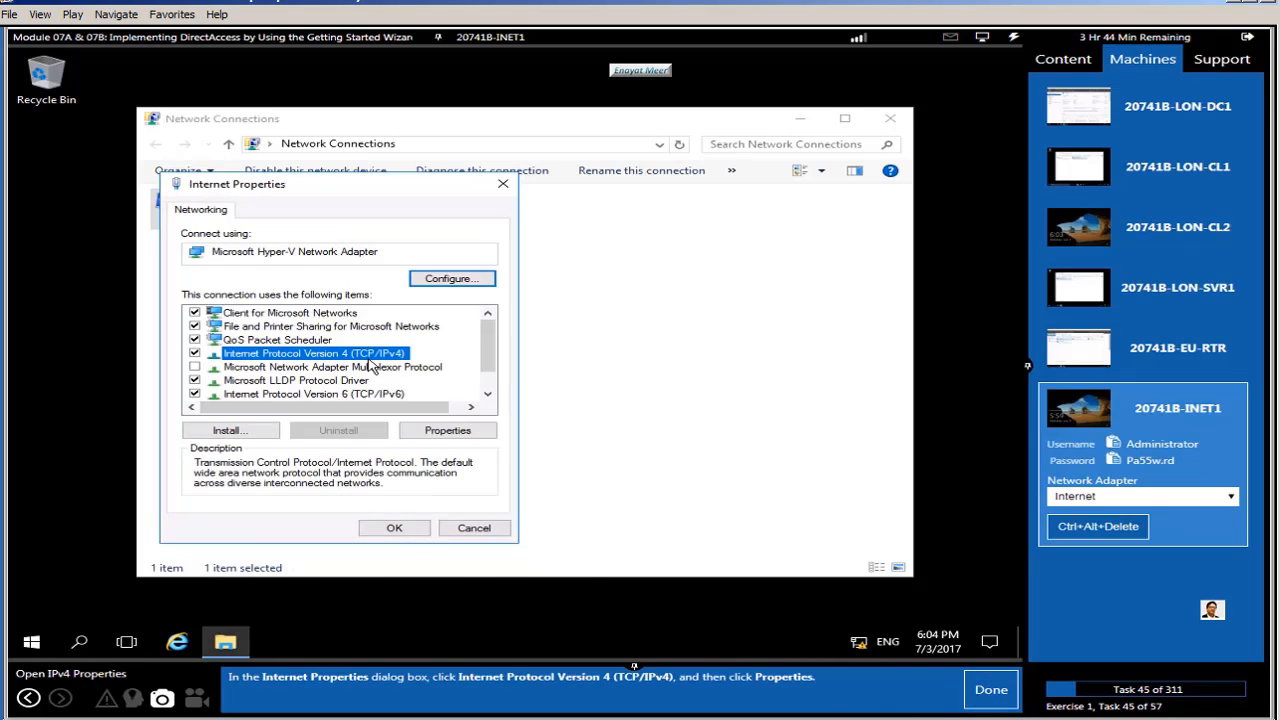
left_click(446, 431)
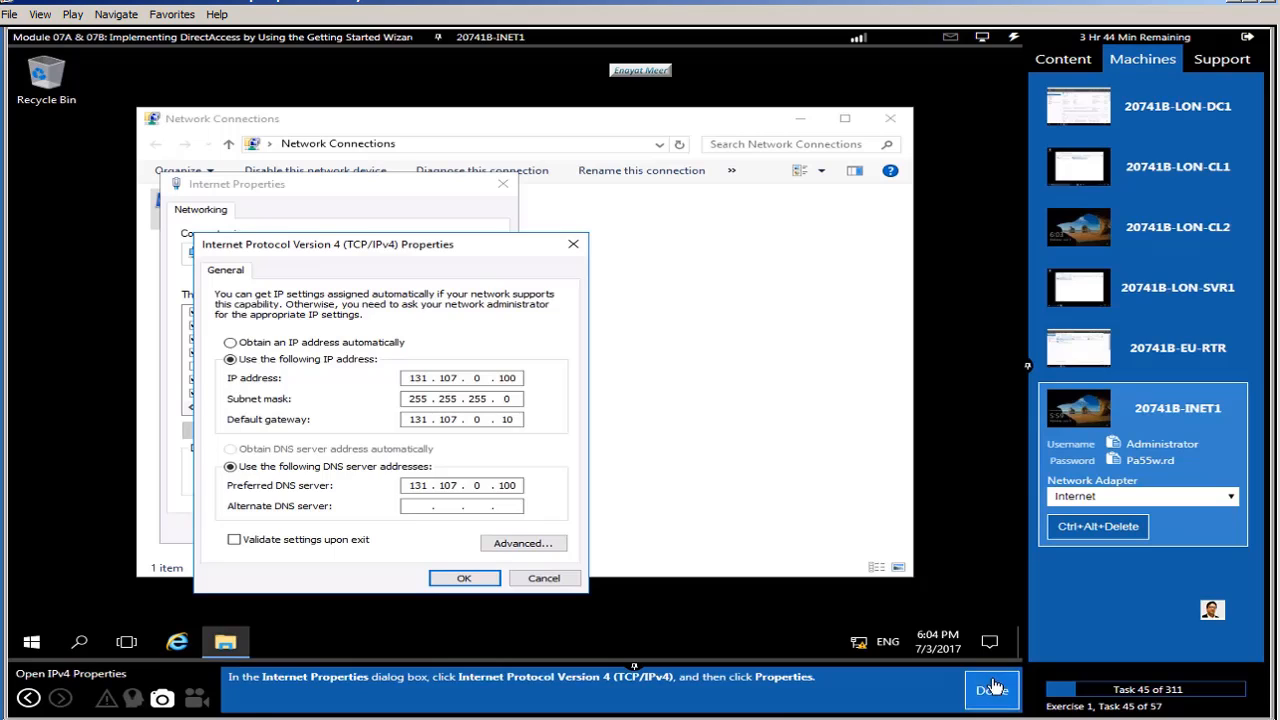
left_click(991, 689)
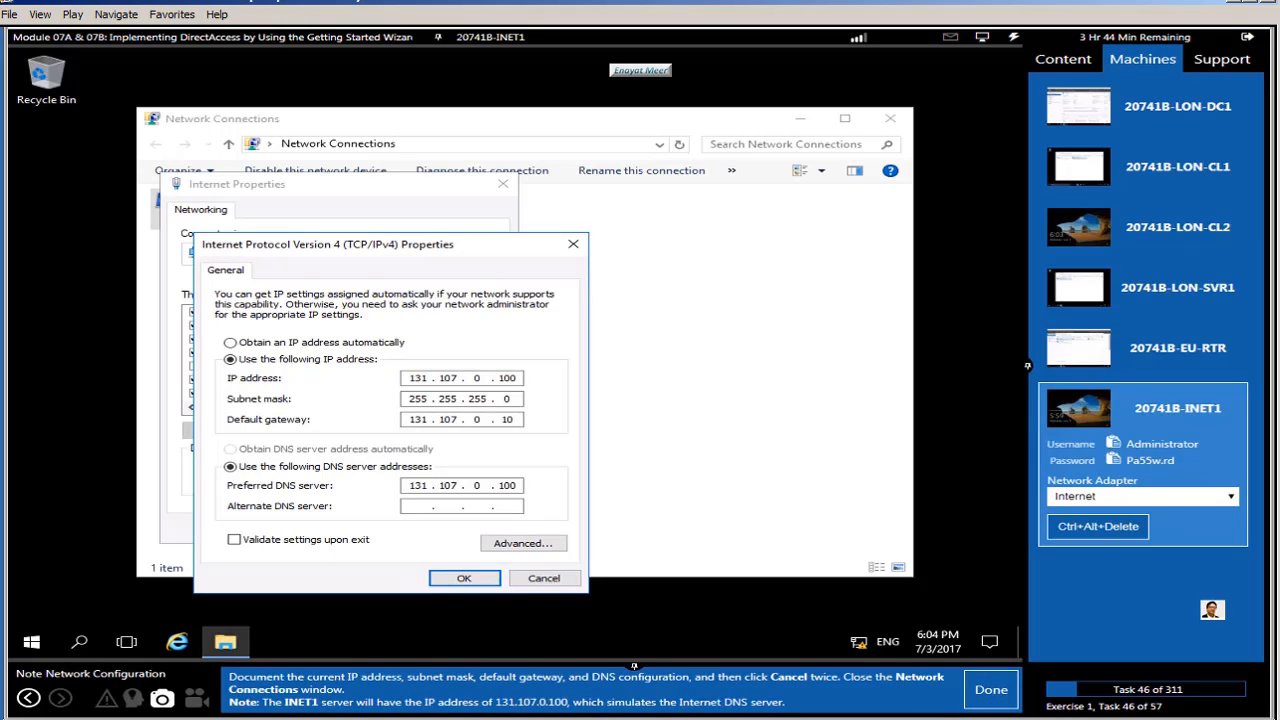
left_click(541, 584)
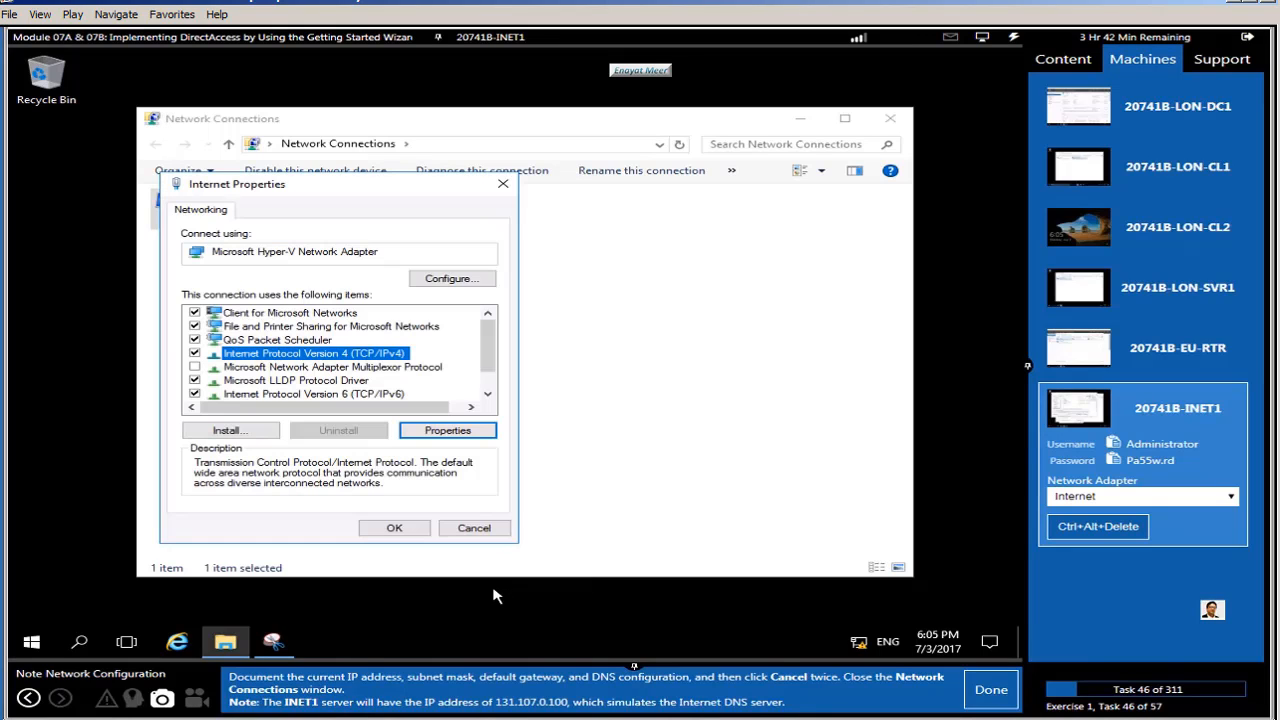
left_click(484, 532)
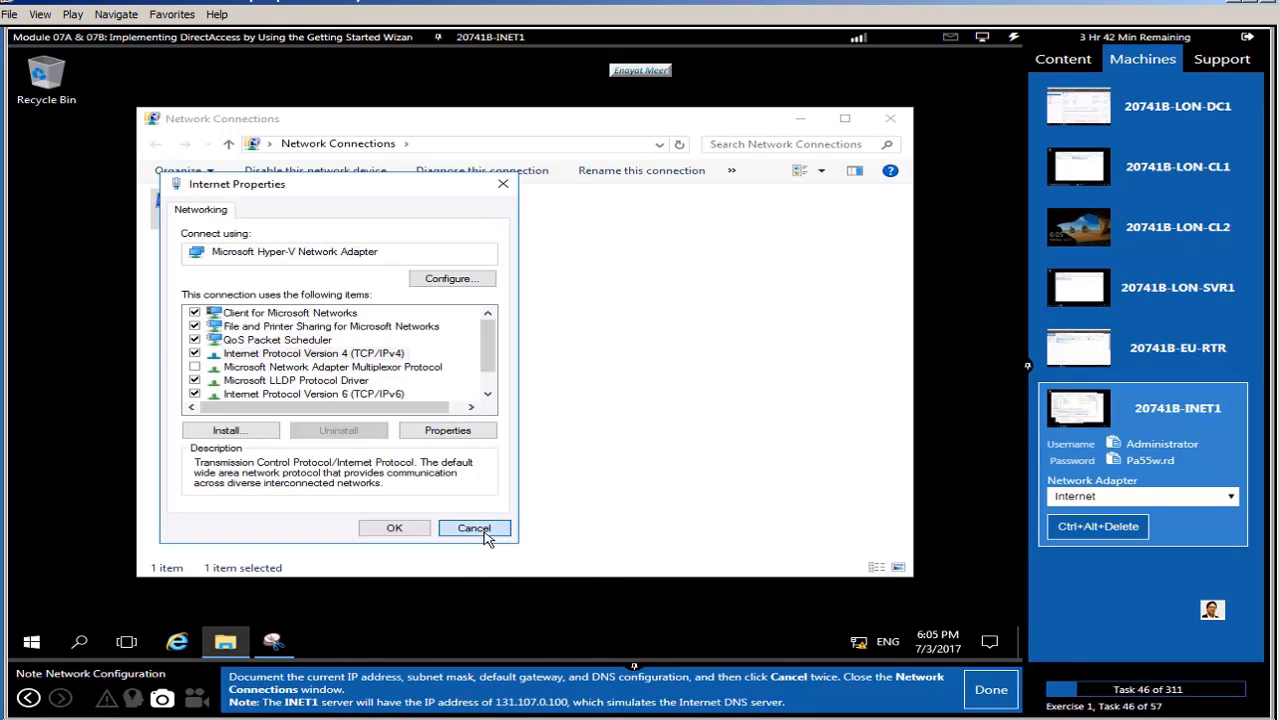
left_click(1003, 699)
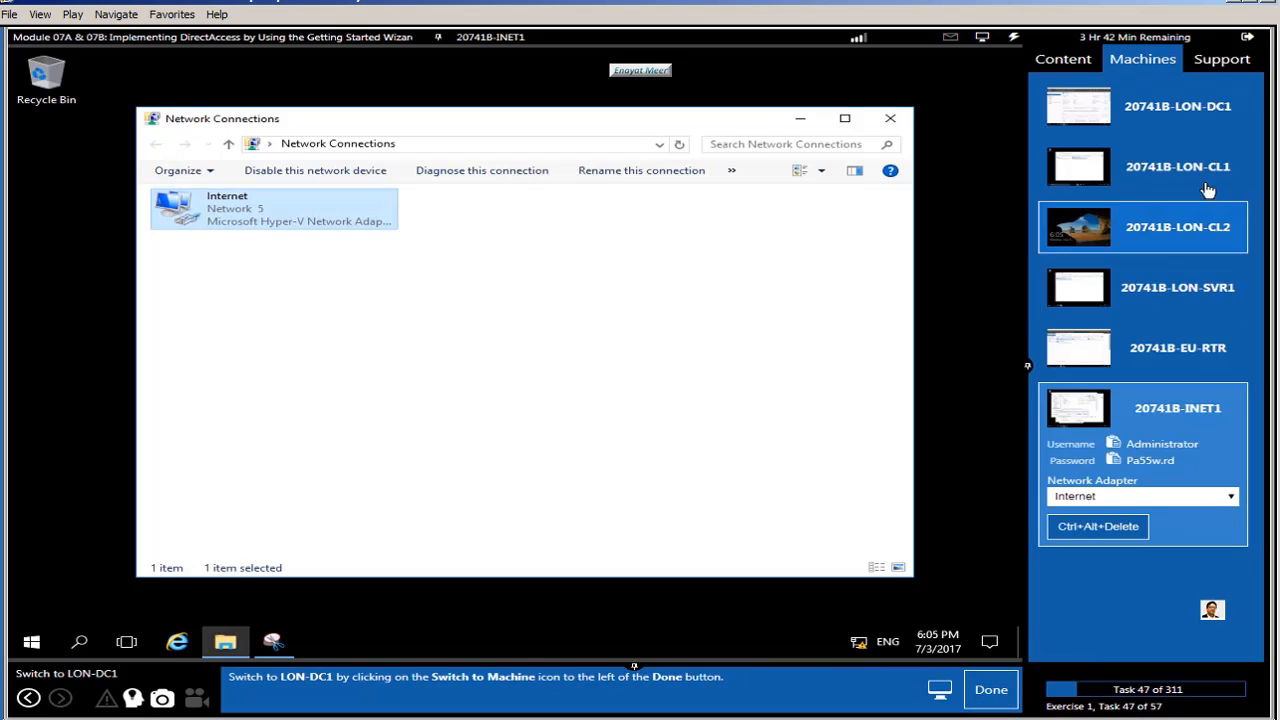
Step: Switch to LON-DC1 and open Active Directory Users and Computers from Server Manager's Tools
left_click(1206, 121)
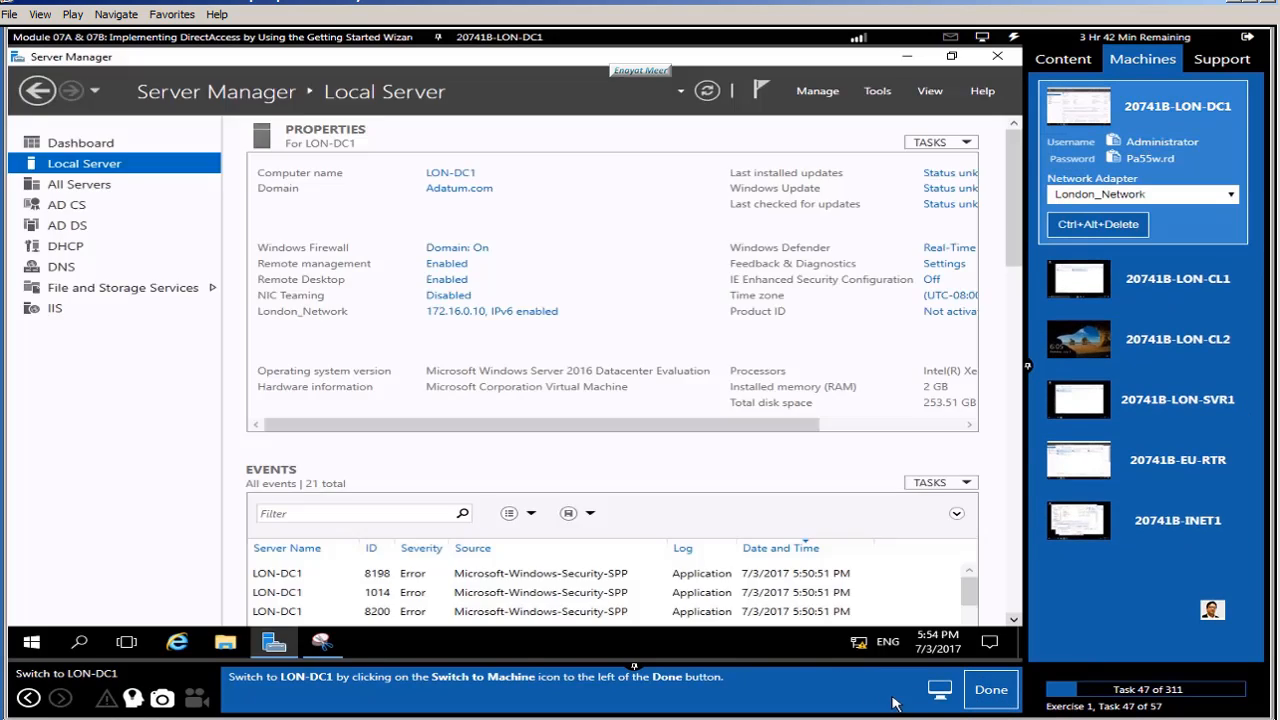
left_click(995, 690)
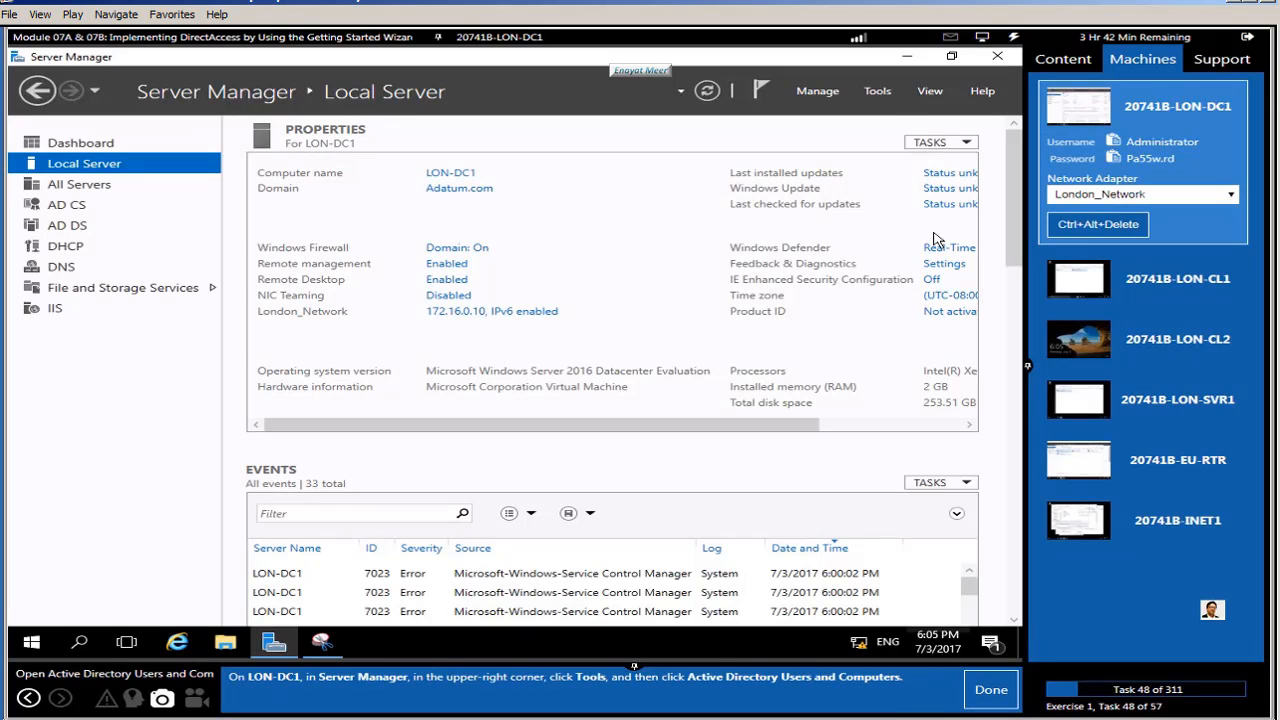
left_click(876, 92)
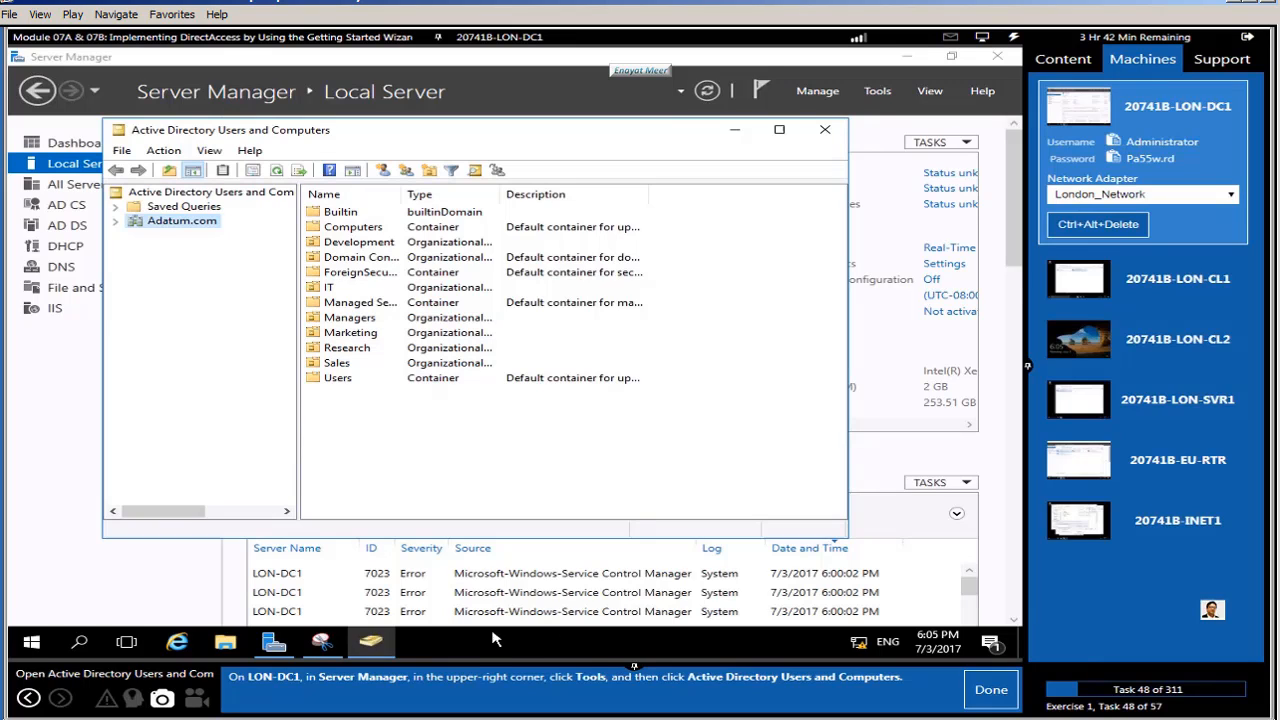
left_click(374, 644)
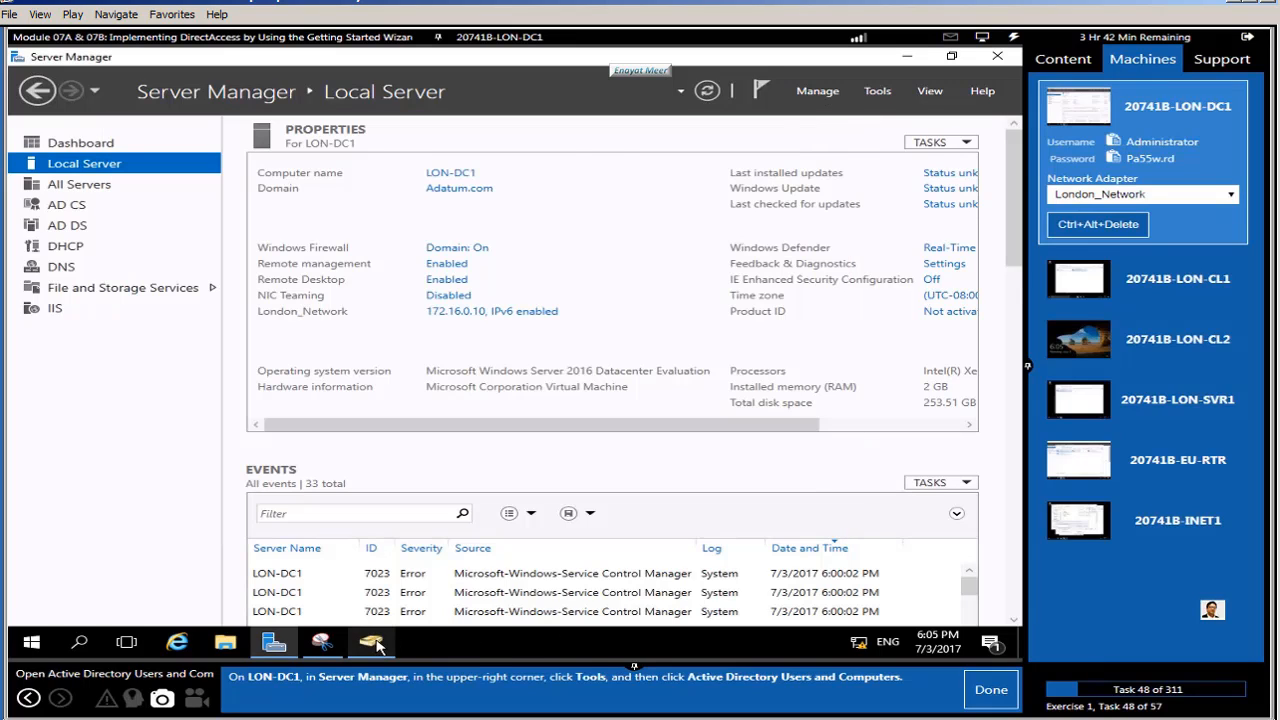
left_click(374, 644)
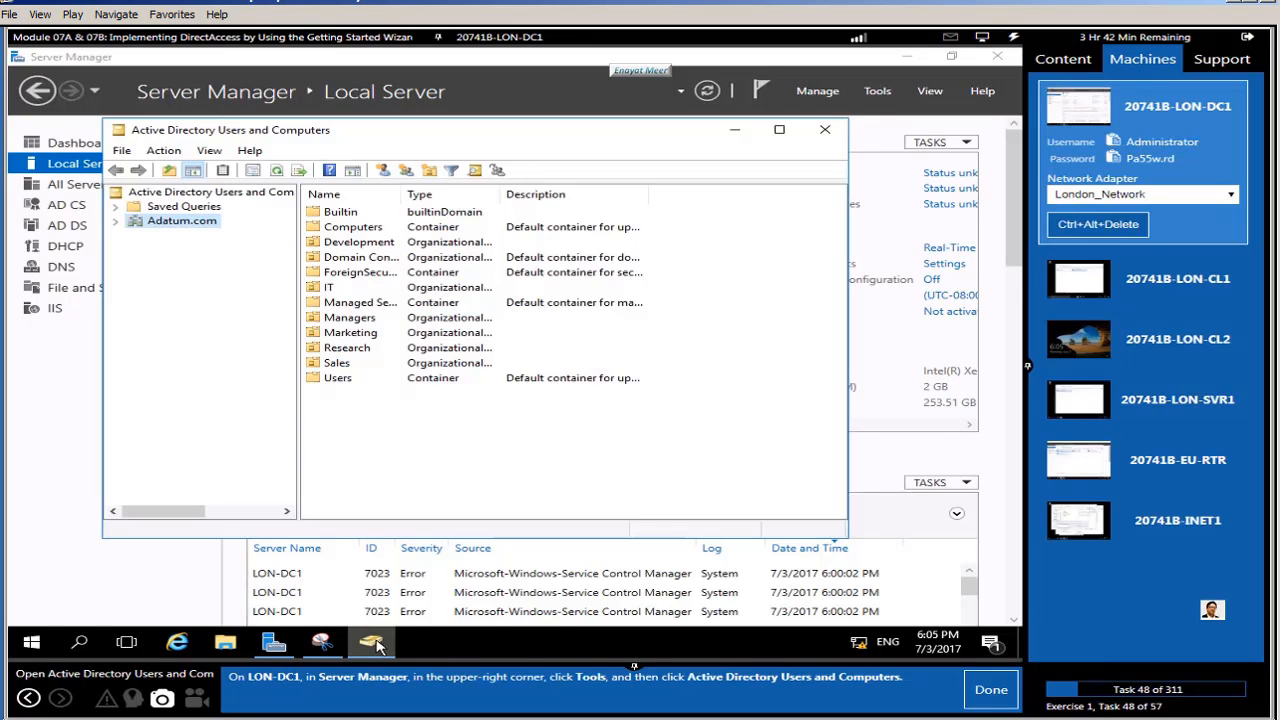
Step: Expand the Adatum.com domain and bring up its context menu
left_click(116, 221)
mouse_move(322, 642)
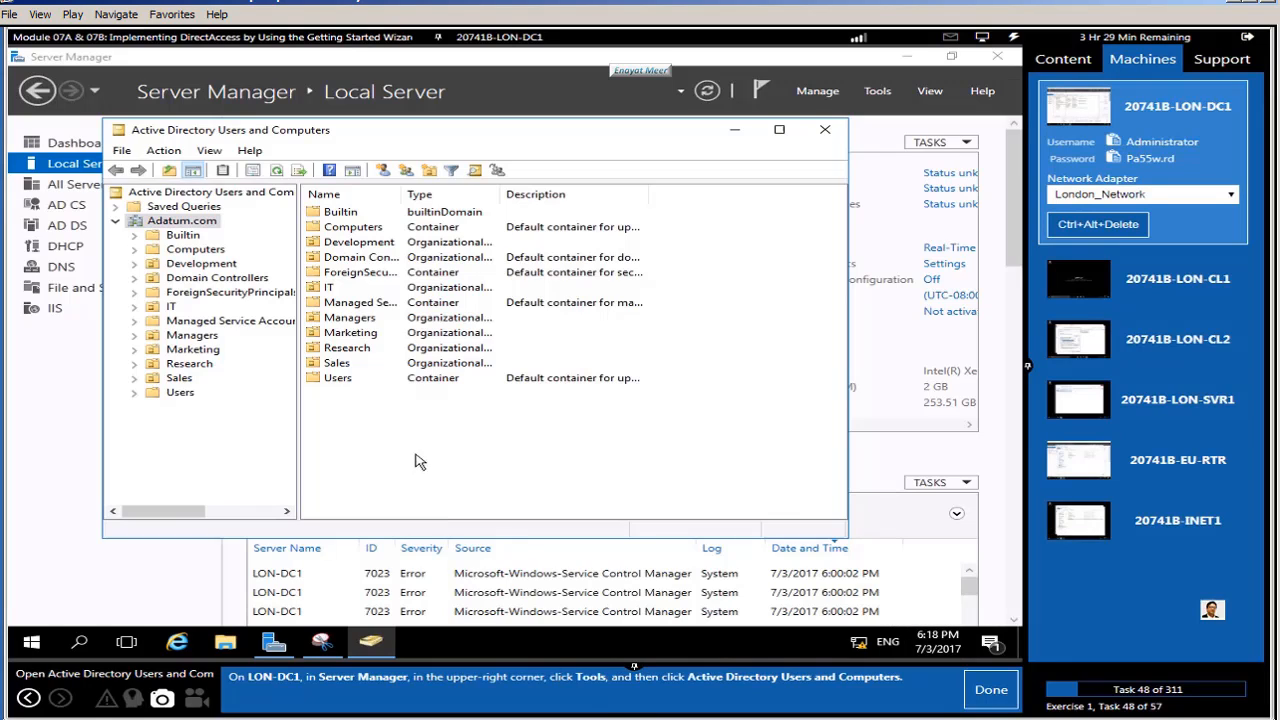
left_click(989, 688)
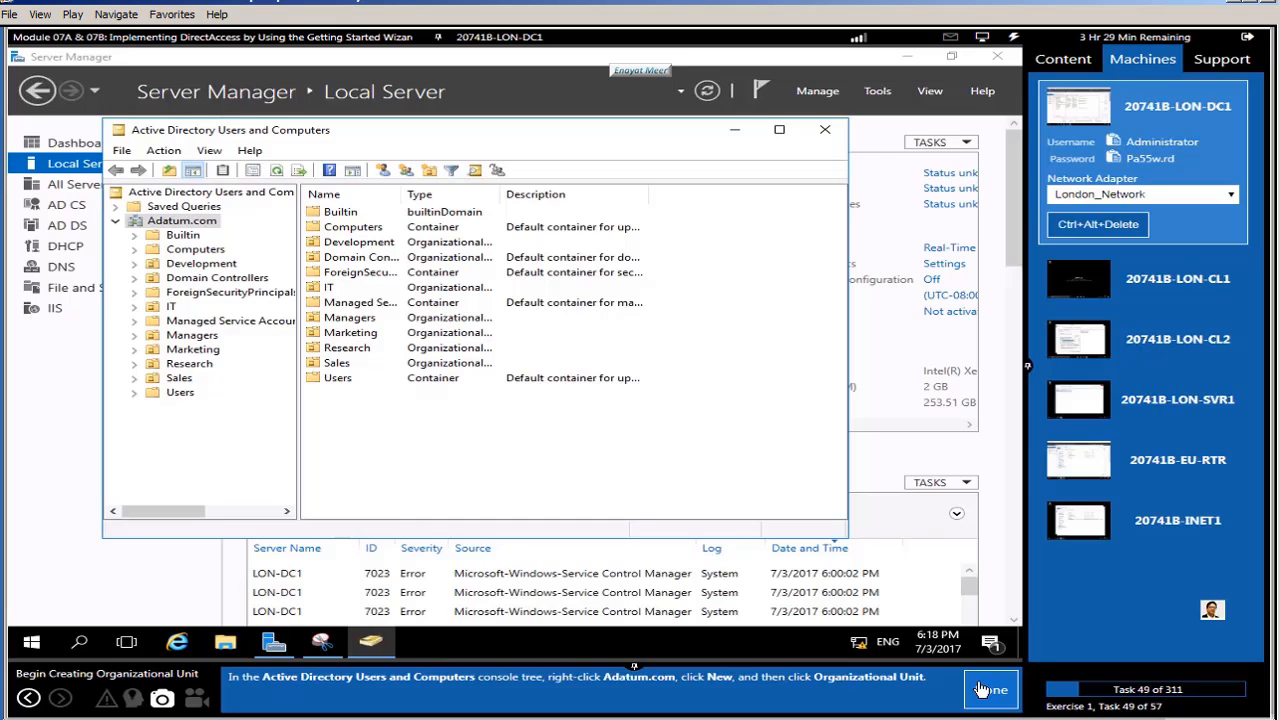
right_click(178, 228)
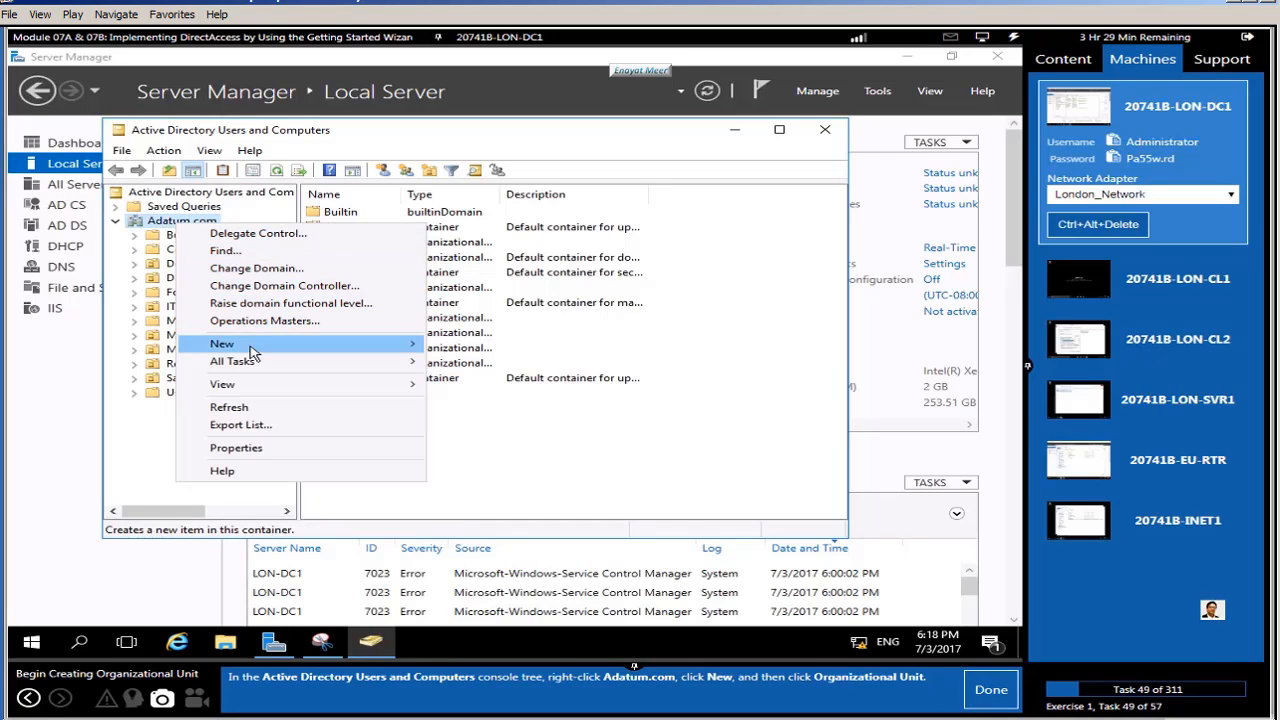
mouse_move(310, 352)
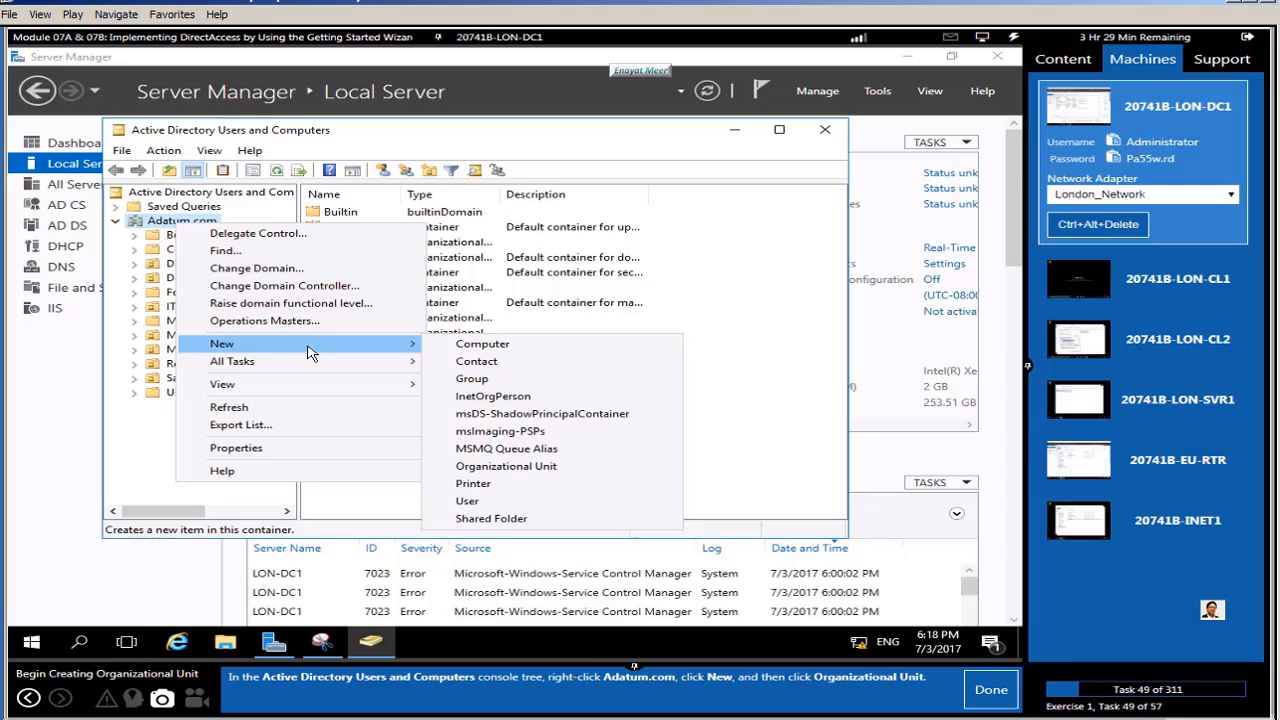
Step: Add a new organizational unit named 'Special Accounts' under Adatum.com
left_click(509, 470)
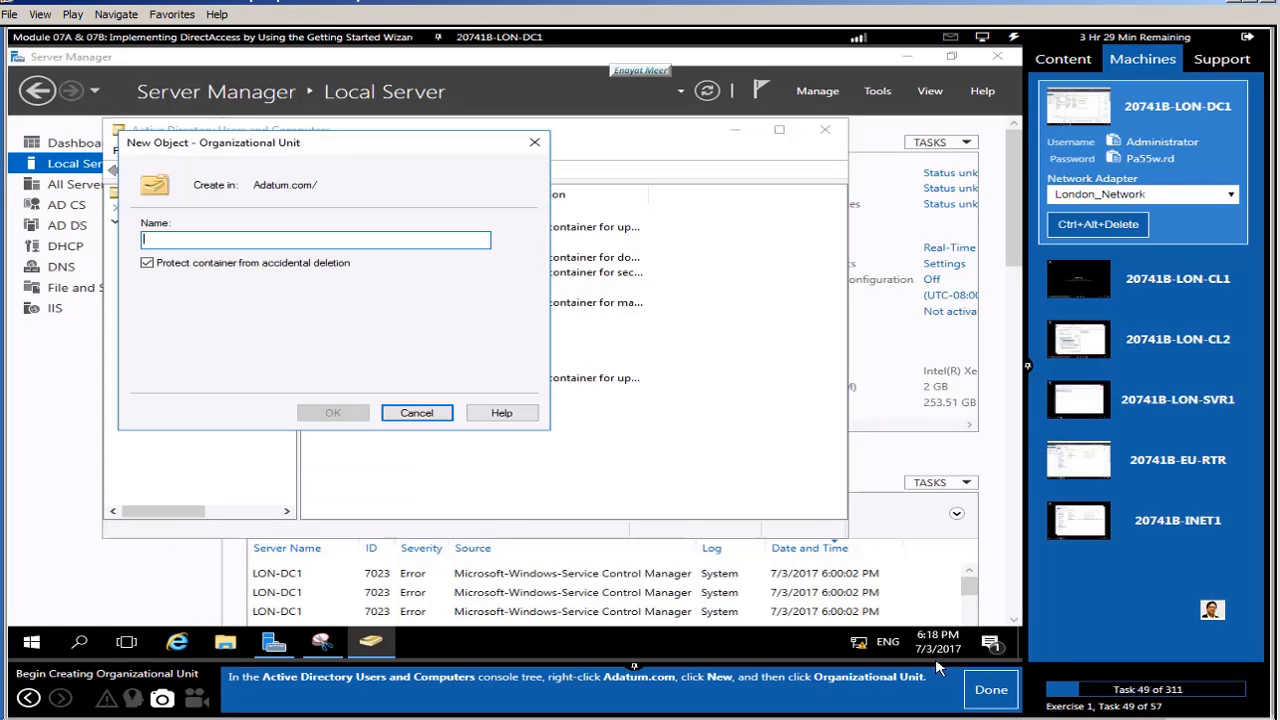
left_click(975, 690)
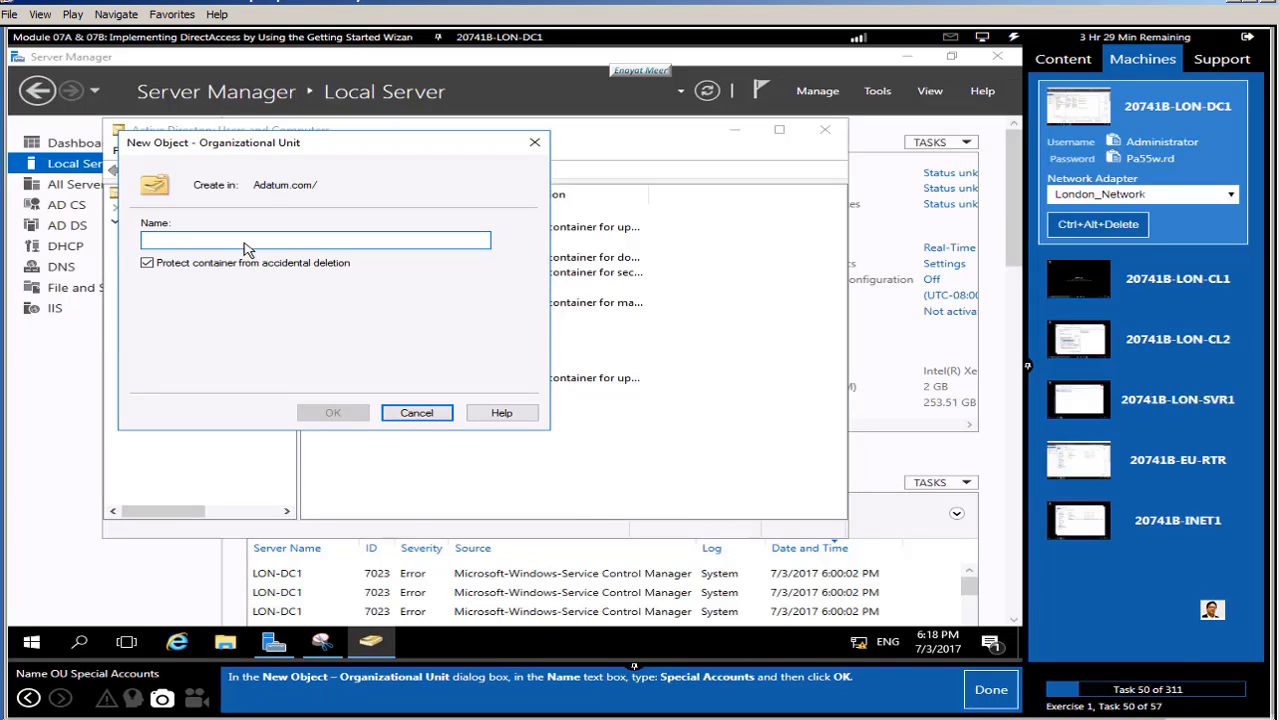
type("Special Accounts")
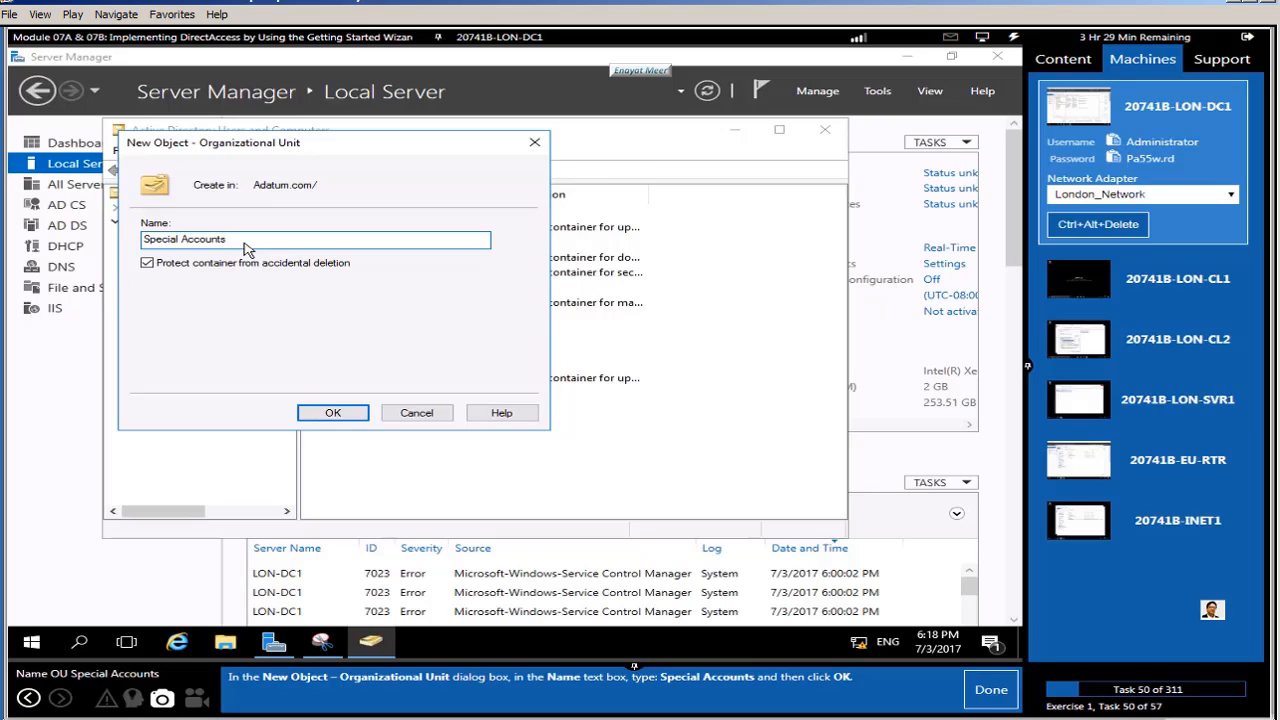
left_click(327, 420)
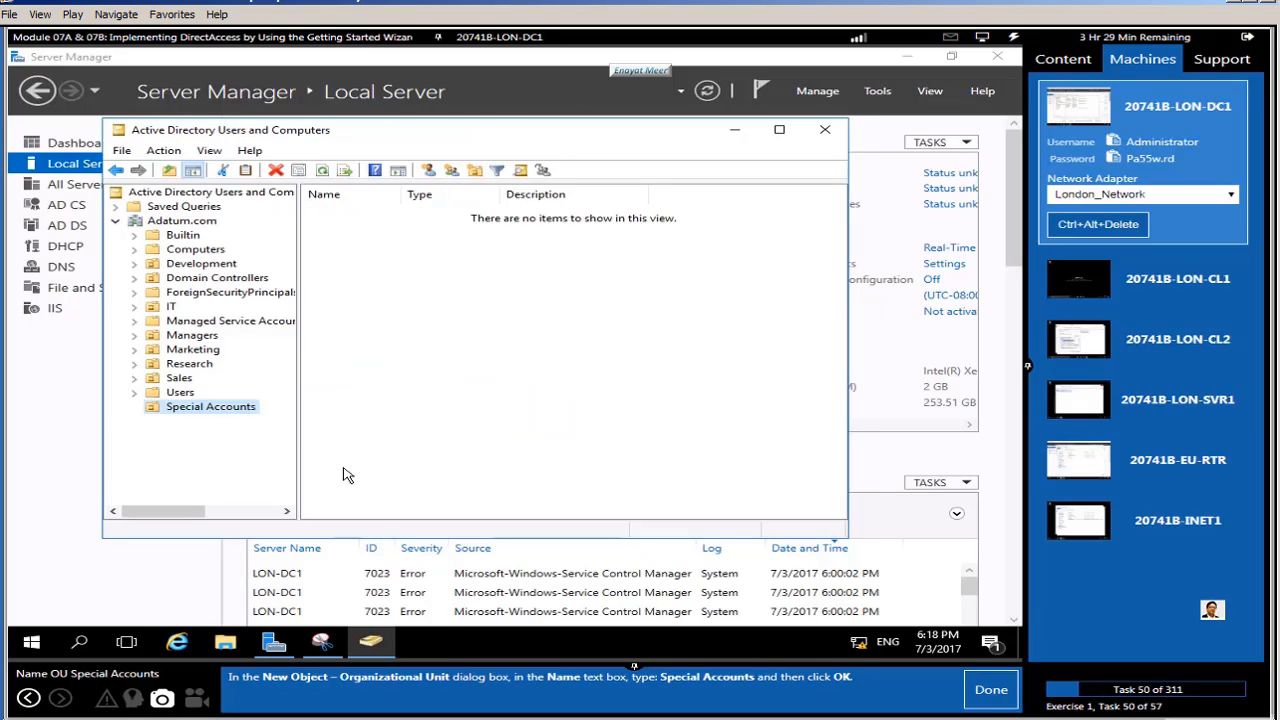
left_click(988, 690)
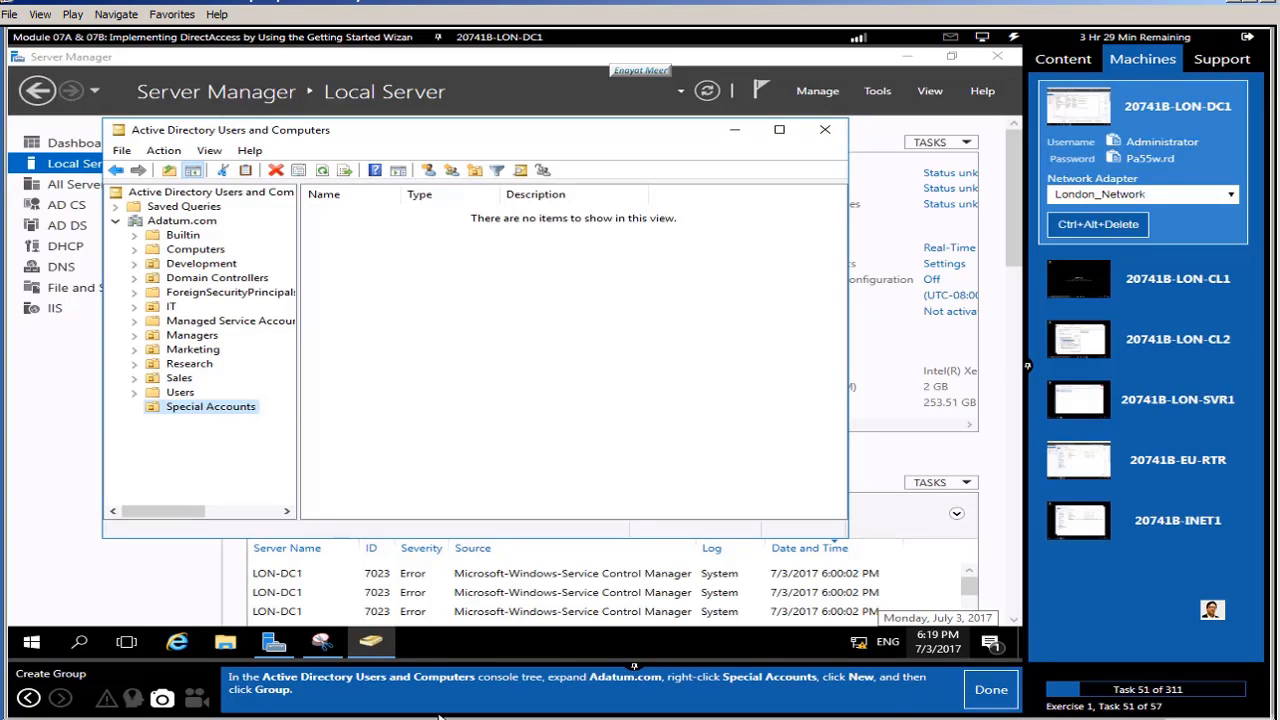
Step: Create the group 'DirectAccessClients' in Special Accounts, keeping Global scope and Security type
right_click(197, 412)
mouse_move(318, 218)
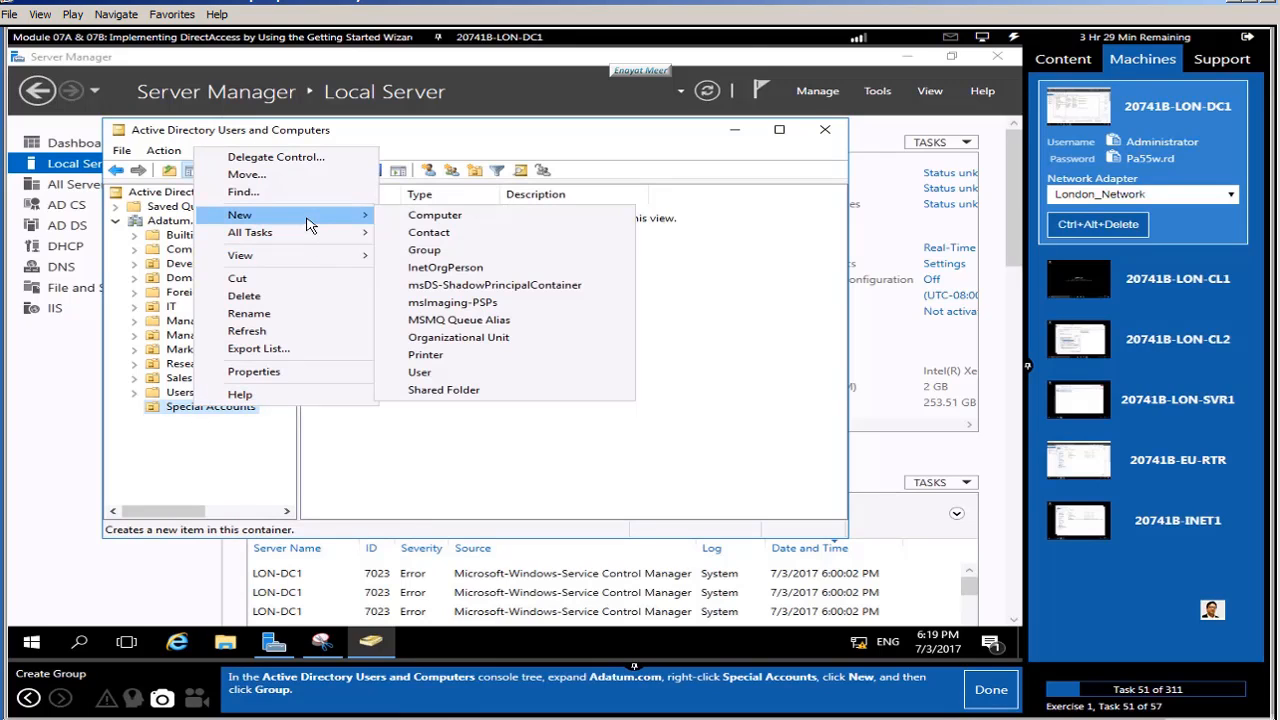
left_click(450, 250)
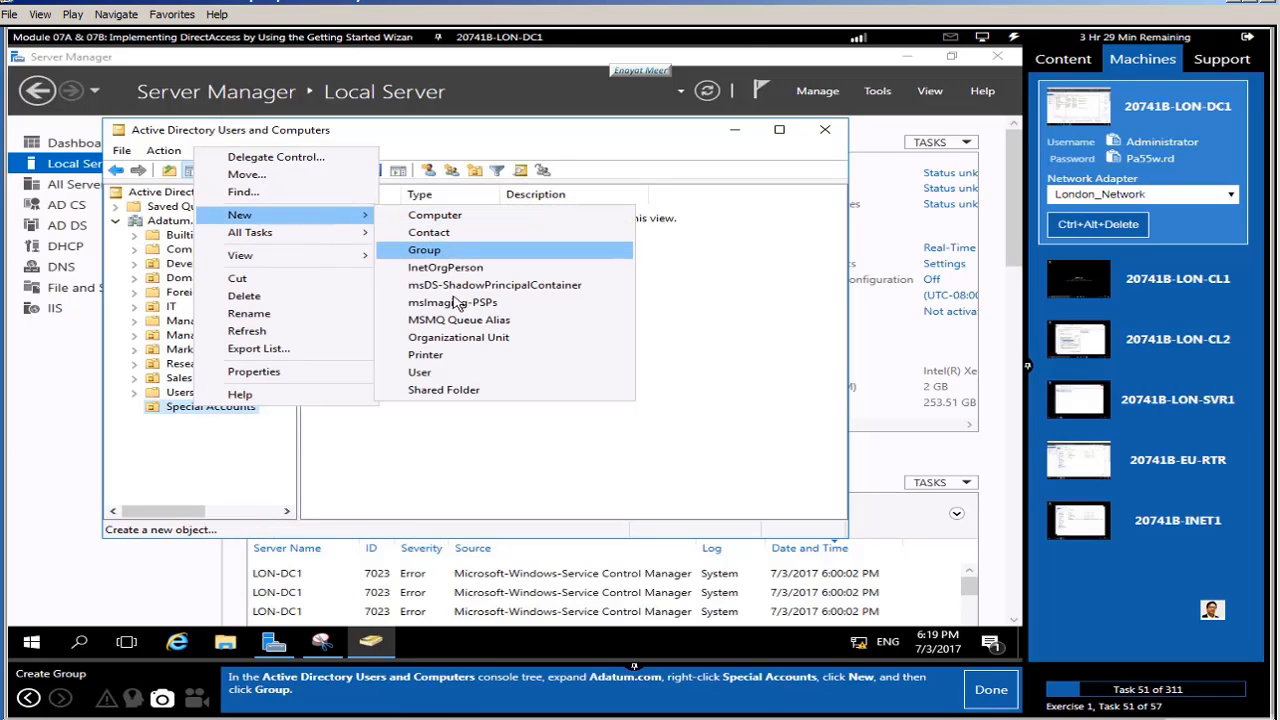
left_click(988, 690)
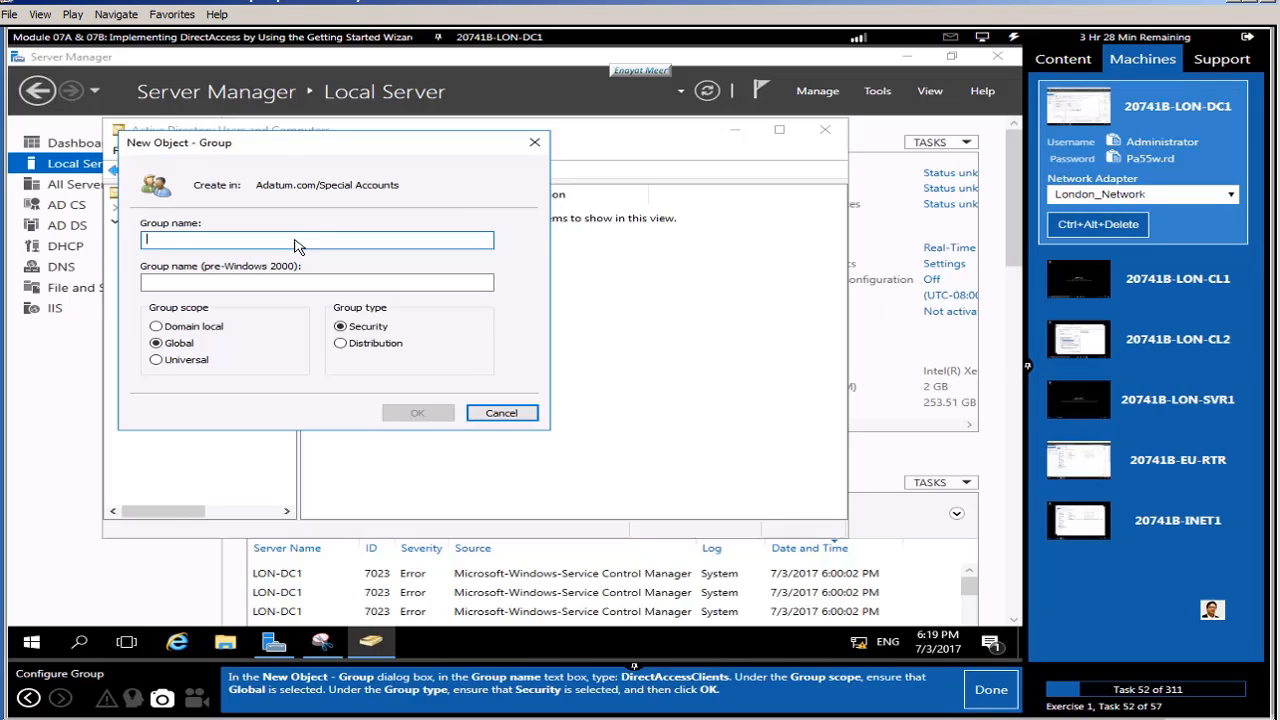
type("Direct")
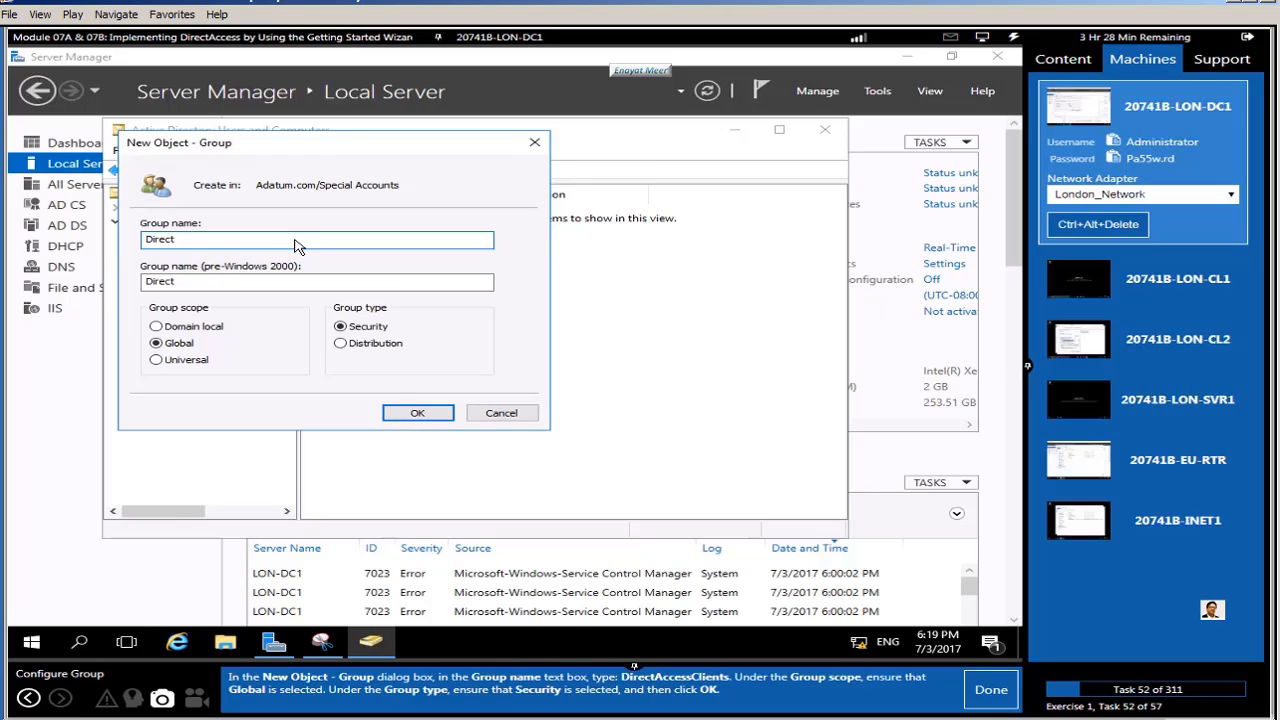
type("AccessClients")
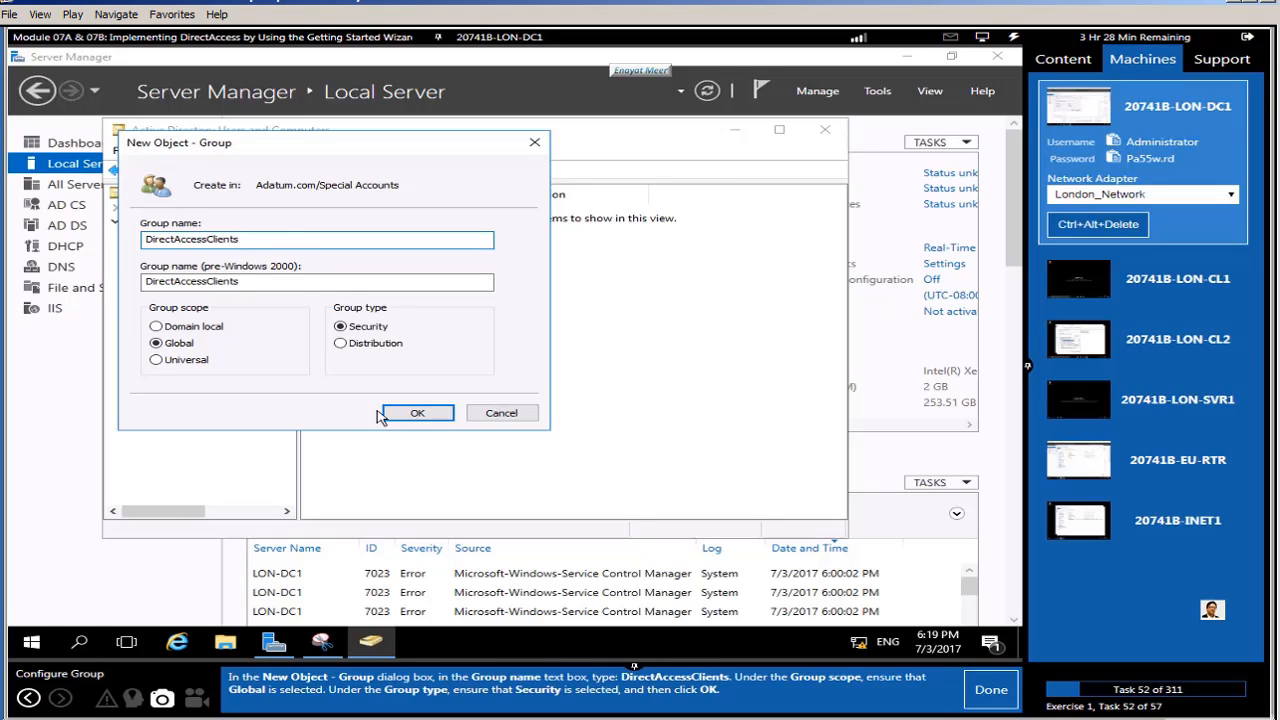
left_click(433, 418)
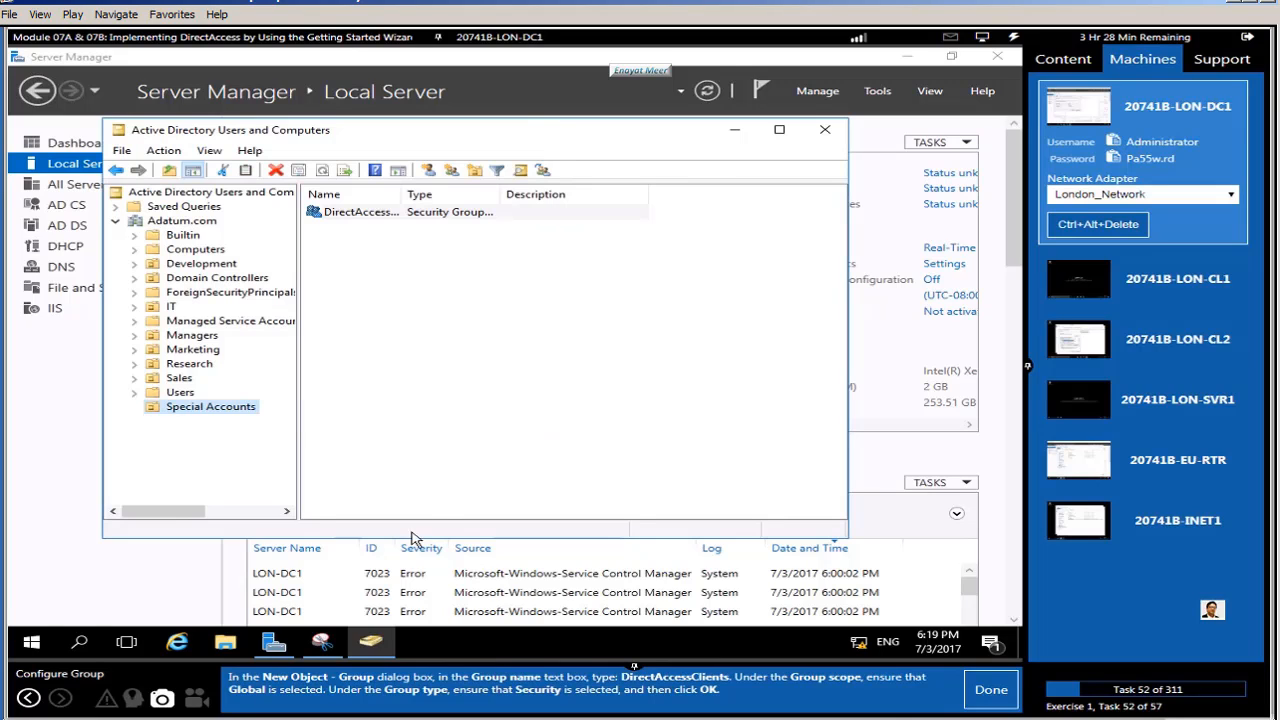
left_click(993, 695)
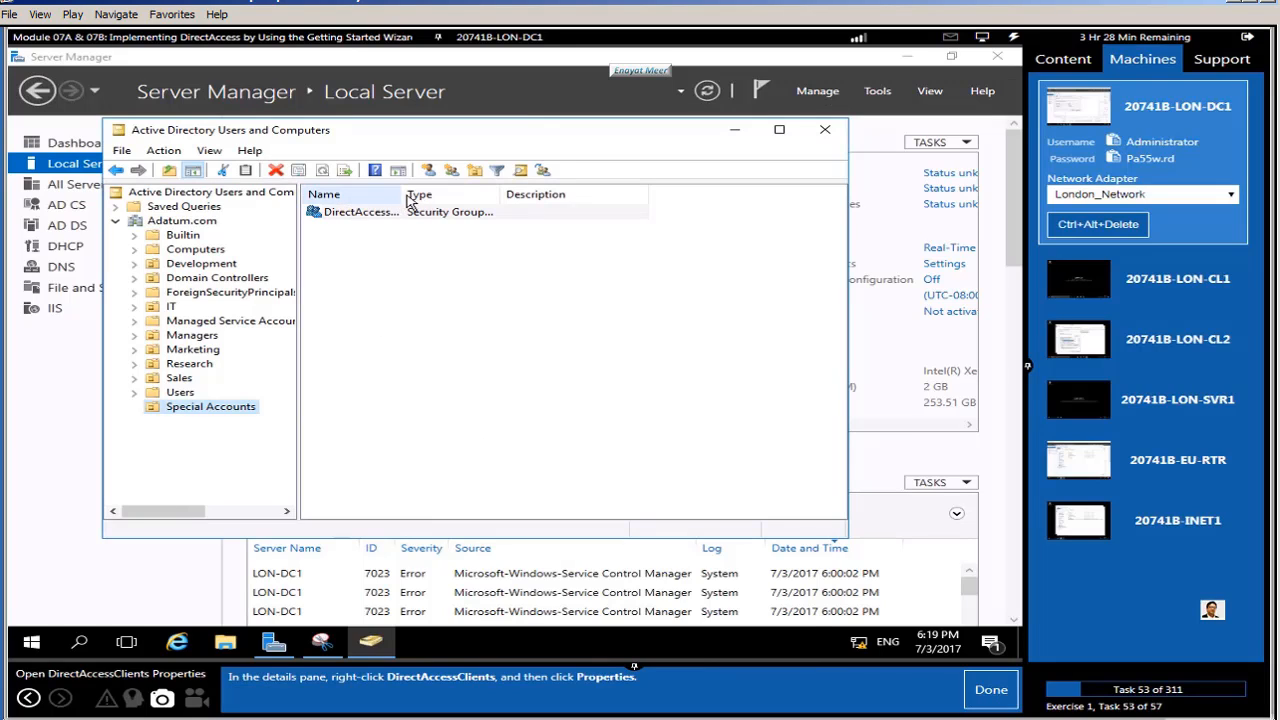
Step: Open the DirectAccessClients group's properties
left_click_drag(402, 196, 500, 214)
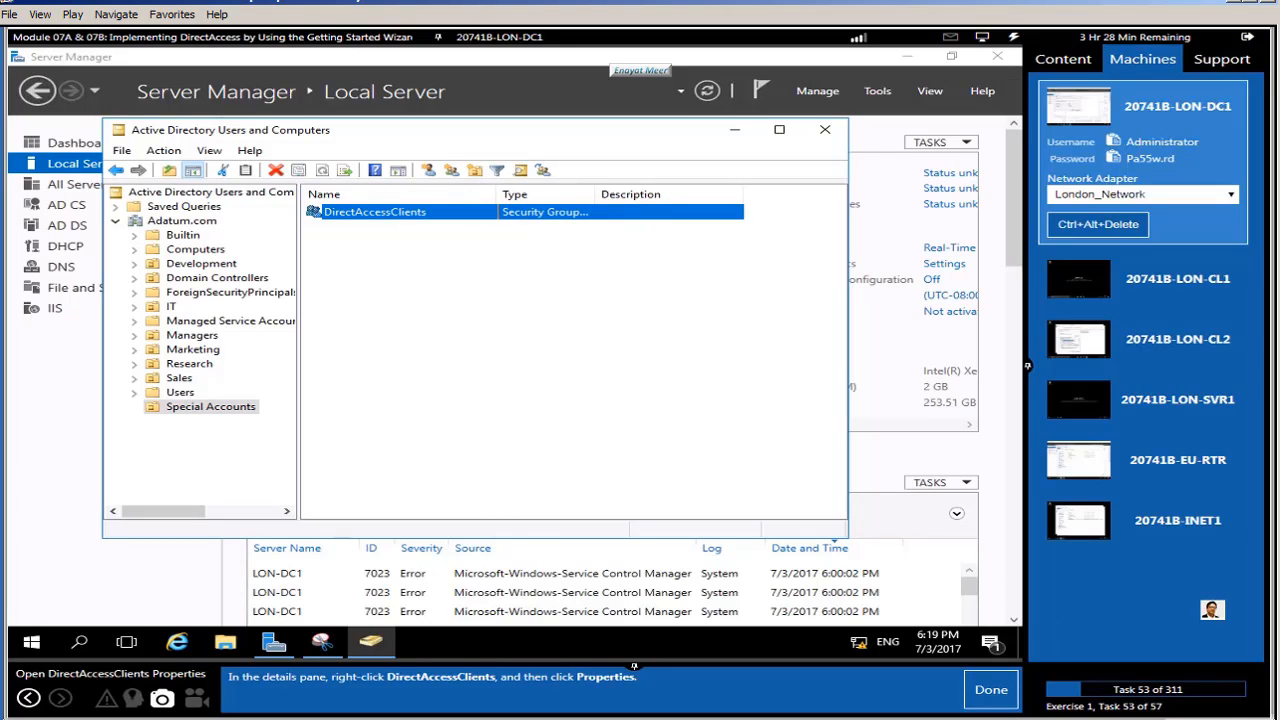
right_click(396, 218)
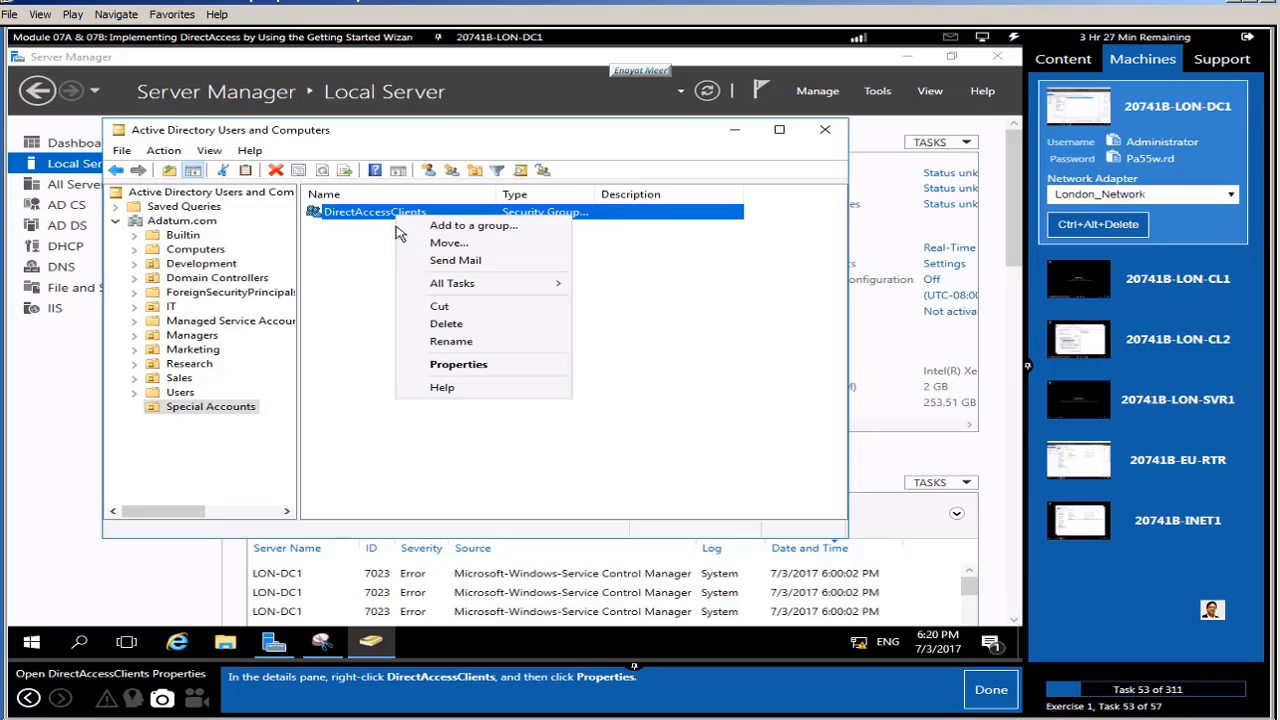
left_click(458, 364)
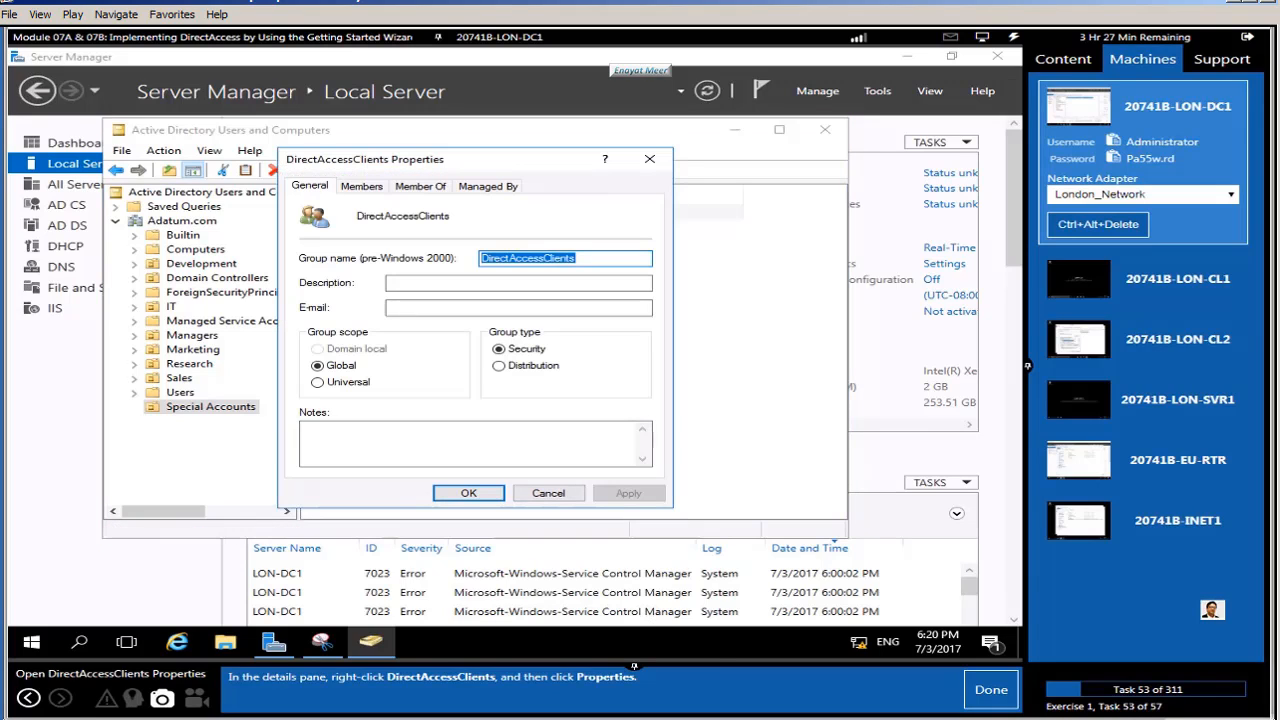
left_click(985, 690)
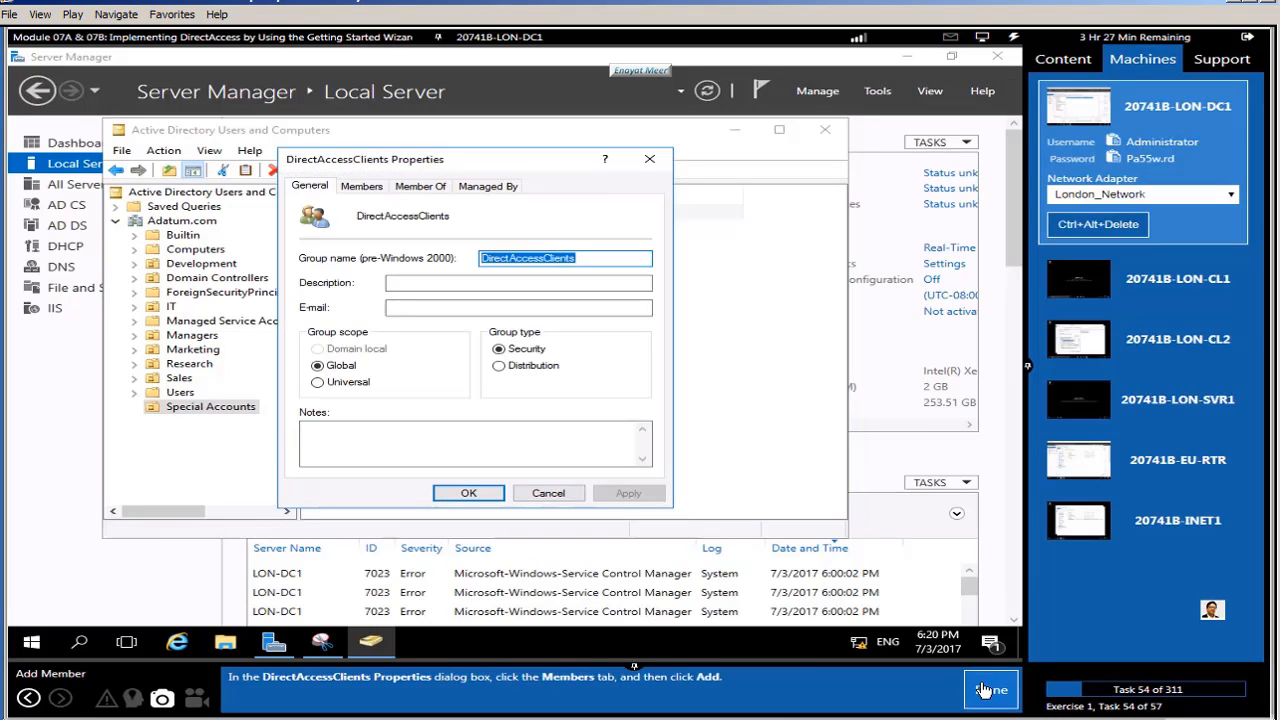
Step: Start adding a member from the Members list and tick Computers under Object Types
left_click(365, 188)
left_click(337, 449)
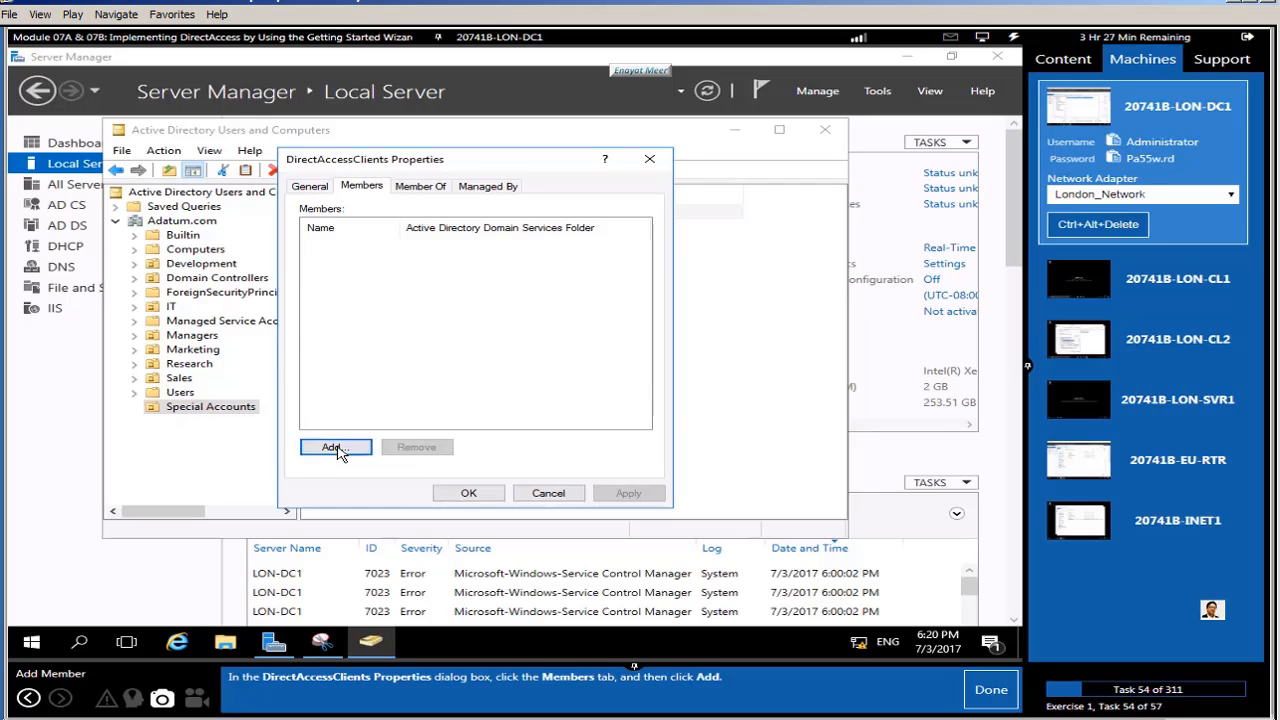
left_click(993, 695)
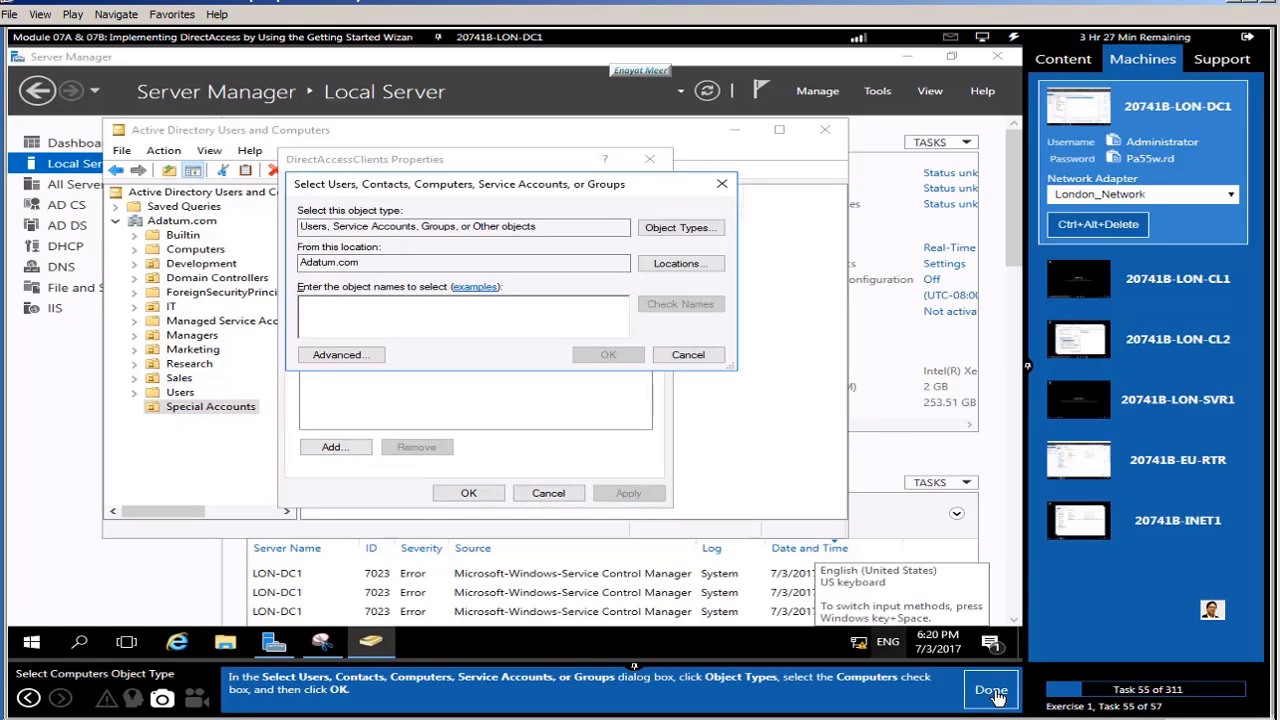
left_click(680, 228)
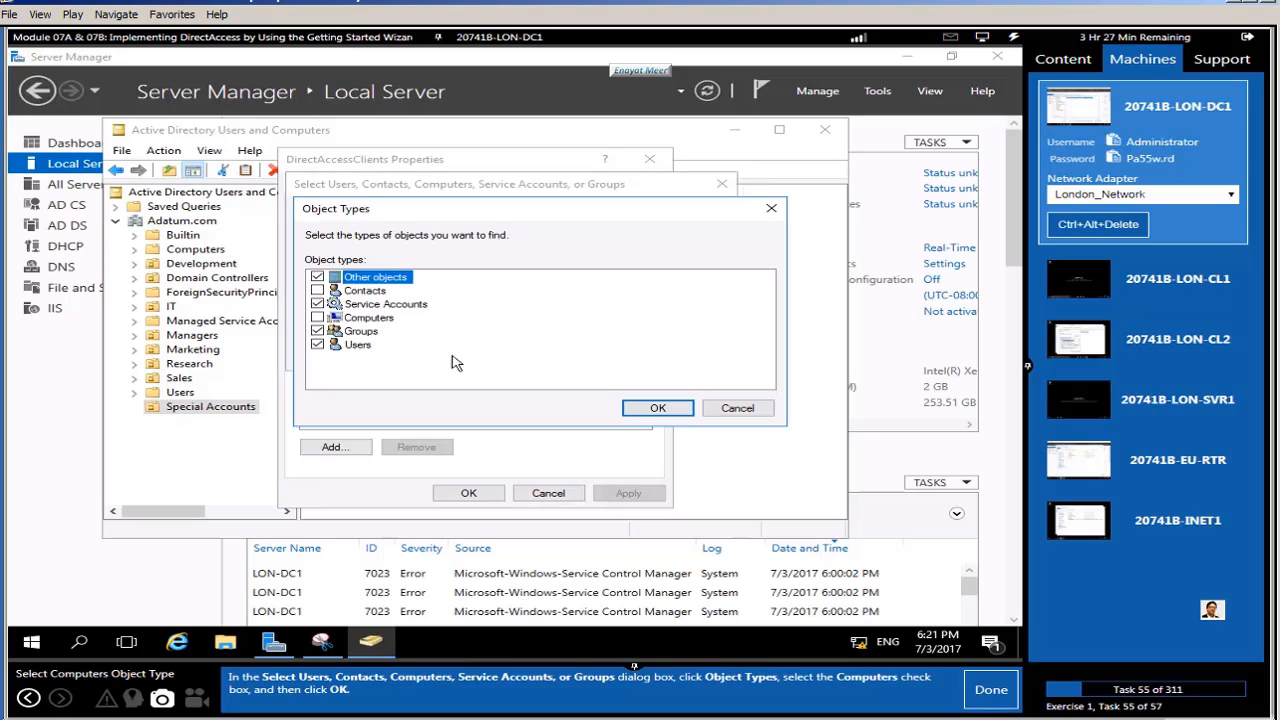
left_click(317, 318)
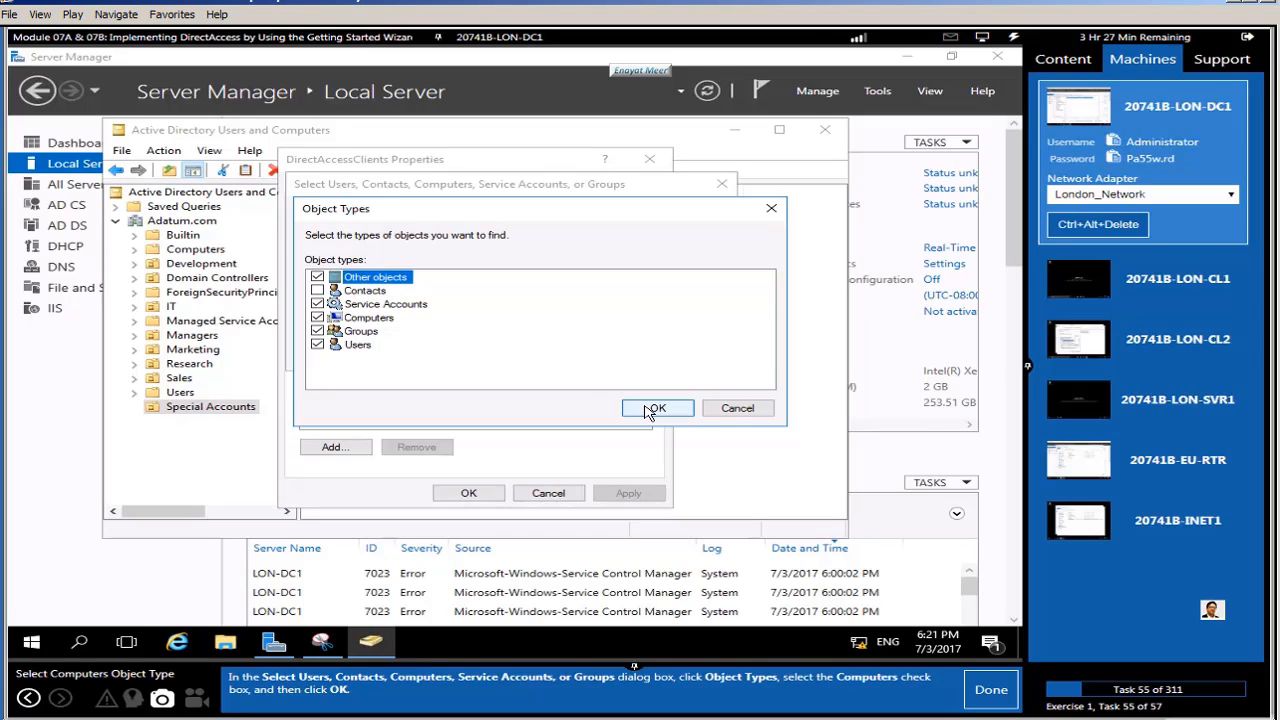
Step: Confirm the Computers object type and add LON-CL1 to the group after checking the name
left_click(652, 410)
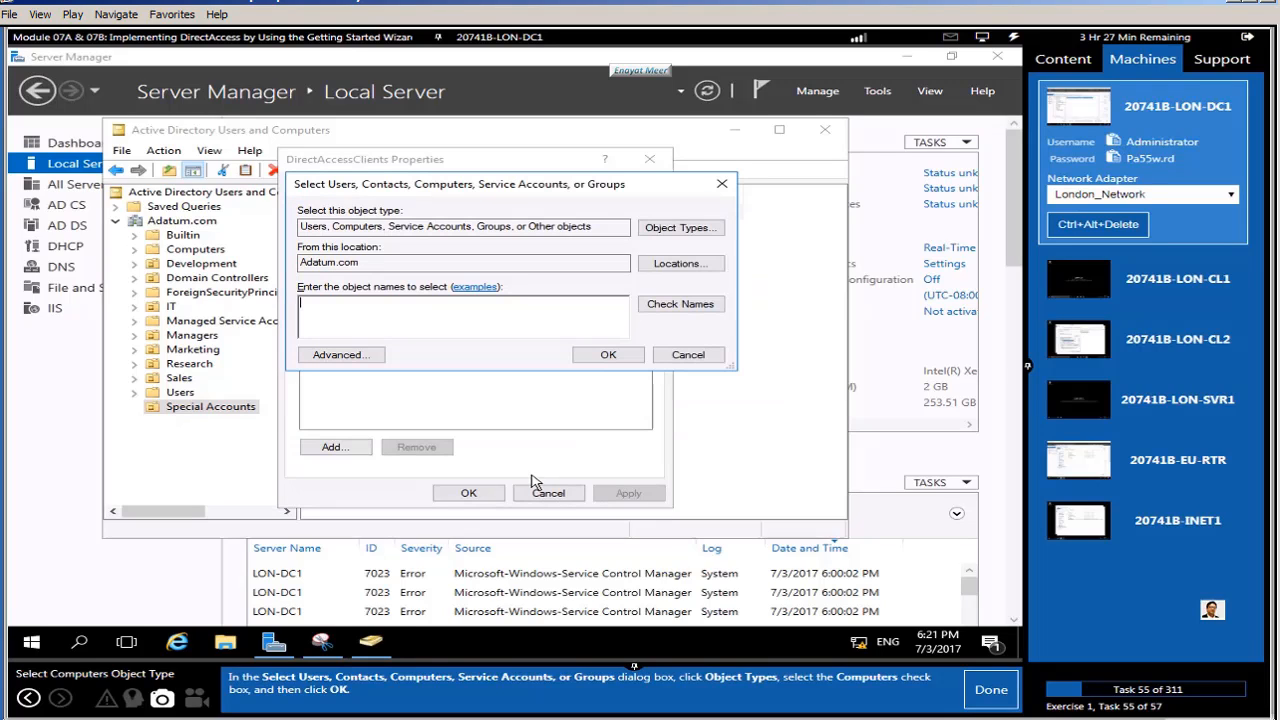
left_click(995, 689)
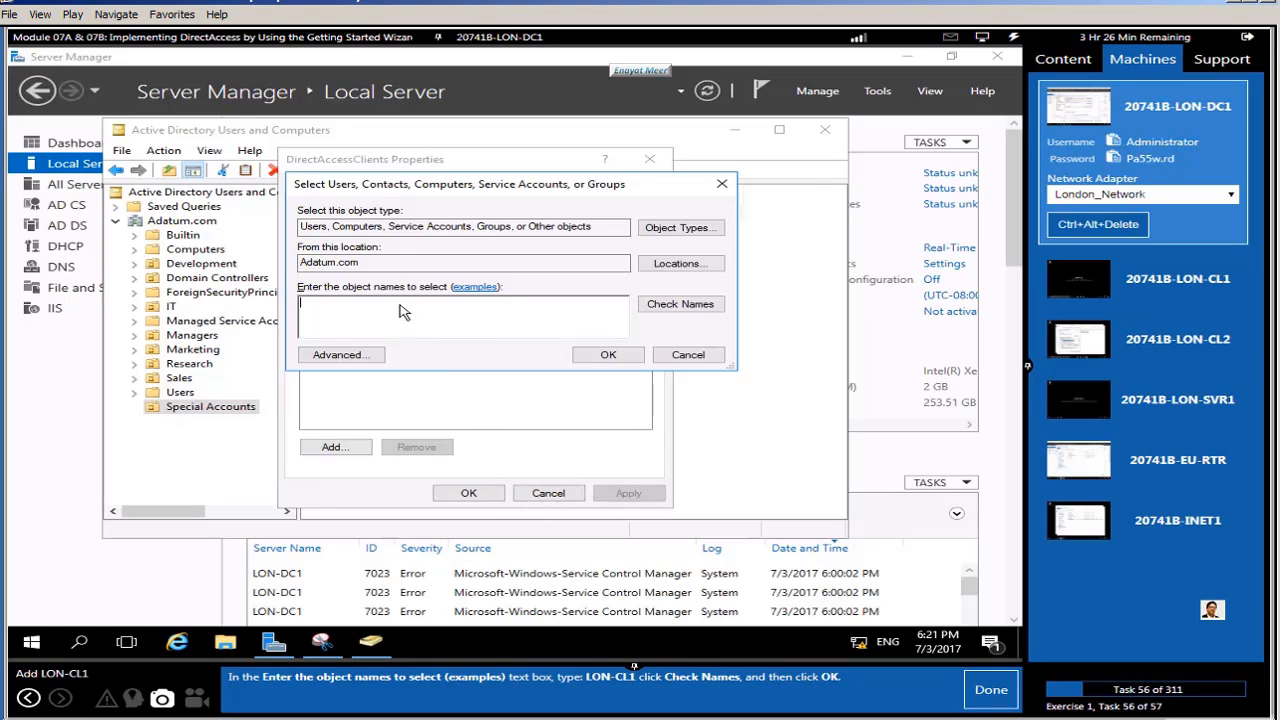
type("LON-CL1")
left_click(680, 304)
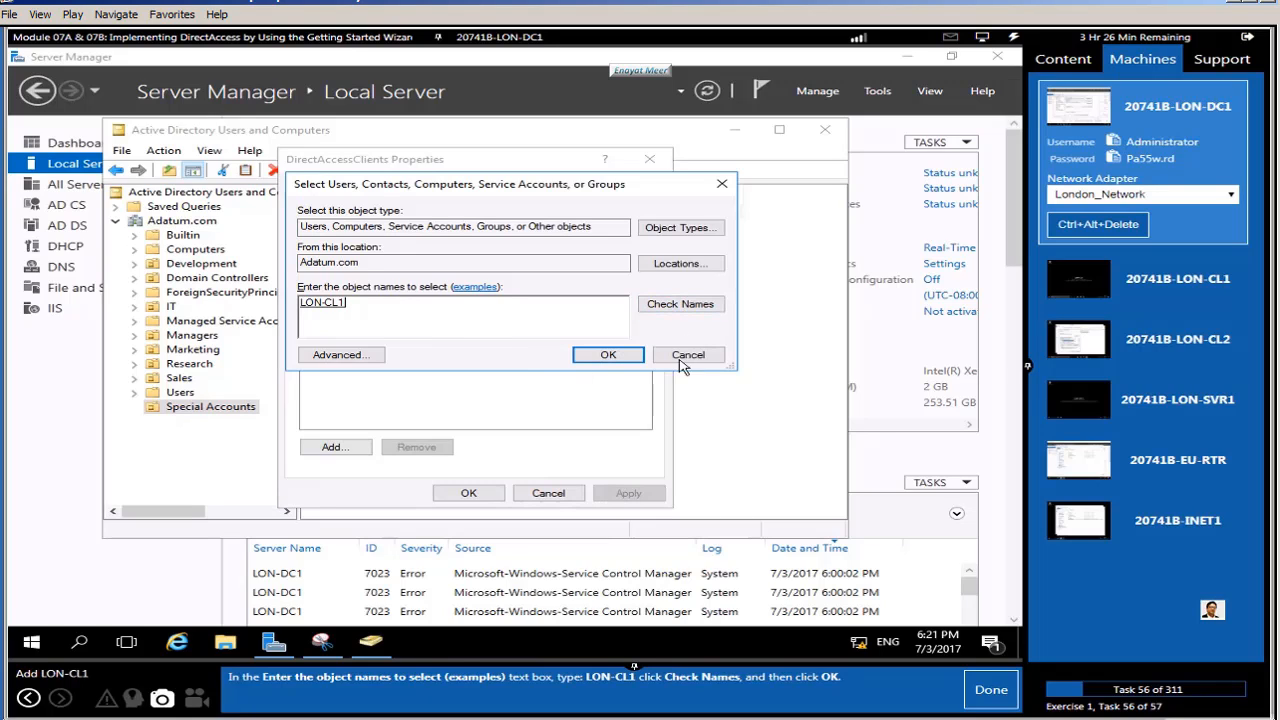
left_click(608, 355)
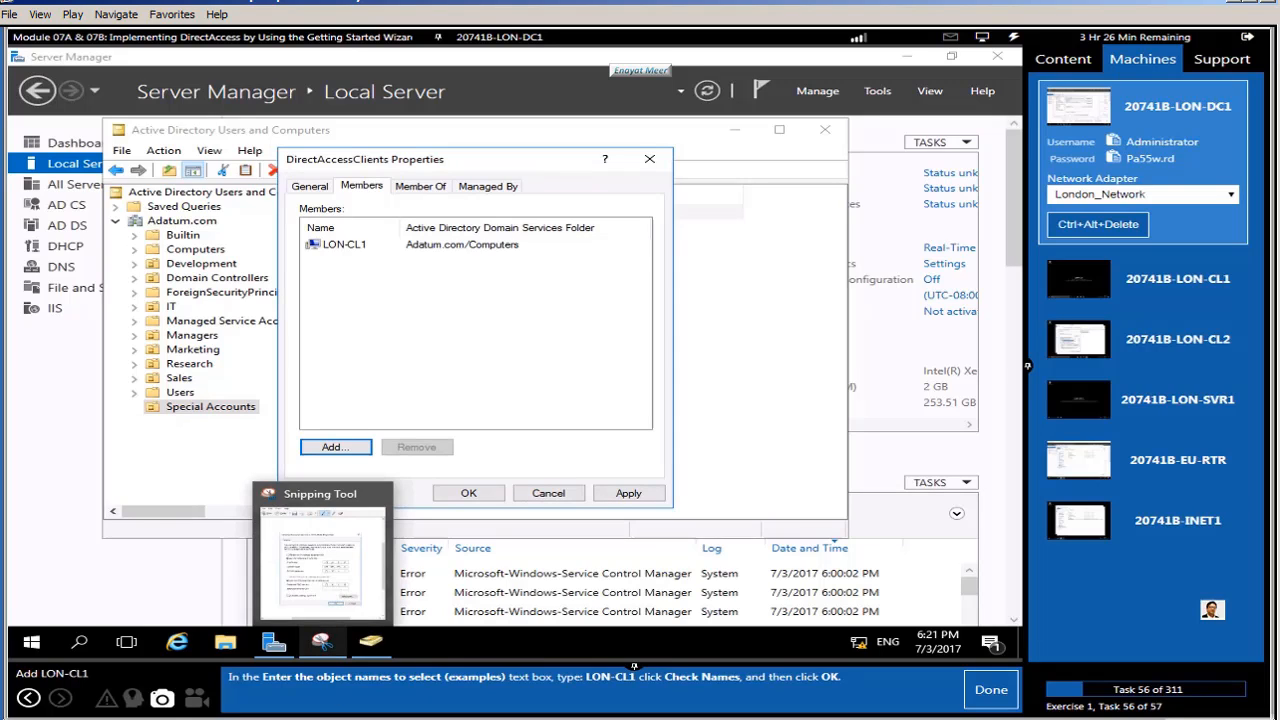
Step: Save the DirectAccessClients membership and close Active Directory Users and Computers
left_click(991, 690)
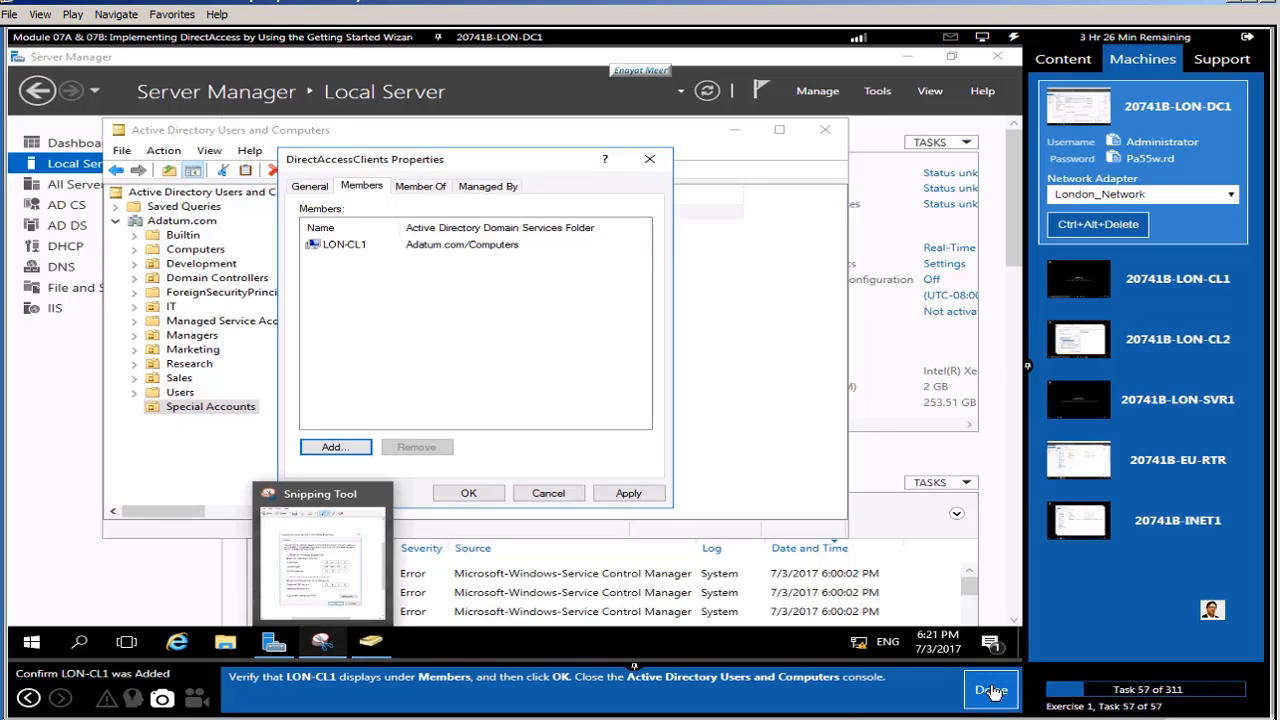
left_click(505, 342)
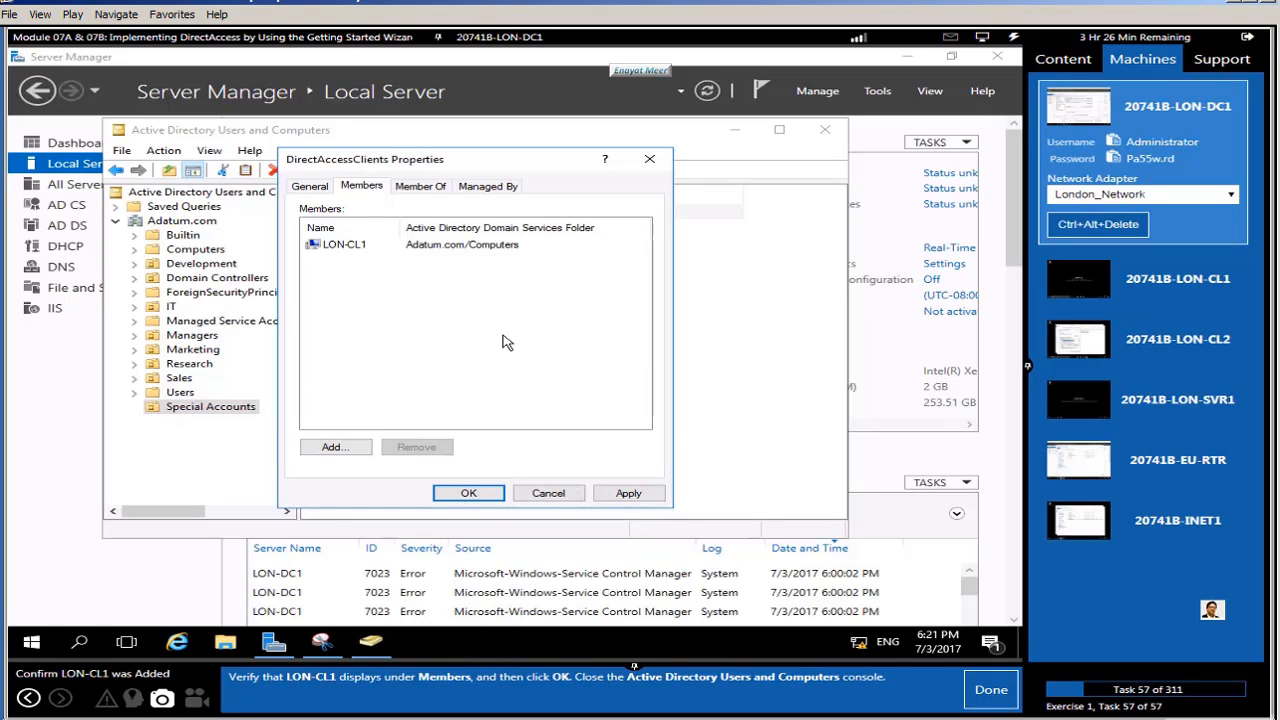
left_click(450, 499)
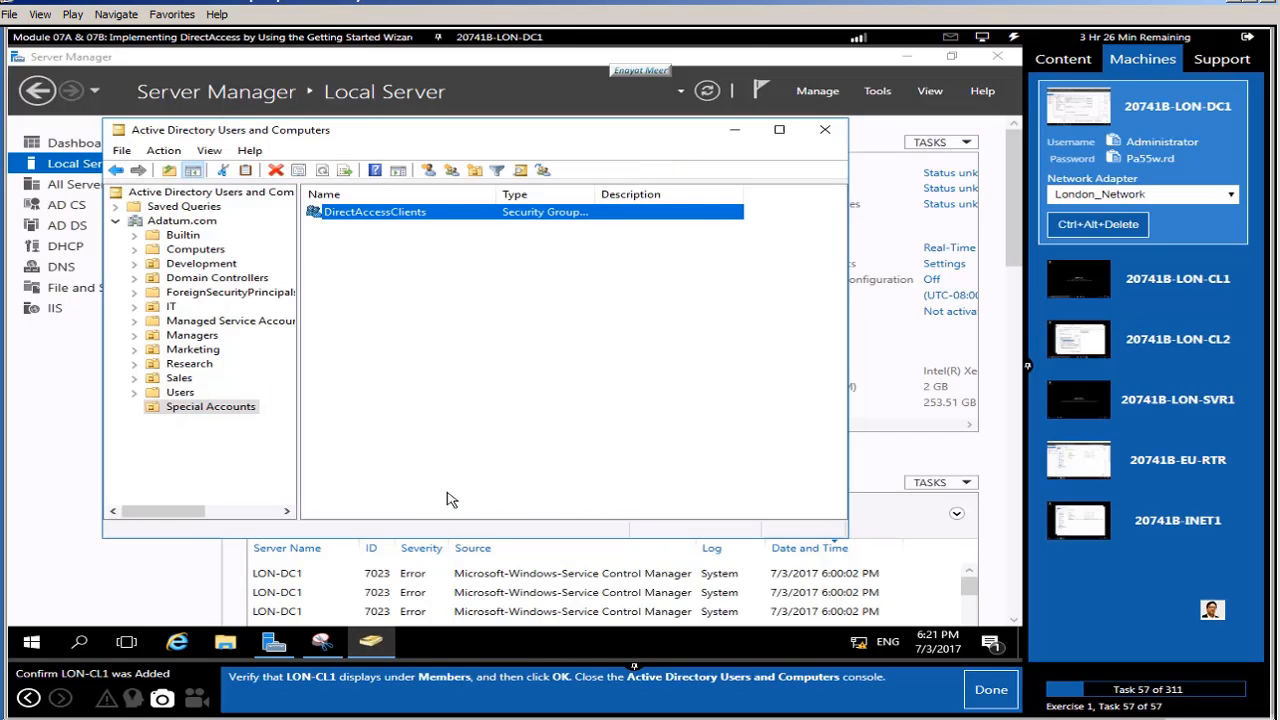
left_click(823, 131)
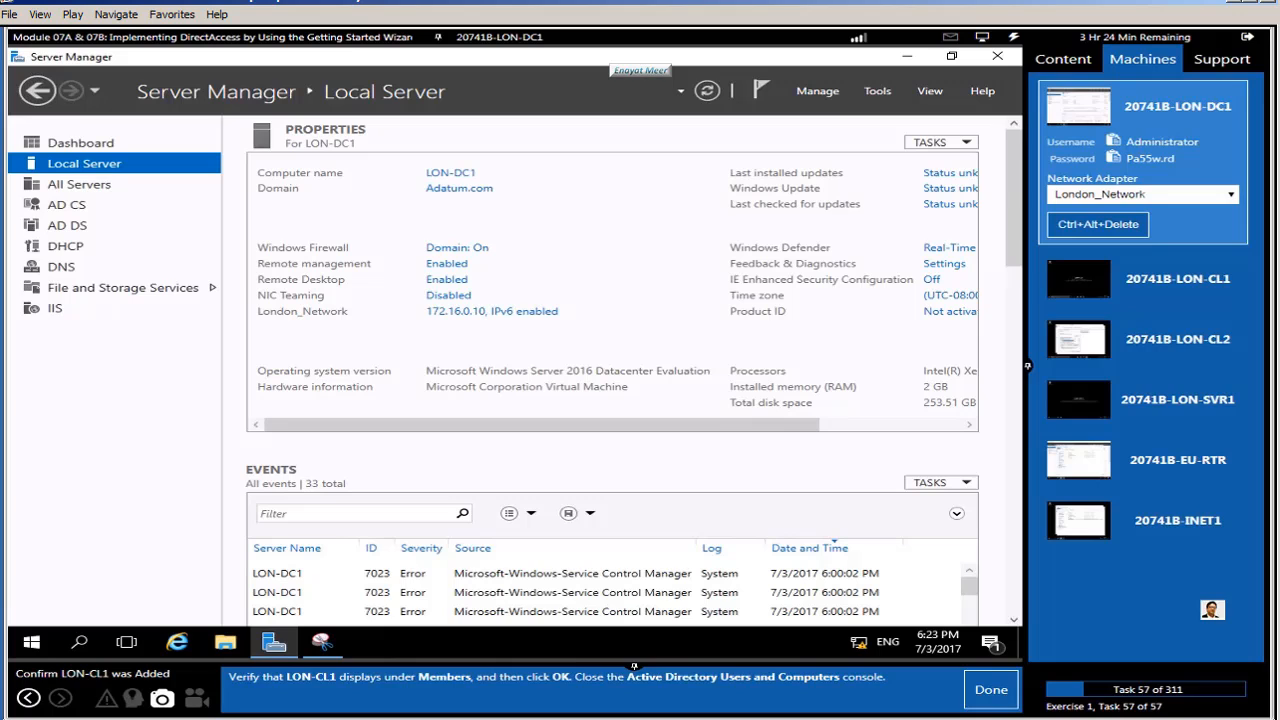
Step: Finish the readiness exercise and continue past the Lab A: Configuring DirectAccess introduction
left_click(987, 694)
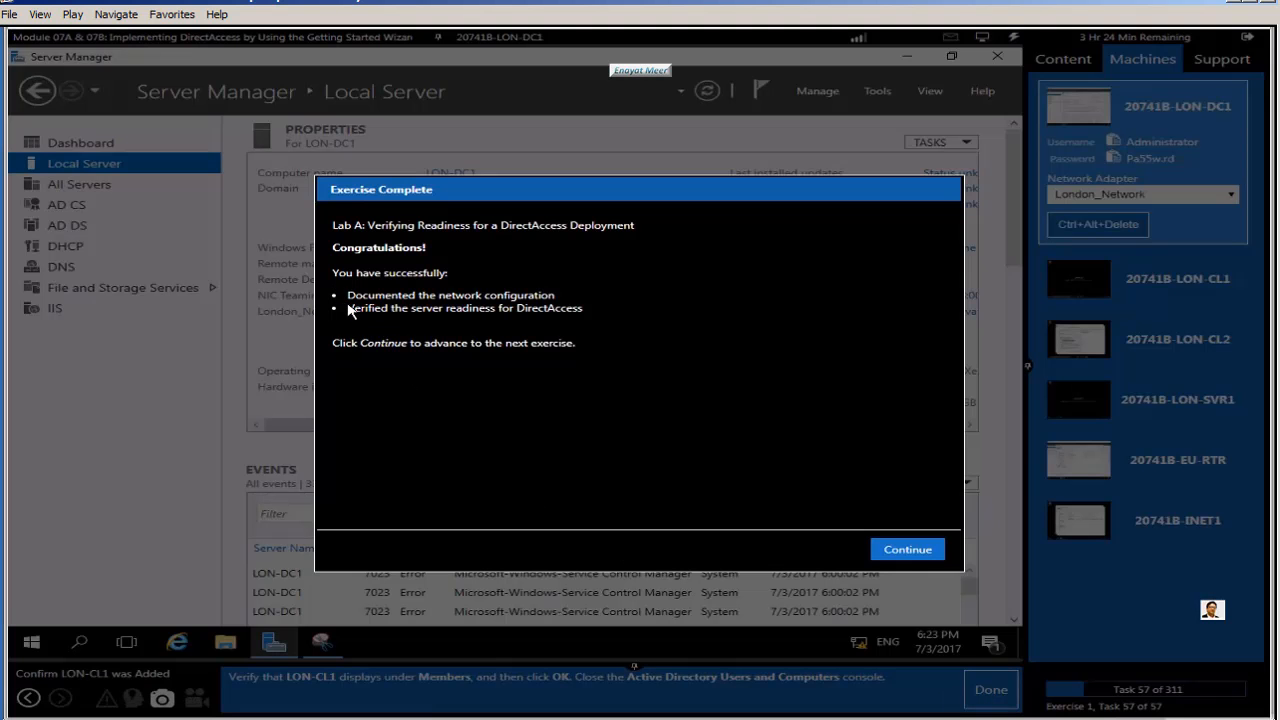
left_click_drag(347, 305, 556, 297)
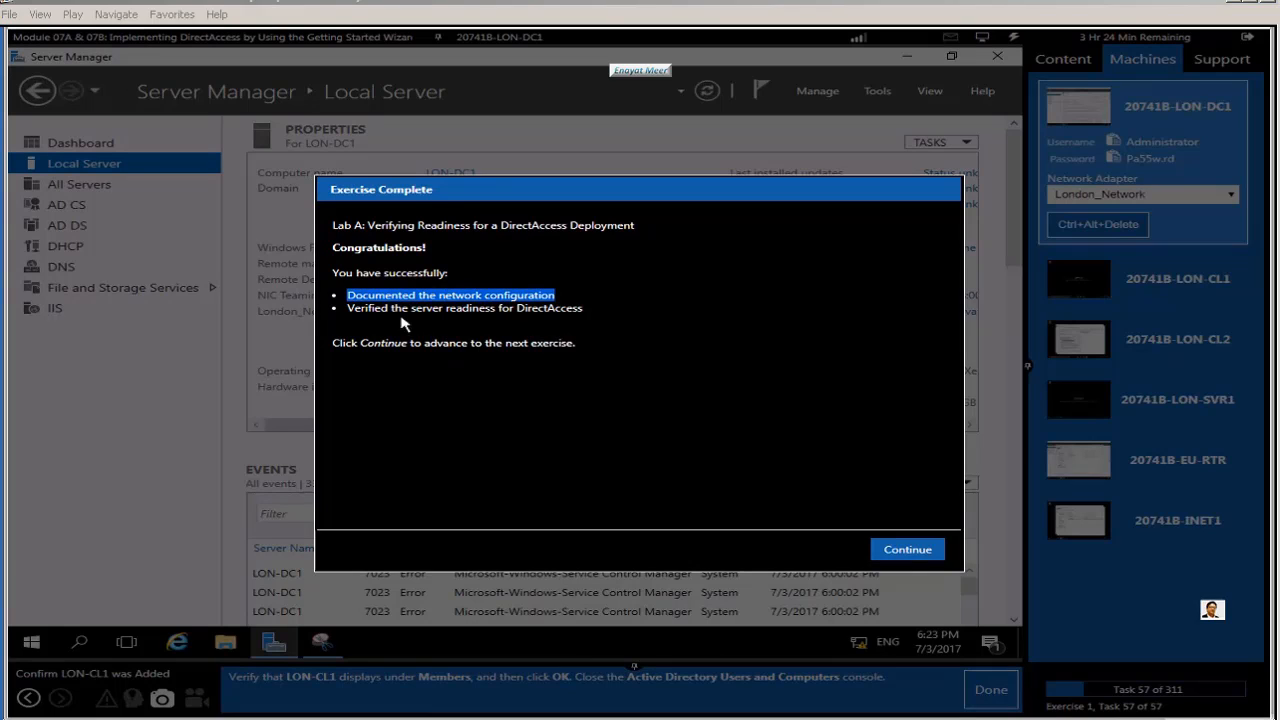
left_click_drag(343, 309, 584, 309)
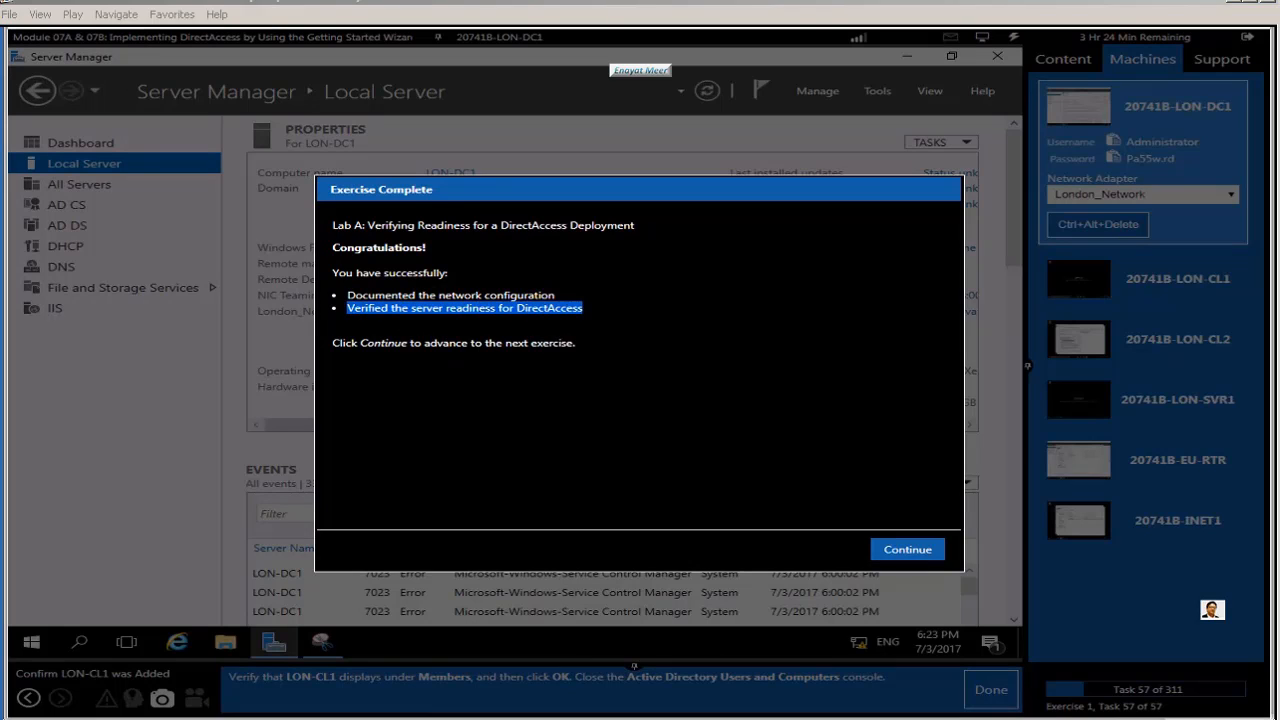
left_click(643, 437)
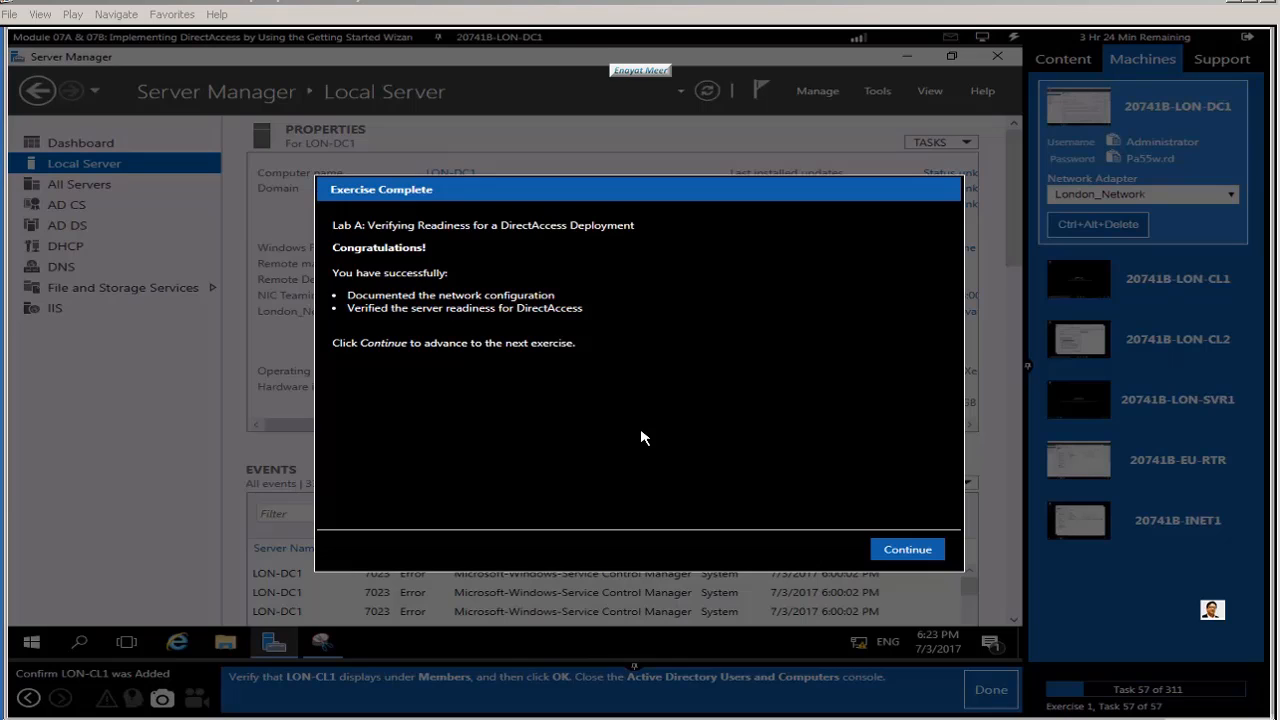
left_click(897, 550)
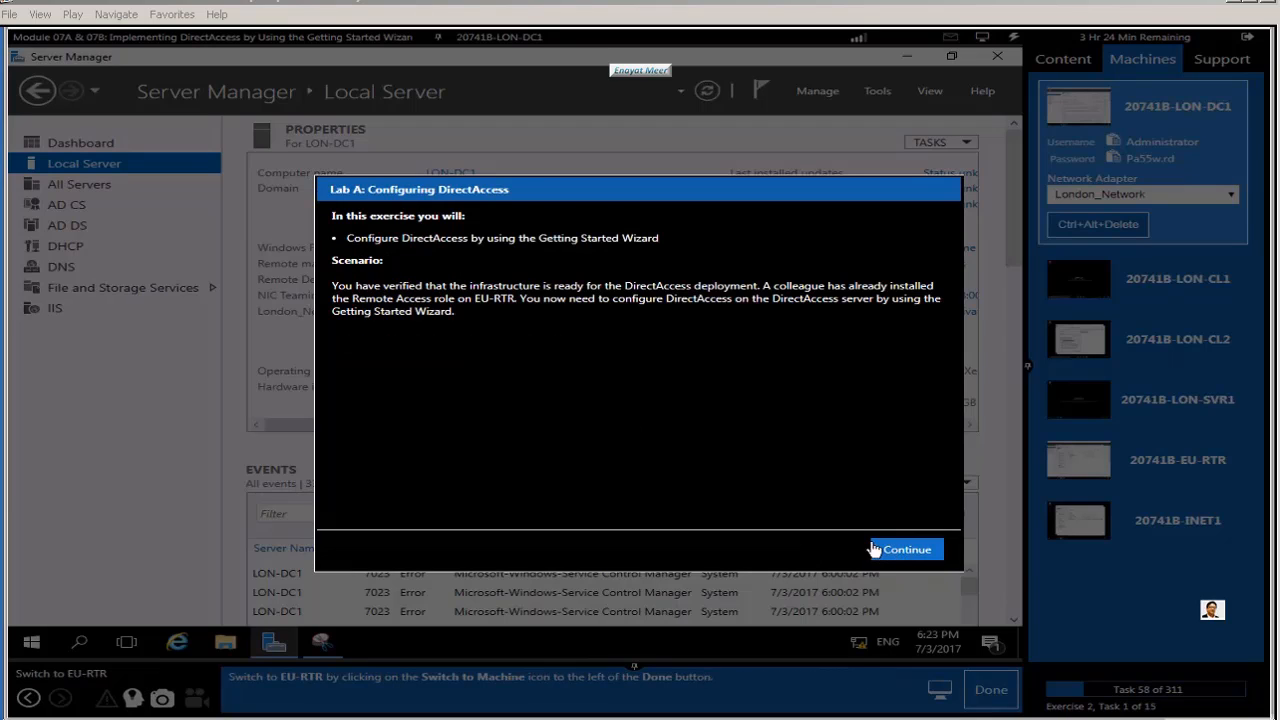
left_click_drag(348, 238, 528, 371)
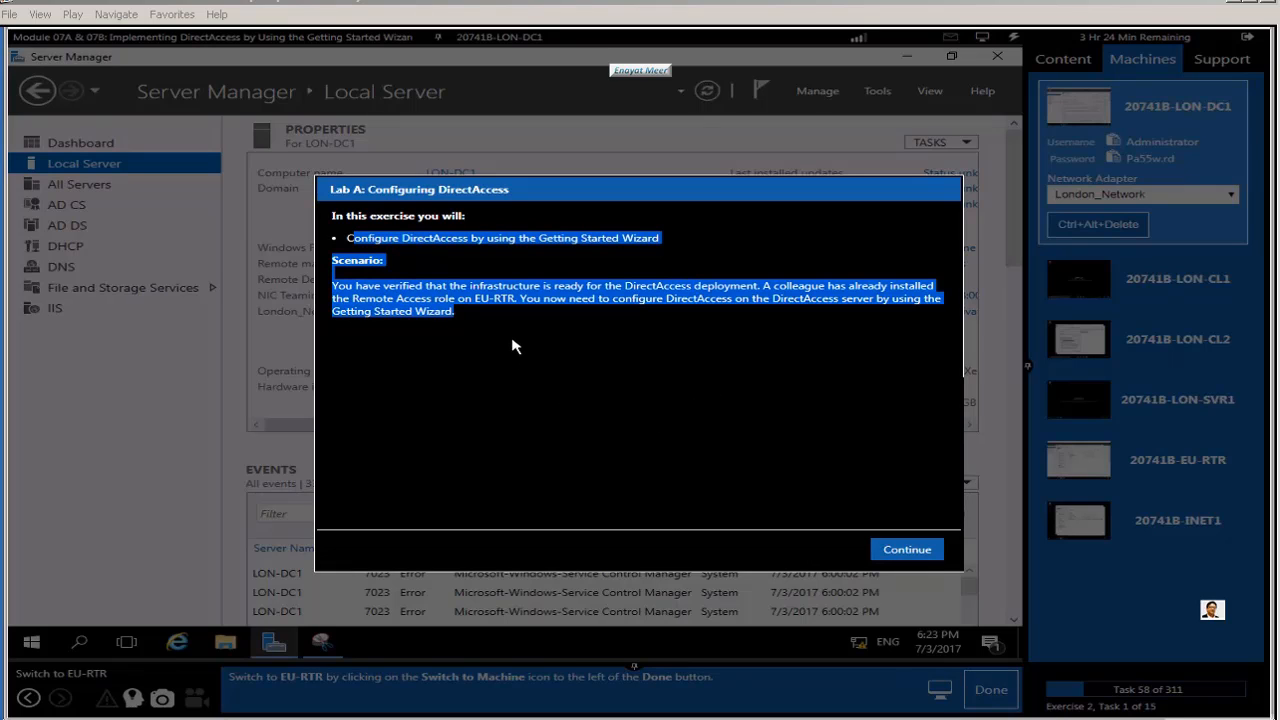
left_click(517, 355)
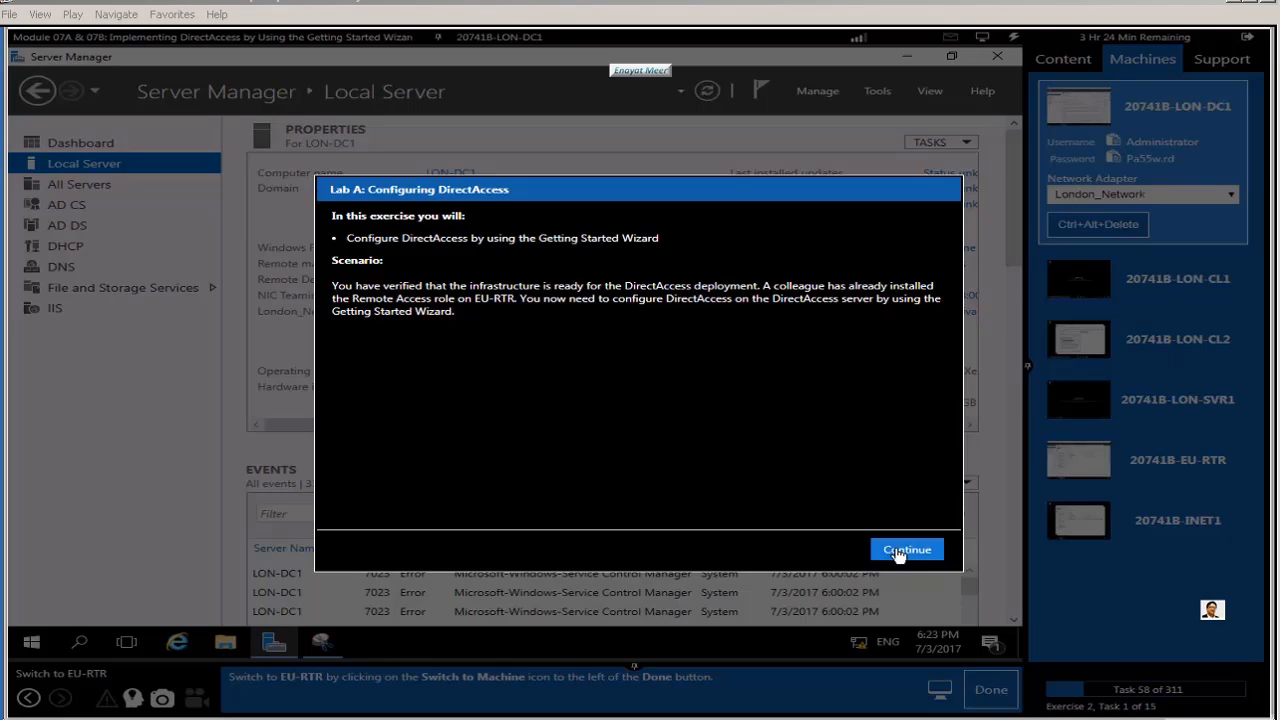
left_click(893, 552)
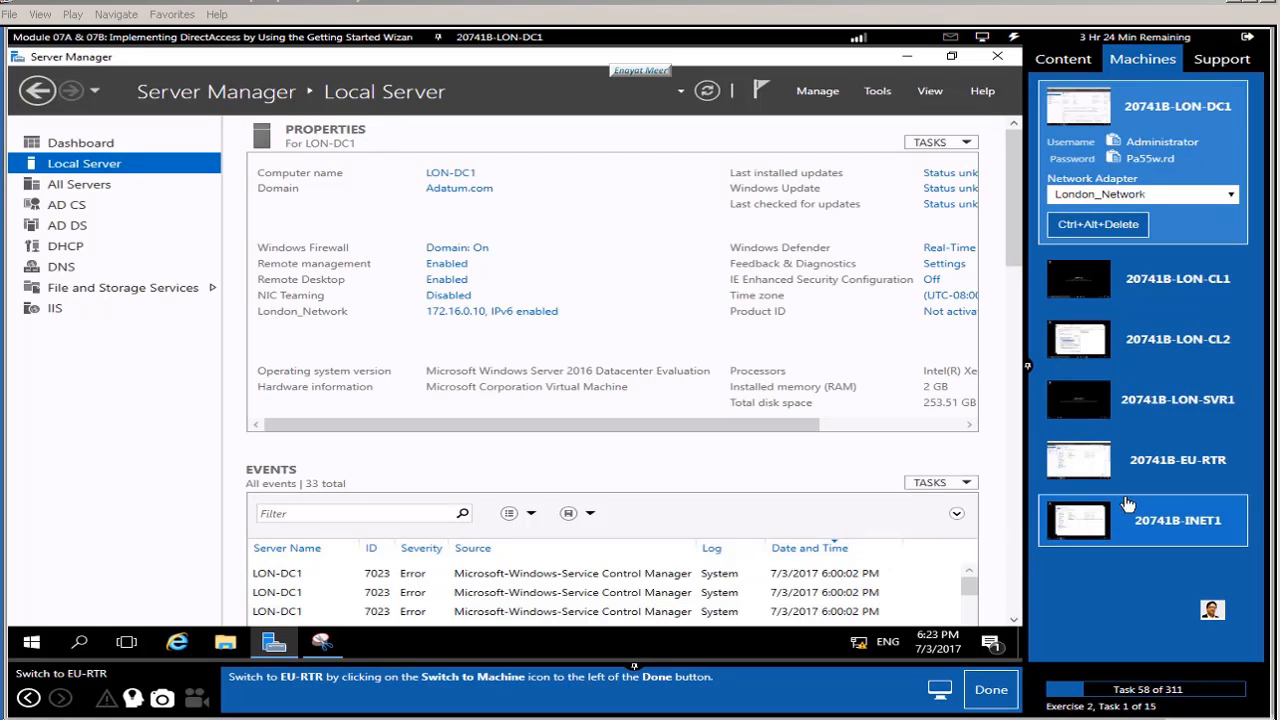
Step: Switch to EU-RTR and open Remote Access Management at DirectAccess and VPN
left_click(1174, 462)
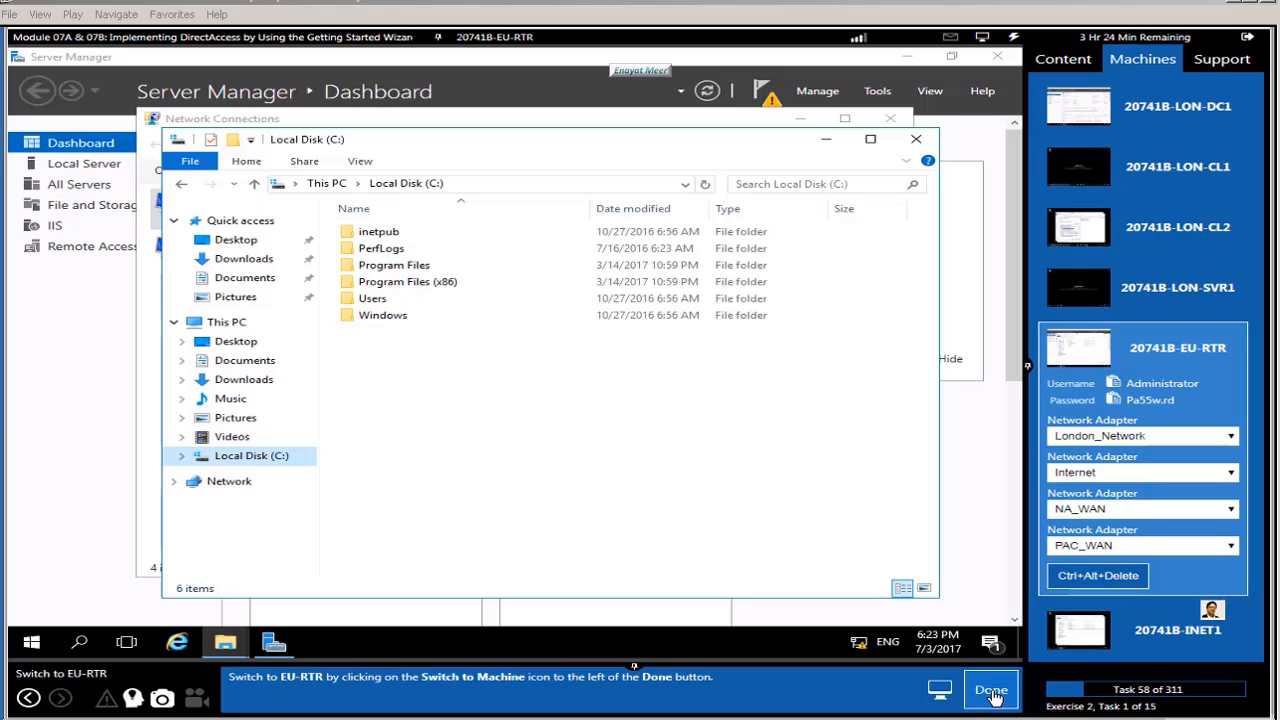
left_click(991, 690)
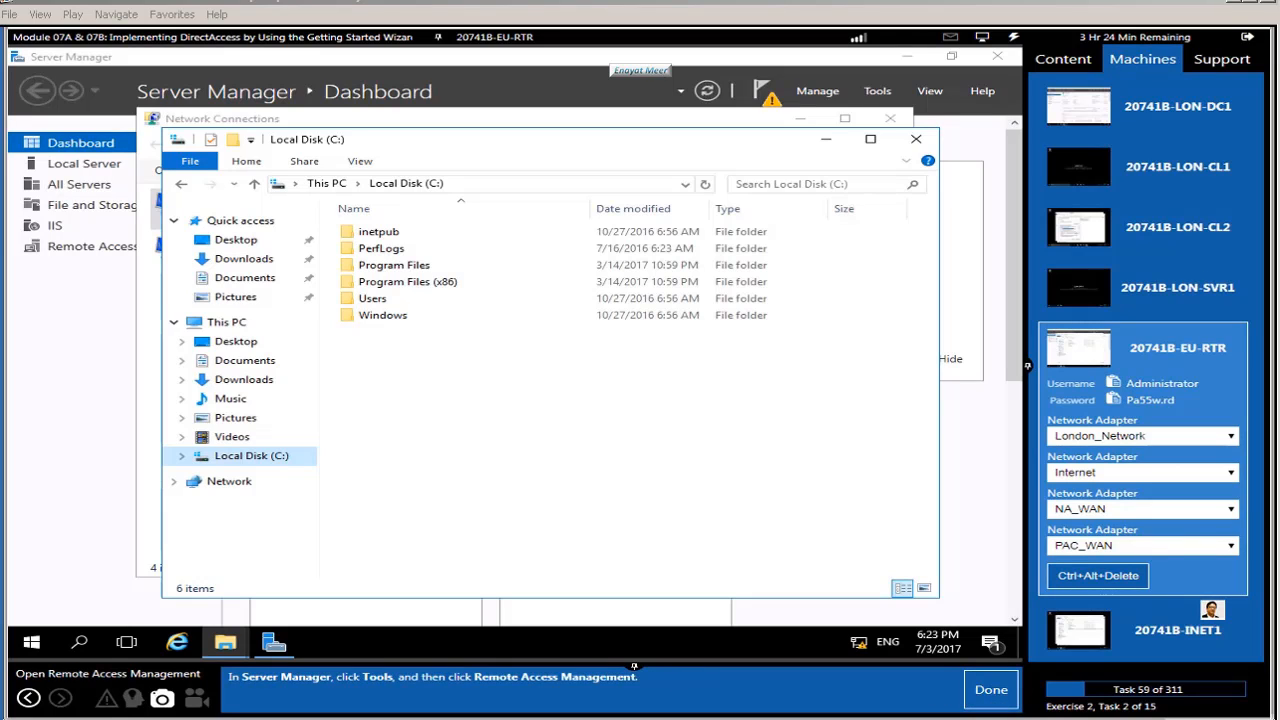
left_click(270, 640)
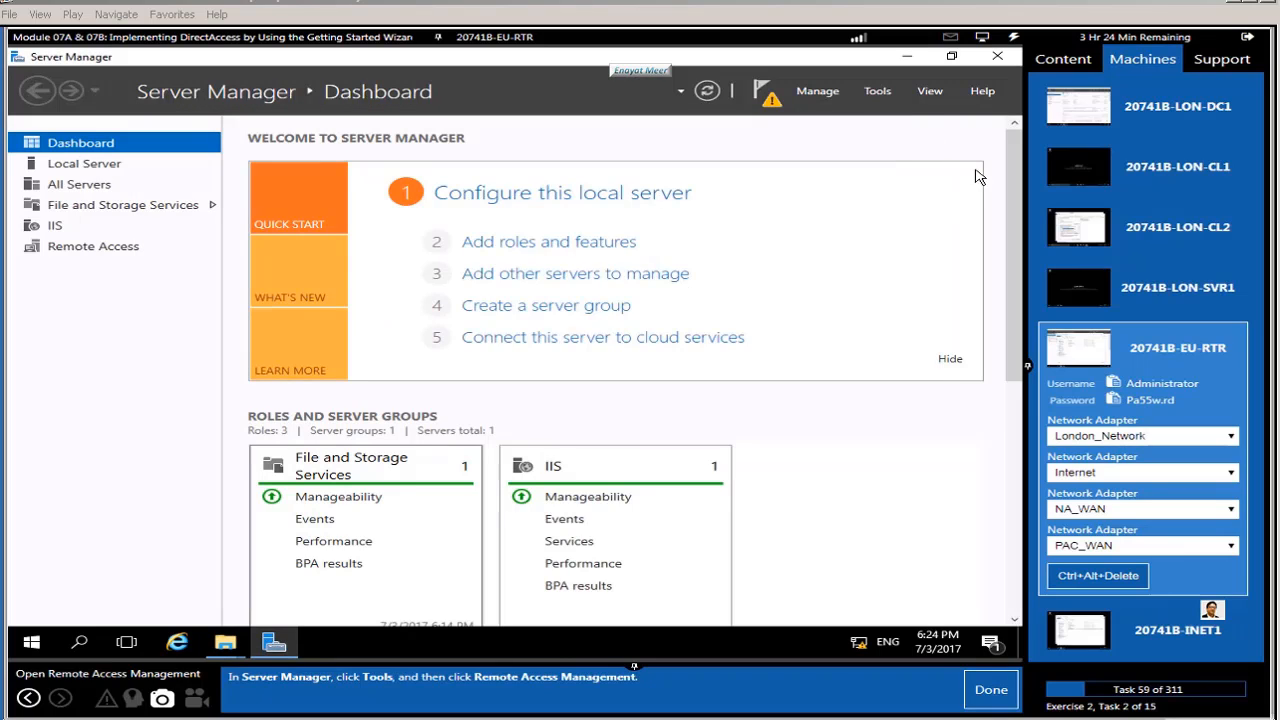
left_click(876, 91)
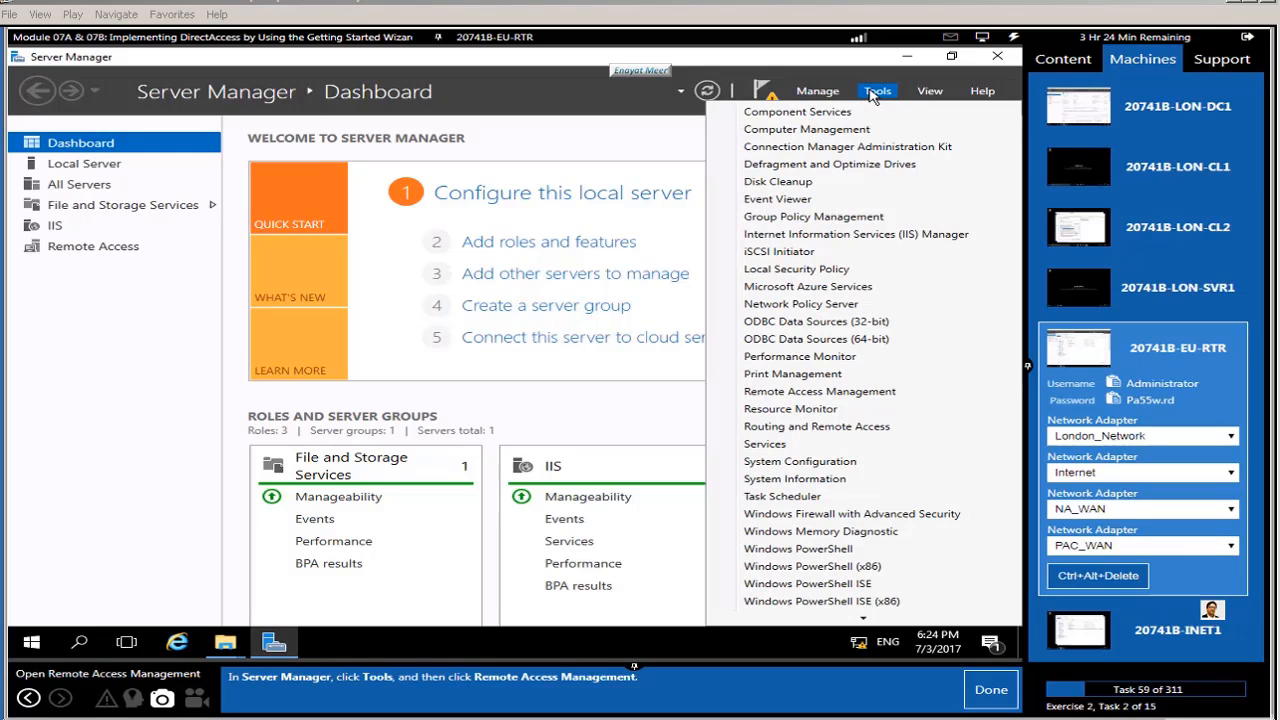
left_click(815, 393)
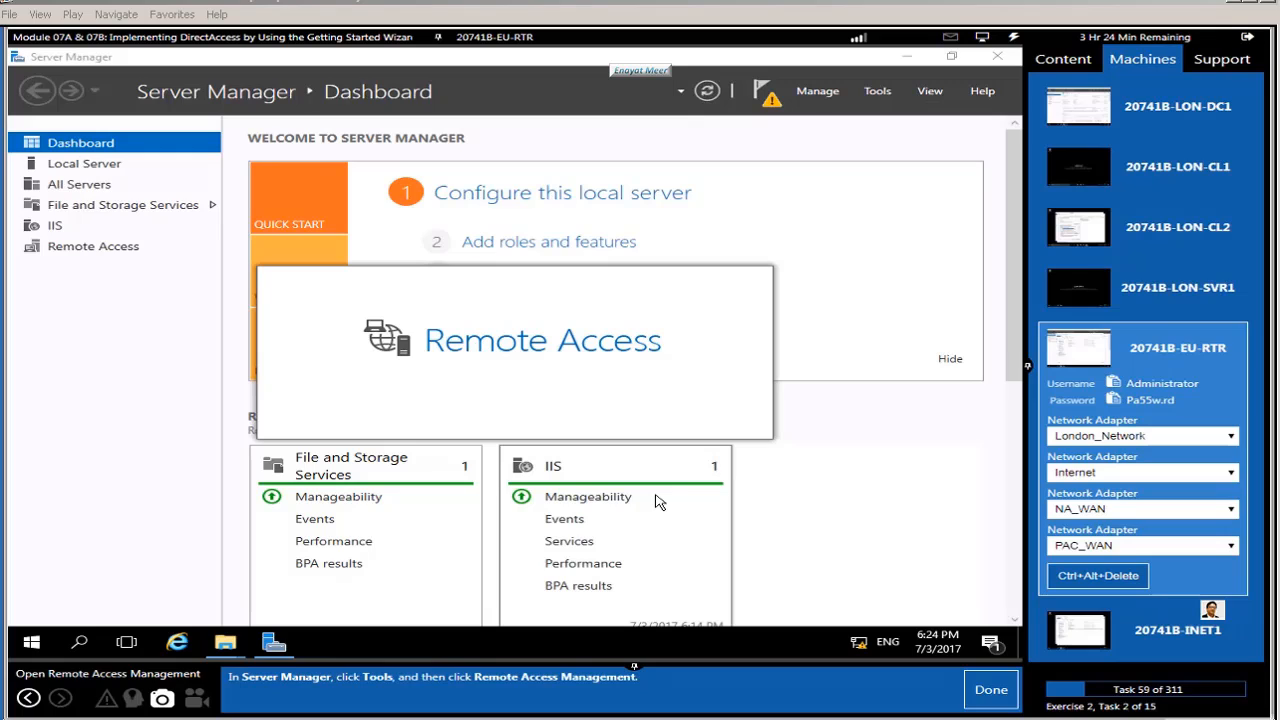
left_click(990, 690)
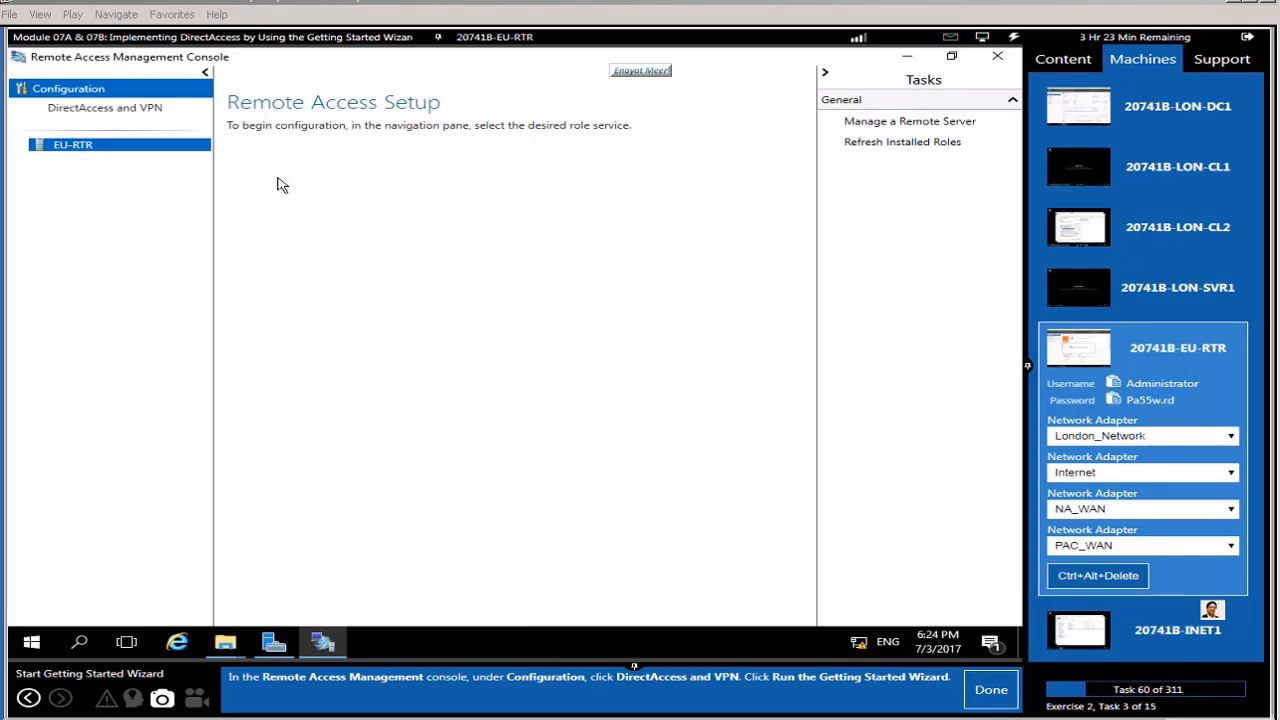
left_click(118, 110)
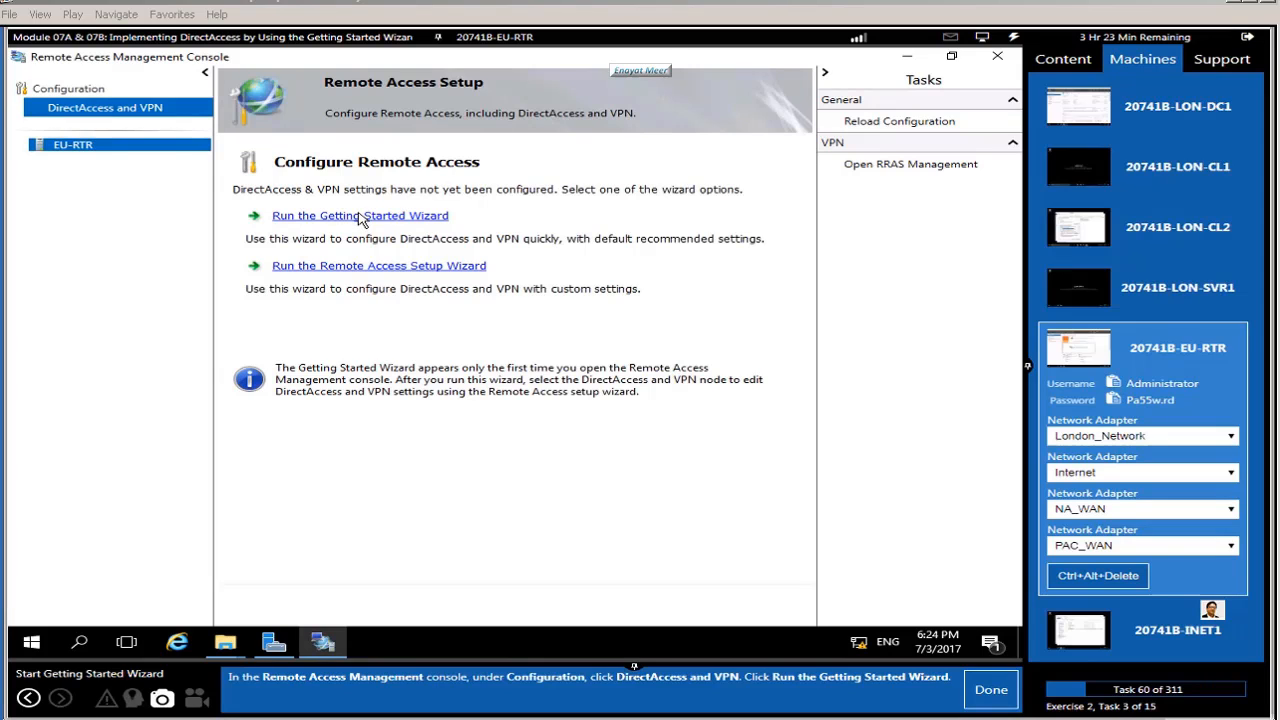
Step: Run the Getting Started Wizard for DirectAccess only, Edge topology, public address 131.107.0.10
left_click(361, 218)
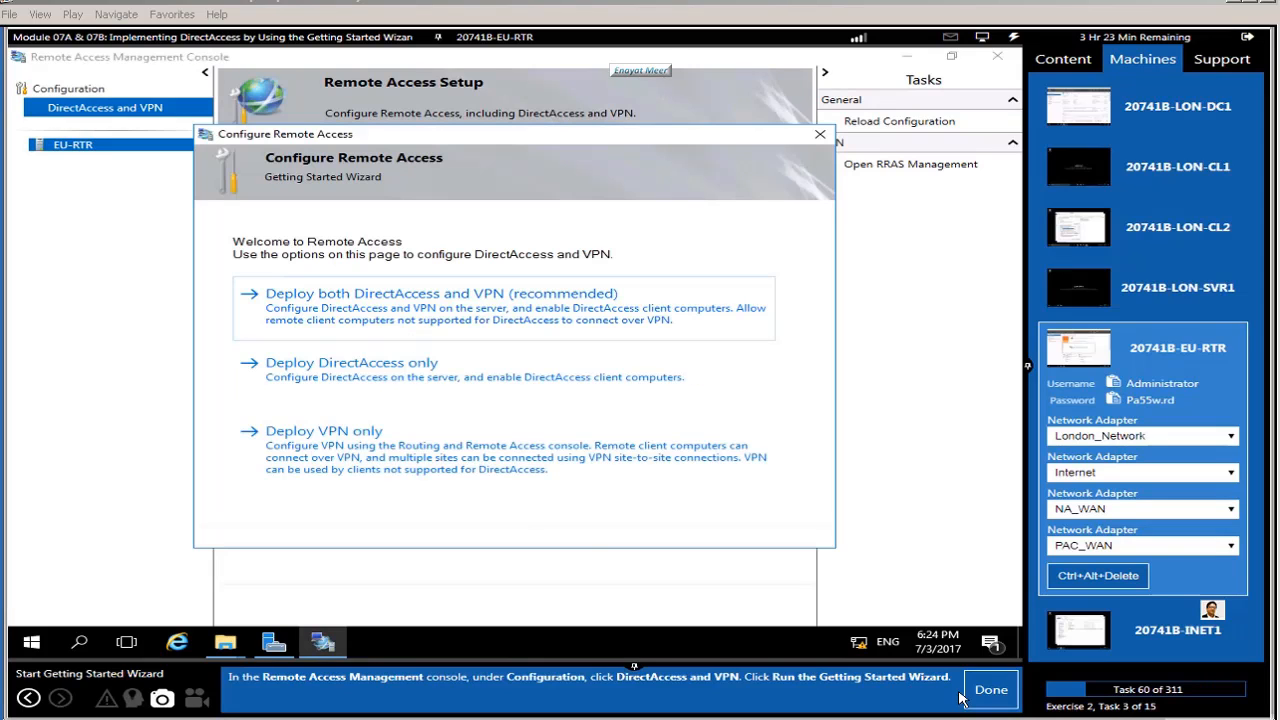
left_click(989, 692)
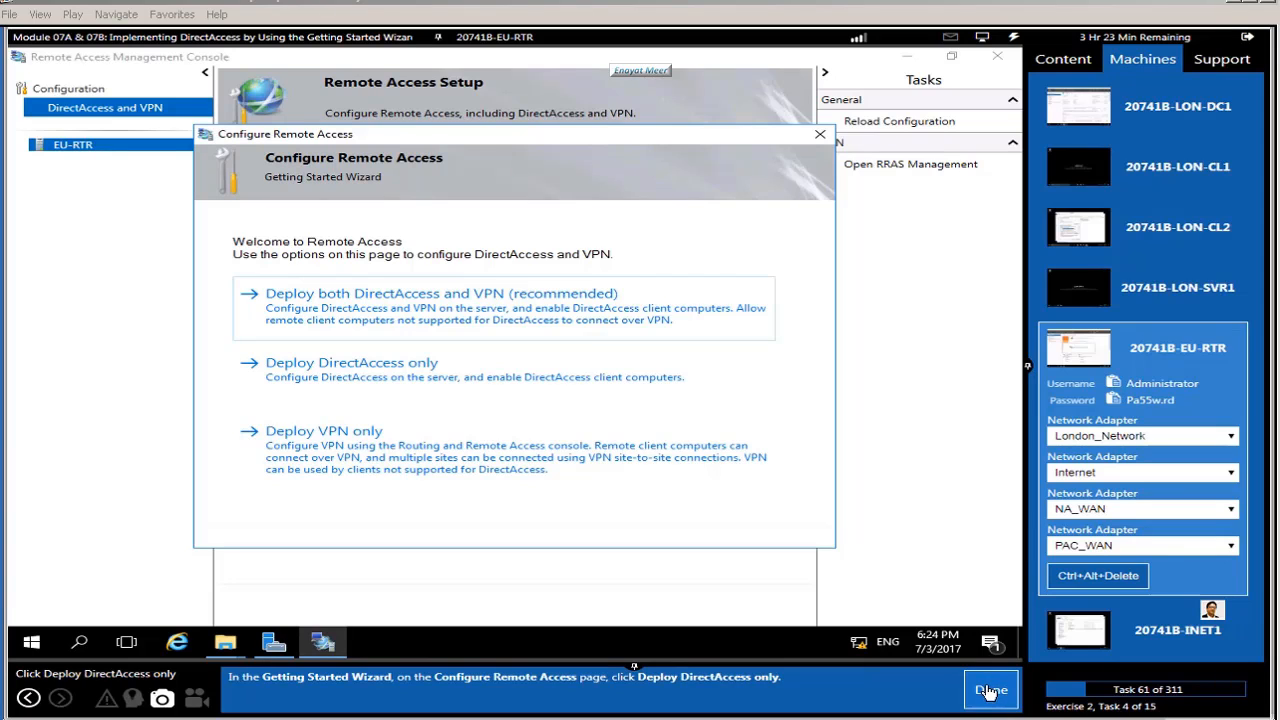
left_click(360, 366)
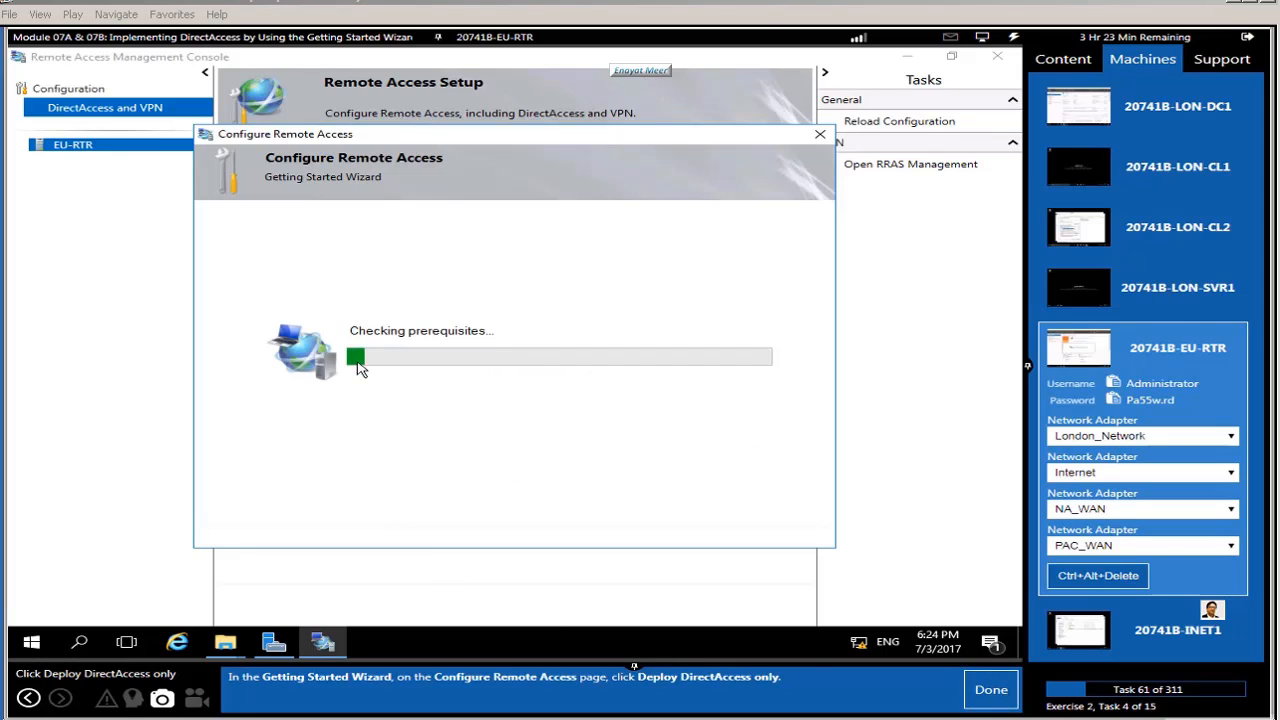
left_click(982, 692)
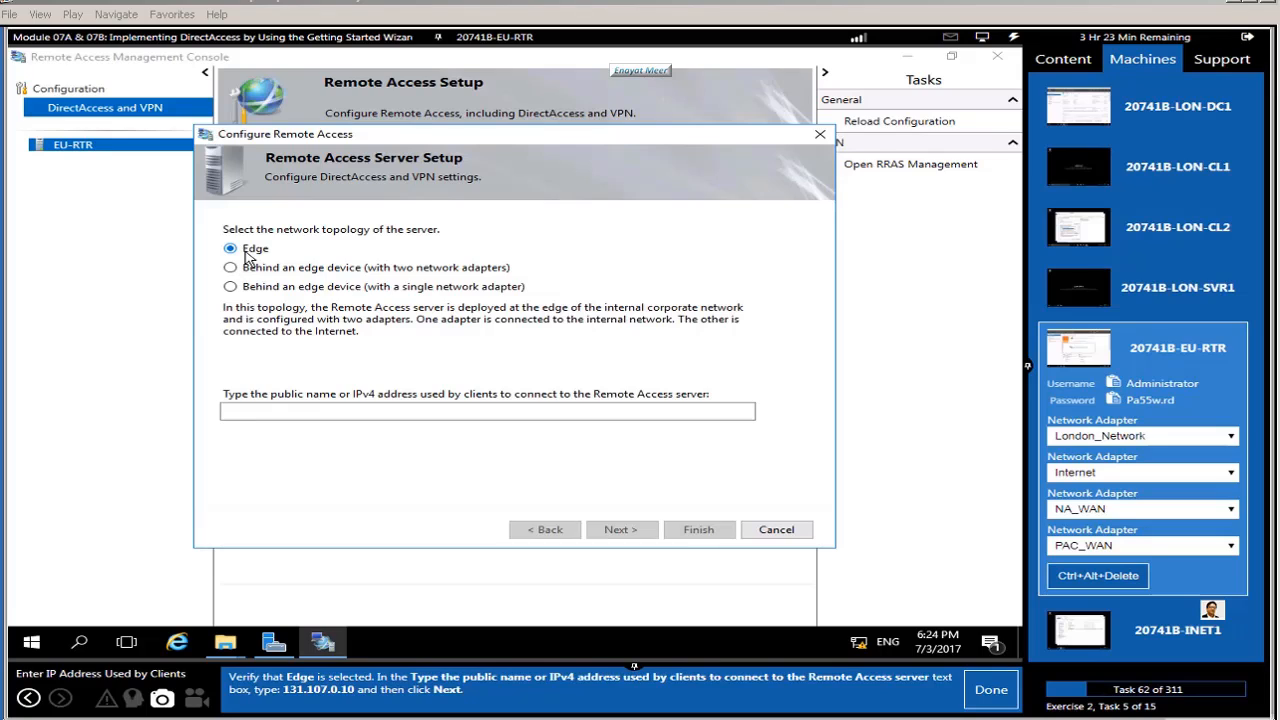
left_click(266, 416)
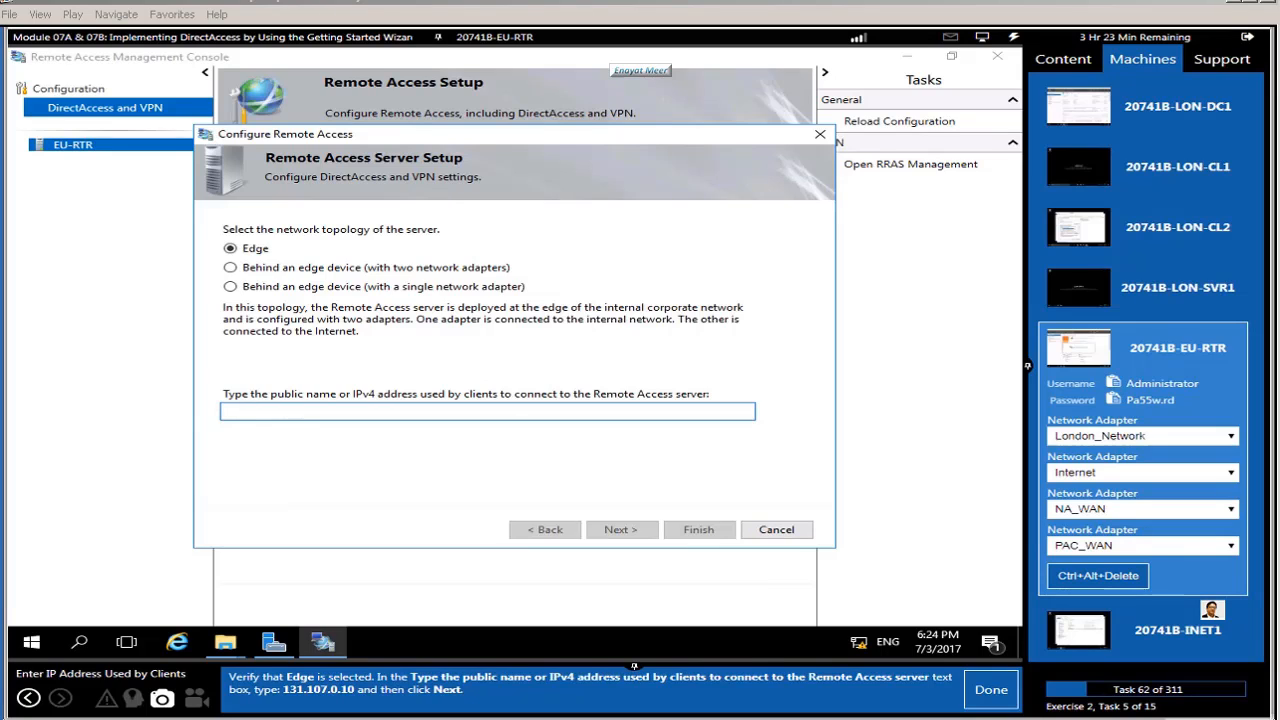
type("131.107.0.")
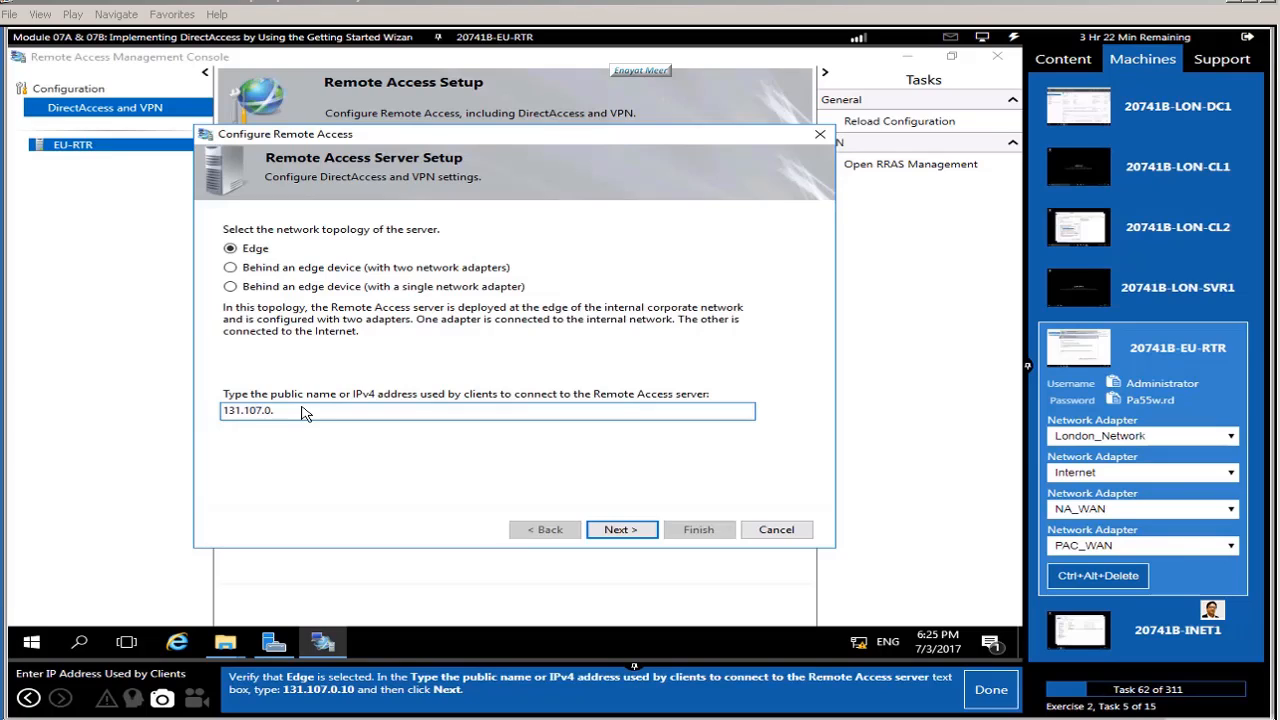
type("10")
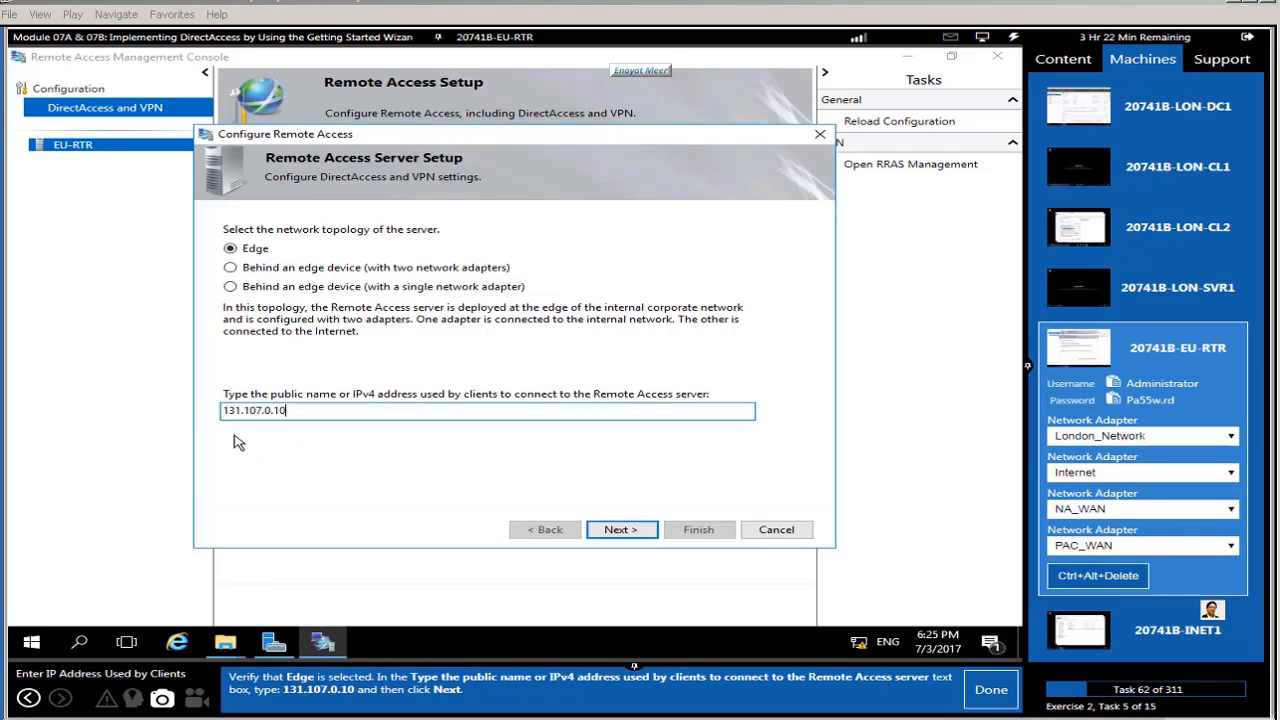
left_click(617, 532)
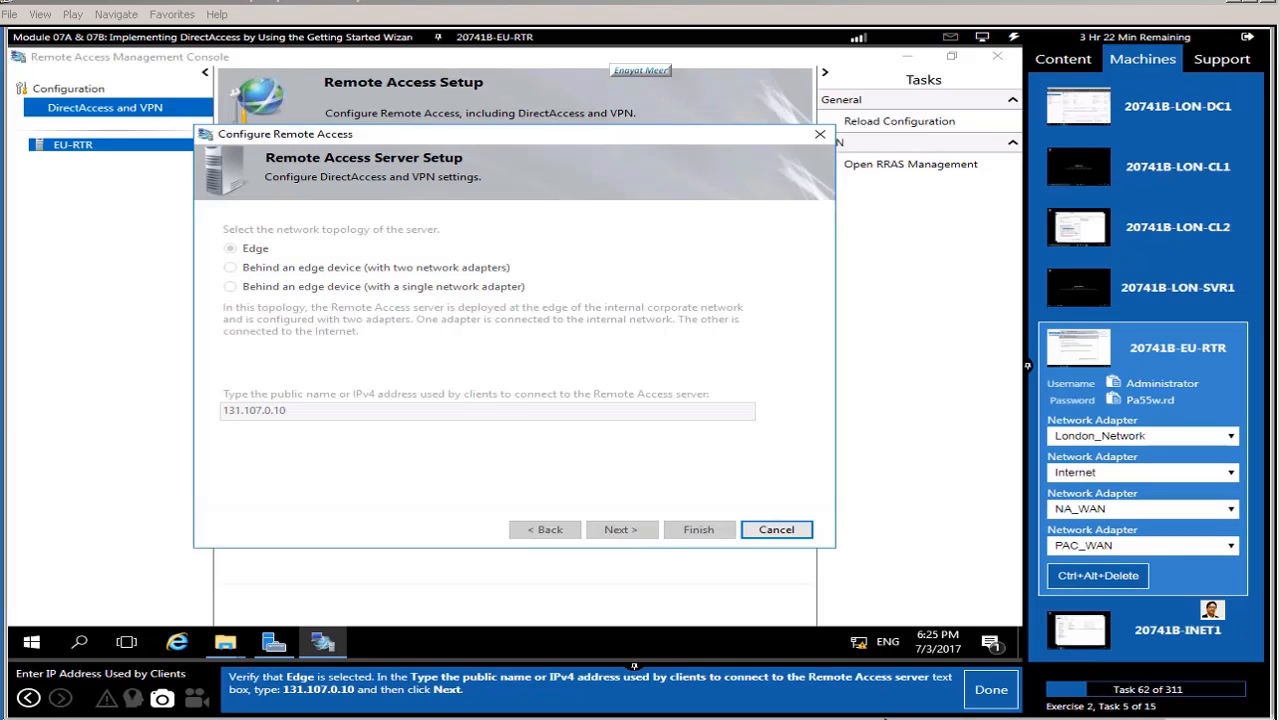
Step: Open the Remote Access Review, then the Remote Clients DirectAccess Client Setup listing Domain Computers
left_click(985, 689)
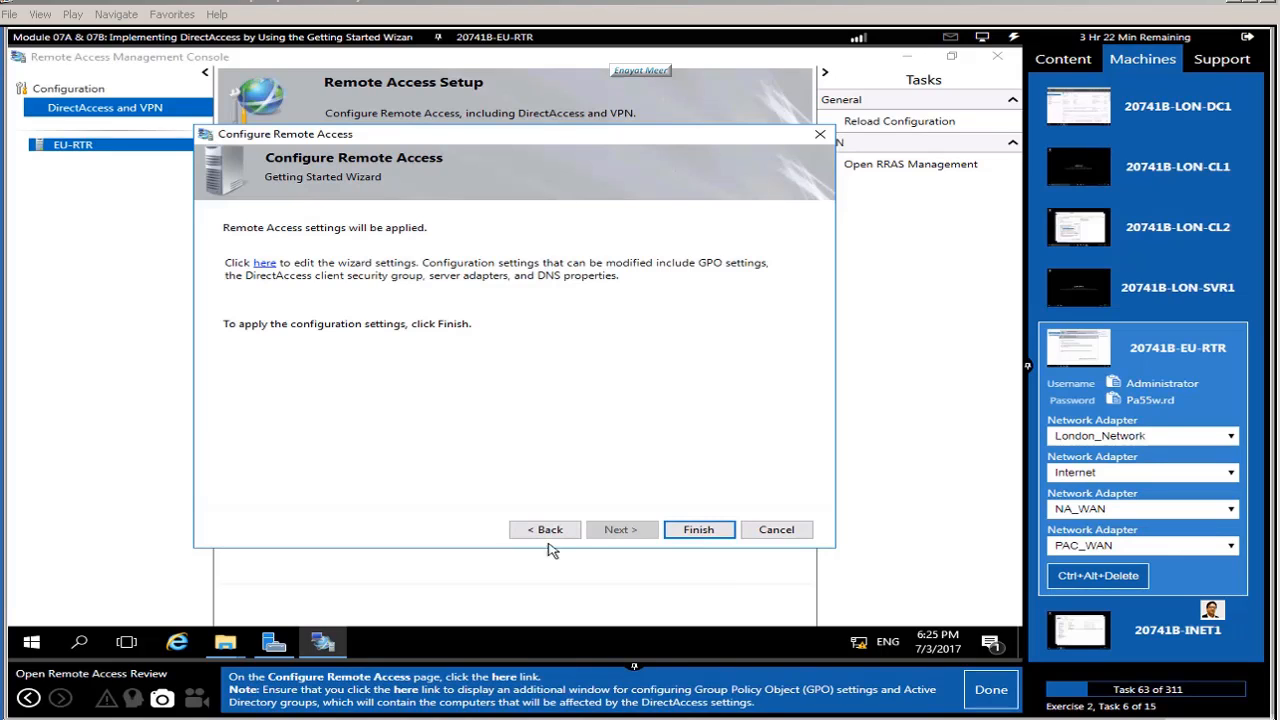
left_click(265, 265)
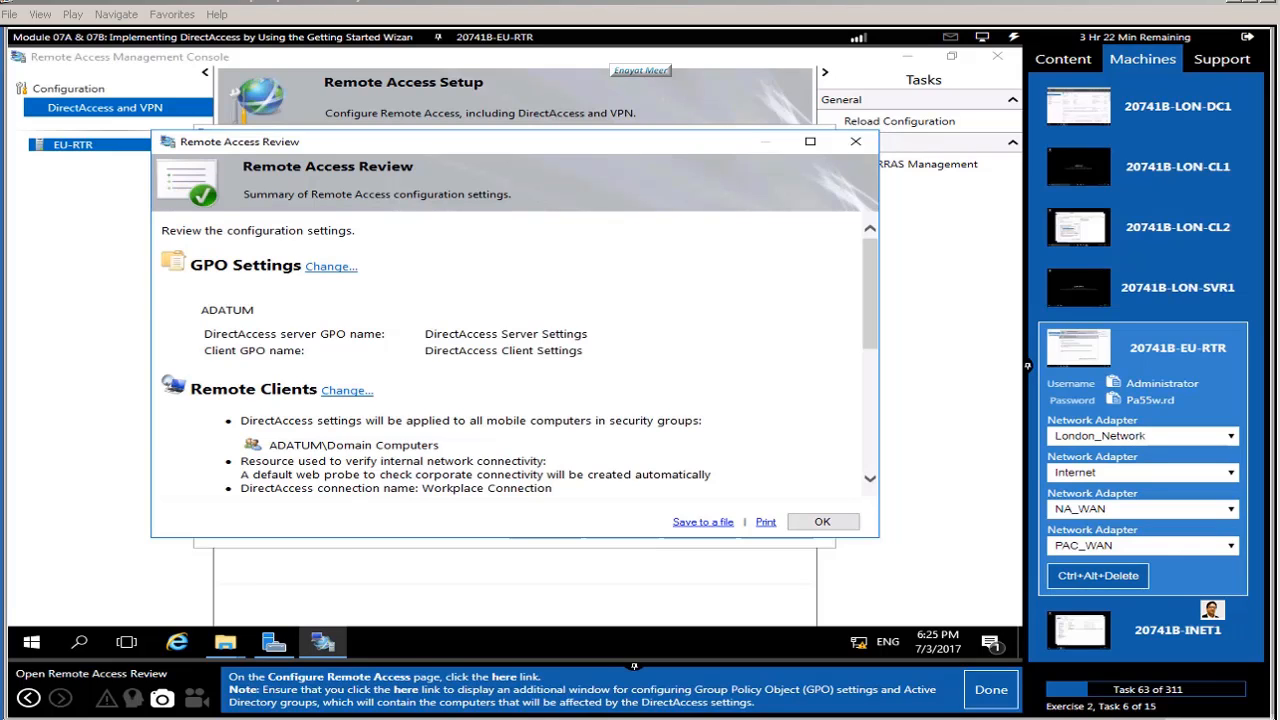
left_click(989, 690)
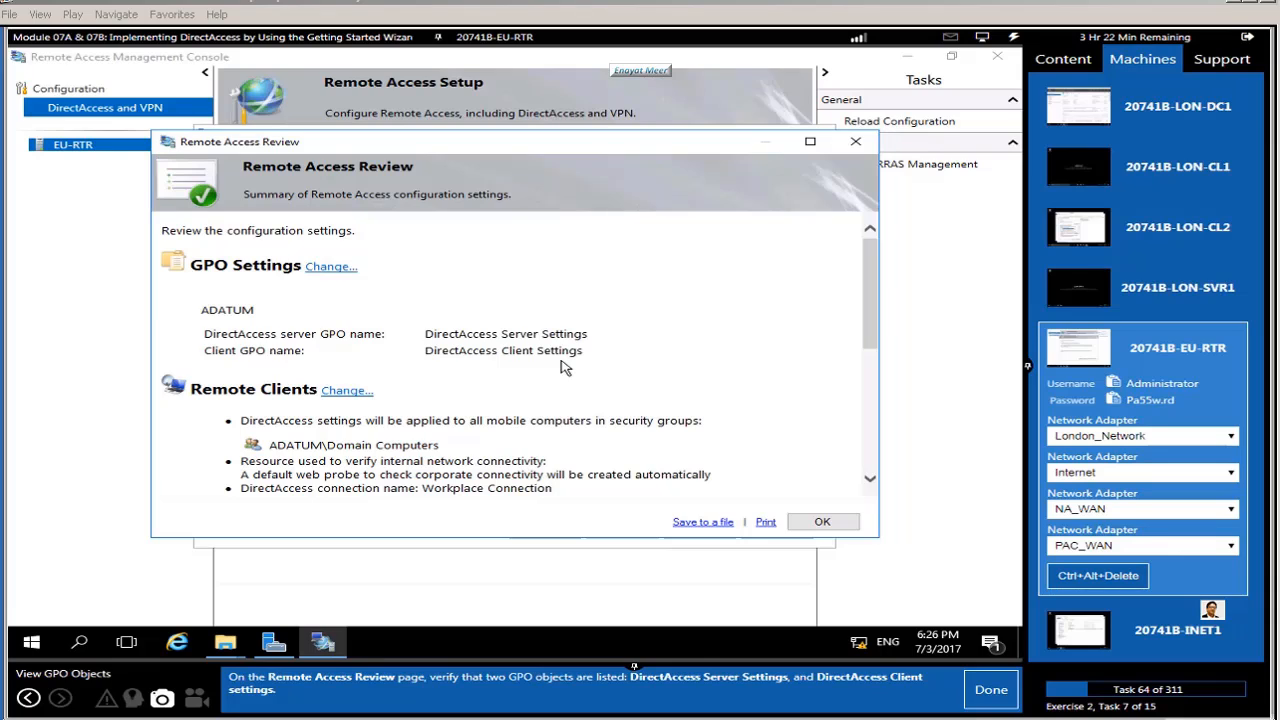
left_click(984, 692)
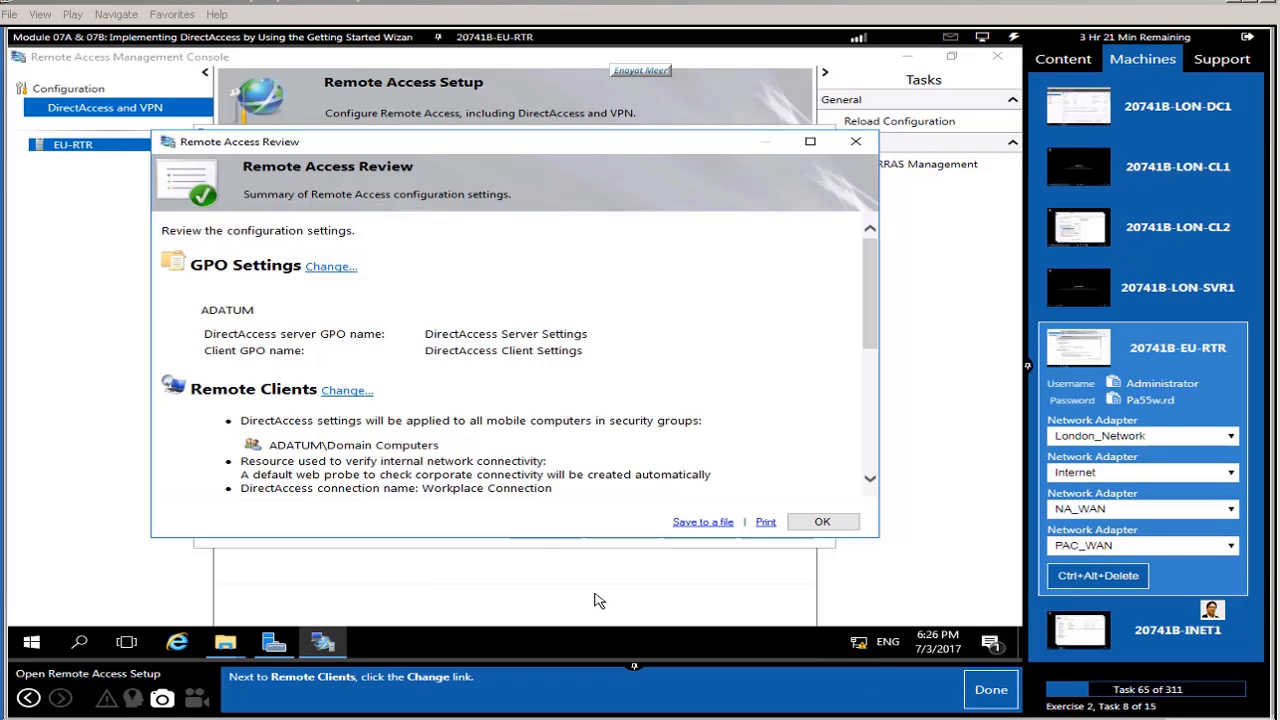
left_click(344, 392)
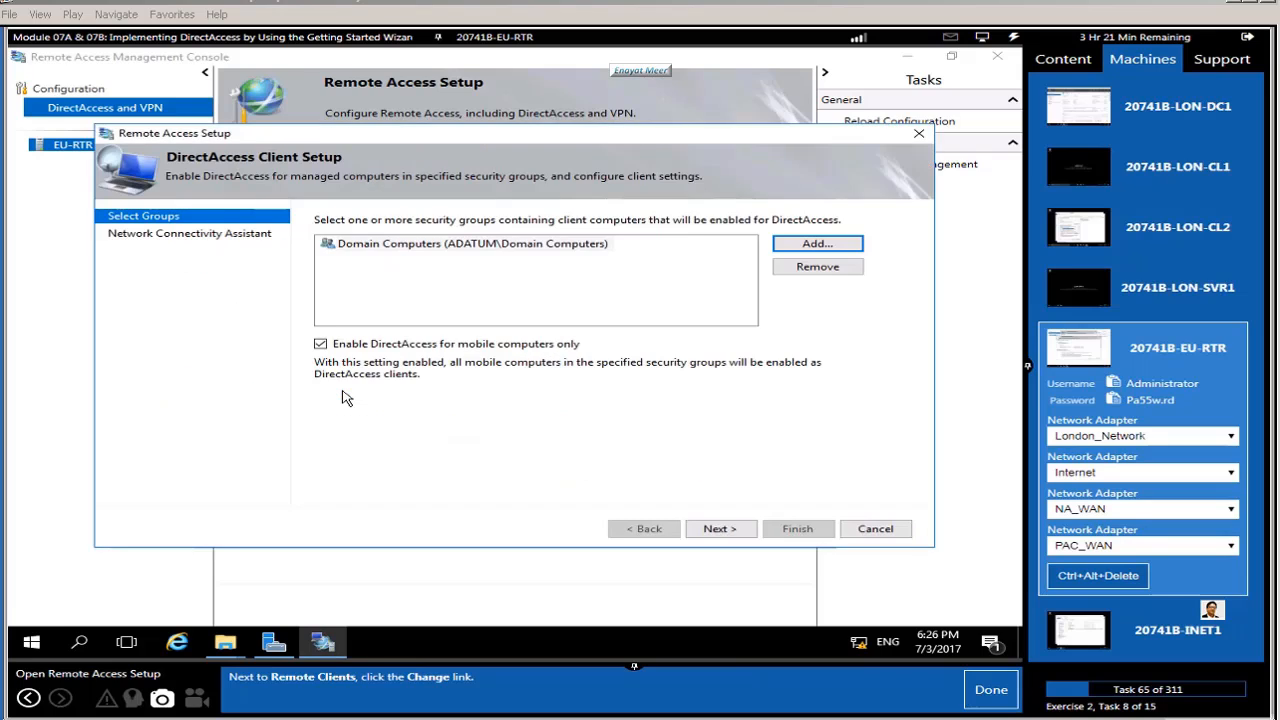
Step: Remove the Domain Computers group from the DirectAccess client groups
left_click(985, 694)
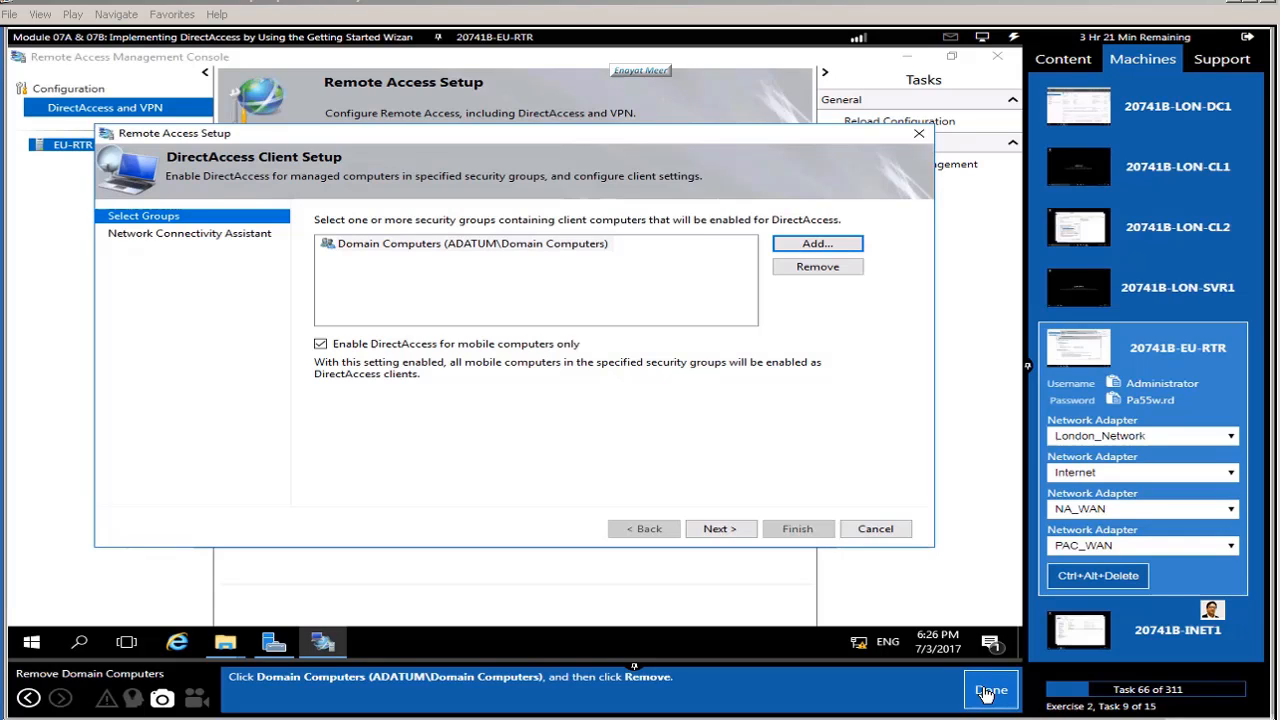
left_click(497, 248)
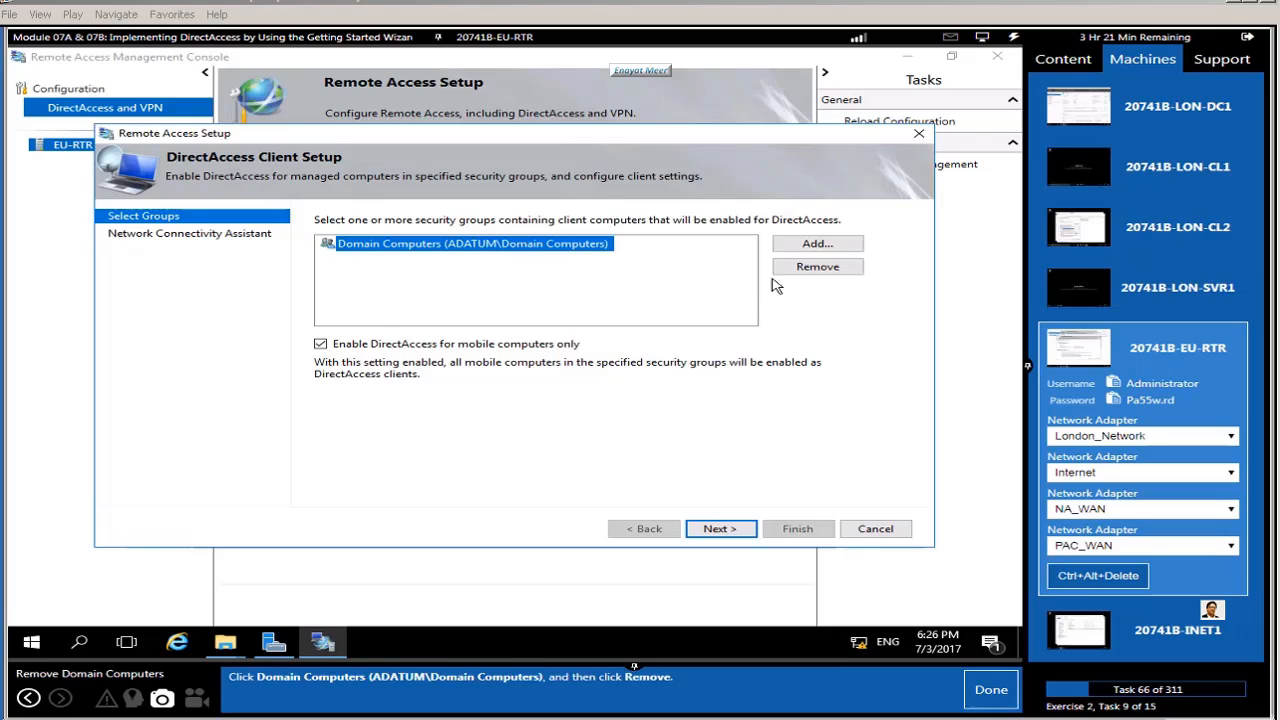
left_click(806, 268)
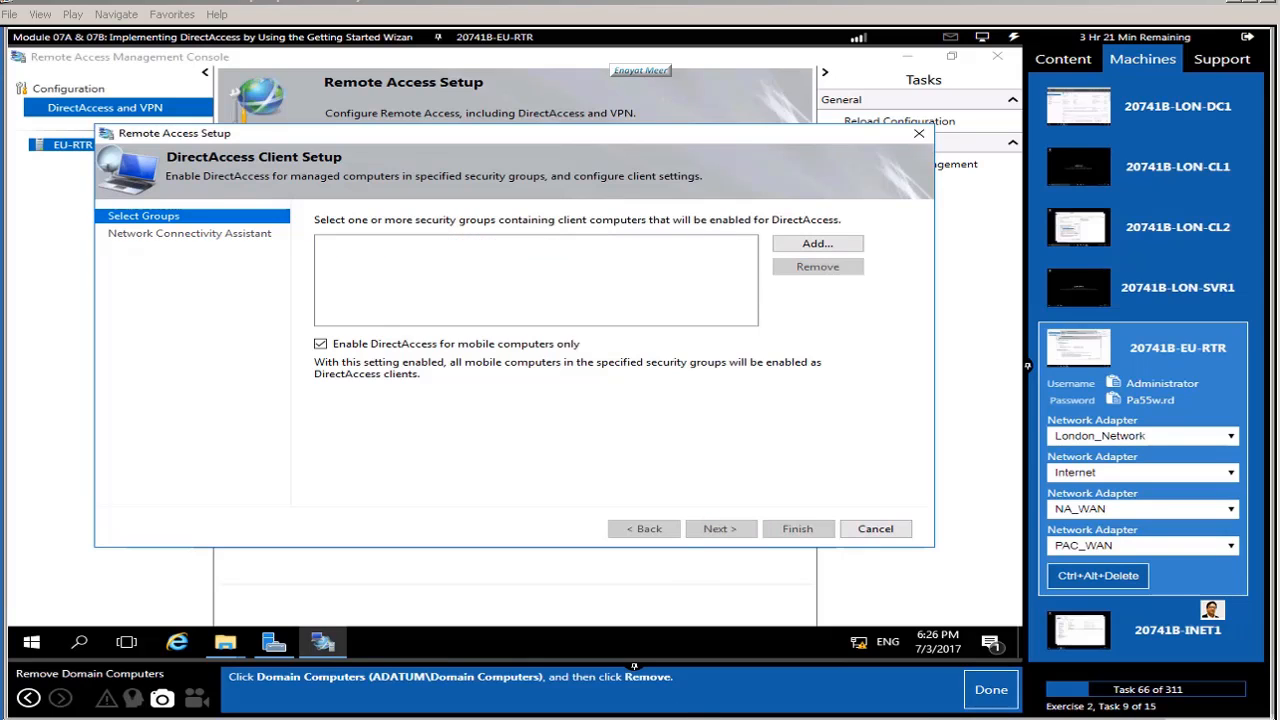
left_click(988, 696)
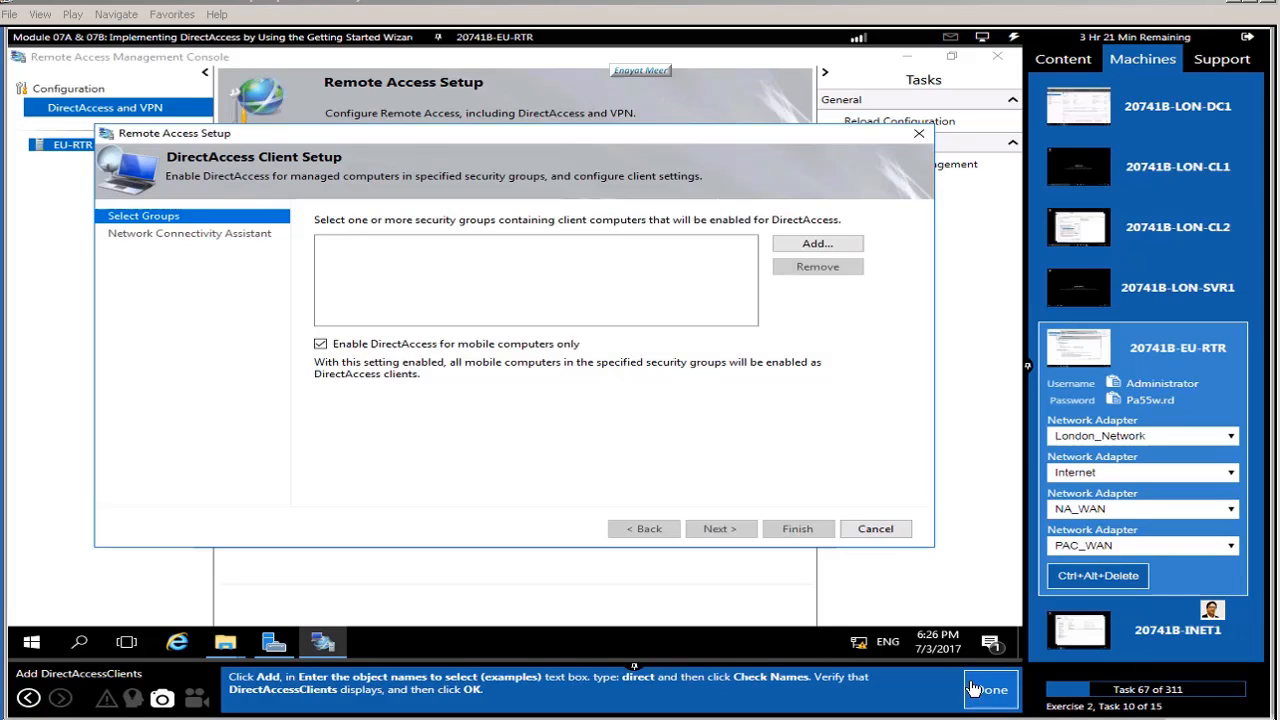
Step: Add the DirectAccessClients security group, resolving the name 'direct' with Check Names
left_click(800, 246)
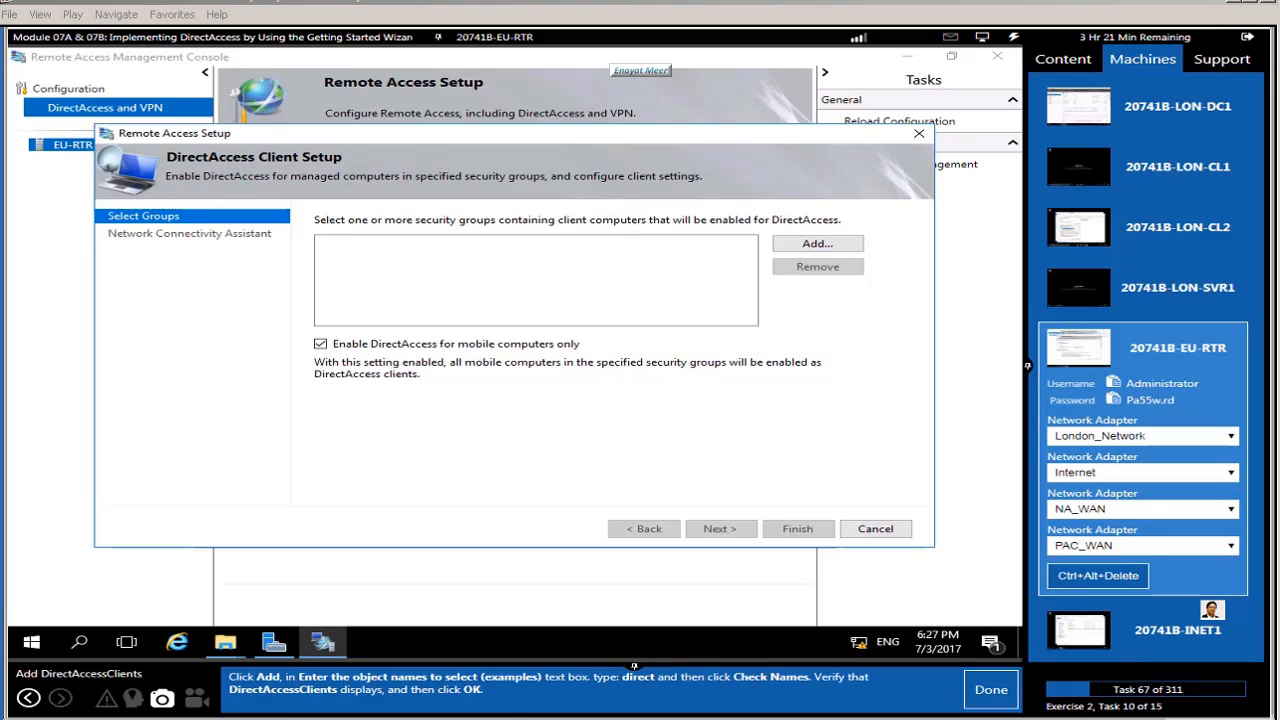
left_click(814, 246)
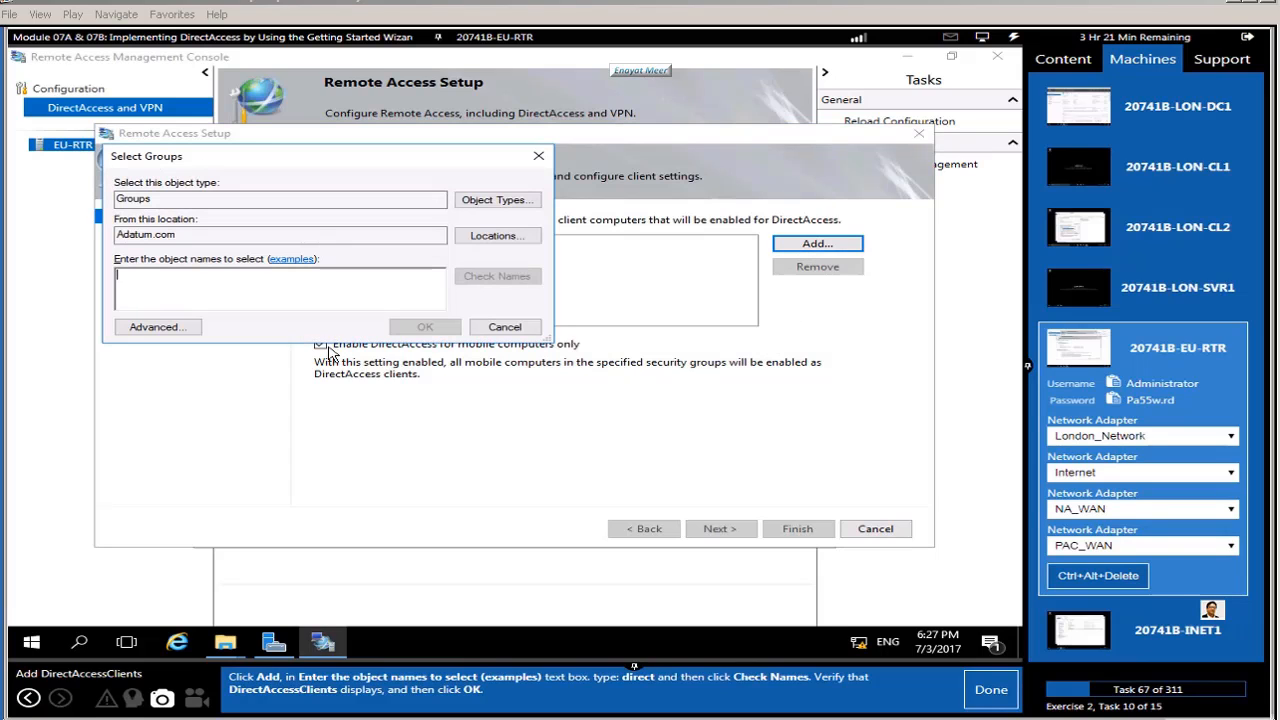
left_click(208, 296)
type("direct")
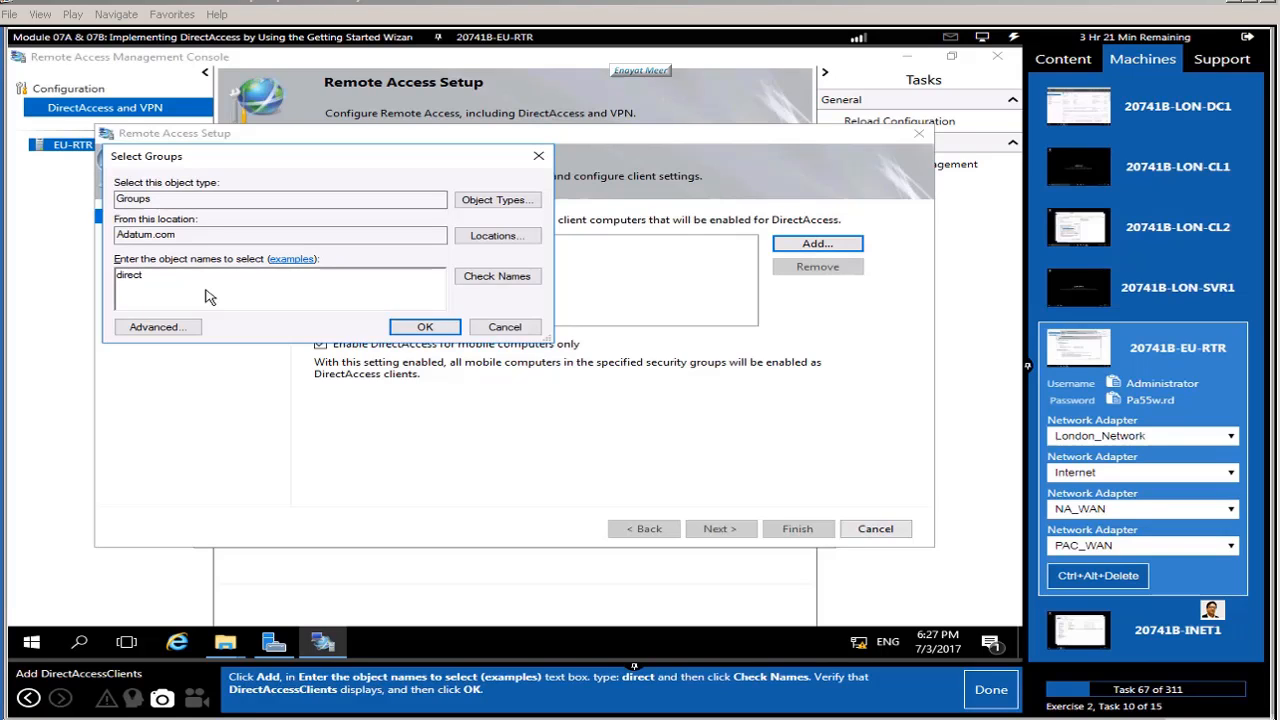
left_click(502, 279)
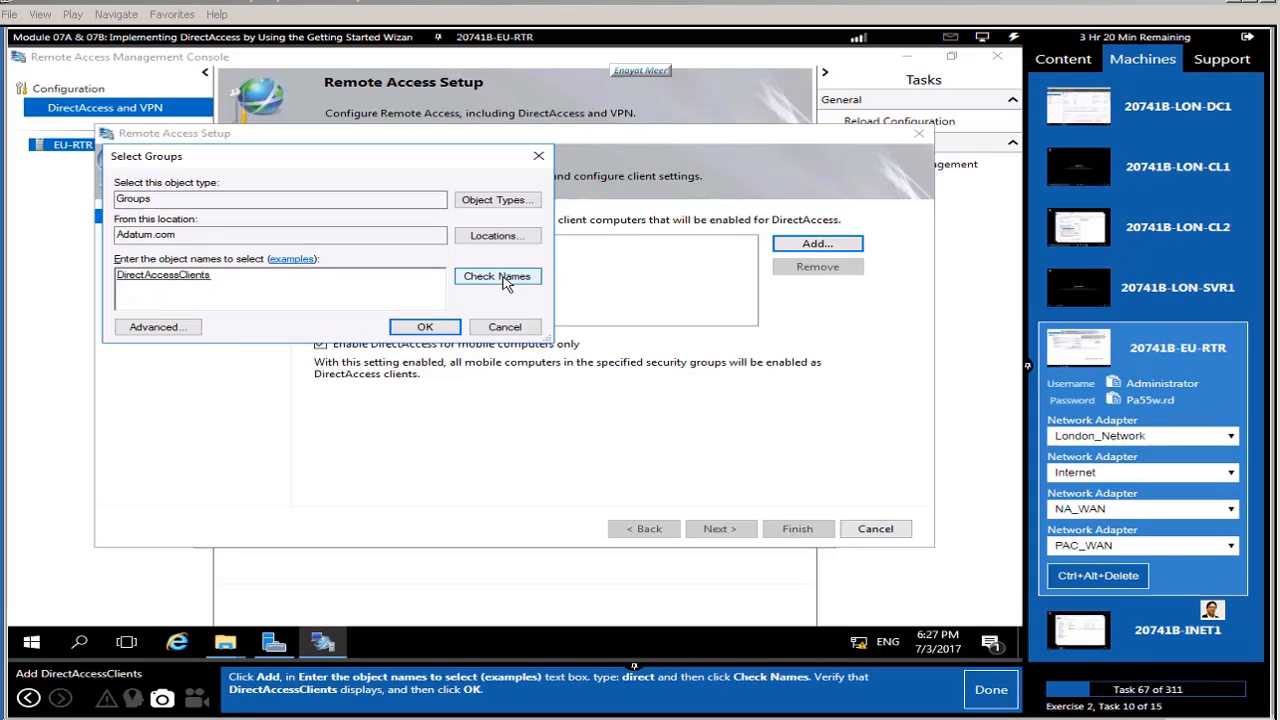
left_click(422, 328)
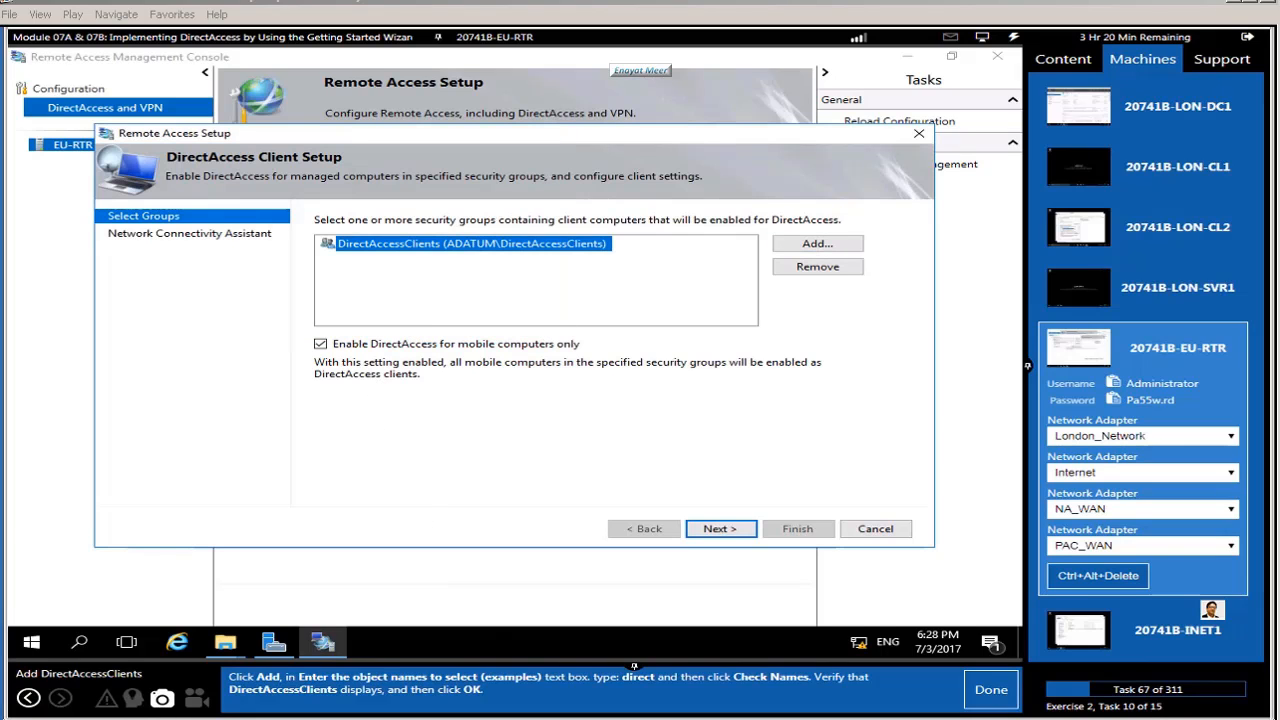
Step: Turn off 'Enable DirectAccess for mobile computers only' and continue to Network Connectivity Assistant
left_click(988, 690)
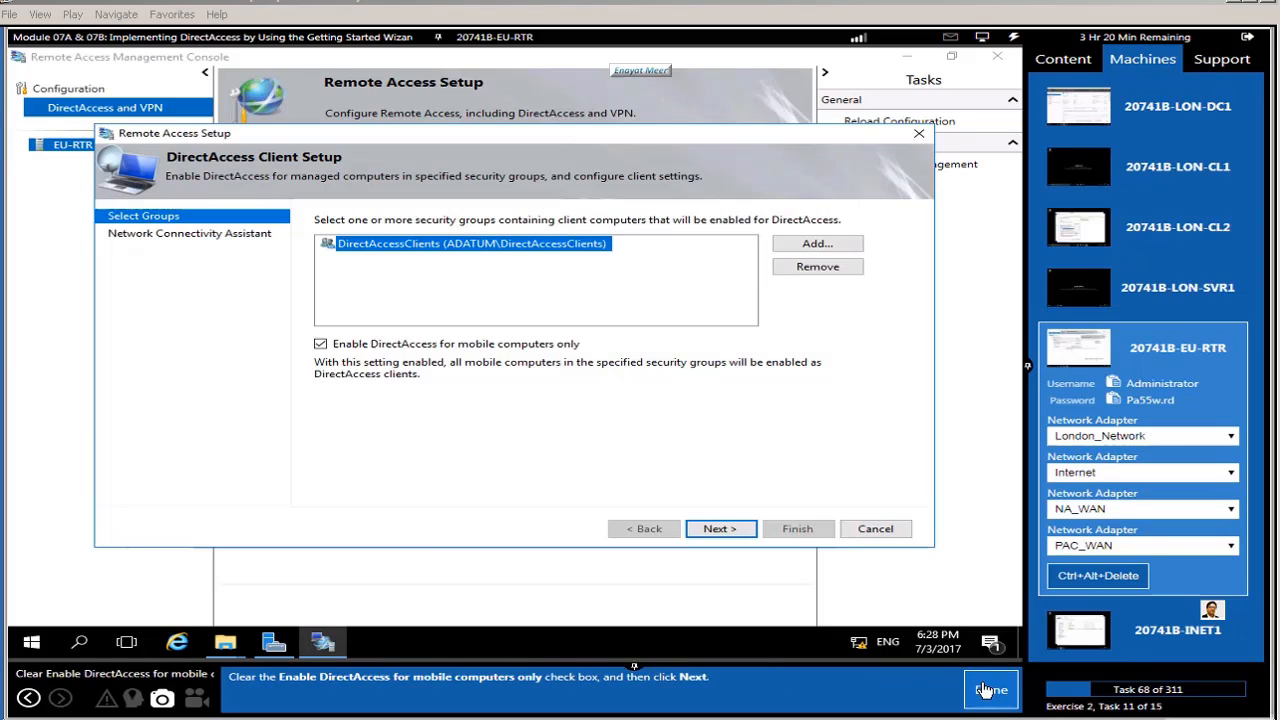
left_click(321, 344)
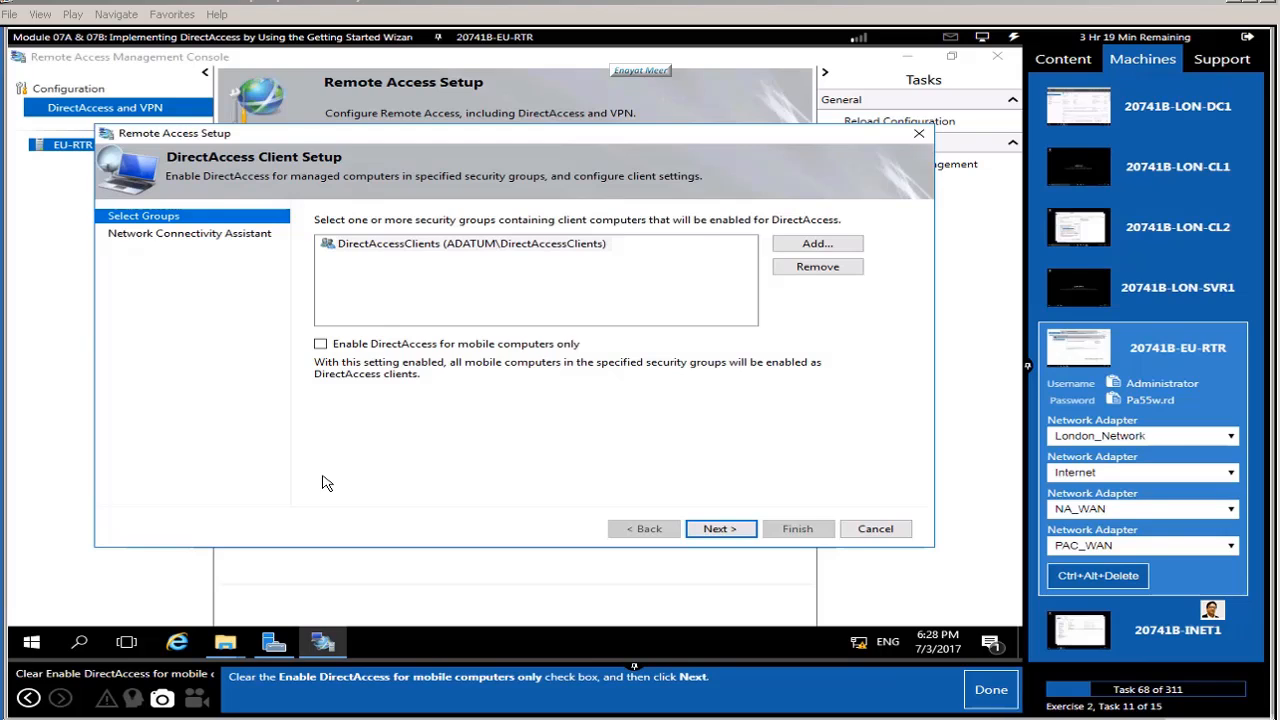
left_click(716, 532)
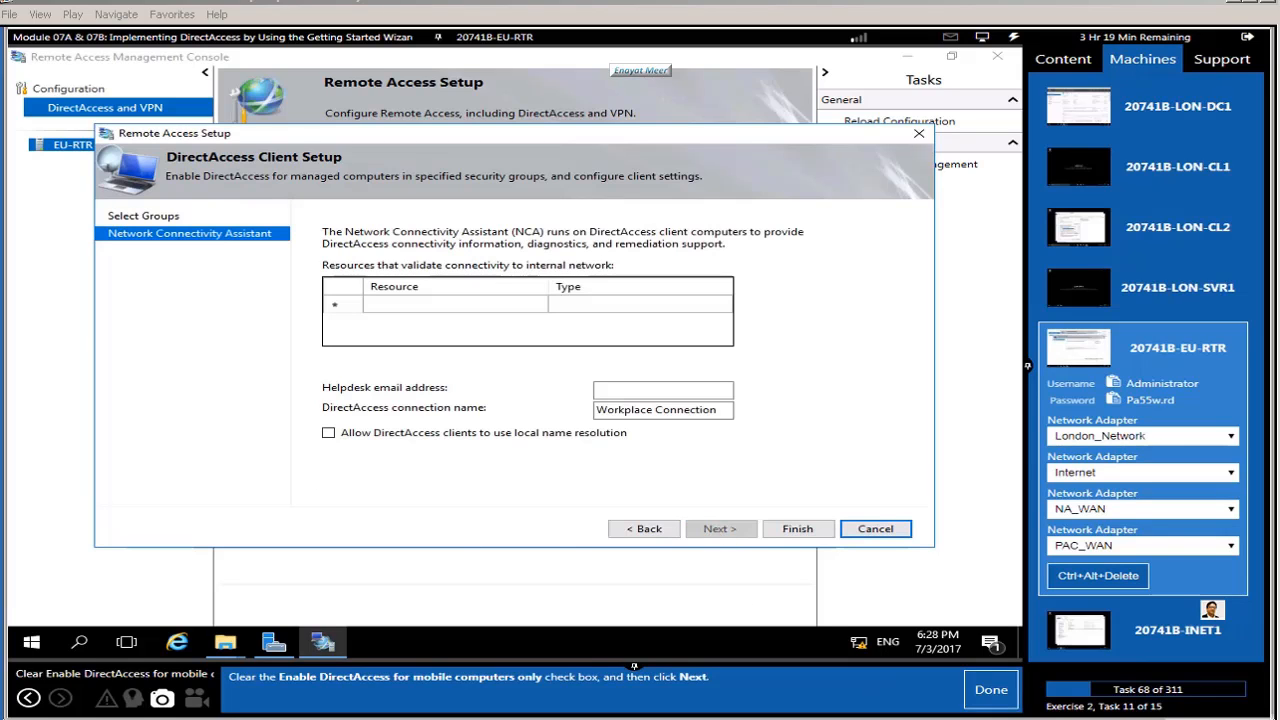
Step: Enter the helpdesk e-mail address on the Network Connectivity Assistant page
left_click(992, 698)
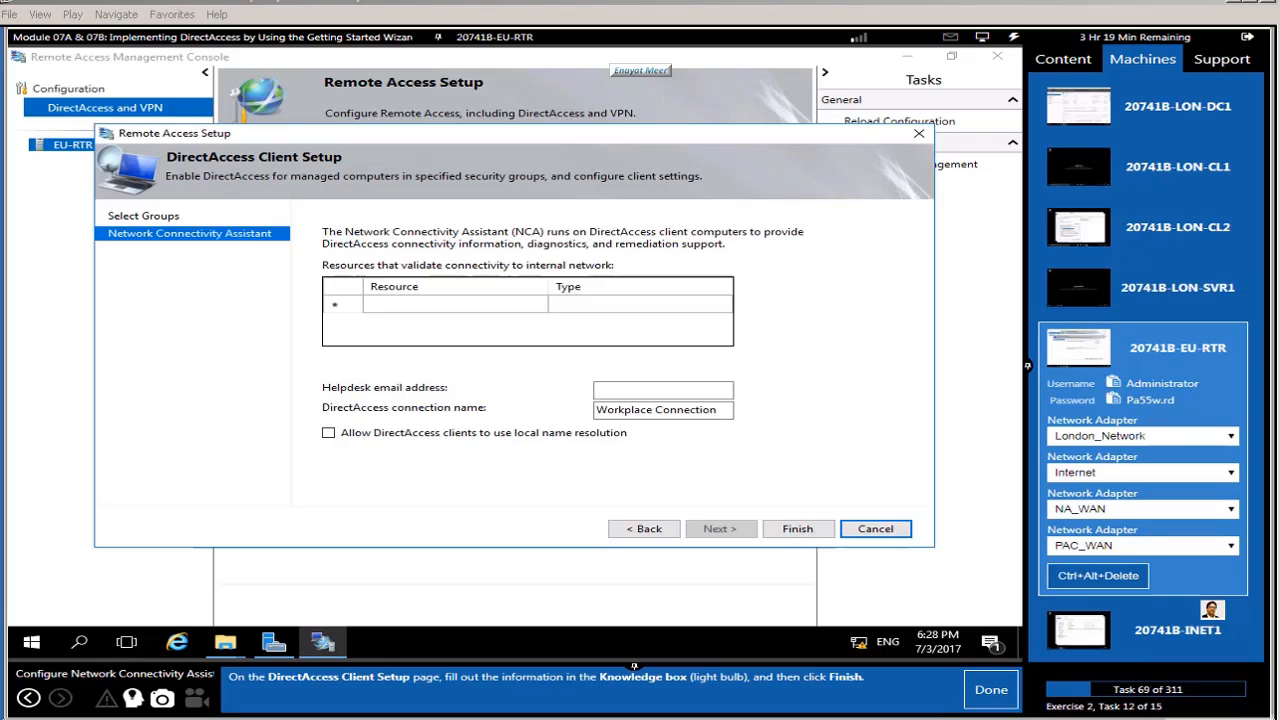
left_click(132, 698)
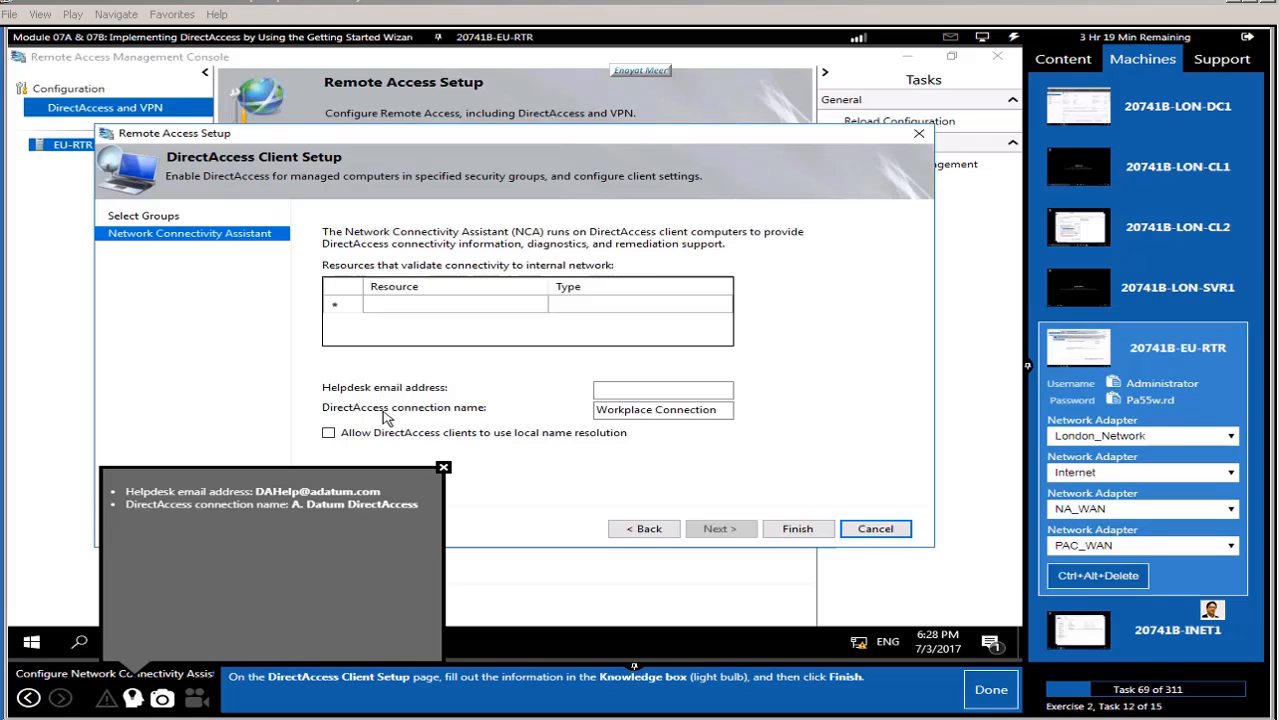
left_click(627, 397)
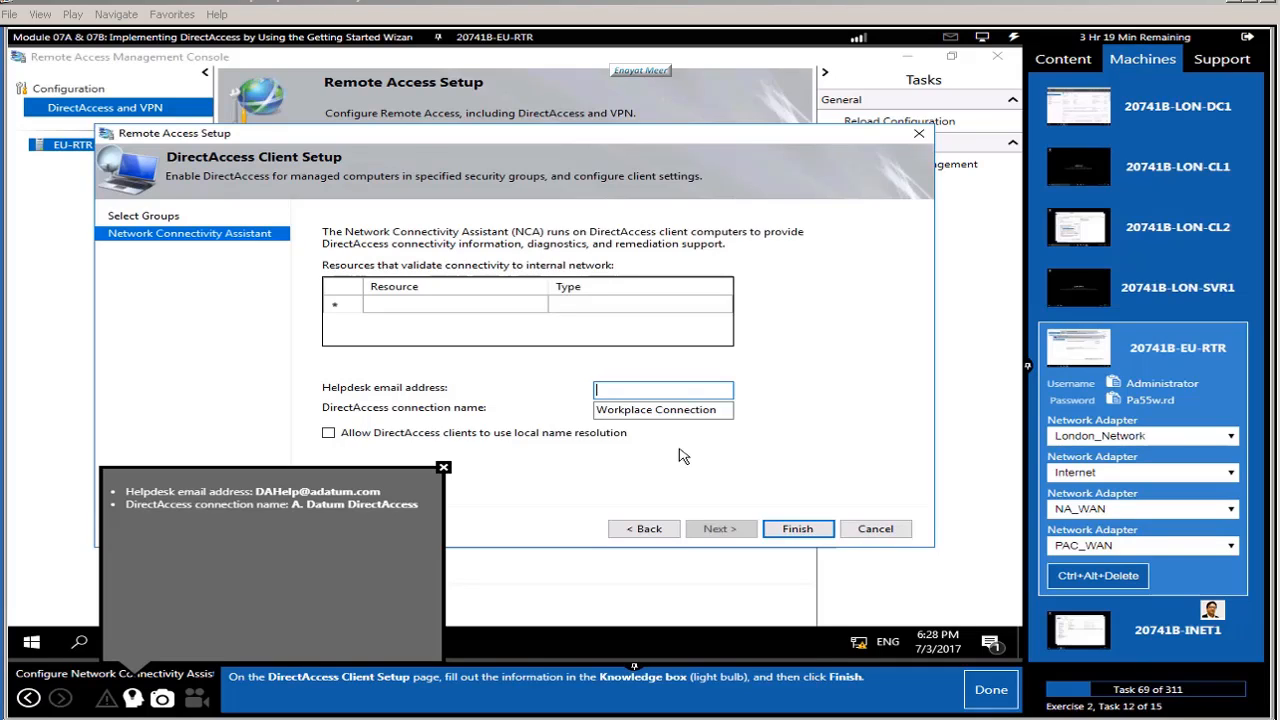
type("DAHelp@adatu")
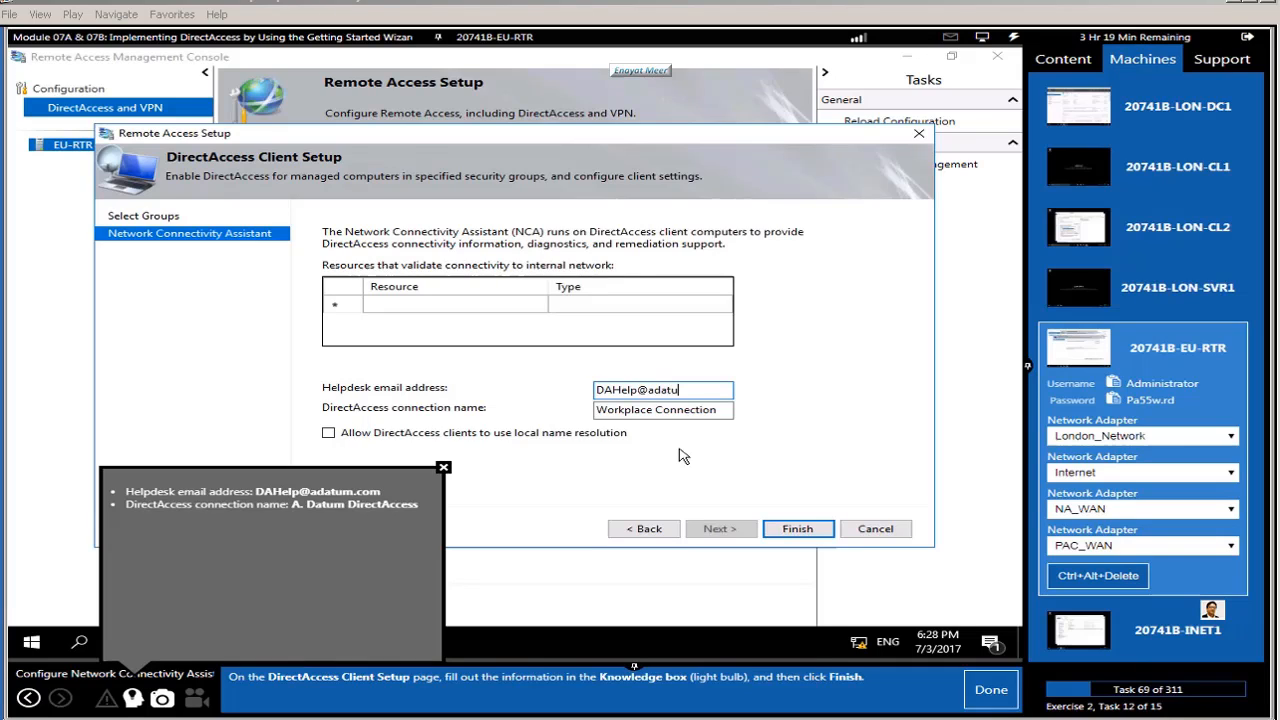
type("m.com")
Step: Rename the connection from Workplace Connection to 'A. Datum DirectAccess' and finish the client setup
left_click(724, 414)
left_click_drag(724, 414, 518, 440)
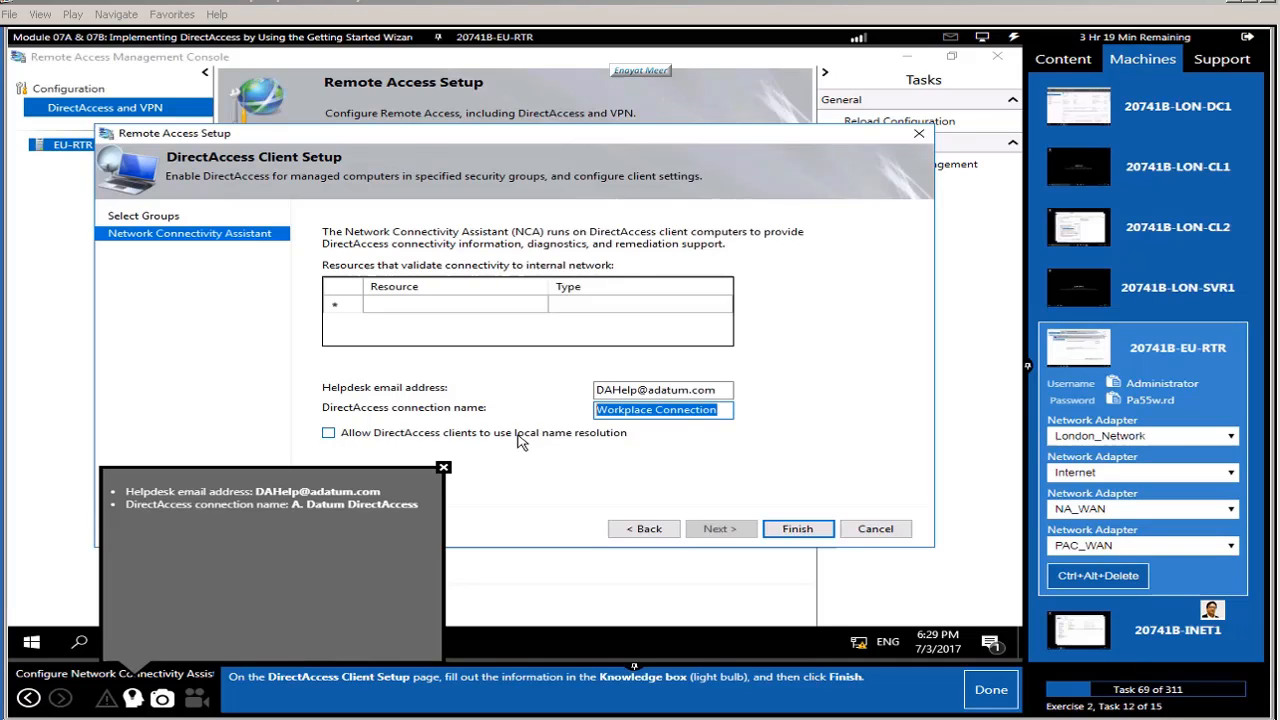
type("A. ")
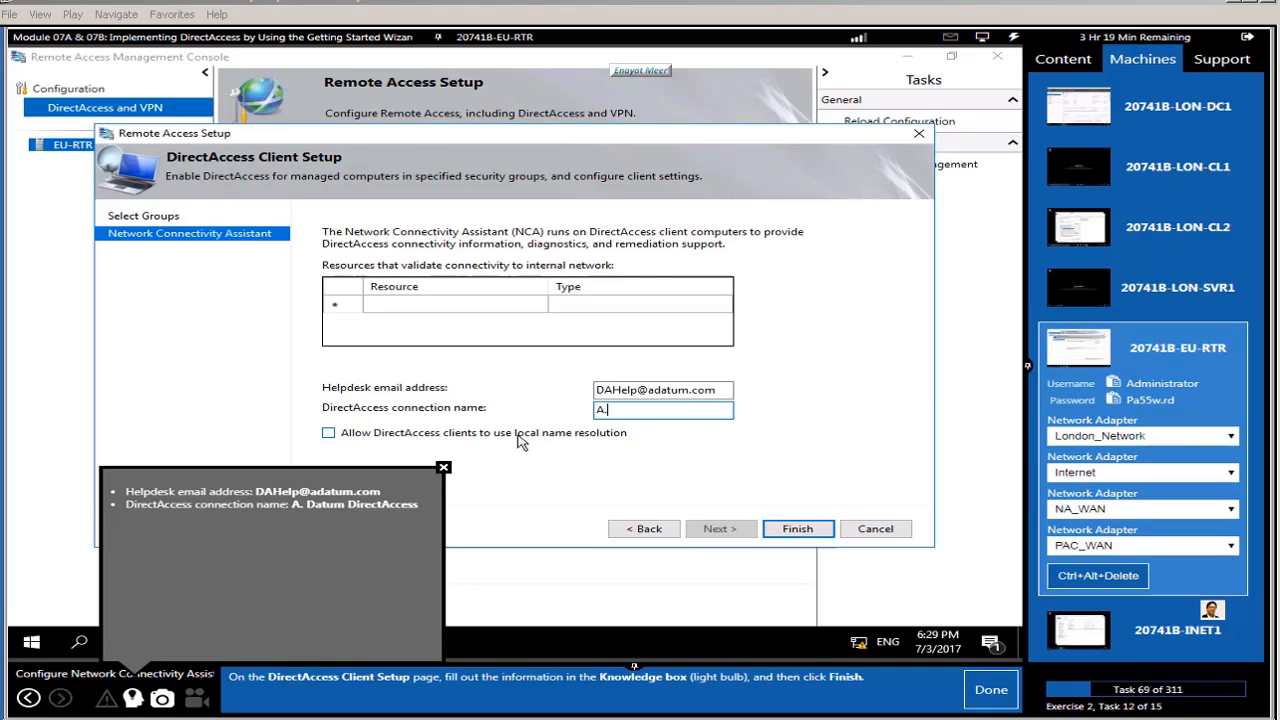
type("Datum DirectA")
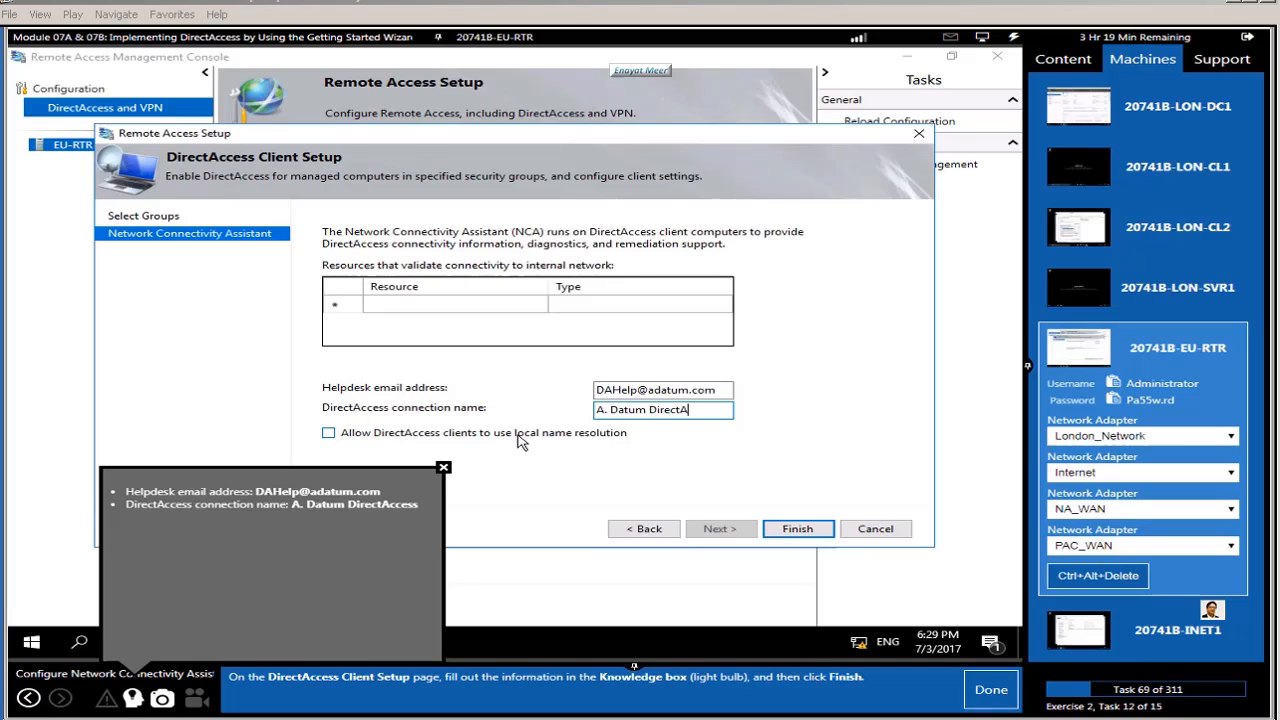
type("ccess")
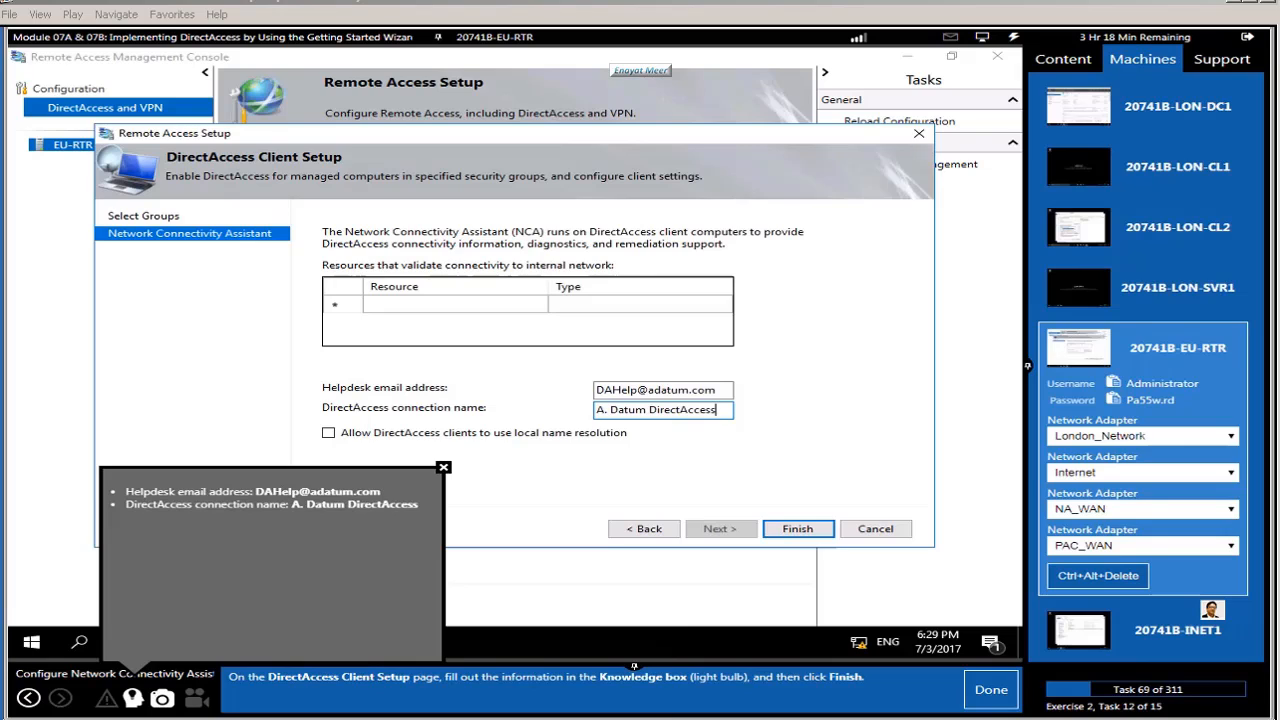
left_click(797, 529)
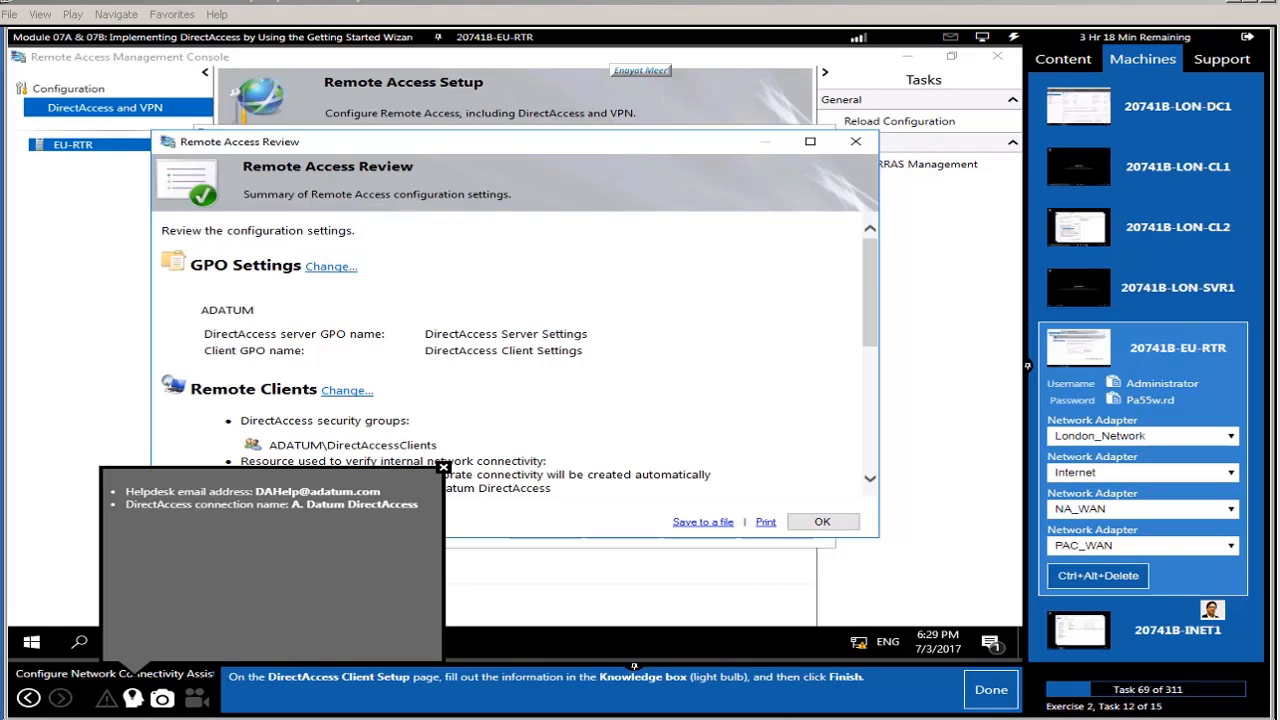
Step: Accept the Remote Access Review and finish the Getting Started Wizard to apply it to EU-RTR
left_click(994, 690)
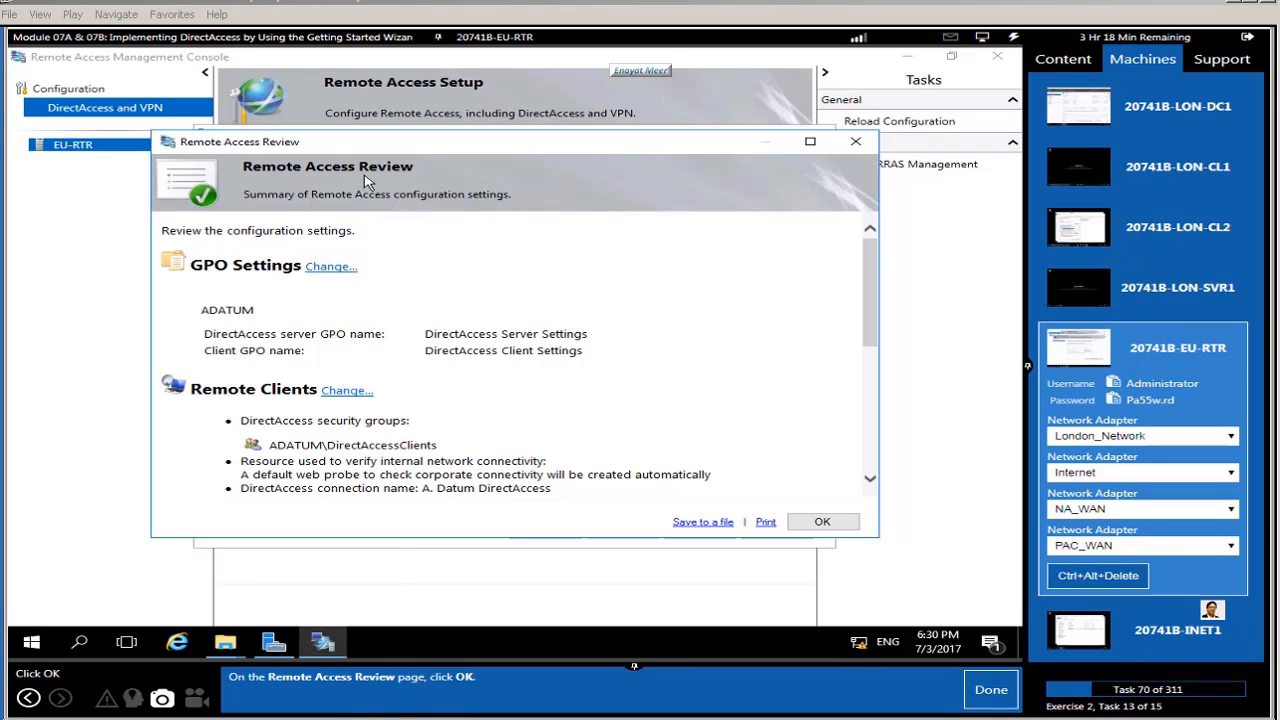
left_click(822, 523)
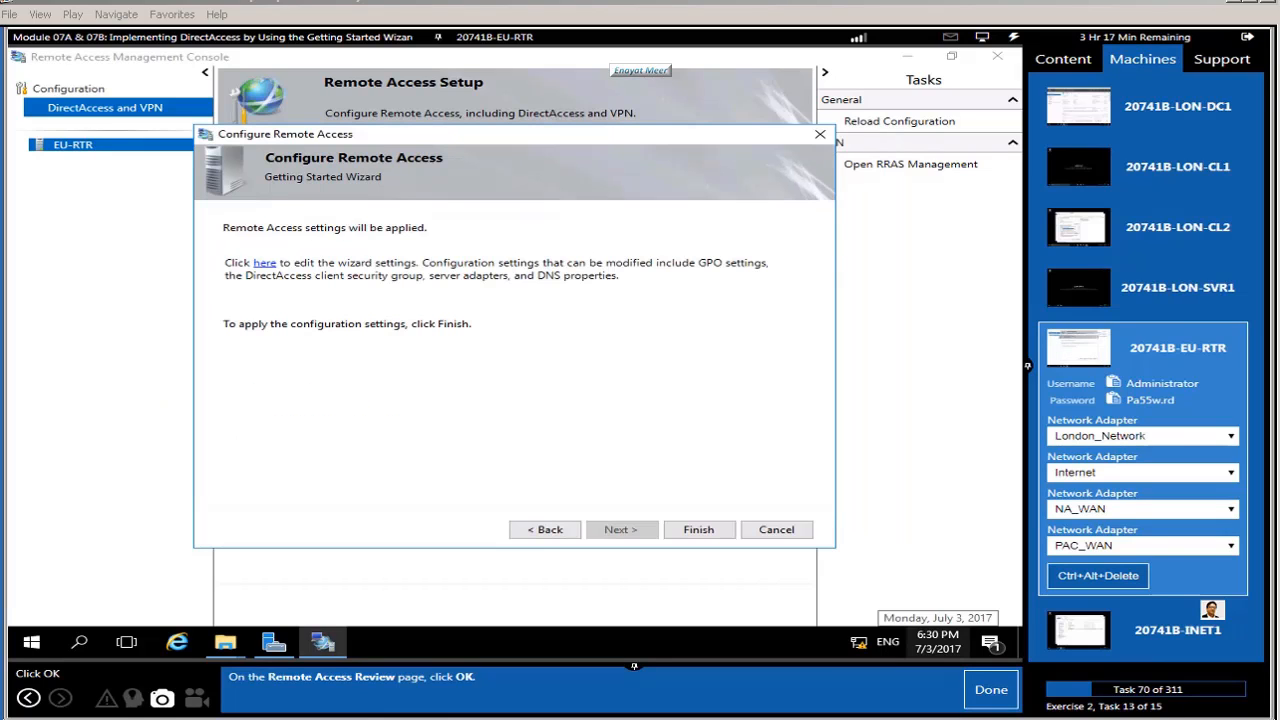
left_click(991, 689)
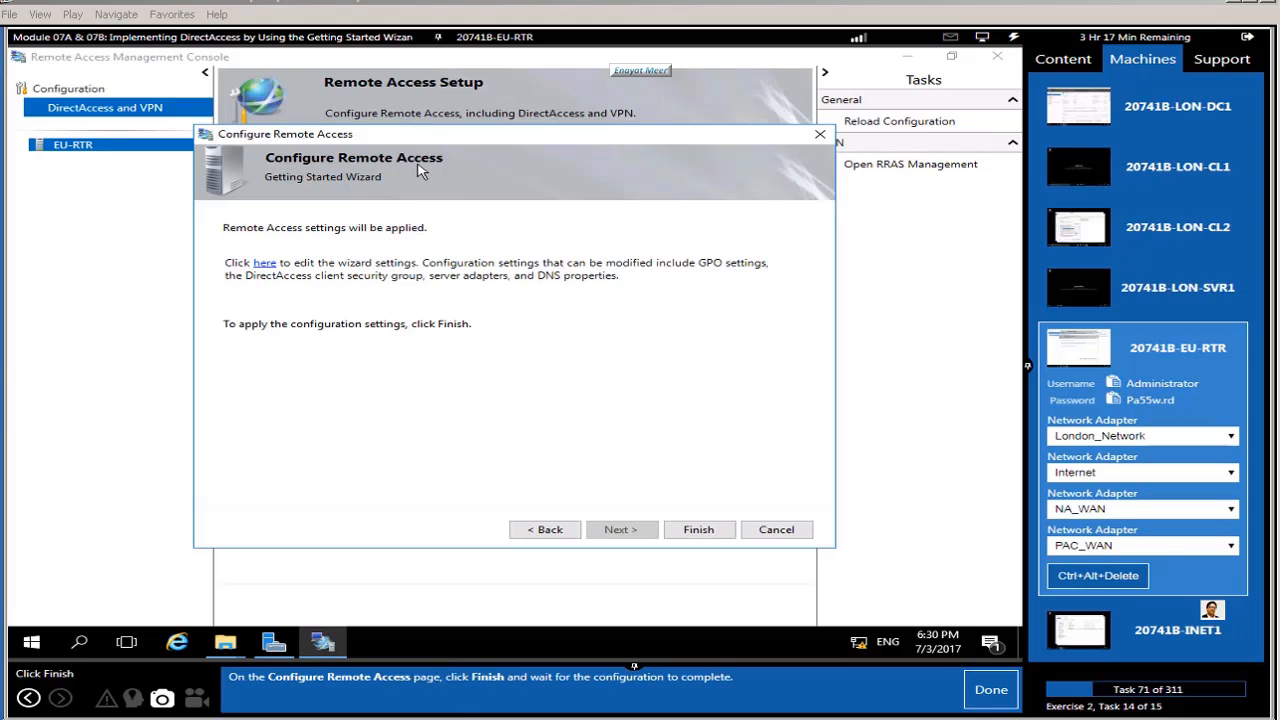
left_click(698, 529)
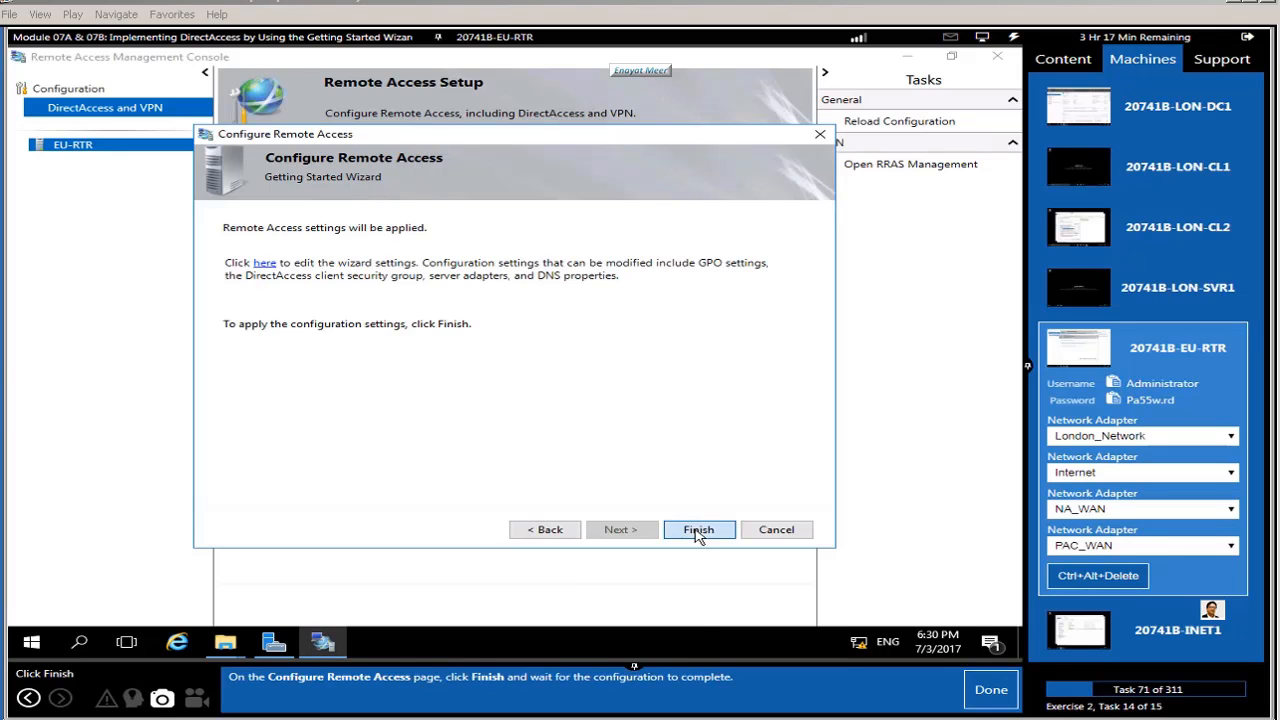
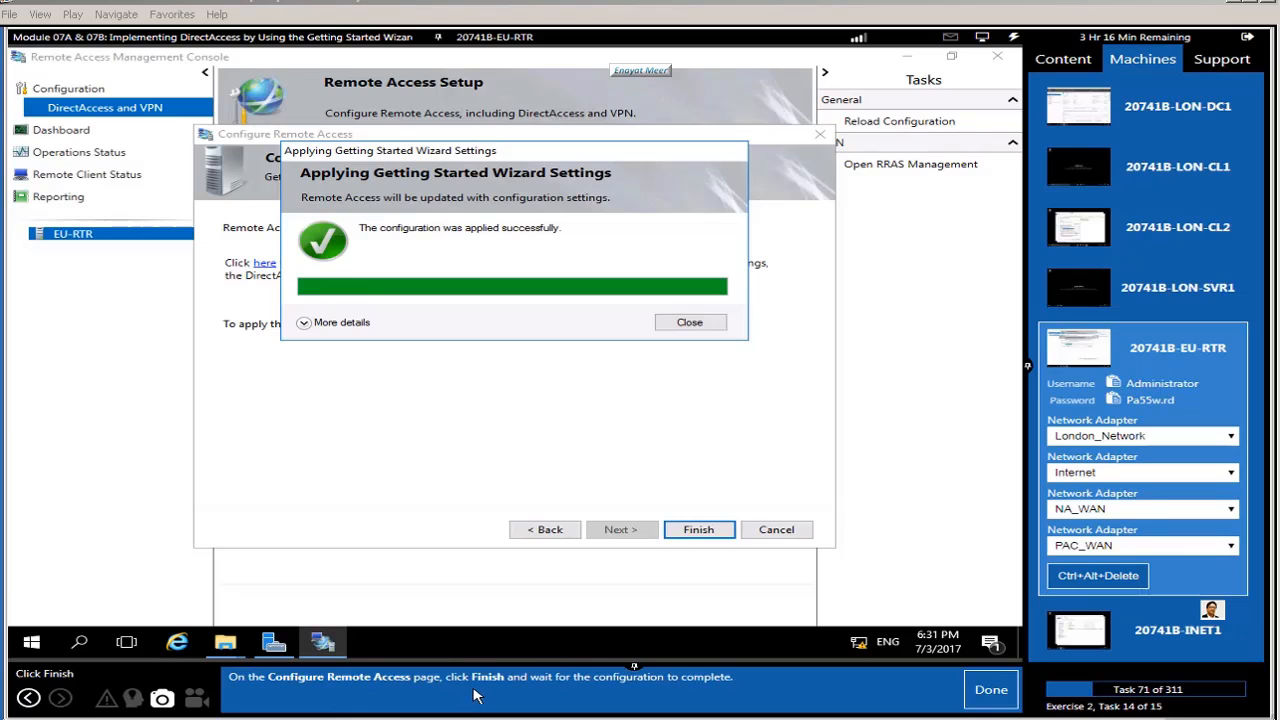
Step: Close the applied-settings confirmation and Configure Remote Access wizard, then mark the task done in the guide
left_click(703, 533)
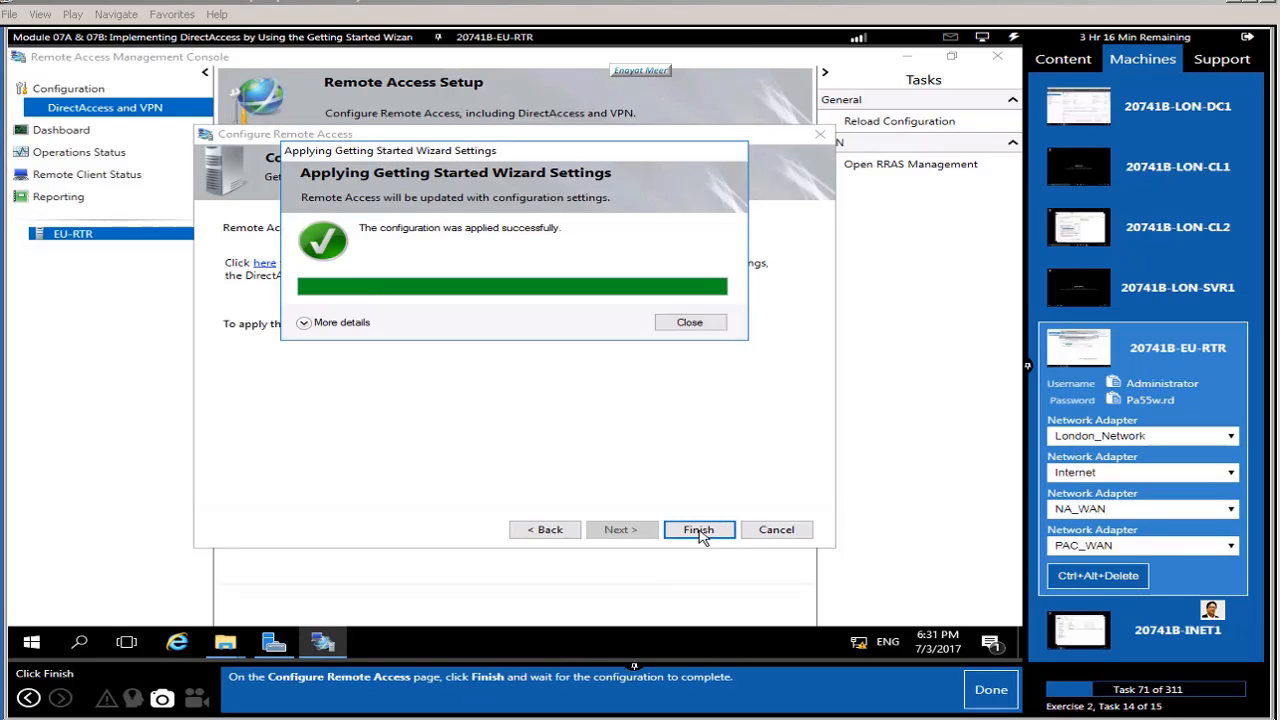
left_click(690, 325)
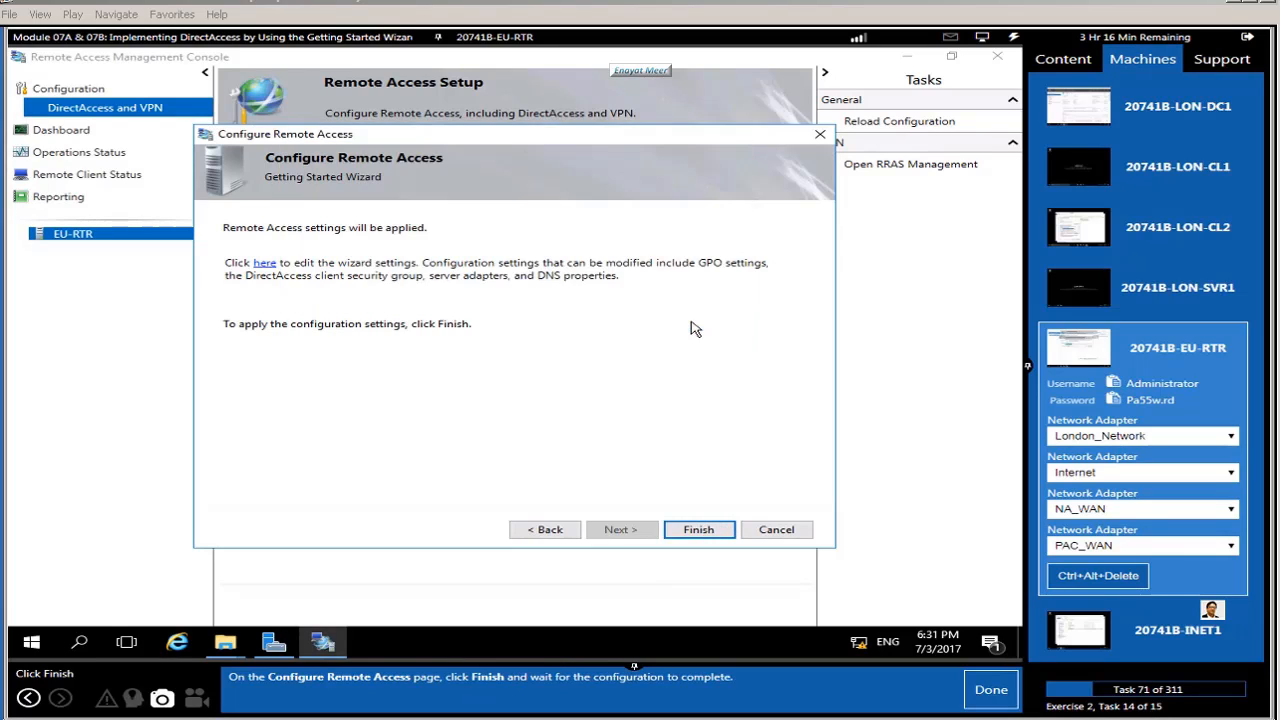
left_click(700, 518)
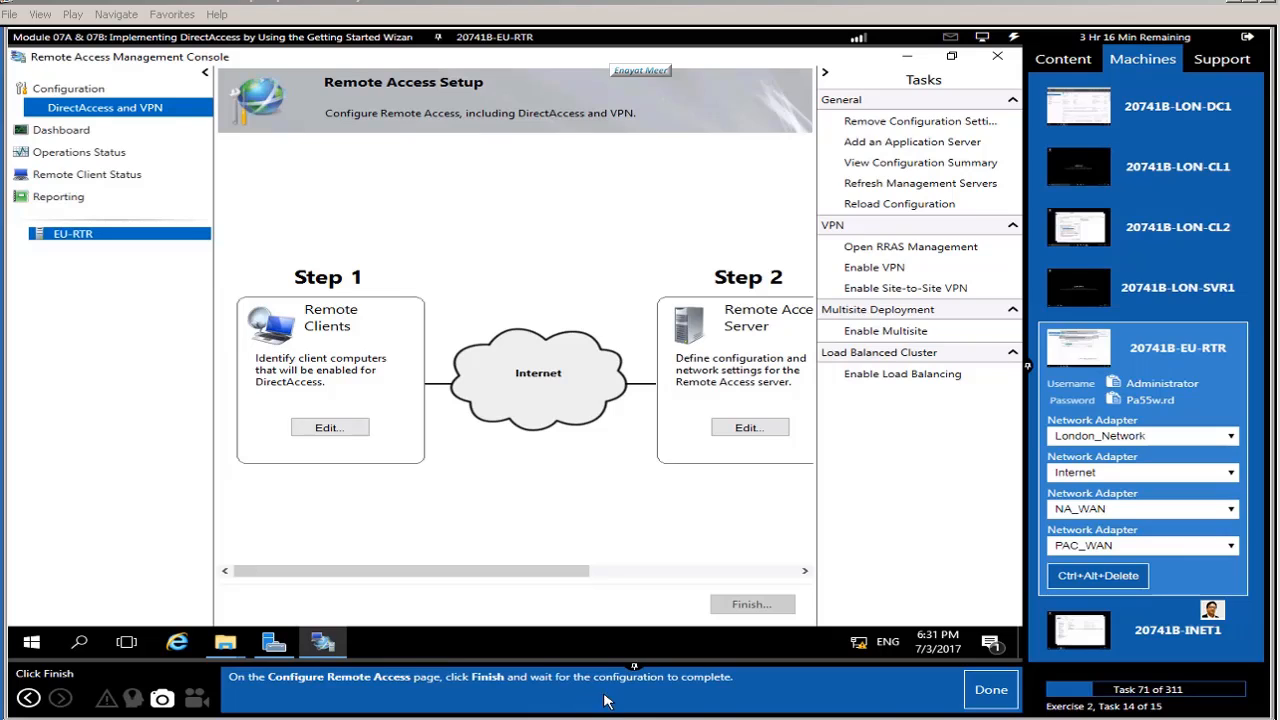
left_click(988, 691)
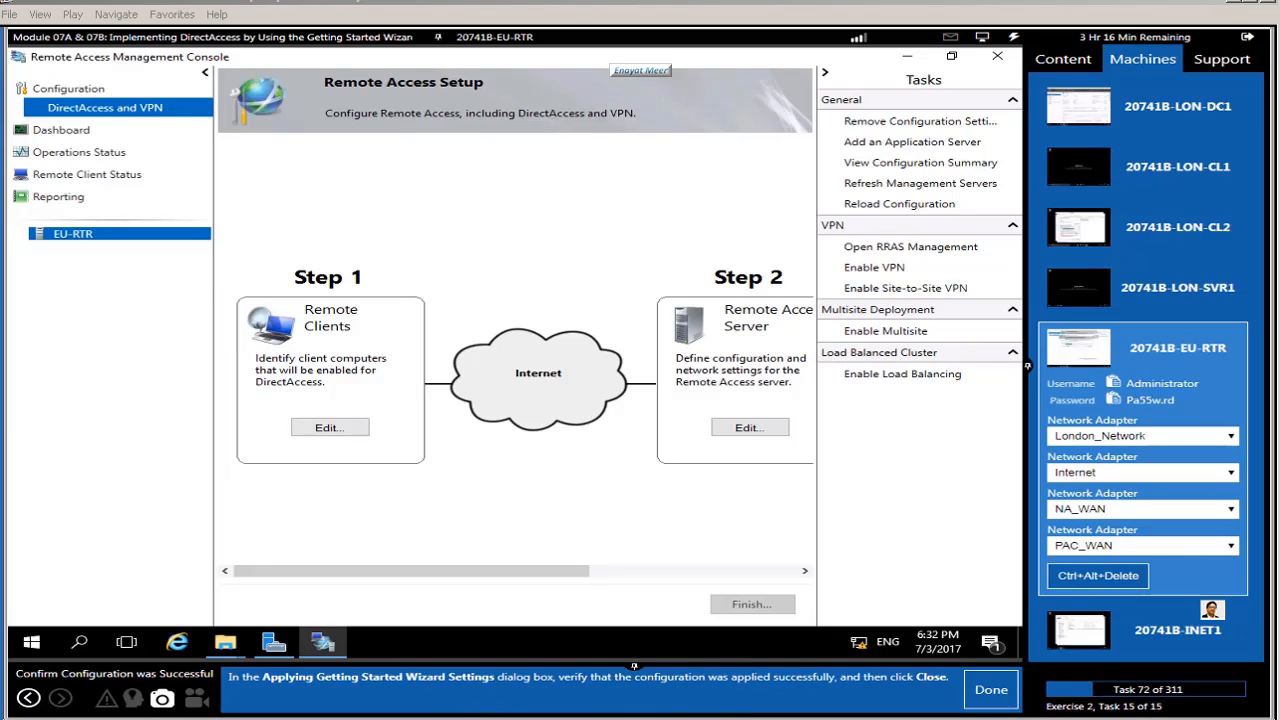
Step: Mark the confirmation task done and acknowledge the Exercise Complete message
left_click(986, 701)
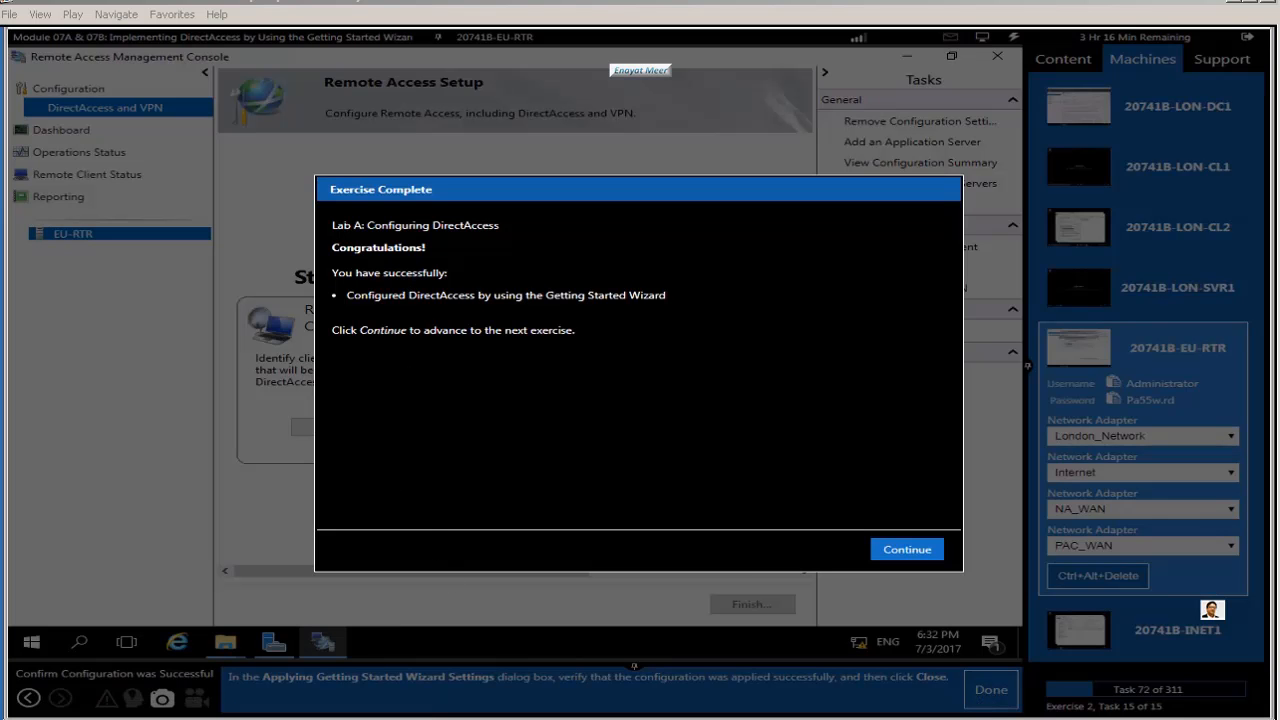
left_click_drag(332, 222, 576, 332)
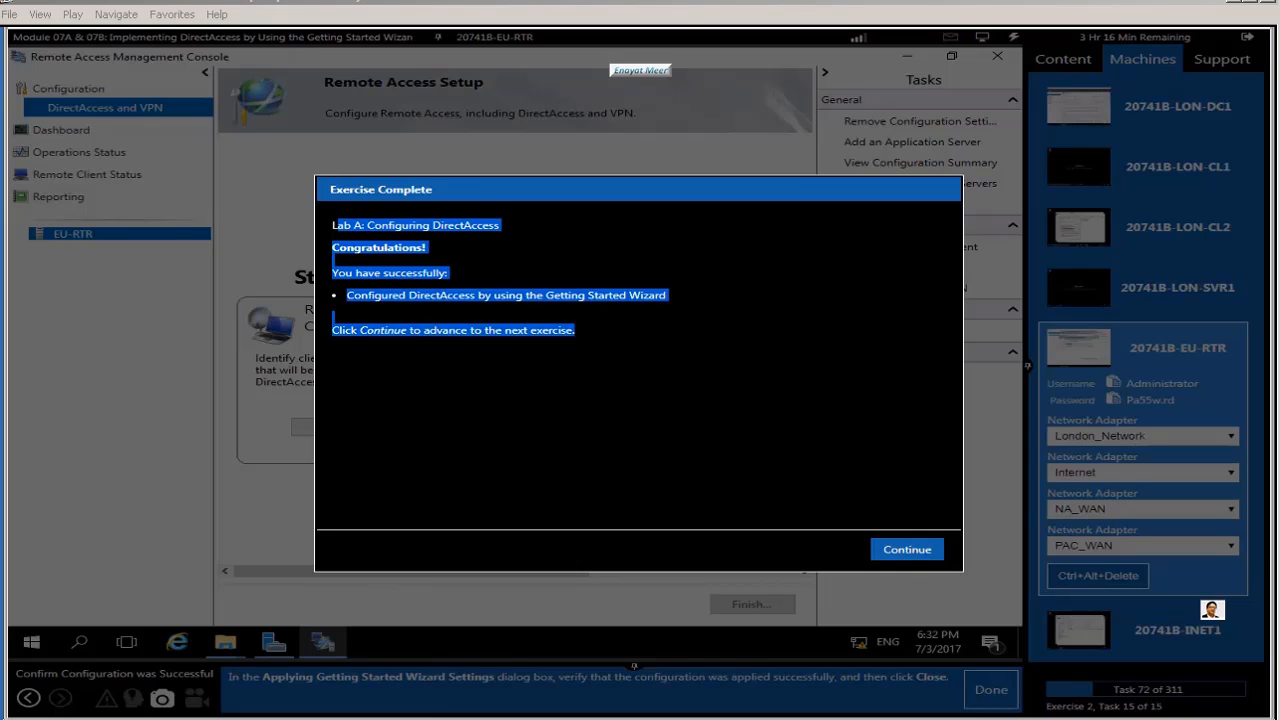
left_click(660, 420)
left_click(912, 550)
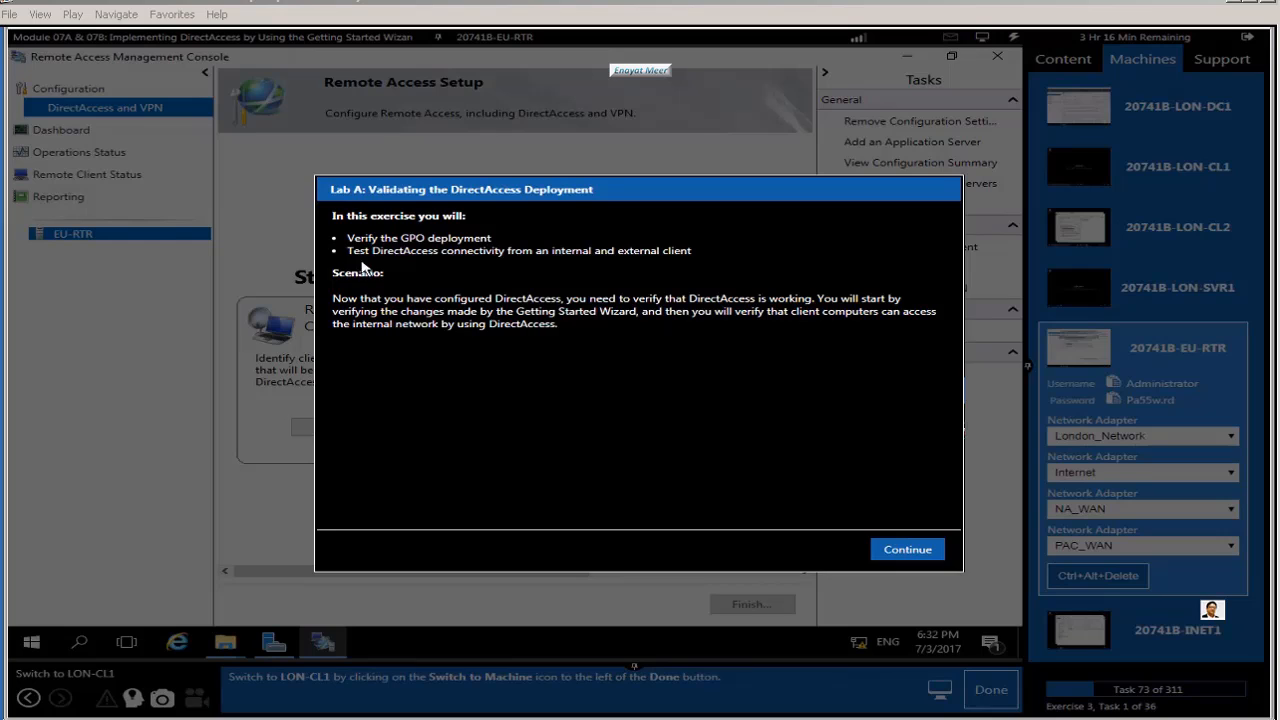
Step: Read the Validating the DirectAccess Deployment objectives and scenario, then begin the exercise
left_click_drag(347, 238, 692, 252)
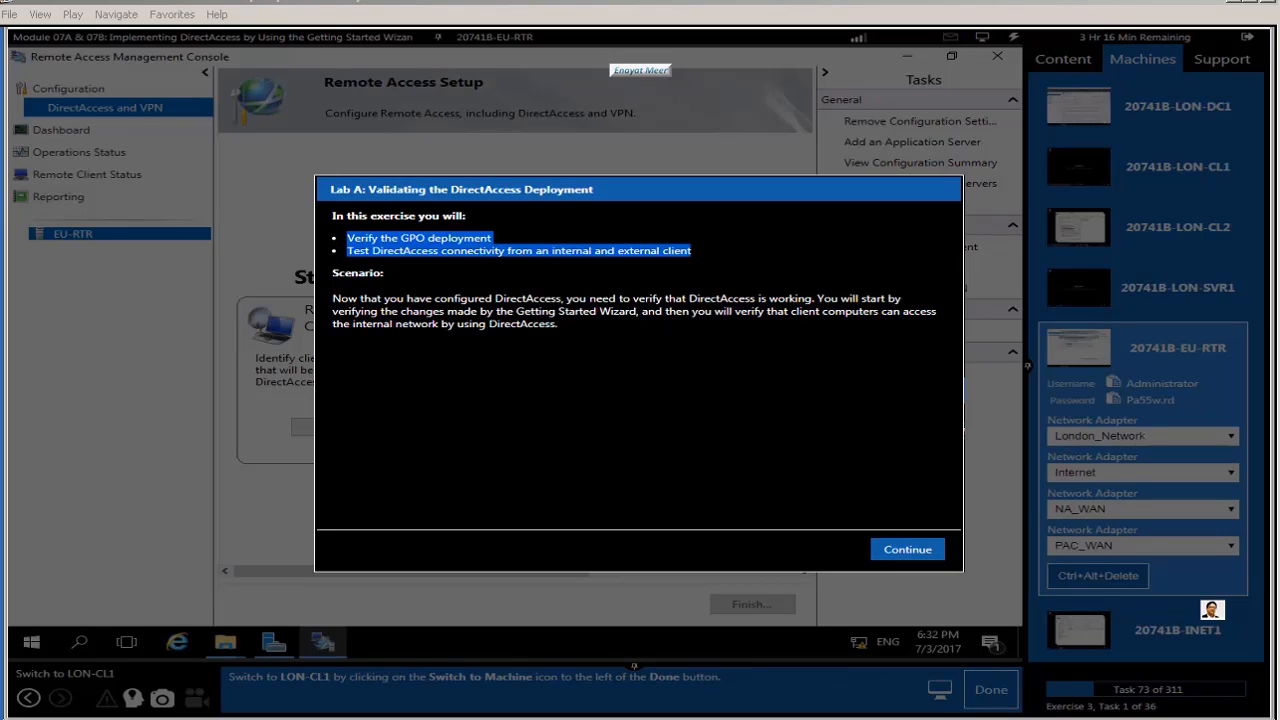
left_click(643, 391)
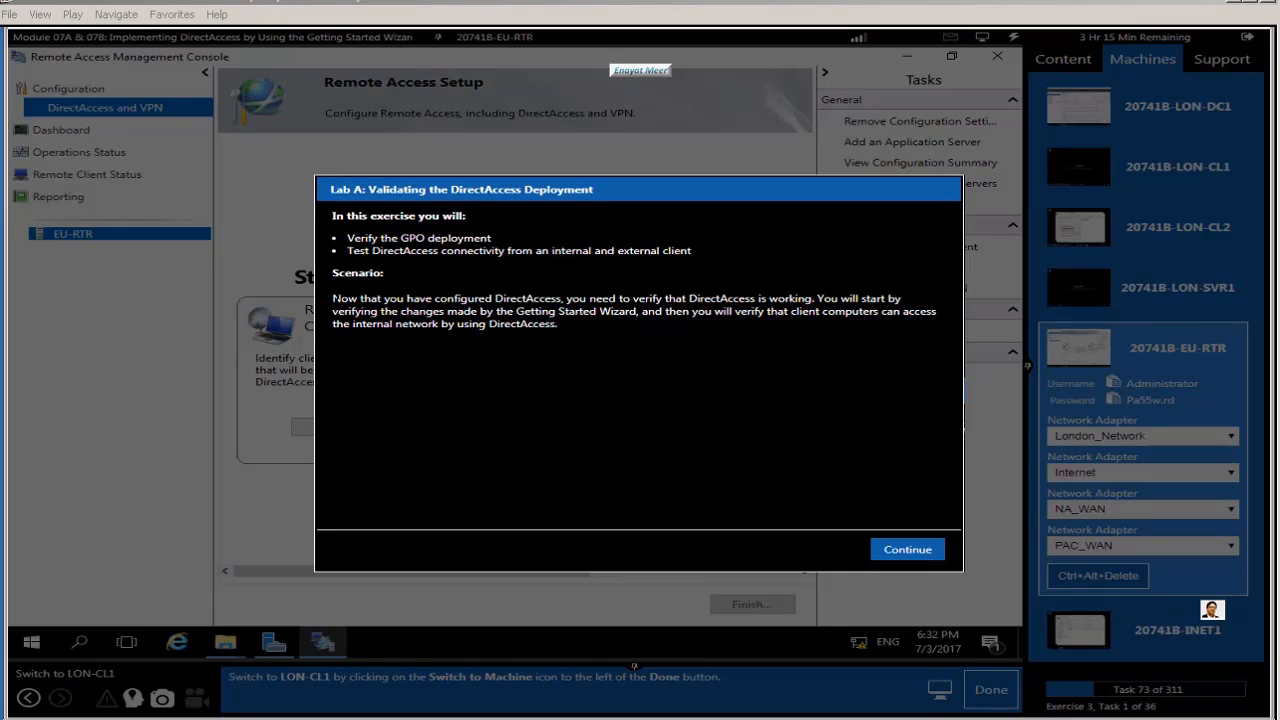
left_click_drag(332, 298, 645, 392)
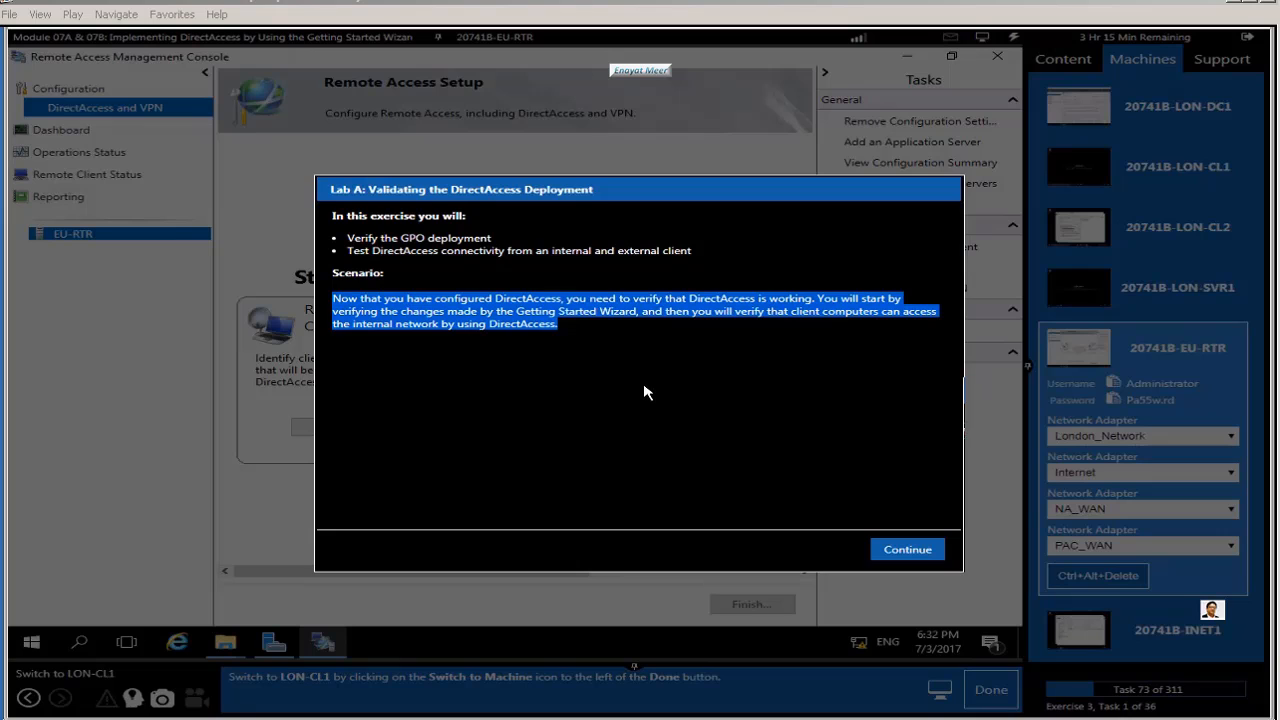
left_click(645, 392)
left_click(902, 550)
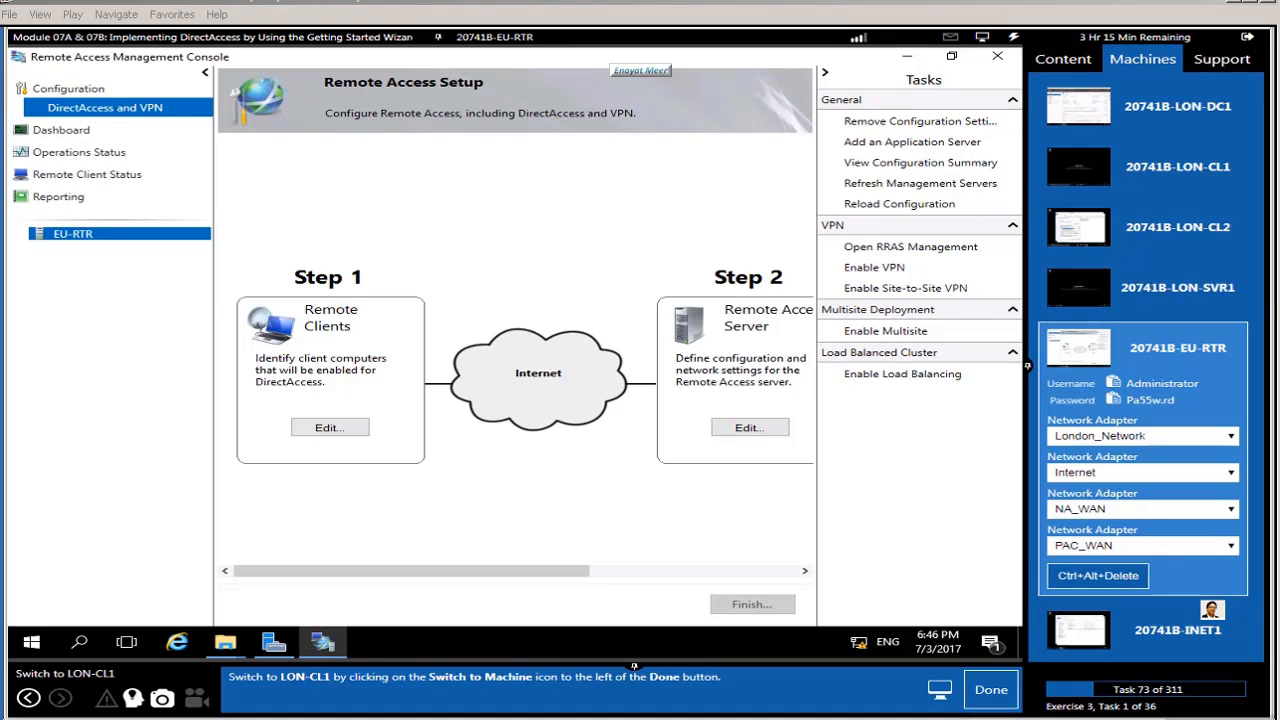
Step: Switch to LON-CL1 and restart it from the Start context menu
left_click(1160, 167)
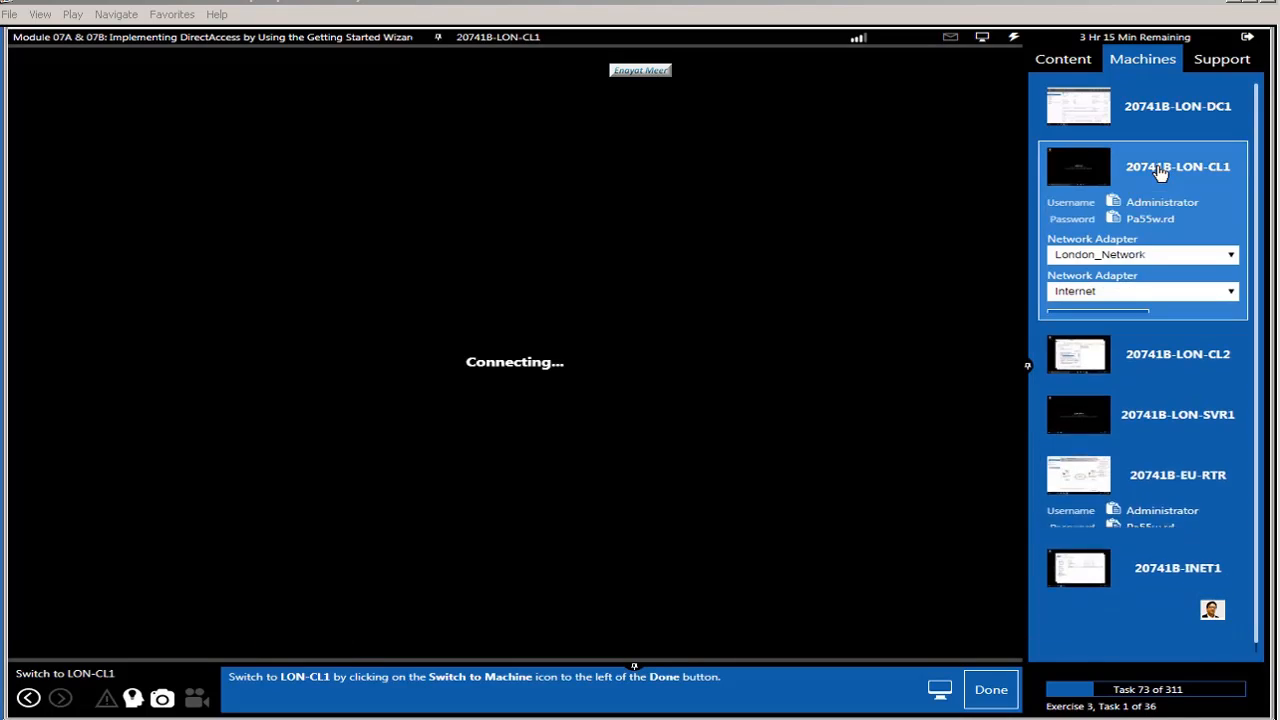
left_click(988, 695)
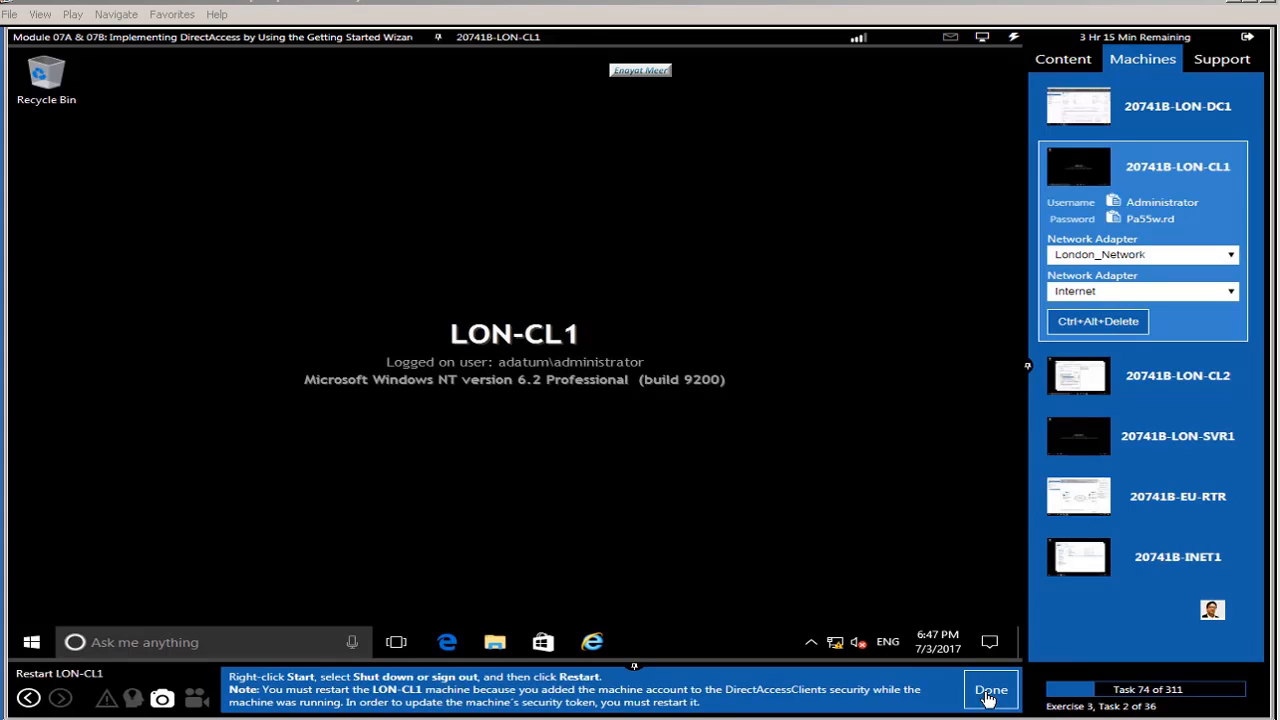
right_click(28, 648)
mouse_move(175, 599)
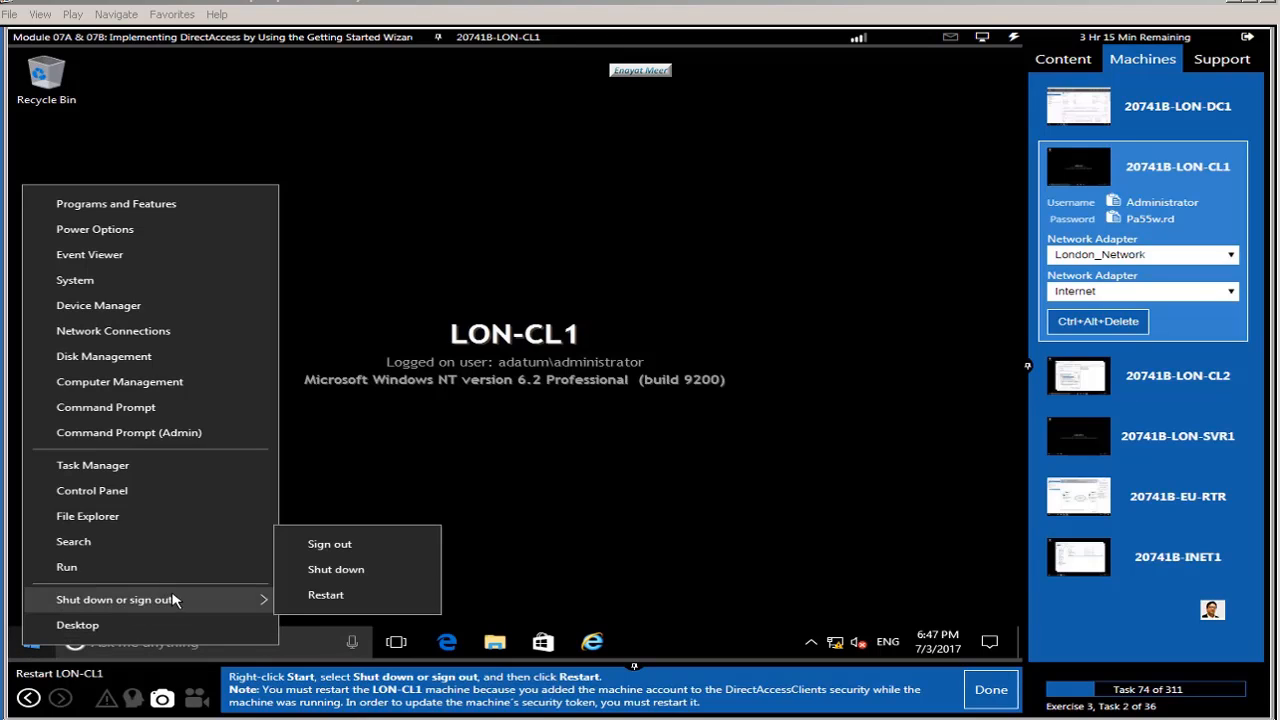
left_click(344, 604)
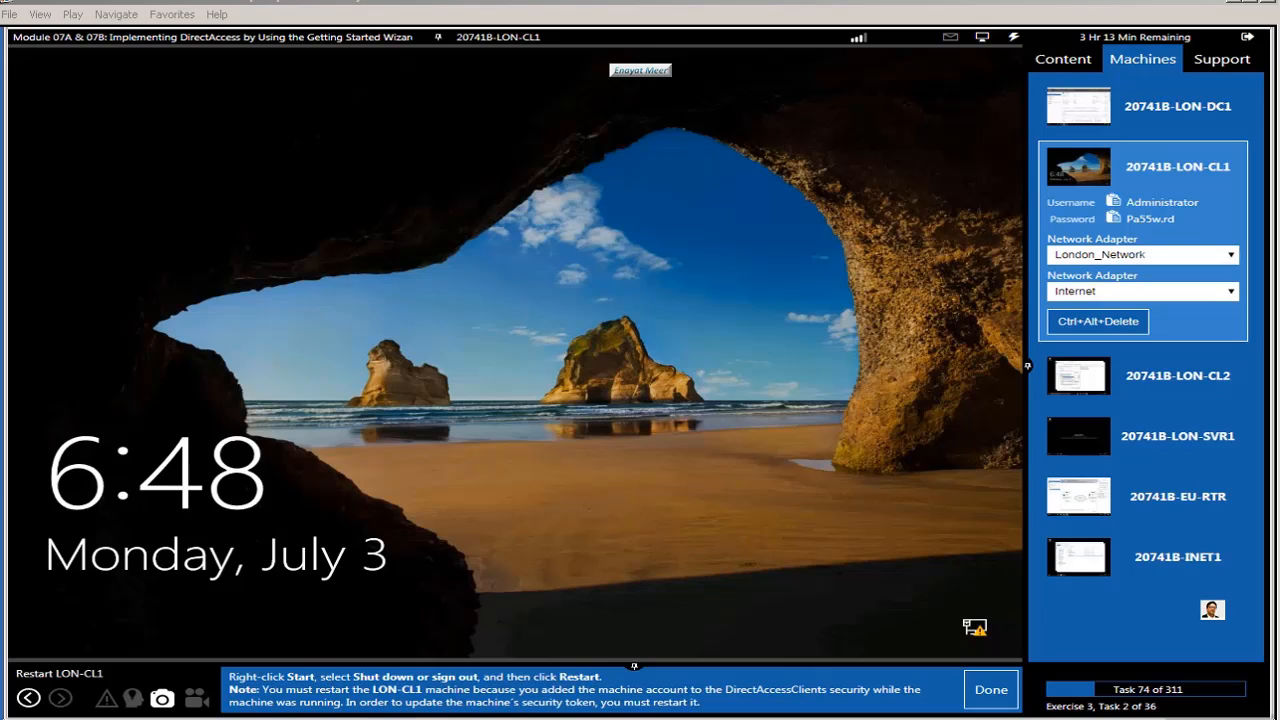
left_click(988, 694)
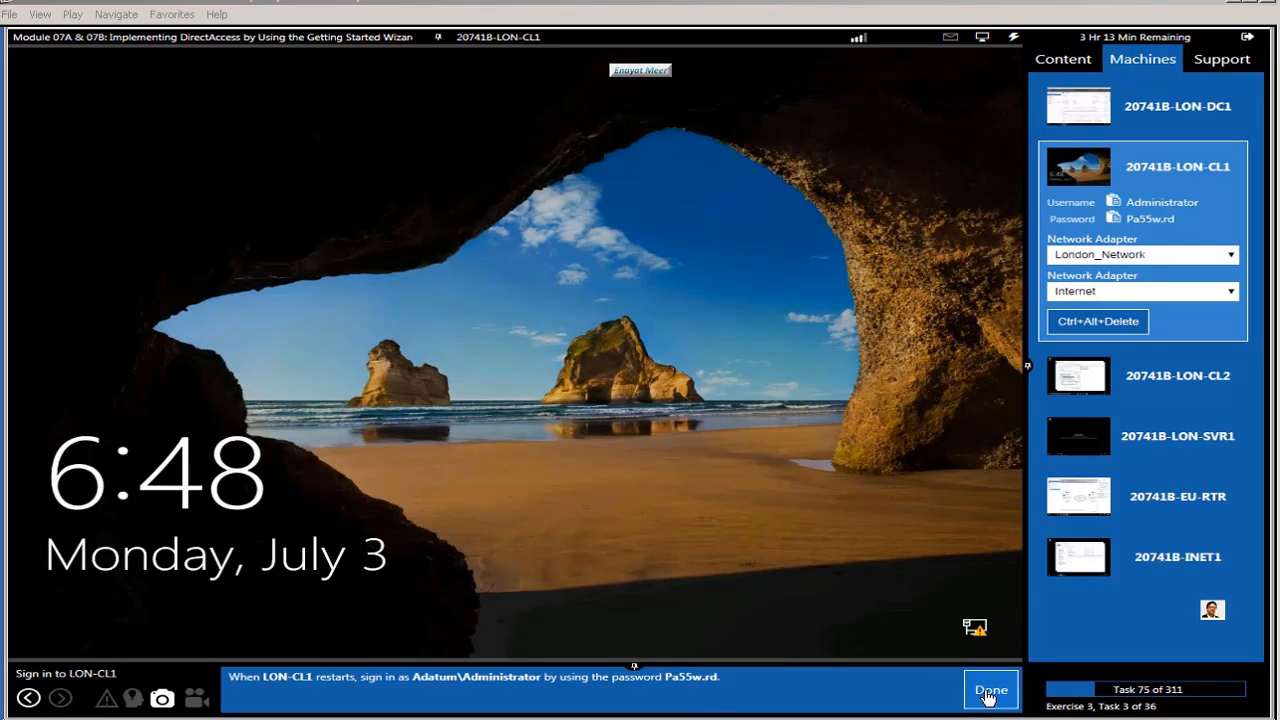
Step: Sign back in to LON-CL1 as the ADATUM administrator using the pasted password
left_click(1015, 40)
left_click(1060, 50)
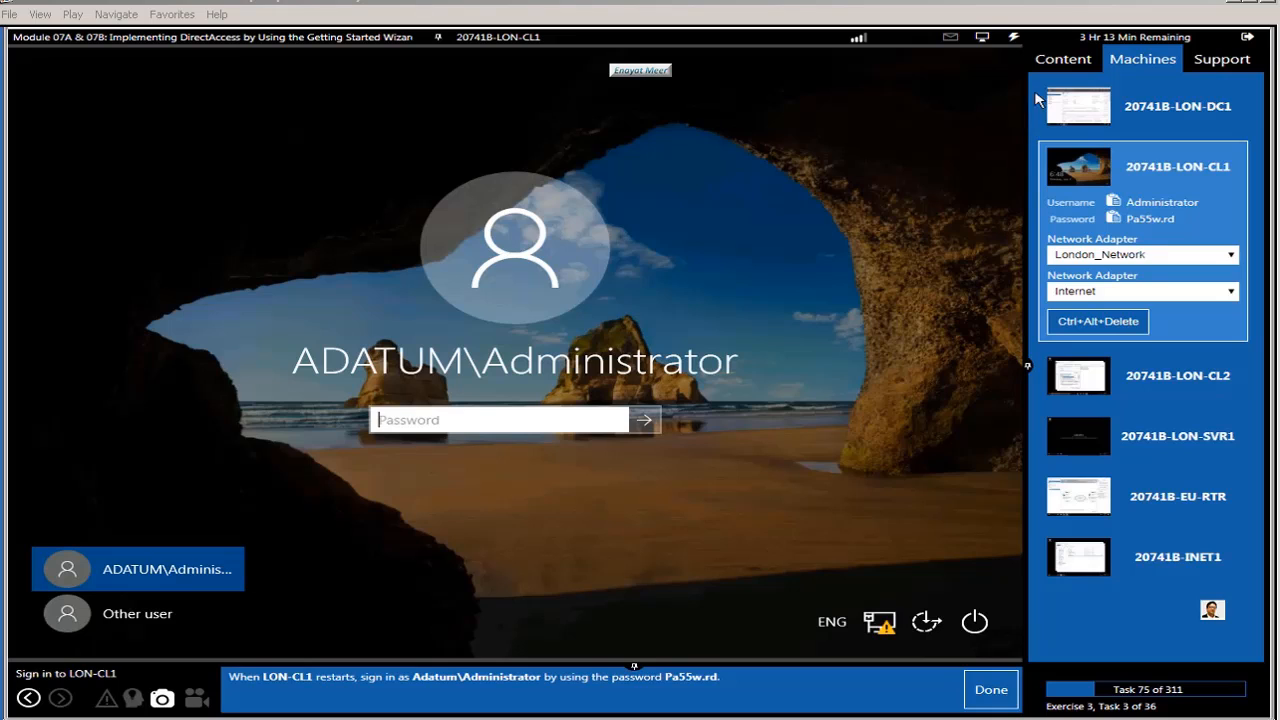
left_click(1014, 38)
mouse_move(1030, 102)
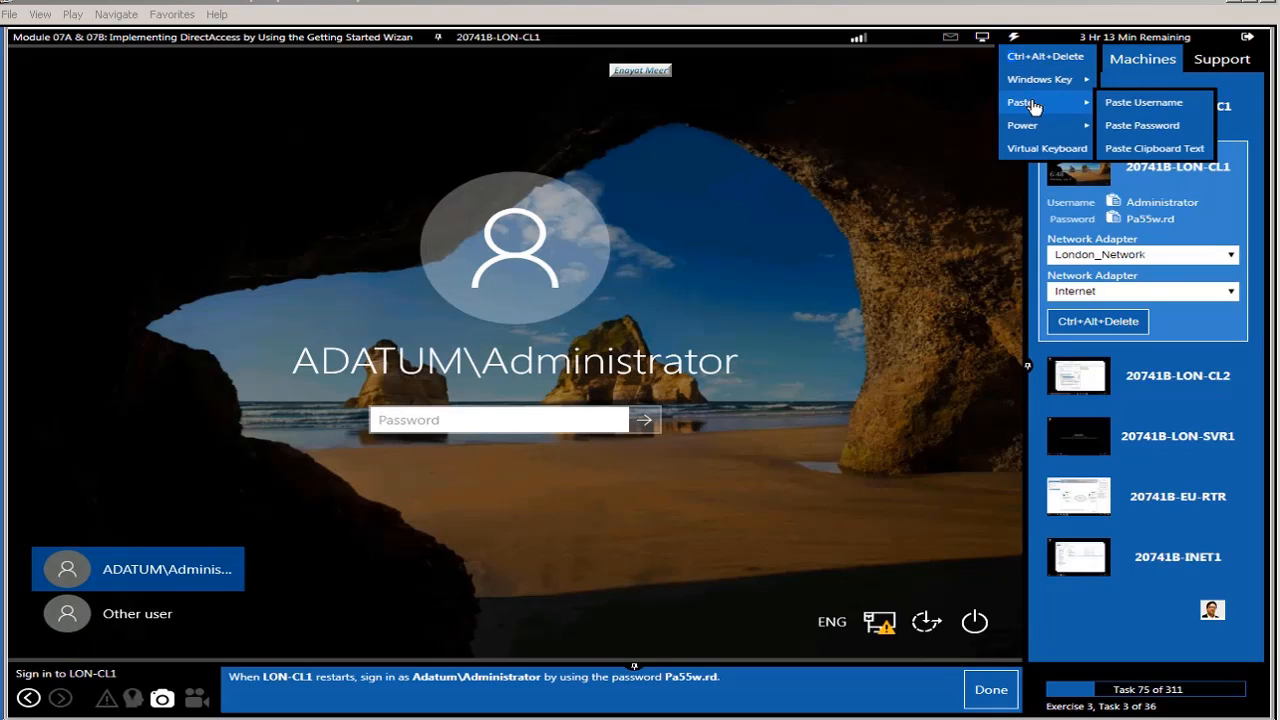
left_click(1135, 126)
left_click(646, 422)
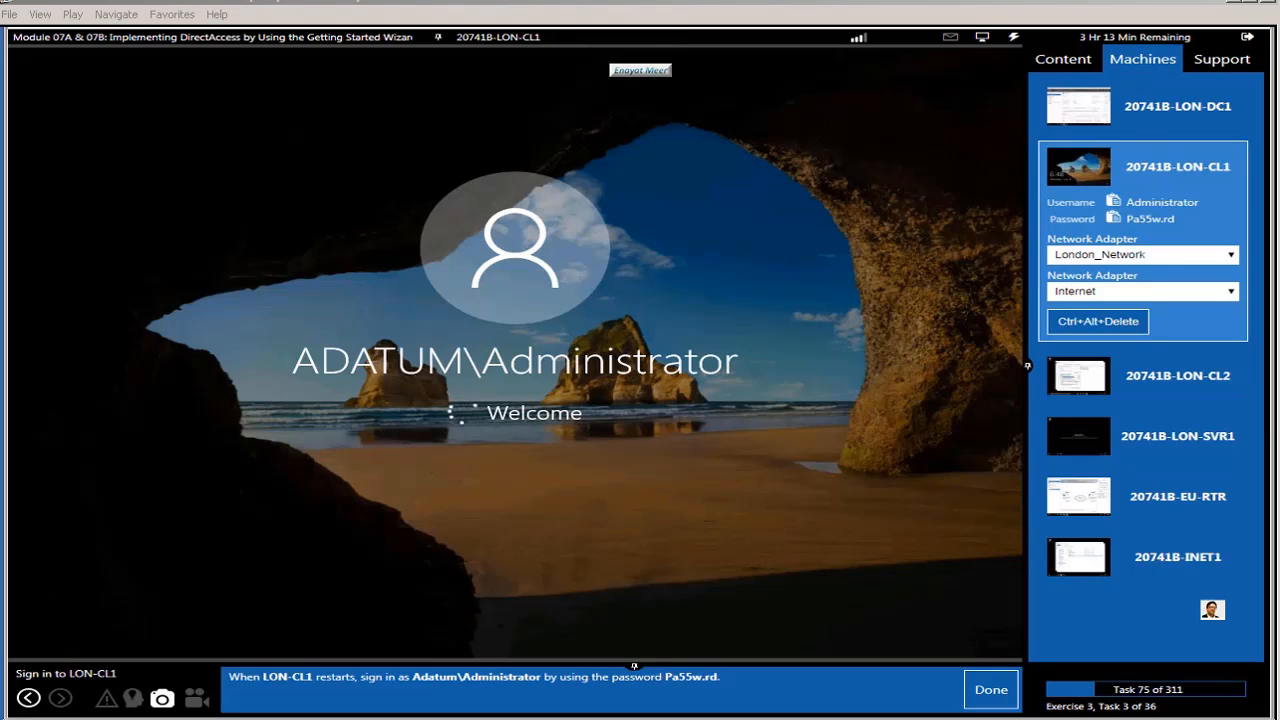
left_click(991, 690)
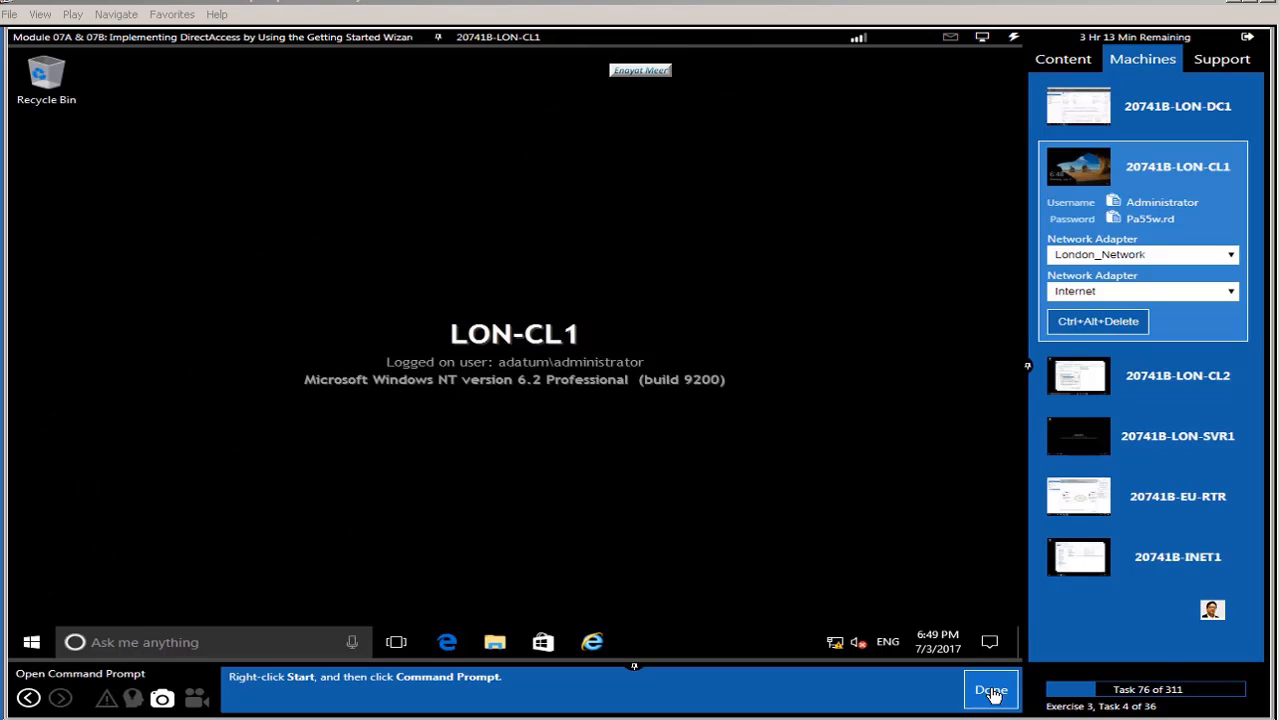
Step: Run gpresult /R in an administrator Command Prompt on LON-CL1
right_click(32, 645)
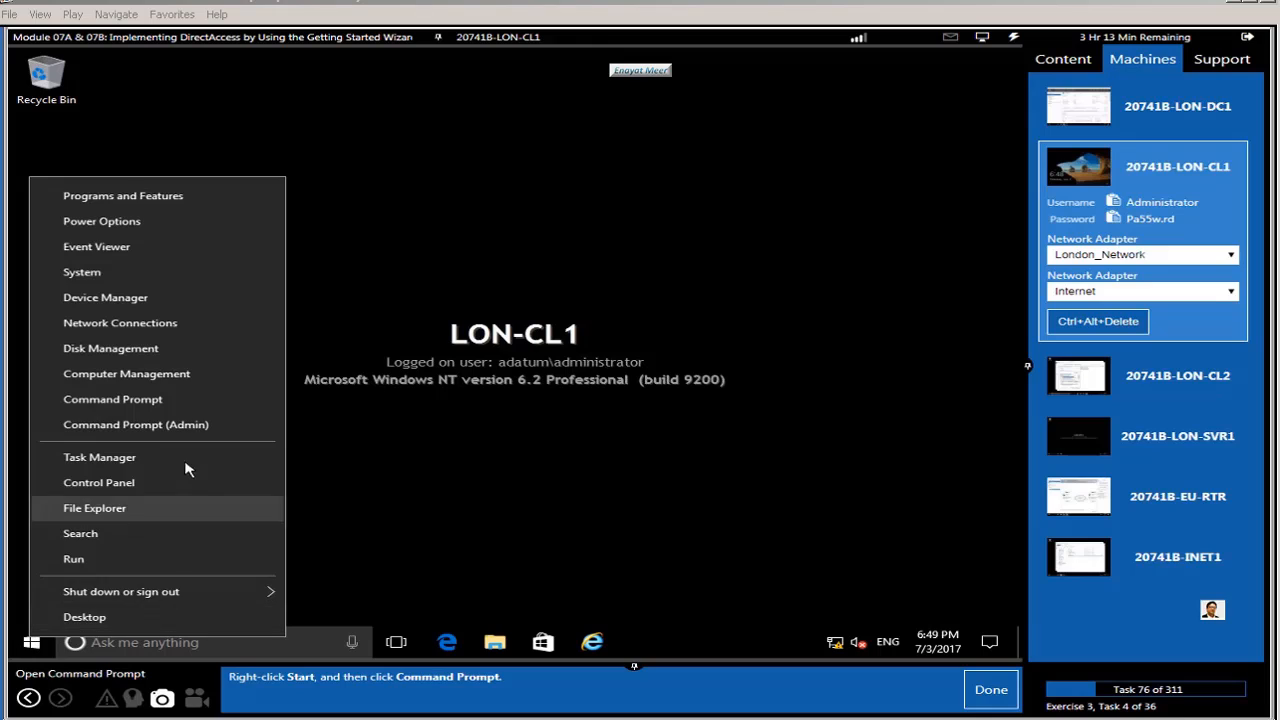
left_click(185, 425)
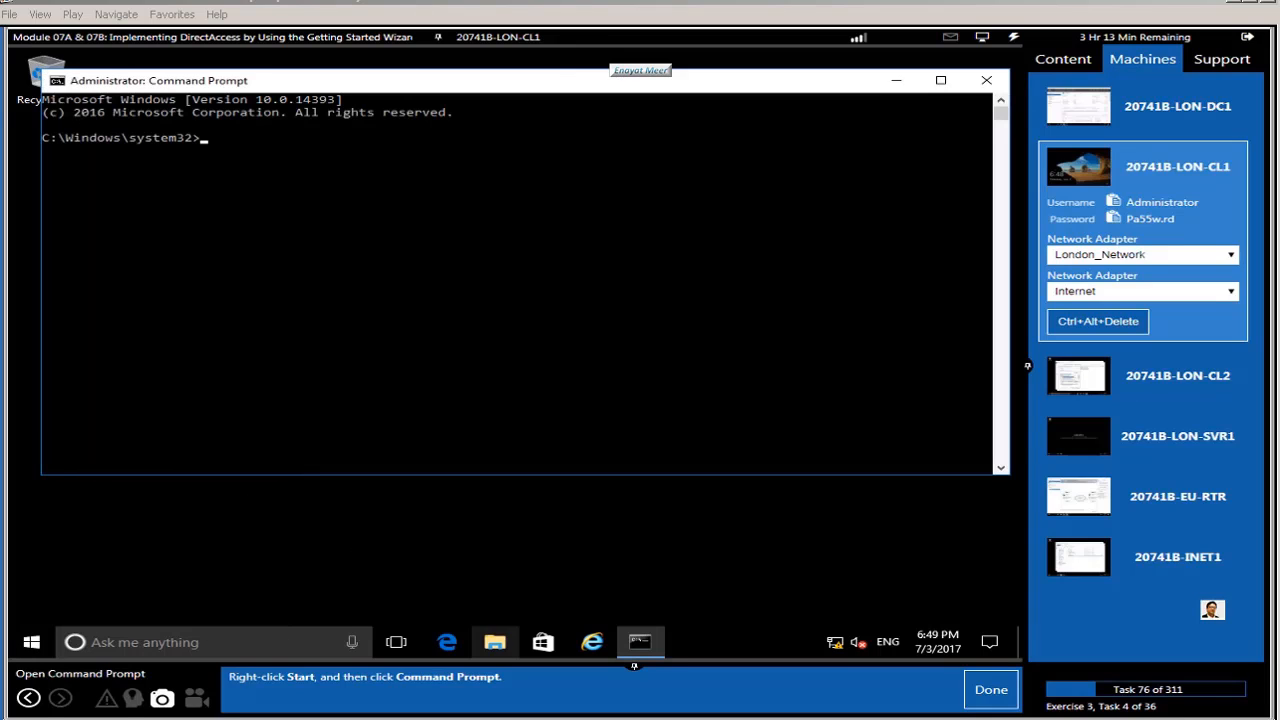
left_click(990, 690)
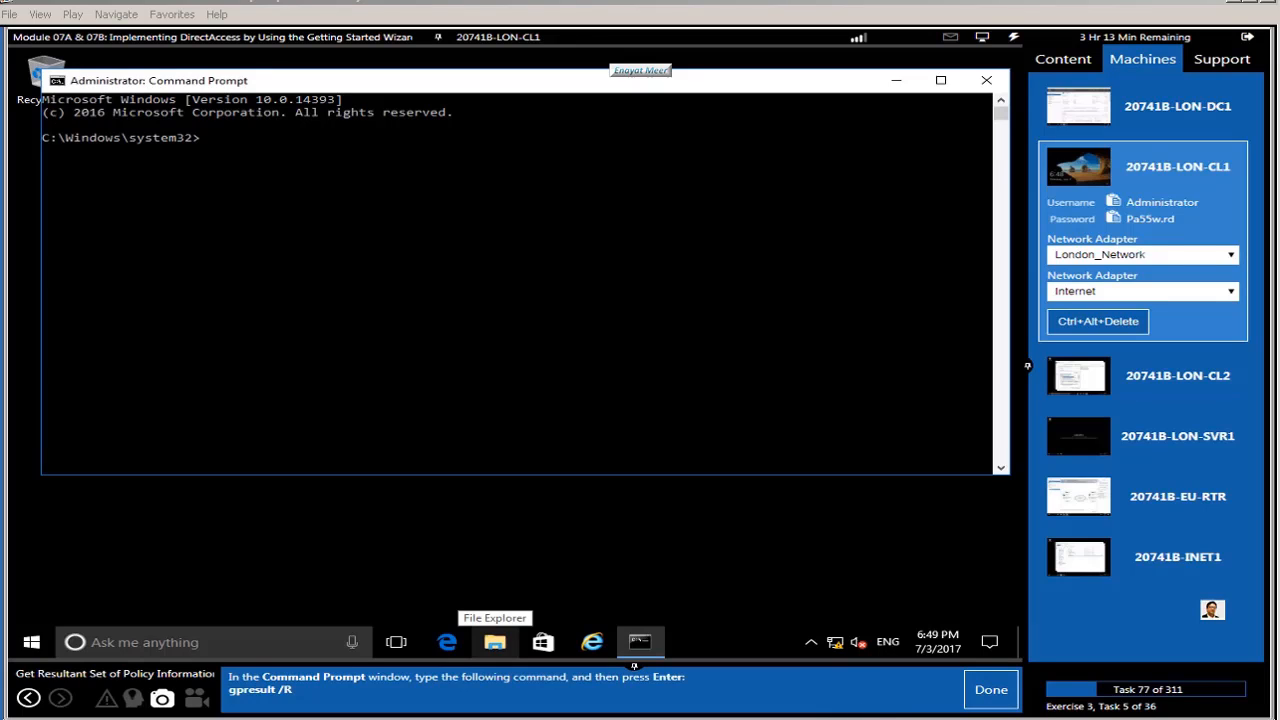
left_click(497, 333)
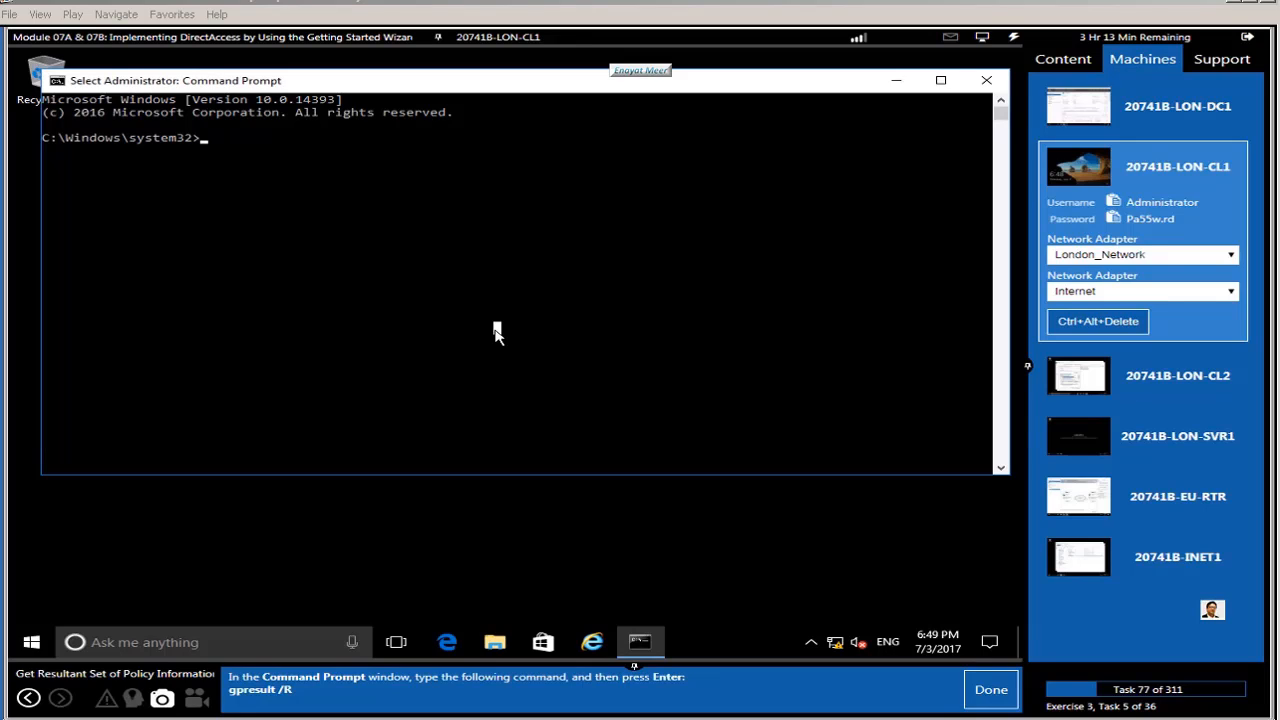
type("gp")
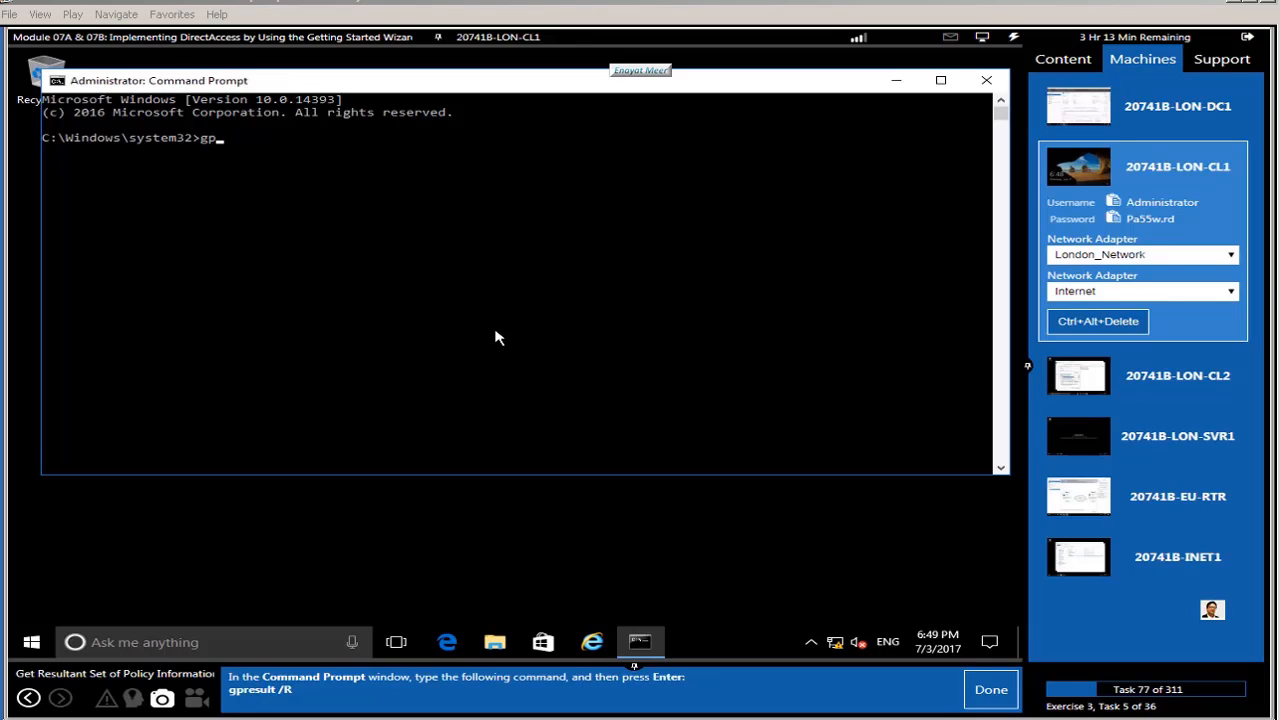
type("result /R")
key("Return")
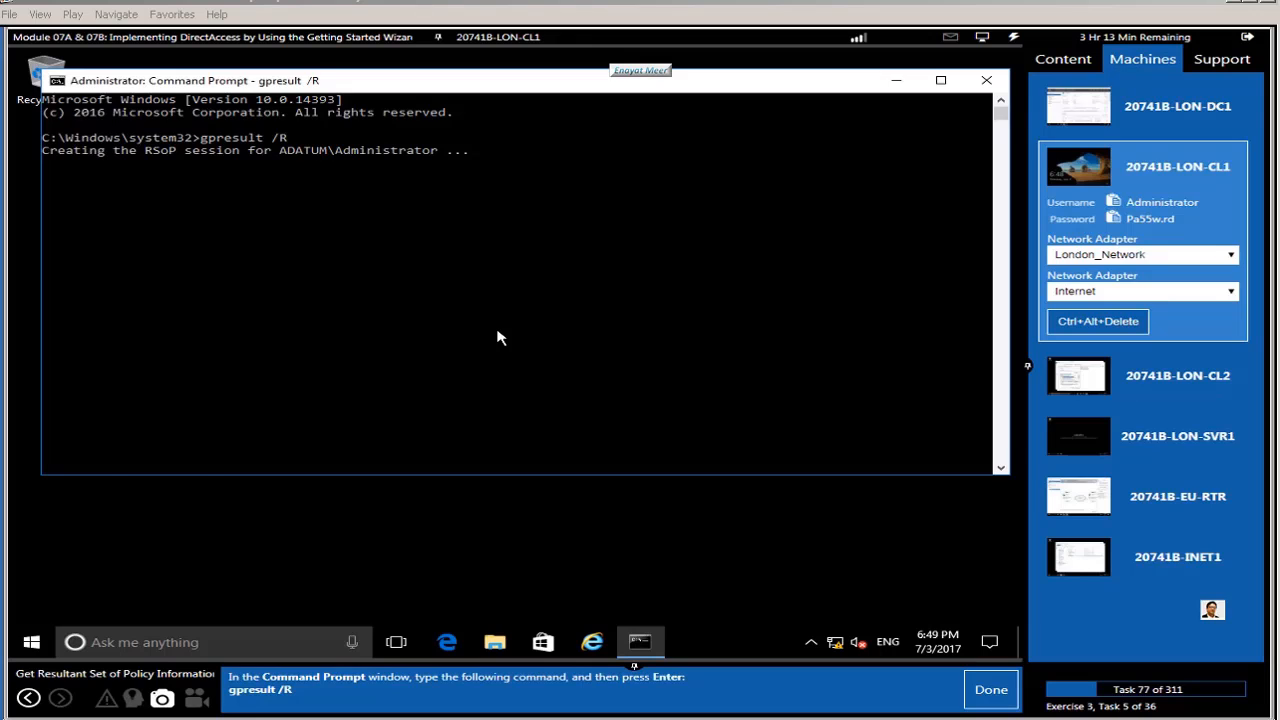
left_click(991, 692)
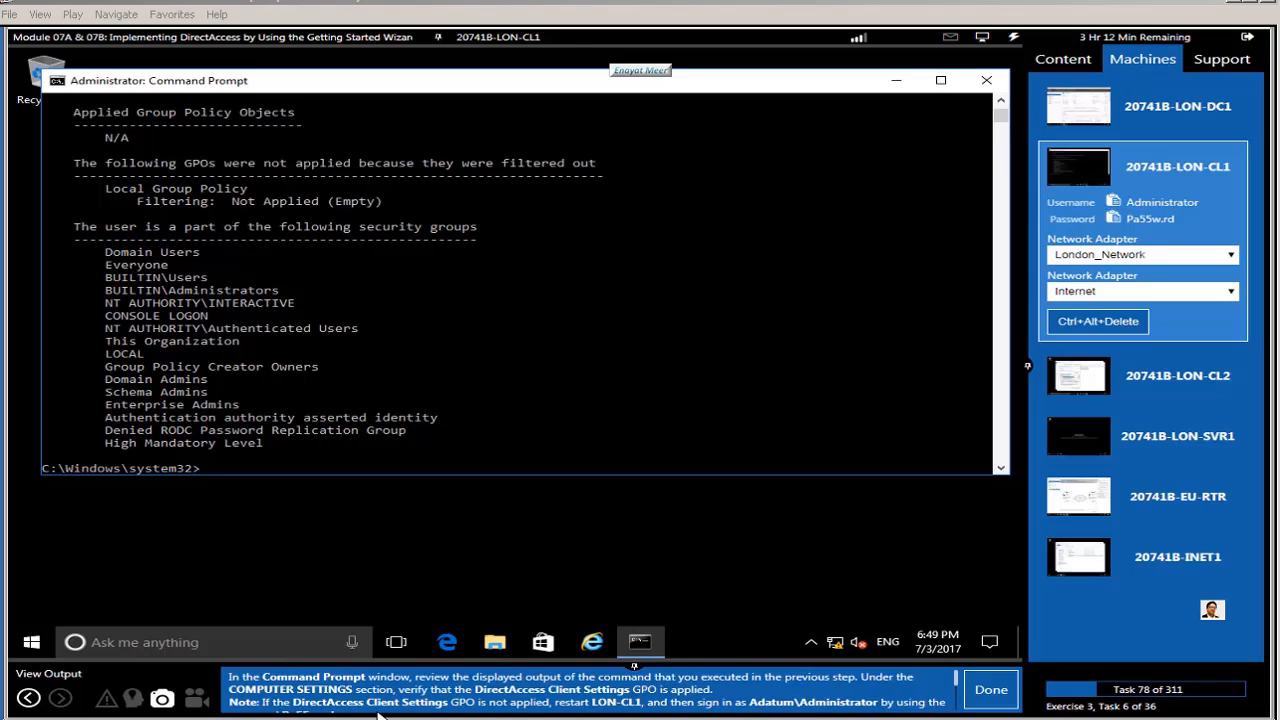
Step: Find 'DirectAccess Client Settings' under the applied computer Group Policy Objects and advance the guide
left_click(632, 418)
scroll(632, 418, "down", 1)
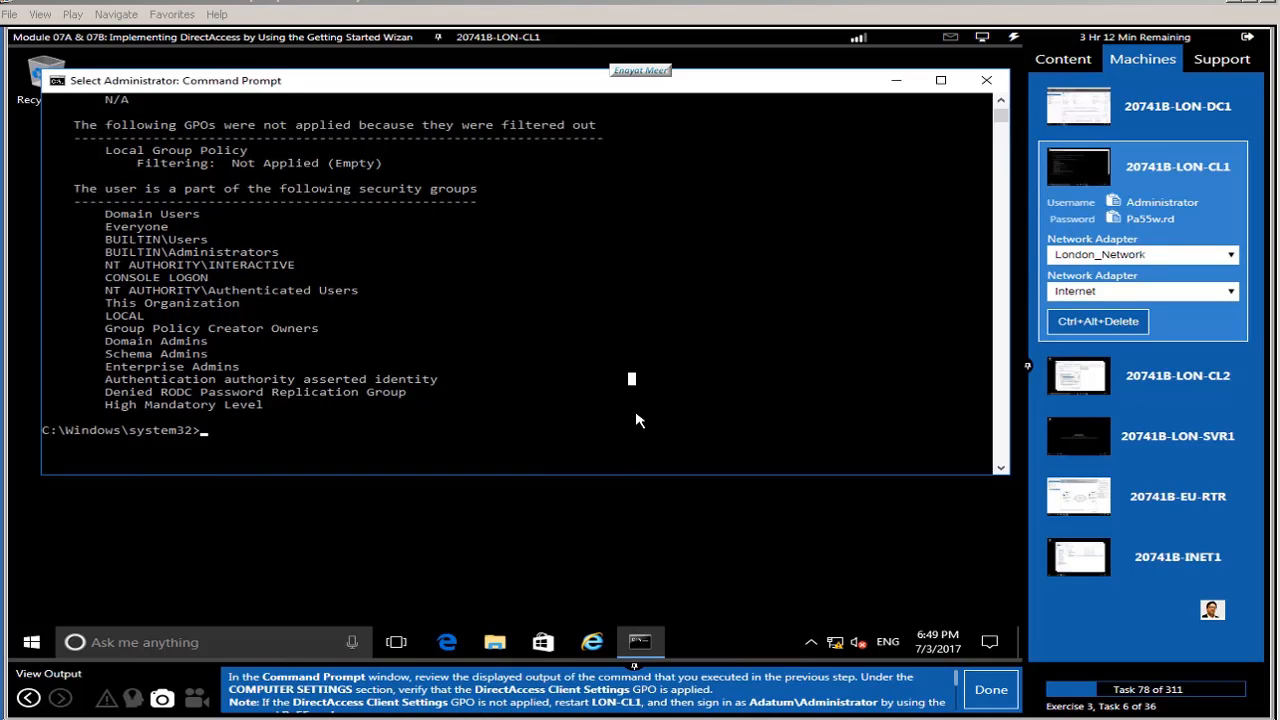
scroll(635, 419, "up", 5)
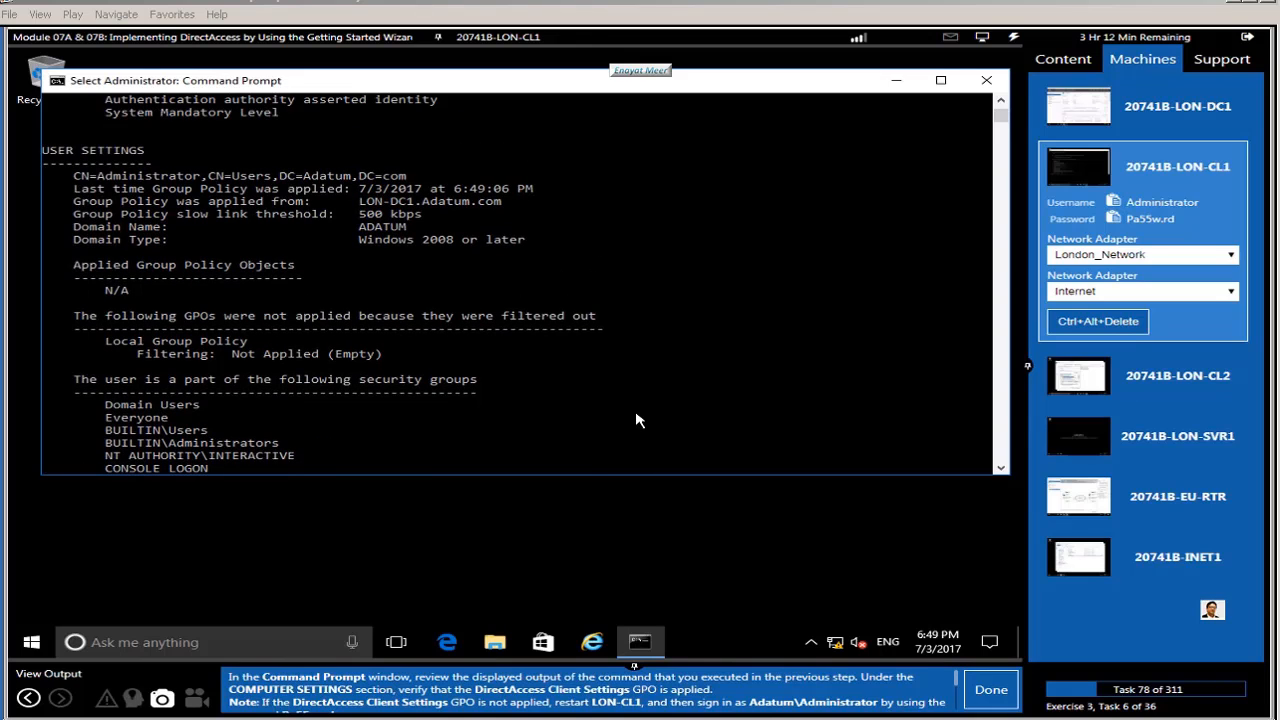
scroll(637, 420, "up", 6)
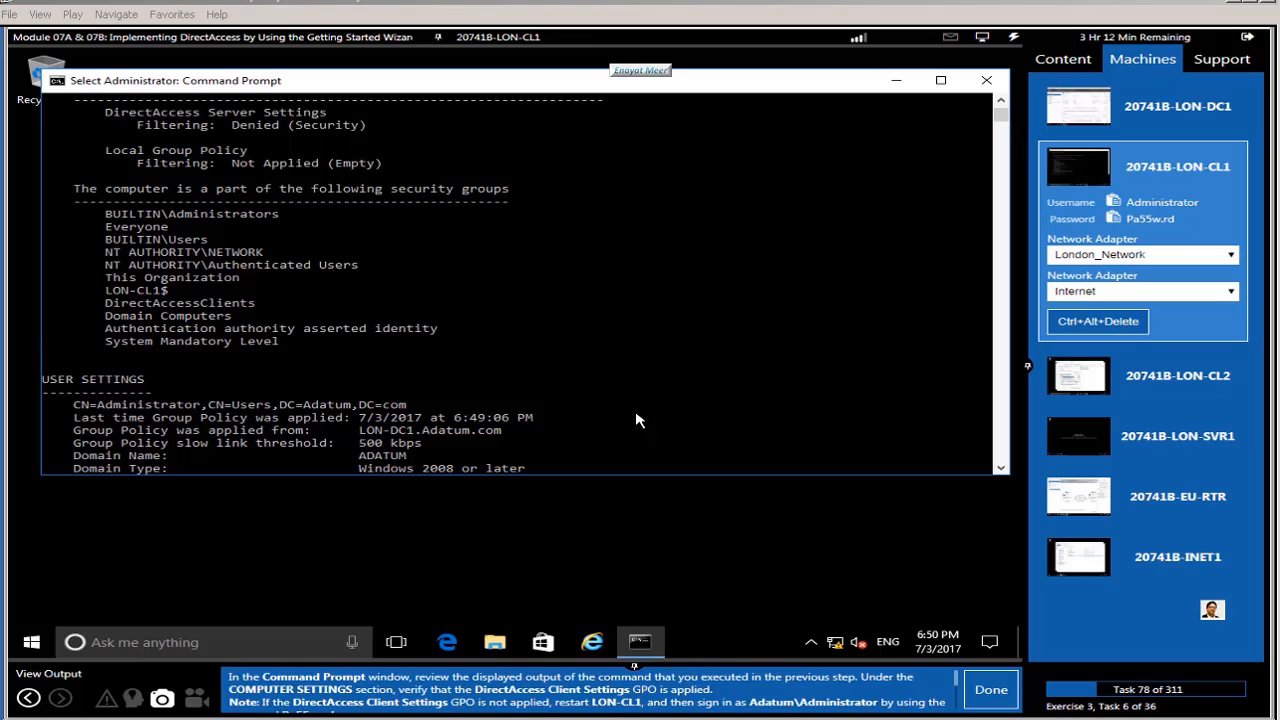
scroll(636, 420, "up", 6)
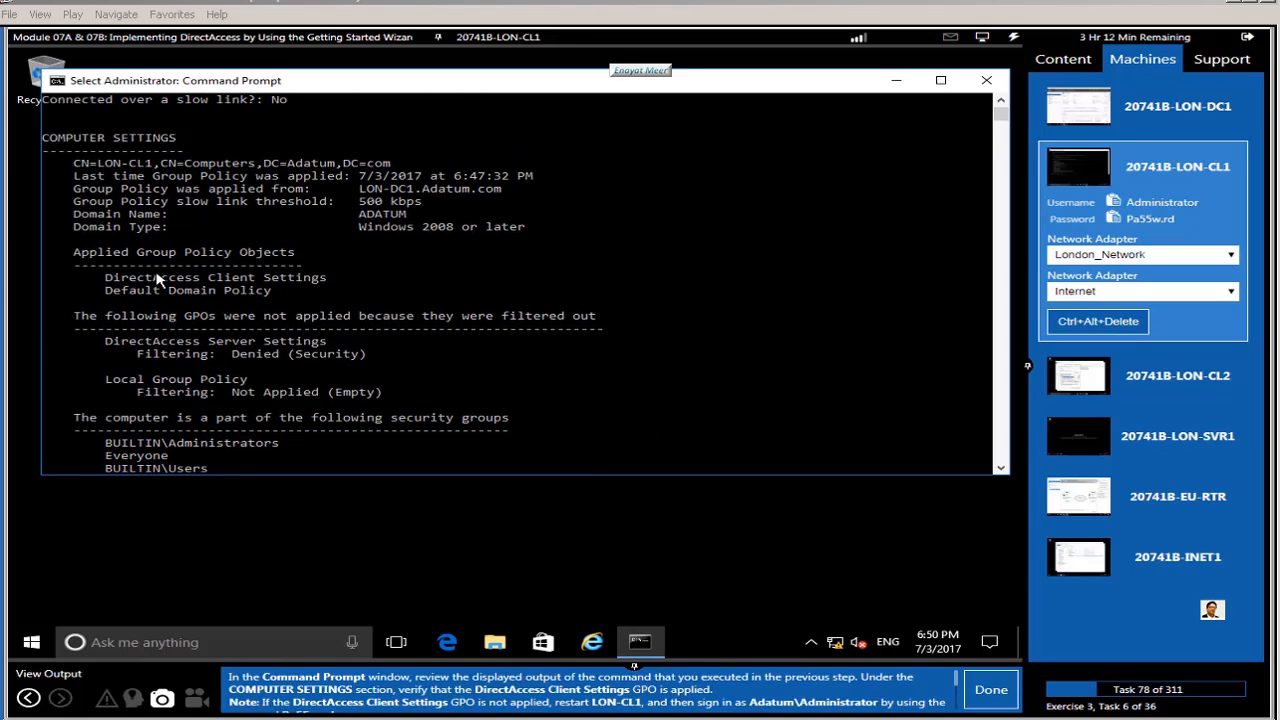
left_click_drag(90, 276, 352, 281)
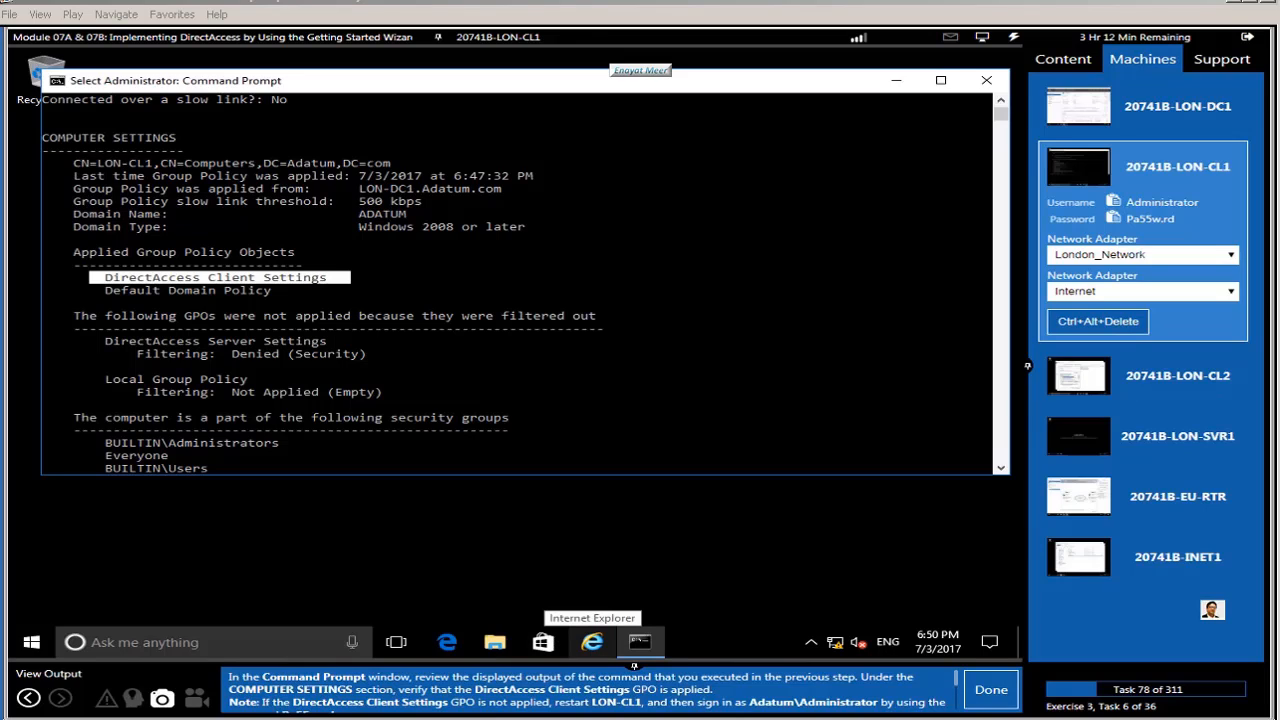
scroll(958, 692, "down", 2)
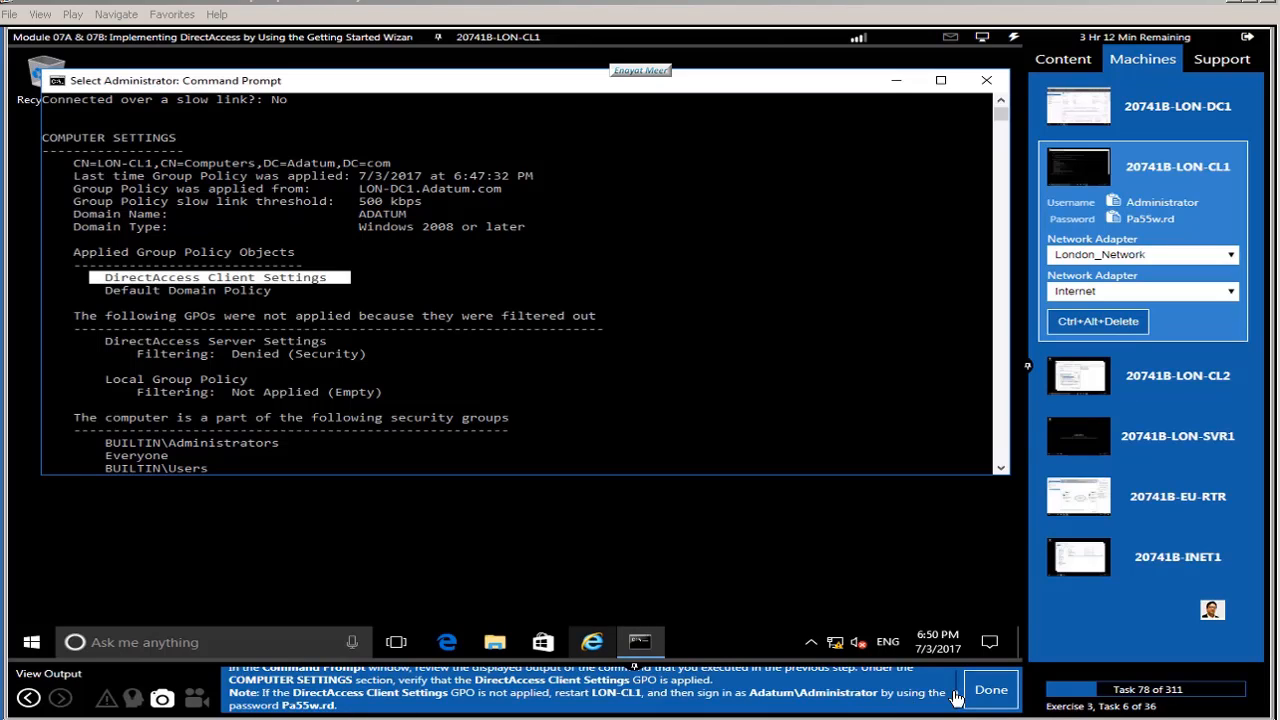
left_click(991, 691)
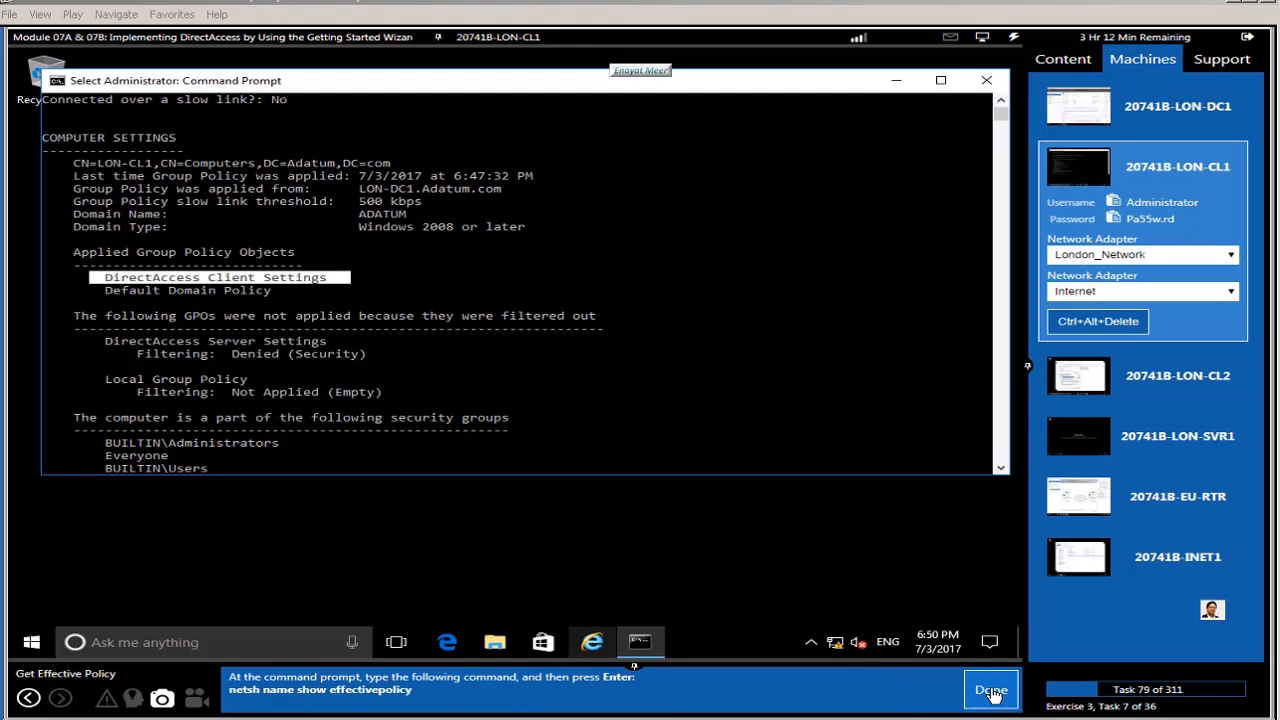
Step: Run netsh name show effectivepolicy, confirm DirectAccess is inactive on the corporate network, then close Command Prompt
left_click(632, 430)
scroll(632, 430, "down", 15)
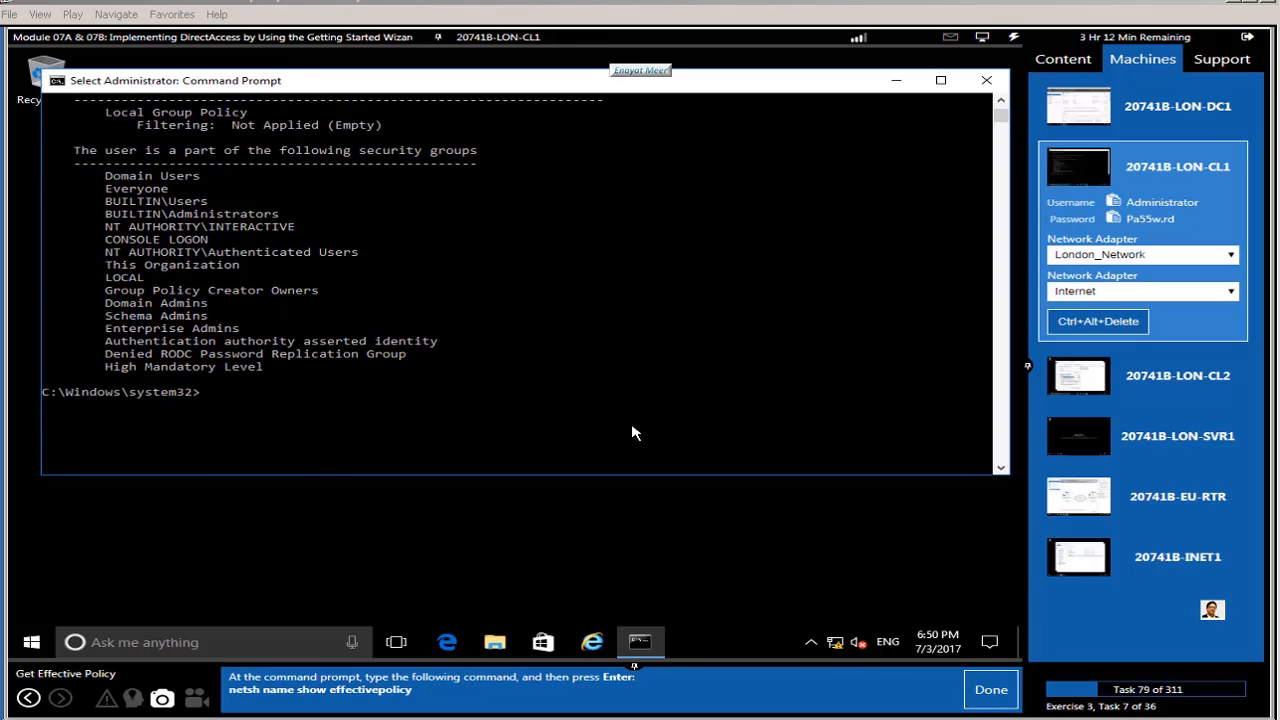
type("net")
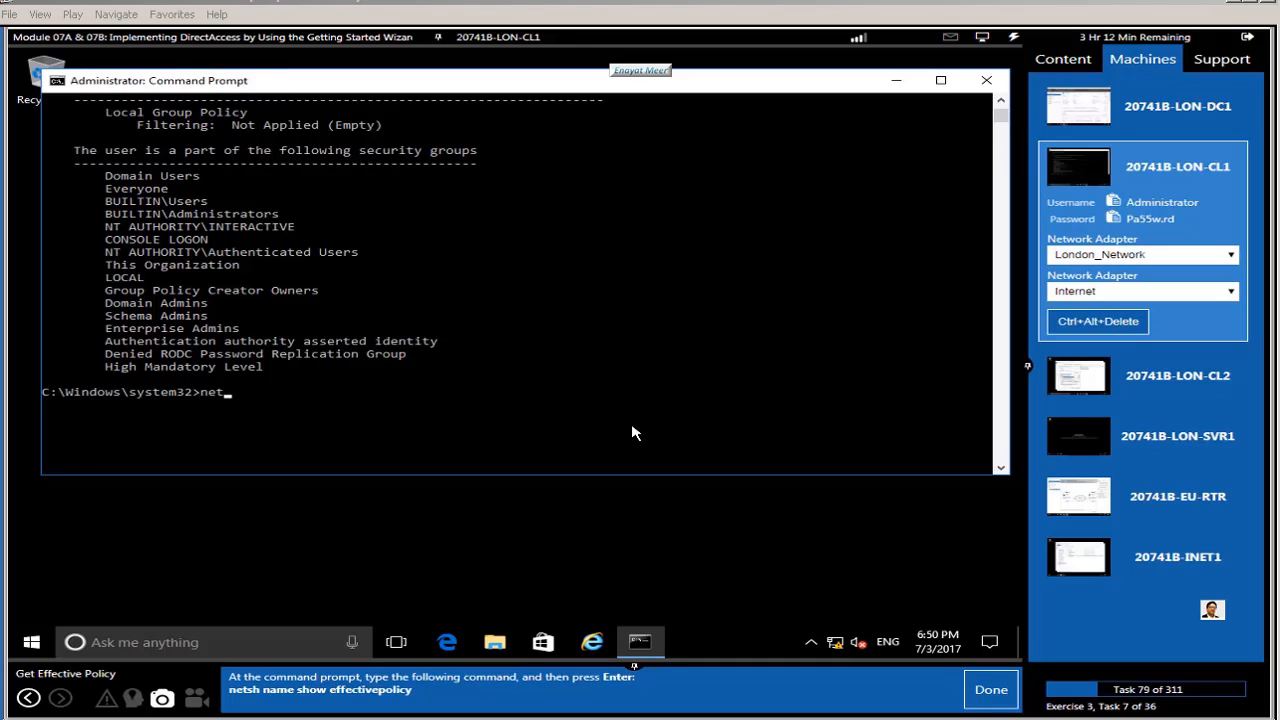
type("sh name show effective")
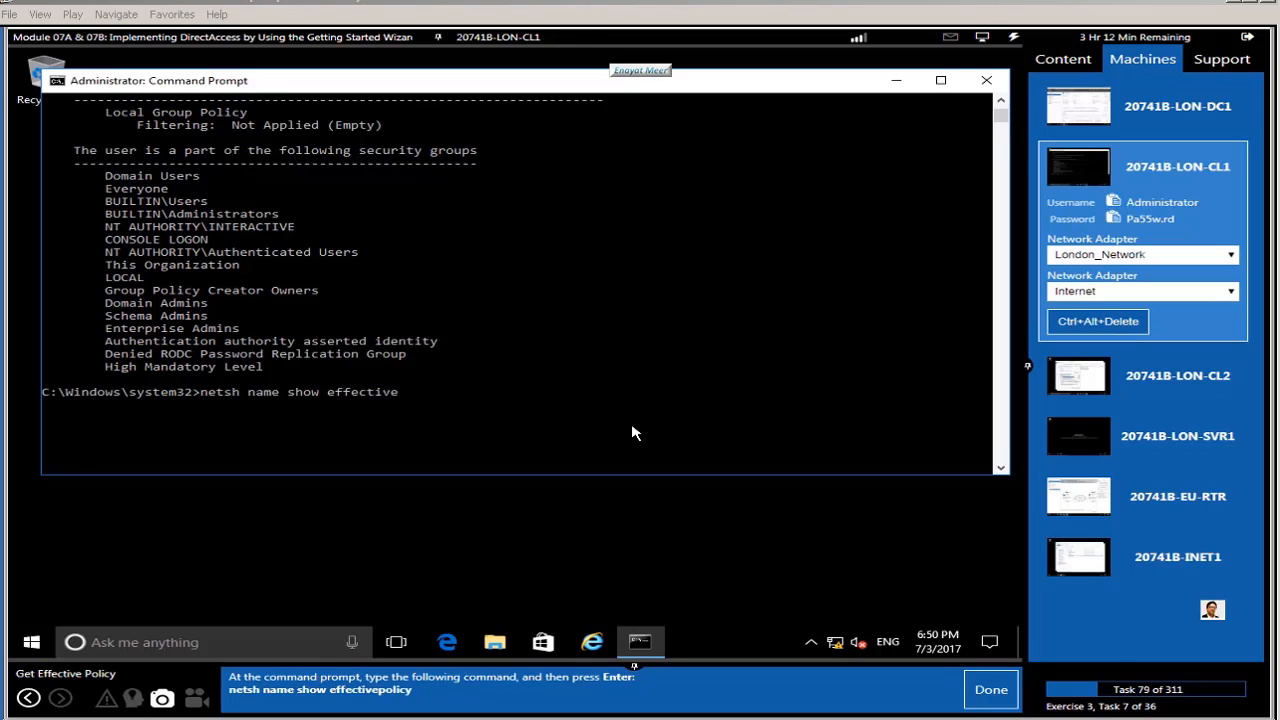
type("policy")
key("Return")
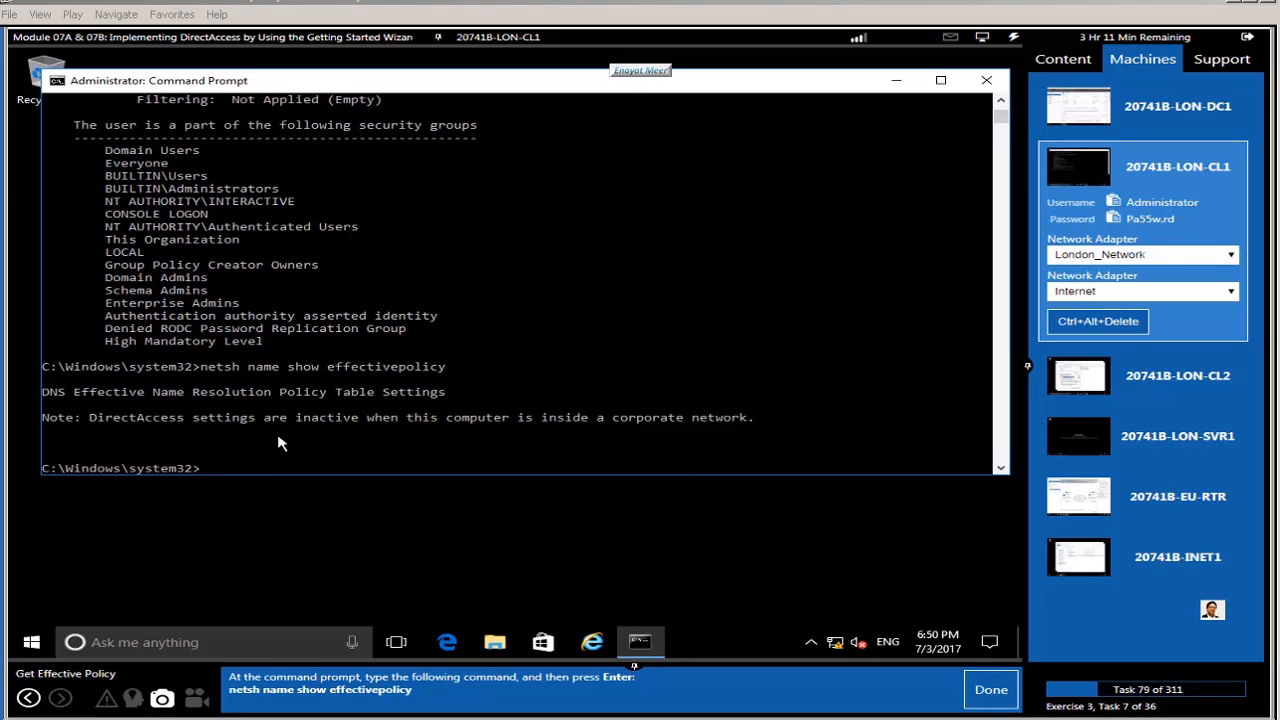
left_click_drag(91, 421, 769, 422)
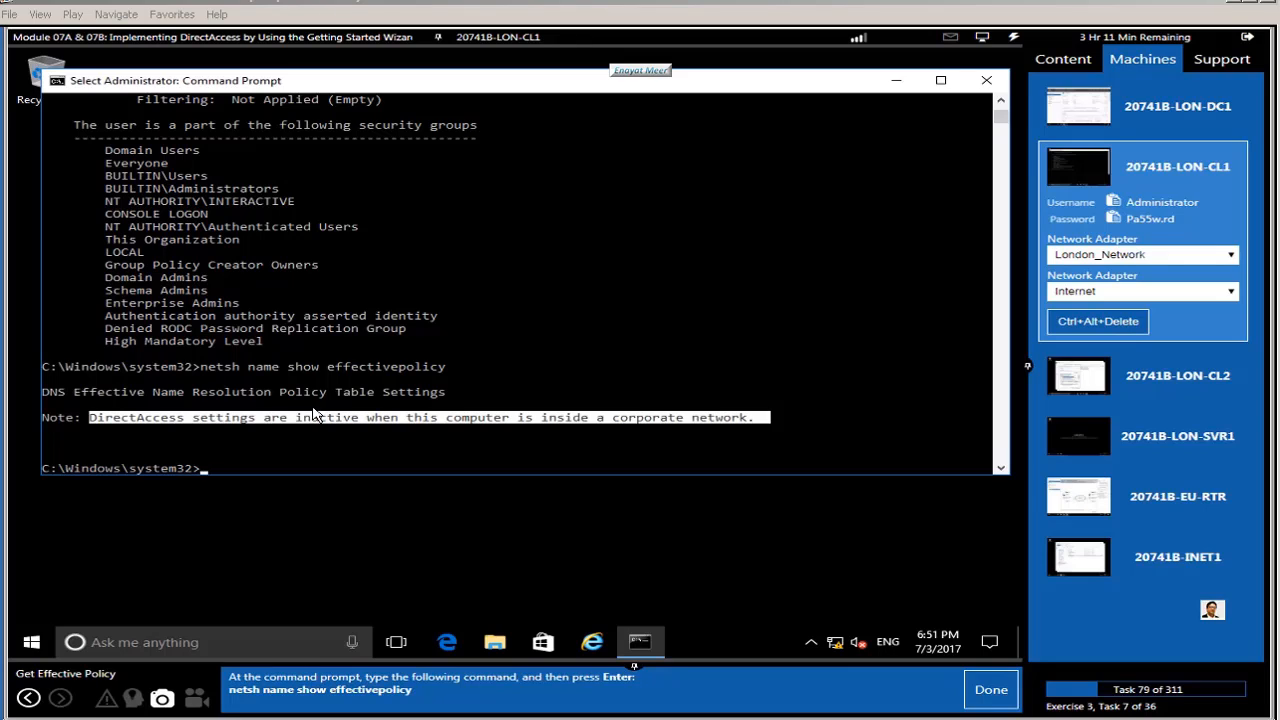
left_click_drag(45, 394, 780, 432)
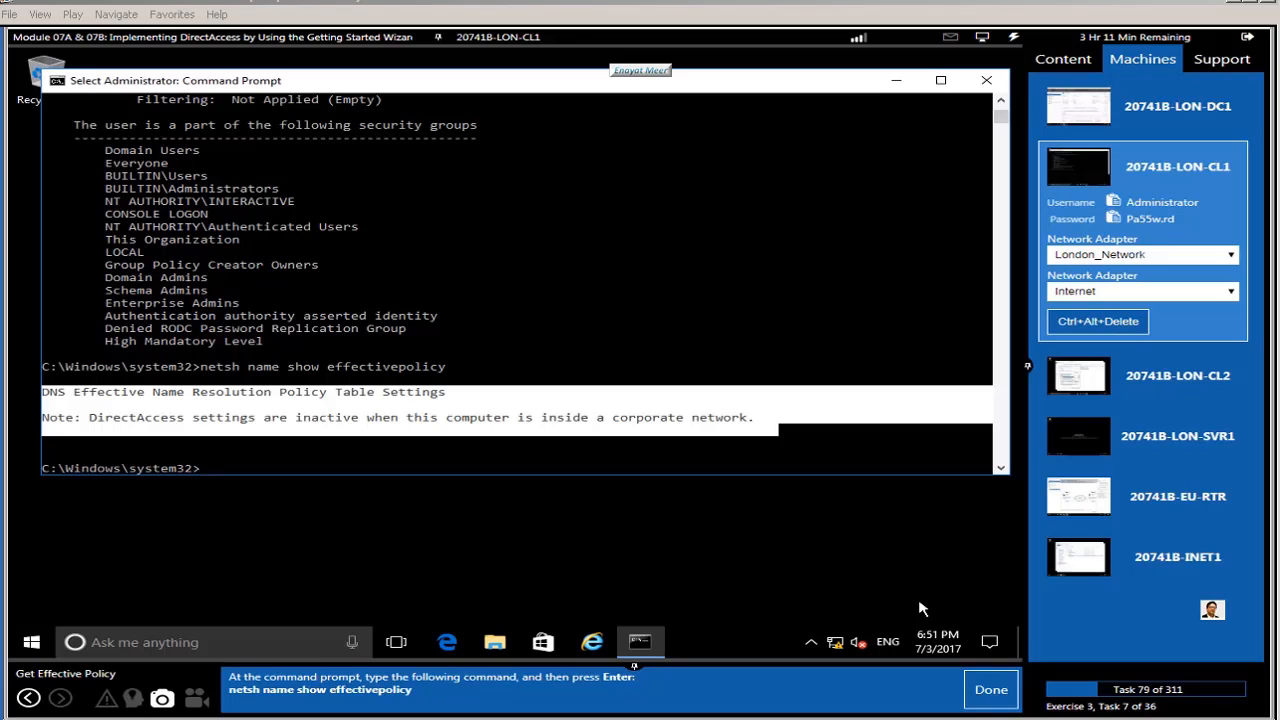
left_click(982, 690)
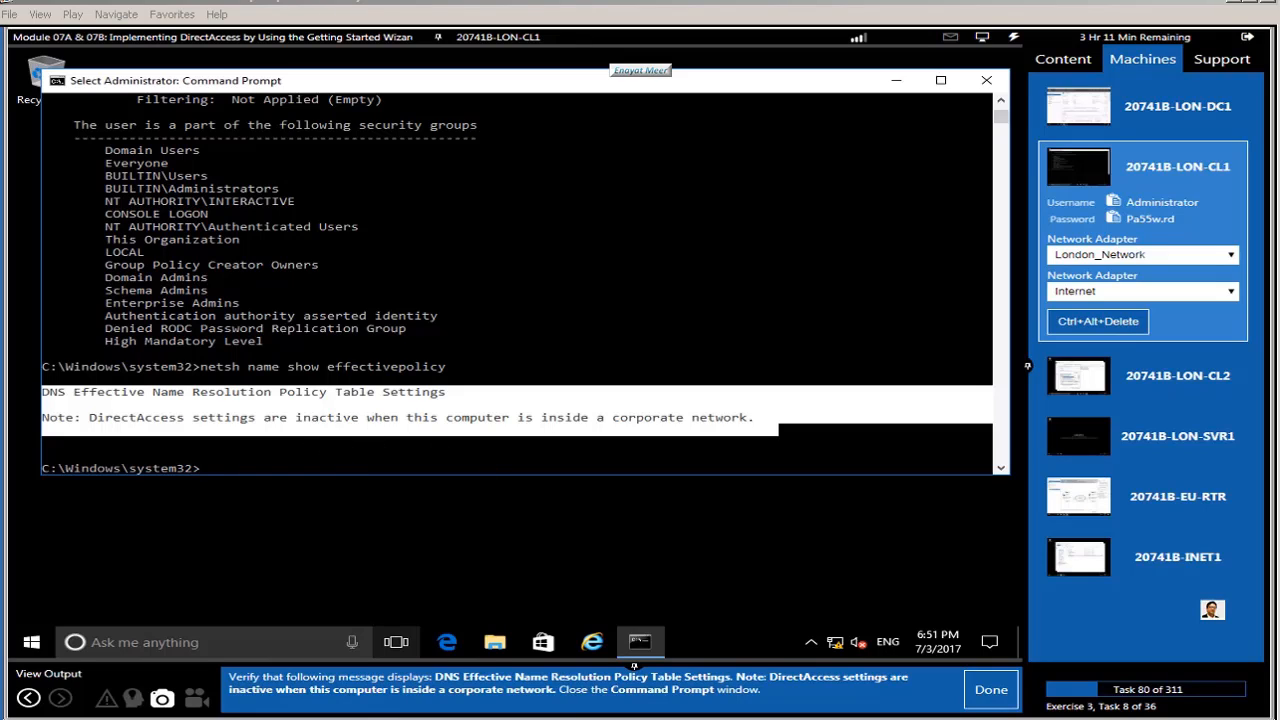
left_click(773, 445)
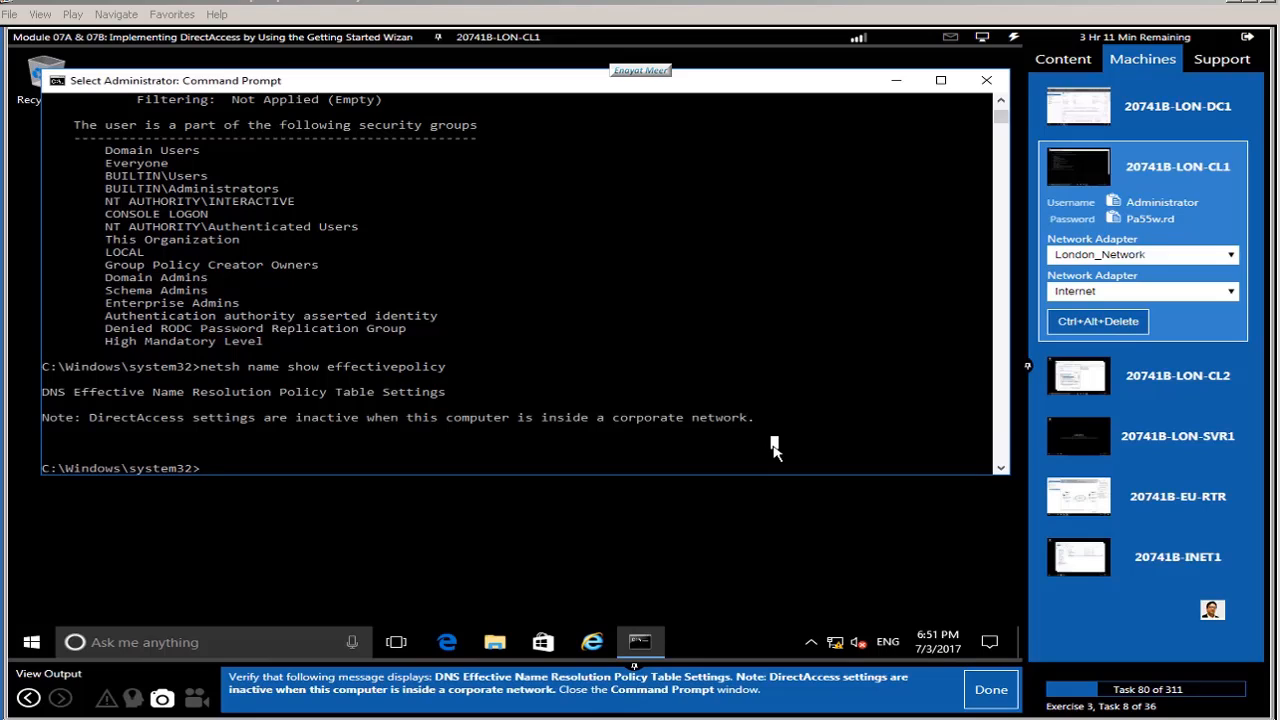
left_click(986, 80)
left_click(988, 692)
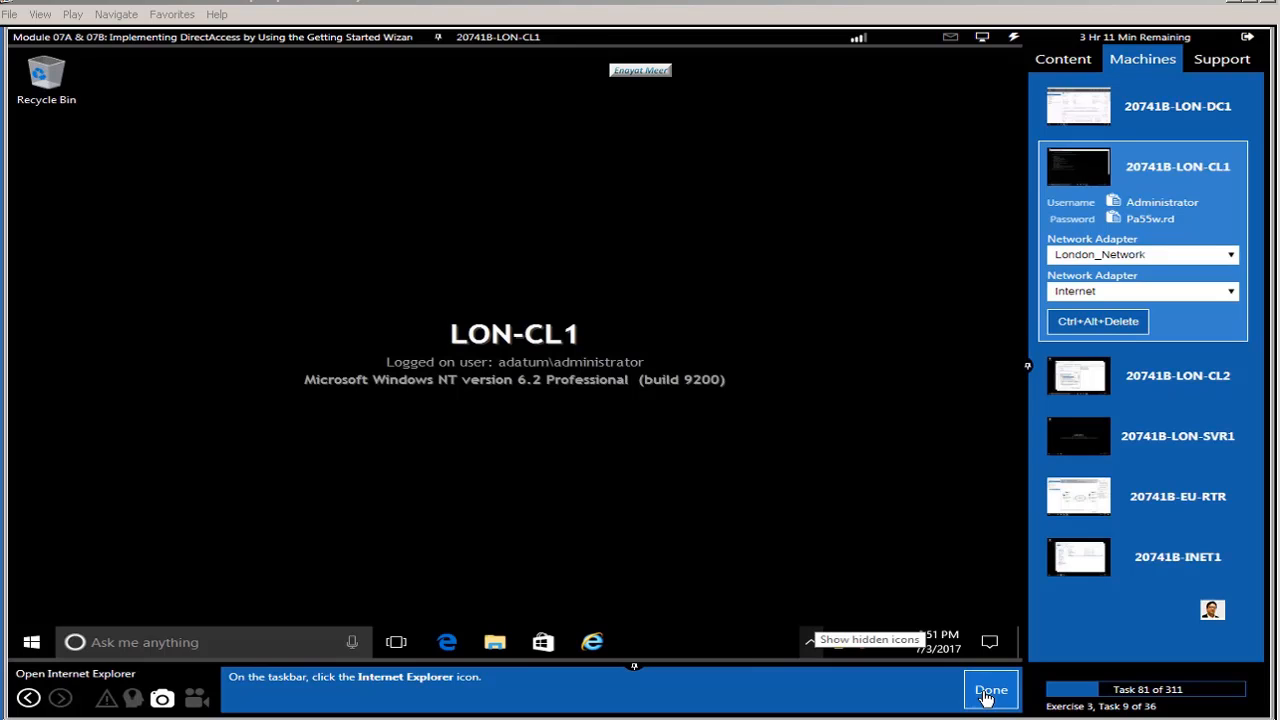
left_click(446, 646)
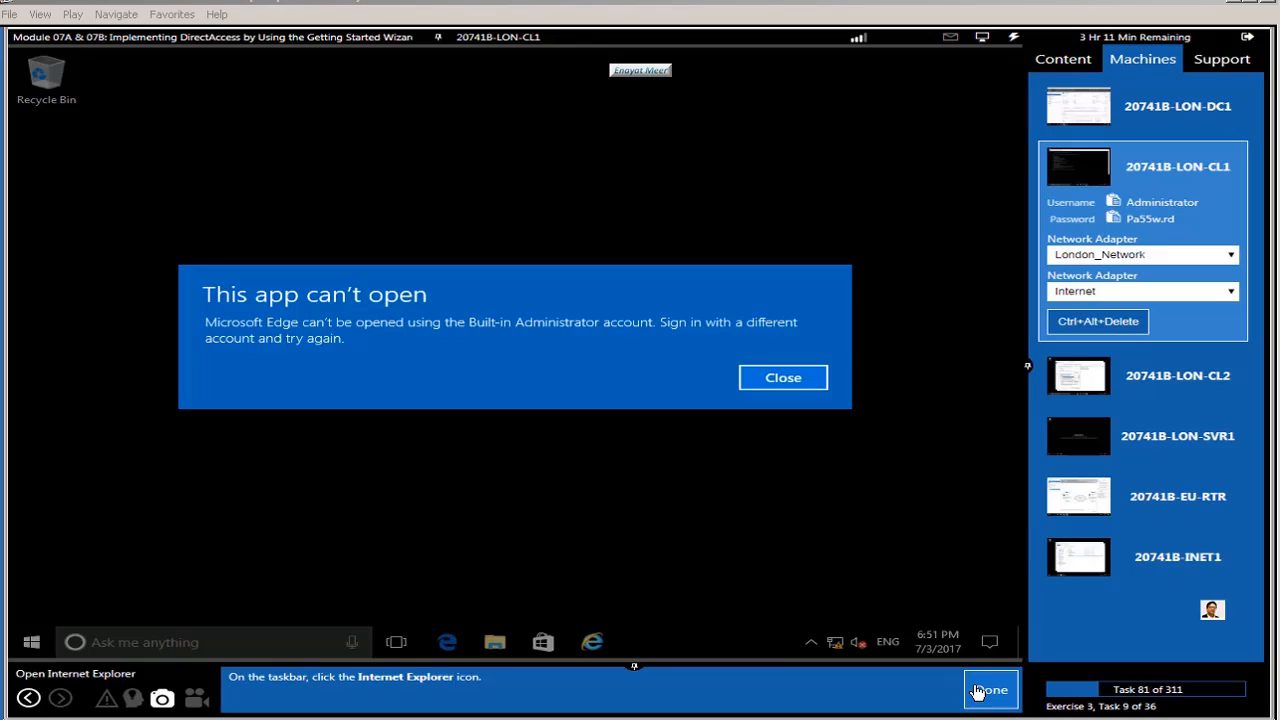
left_click(783, 378)
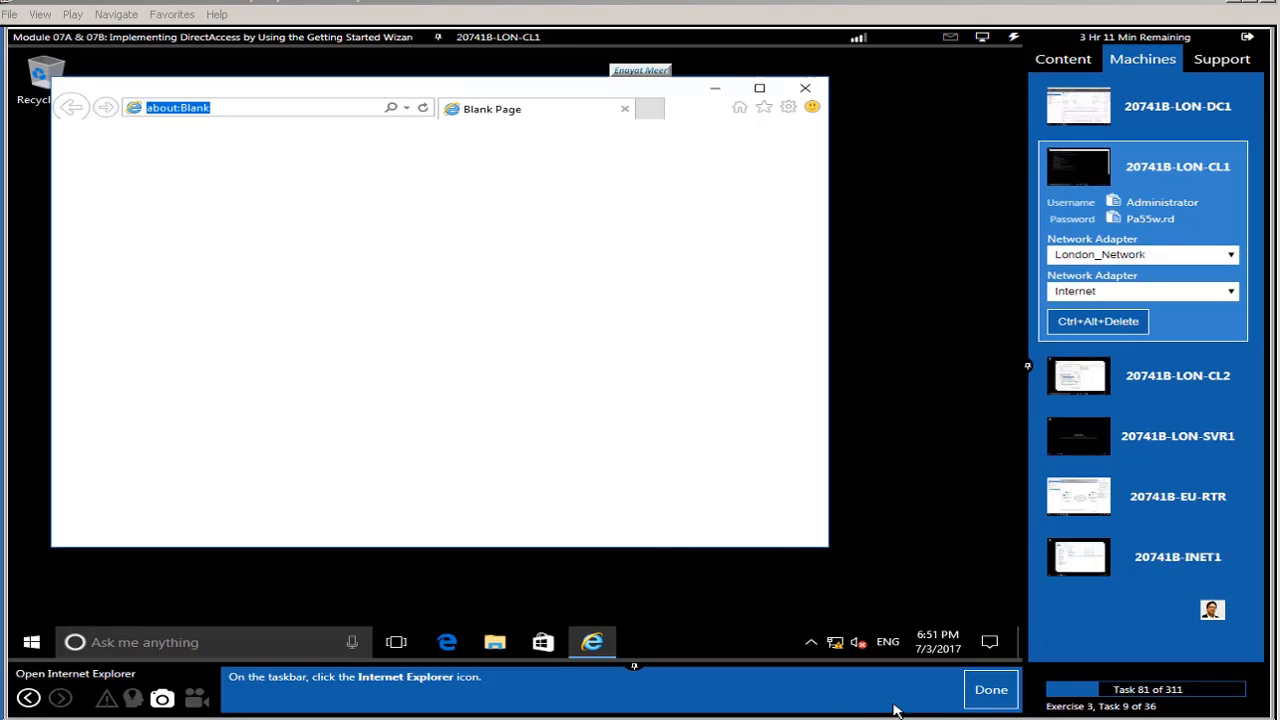
left_click(979, 691)
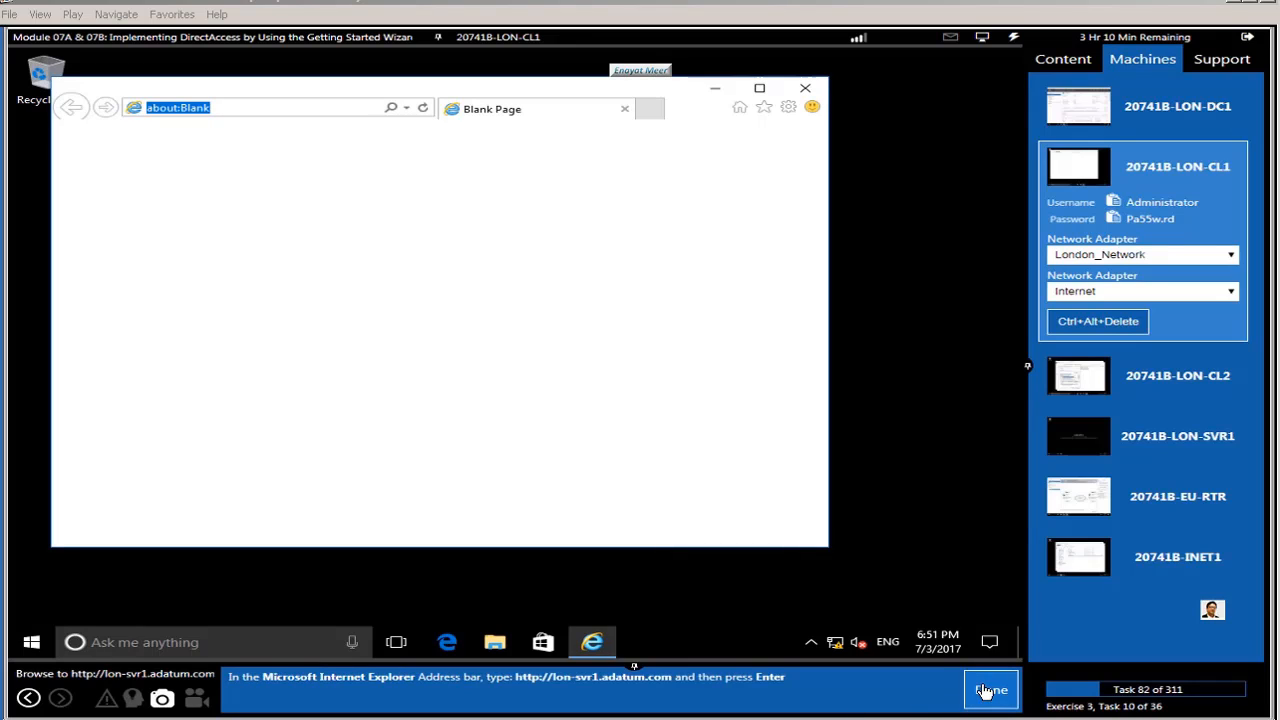
left_click(265, 110)
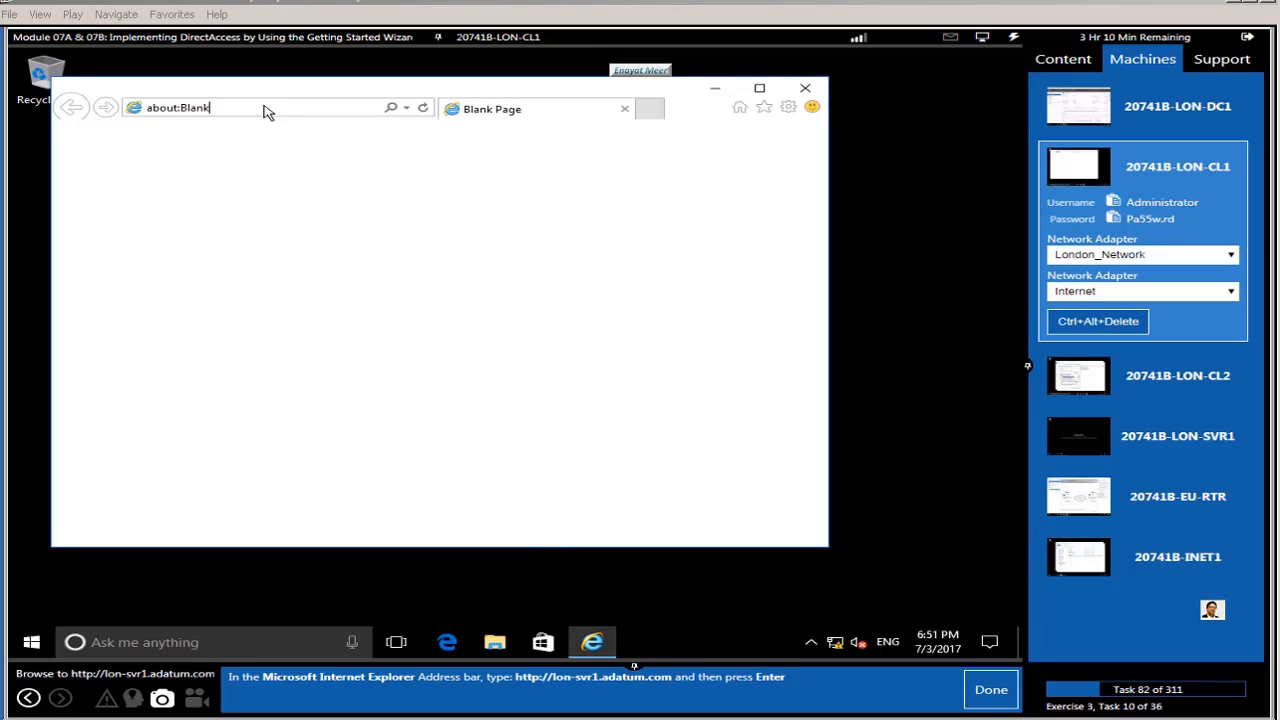
left_click_drag(223, 114, 97, 112)
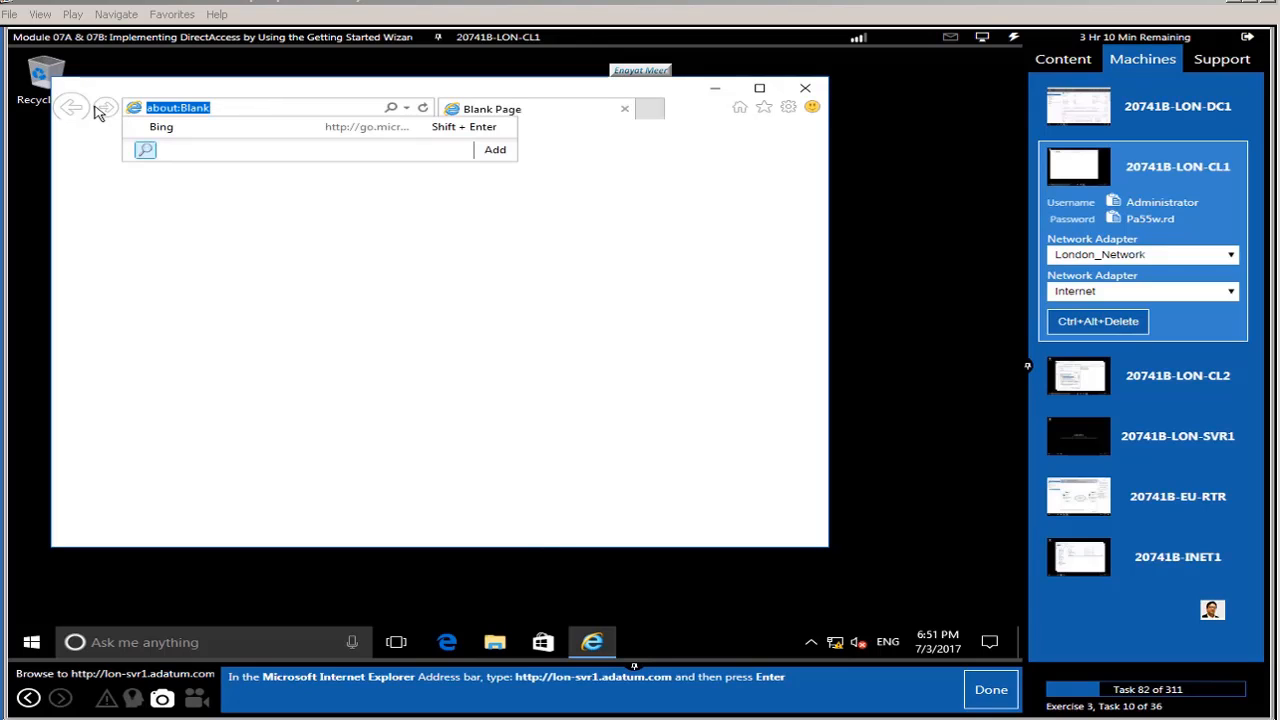
type("h")
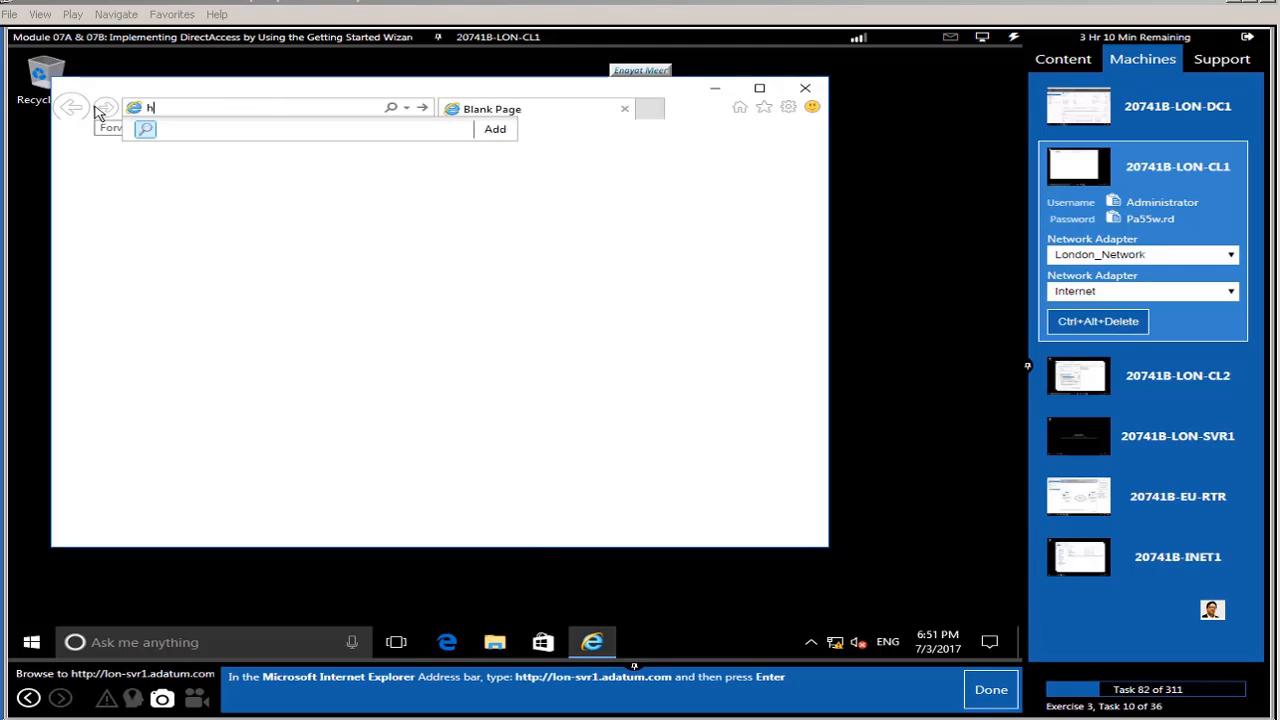
type("ttp://lon-svr1.adatum.com")
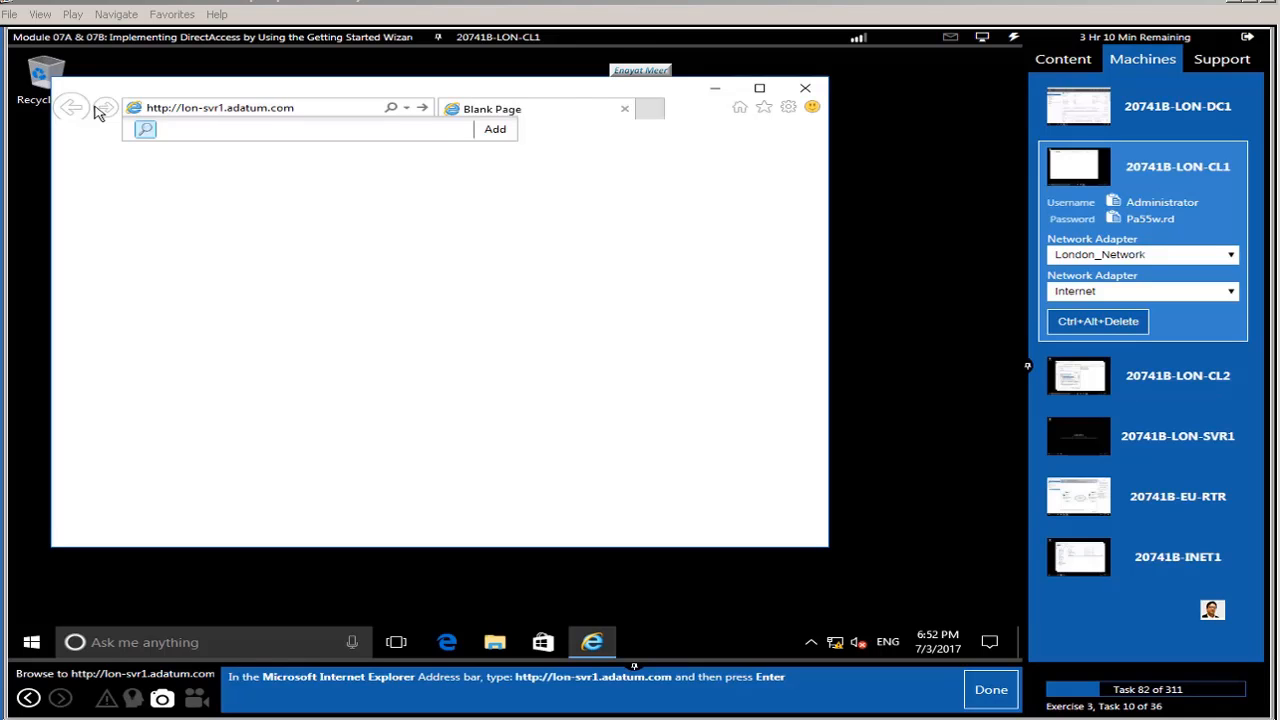
key("Return")
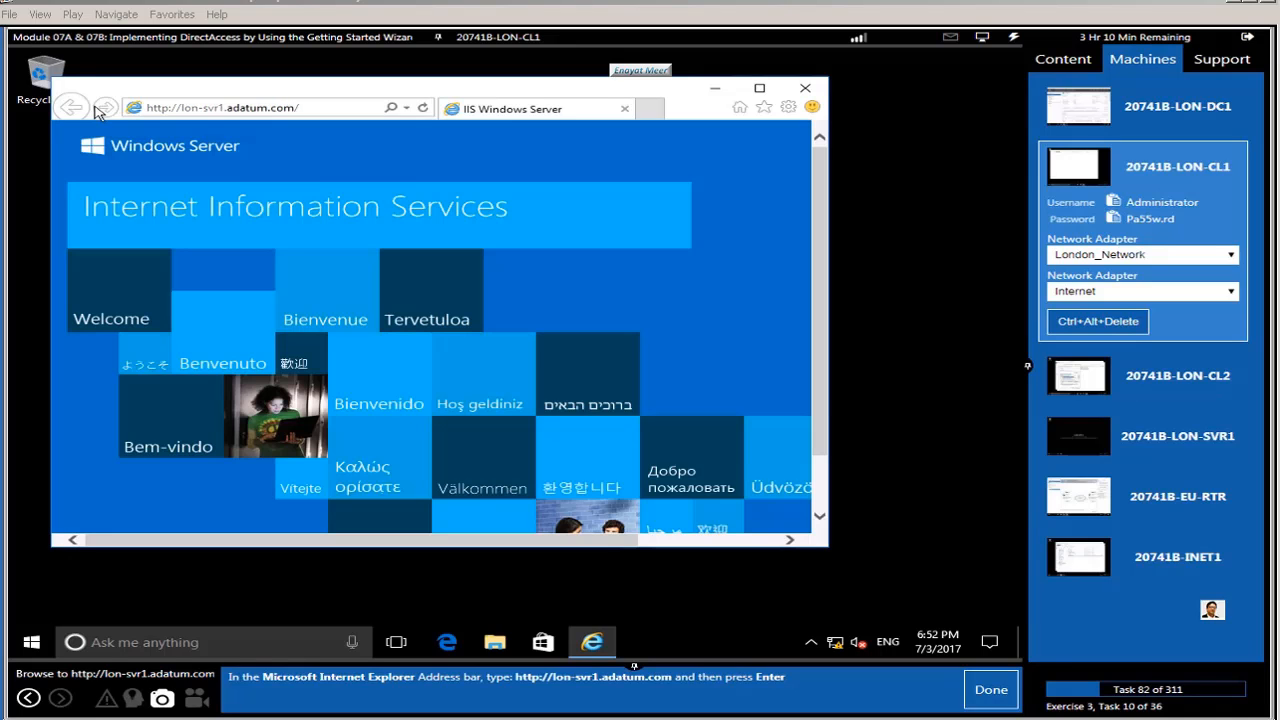
left_click(979, 700)
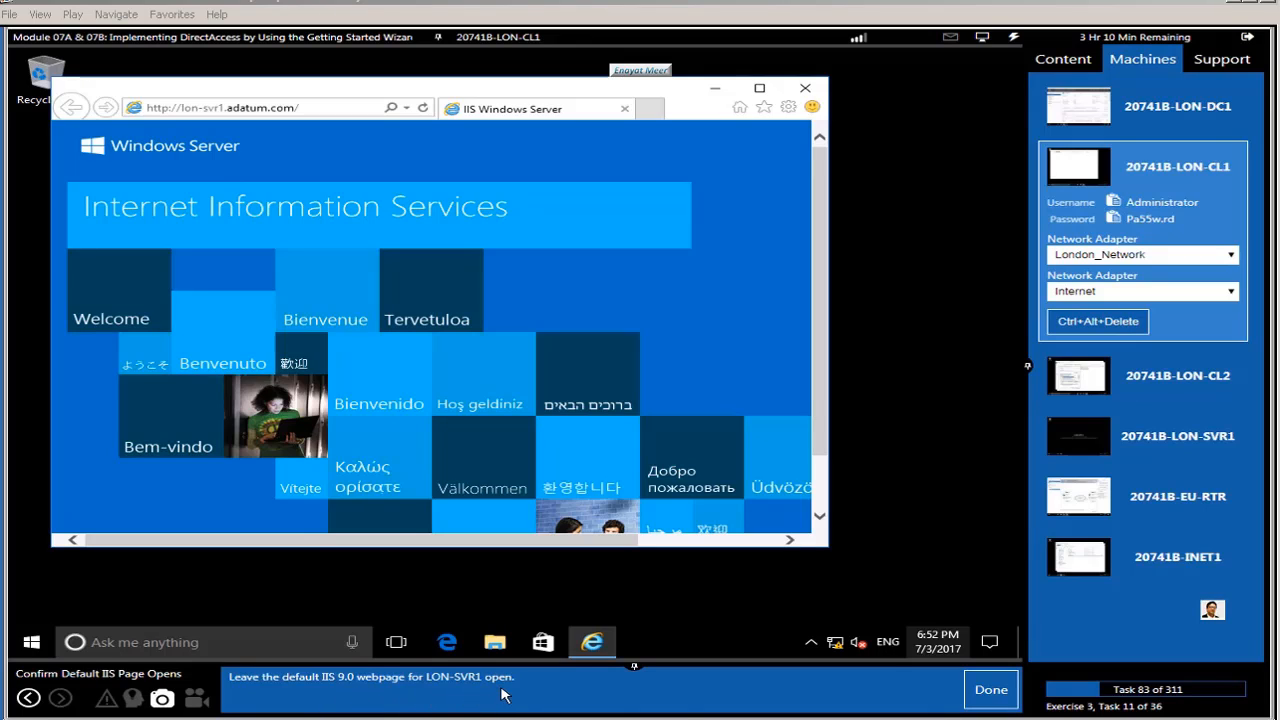
Step: Open \\LON-SVR1\Corpdata from the Run dialog and confirm the share is empty
left_click(983, 691)
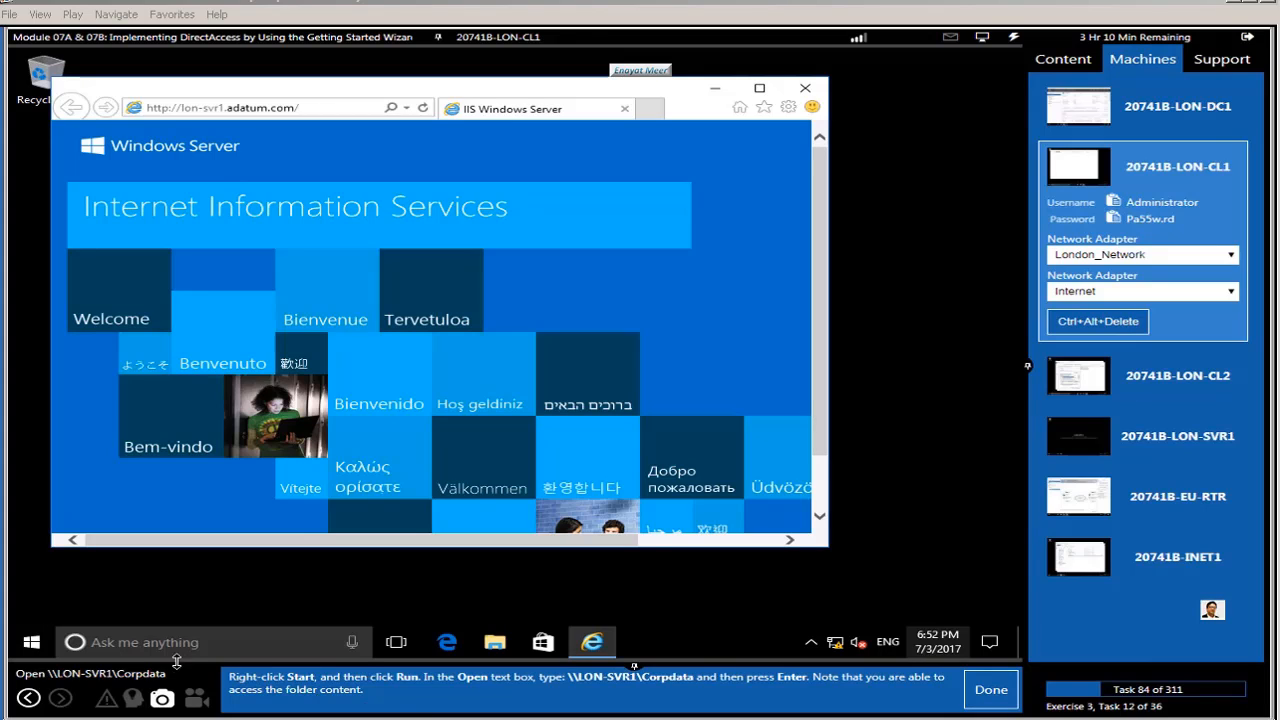
right_click(31, 643)
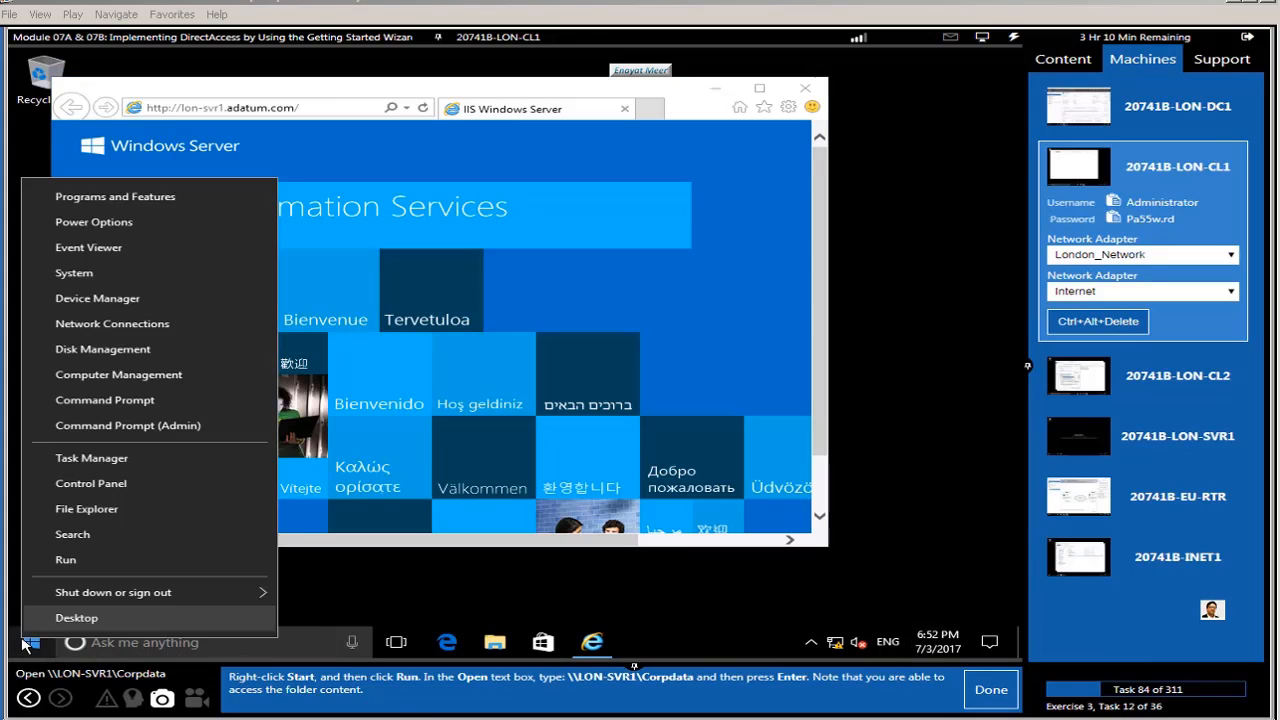
left_click(109, 568)
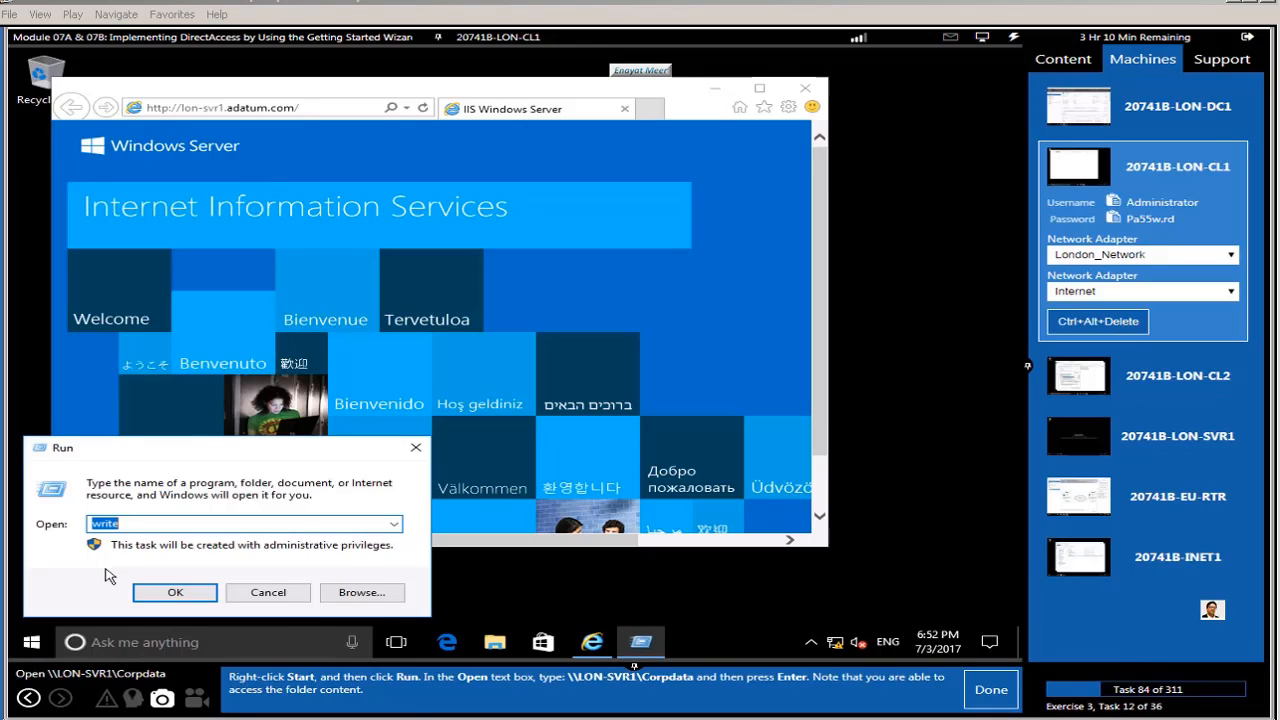
type("\\\\LON")
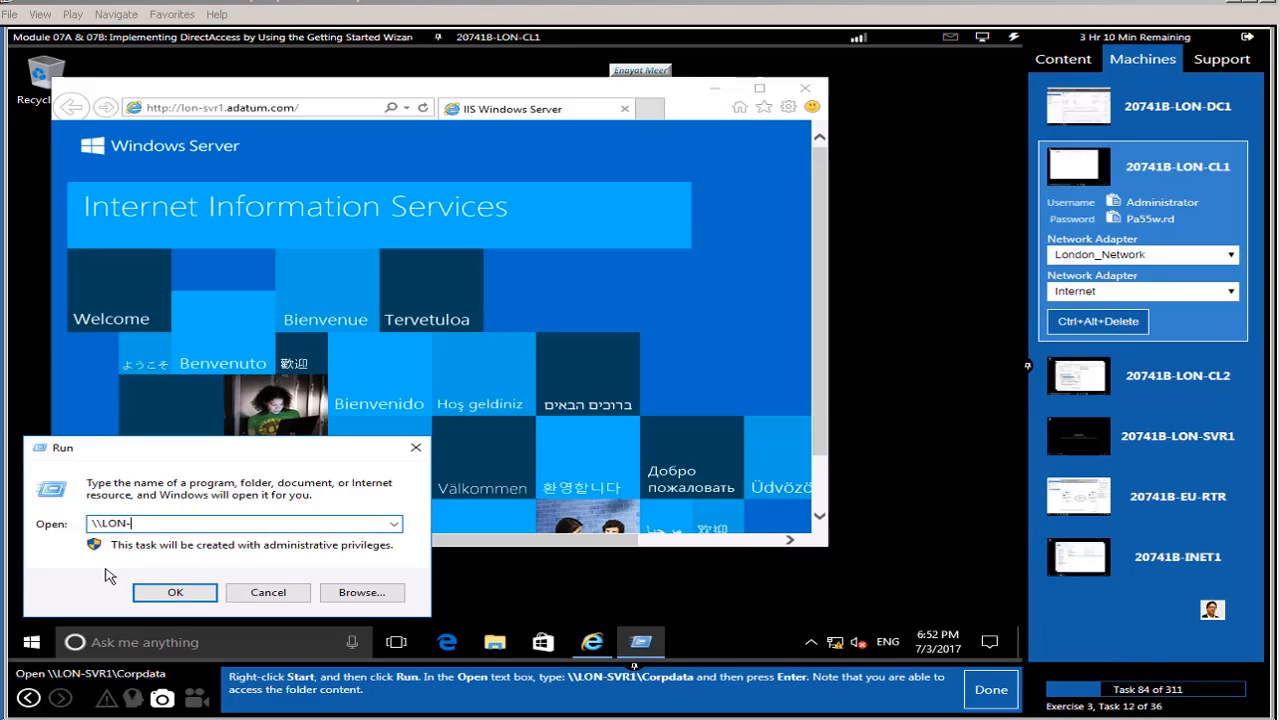
type("-SVR1")
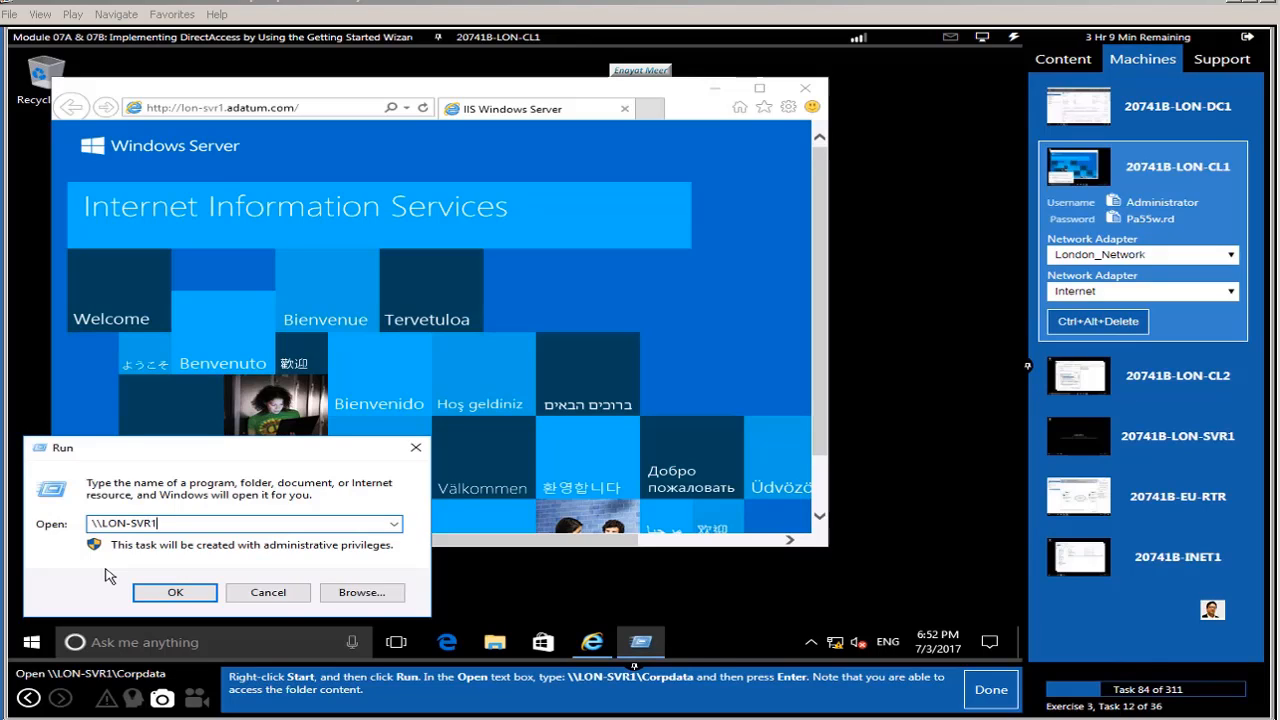
type("\\")
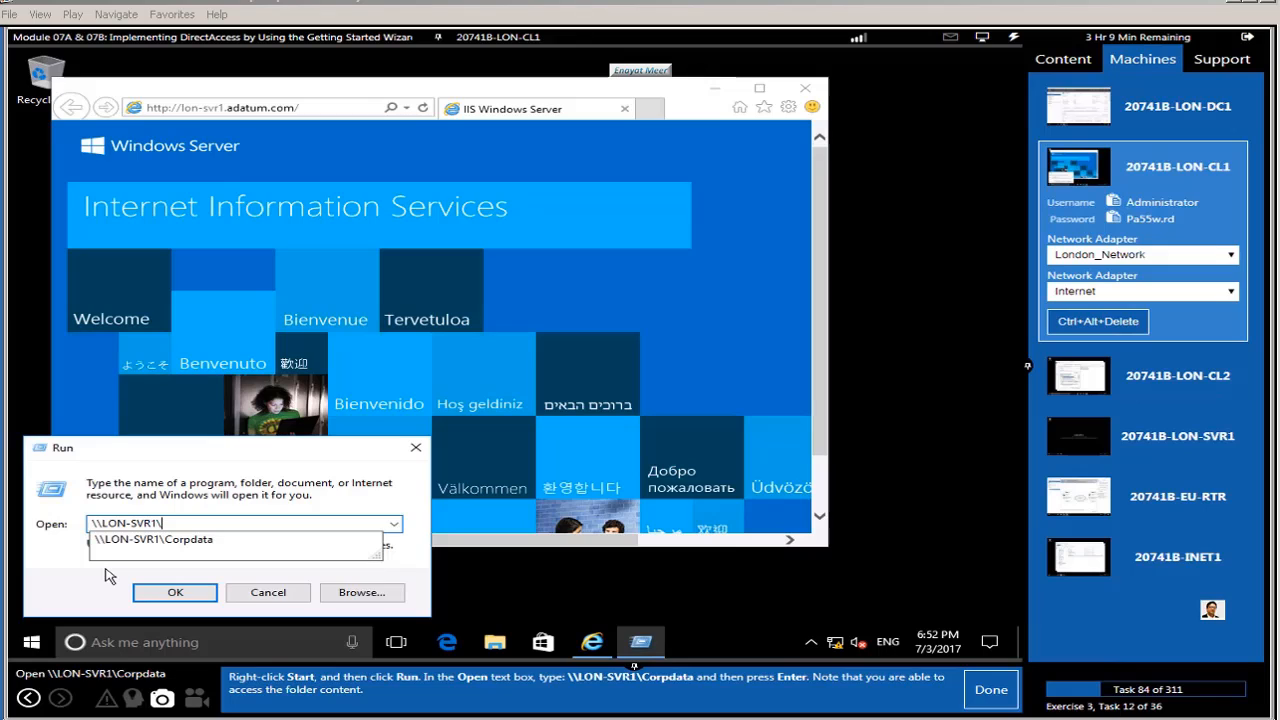
type("Corpdata")
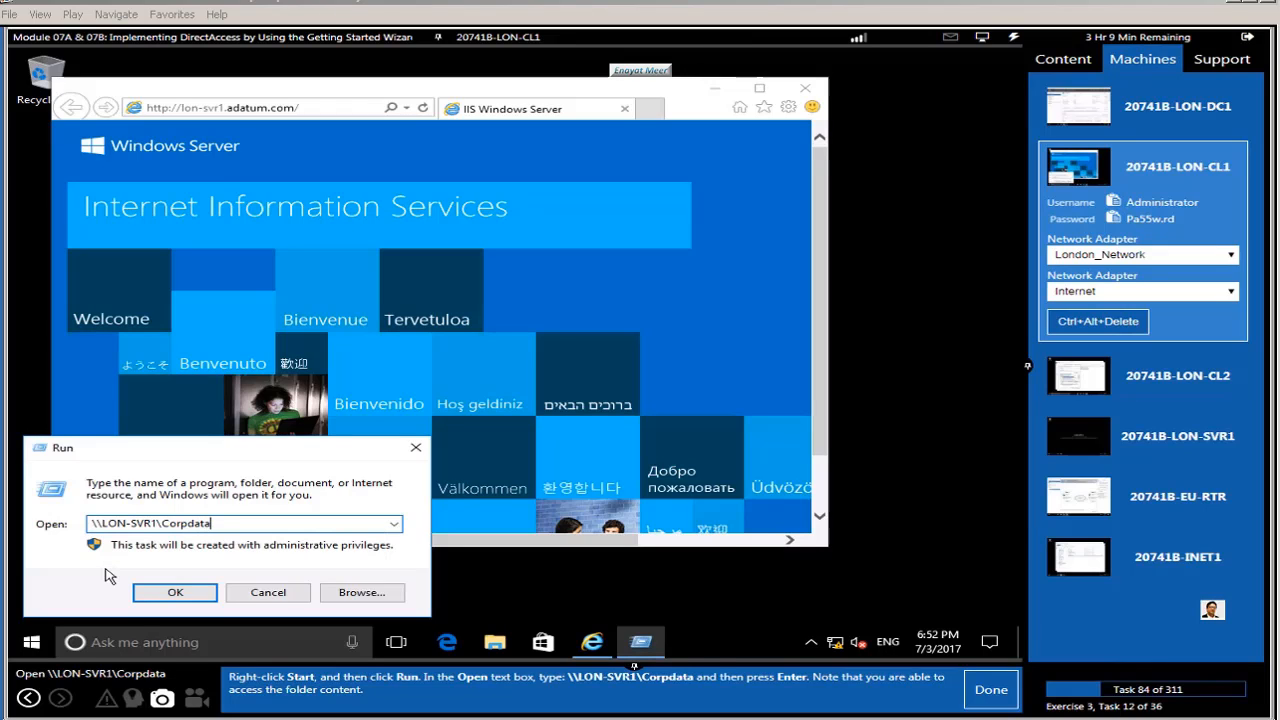
key("Return")
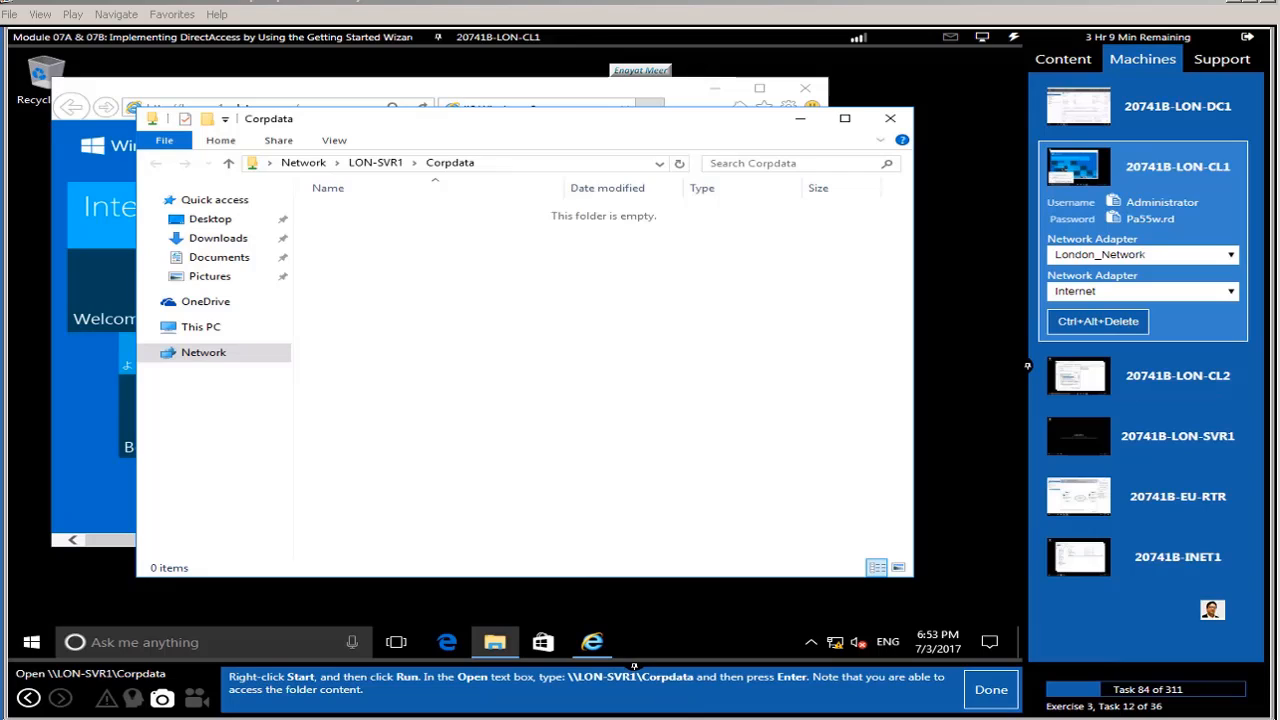
left_click(981, 690)
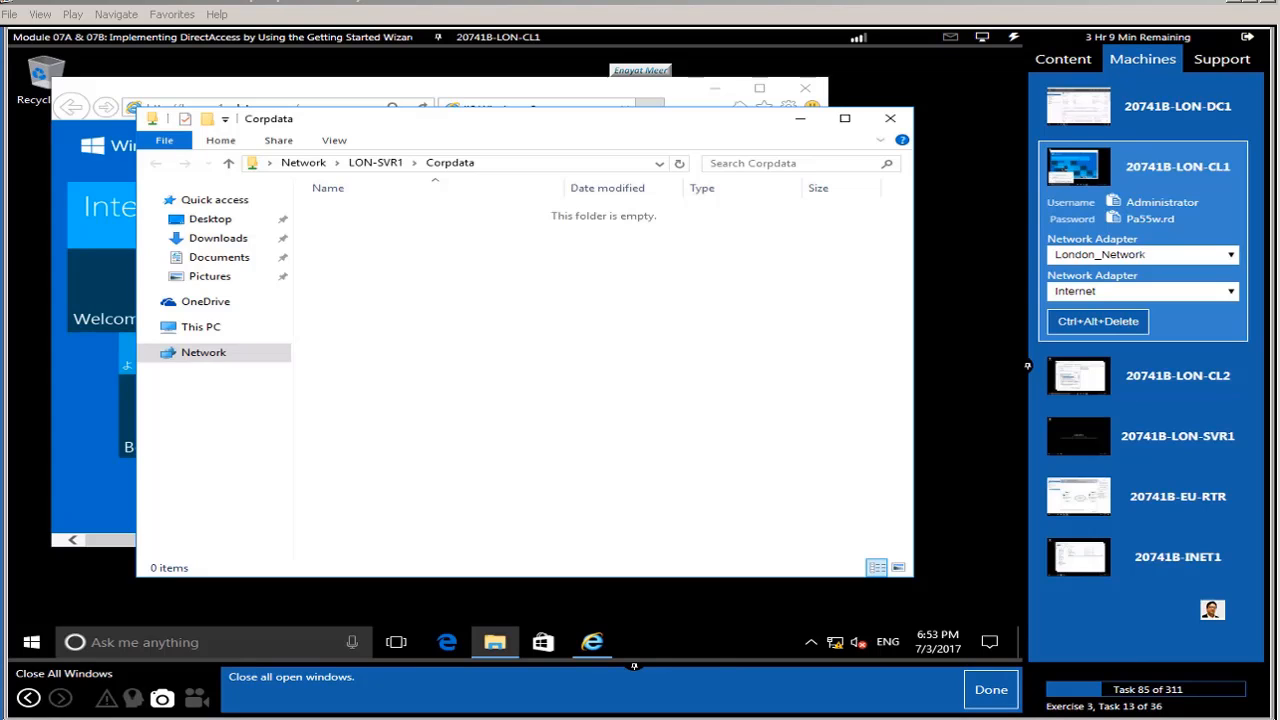
Step: Close the Corpdata folder window from its taskbar jump list
left_click(495, 648)
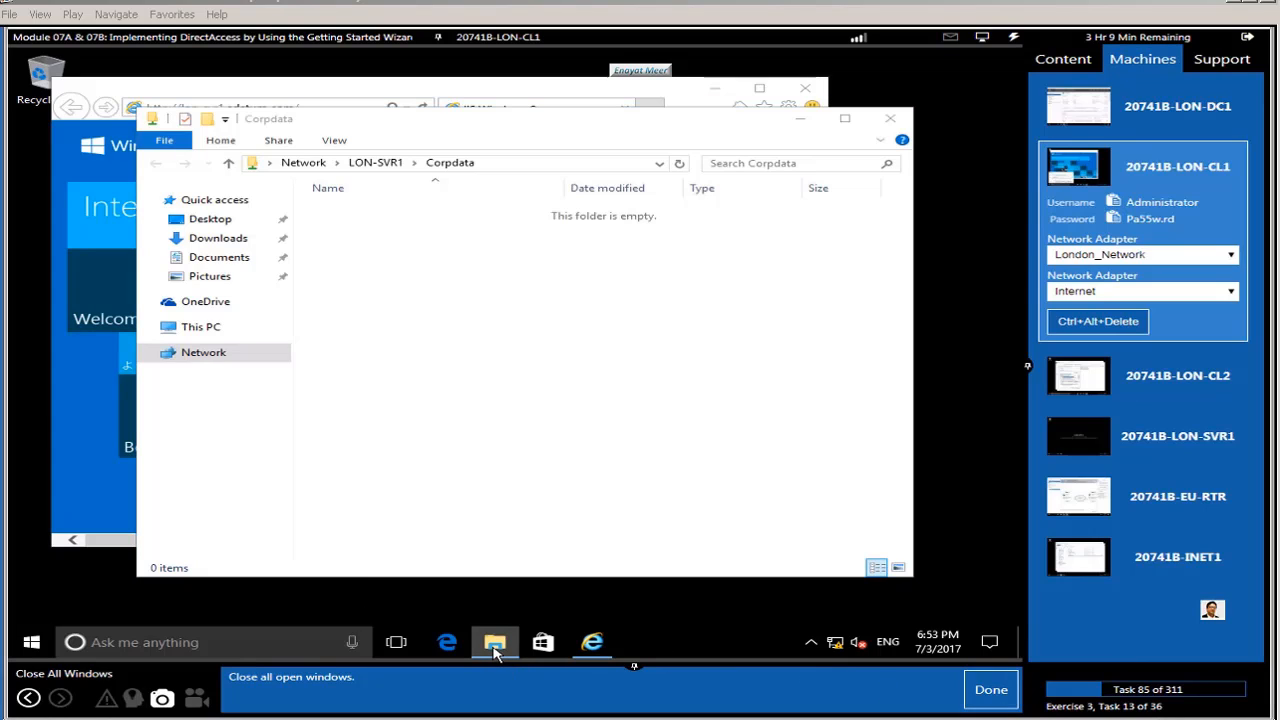
right_click(493, 646)
left_click(444, 607)
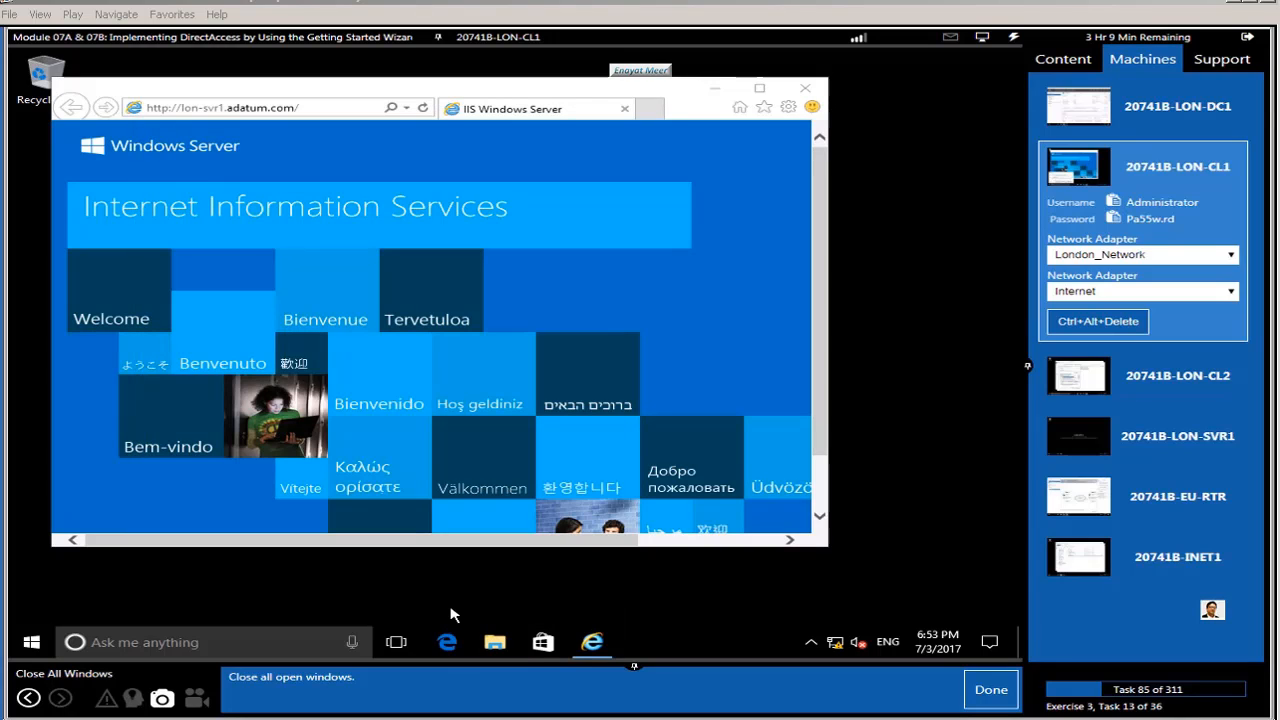
Step: Run ipconfig in an administrator Command Prompt and check the ISATAP tunnel adapter is disconnected
left_click(990, 690)
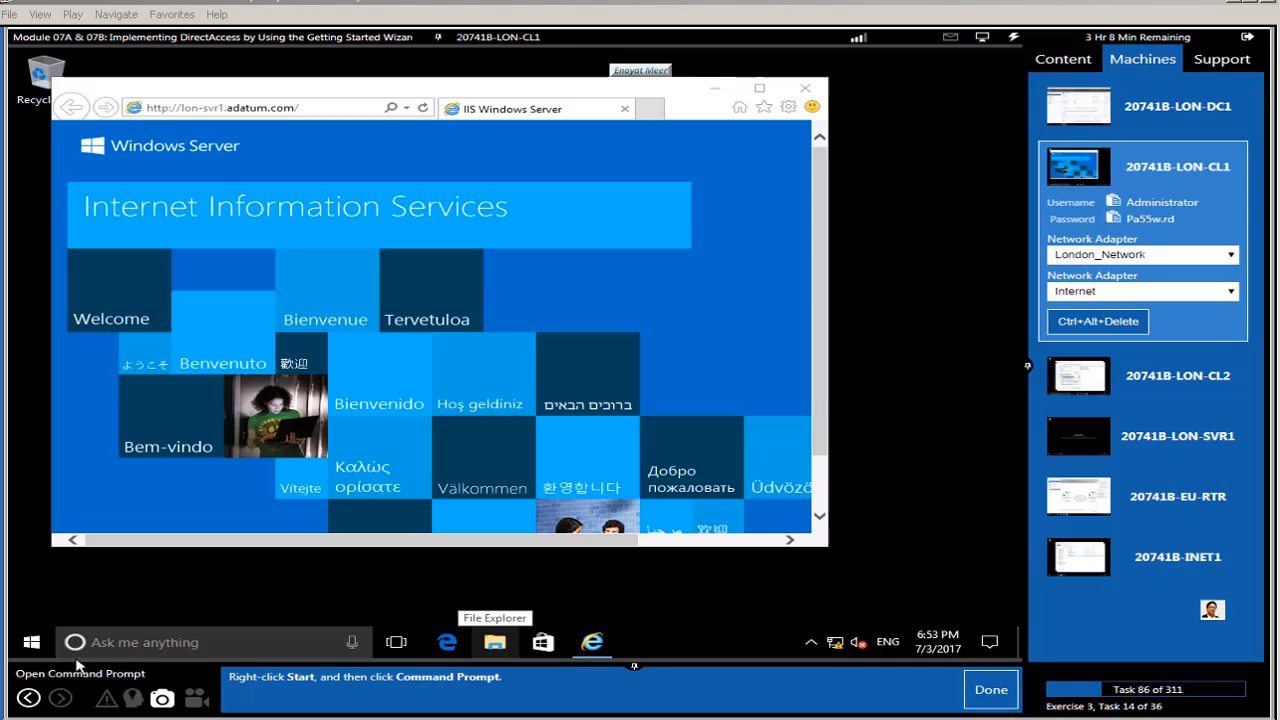
right_click(32, 645)
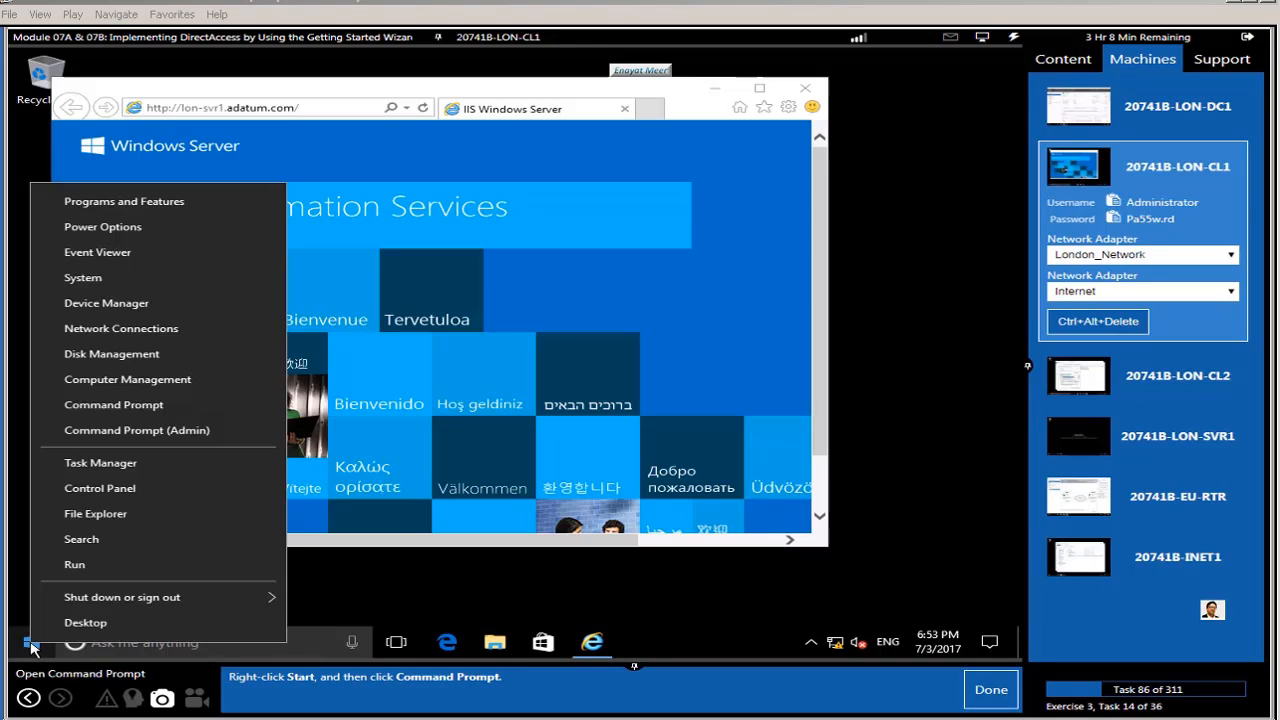
left_click(145, 405)
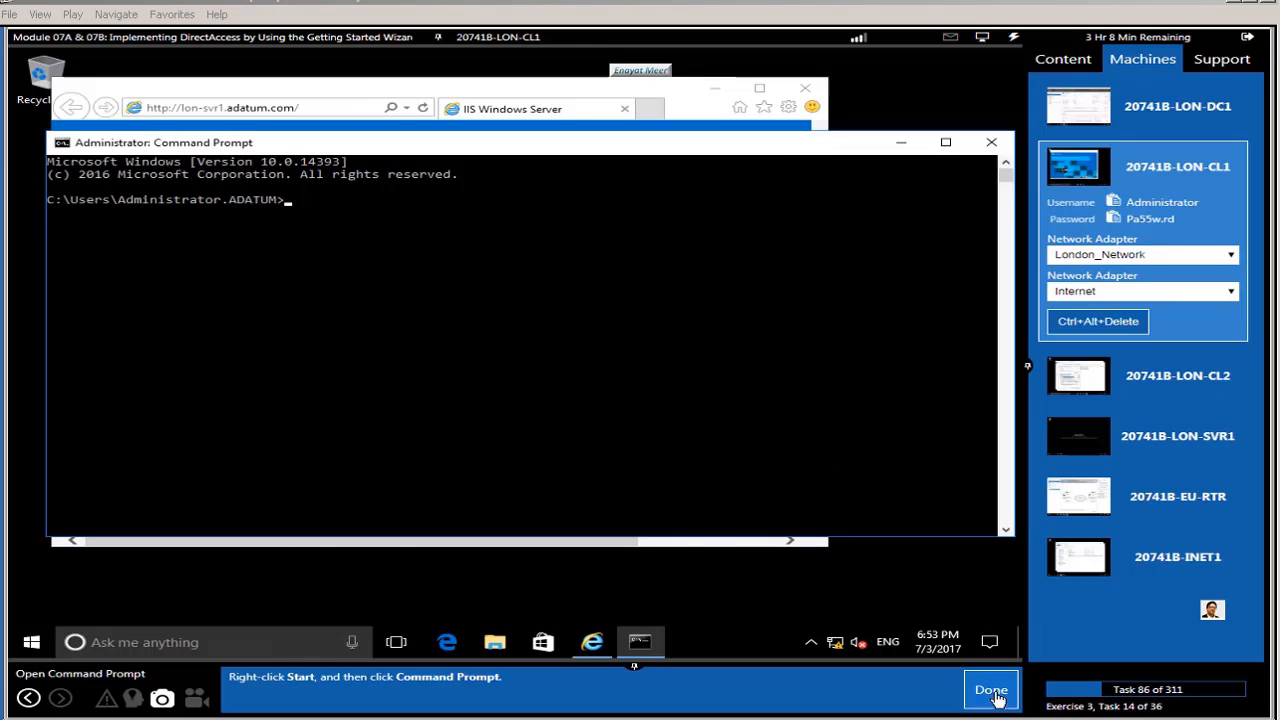
left_click(990, 690)
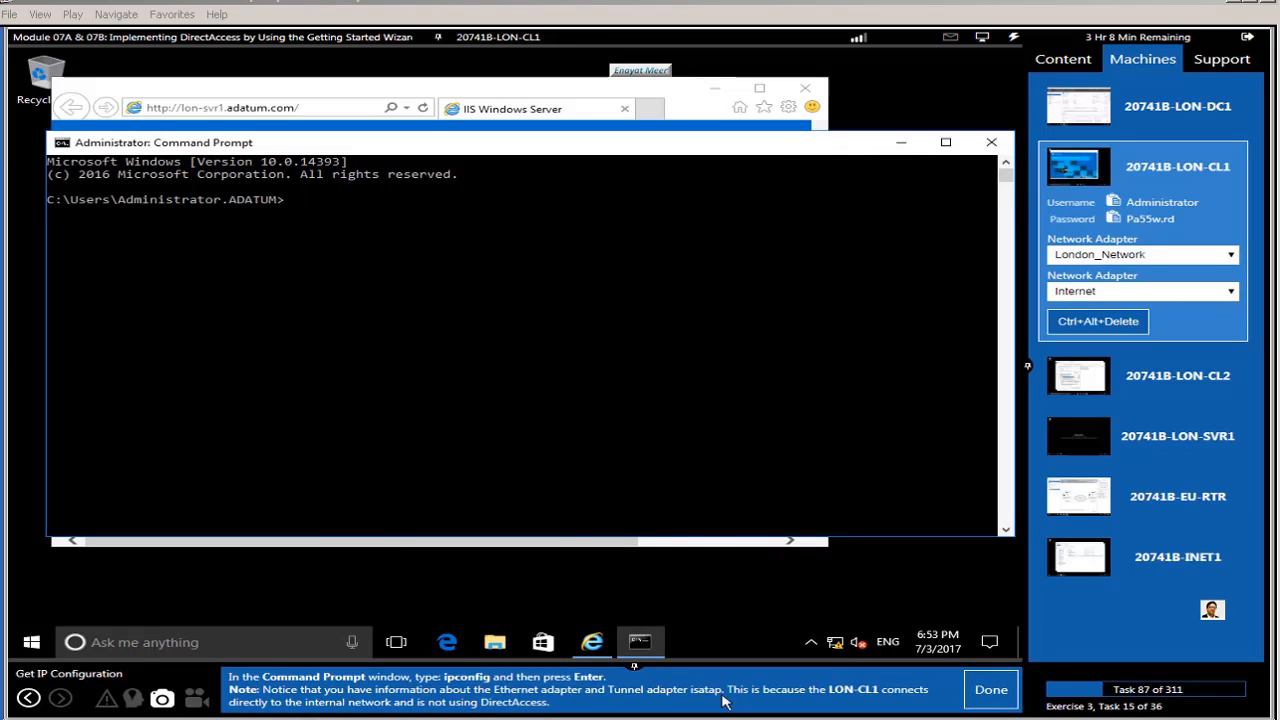
left_click(535, 456)
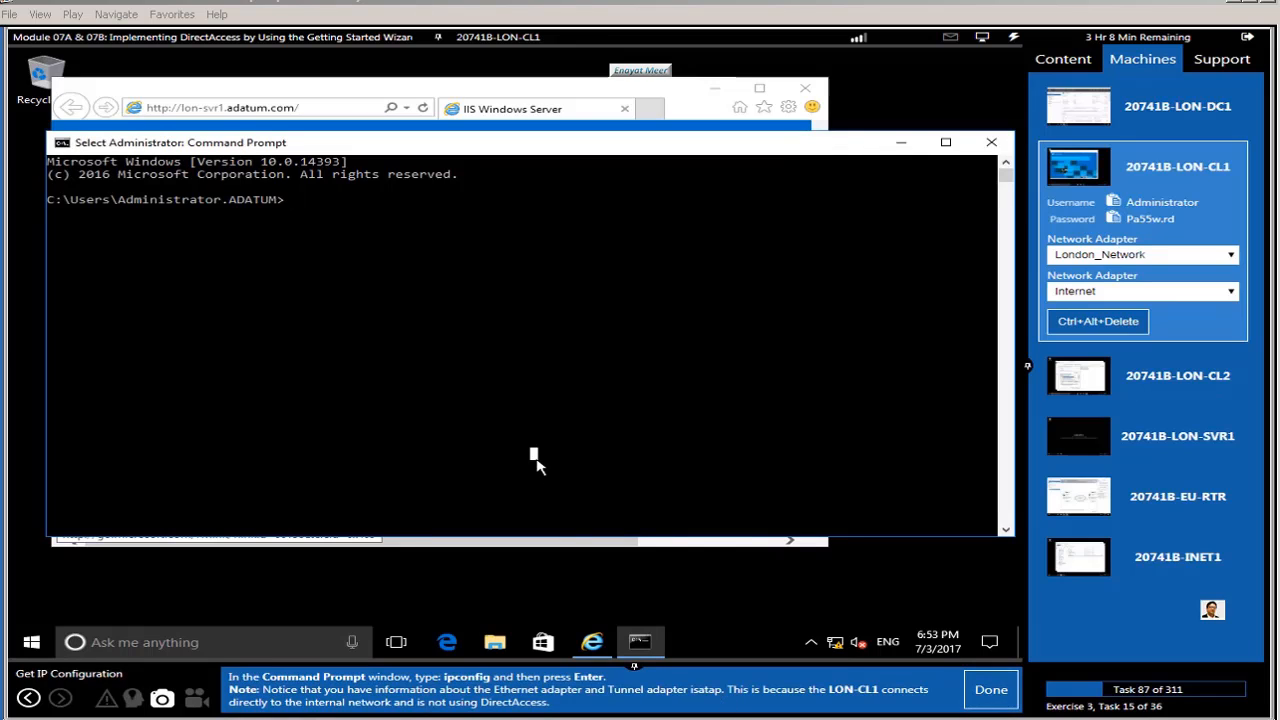
type("ip")
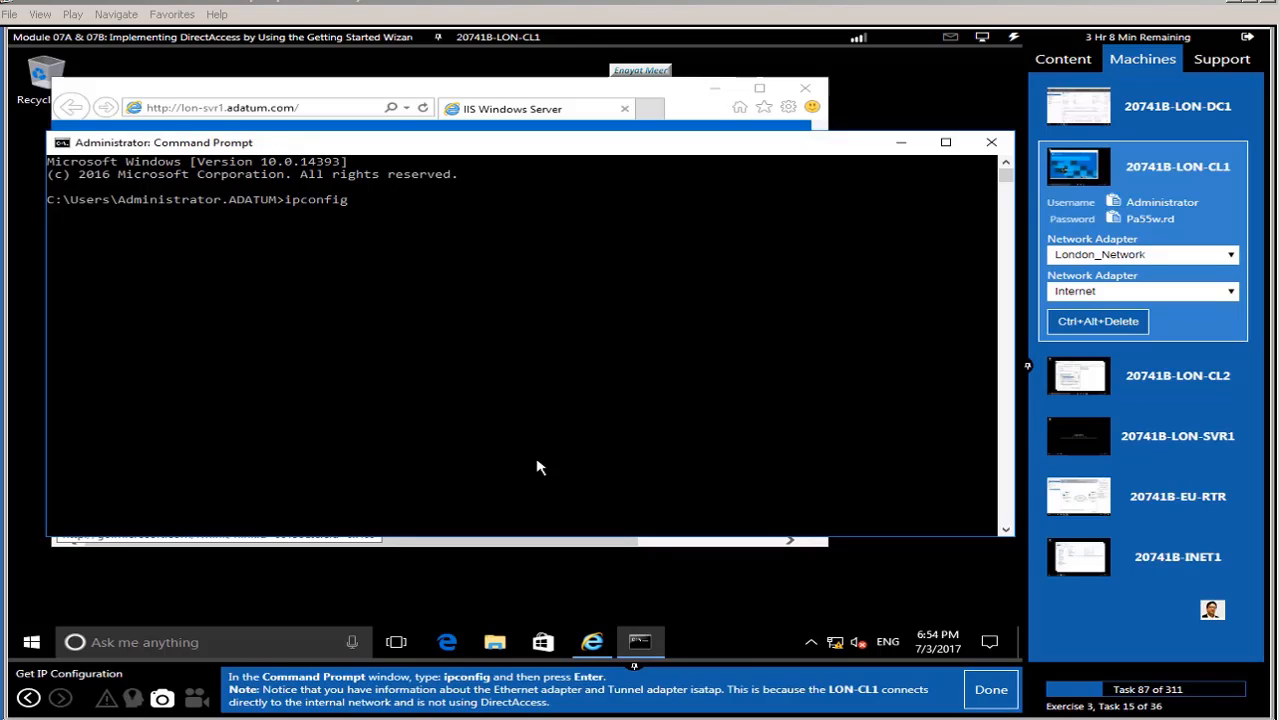
type("config")
key("Return")
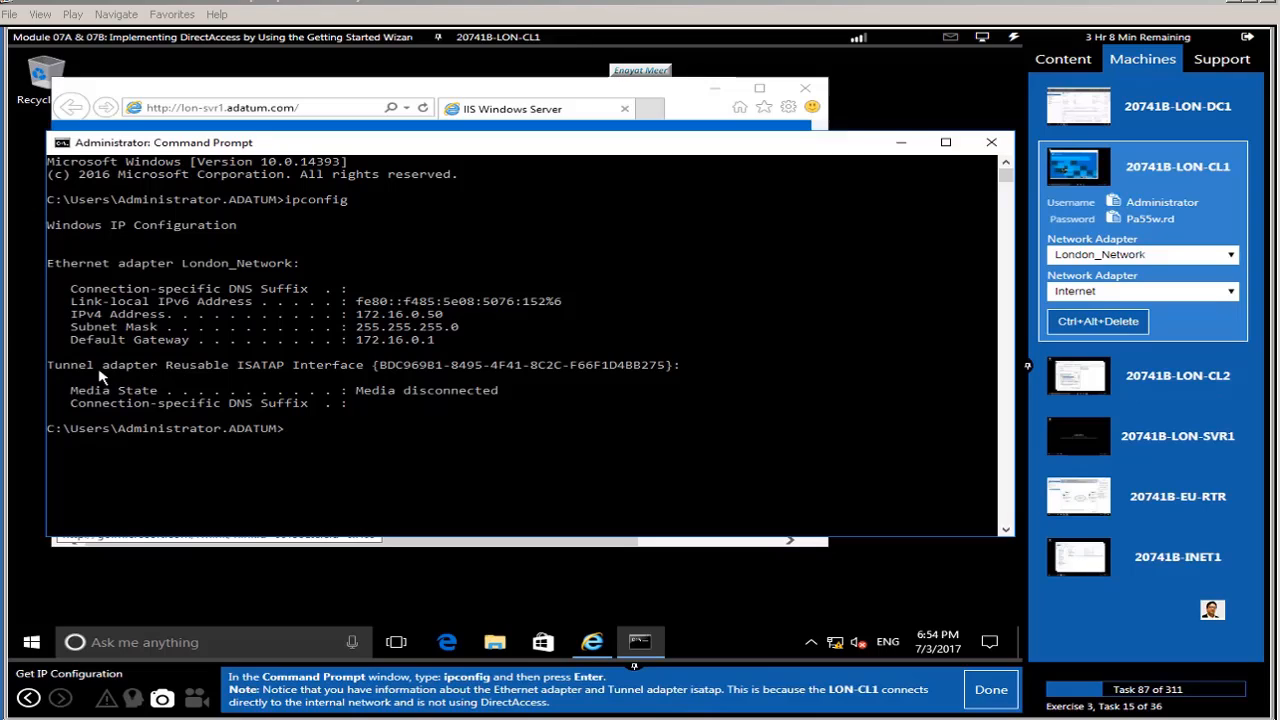
left_click_drag(55, 370, 705, 368)
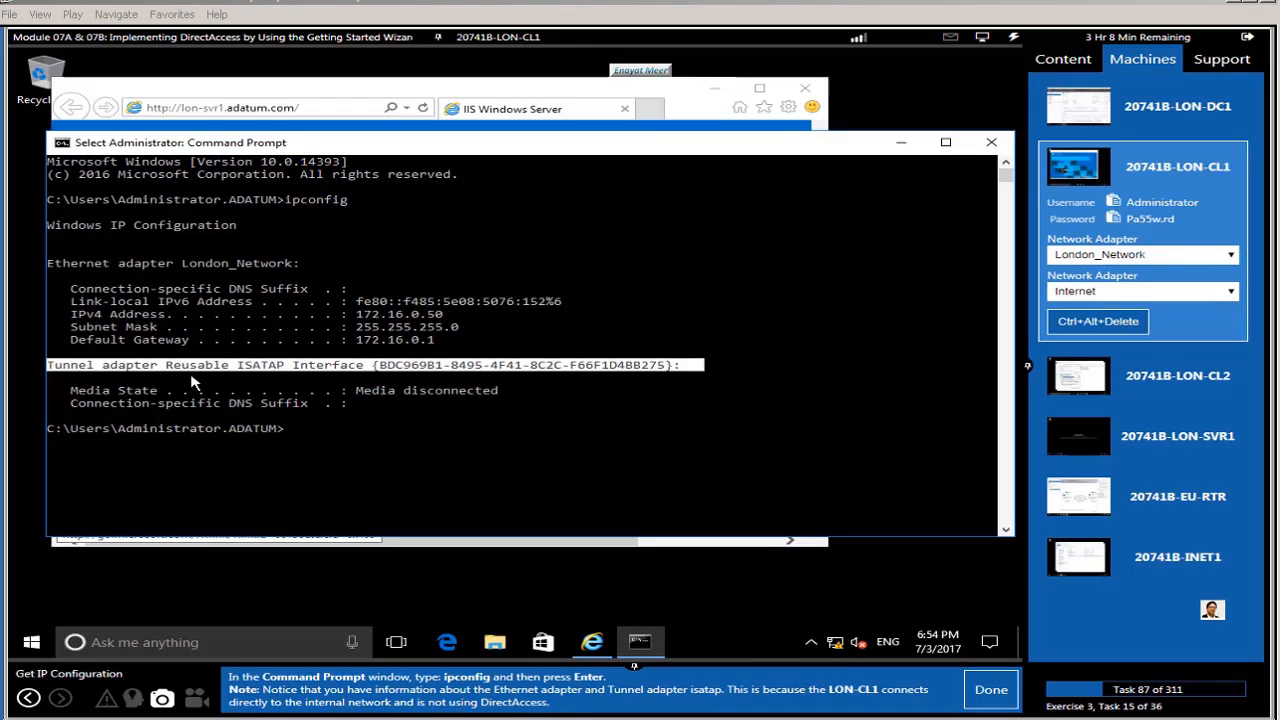
left_click(594, 443)
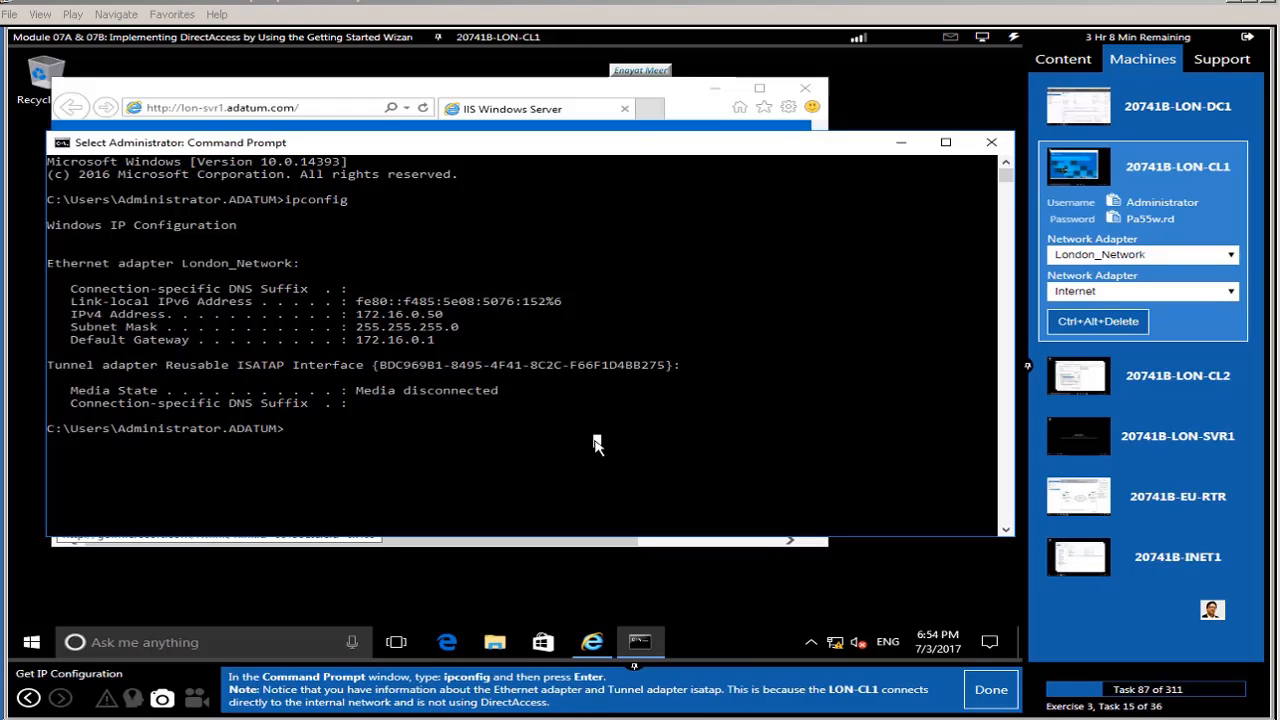
left_click(990, 689)
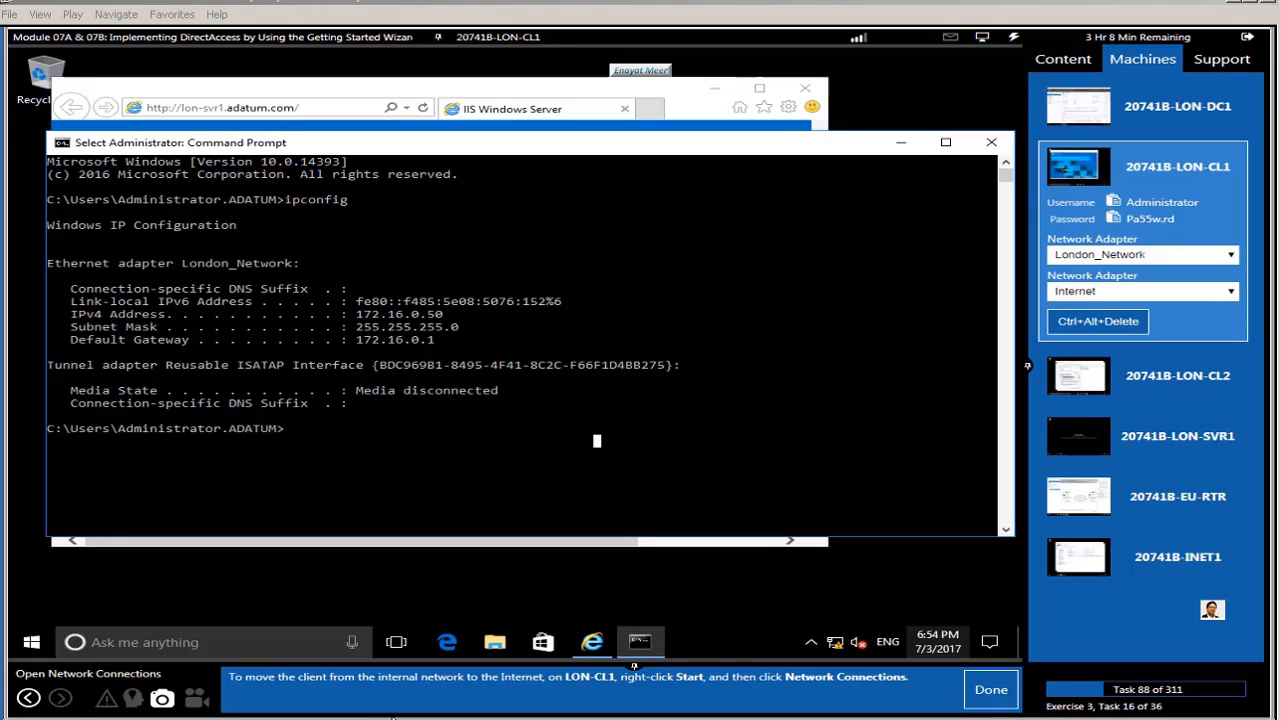
Step: Disable the London_Network adapter in Network Connections
right_click(31, 642)
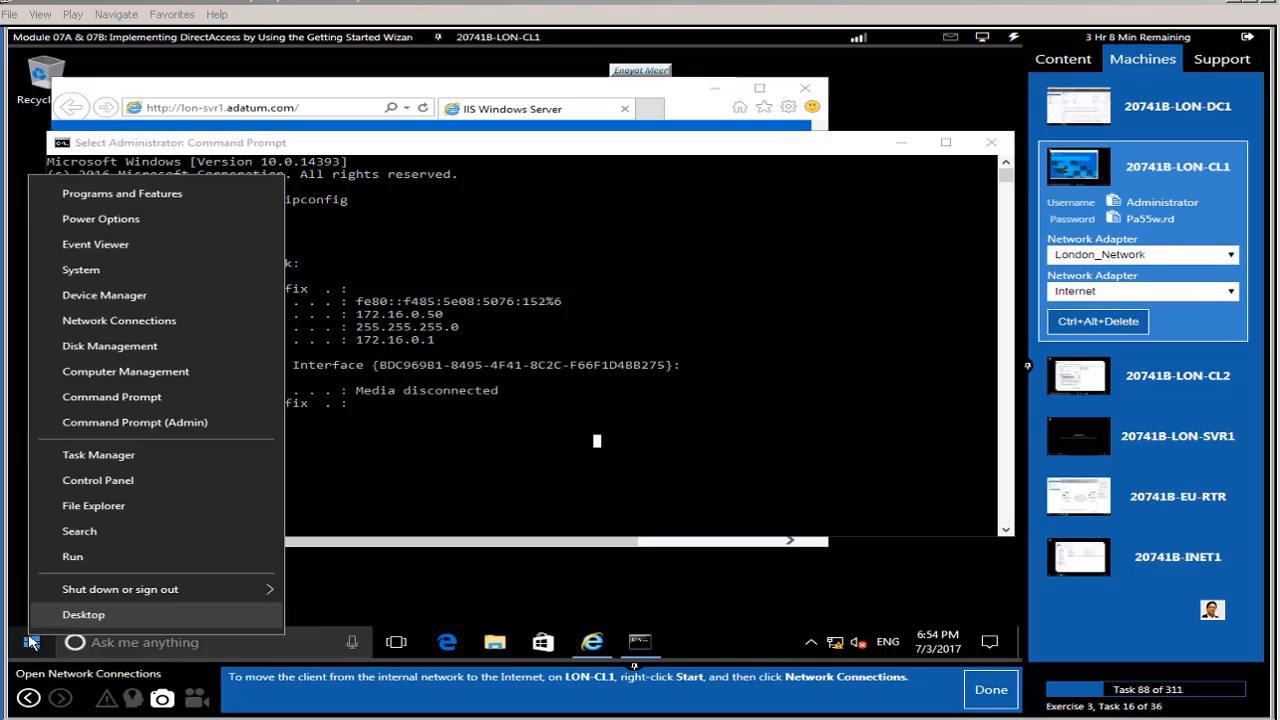
left_click(119, 320)
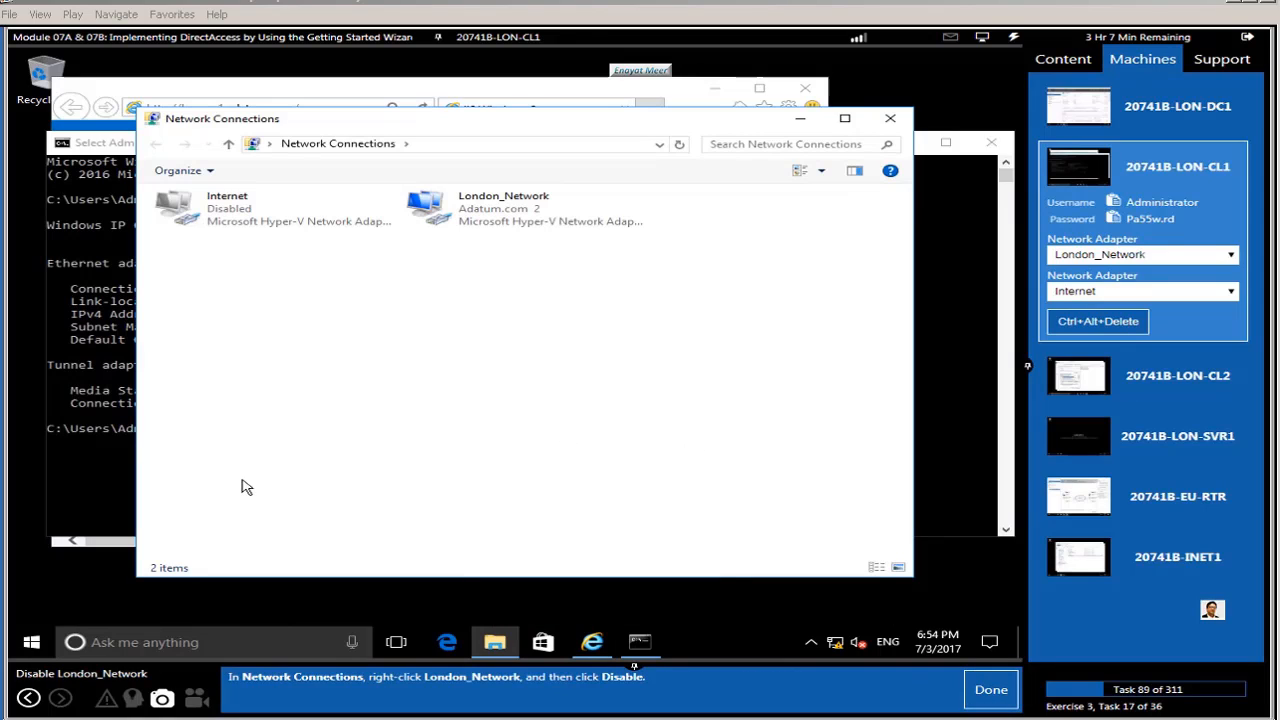
right_click(512, 212)
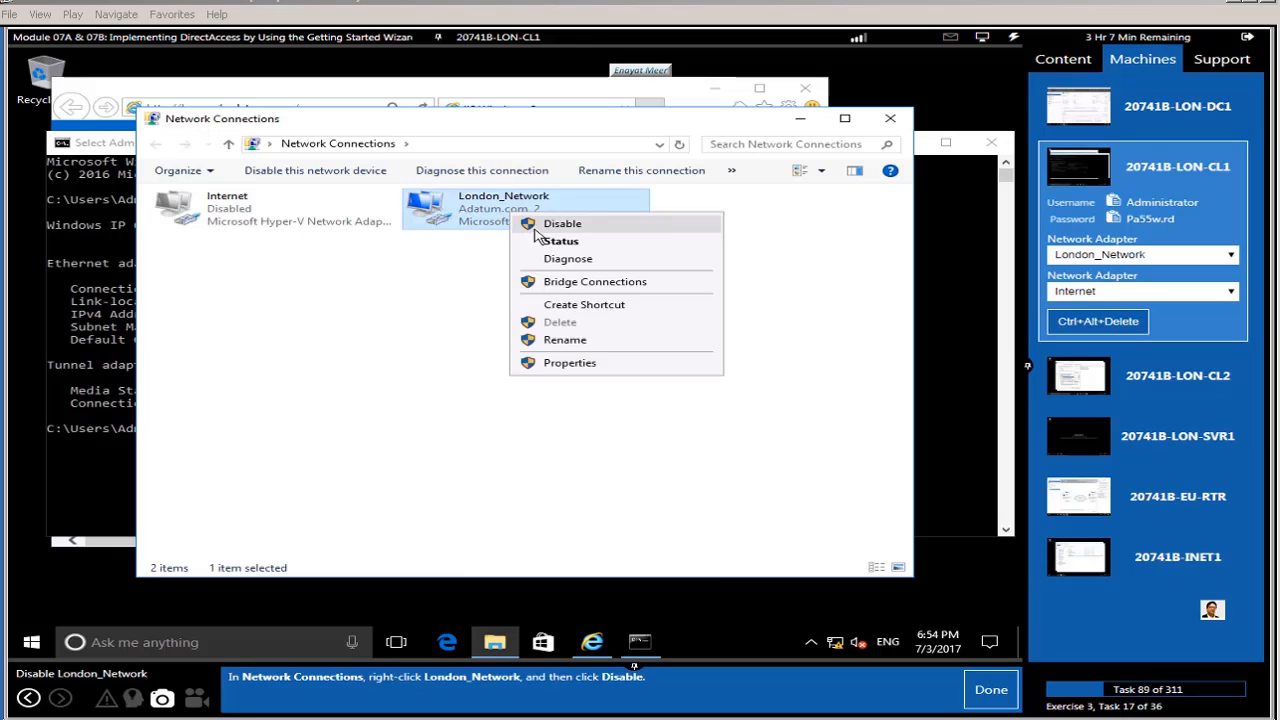
left_click(556, 226)
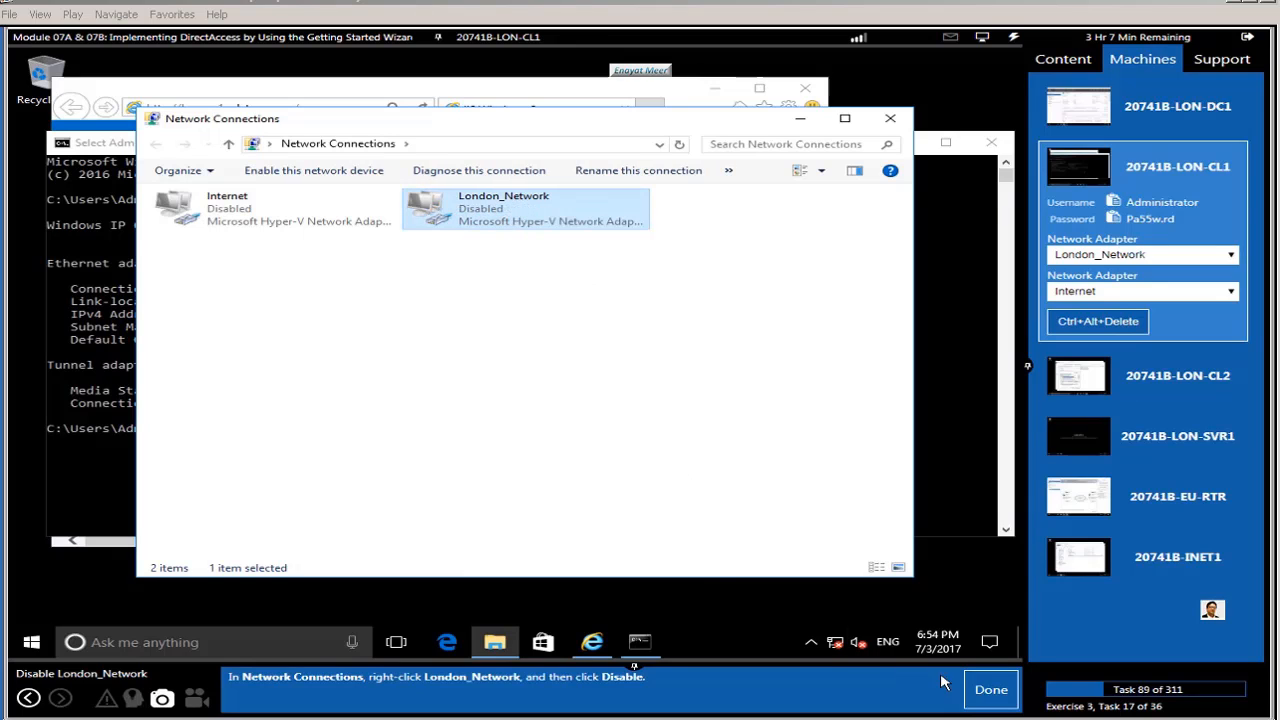
left_click(1000, 700)
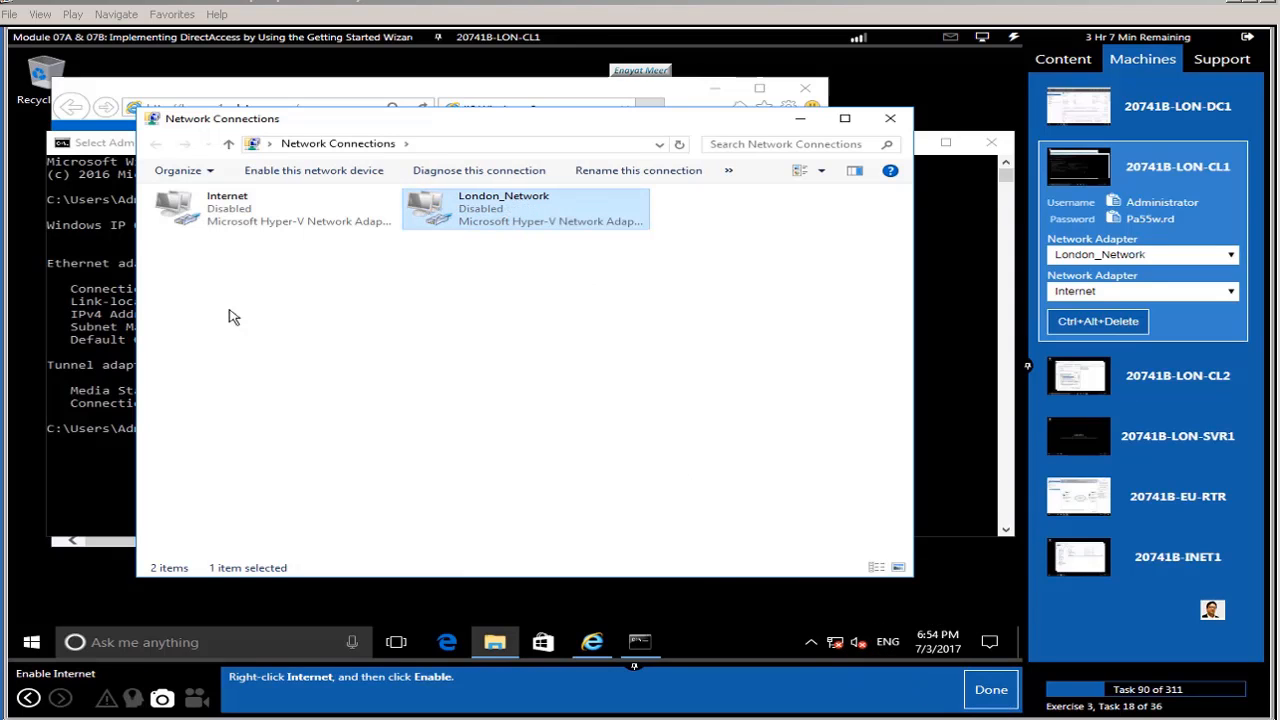
Step: Enable the Internet adapter, which shows as an unidentified network
right_click(209, 196)
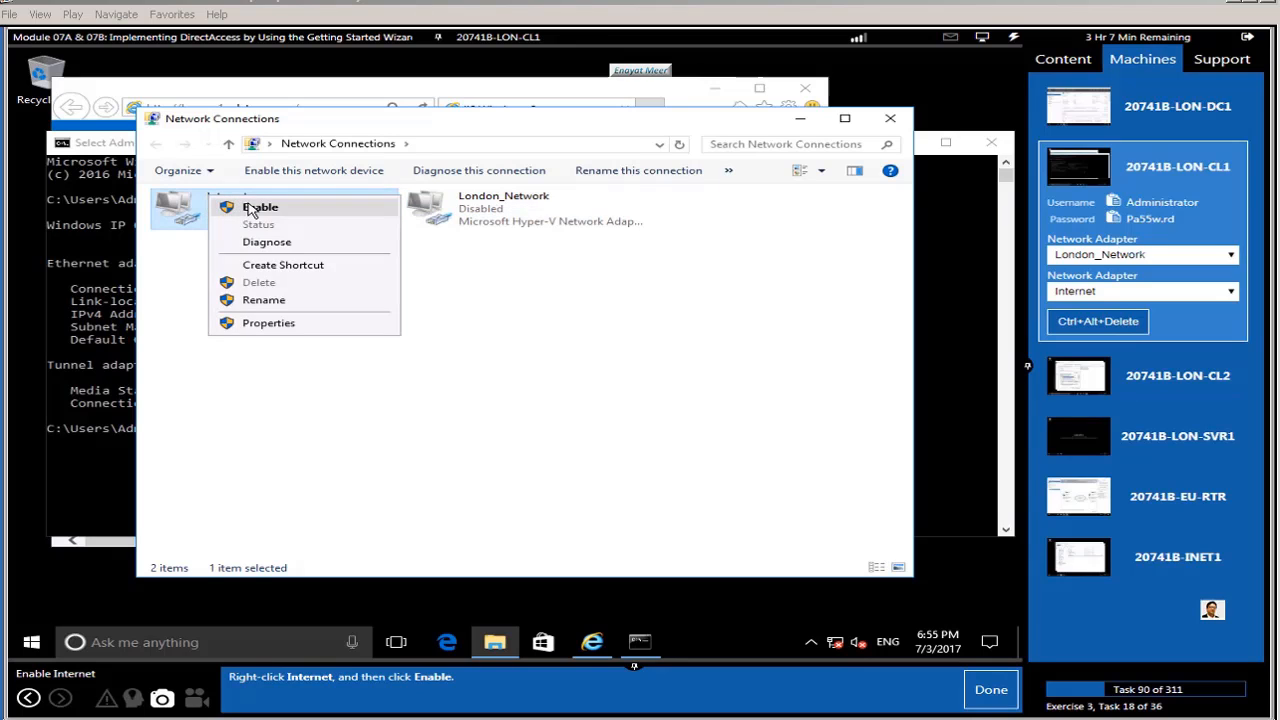
left_click(252, 208)
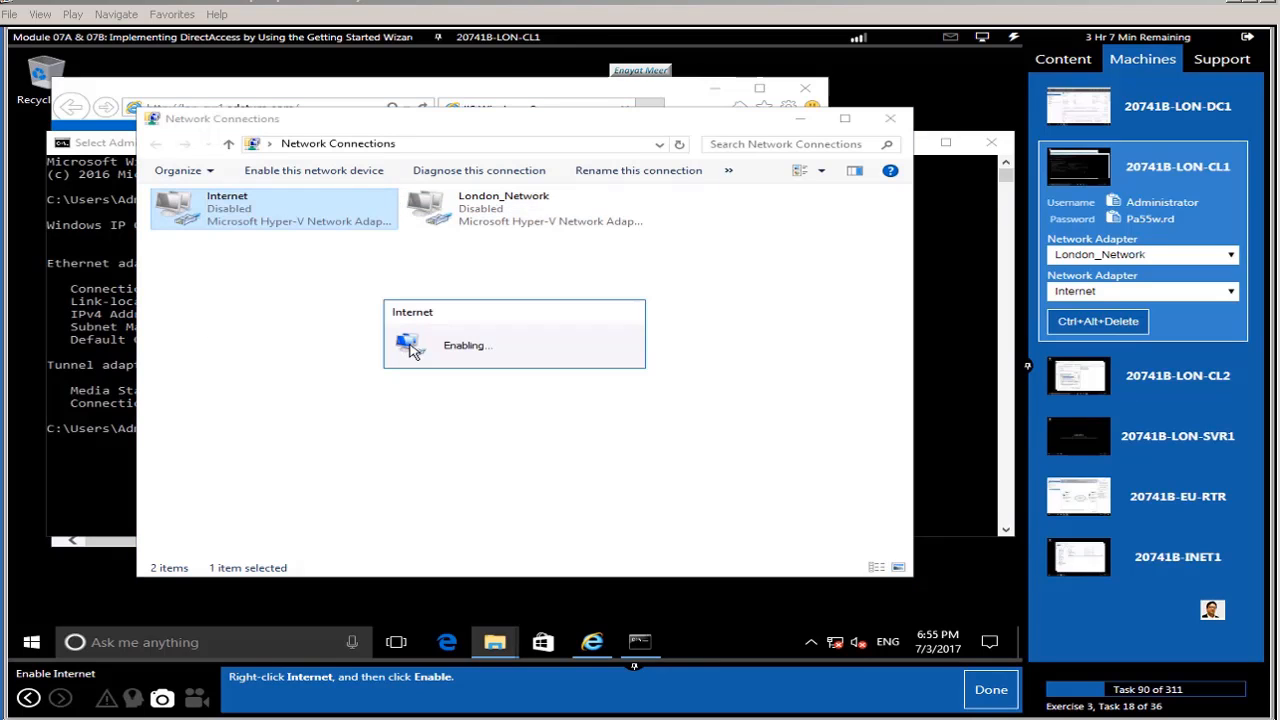
left_click(985, 700)
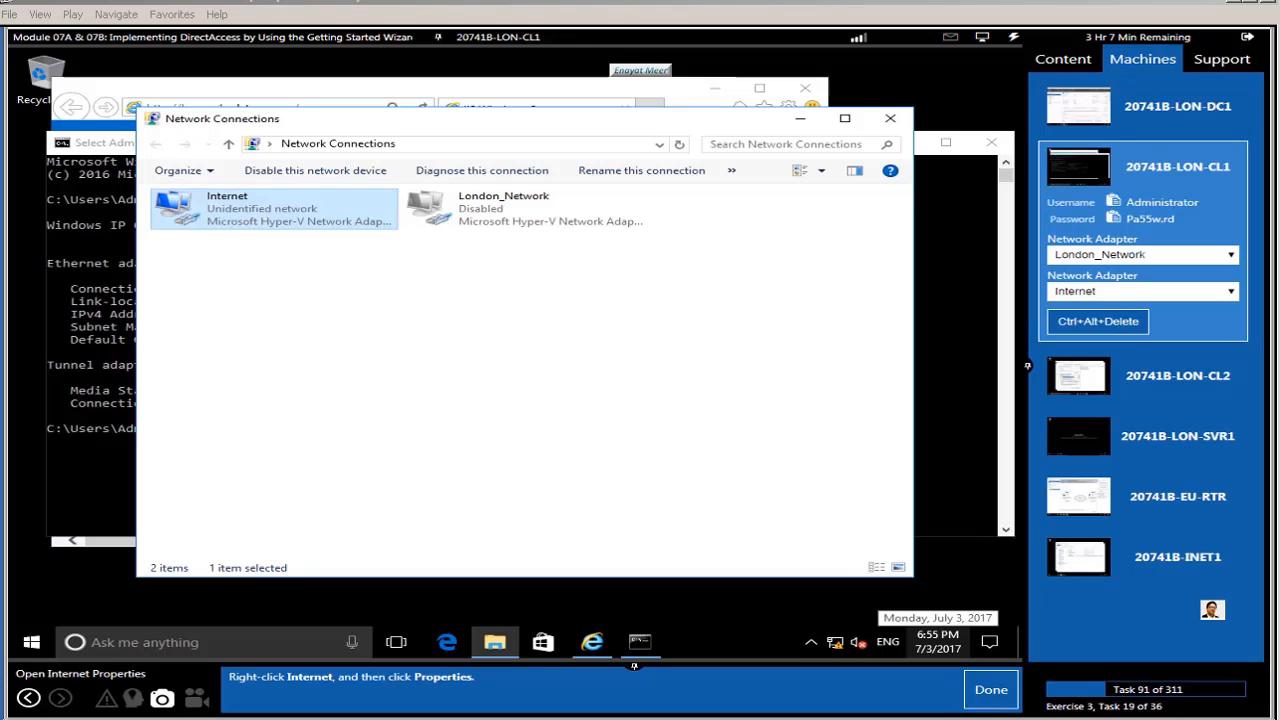
Step: Check the Internet adapter's IPv4 settings against 131.107.0.20, 255.255.255.0 and DNS 131.107.0.100
right_click(228, 218)
left_click(298, 368)
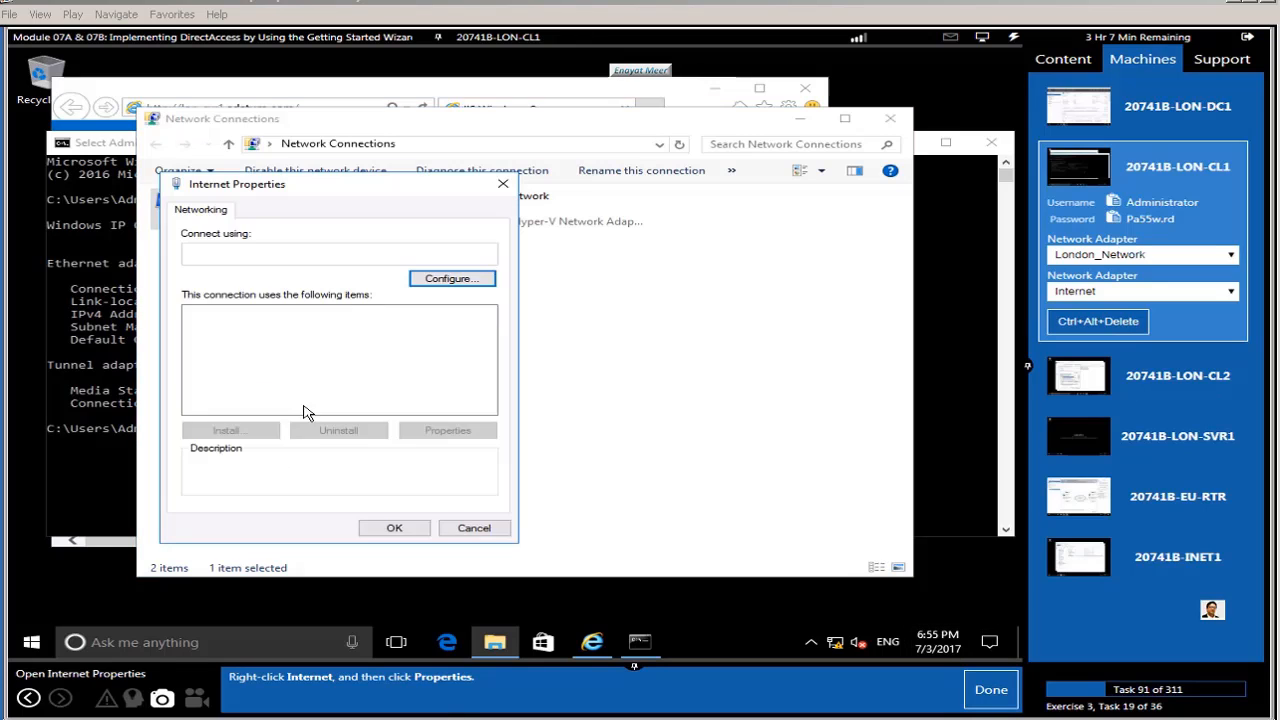
left_click(982, 700)
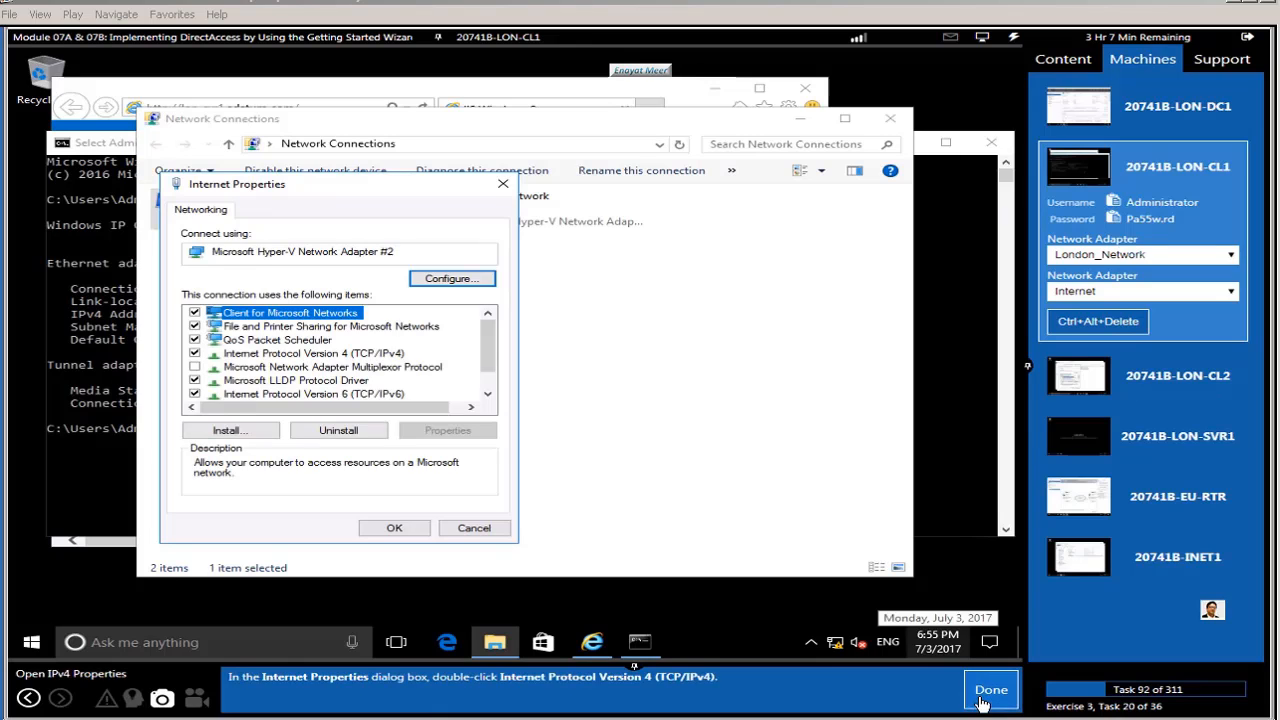
left_click(362, 355)
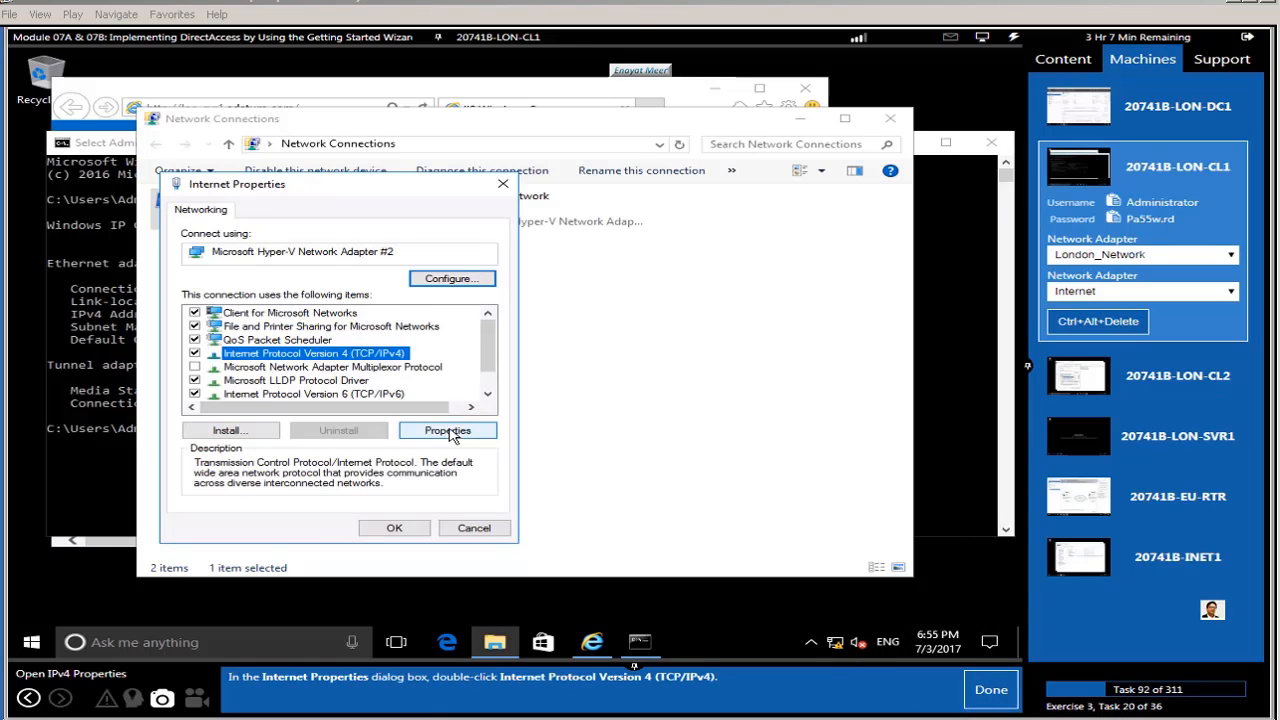
left_click(449, 432)
left_click(991, 692)
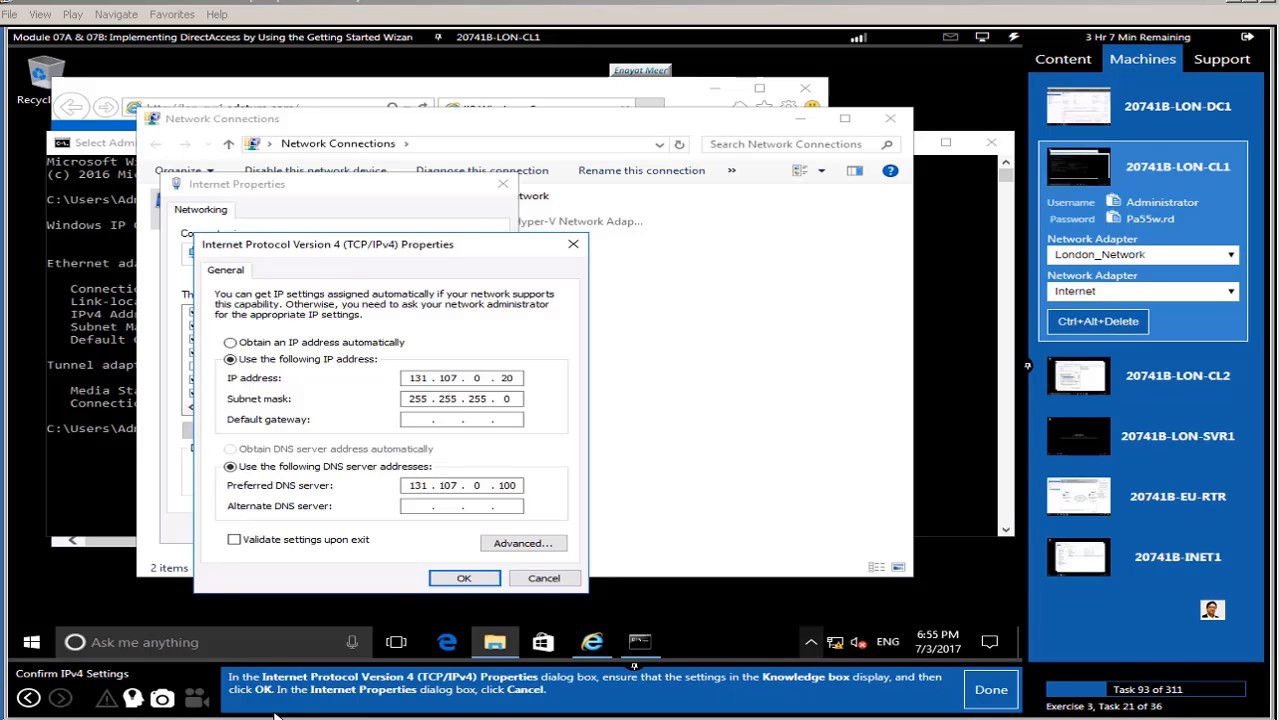
left_click(133, 697)
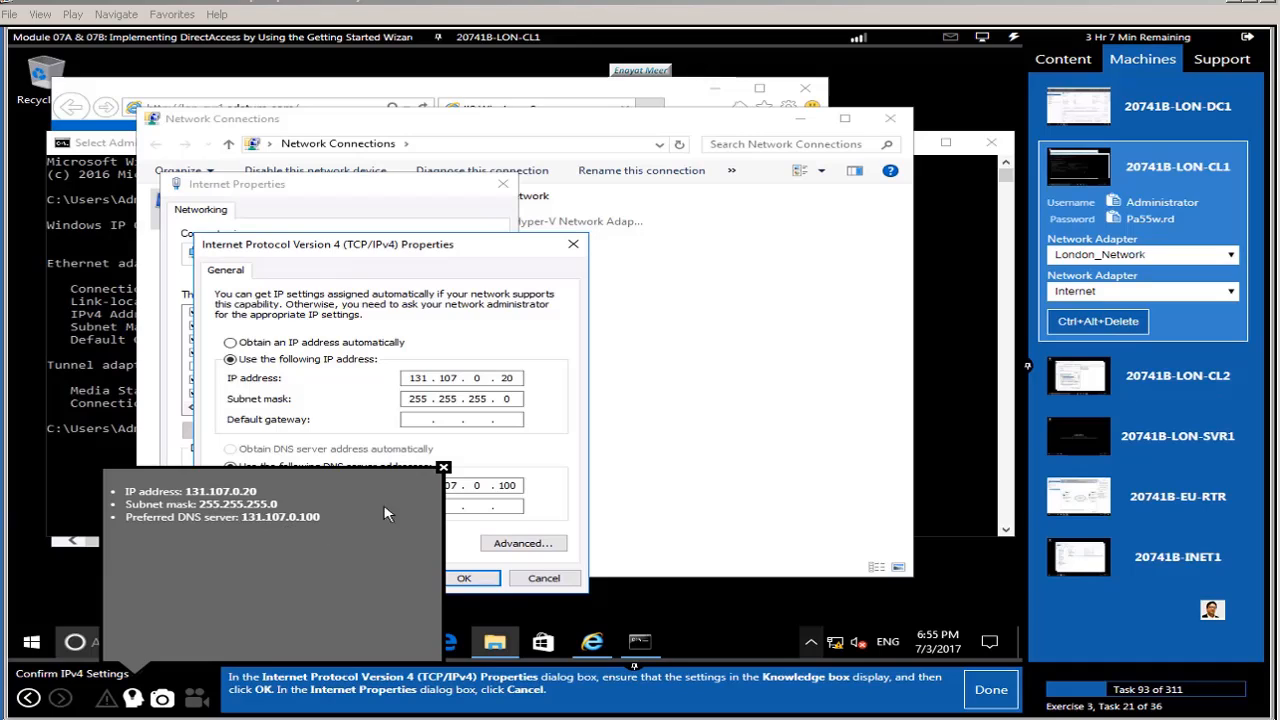
left_click(443, 467)
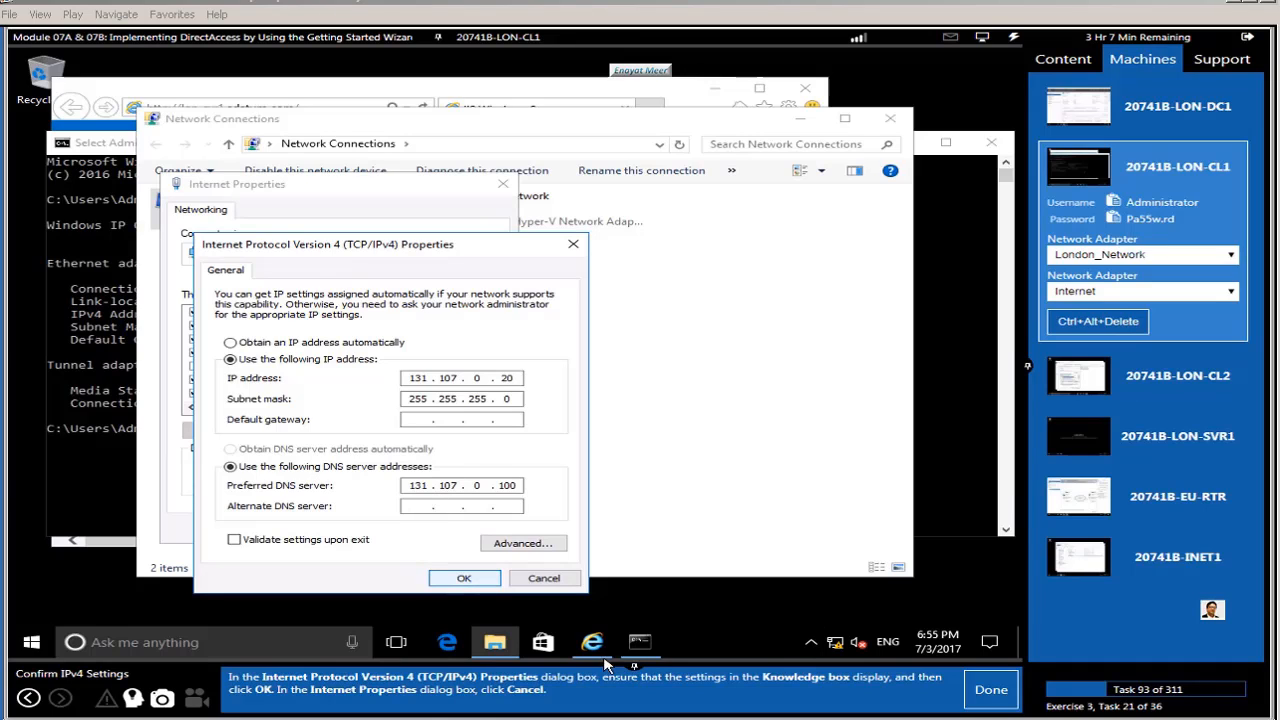
Step: Close the IPv4 and adapter properties dialogs and mark the task done
mouse_move(592, 642)
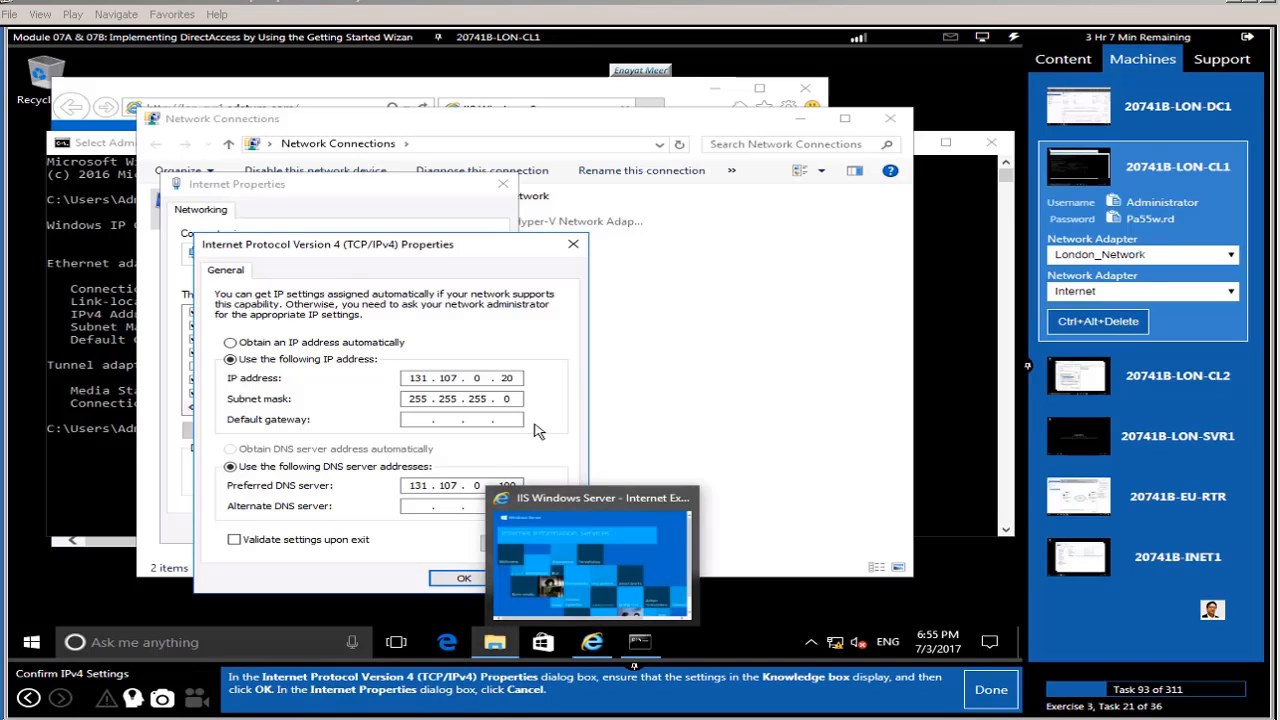
left_click(470, 580)
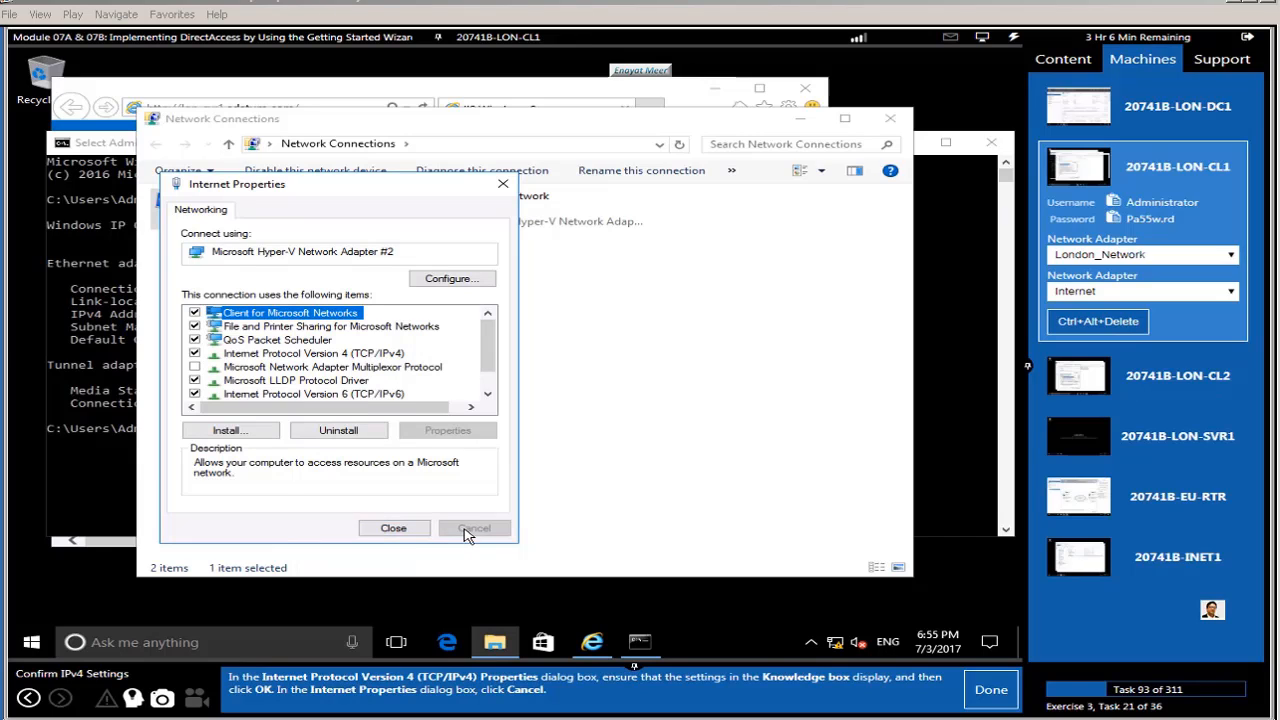
left_click(398, 528)
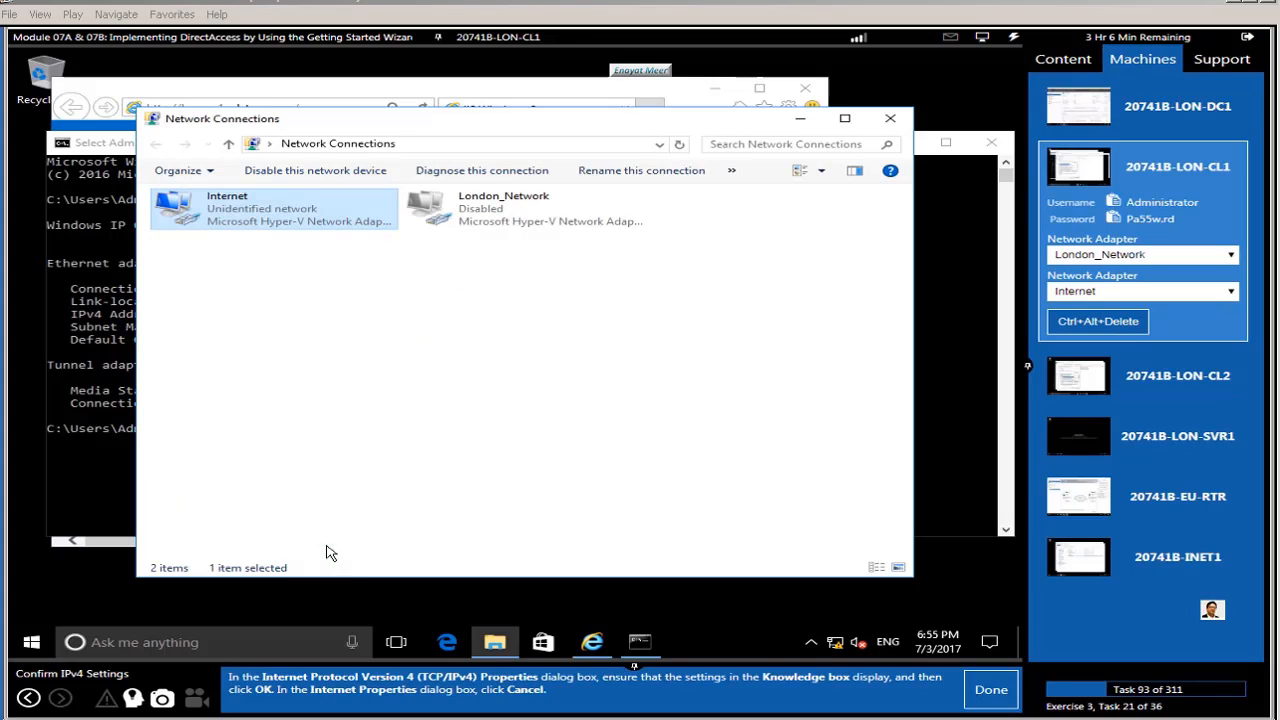
left_click(991, 690)
left_click(805, 460)
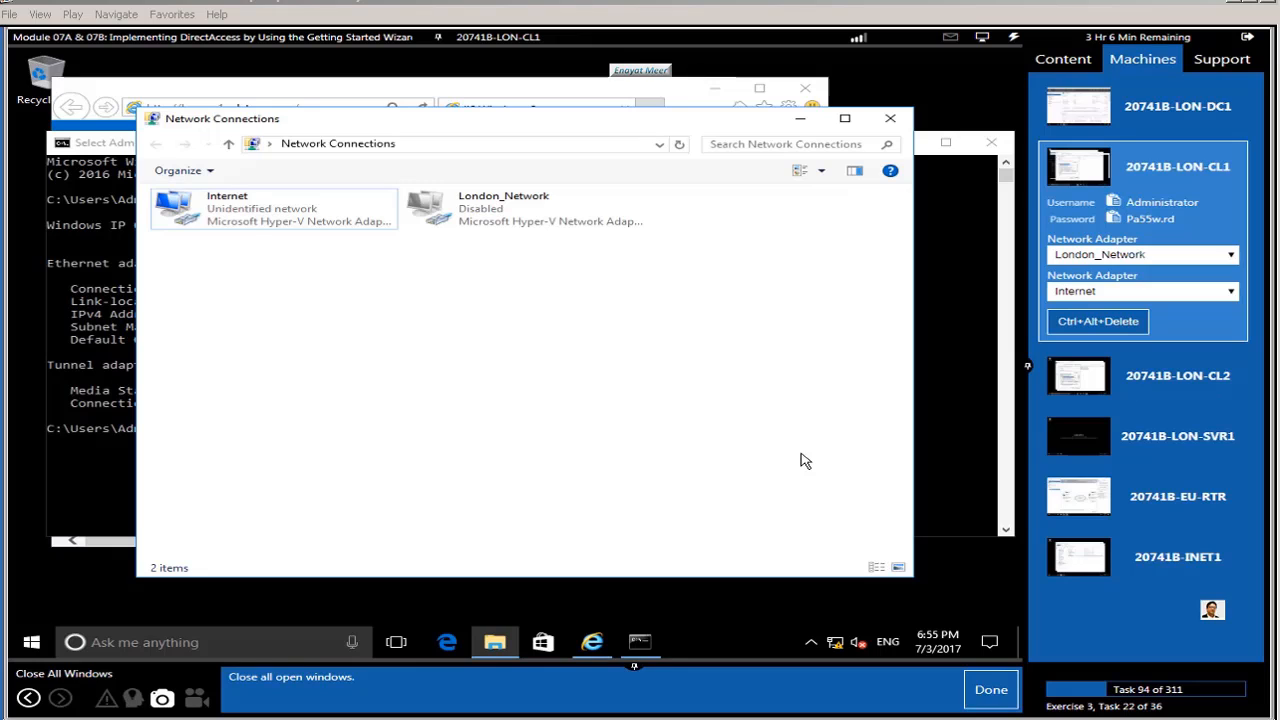
Step: Close the Network Connections and Command Prompt windows and tick off those guide tasks
left_click(890, 118)
left_click(991, 142)
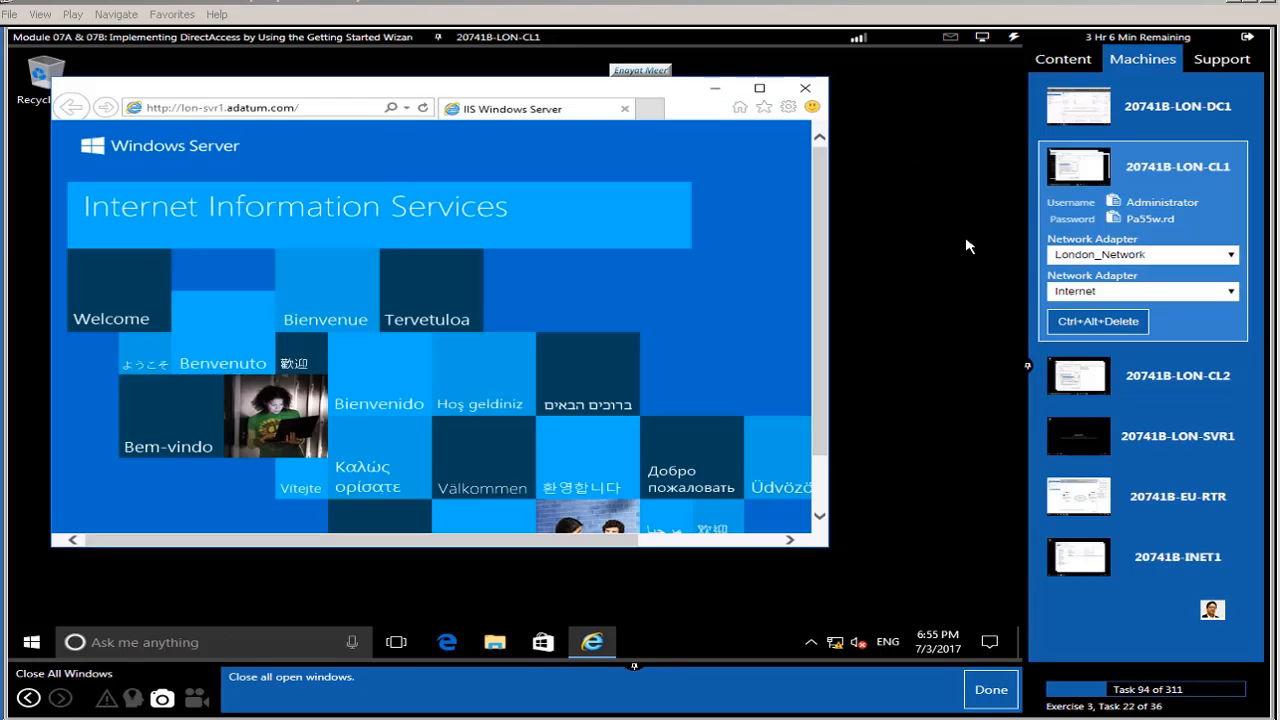
left_click(990, 690)
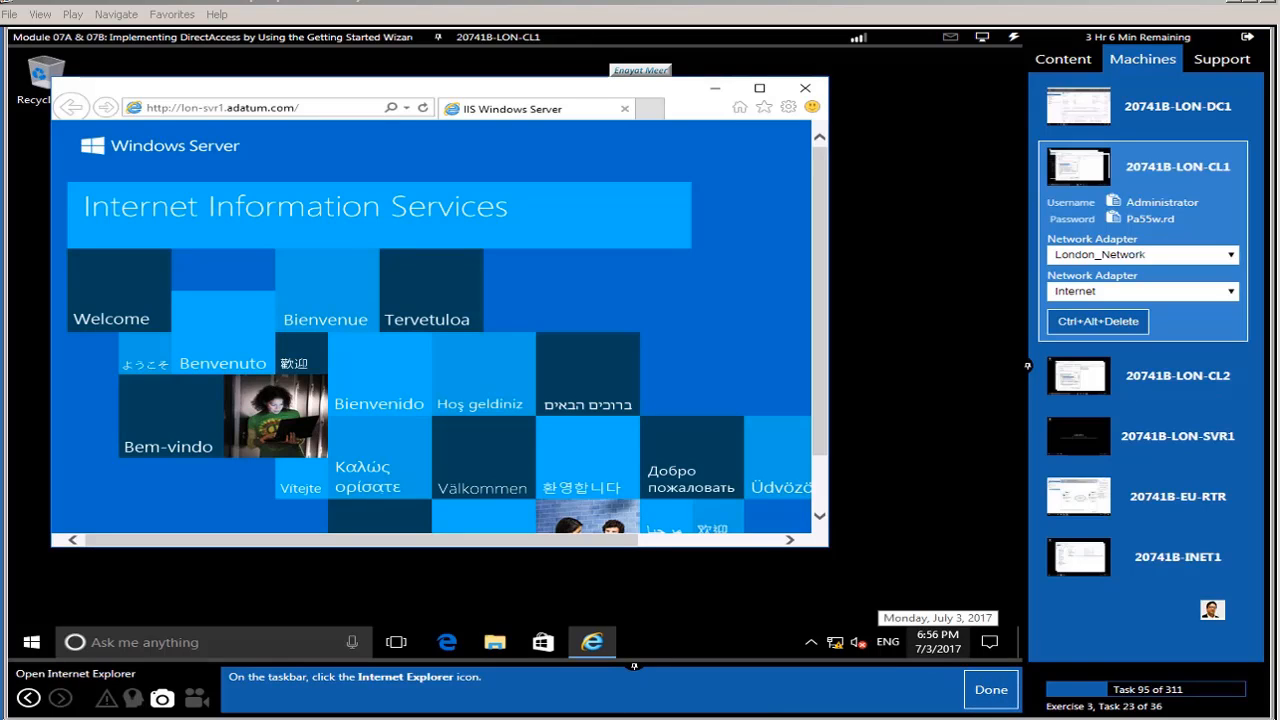
left_click(1004, 697)
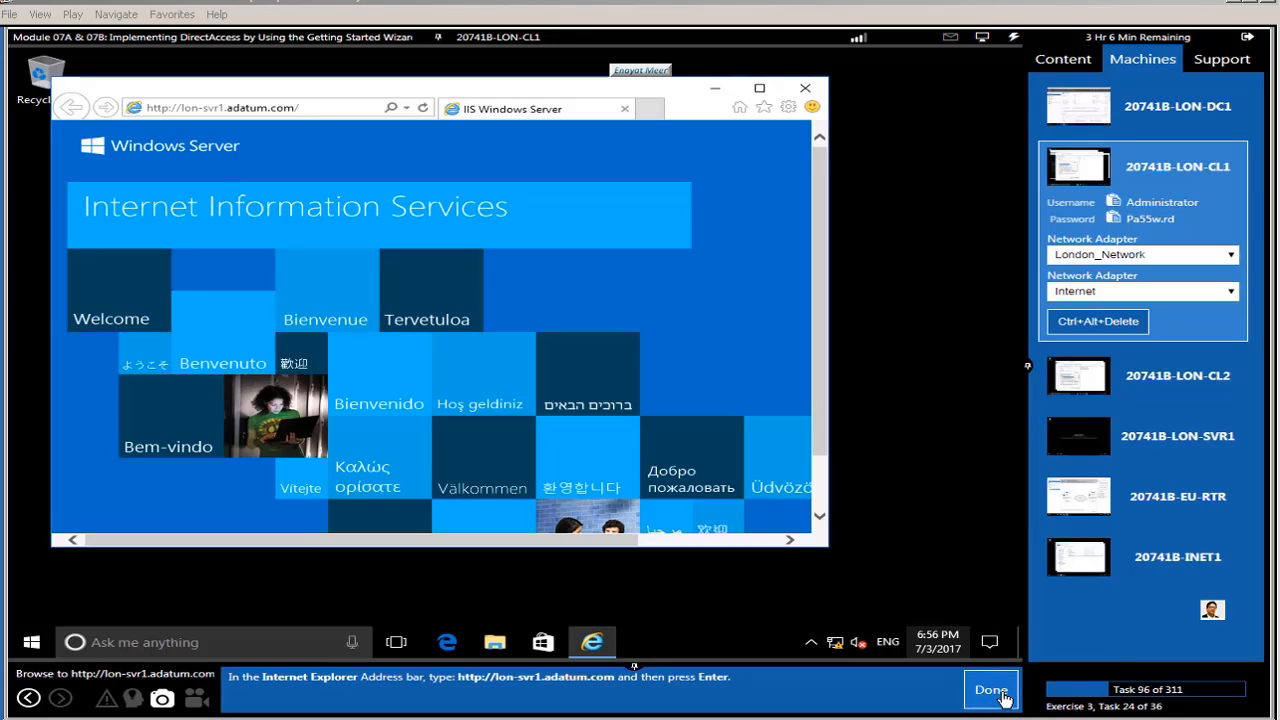
left_click(311, 110)
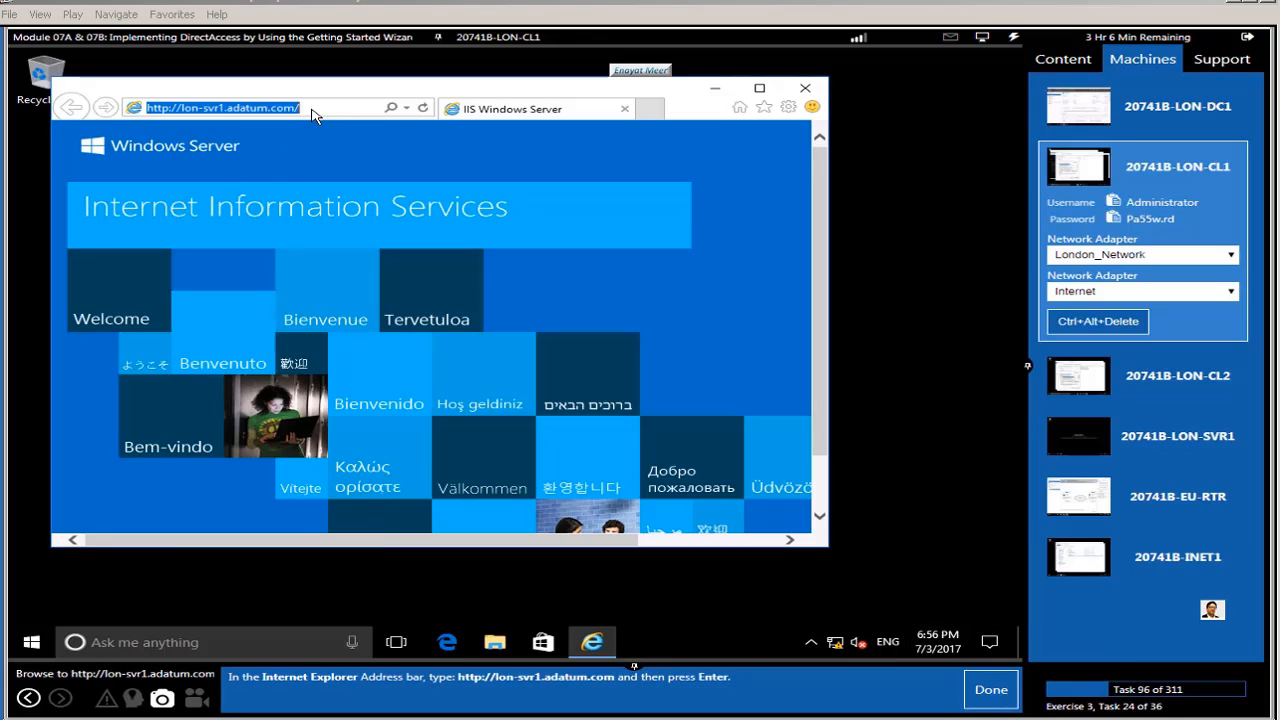
key("Return")
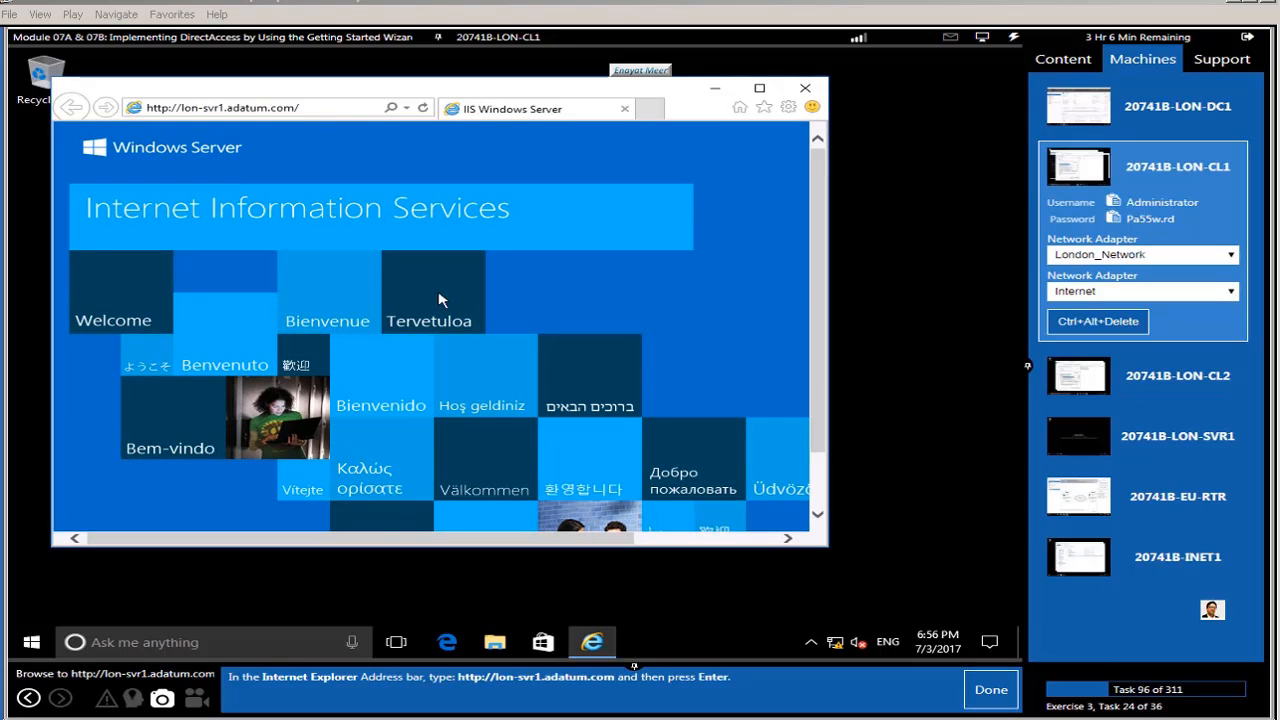
left_click(329, 114)
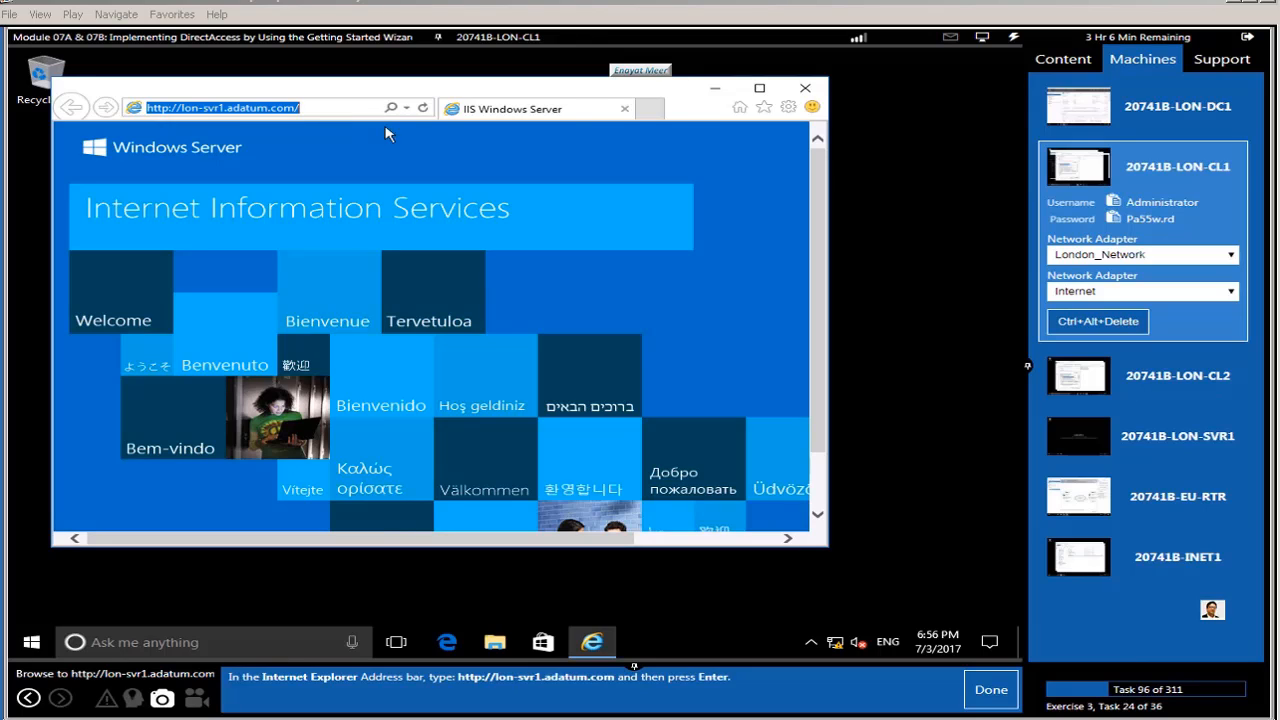
left_click(605, 650)
right_click(605, 650)
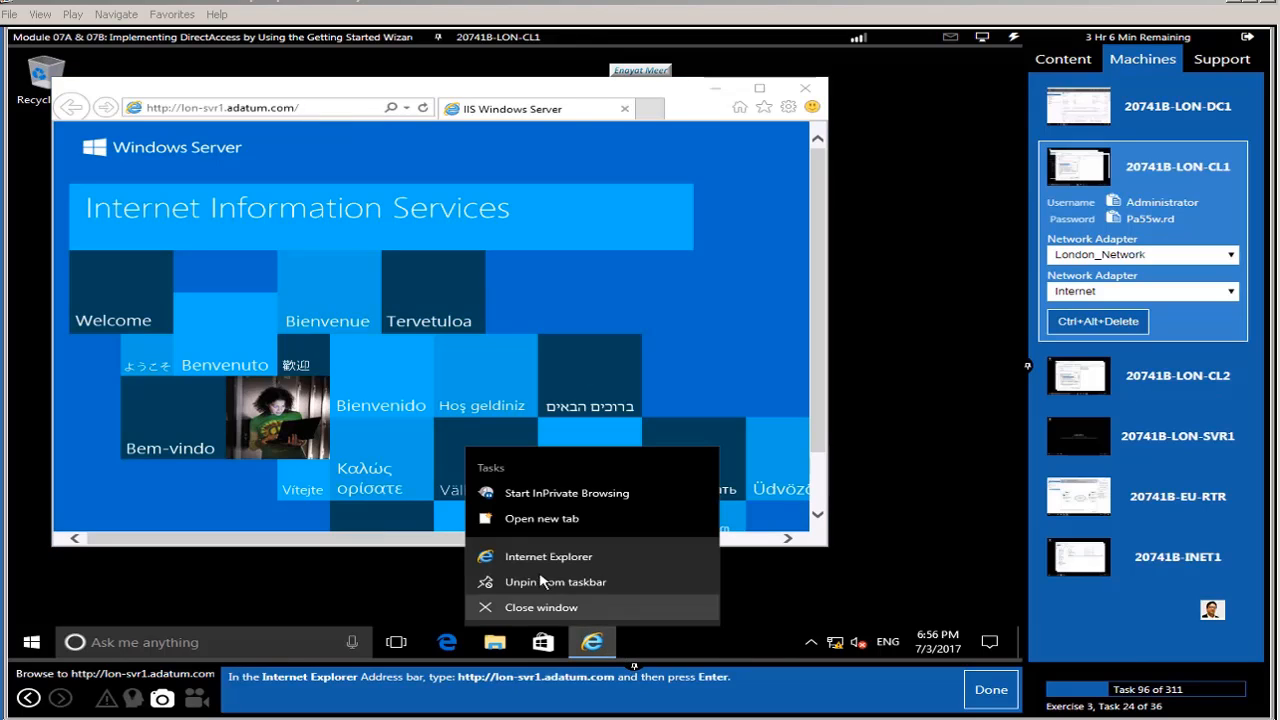
left_click(530, 558)
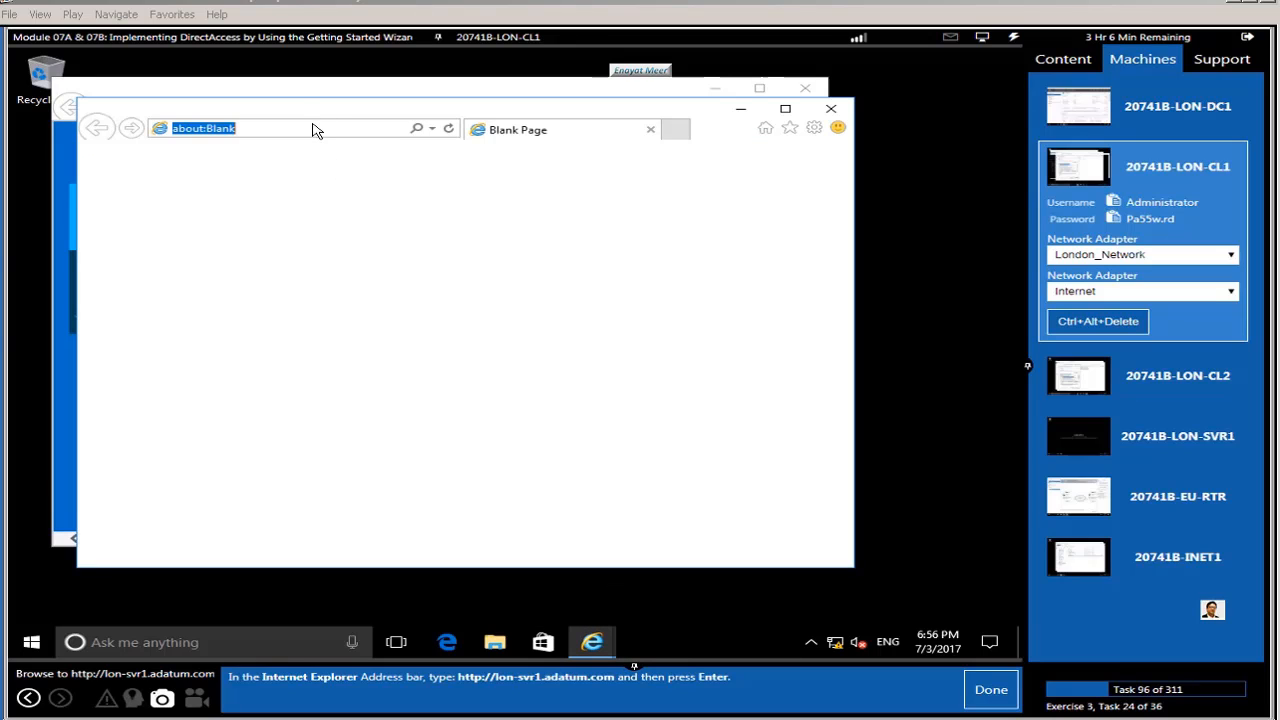
type("http://lon-svr1.adatum.com")
key("Return")
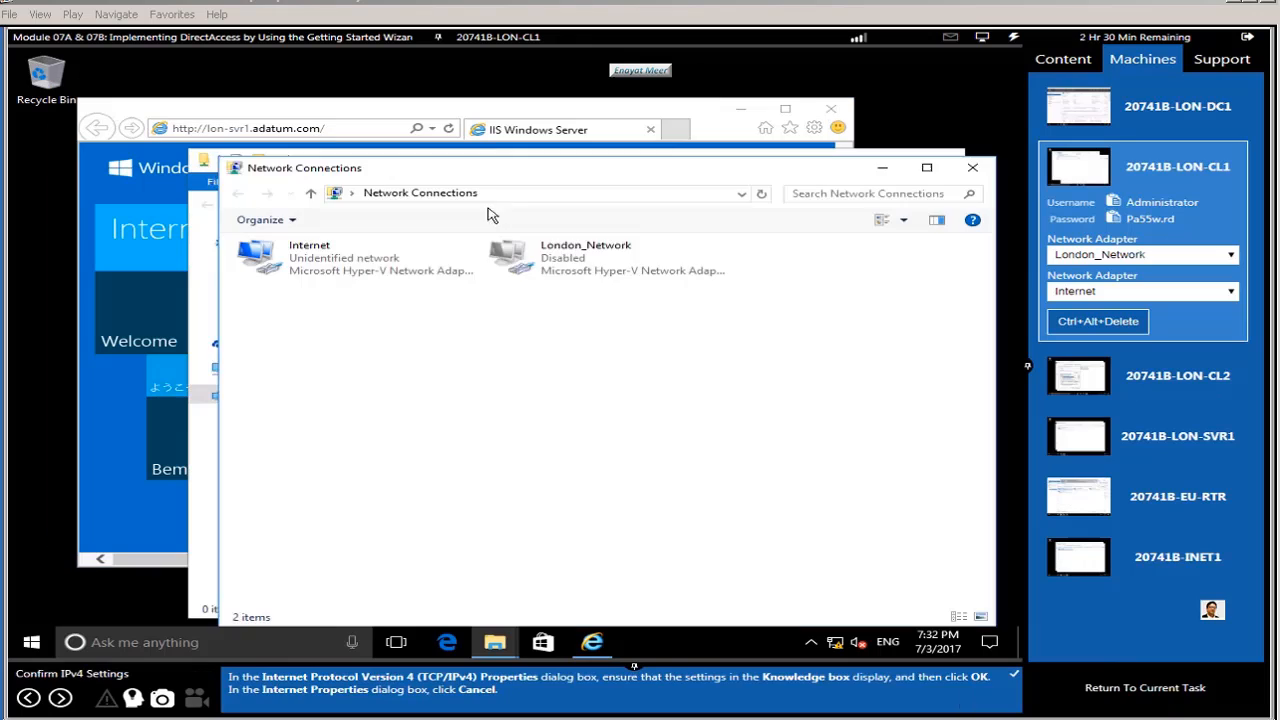
Step: Confirm the empty Corpdata folder opens, minimize Network Connections, and close the Corpdata window
left_click_drag(490, 167, 554, 310)
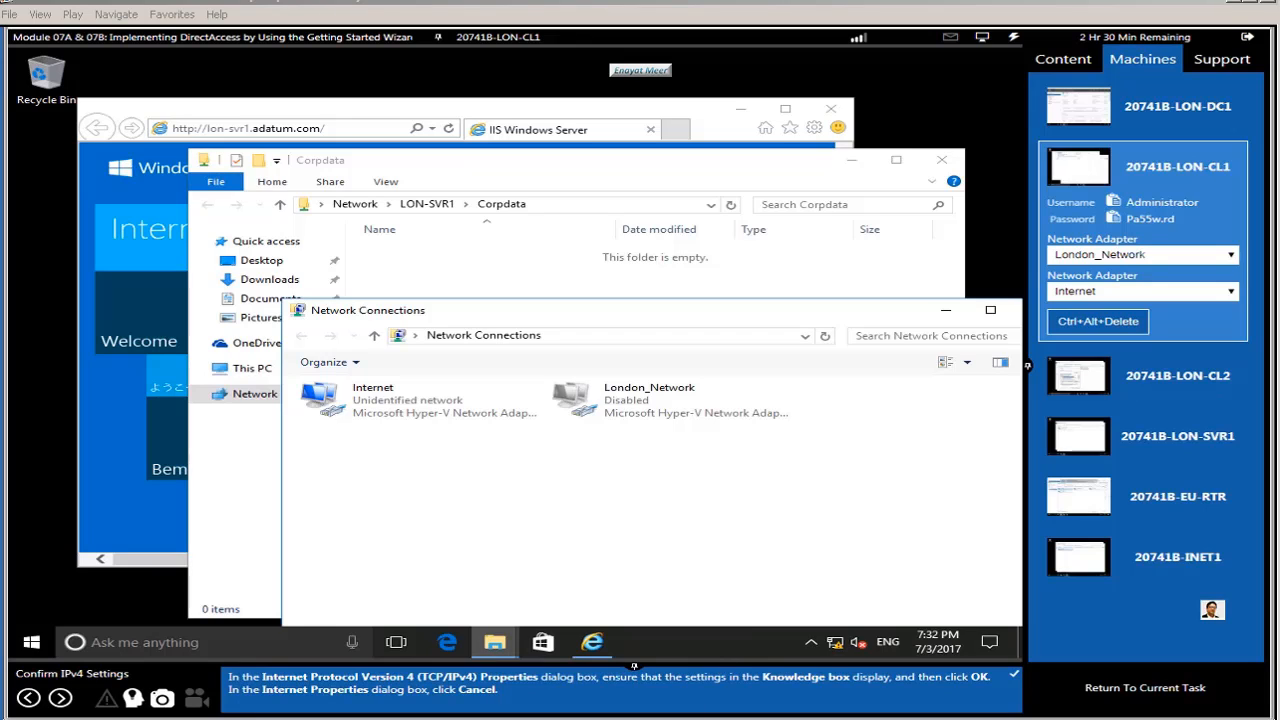
left_click(60, 698)
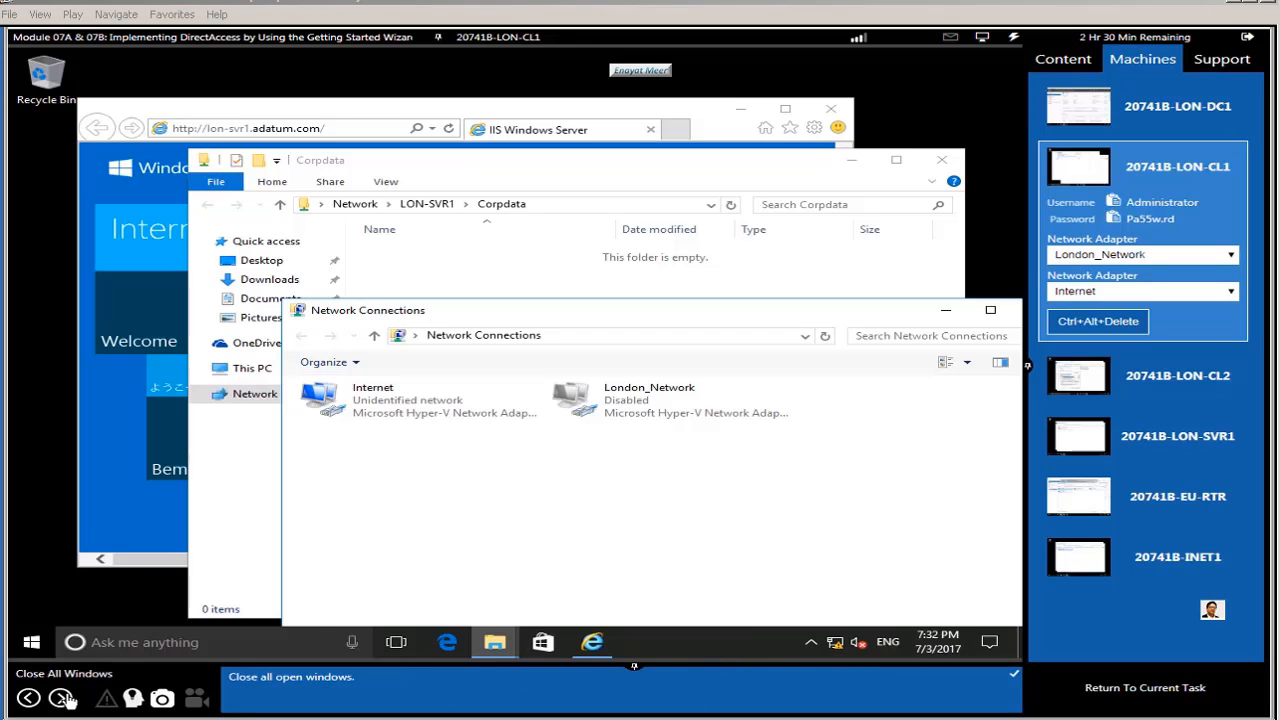
left_click(61, 698)
left_click(61, 698)
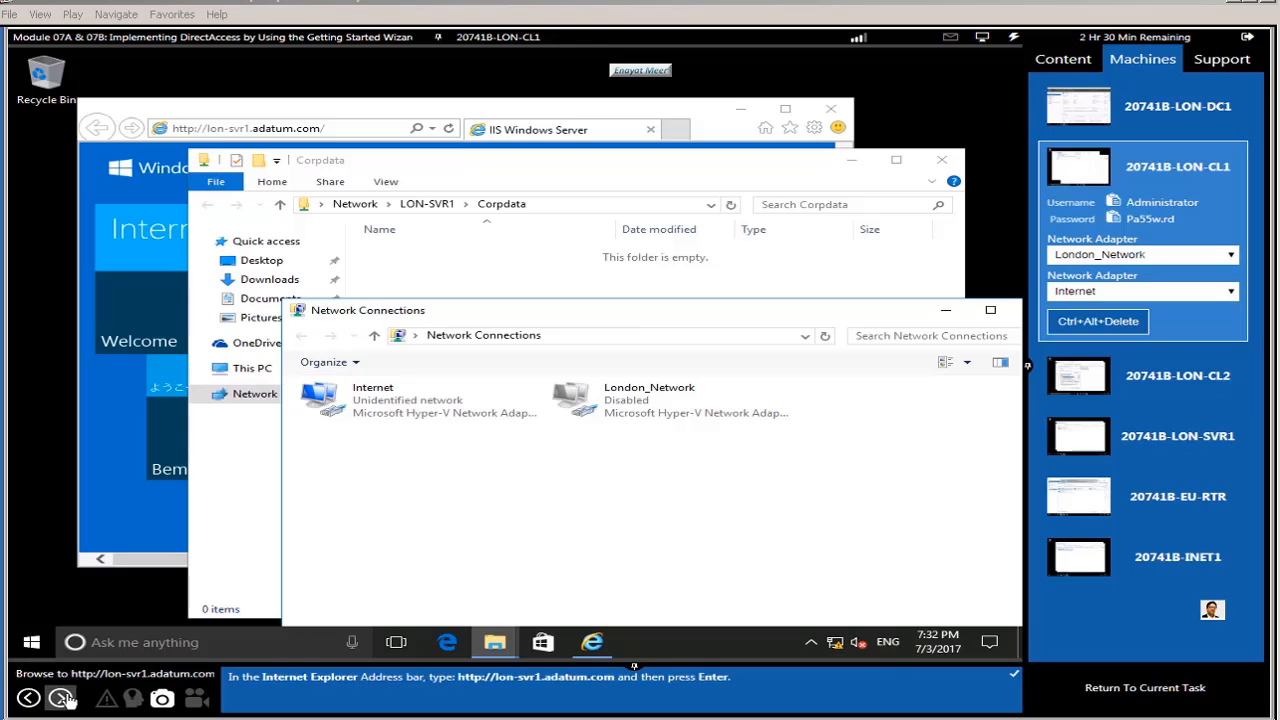
left_click(62, 698)
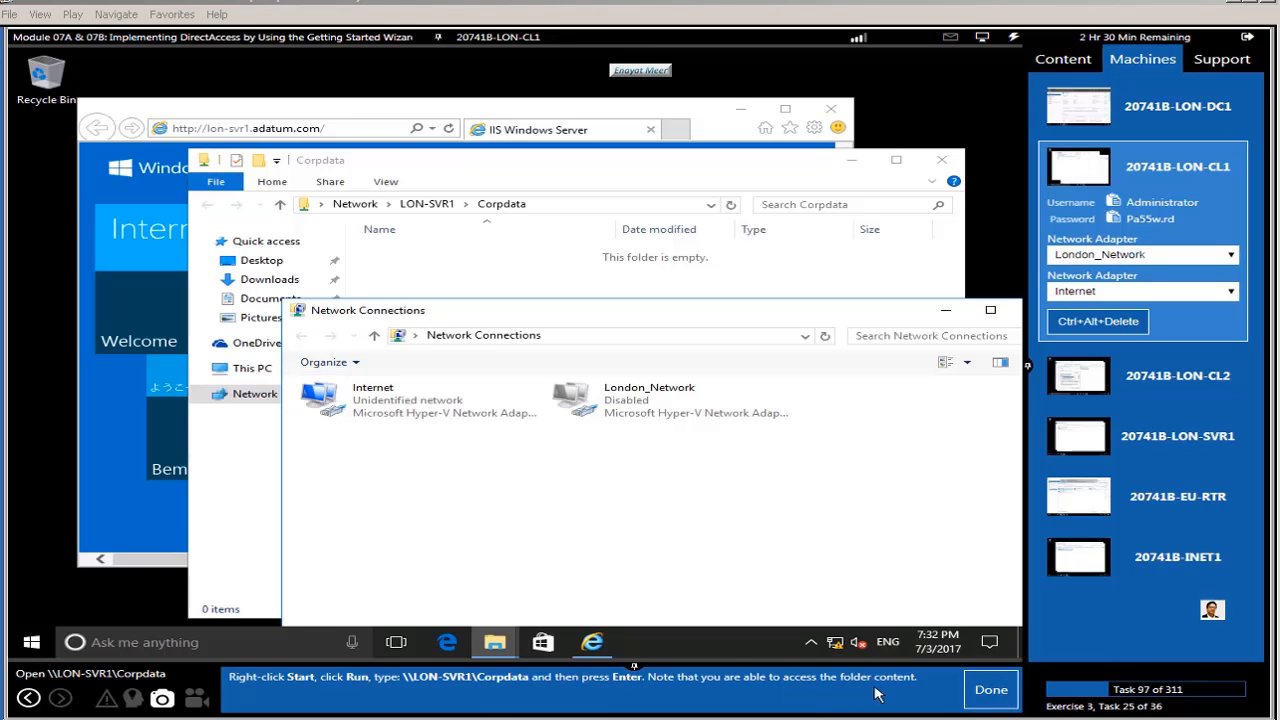
left_click(945, 310)
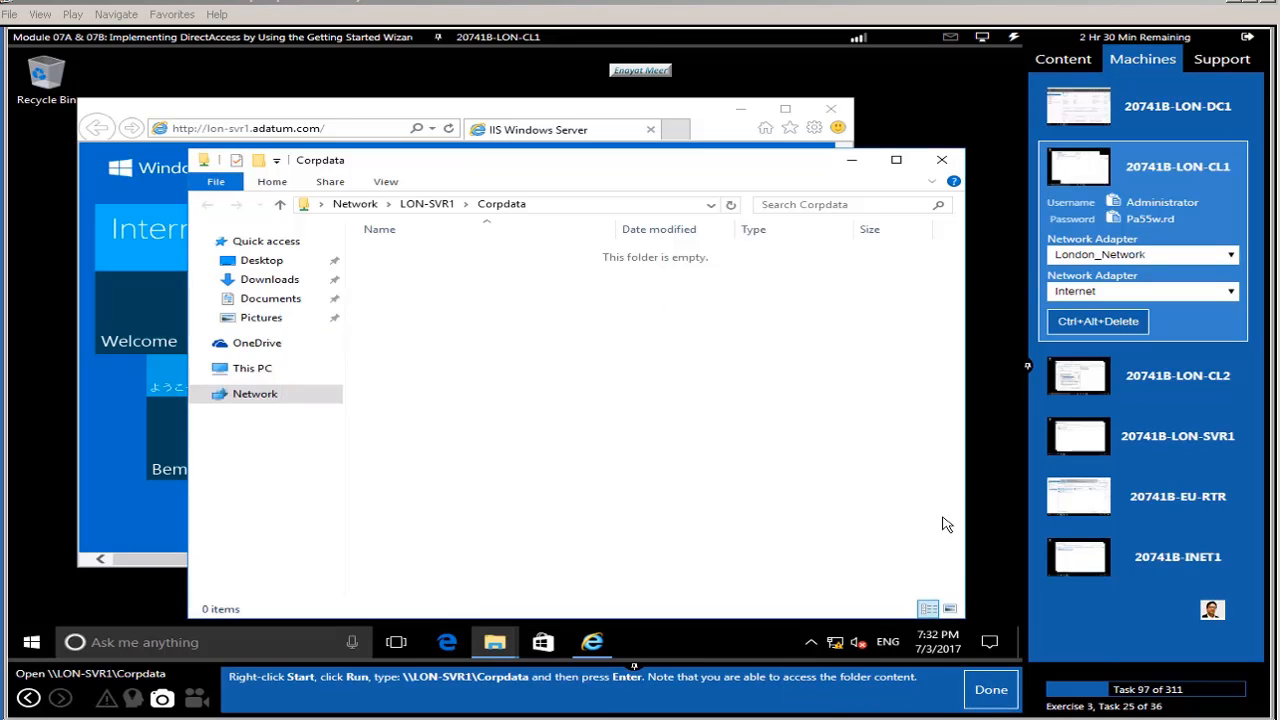
left_click(991, 689)
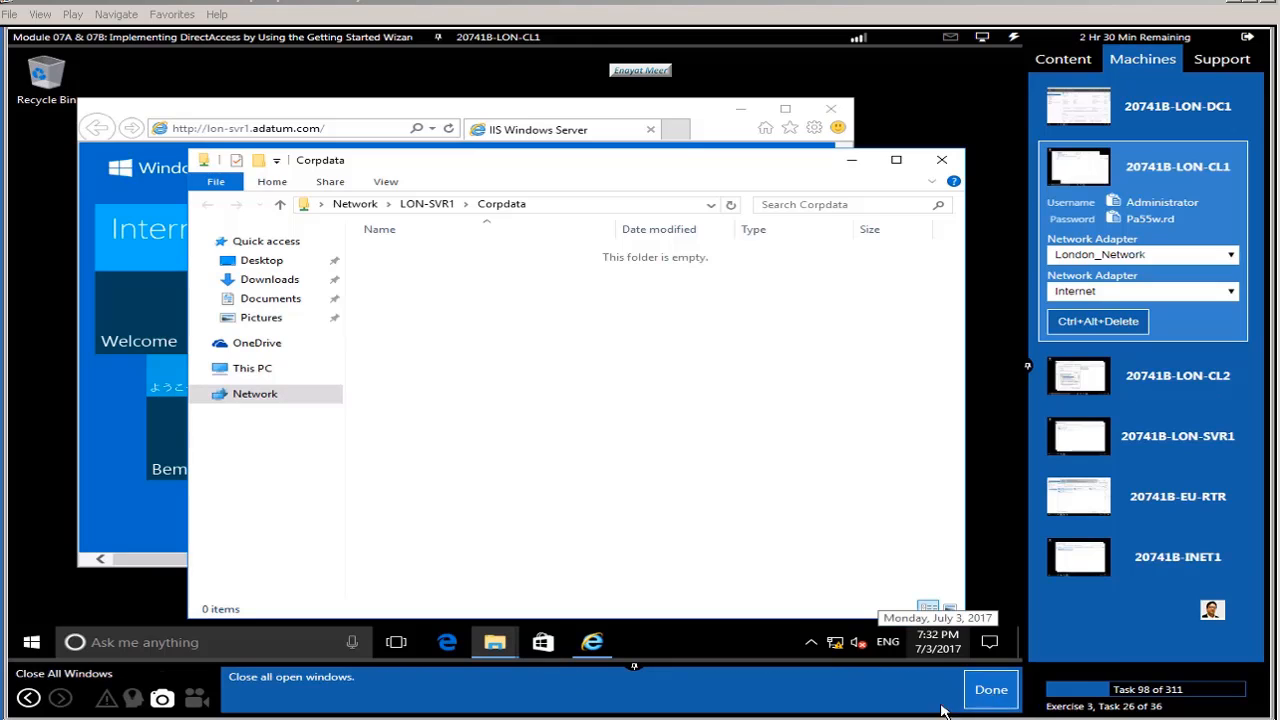
left_click(941, 160)
Step: Close the browser and open Command Prompt (Admin) from the Start context list
left_click(826, 111)
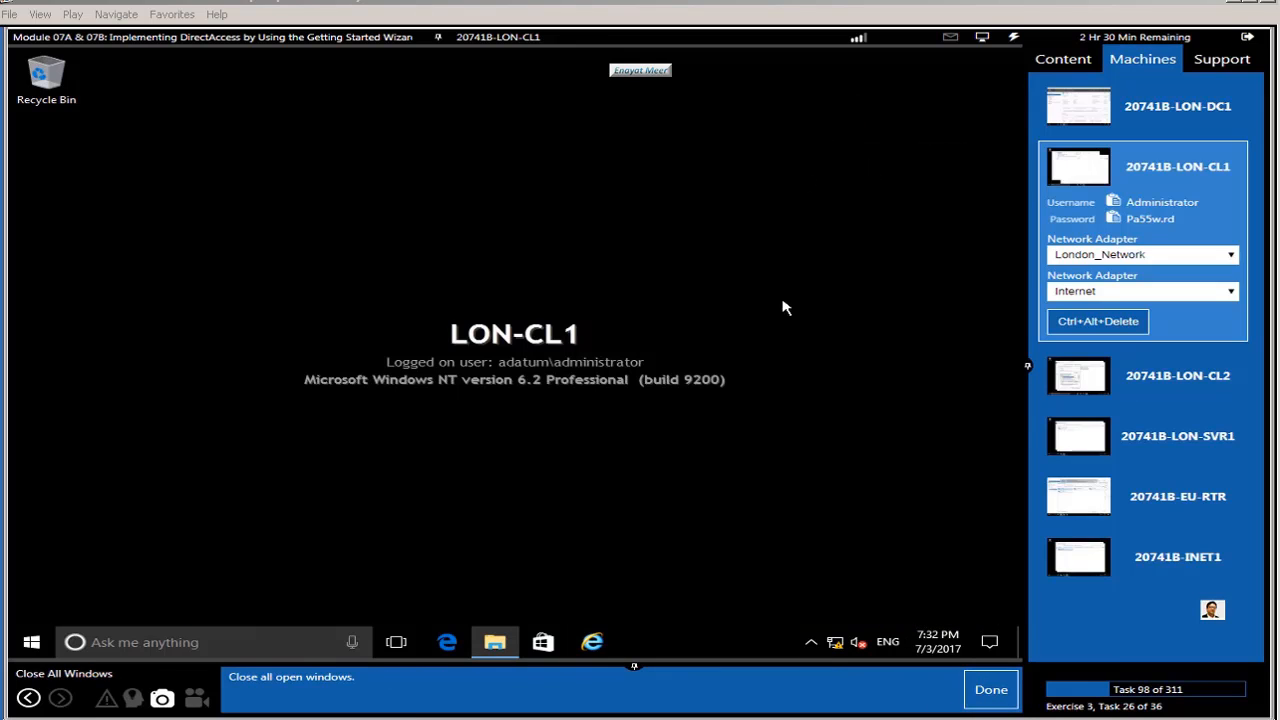
left_click(991, 692)
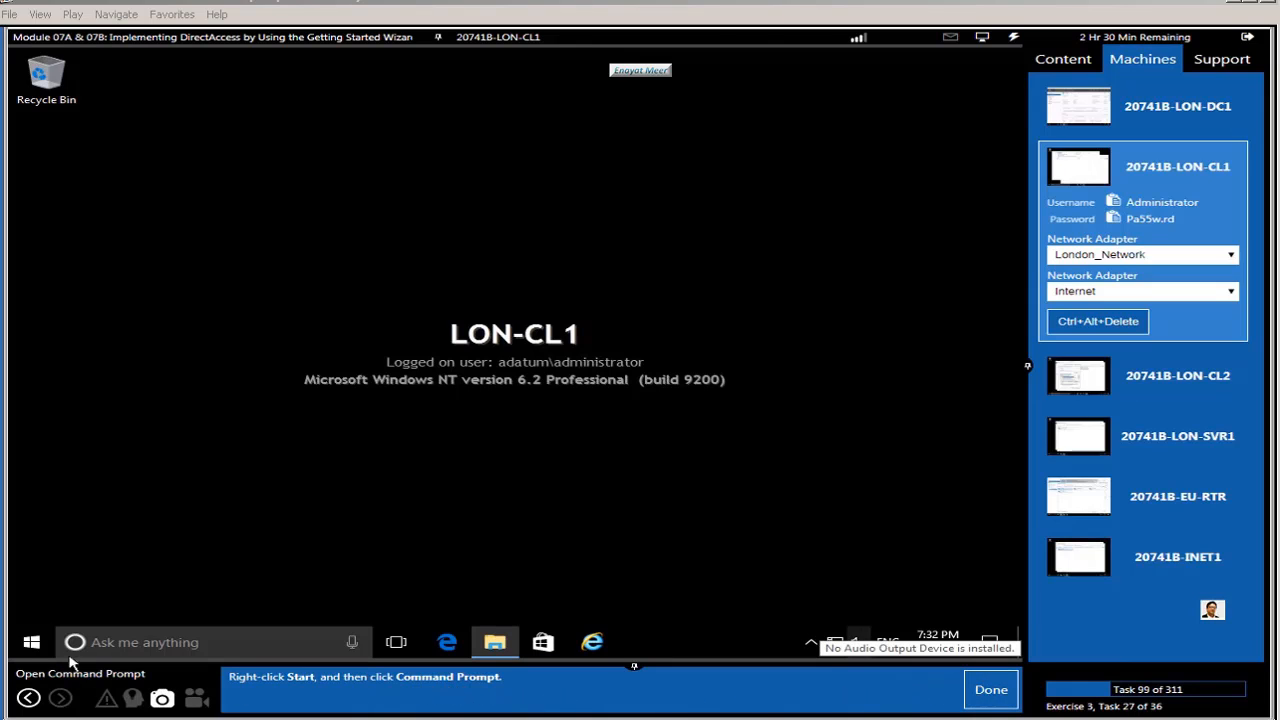
right_click(31, 642)
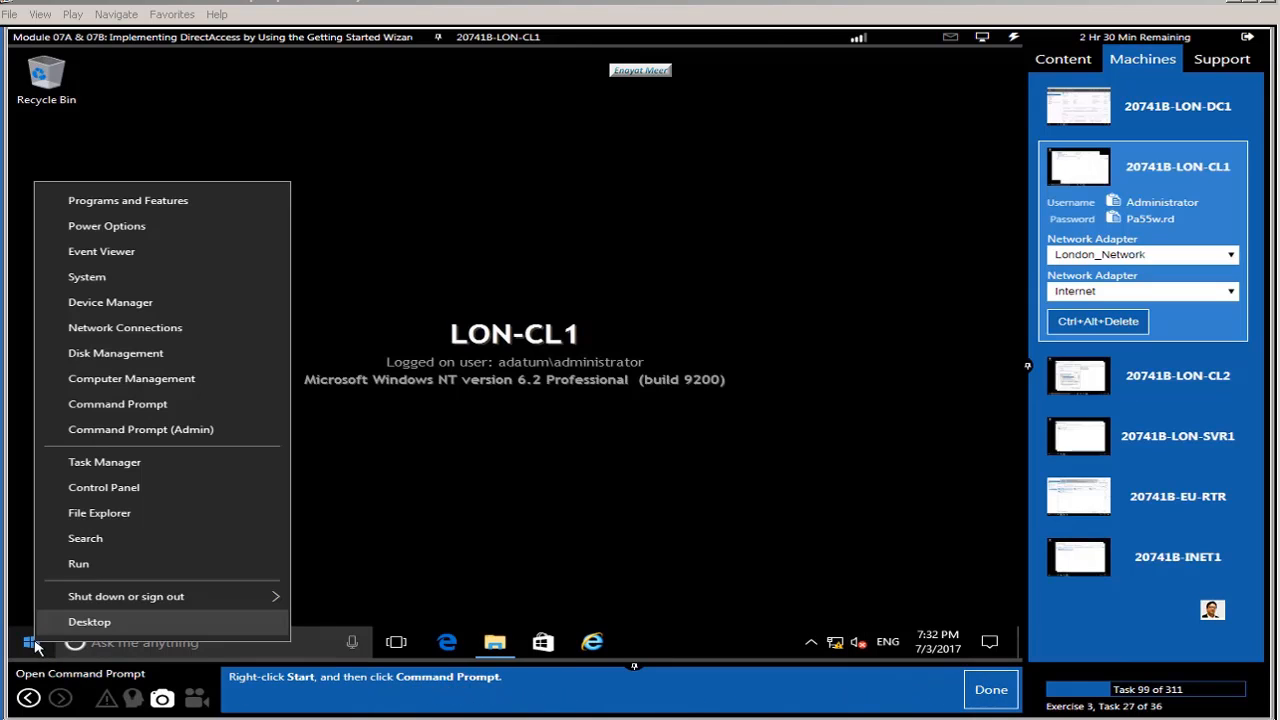
left_click(120, 404)
left_click(985, 689)
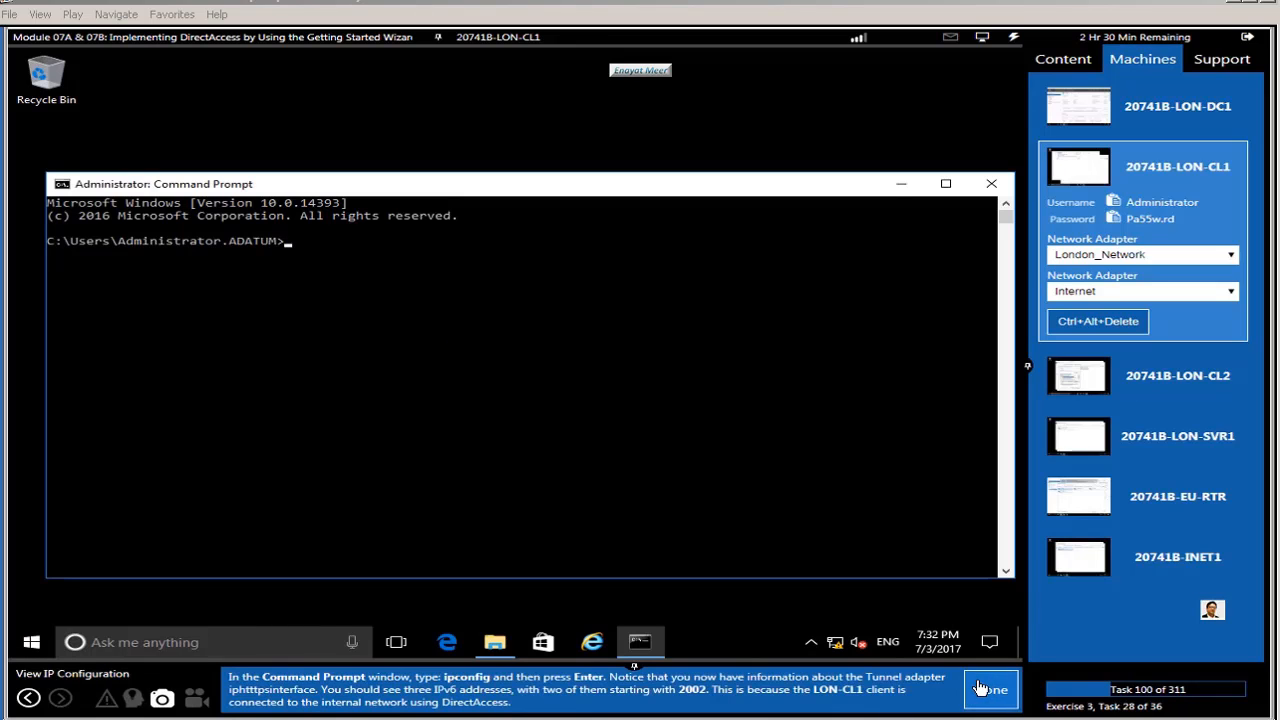
Step: Run ipconfig and check the iphttpsinterface tunnel's two 2002 IPv6 addresses
left_click(311, 484)
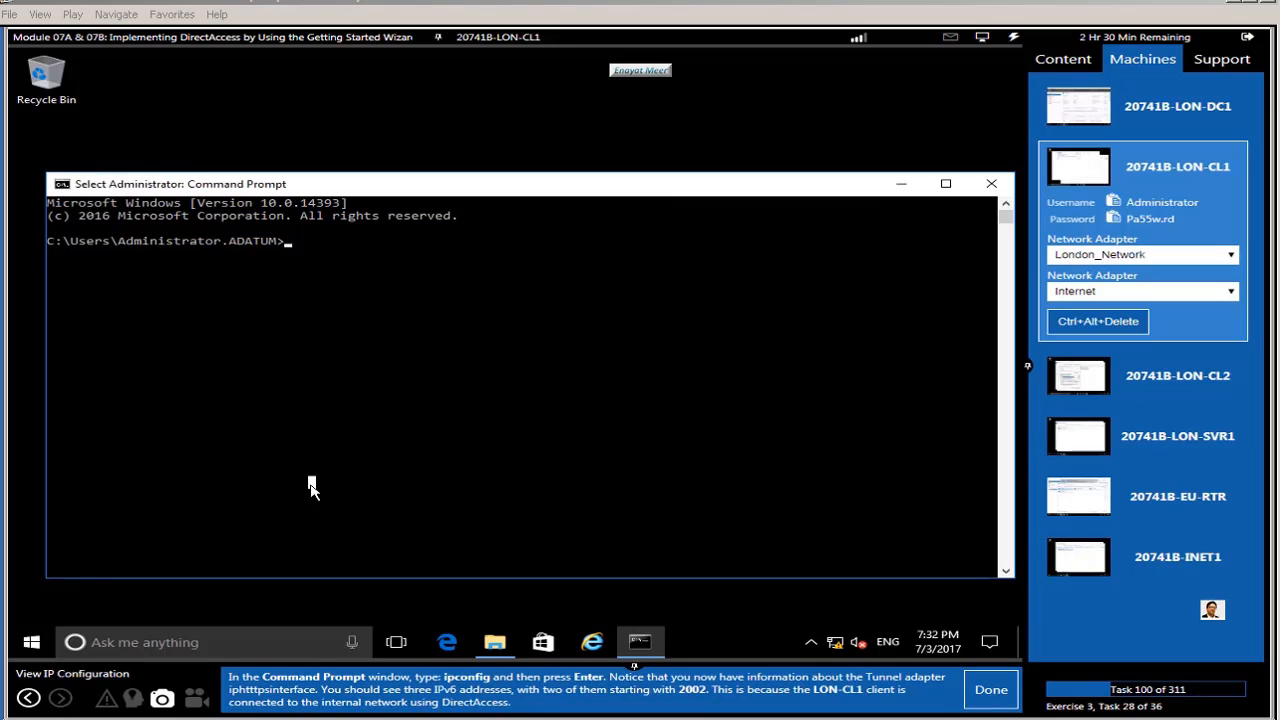
type("pcof")
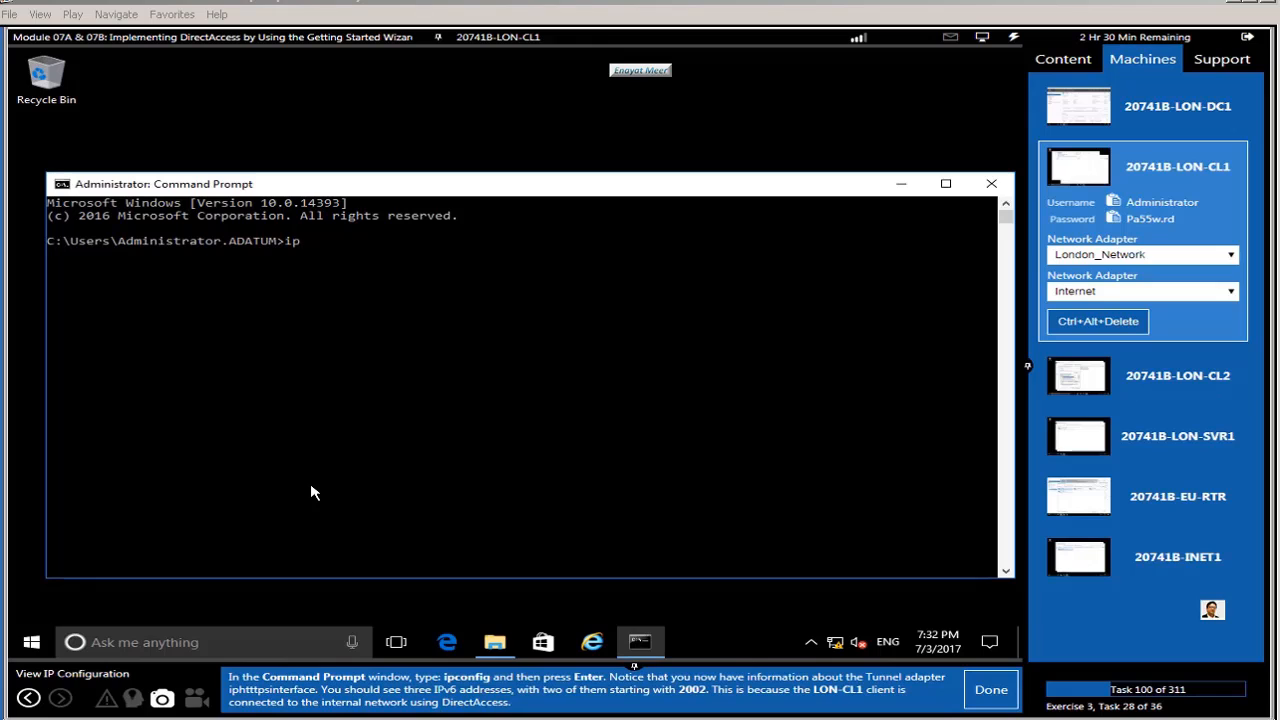
key("BackSpace")
key("BackSpace")
type("onfig")
key("Return")
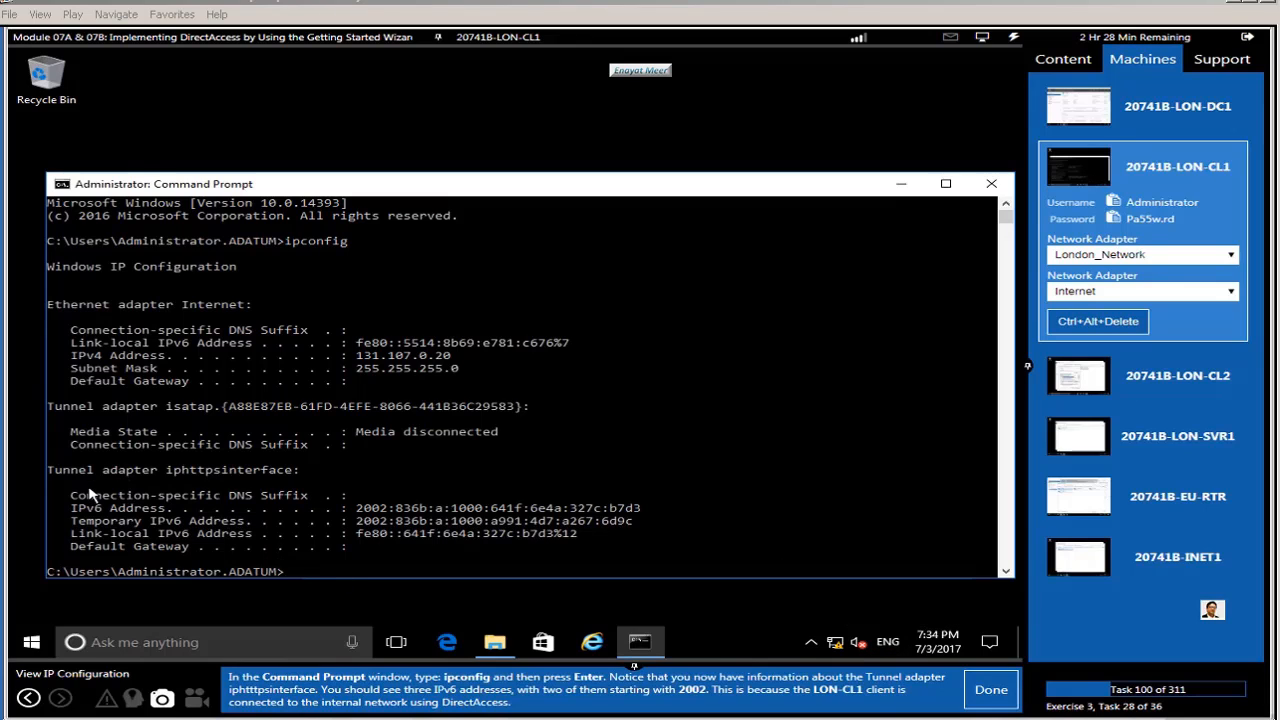
left_click_drag(47, 470, 410, 521)
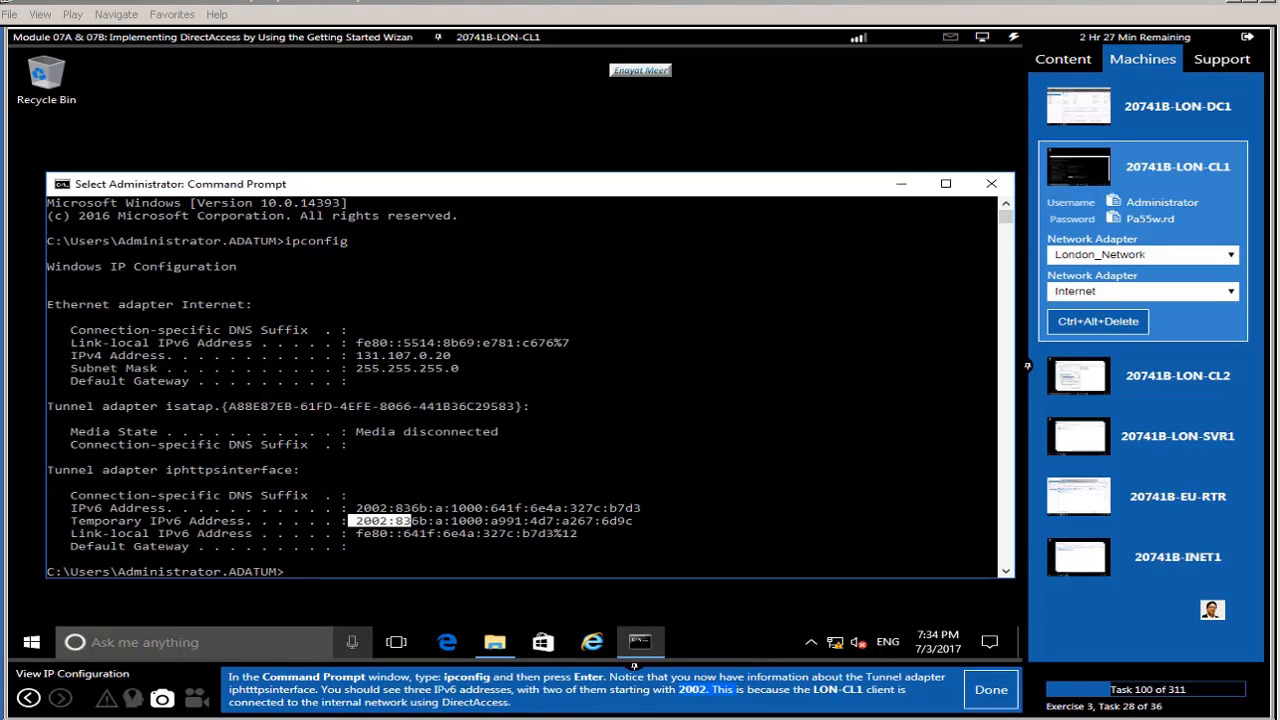
left_click(988, 690)
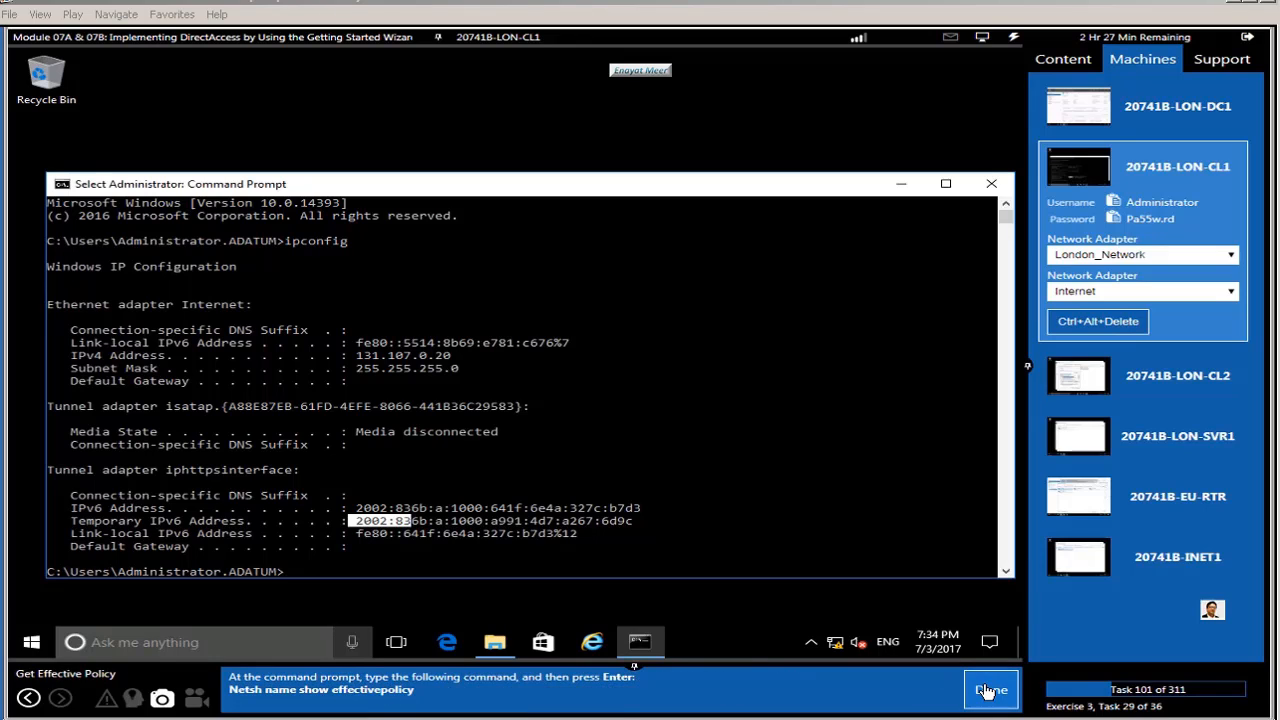
Step: Run netsh name show effectivepolicy and check the DirectAccess-NLS.Adatum.com and .Adatum.com entries
left_click(810, 520)
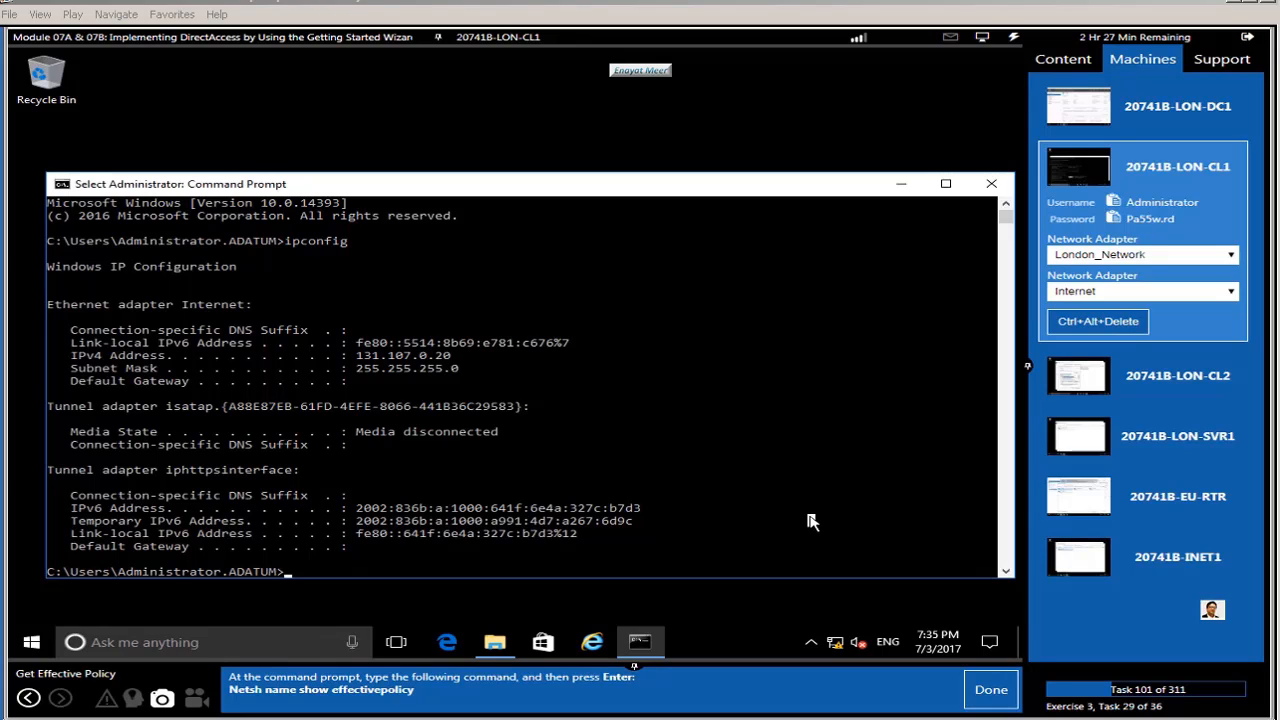
type("netsh")
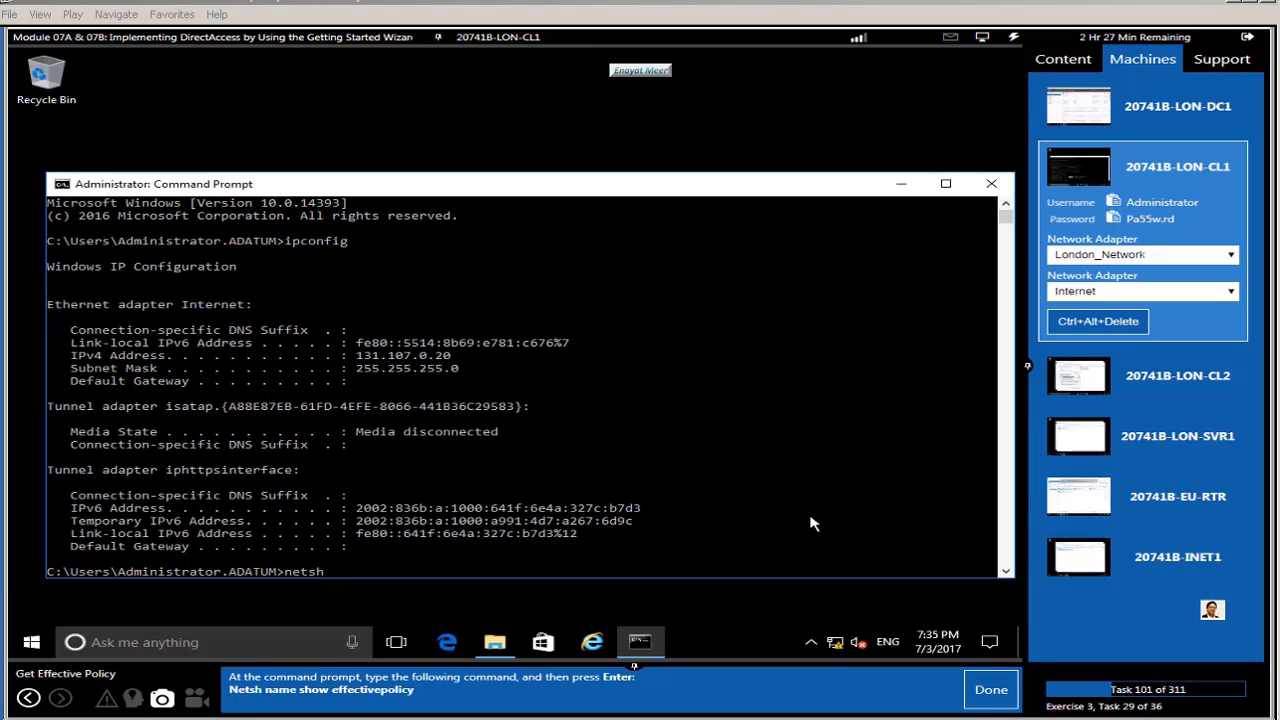
type(" name show effective")
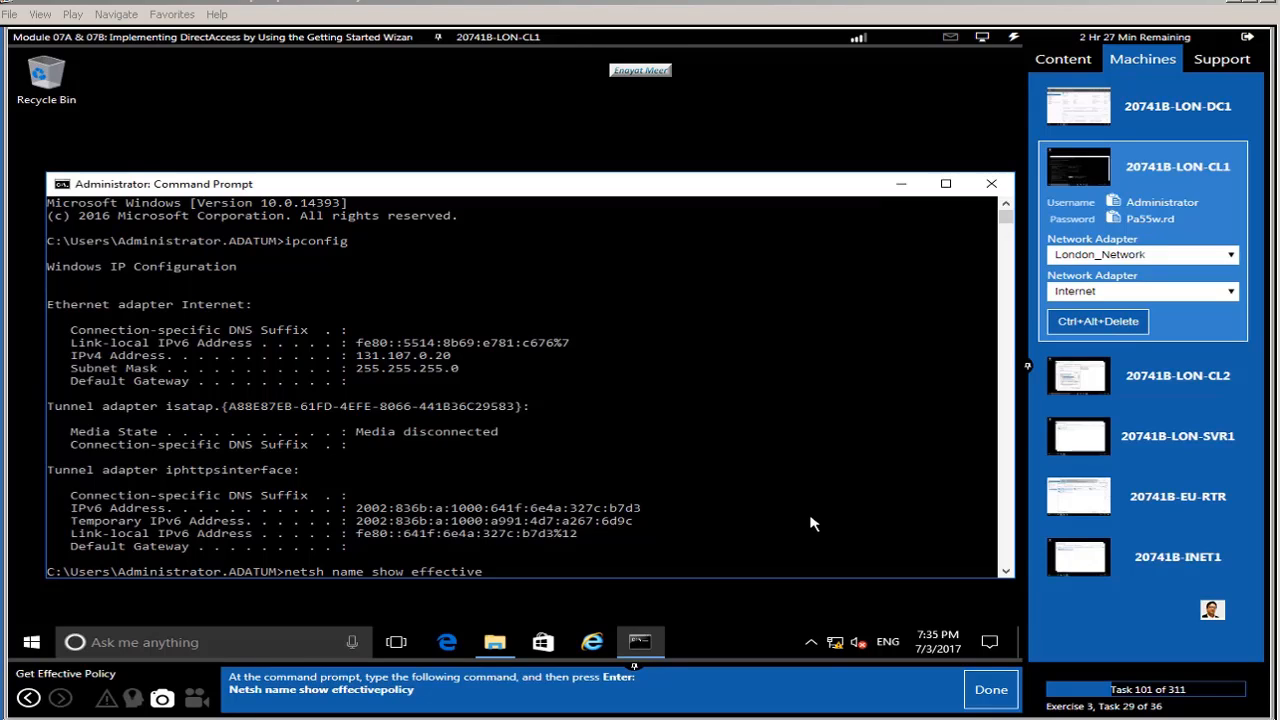
type("policy")
key("Return")
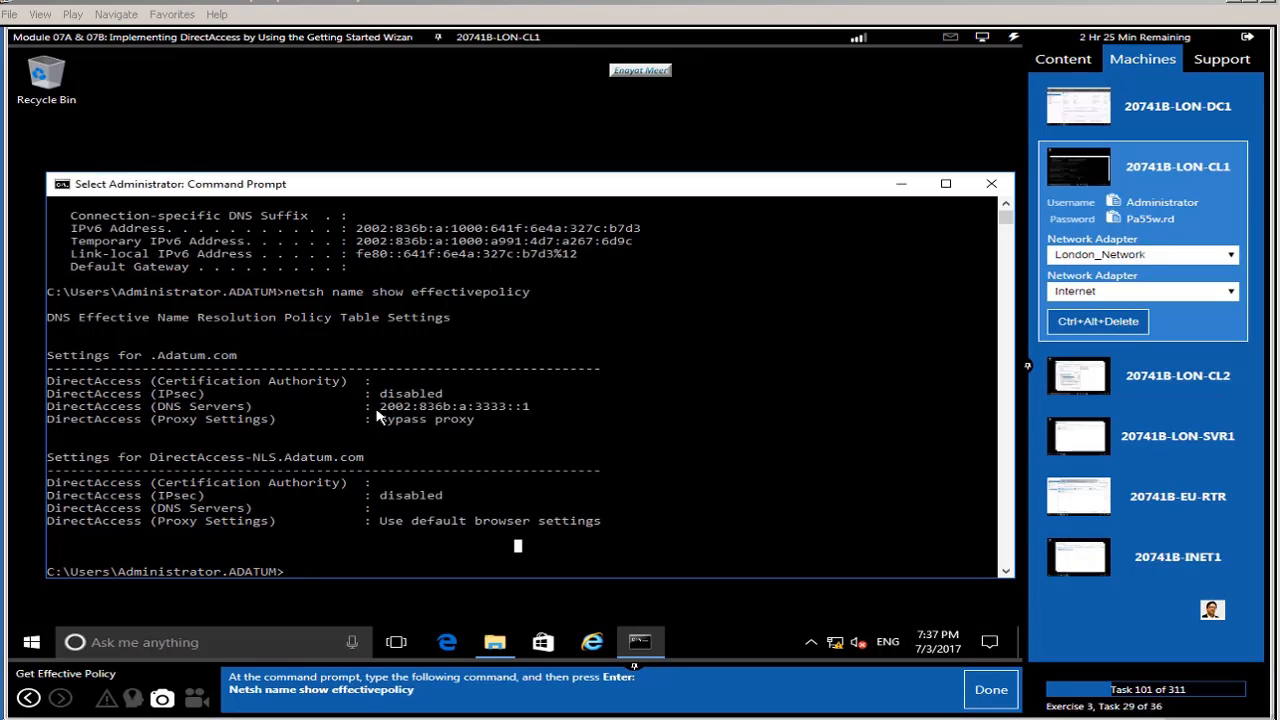
left_click_drag(376, 407, 555, 418)
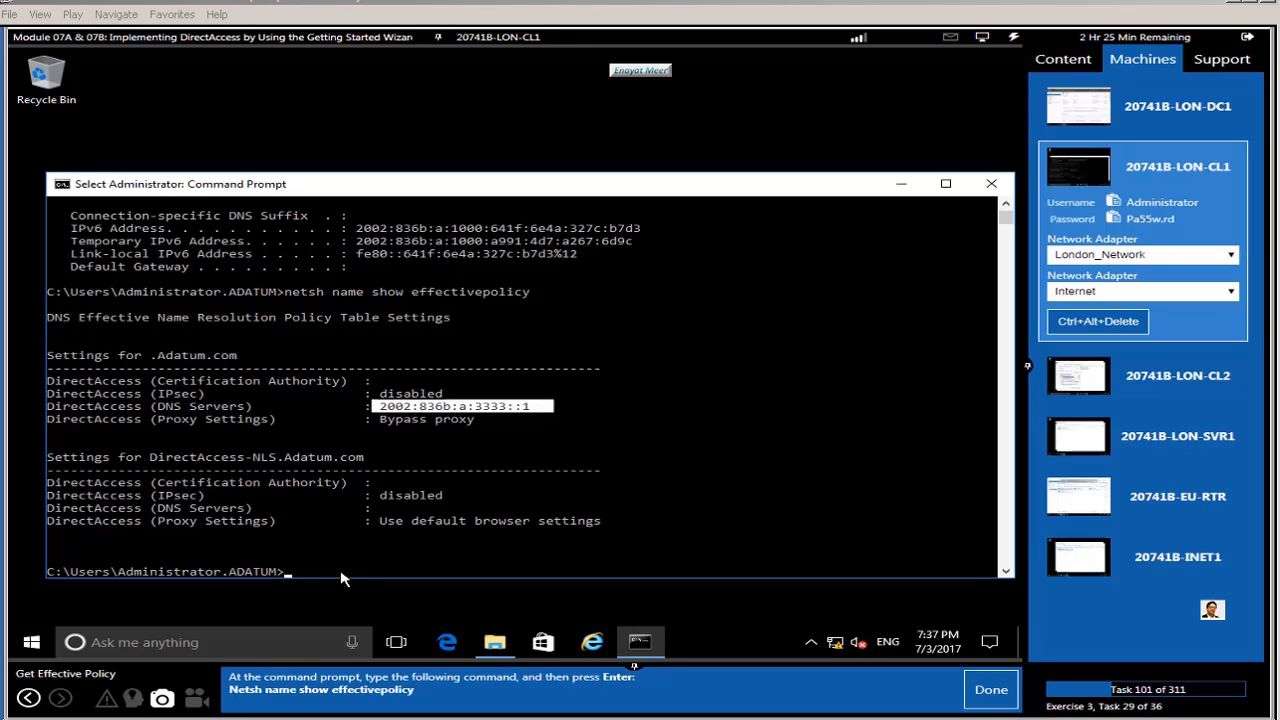
left_click(986, 691)
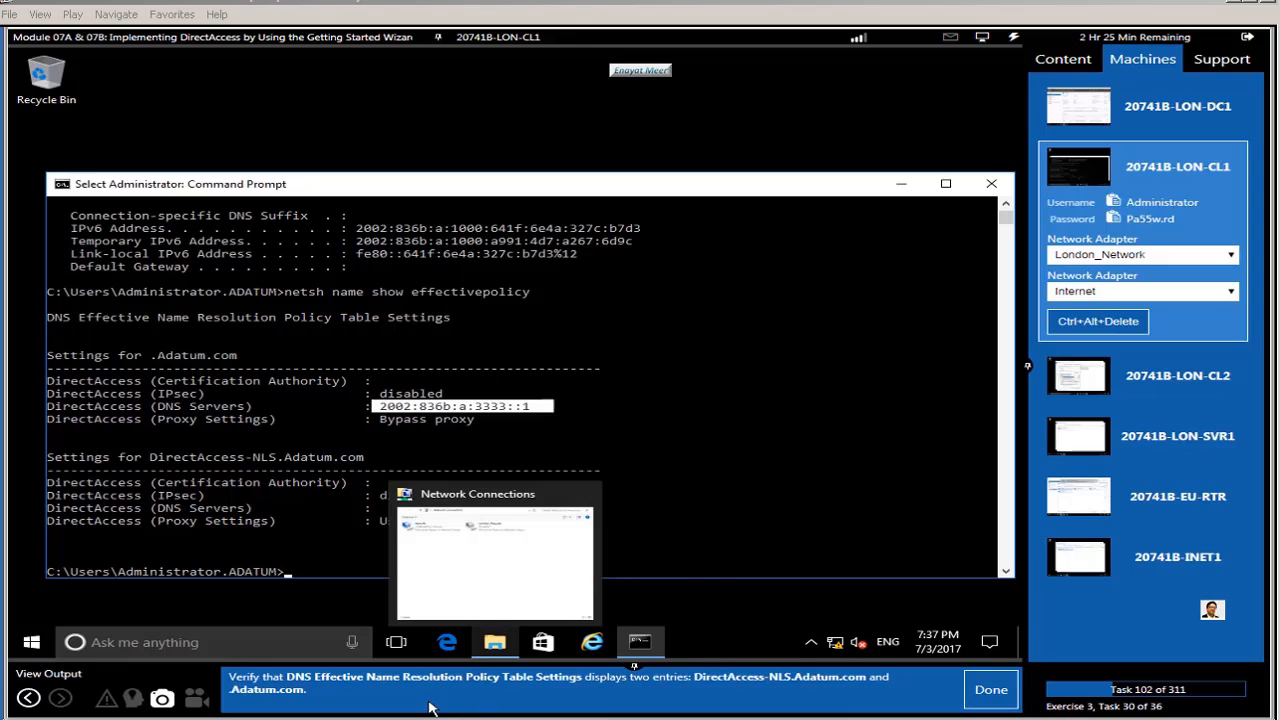
left_click(710, 518)
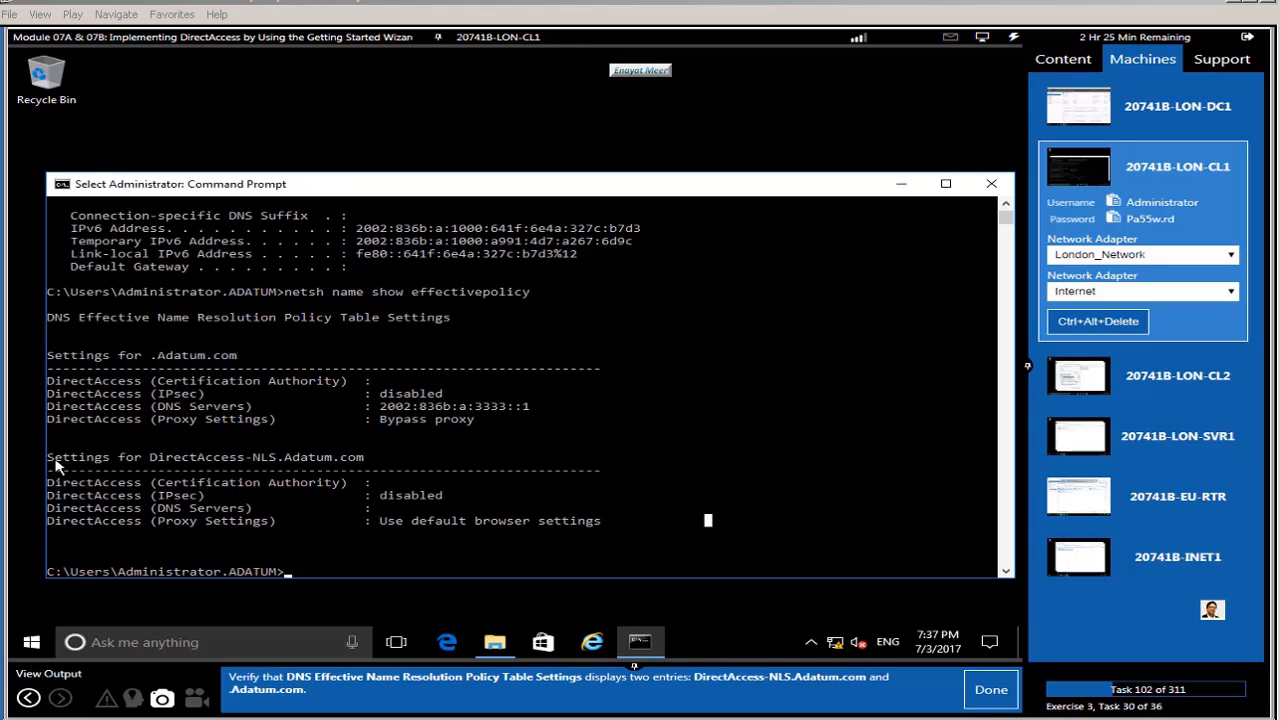
left_click_drag(48, 458, 366, 462)
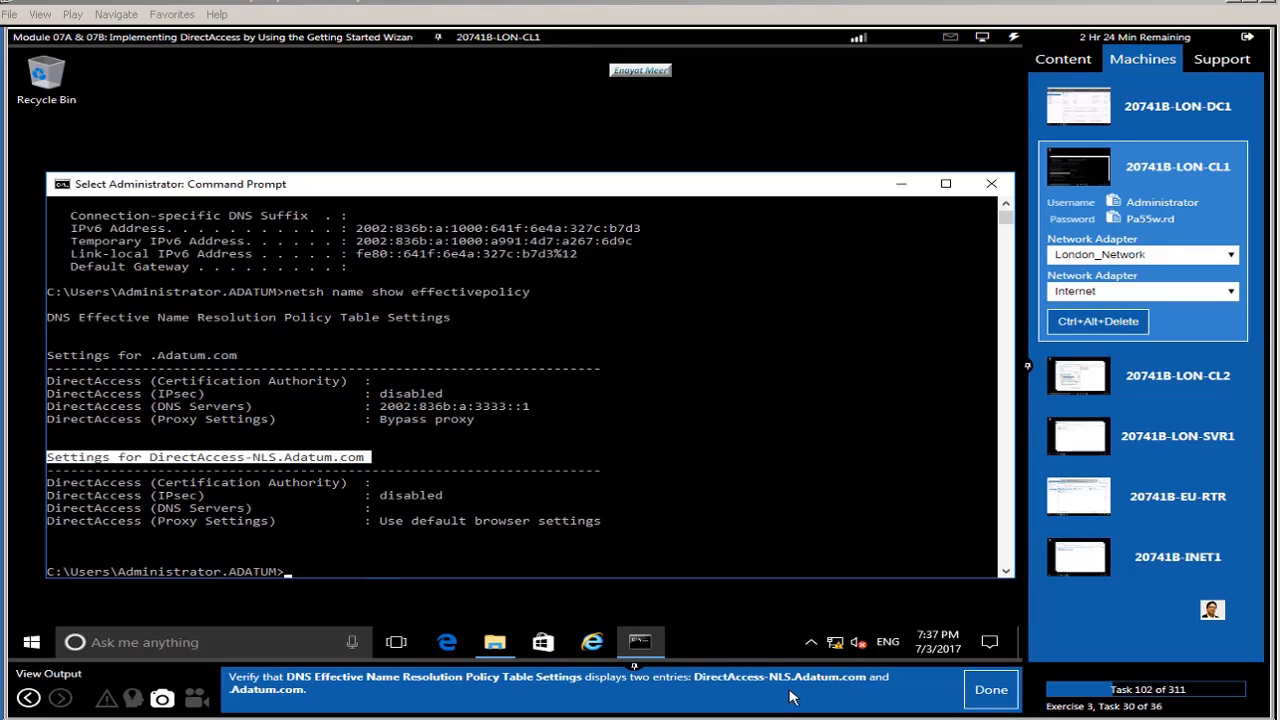
left_click(977, 690)
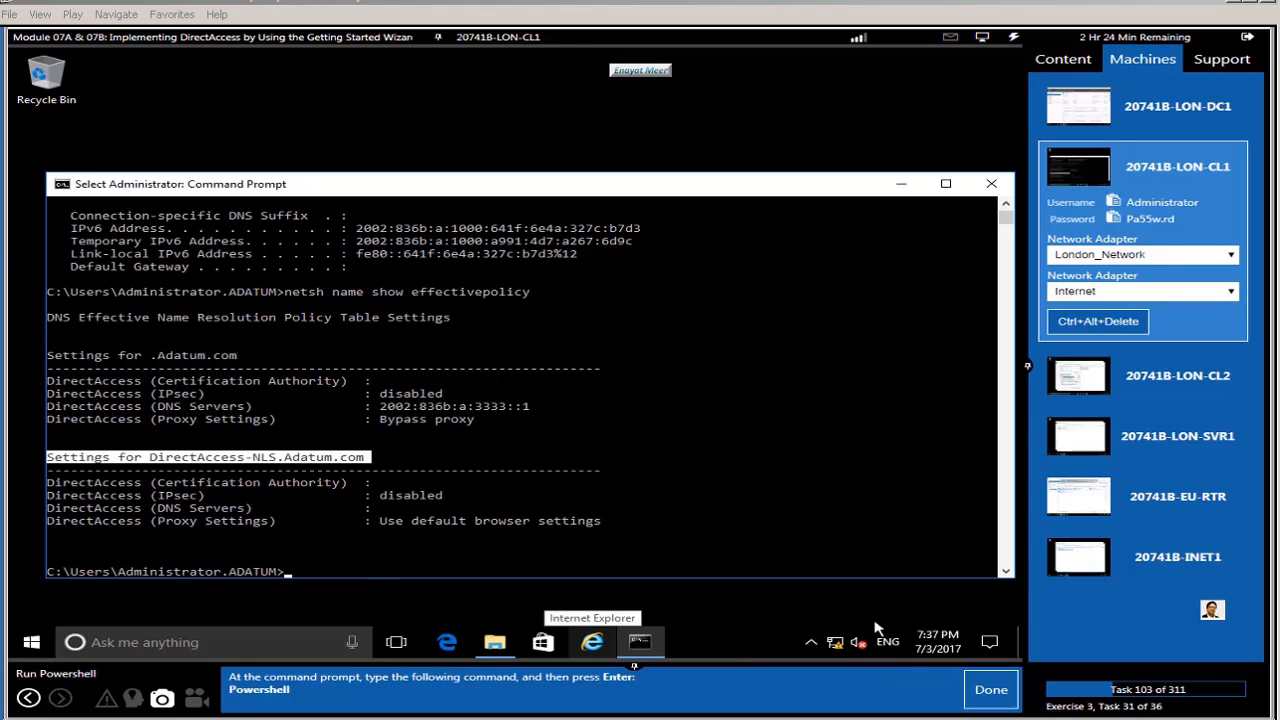
Step: Start PowerShell inside the LON-CL1 command prompt
left_click(797, 521)
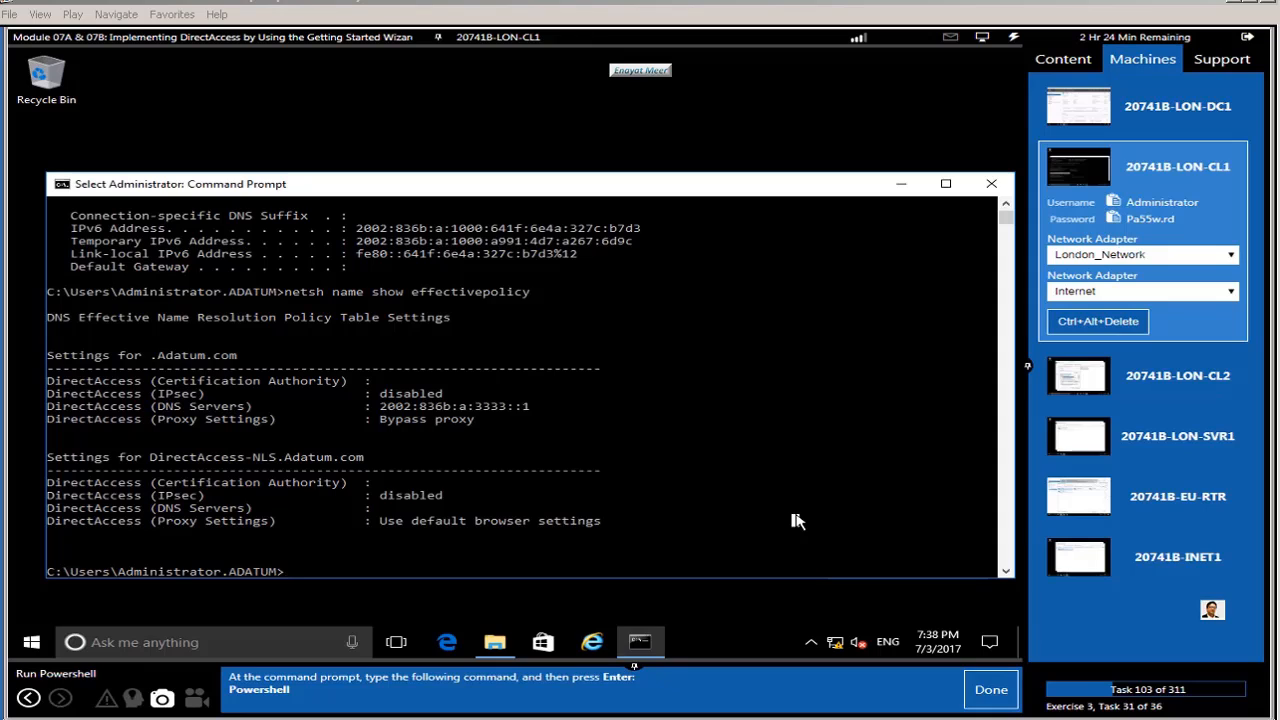
type("power")
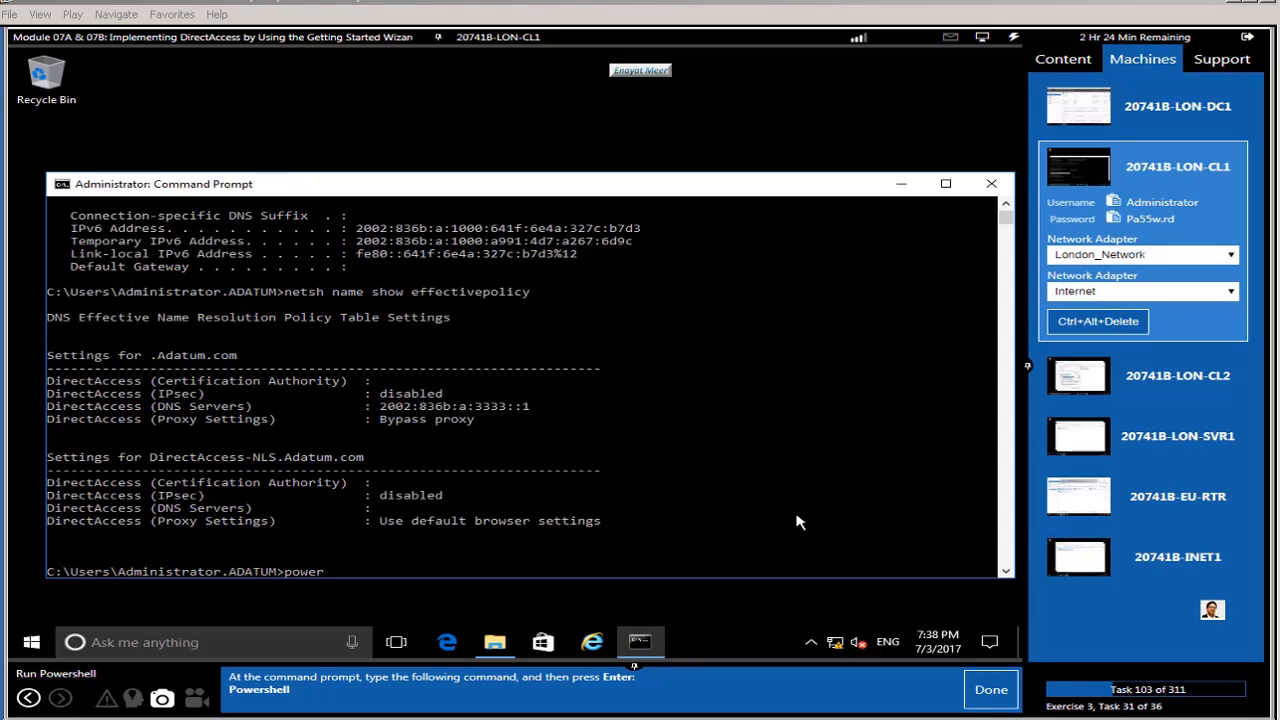
type("shell")
key("Return")
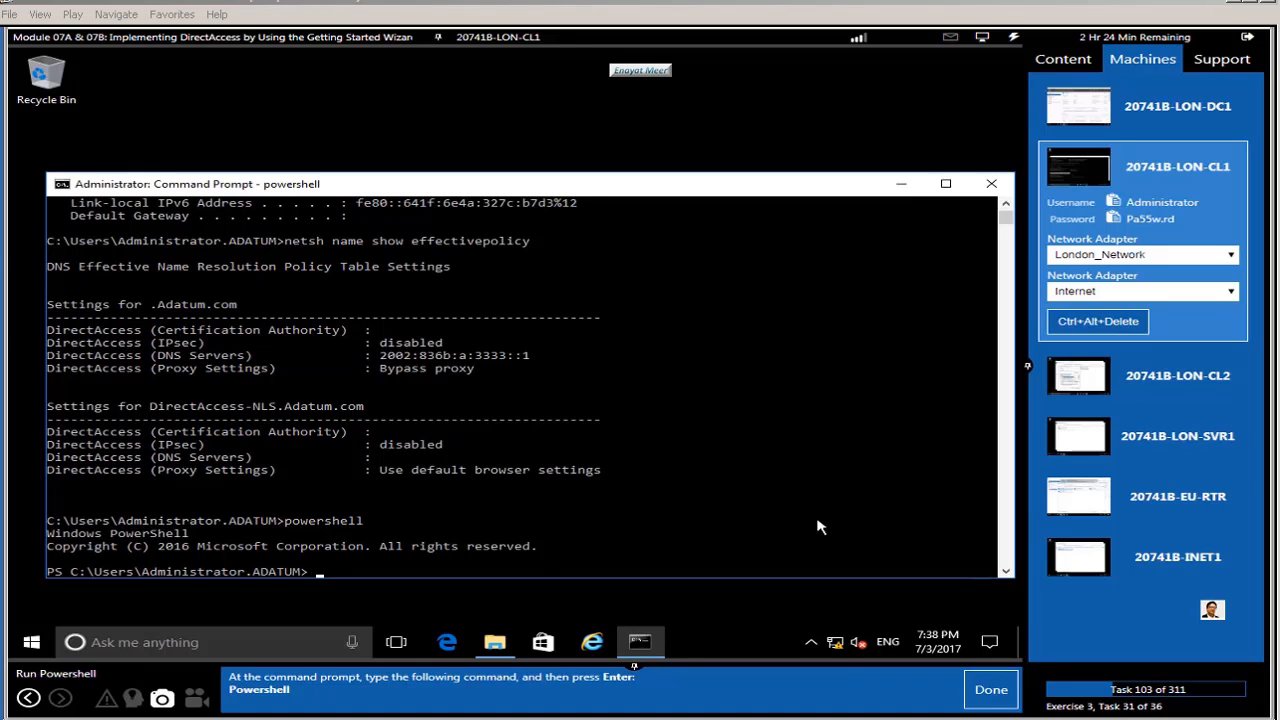
left_click(988, 692)
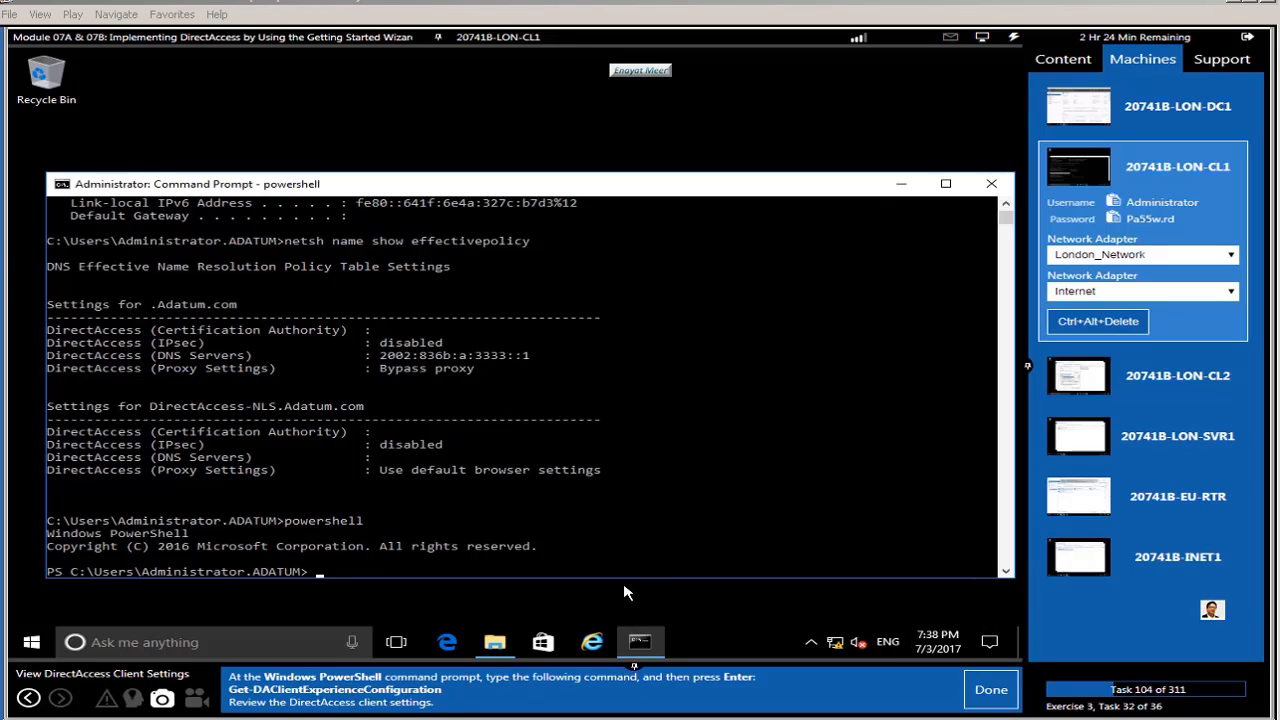
Step: Run Get-DAClientExperienceConfiguration and review the A. Datum DirectAccess client settings
left_click(470, 572)
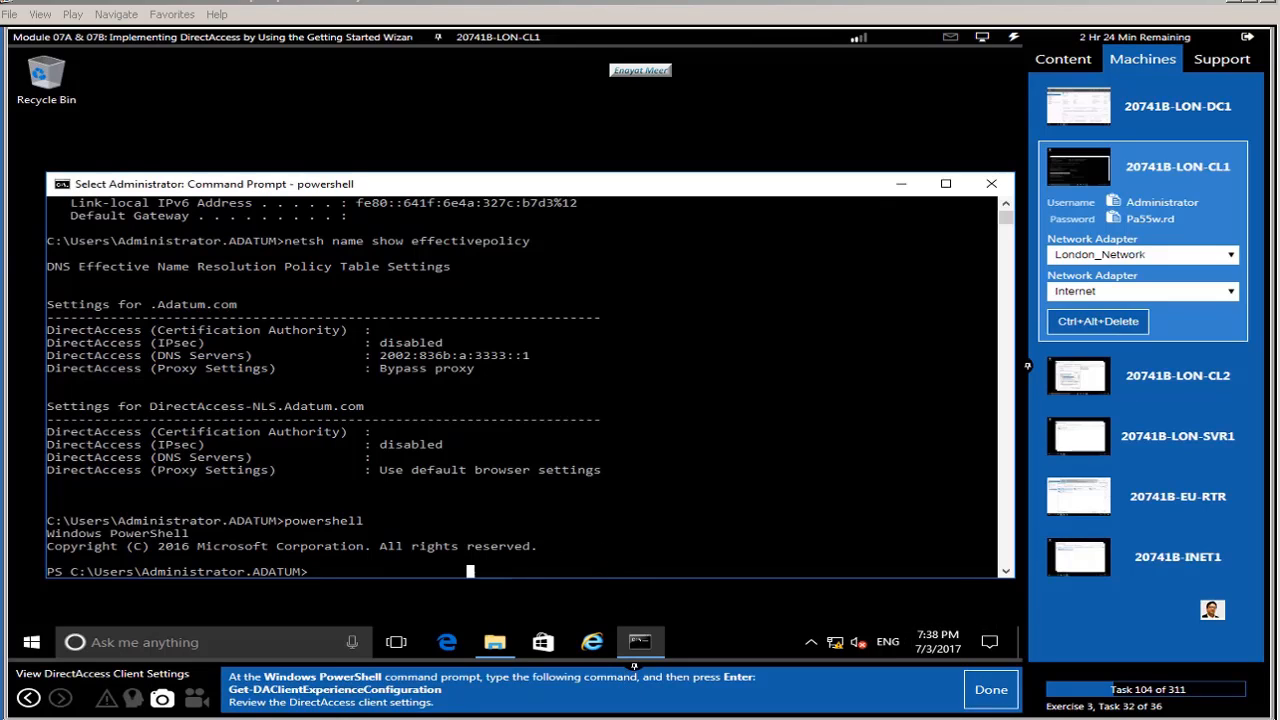
type("Get-DAClientExperienceConfiguration")
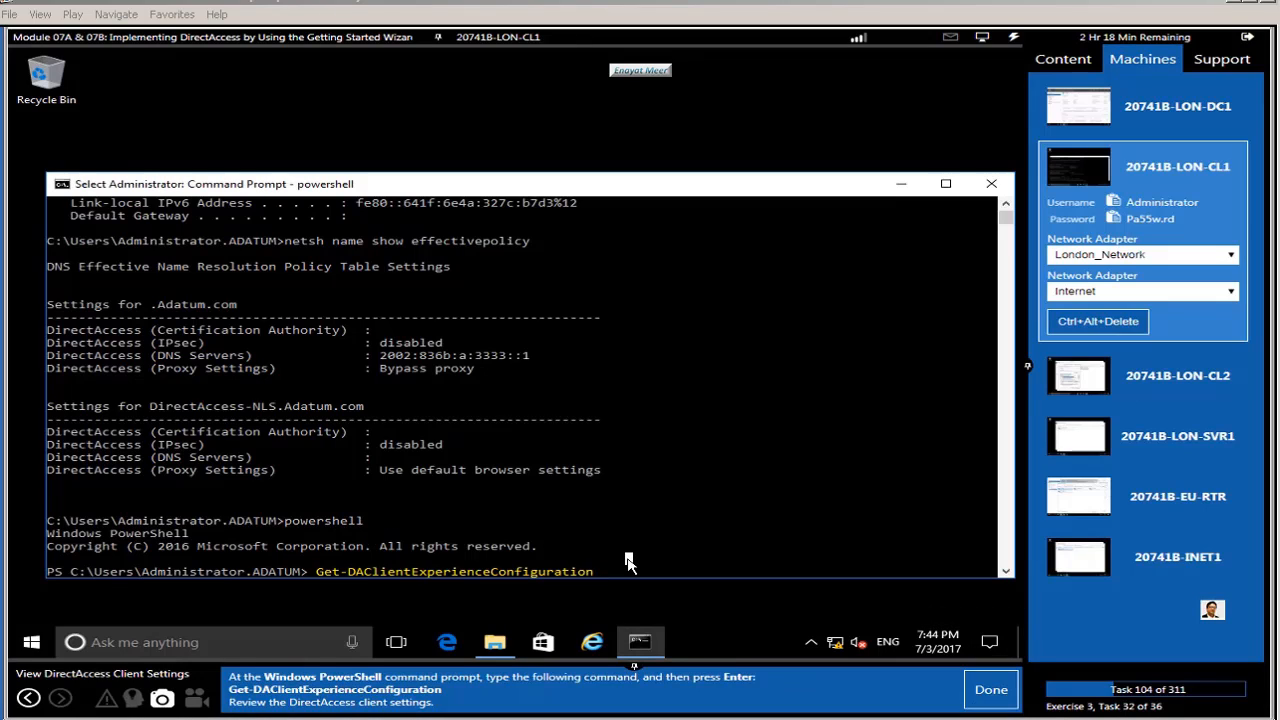
key("Return")
key("Return")
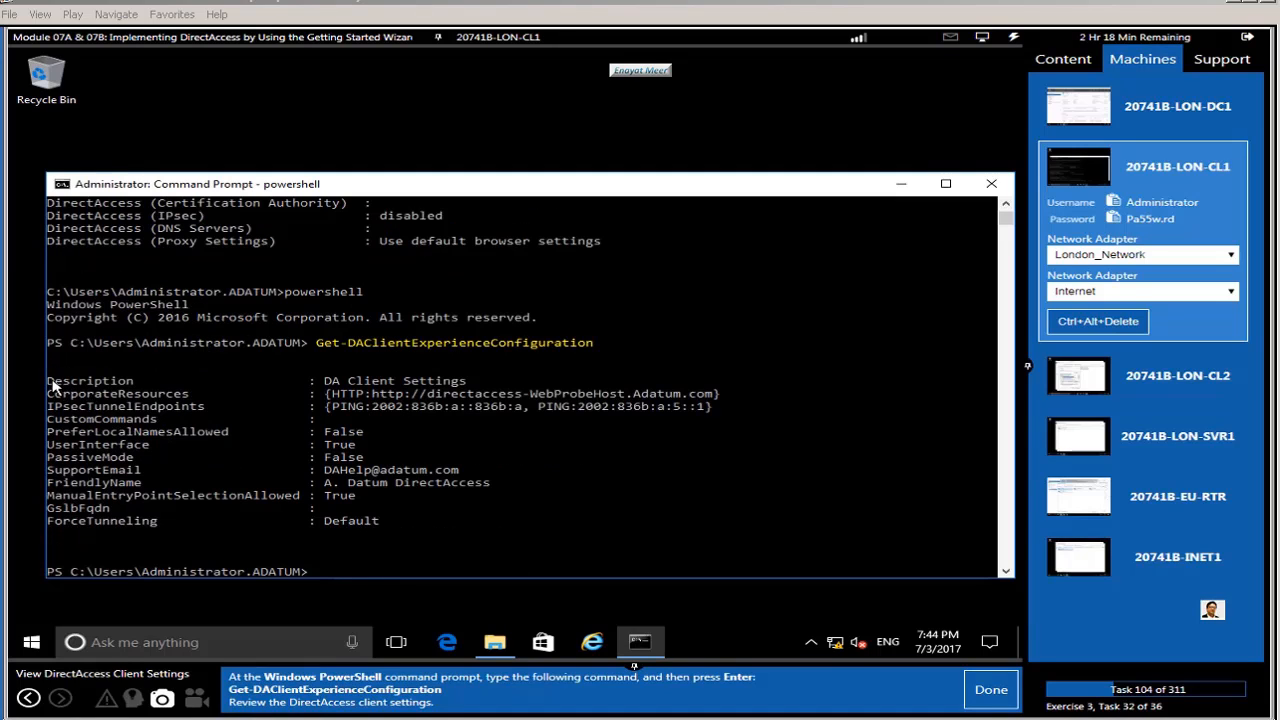
left_click_drag(50, 381, 695, 549)
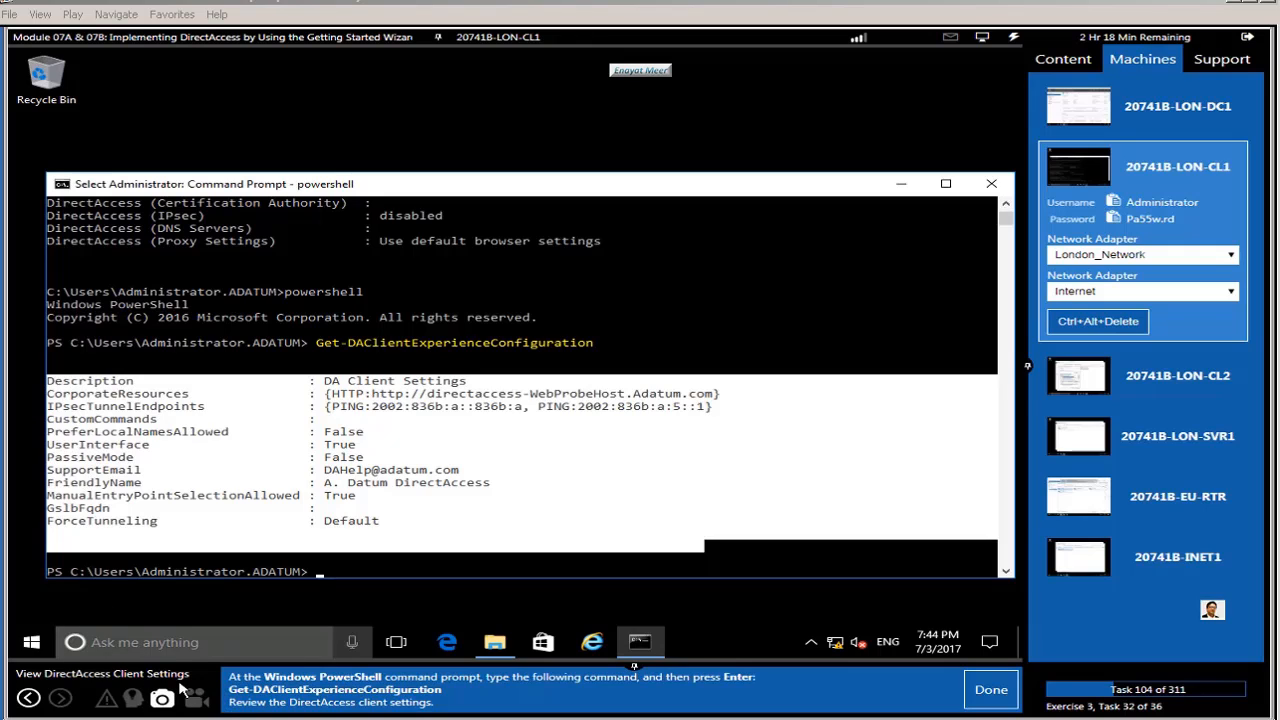
left_click(431, 561)
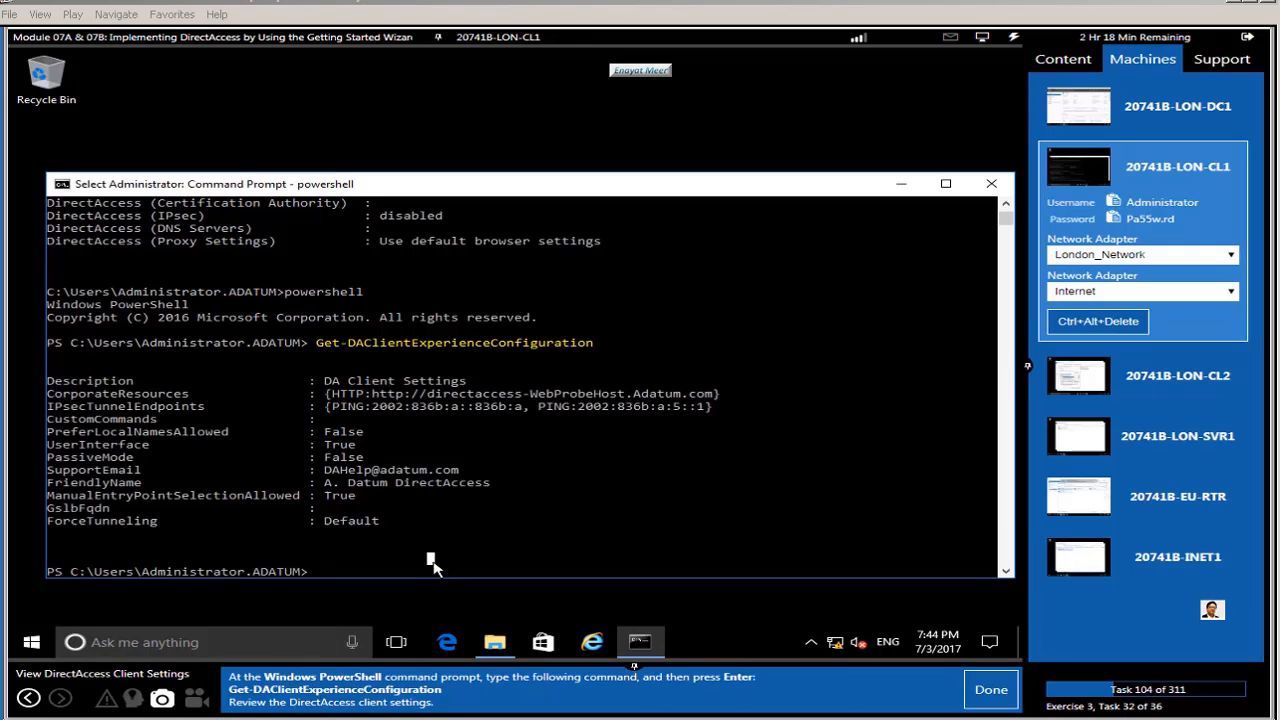
left_click(990, 690)
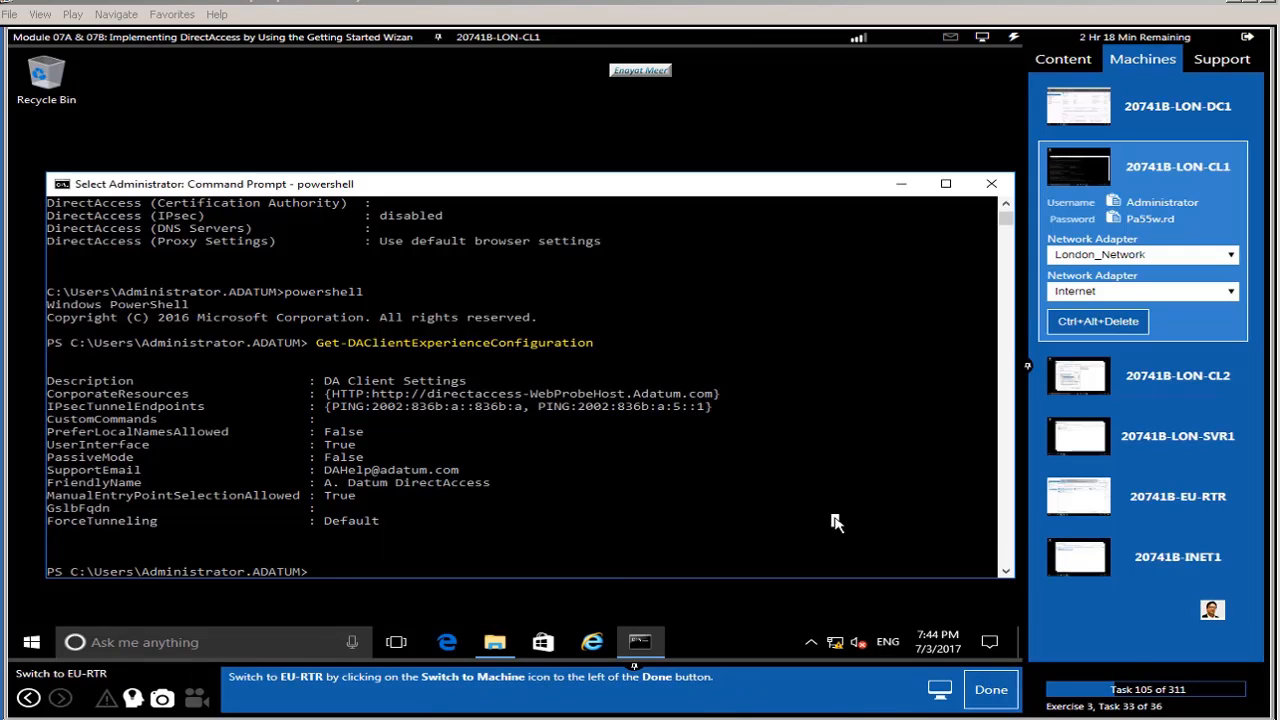
Step: Switch to EU-RTR and close its Network Connections window
left_click(1160, 500)
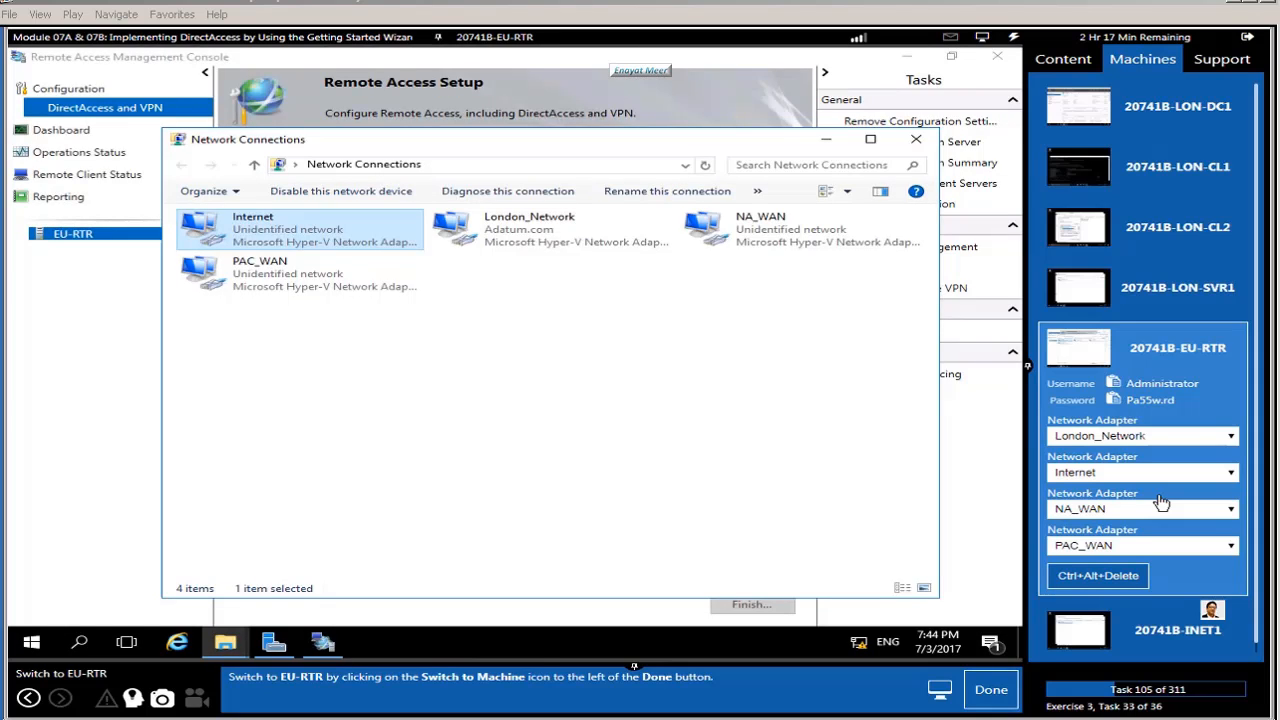
left_click(991, 691)
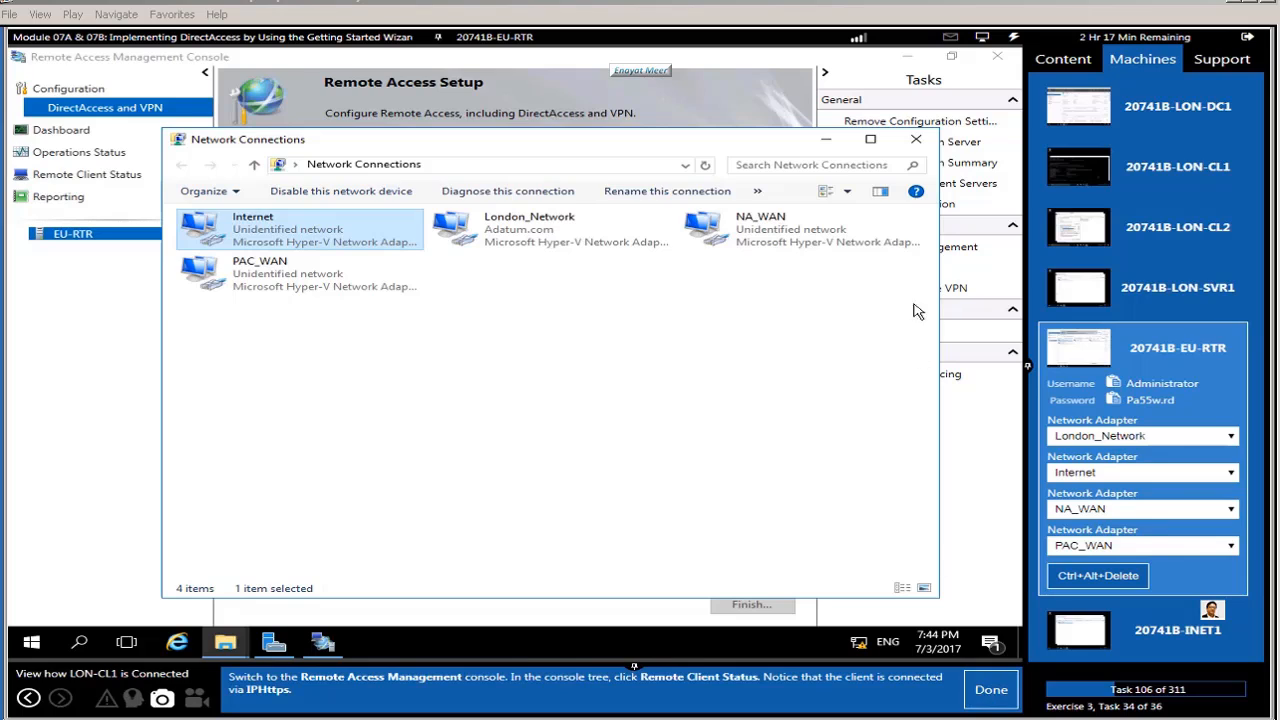
left_click(914, 142)
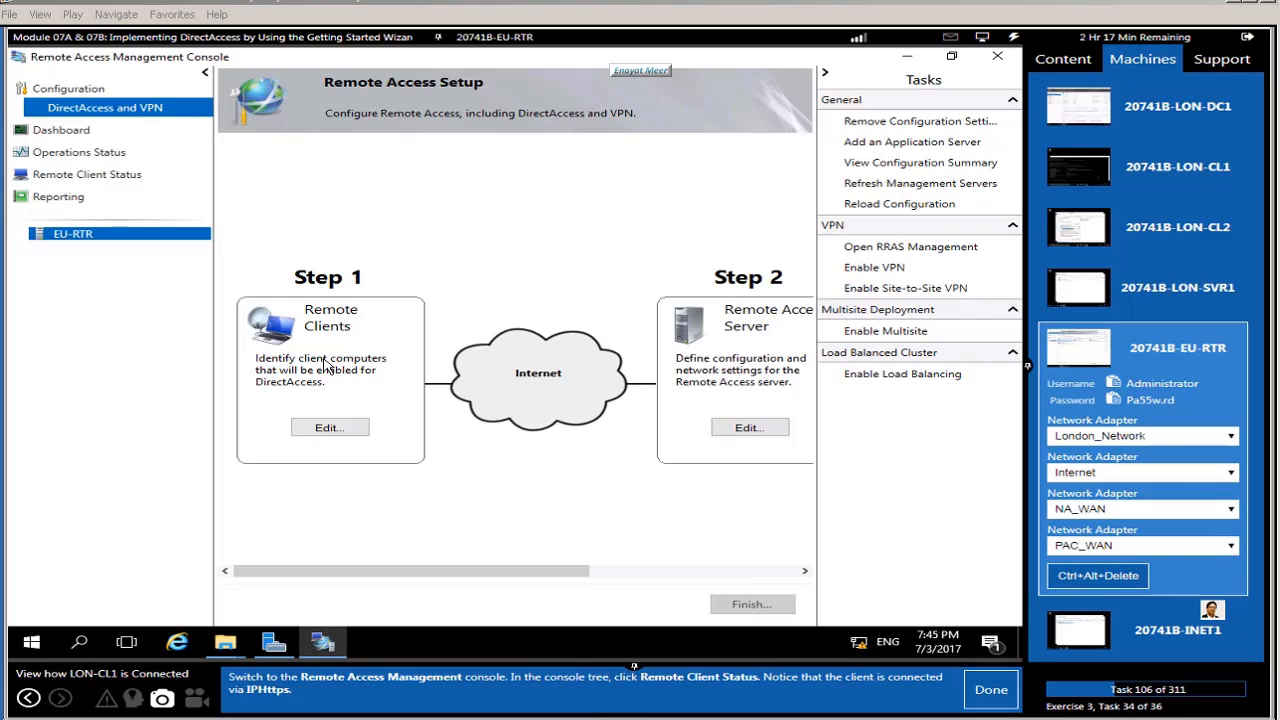
Step: Verify in Remote Client Status that LON-CL1 connects via IPHttps with Kerberos, then close the console
left_click(84, 175)
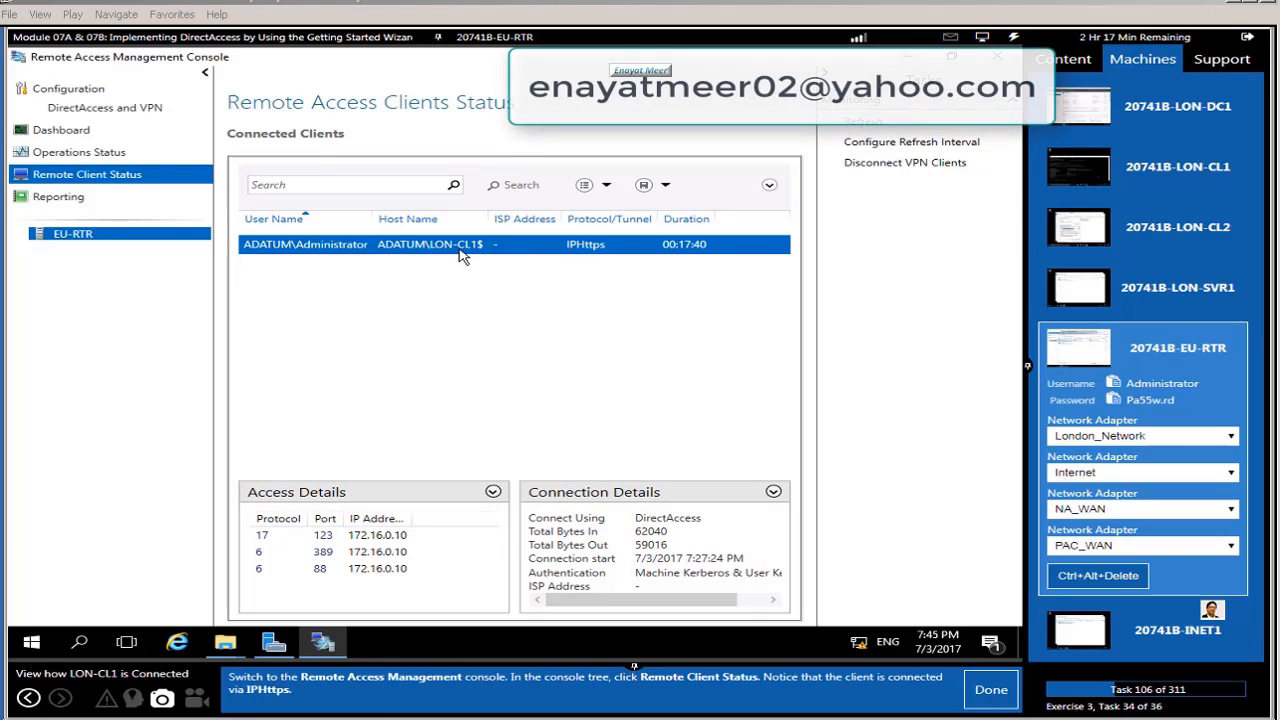
left_click(989, 690)
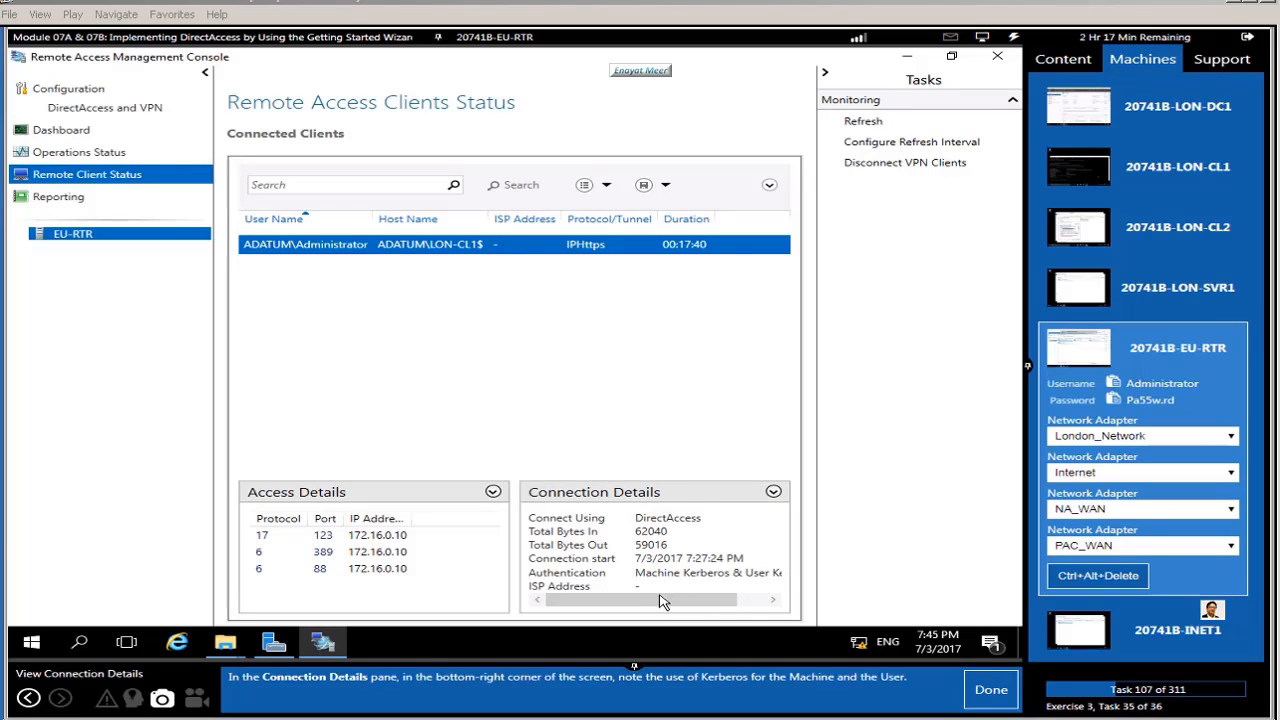
left_click_drag(665, 599, 694, 600)
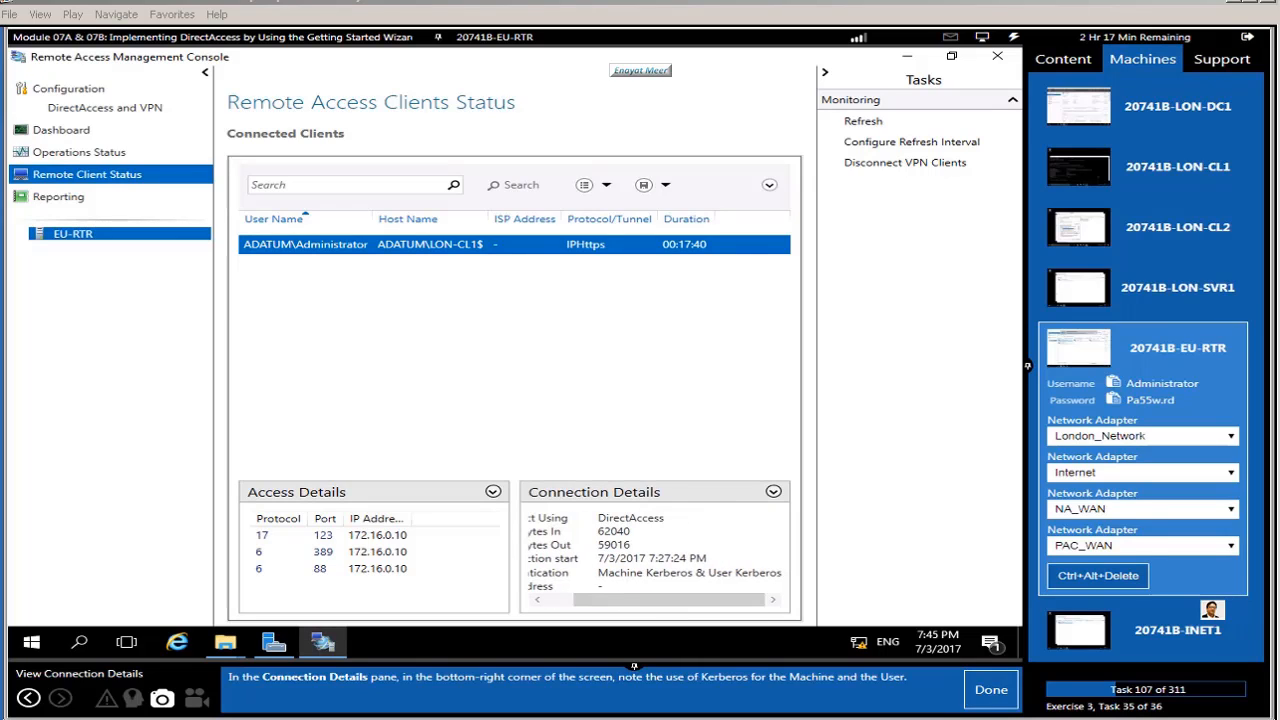
left_click(984, 695)
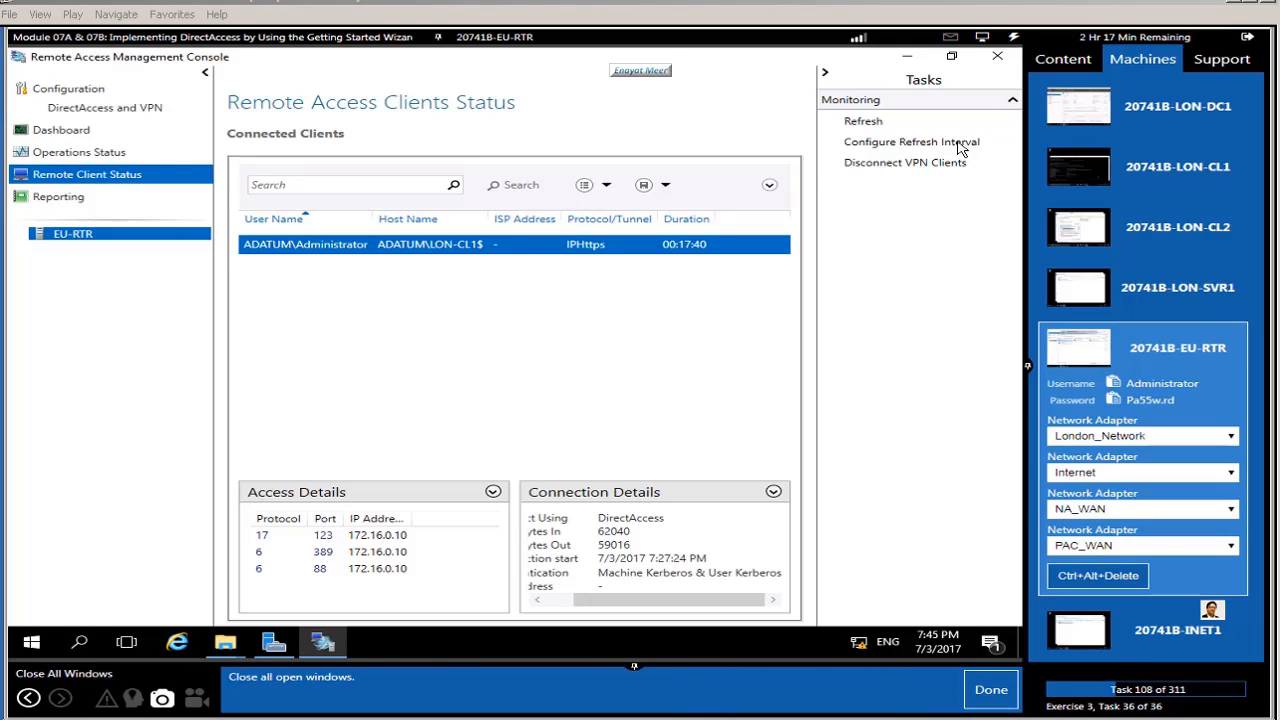
left_click(997, 60)
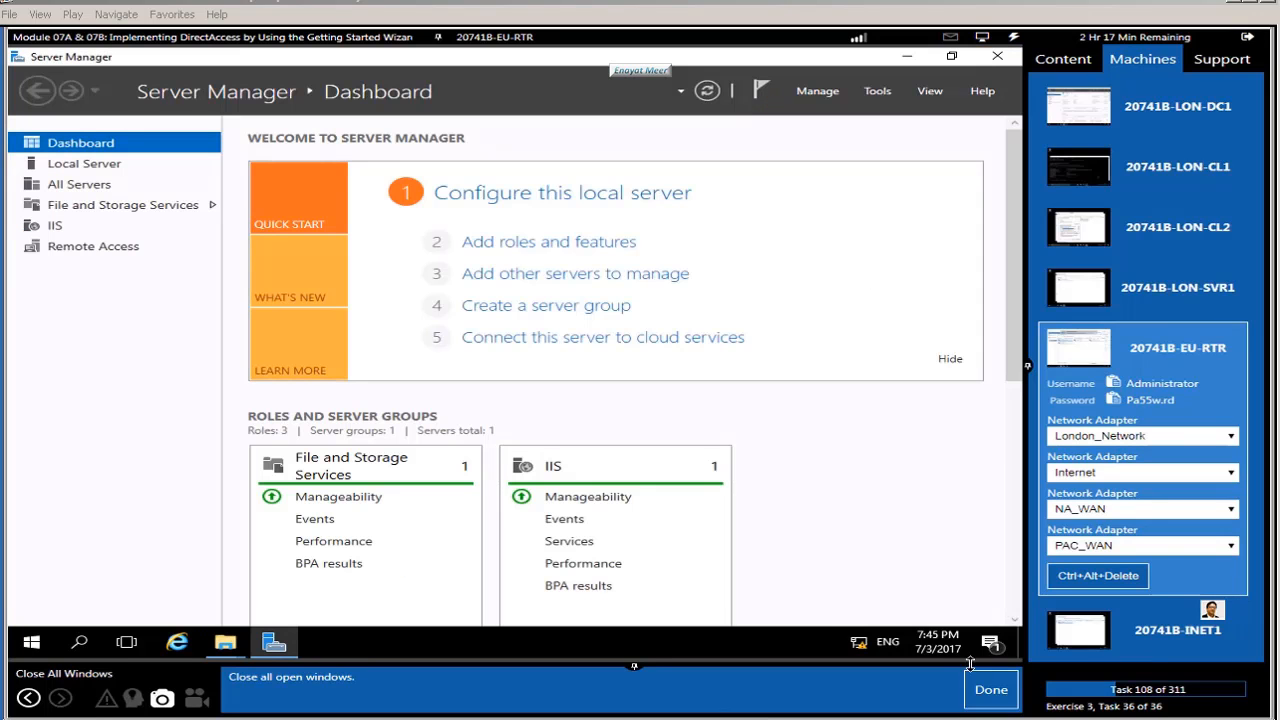
Step: Read the Lab B Exercise 4 DirectAccess preparation overview and continue past it
left_click(988, 690)
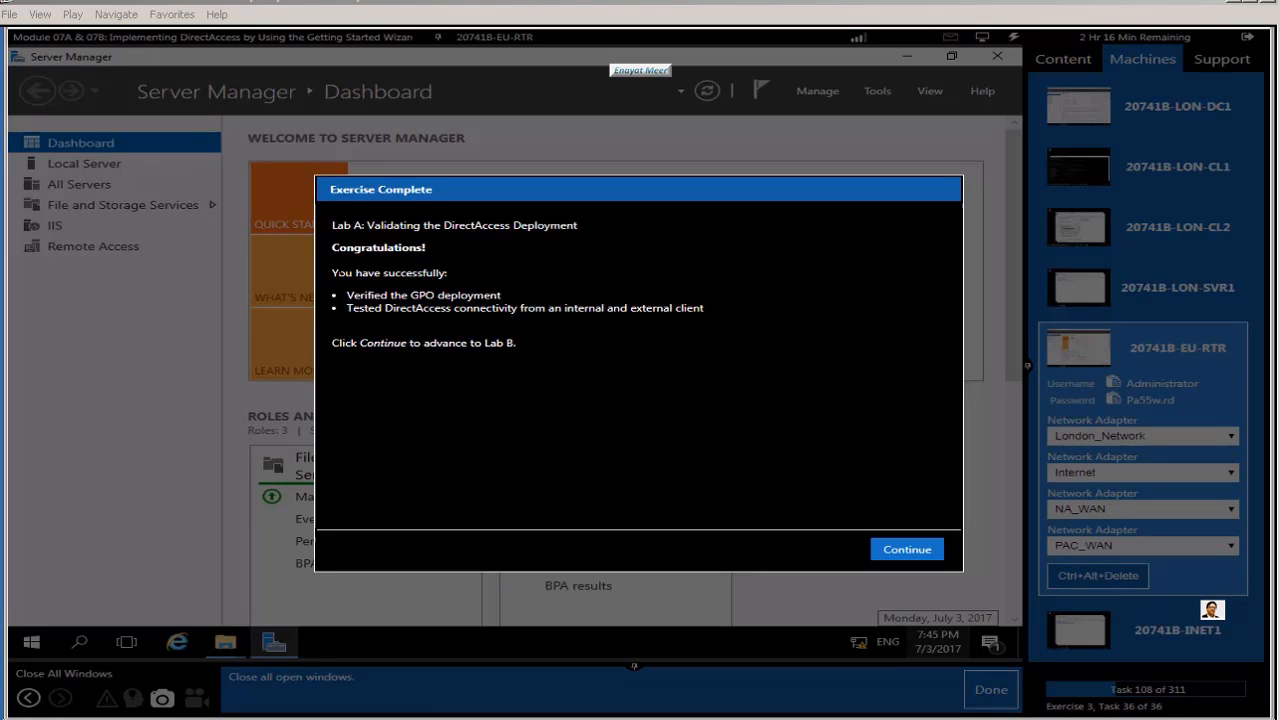
left_click_drag(338, 274, 706, 310)
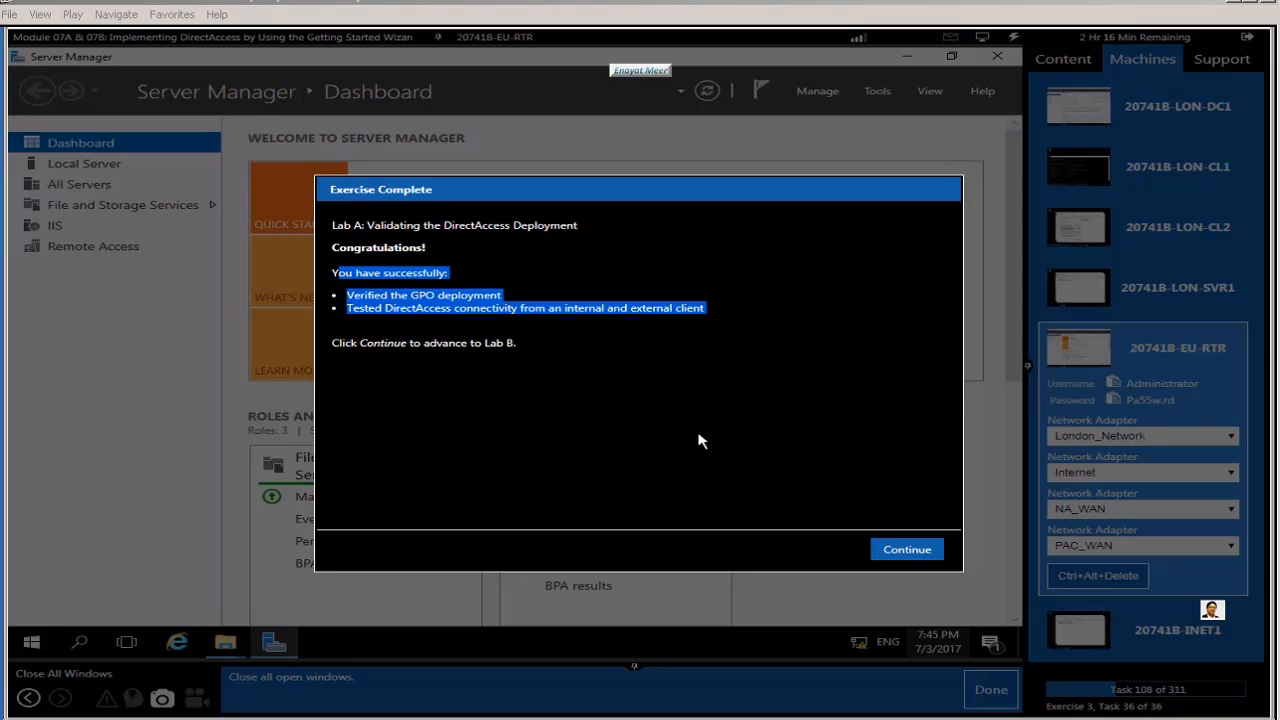
left_click(829, 479)
left_click(896, 550)
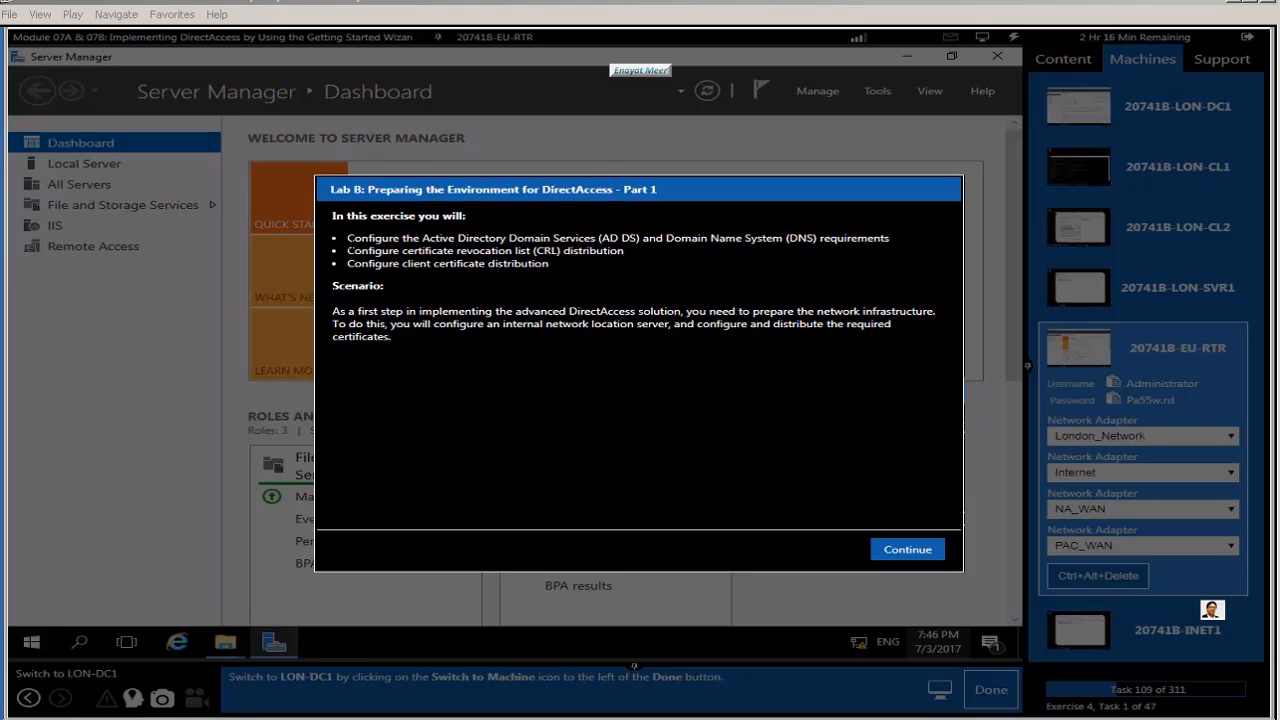
left_click_drag(346, 238, 514, 457)
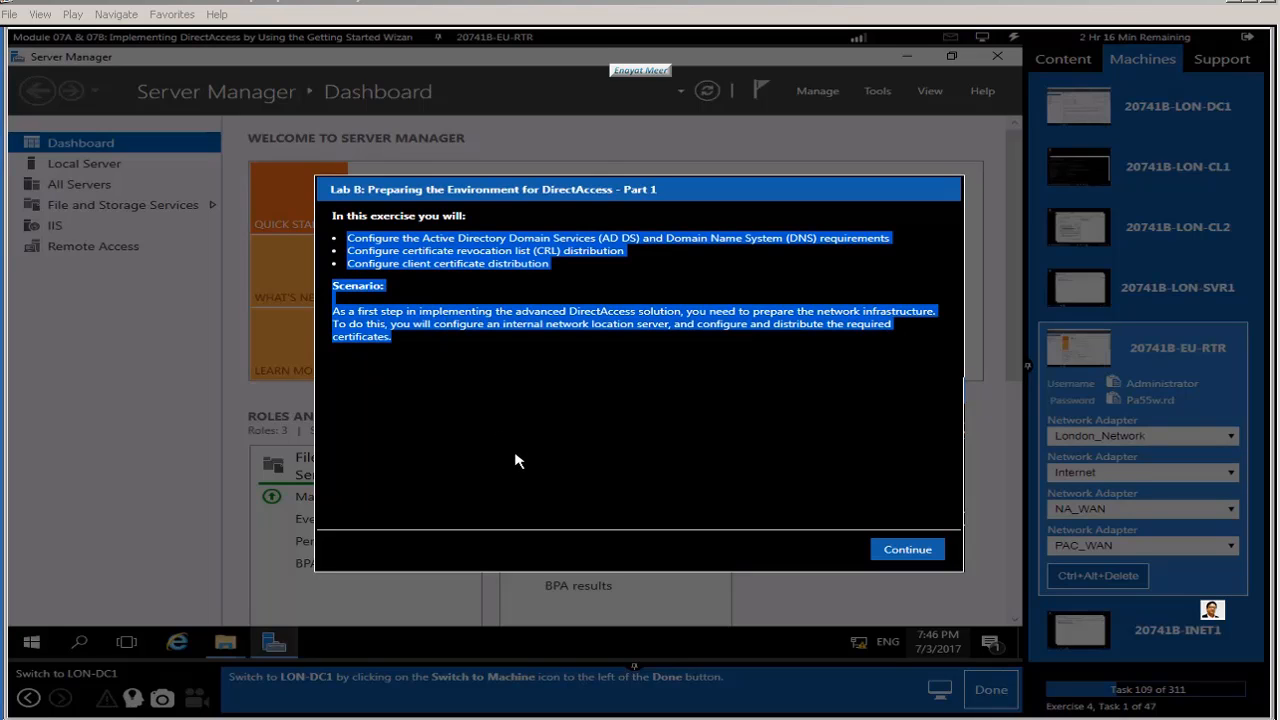
left_click(516, 460)
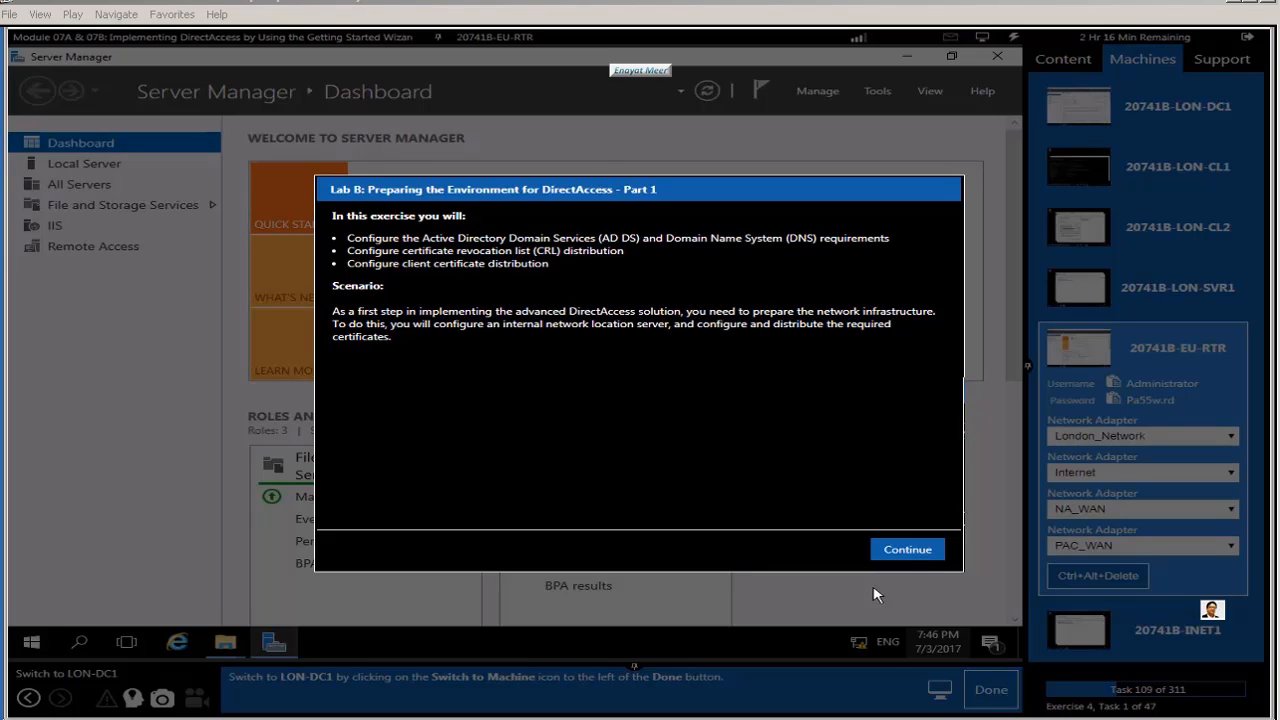
left_click(900, 553)
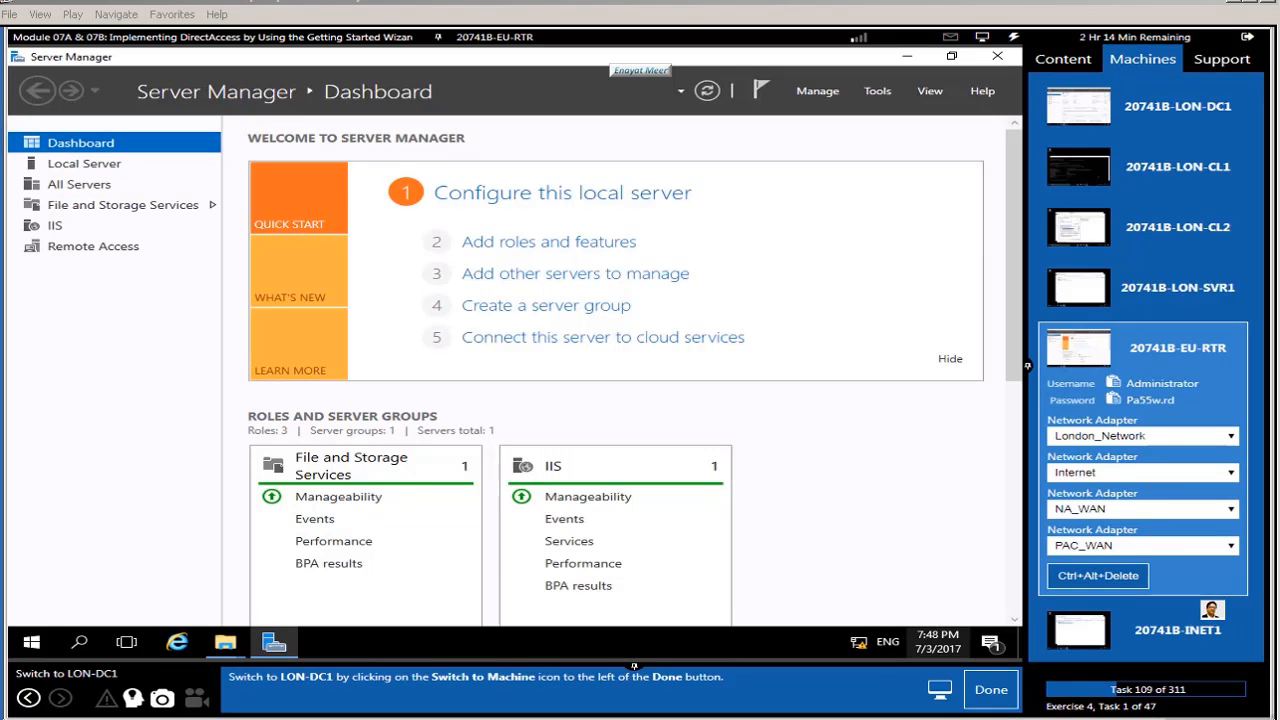
Step: Switch to LON-DC1 and launch Active Directory Users and Computers
left_click(1172, 118)
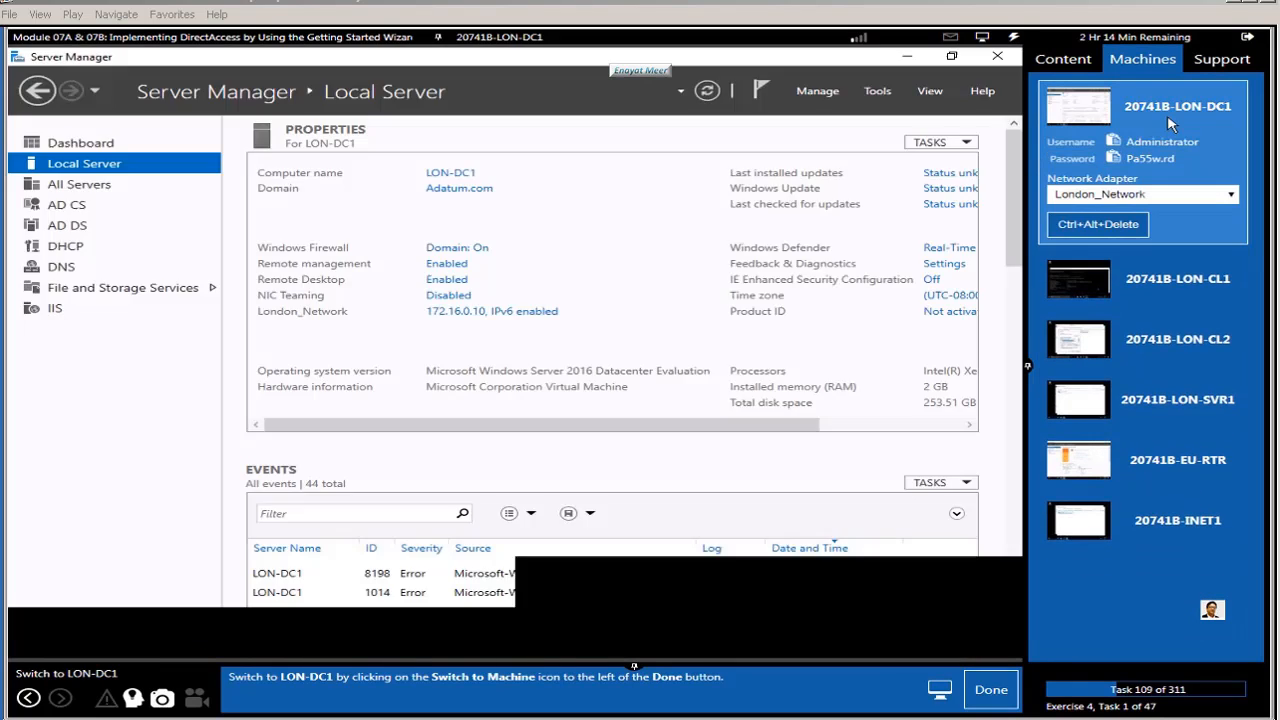
left_click(992, 691)
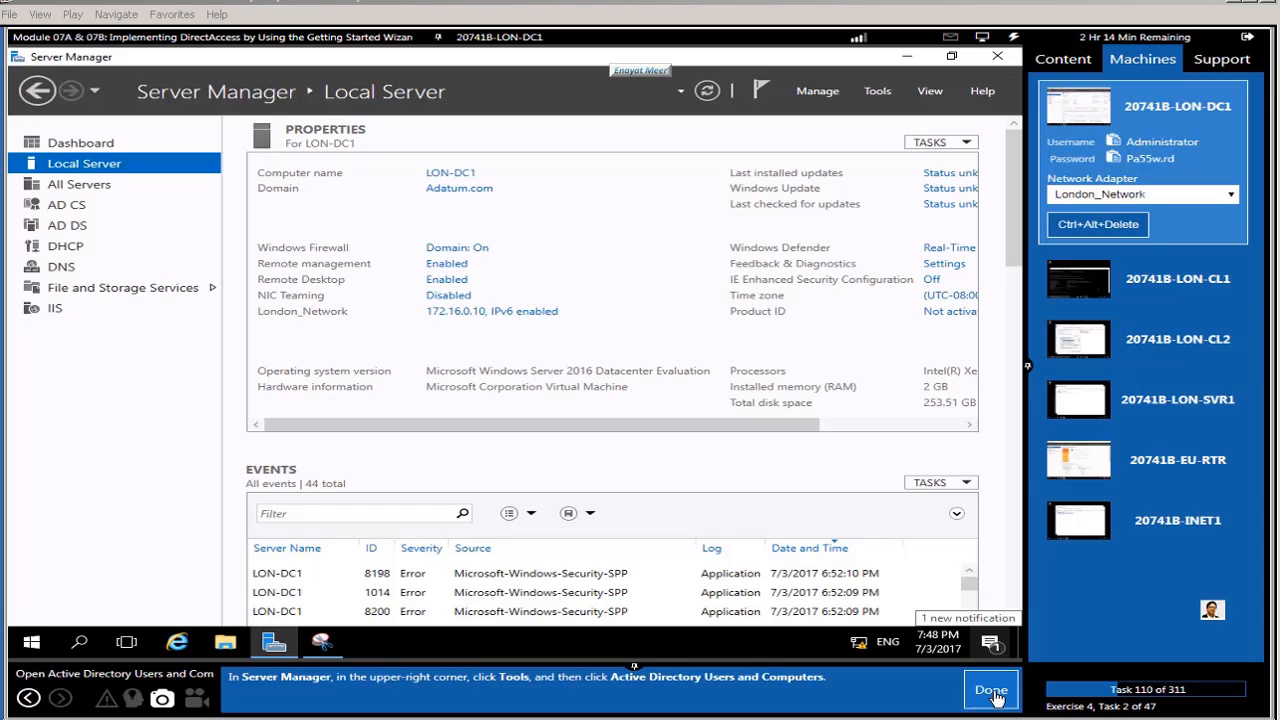
left_click(876, 91)
left_click(826, 181)
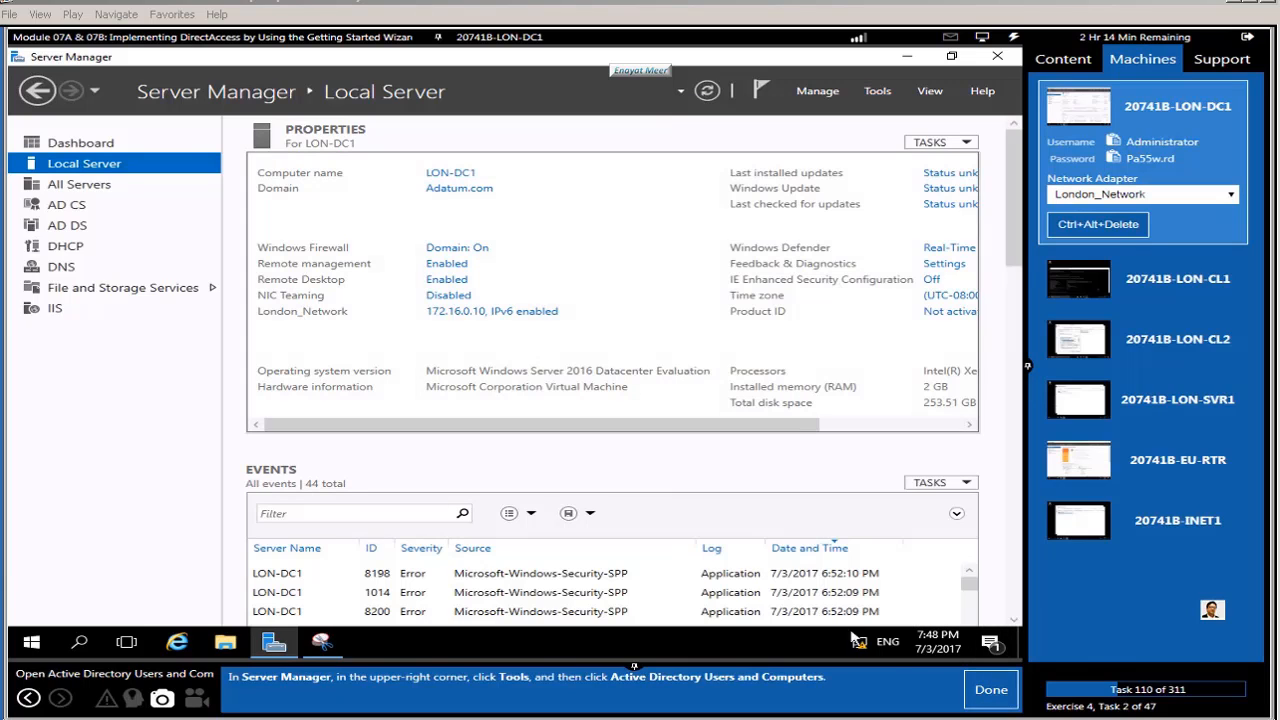
left_click(991, 691)
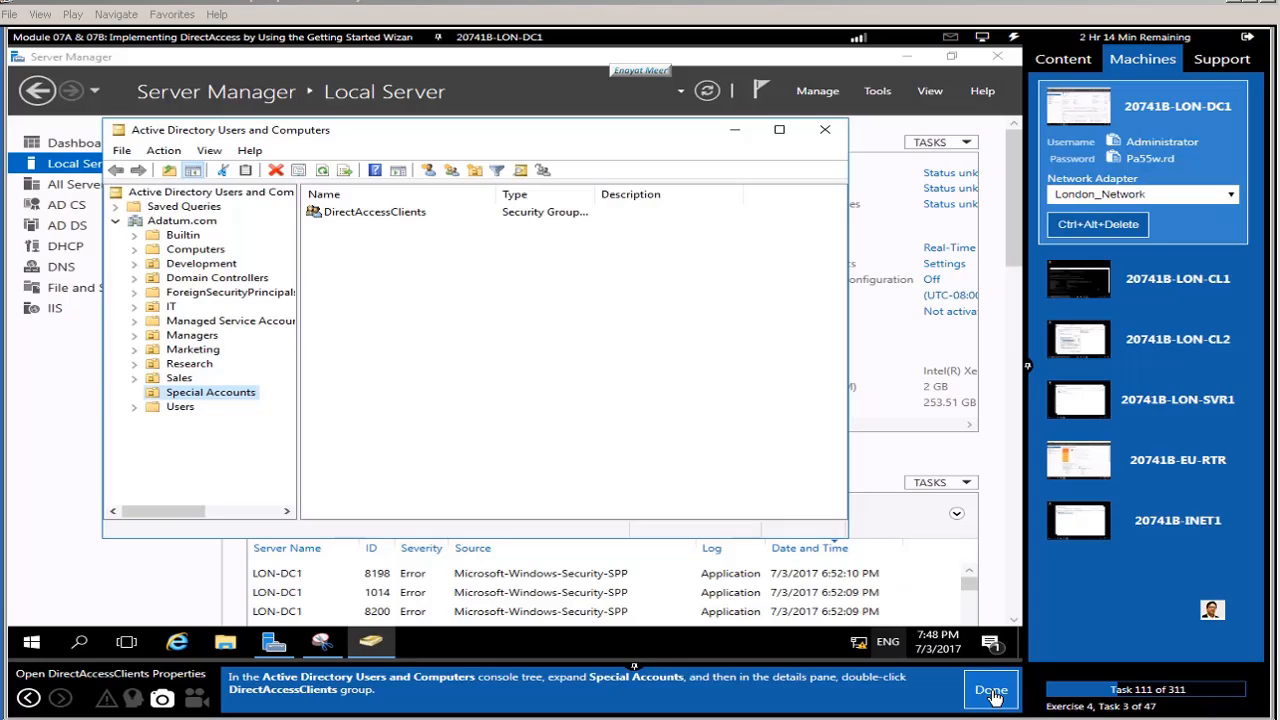
Step: Open the DirectAccessClients group's Members tab and start adding a member
left_click(208, 398)
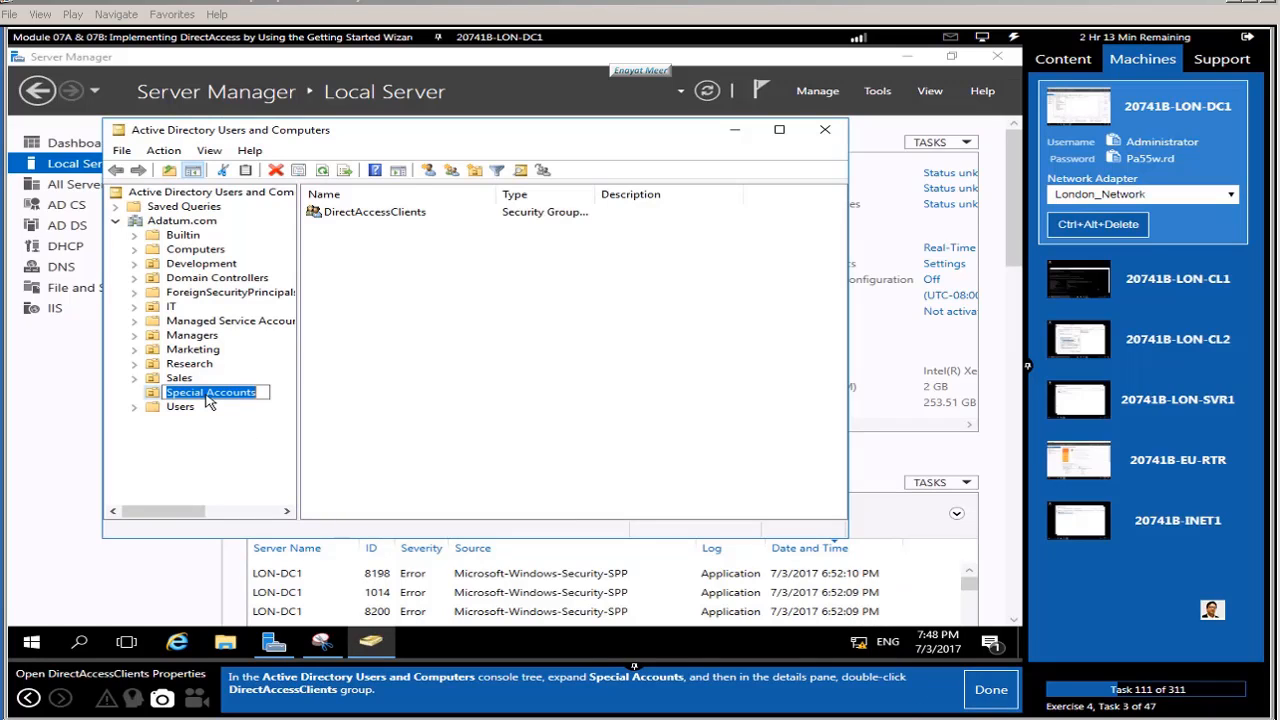
left_click(440, 392)
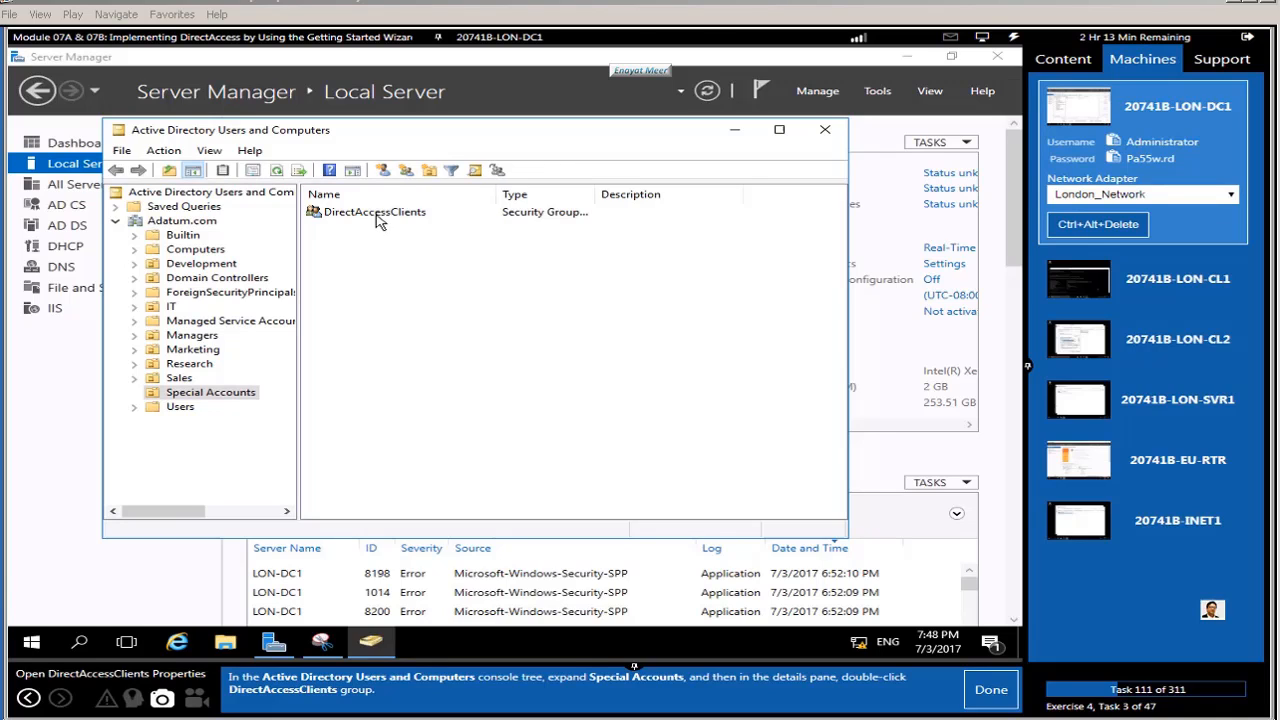
double_click(376, 215)
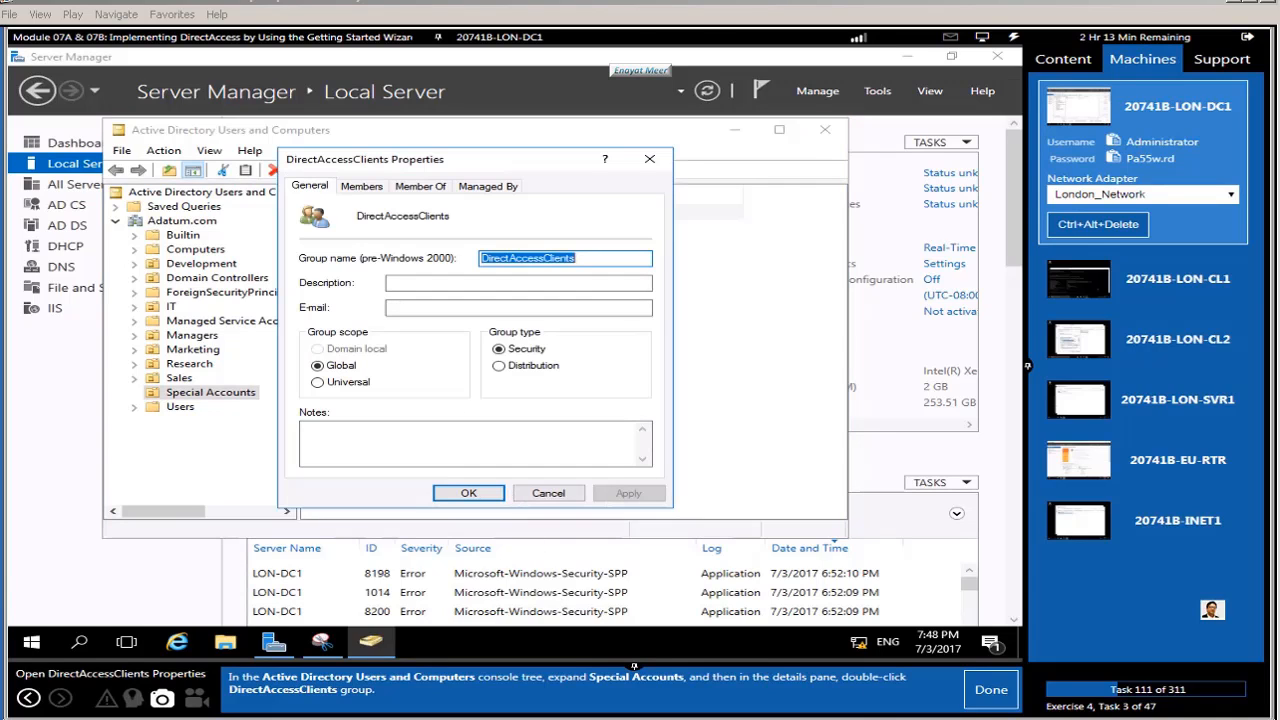
left_click(985, 691)
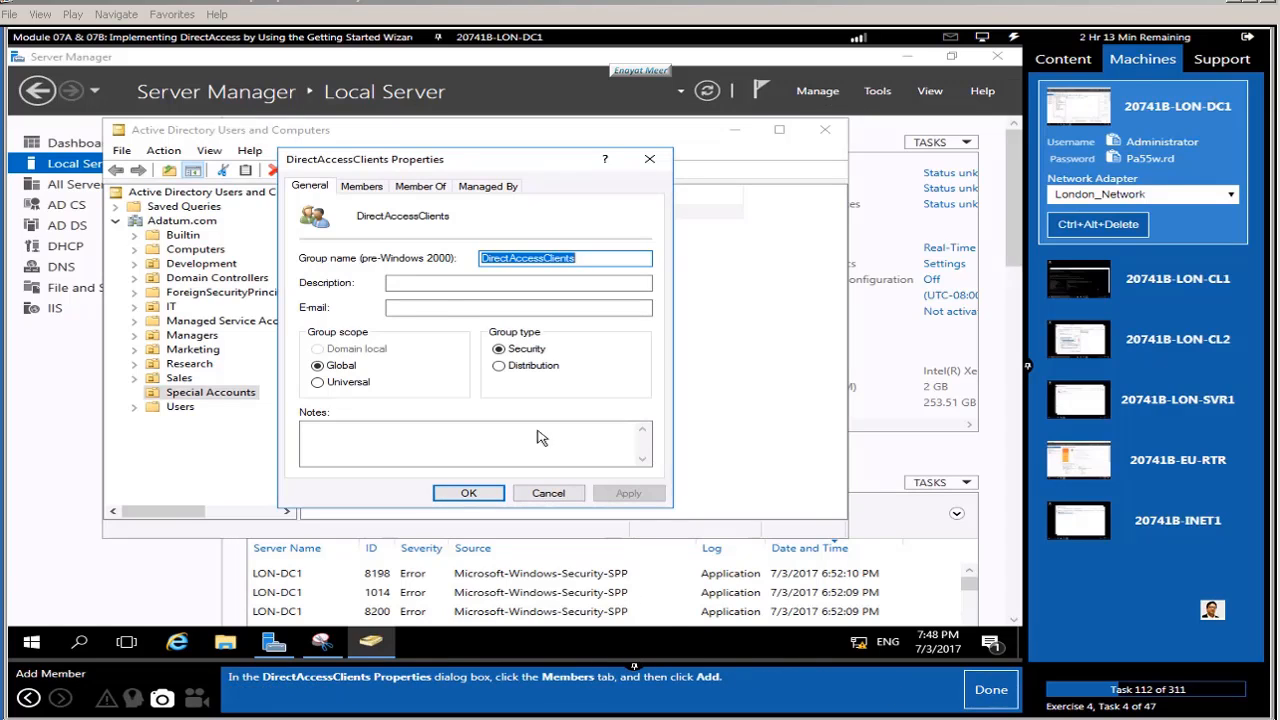
left_click(360, 187)
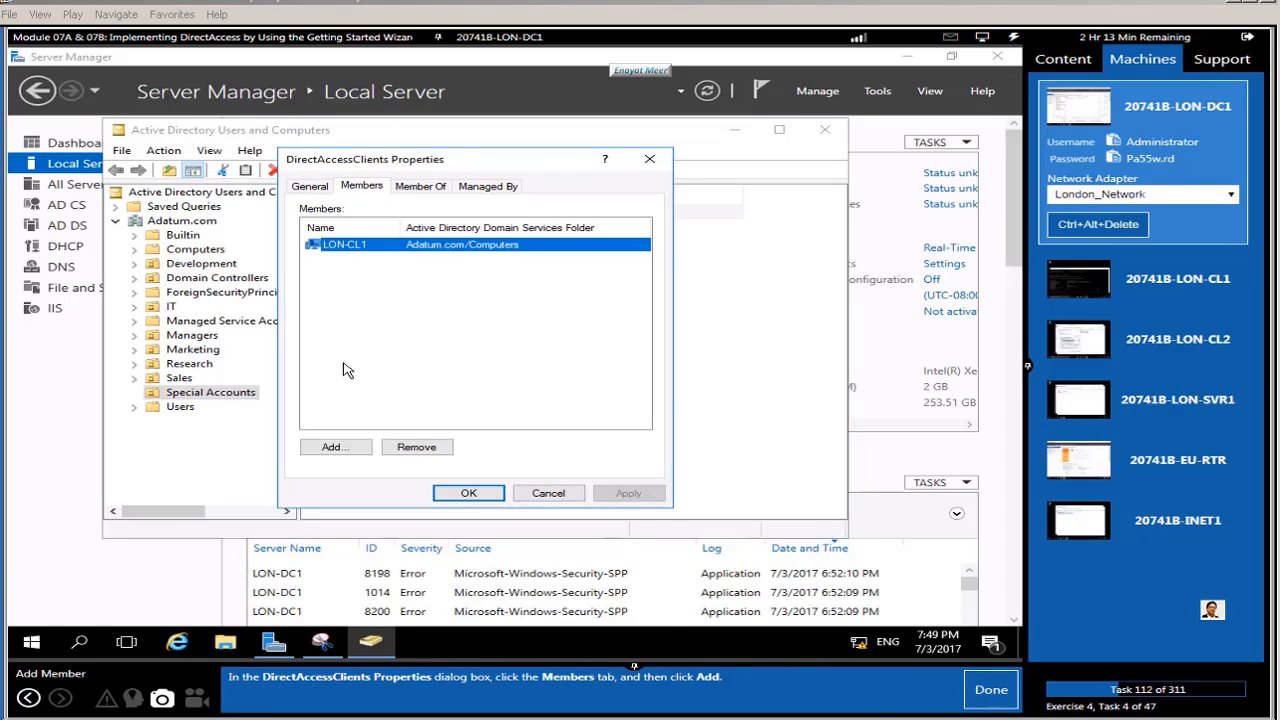
left_click(333, 448)
left_click(989, 694)
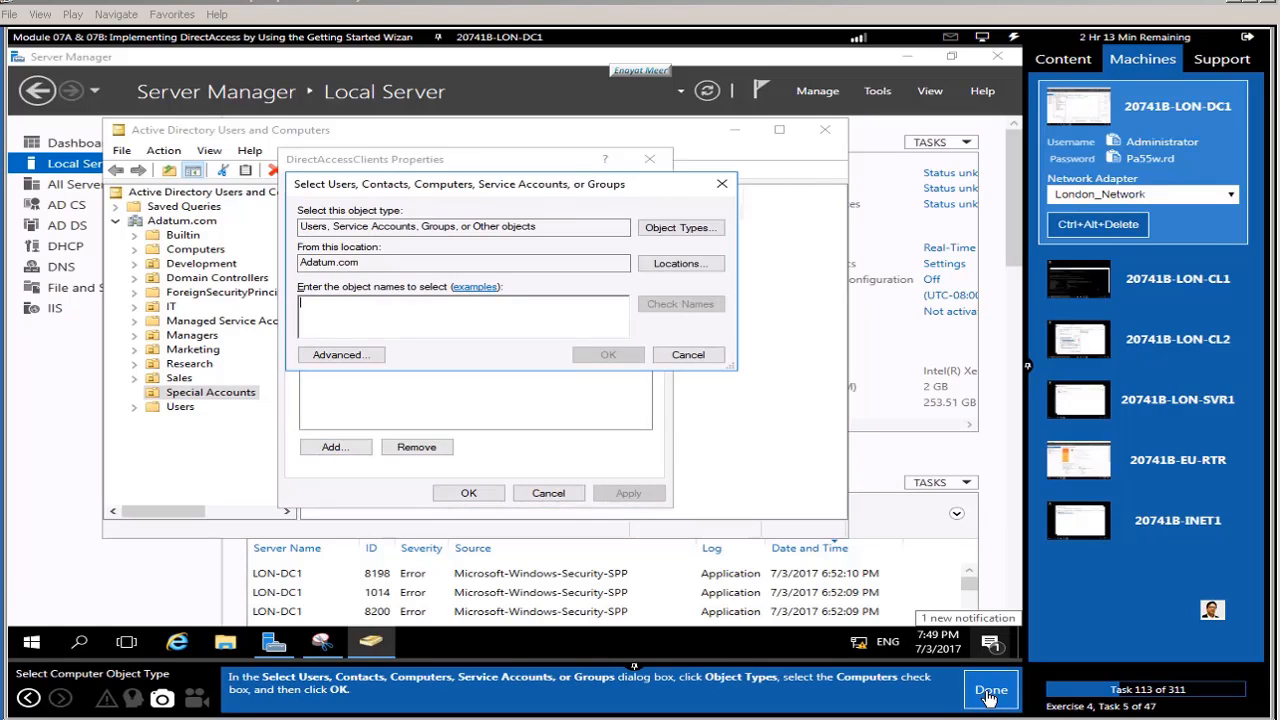
Step: Include Computers as an object type and add LON-CL2 to the group
left_click(675, 229)
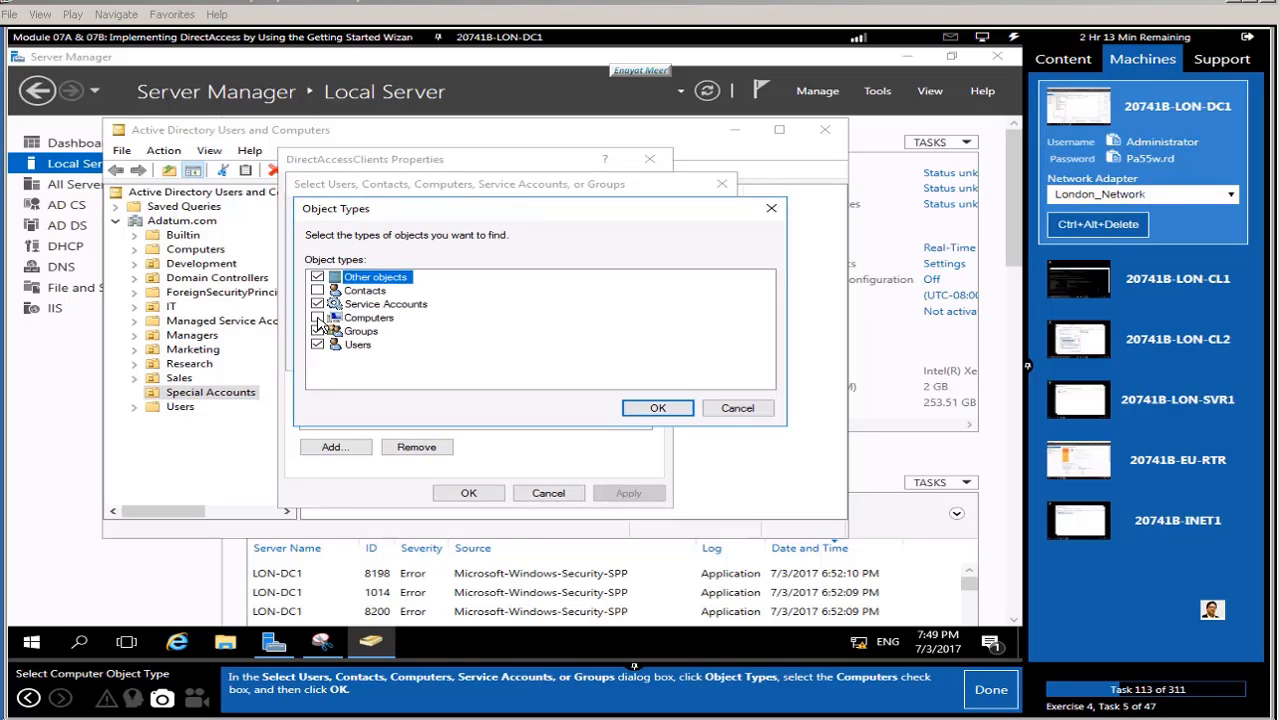
left_click(318, 318)
left_click(658, 408)
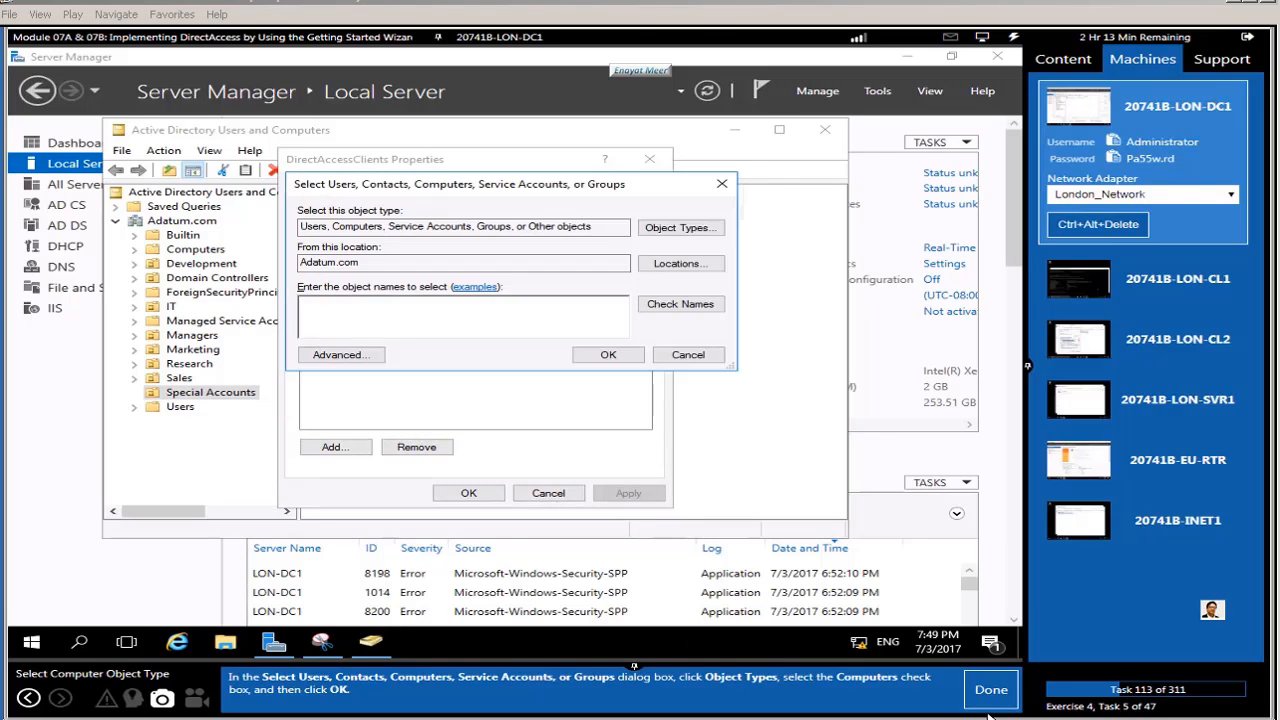
left_click(993, 690)
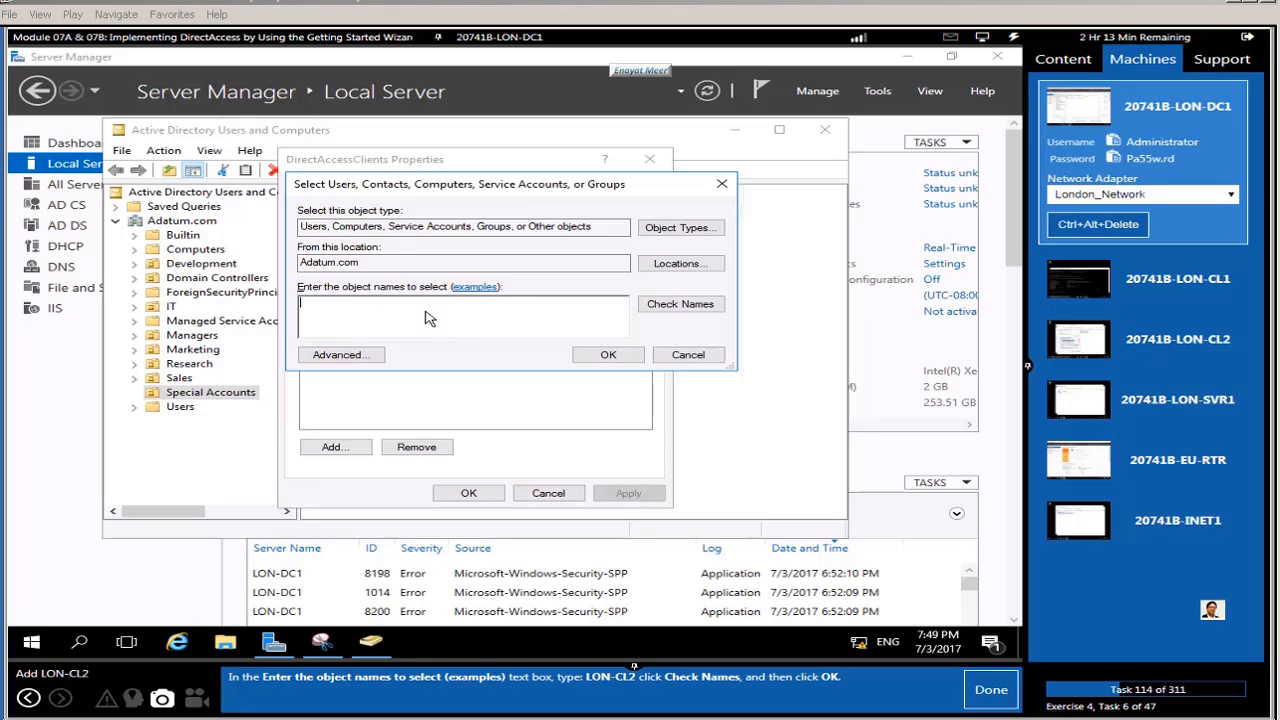
type("LON-CL2")
left_click(678, 307)
left_click(608, 354)
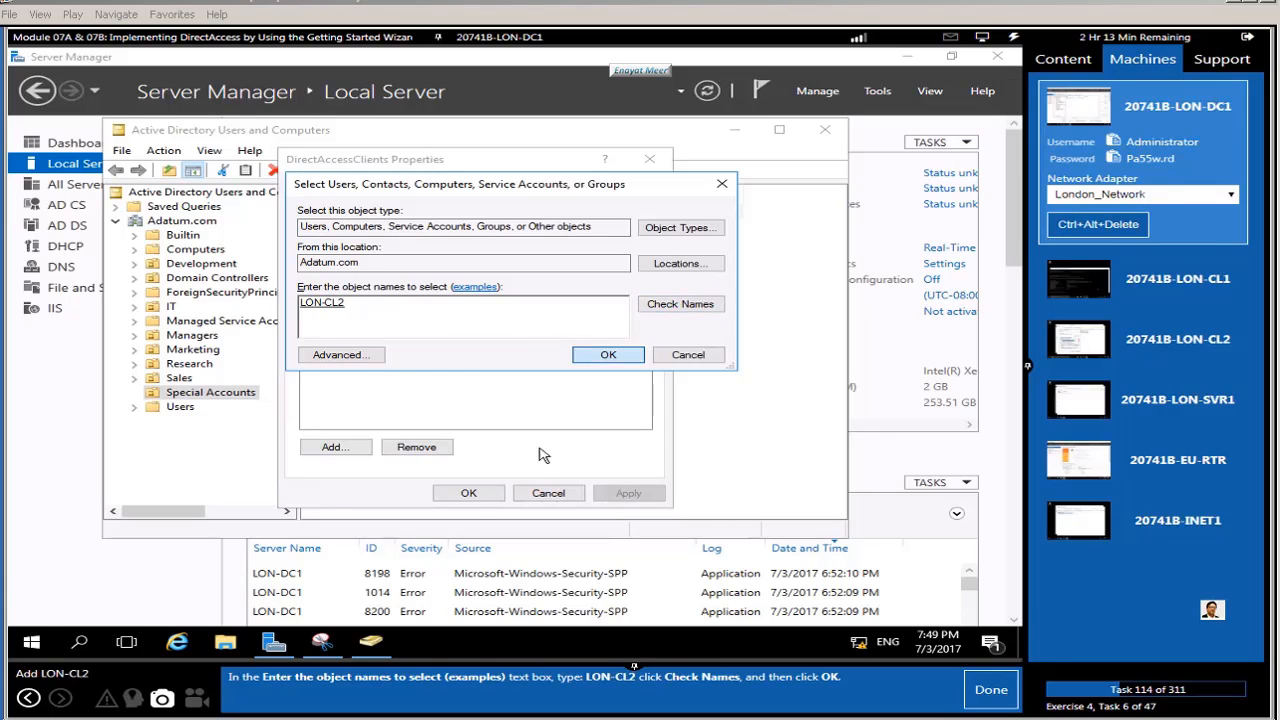
left_click(988, 692)
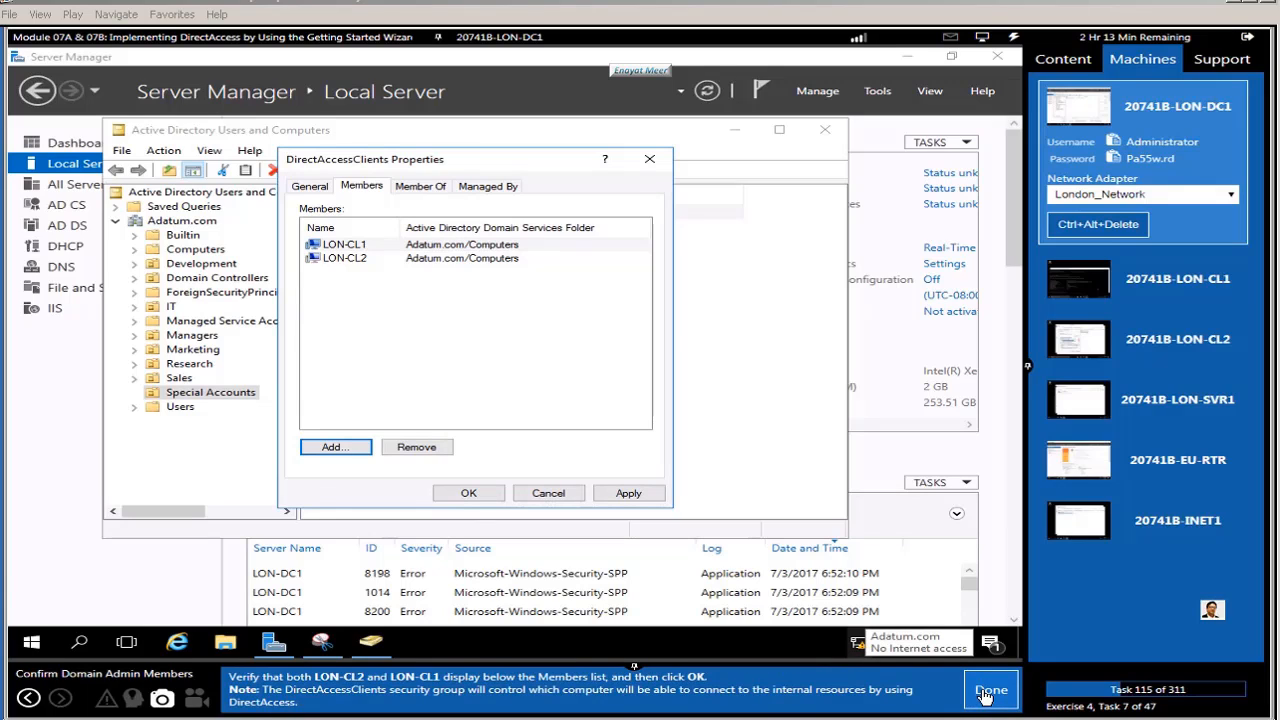
Step: Confirm LON-CL1 and LON-CL2 are listed as members and save with OK
left_click(334, 247)
left_click(334, 259)
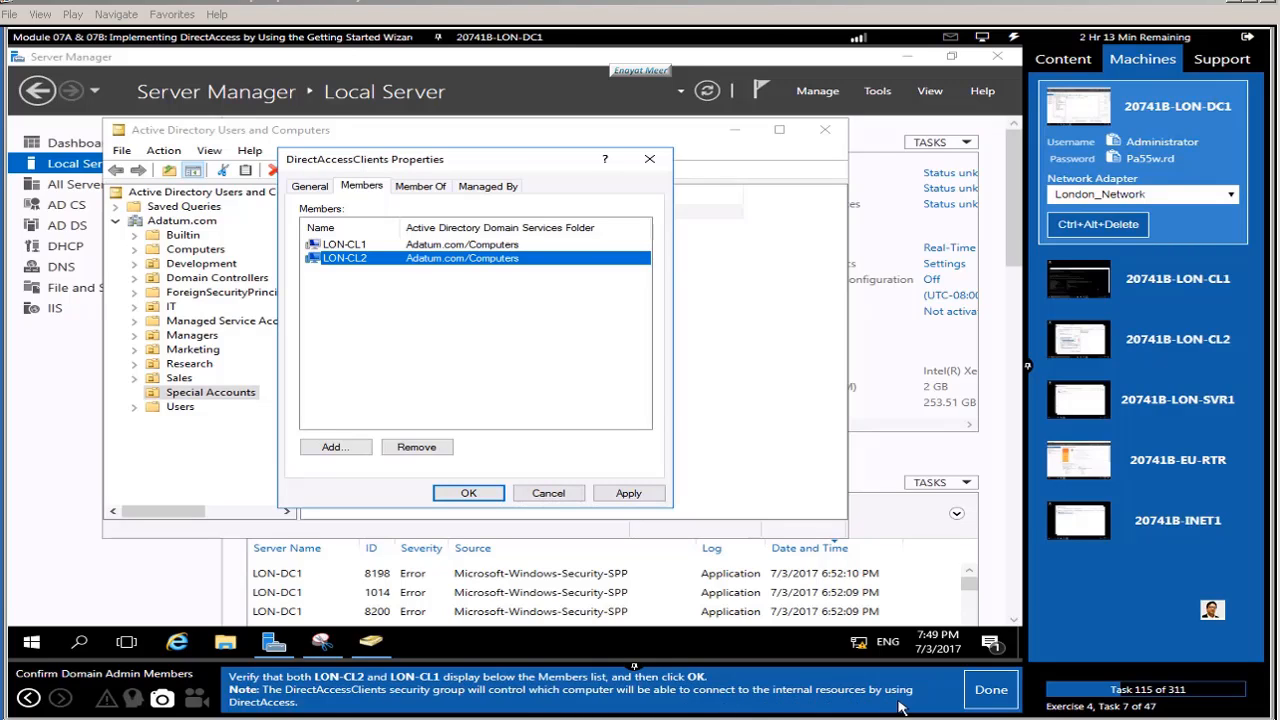
left_click(987, 690)
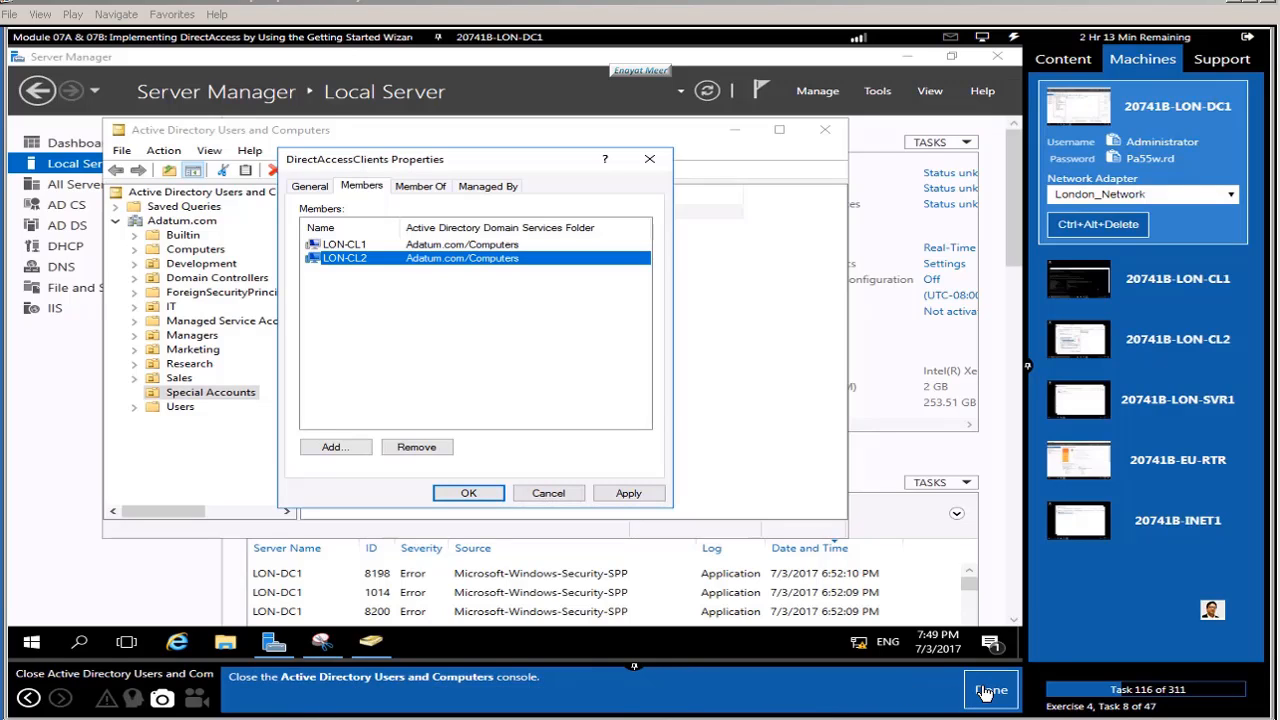
left_click(468, 492)
Step: Close Active Directory Users and Computers and launch DNS Manager
left_click(825, 129)
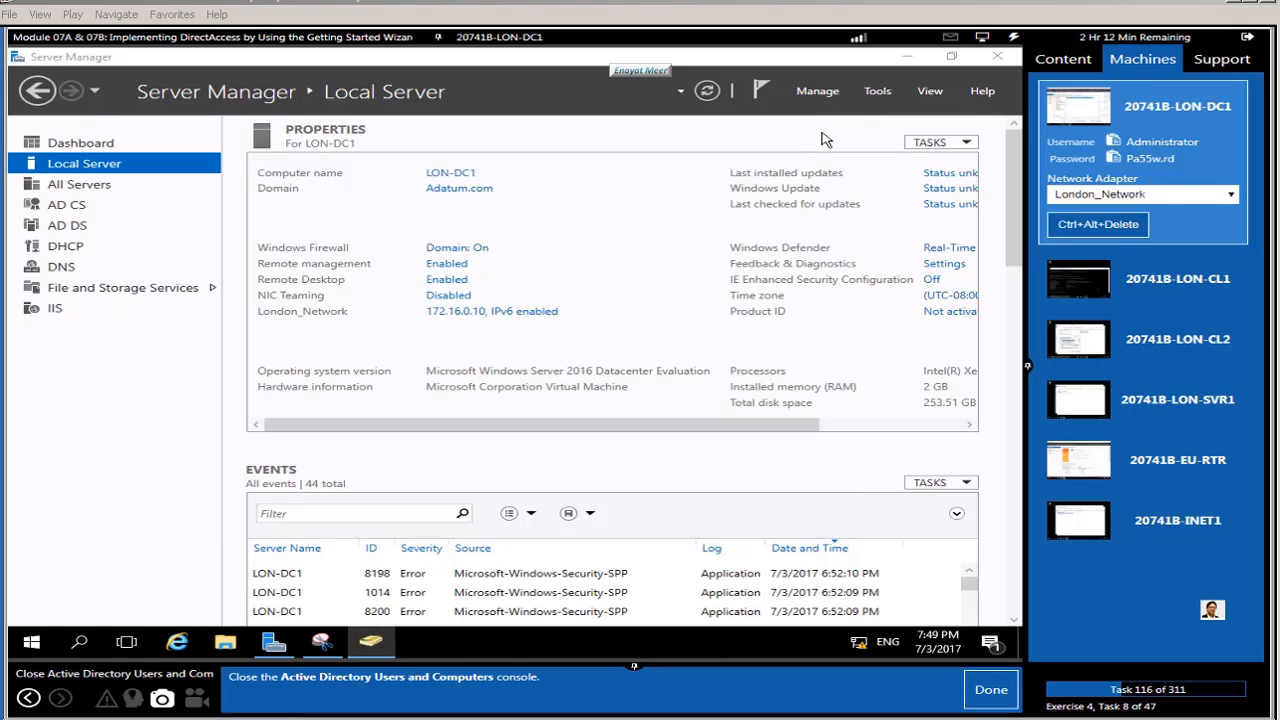
left_click(990, 690)
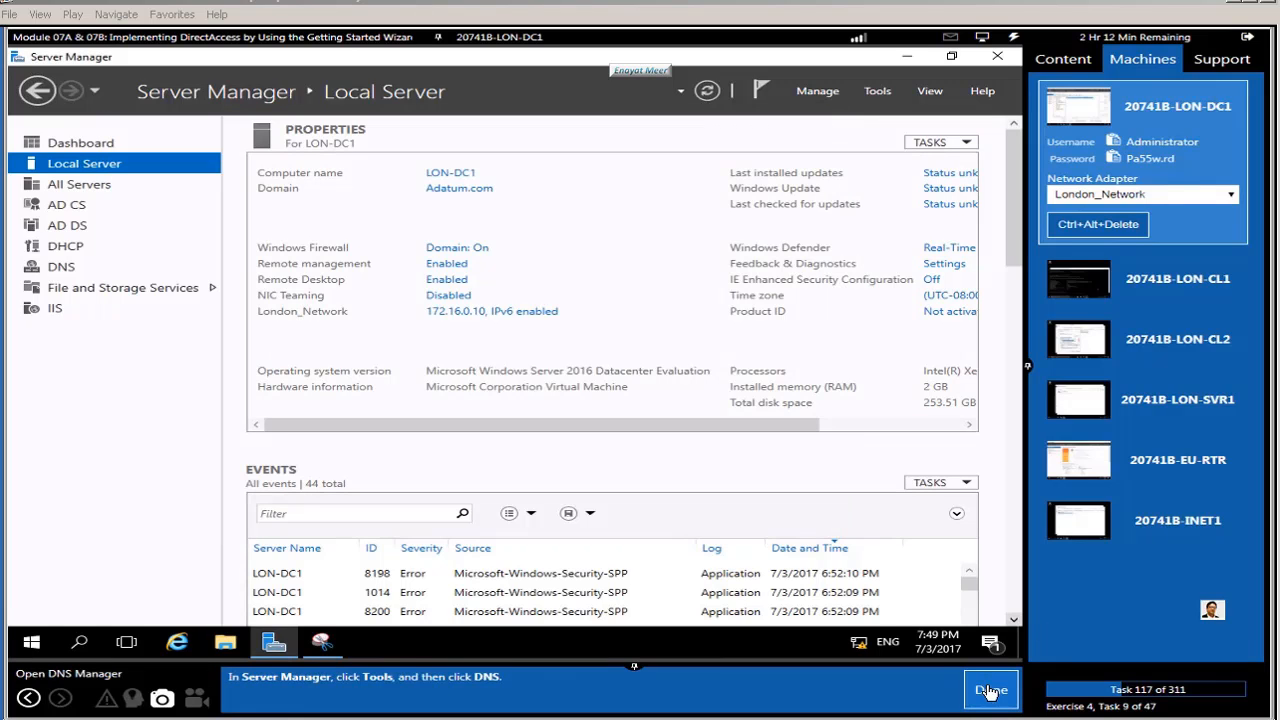
left_click(877, 93)
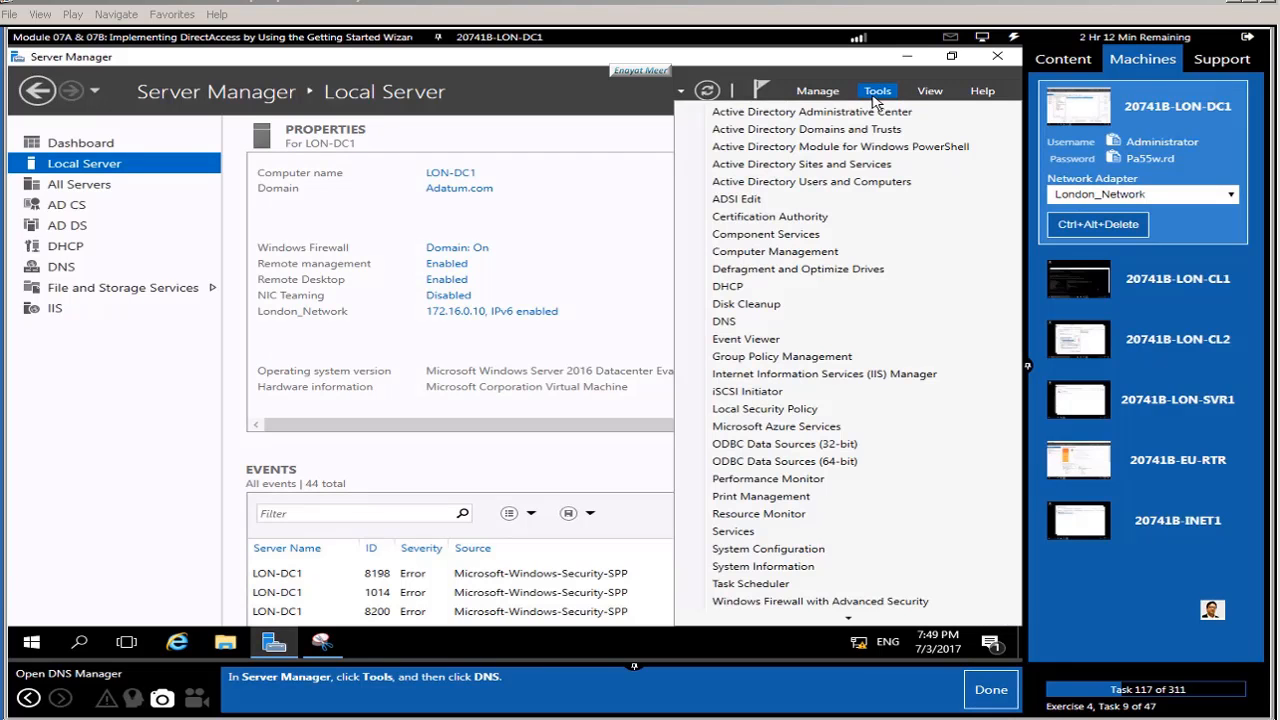
left_click(735, 321)
left_click(990, 690)
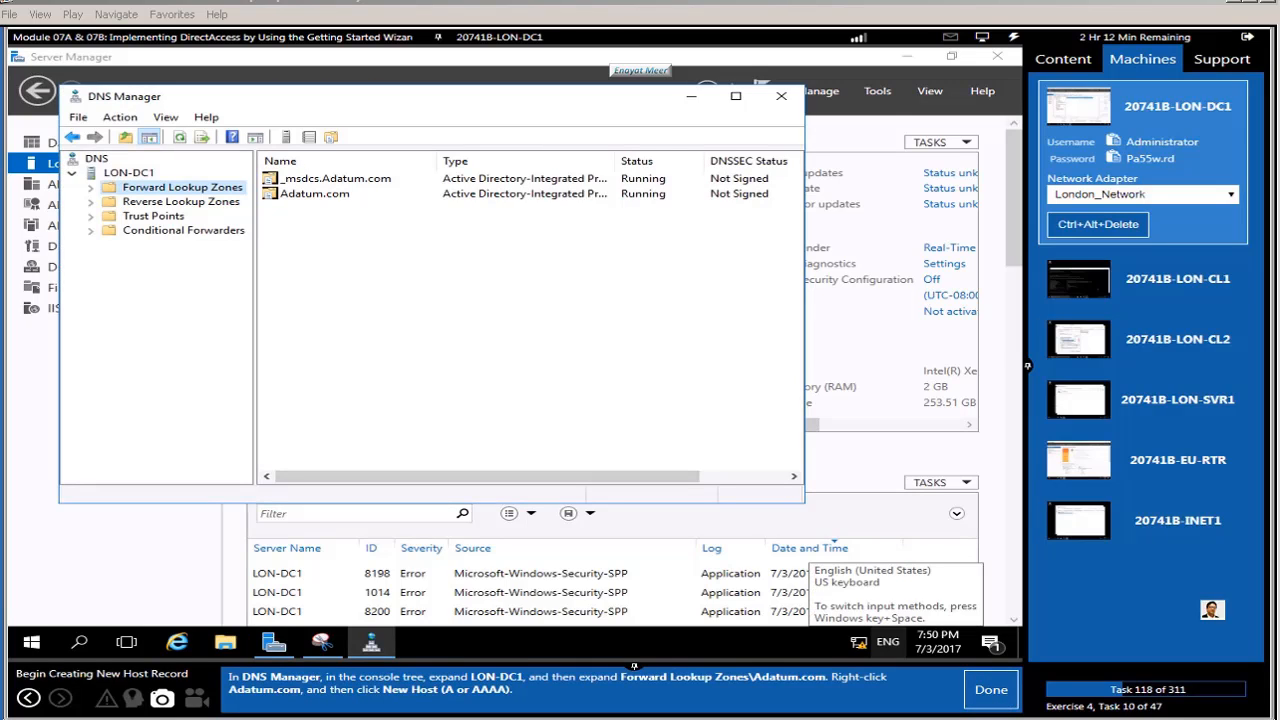
Step: Expand Forward Lookup Zones and select the Adatum.com zone
left_click(90, 188)
left_click(162, 219)
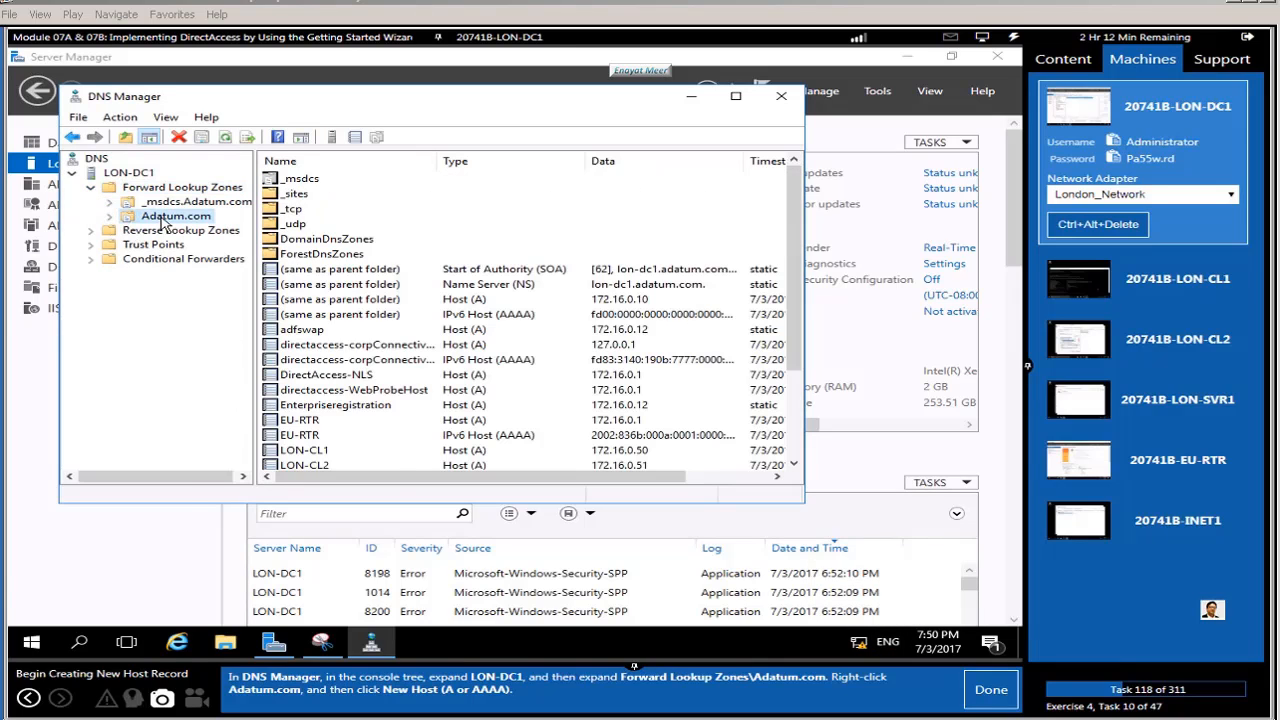
right_click(162, 222)
Step: Add host record nls pointing to 172.16.0.11 in the Adatum.com zone
left_click(200, 263)
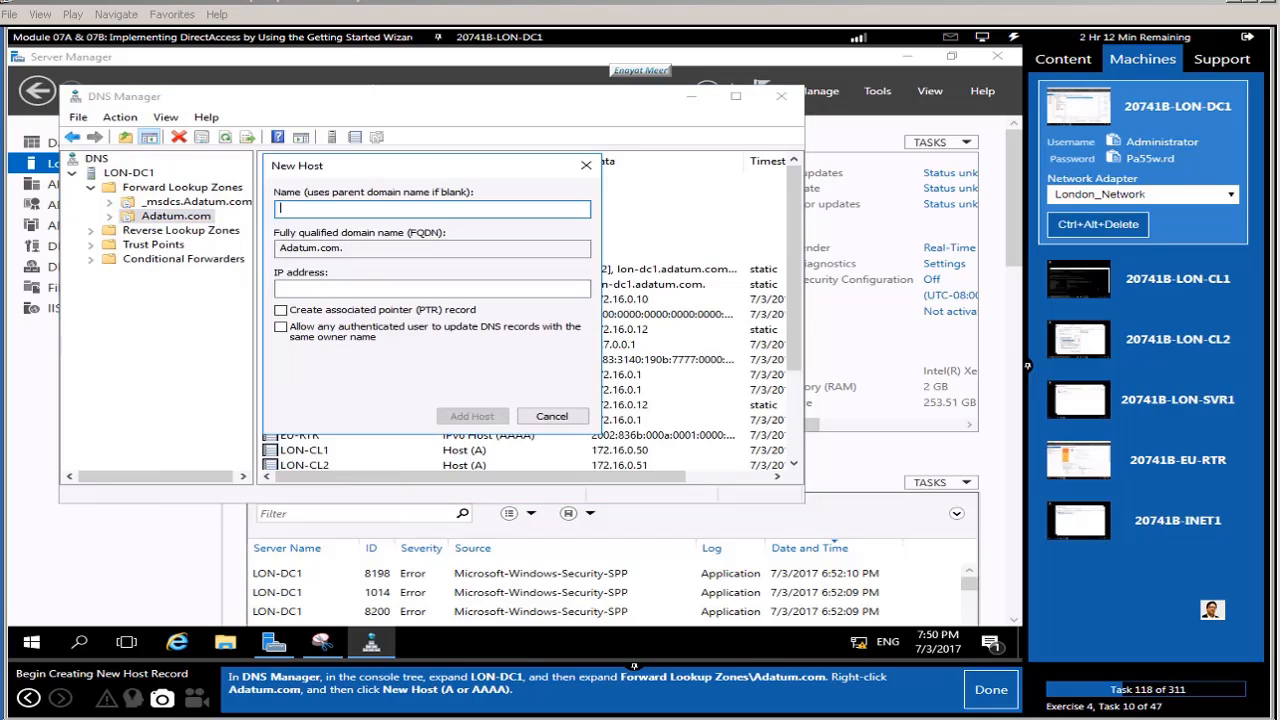
left_click(991, 689)
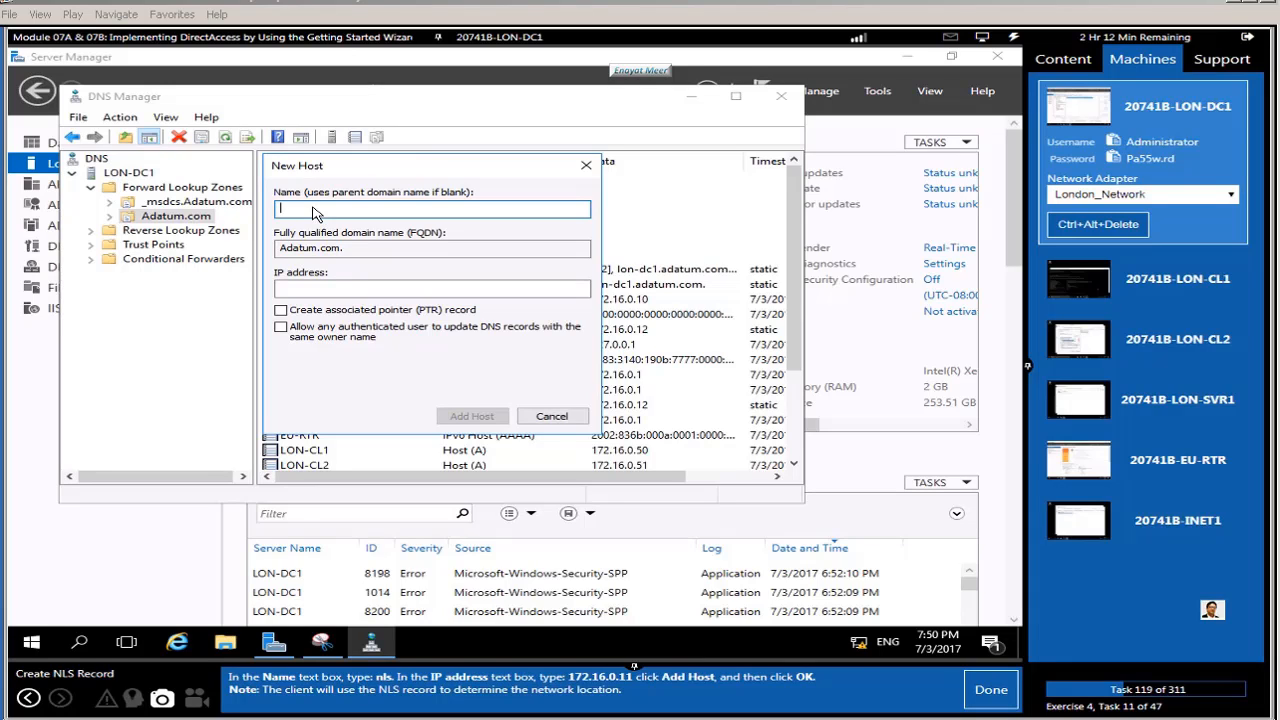
type("nls")
left_click(322, 290)
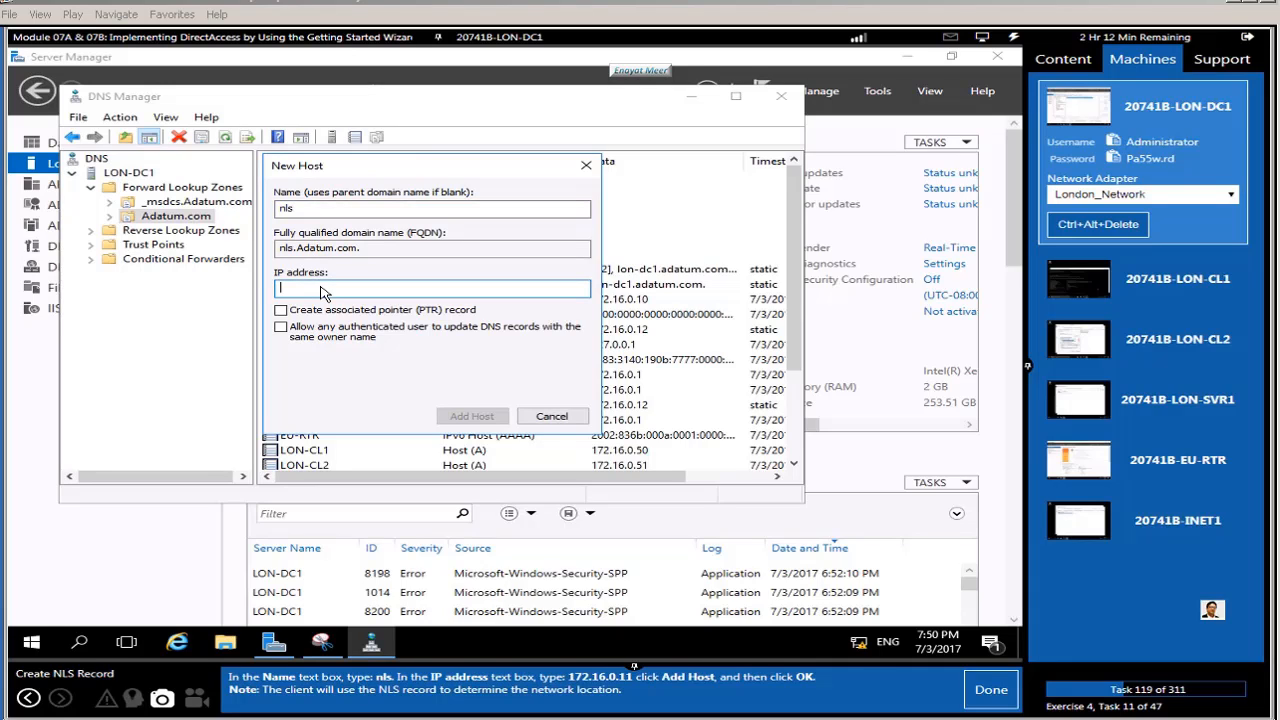
type("172.16.0.11")
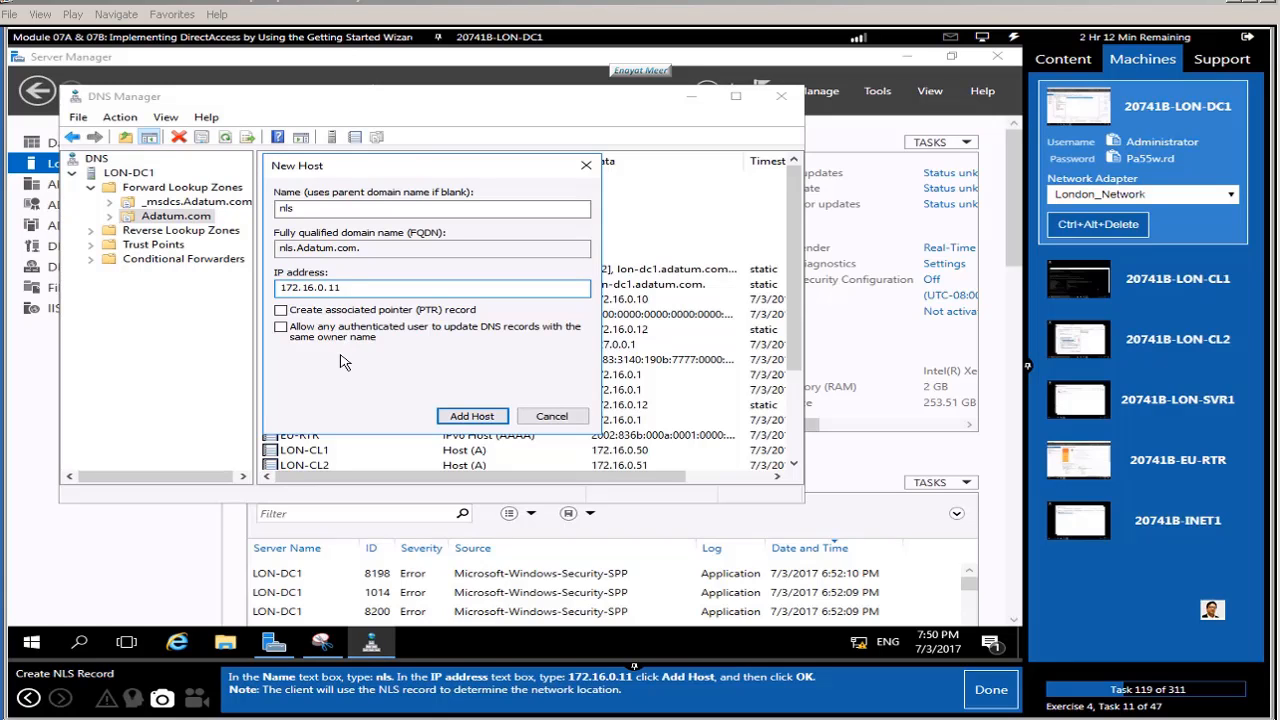
left_click(479, 417)
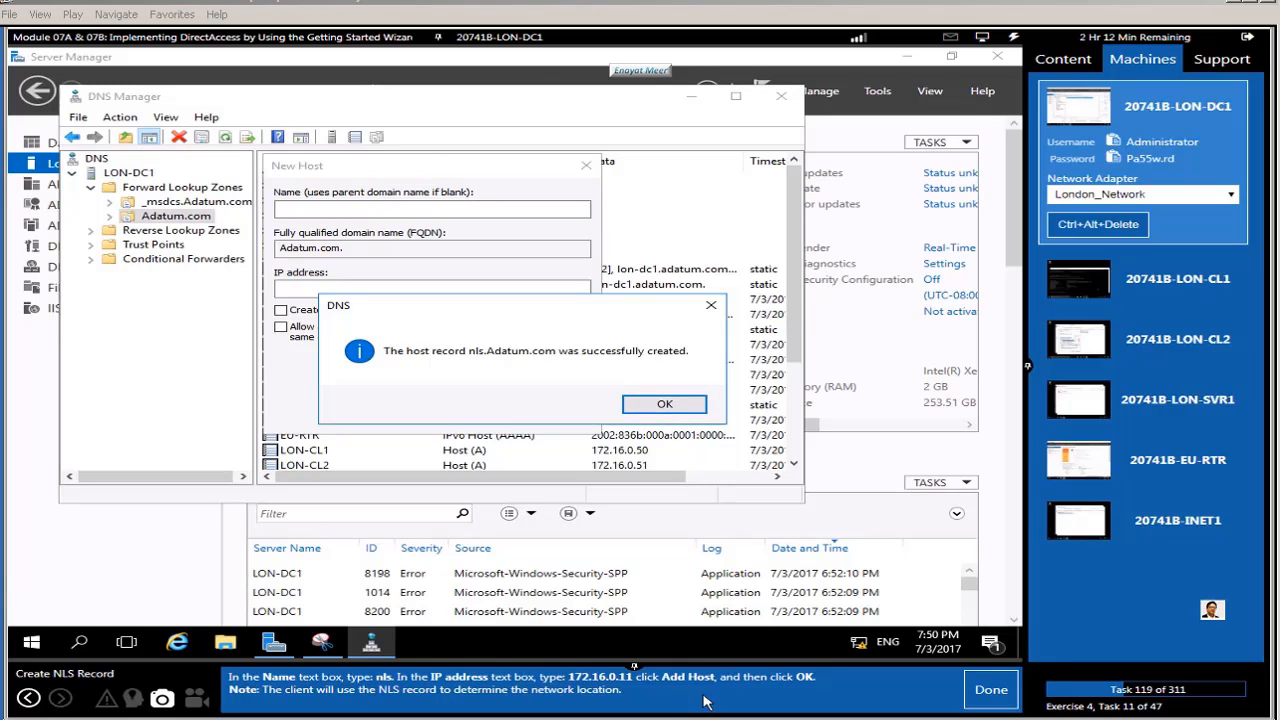
left_click(985, 693)
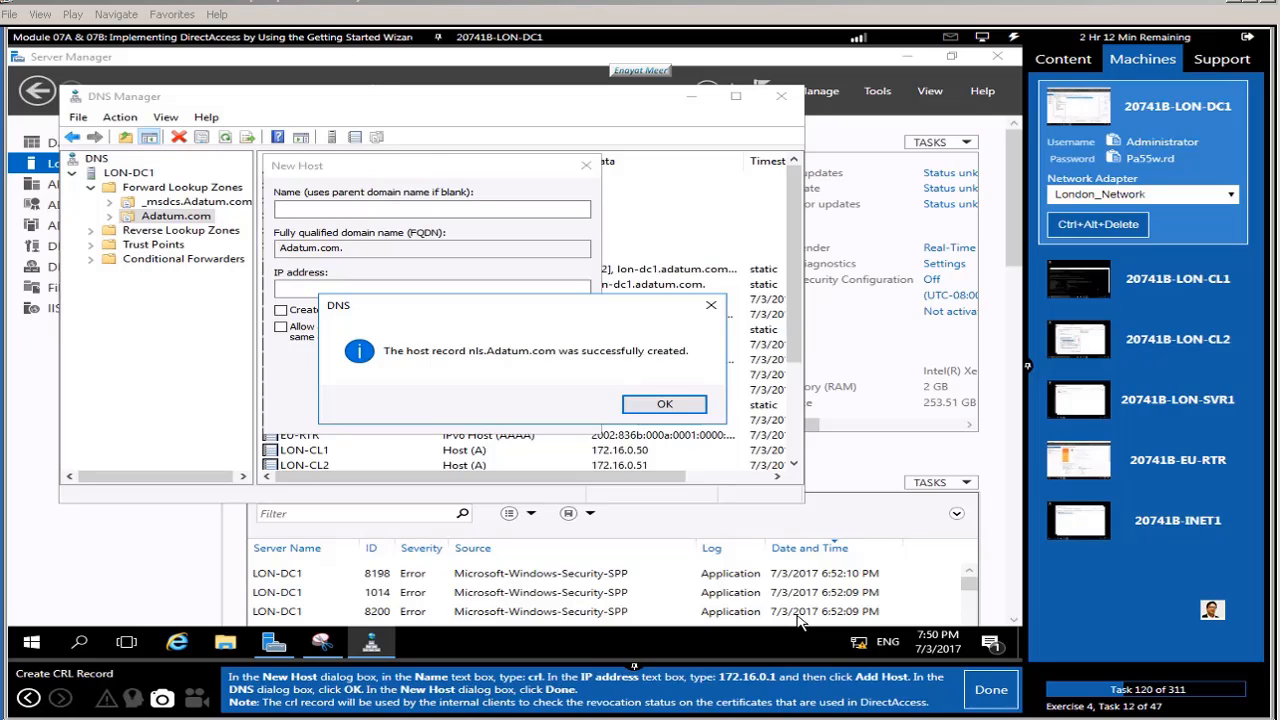
Step: Add a crl host record pointing to 172.16.0.1 in the Adatum.com zone
left_click(666, 406)
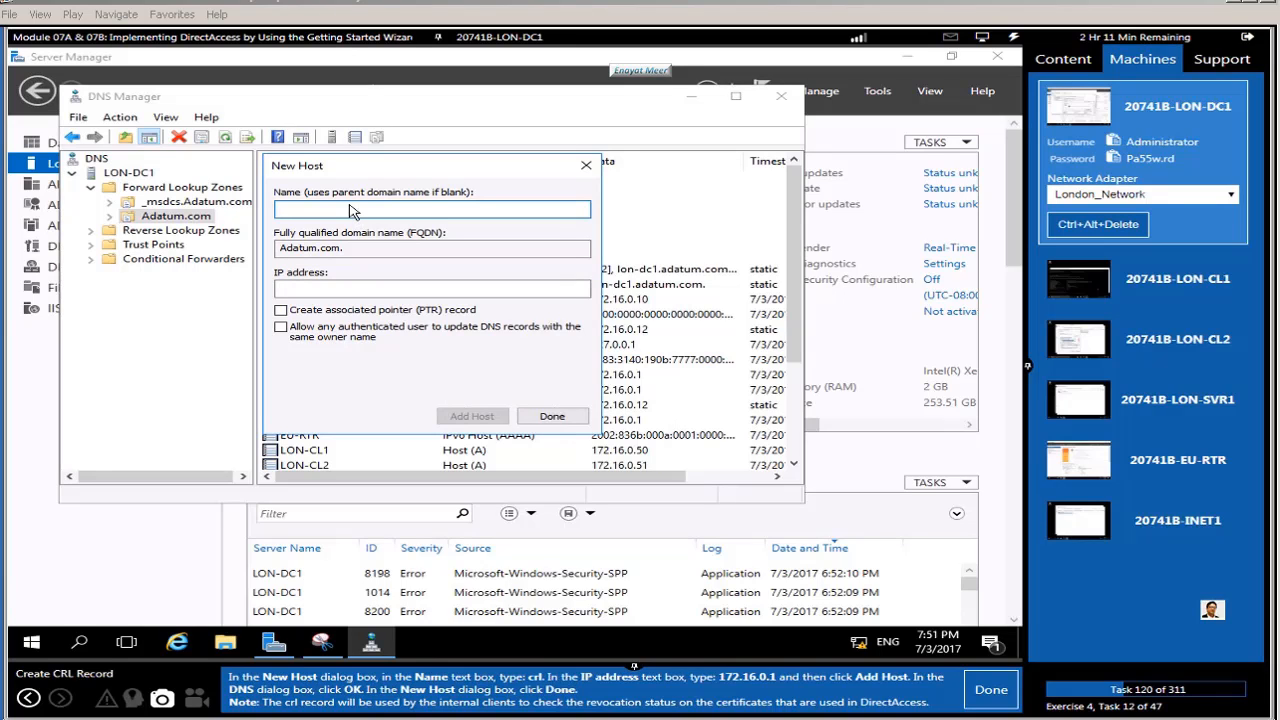
type("crl")
left_click(357, 292)
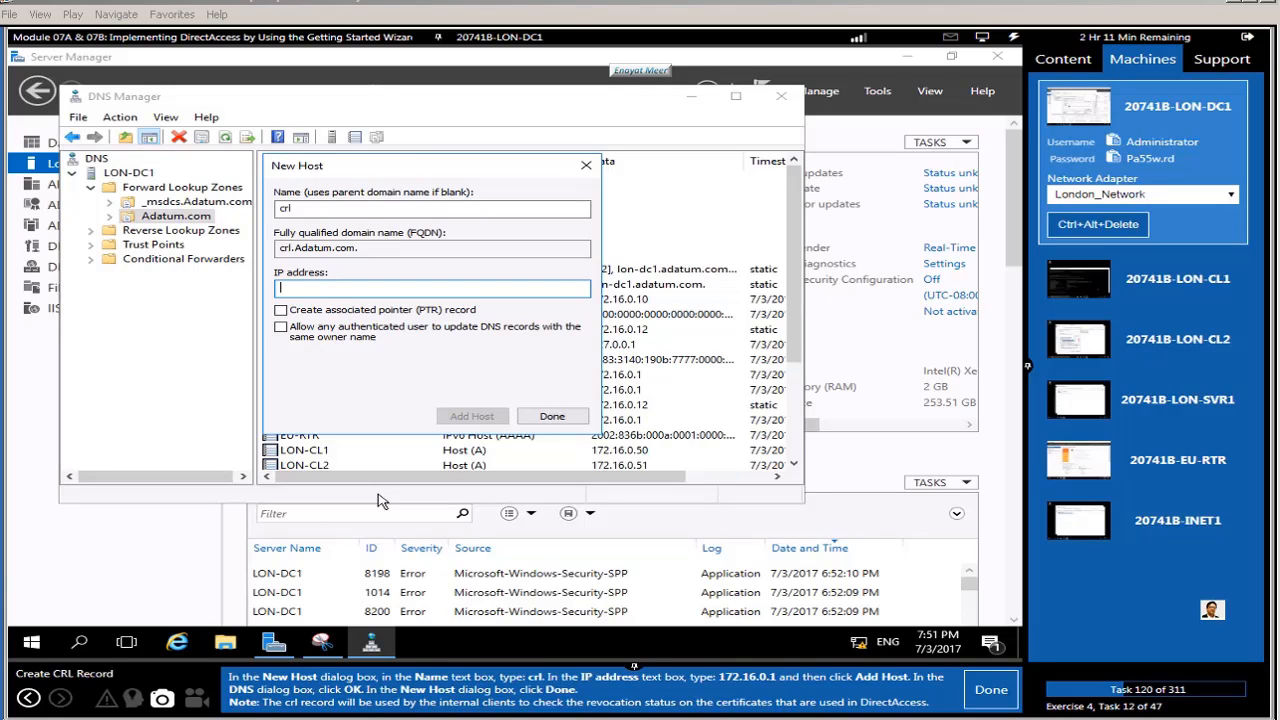
type("172.16.0.1")
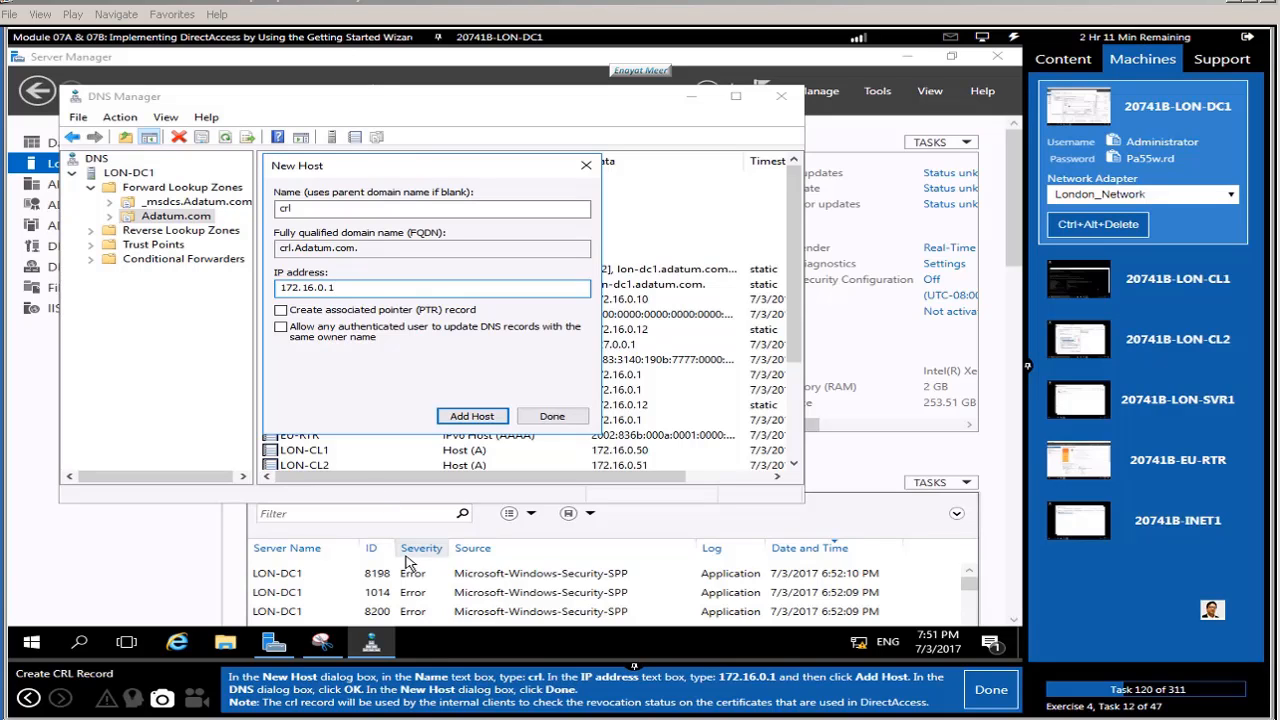
left_click(470, 418)
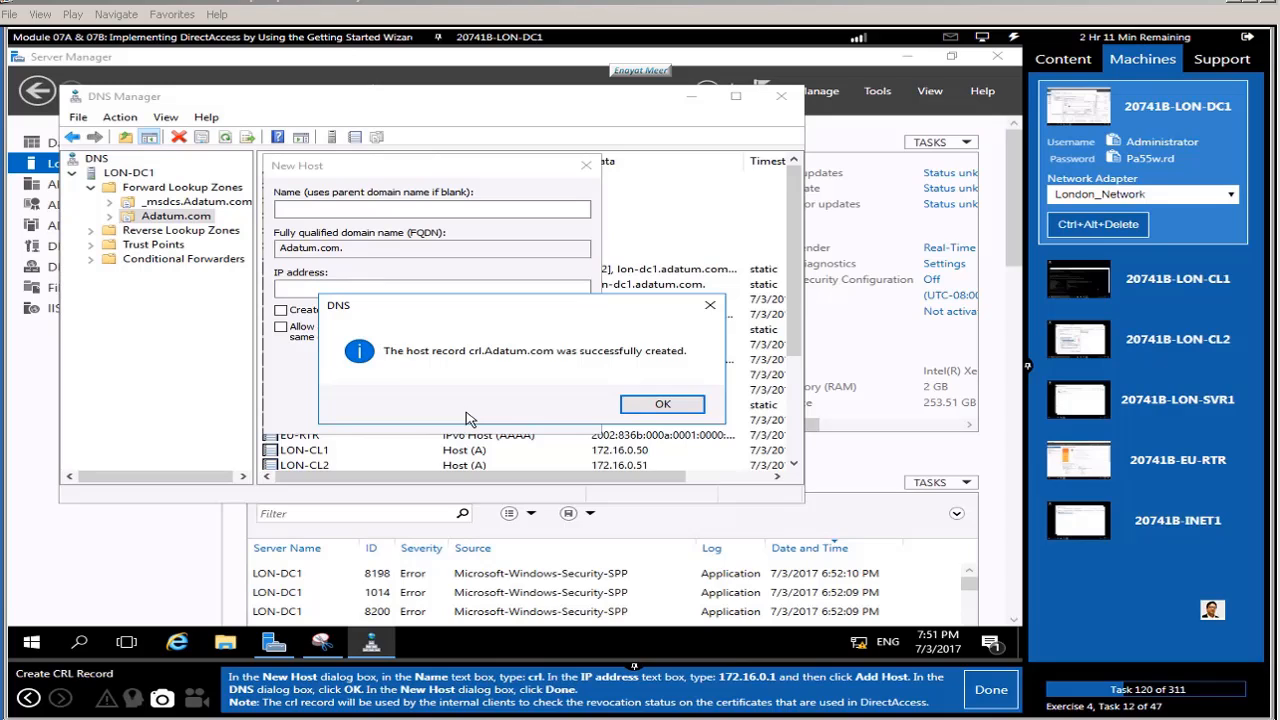
left_click(659, 405)
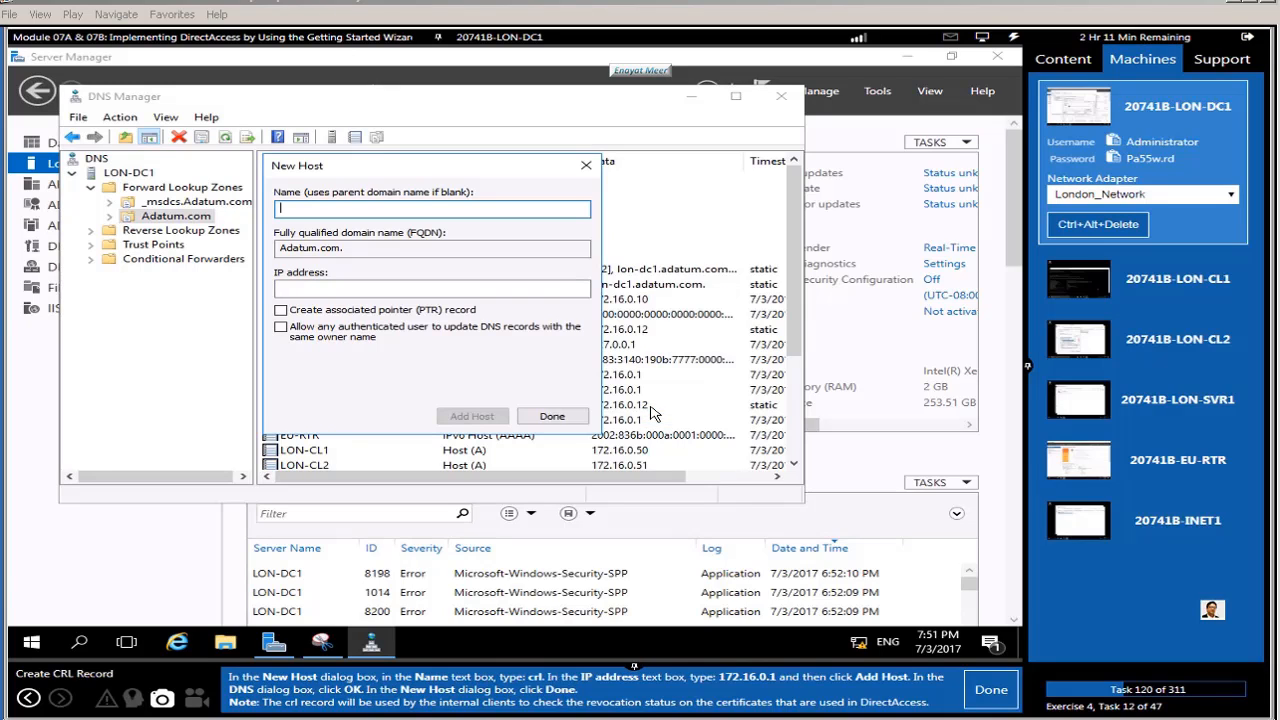
left_click(552, 417)
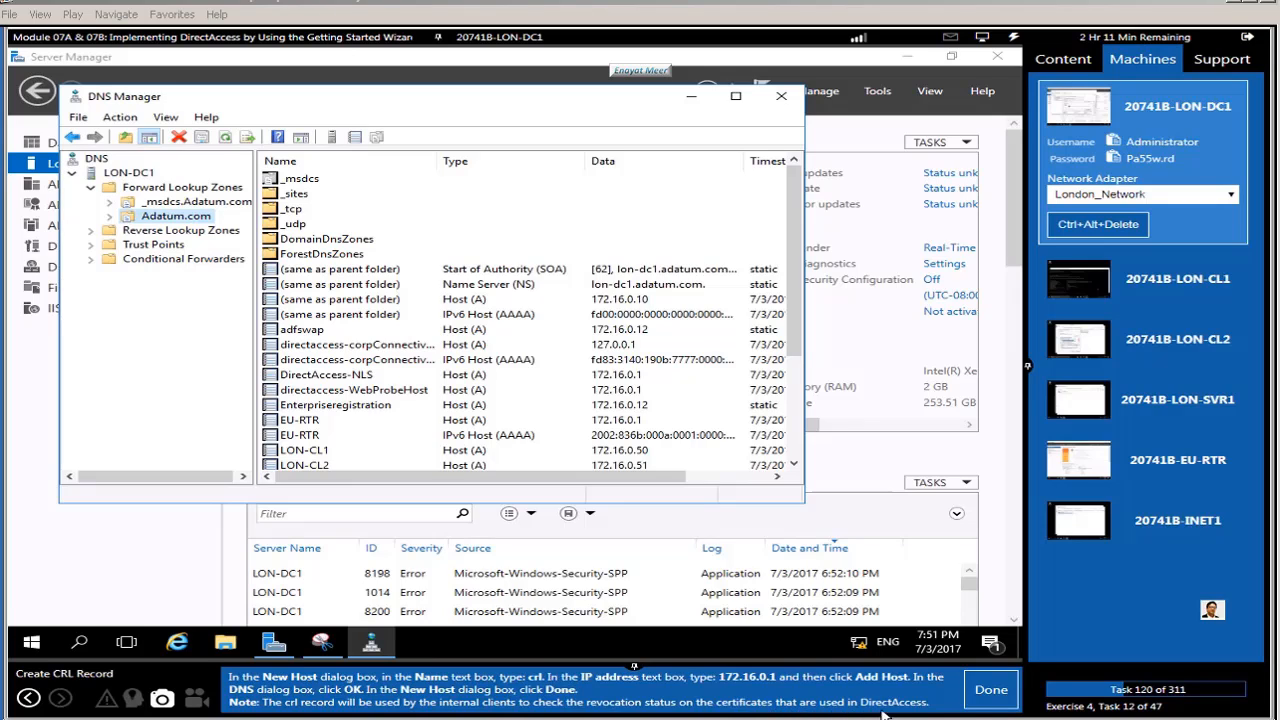
Step: Close DNS Manager and move the lab guide ahead to the next task
left_click(995, 692)
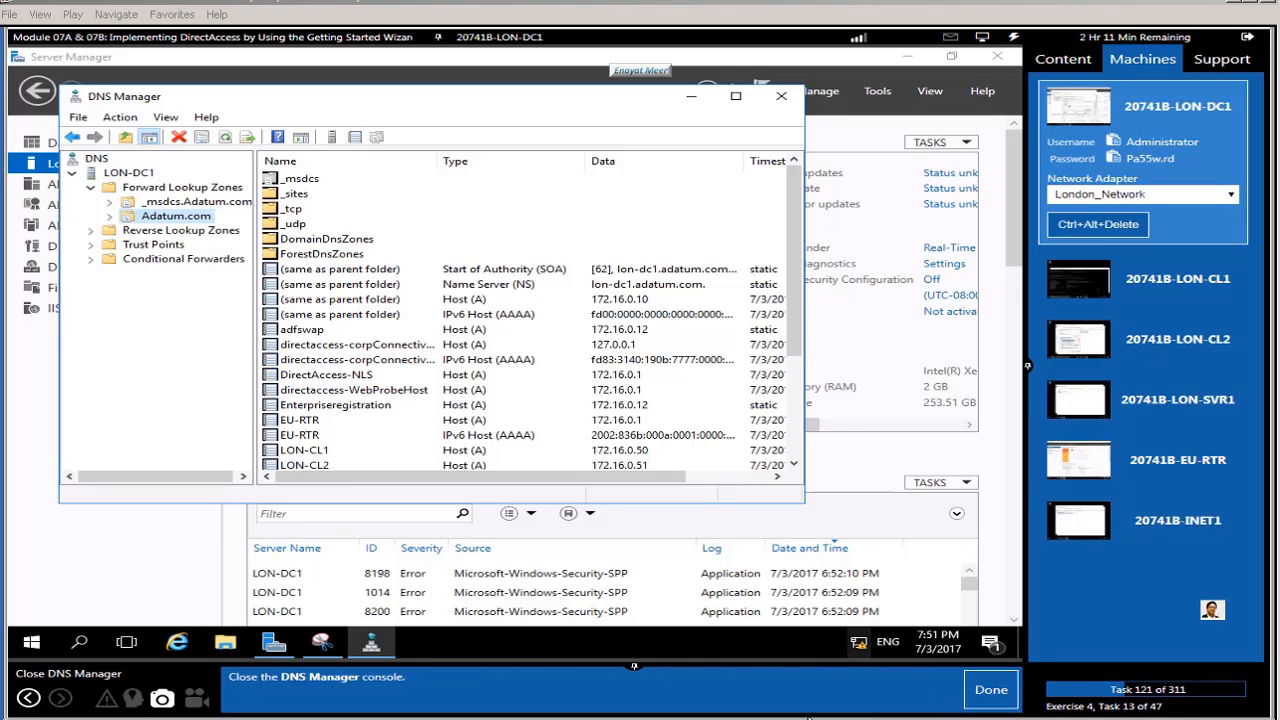
left_click(781, 96)
left_click(1005, 690)
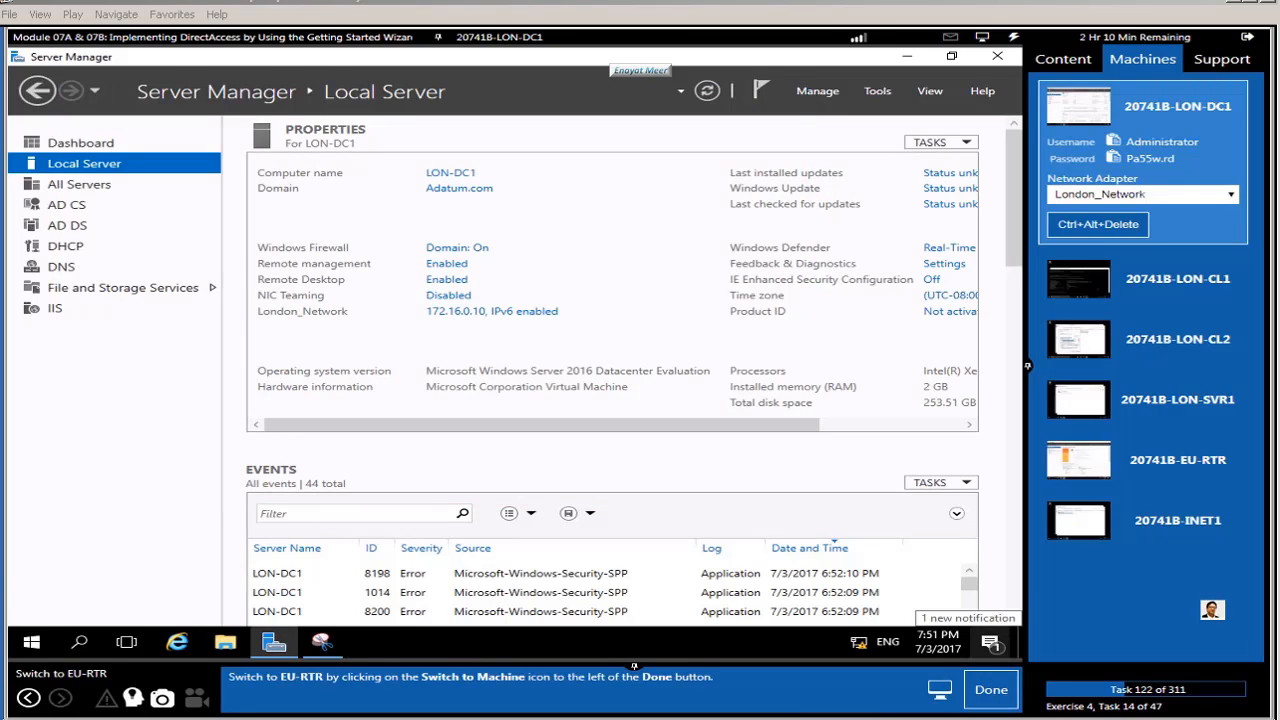
Step: Switch to EU-RTR and bring up Network Connections from the Start context menu
left_click(1197, 460)
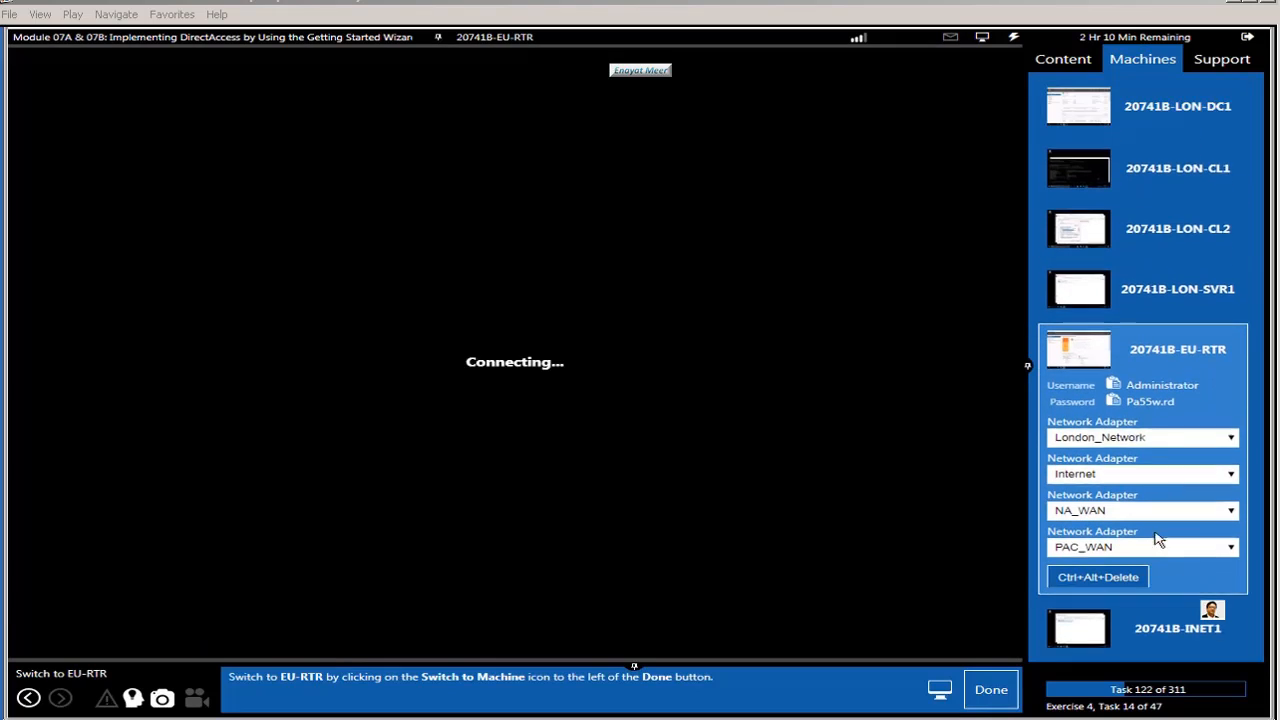
left_click(990, 690)
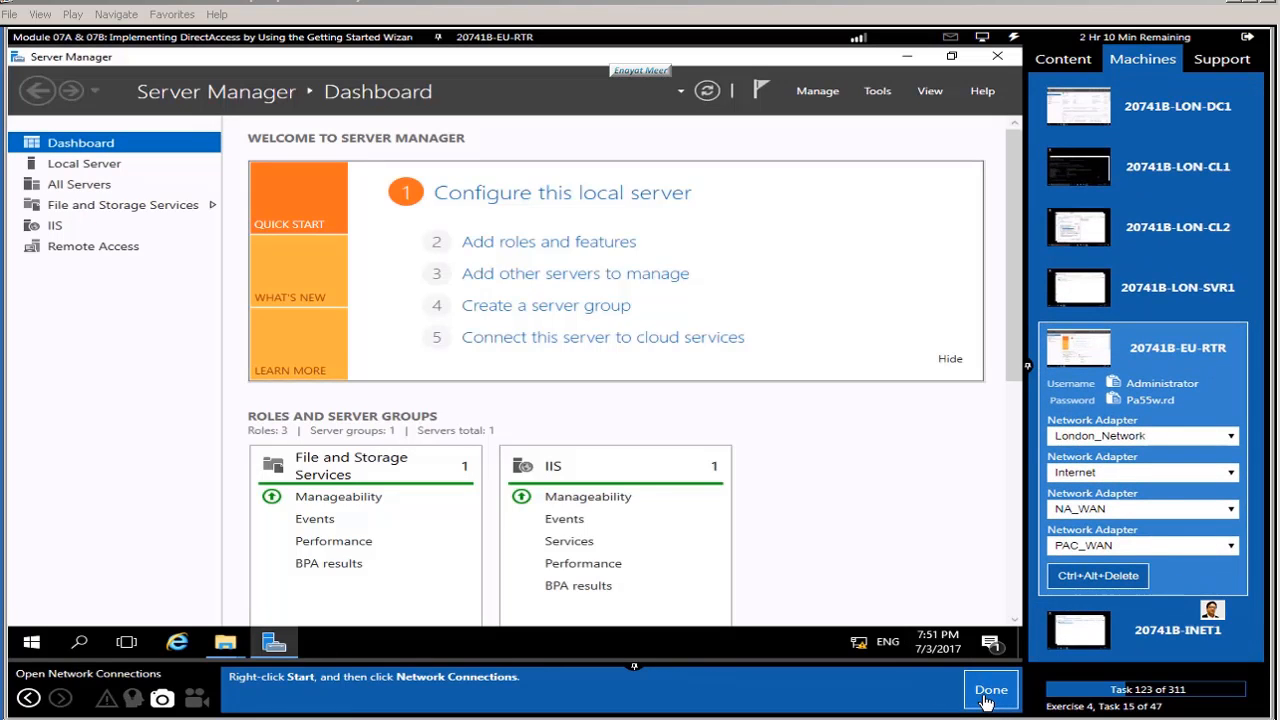
right_click(22, 648)
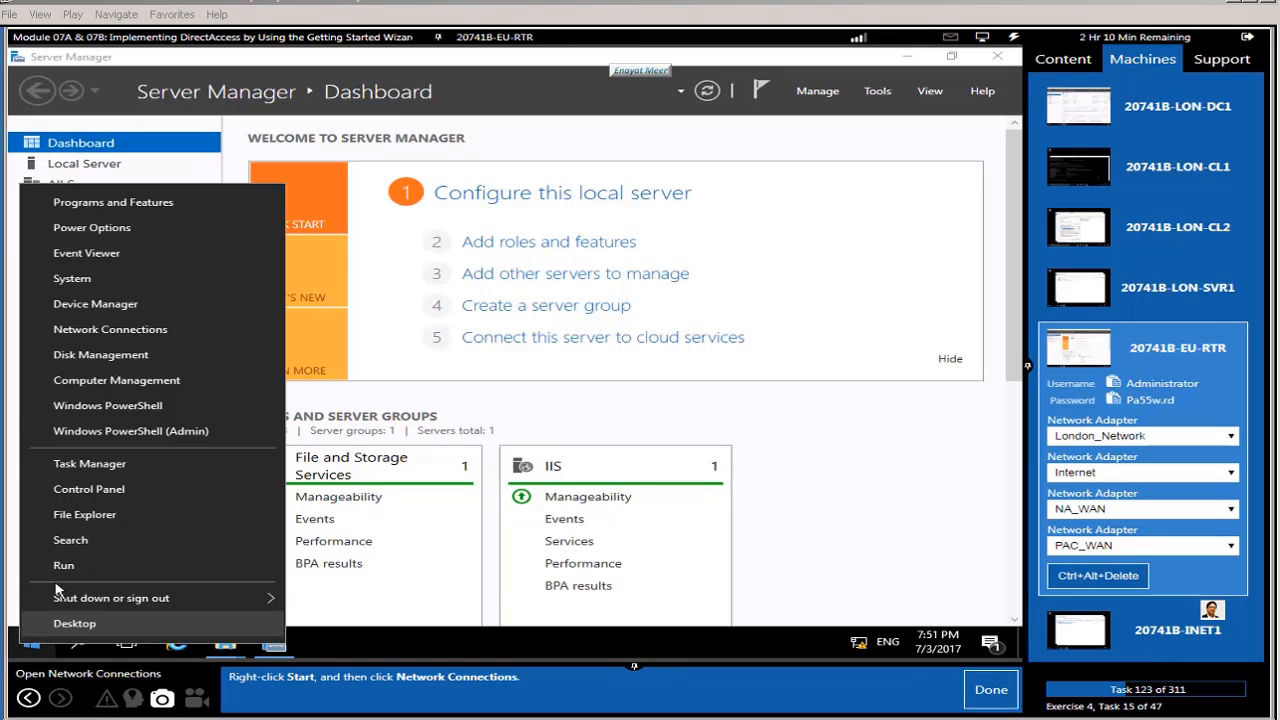
left_click(100, 332)
left_click(998, 691)
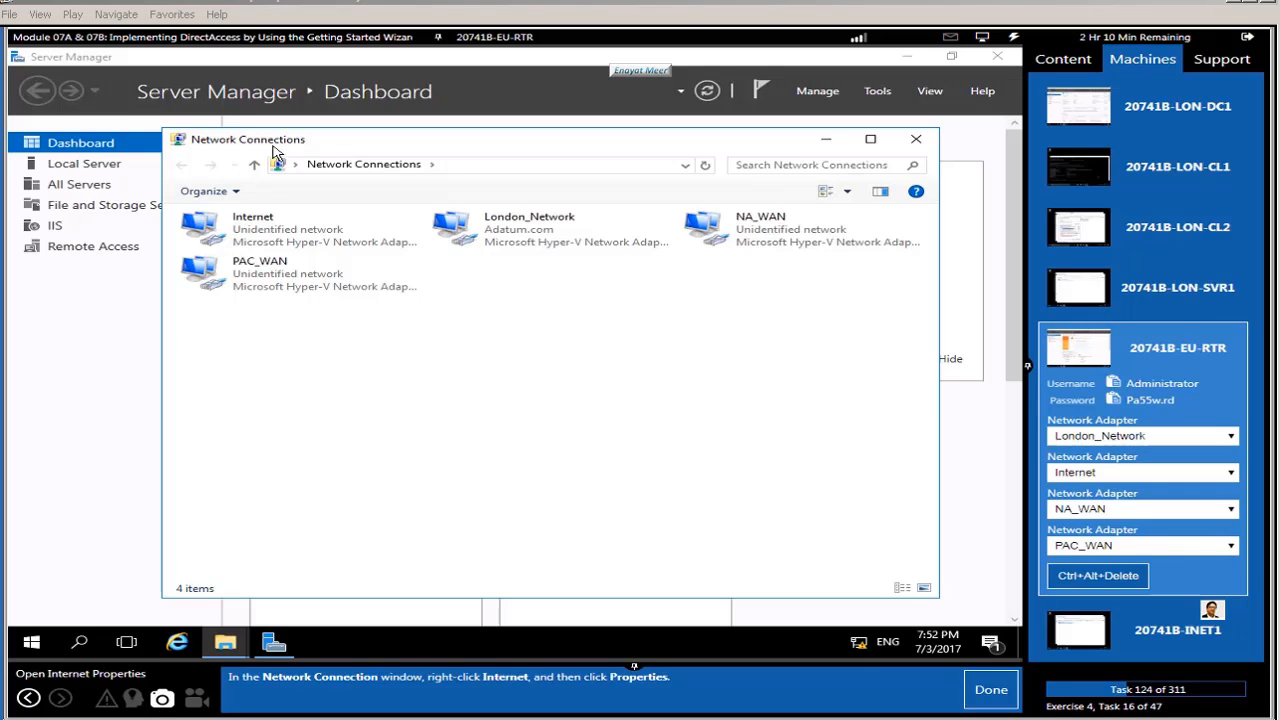
Step: Open Advanced TCP/IP Settings for the Internet adapter's TCP/IPv4 (131.107.0.10/255.255.255.0)
left_click(252, 226)
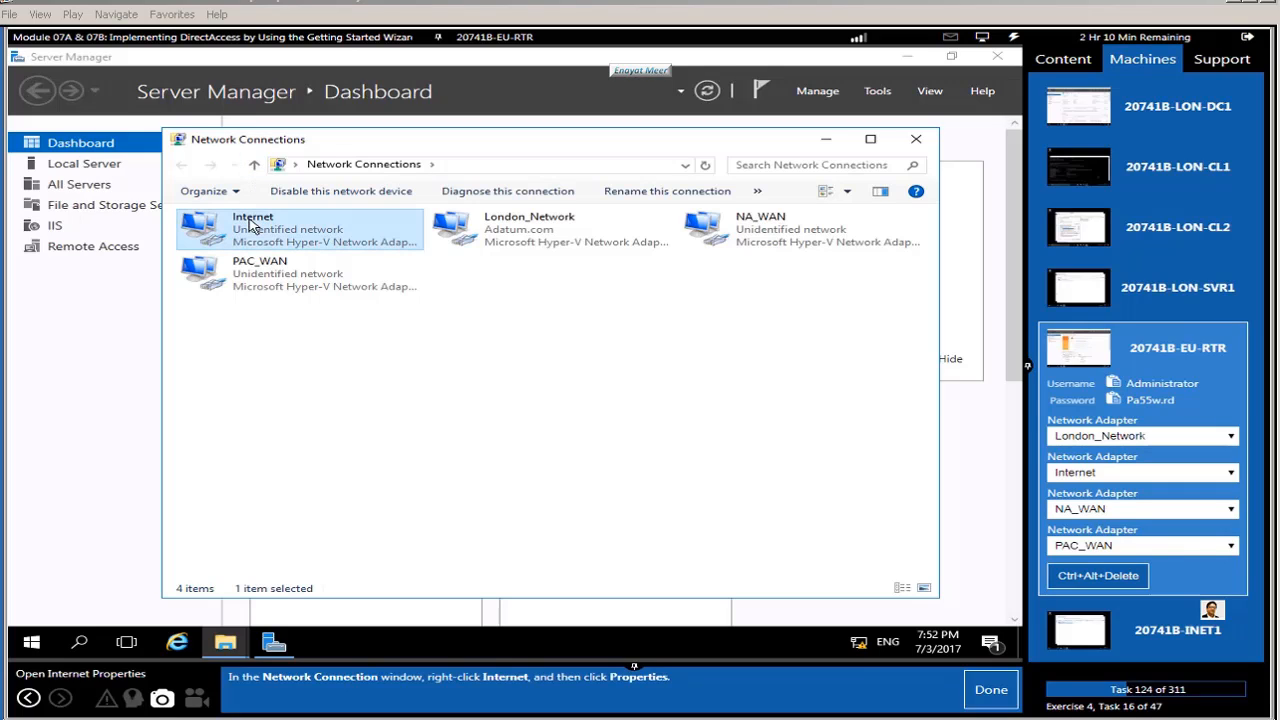
right_click(252, 226)
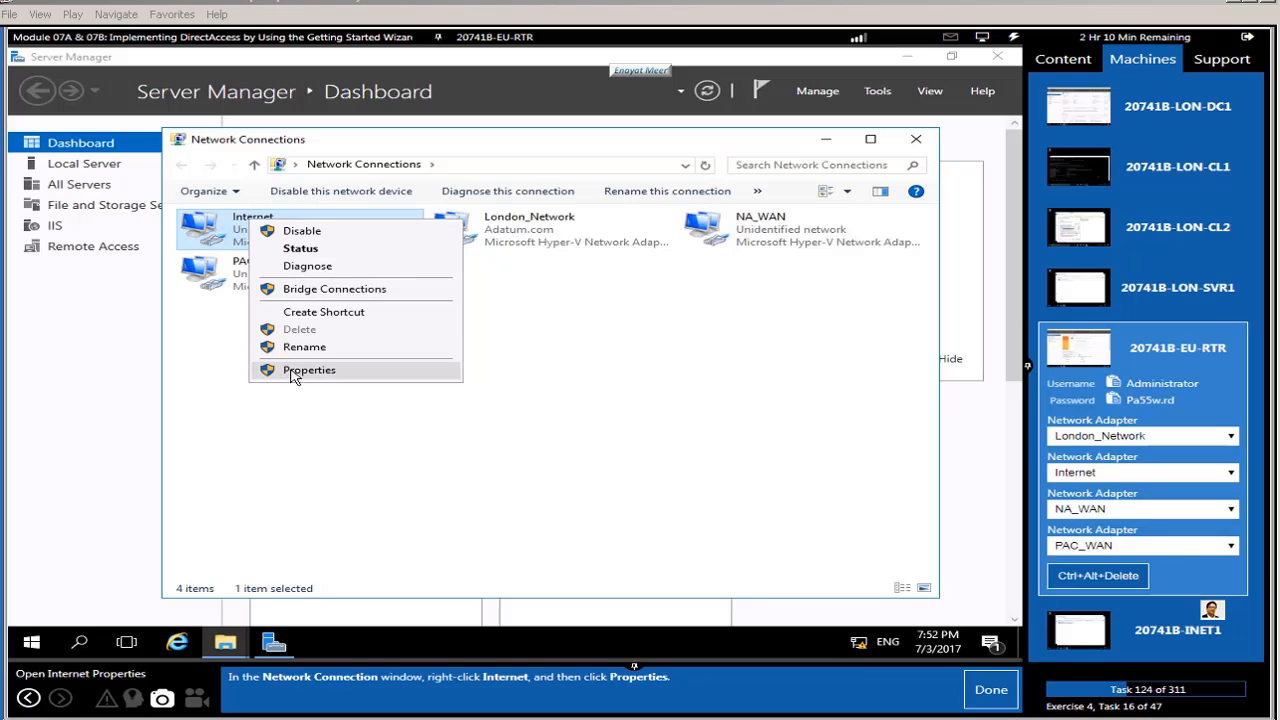
left_click(294, 369)
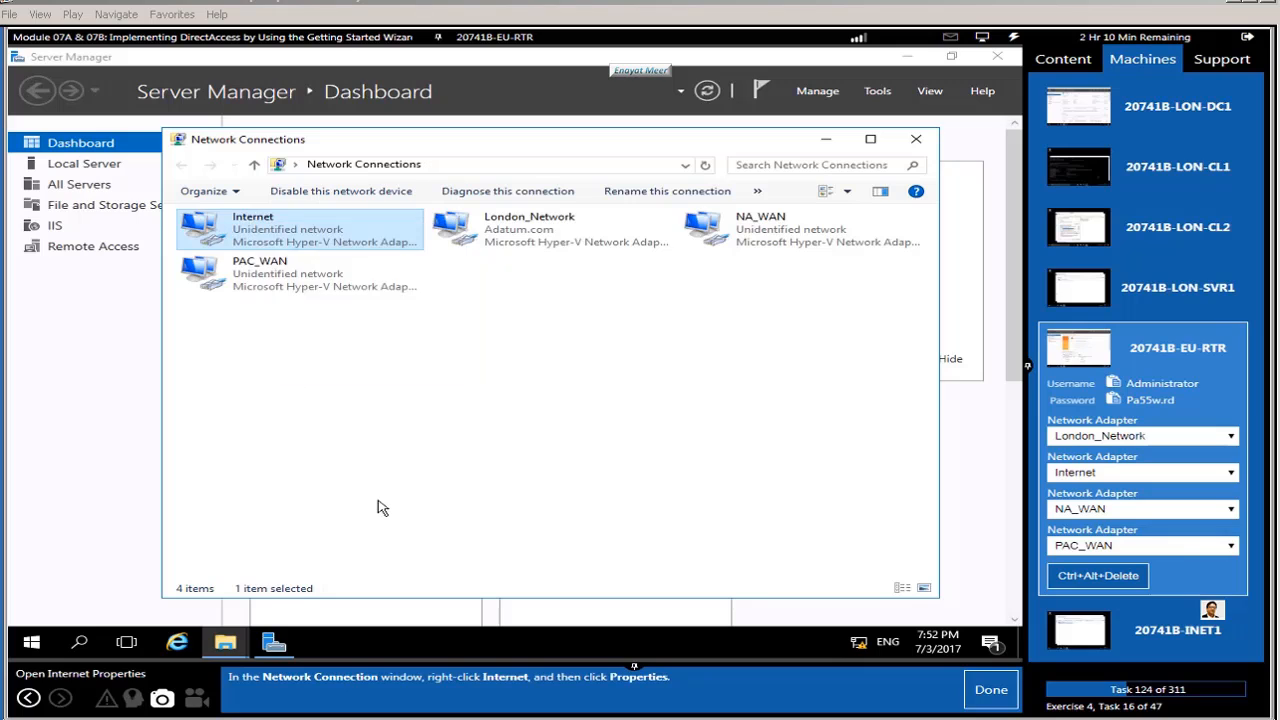
left_click(988, 690)
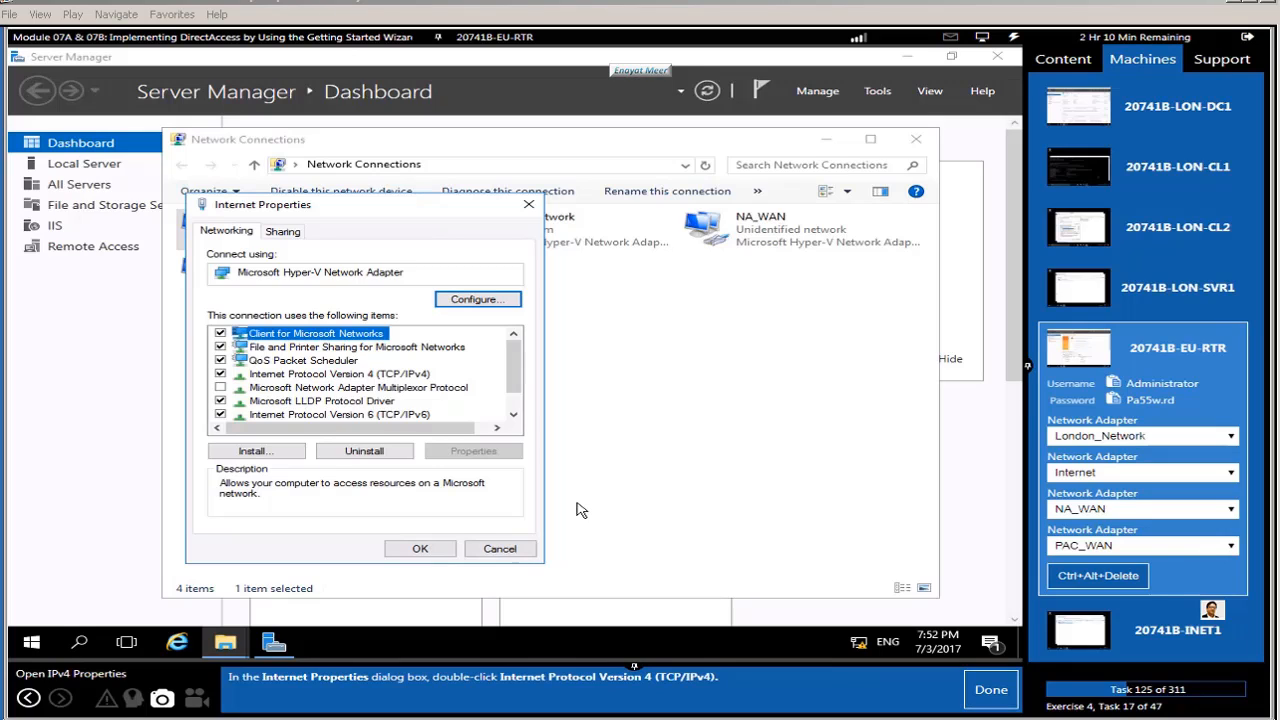
left_click(404, 375)
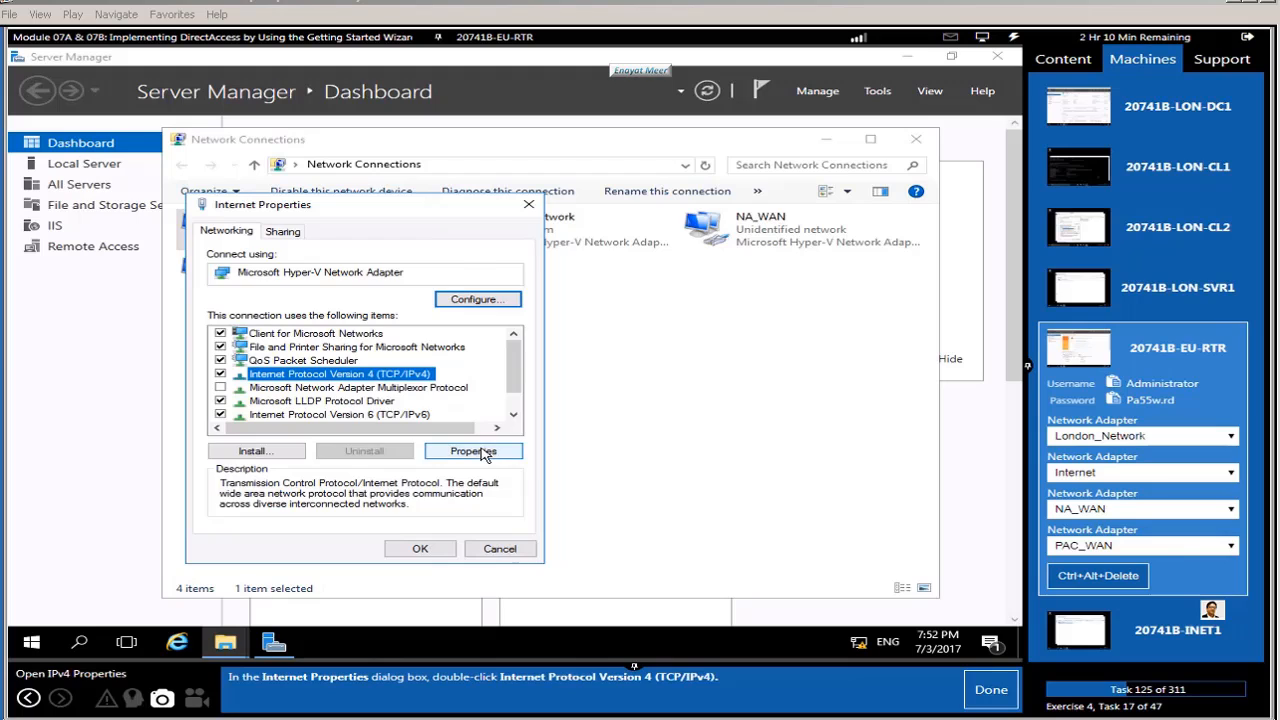
left_click(474, 451)
left_click(988, 690)
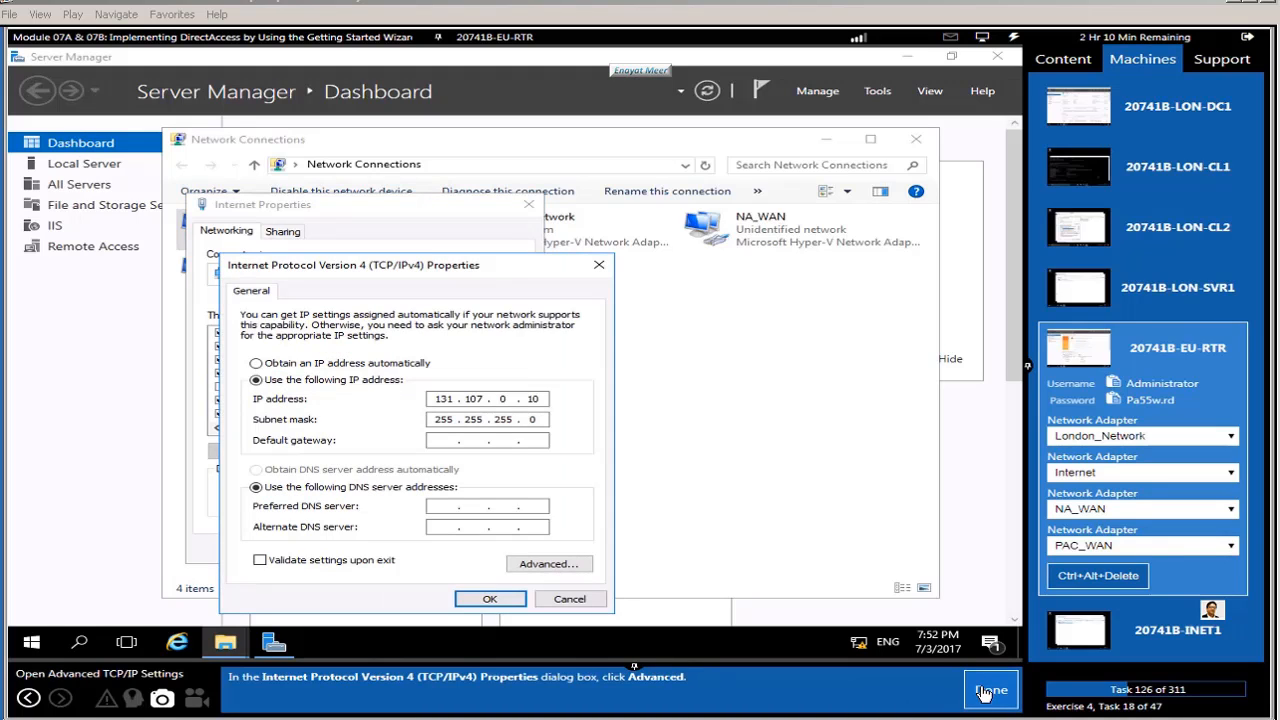
left_click(566, 567)
left_click(993, 690)
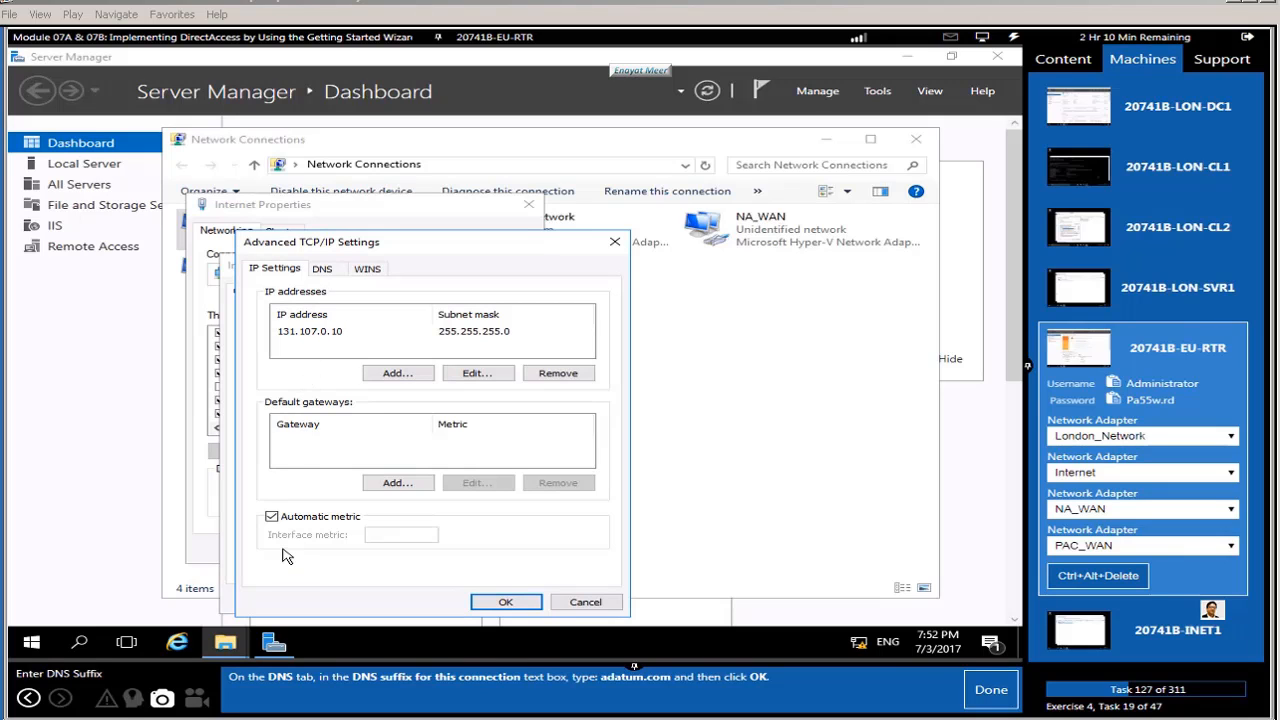
Step: Enter Adatum.com as the Internet adapter's DNS suffix for this connection and confirm
left_click(330, 274)
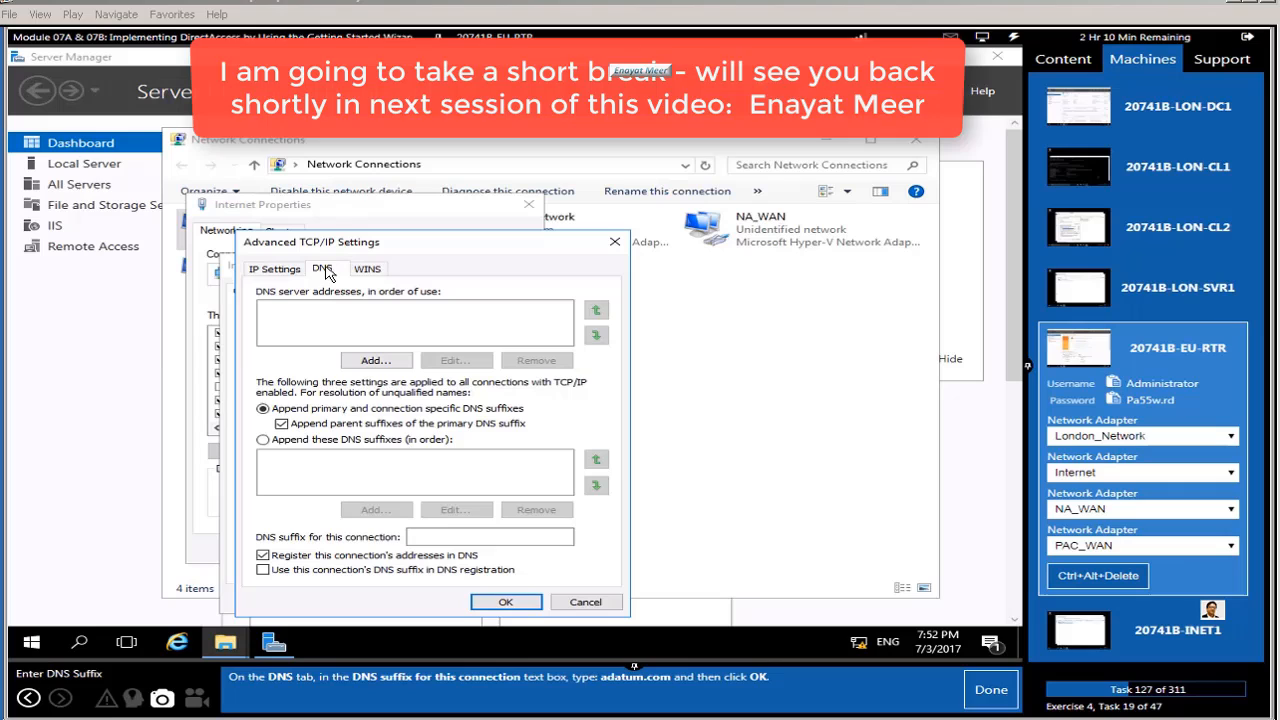
left_click(448, 540)
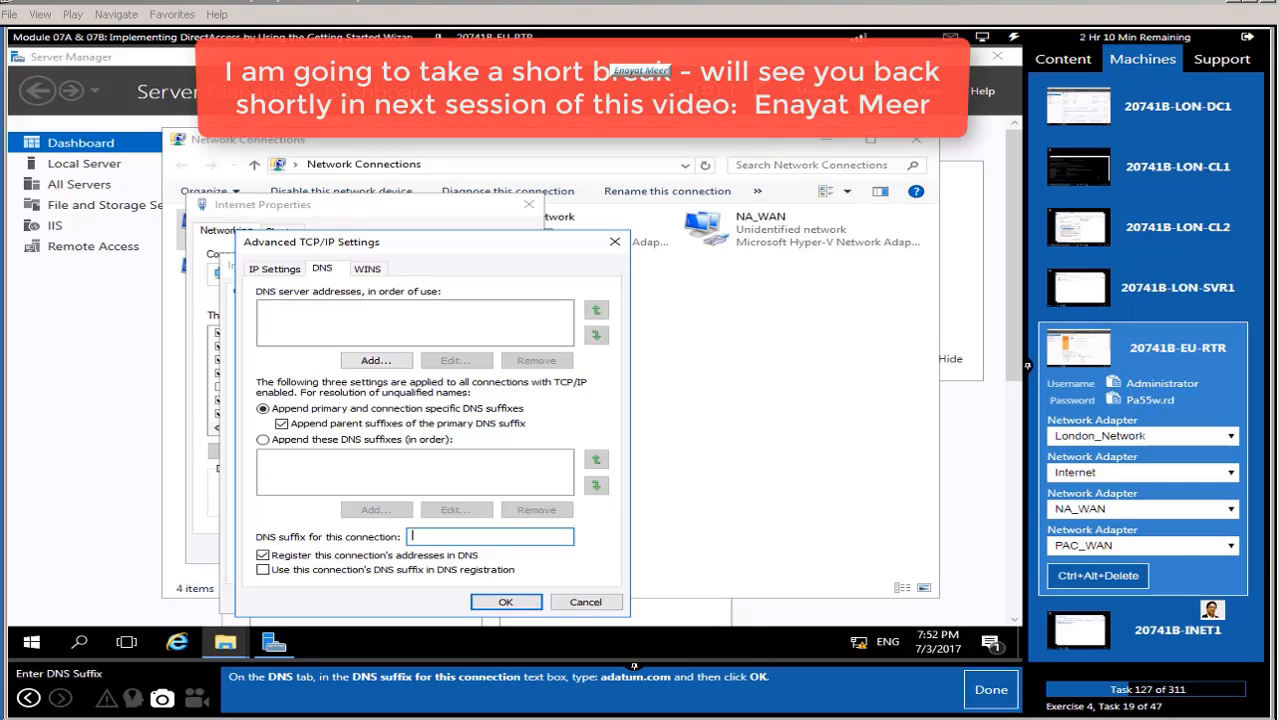
type("Adatu")
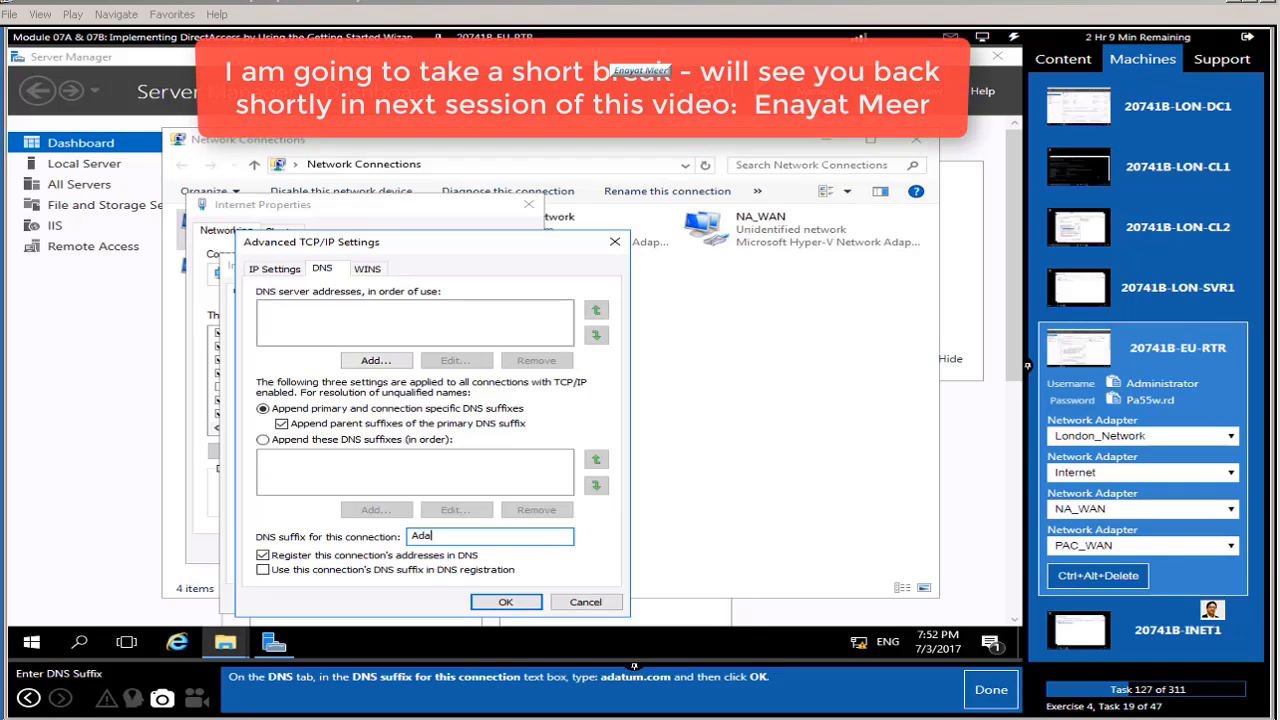
key("BackSpace")
key("BackSpace")
type("um.com")
left_click(497, 604)
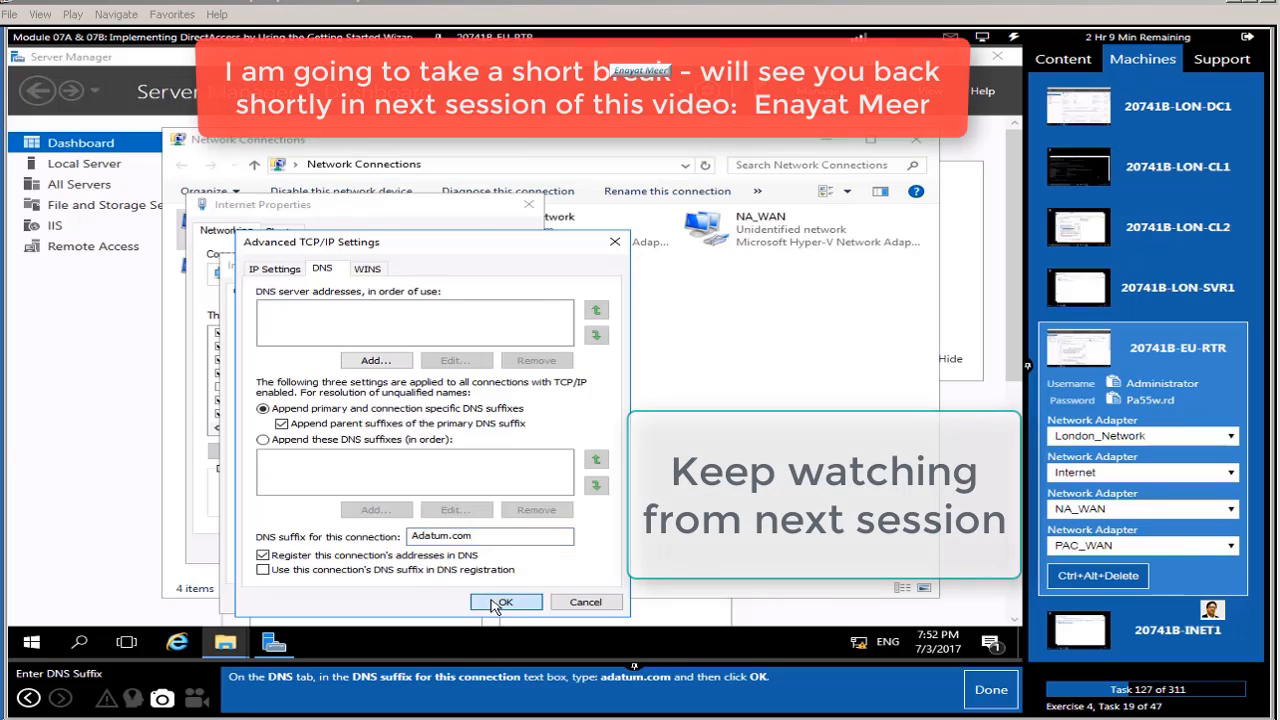
left_click(987, 689)
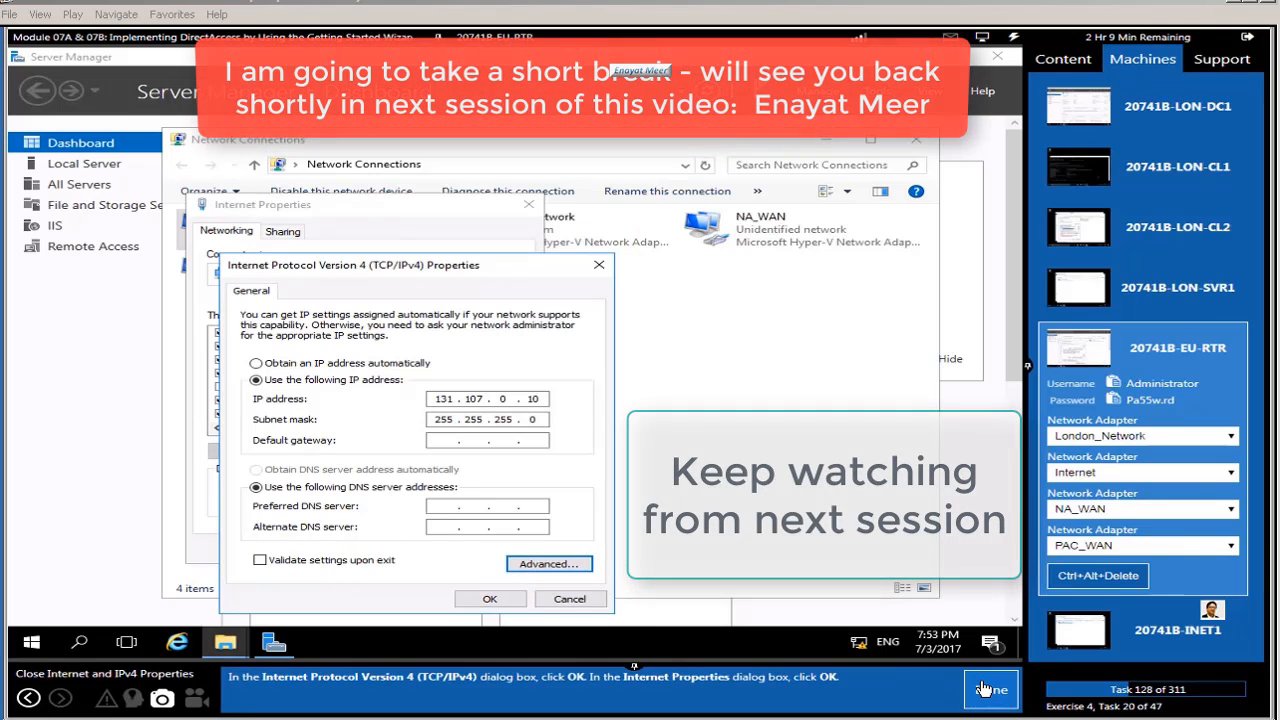